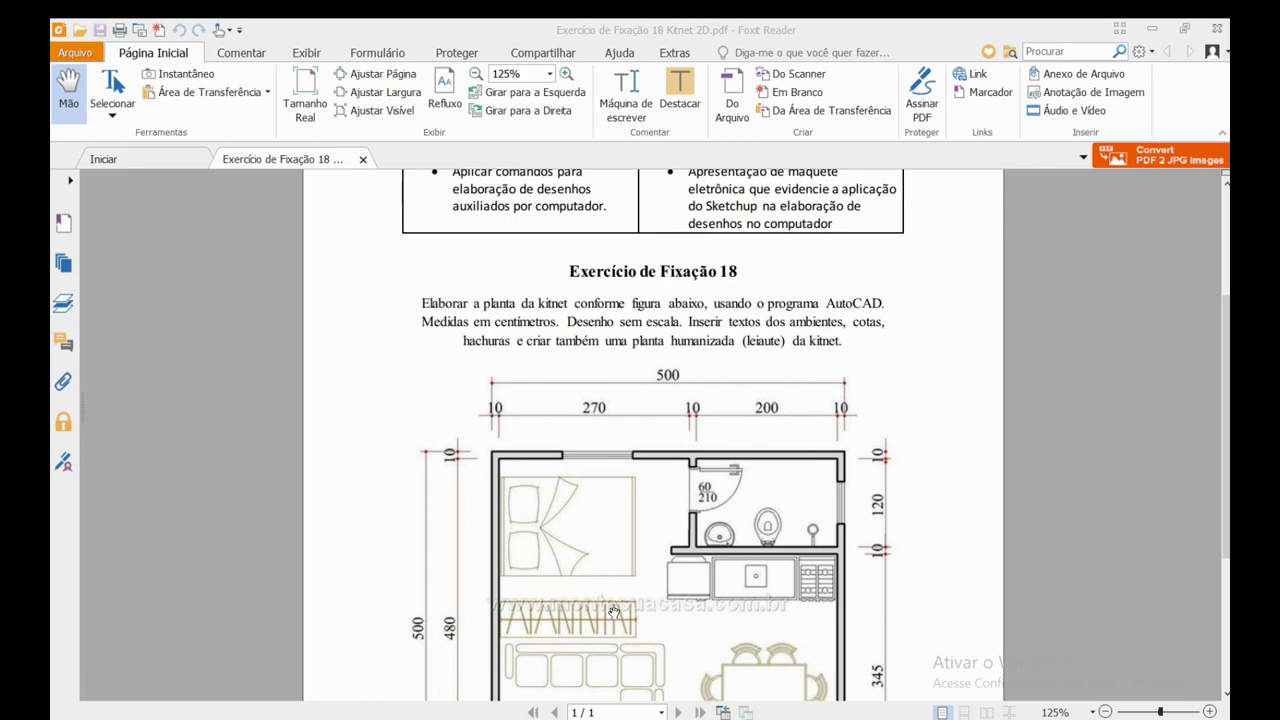
- Scroll and pan through the Exercício de Fixação 18 PDF to read the kitnet plan and instructions
{"action": "scroll", "coordinate": [615, 591], "scroll_direction": "down", "scroll_amount": 3}
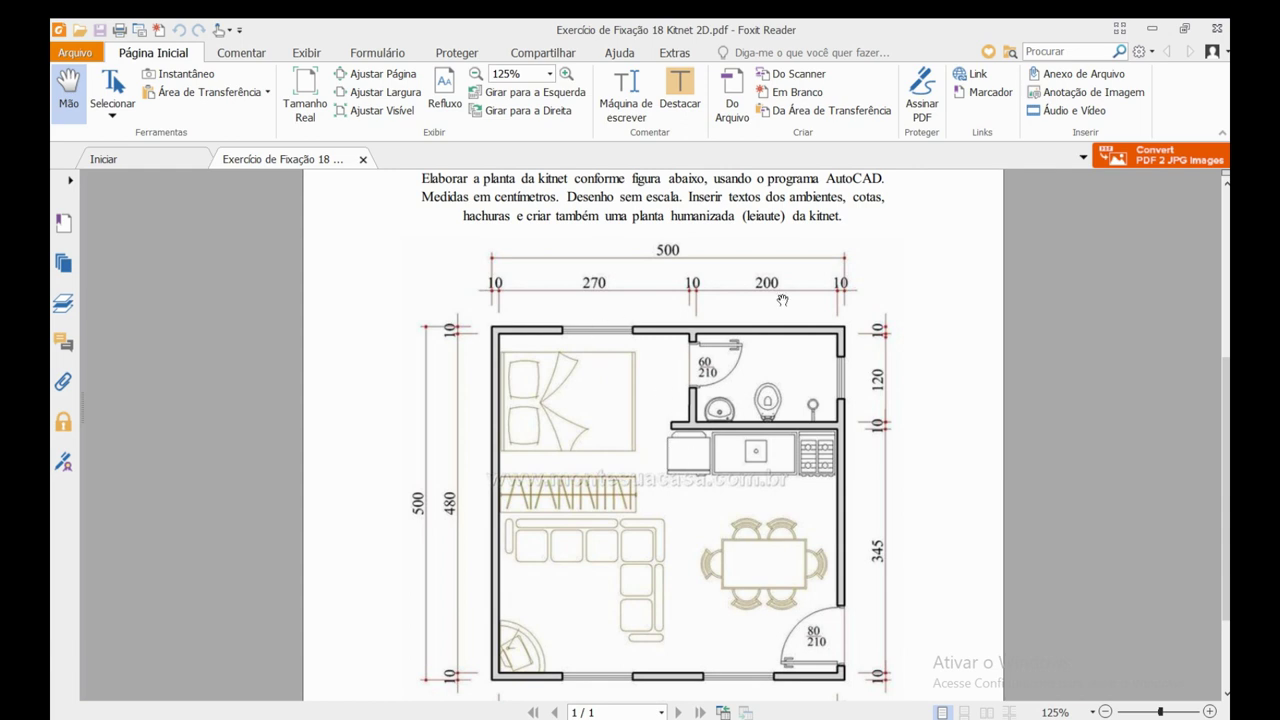
{"action": "mouse_move", "coordinate": [682, 590]}
{"action": "left_mouse_down"}
{"action": "mouse_move", "coordinate": [695, 561]}
{"action": "mouse_move", "coordinate": [680, 533]}
{"action": "left_mouse_up"}
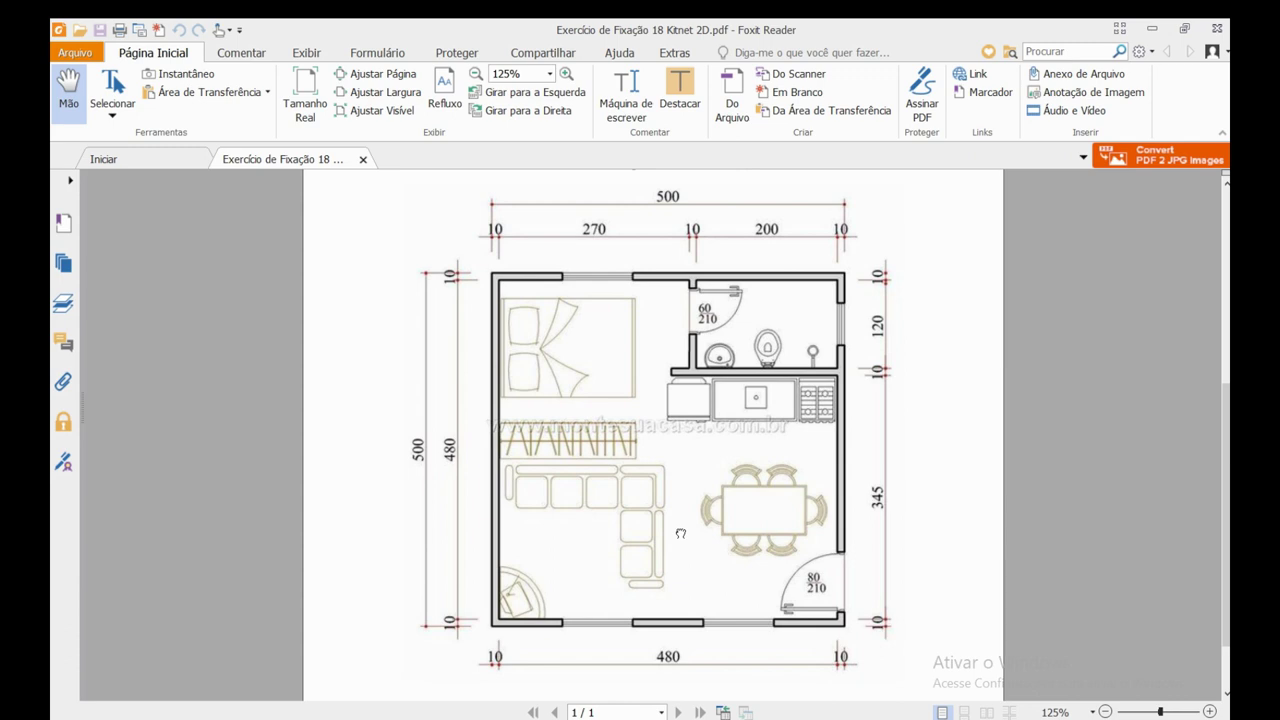
{"action": "left_click_drag", "start_coordinate": [680, 533], "coordinate": [650, 666]}
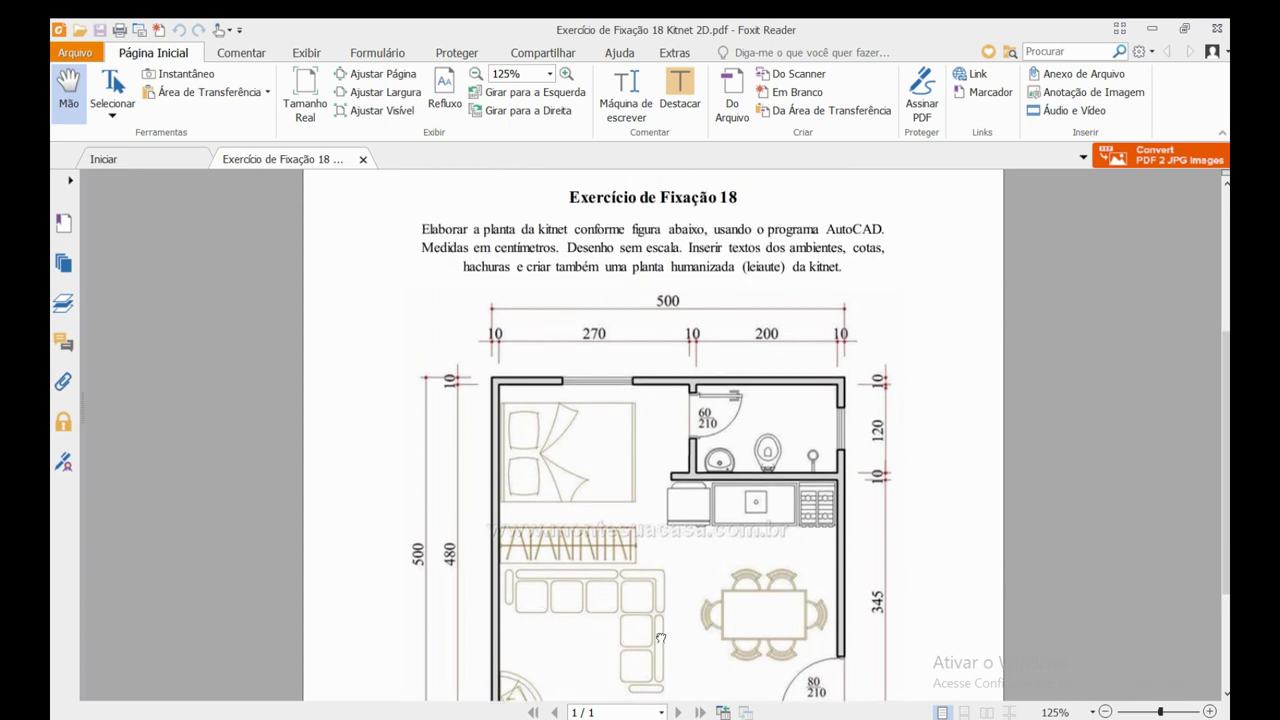
{"action": "left_click_drag", "start_coordinate": [615, 541], "coordinate": [605, 665]}
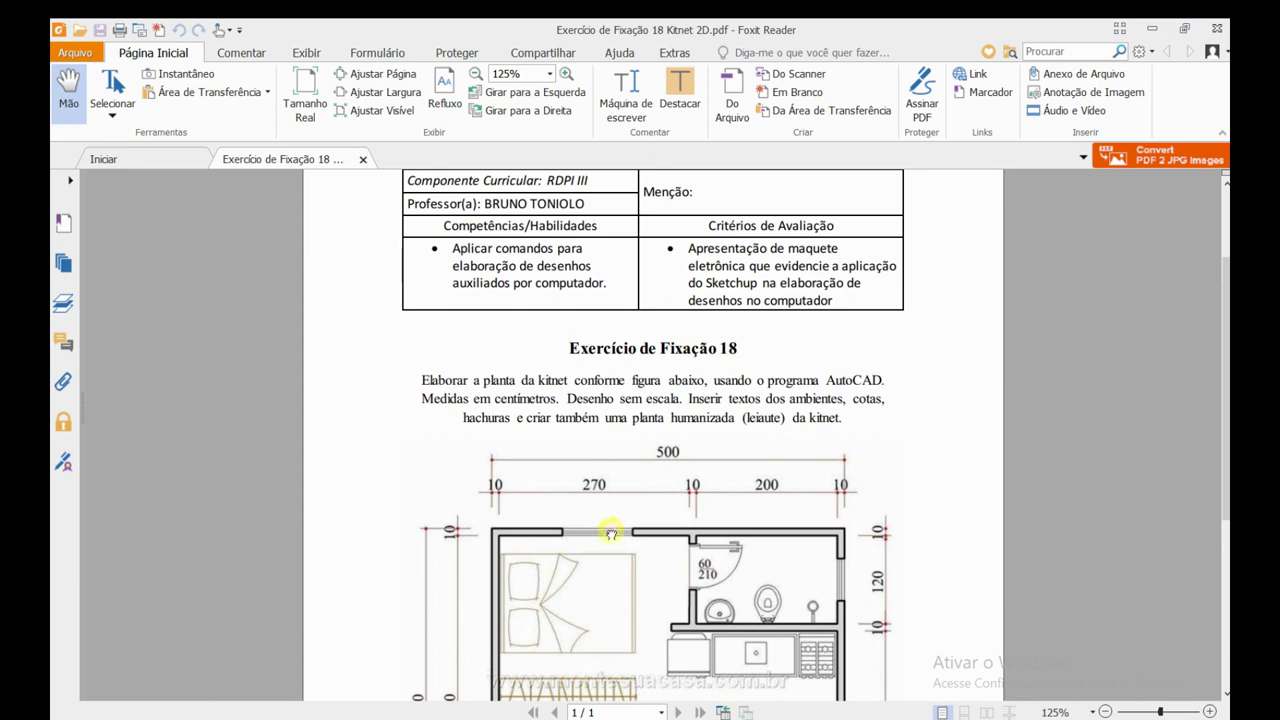
{"action": "left_click_drag", "start_coordinate": [610, 521], "coordinate": [641, 405]}
{"action": "scroll", "coordinate": [641, 405], "scroll_direction": "up", "scroll_amount": 2}
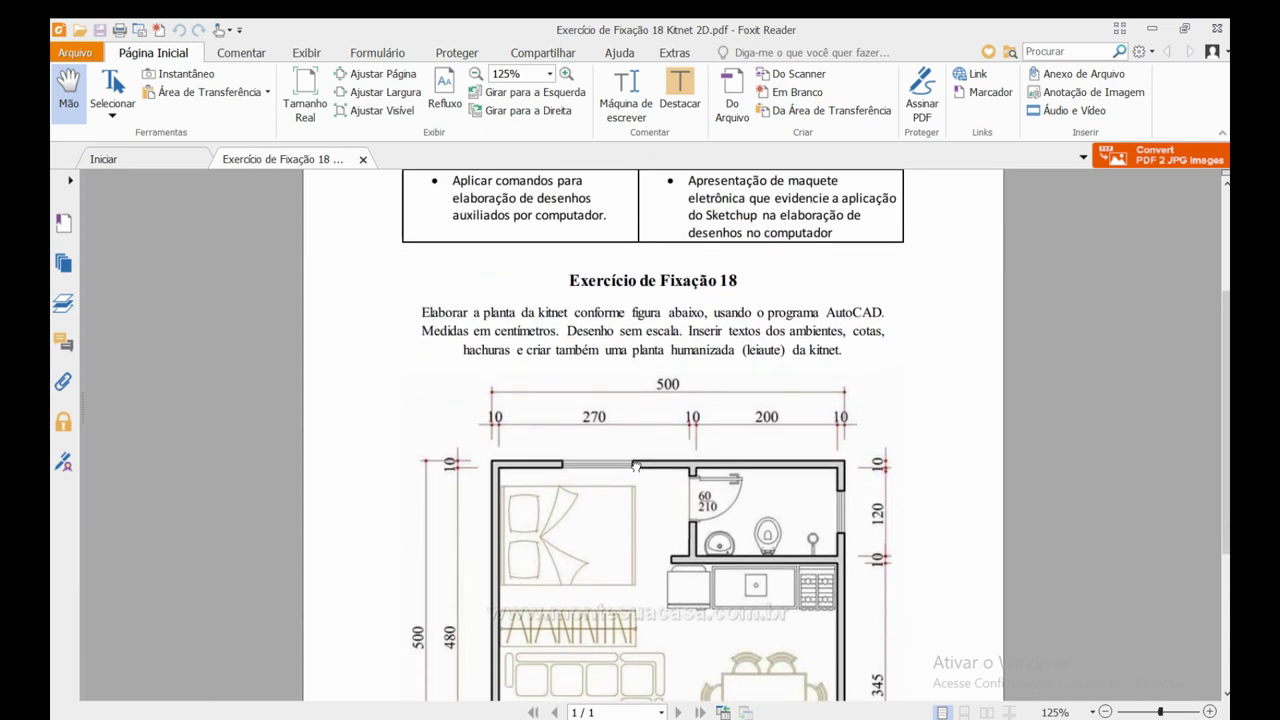
{"action": "scroll", "coordinate": [637, 440], "scroll_direction": "up", "scroll_amount": 2}
{"action": "left_click_drag", "start_coordinate": [597, 544], "coordinate": [632, 404]}
{"action": "scroll", "coordinate": [632, 404], "scroll_direction": "down", "scroll_amount": 2}
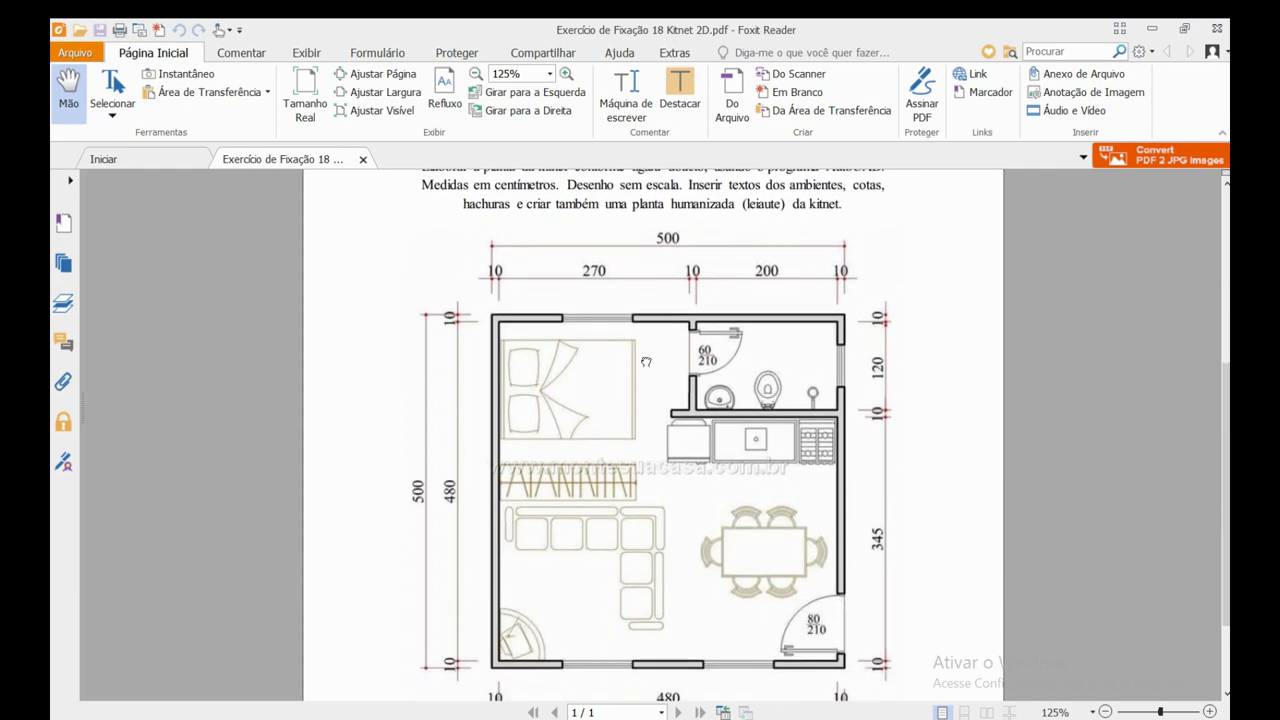
{"action": "scroll", "coordinate": [777, 486], "scroll_direction": "down", "scroll_amount": 3}
{"action": "scroll", "coordinate": [770, 475], "scroll_direction": "up", "scroll_amount": 2}
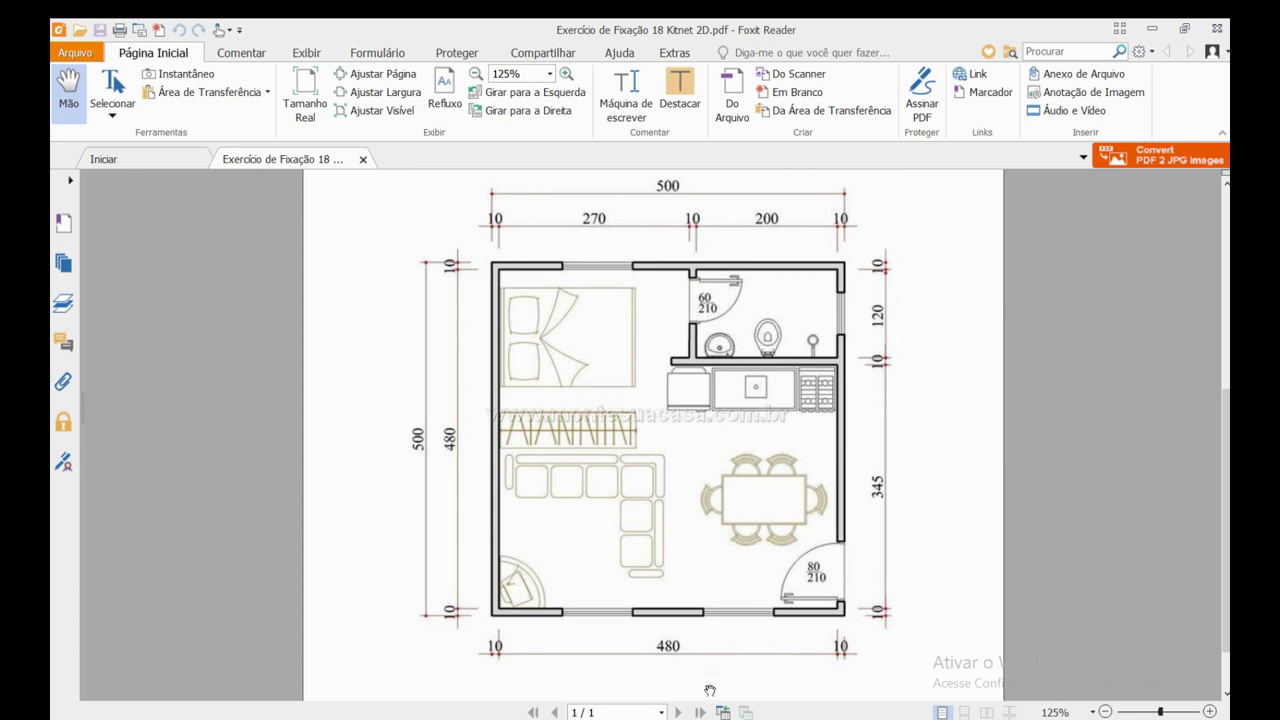
{"action": "scroll", "coordinate": [670, 286], "scroll_direction": "up", "scroll_amount": 1}
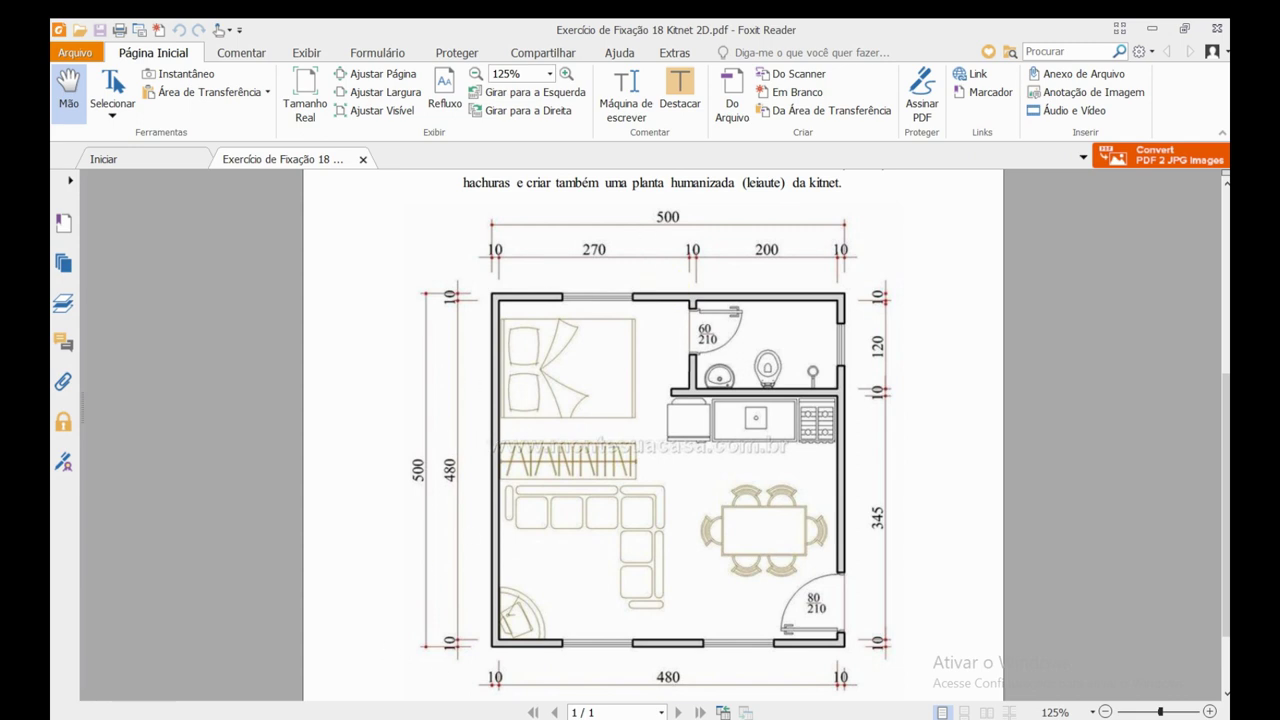
- Bring AutoCAD to the front maximized, recheck the PDF, then return to the blank drawing
{"action": "key", "text": "alt+Tab"}
{"action": "left_click", "coordinate": [583, 28]}
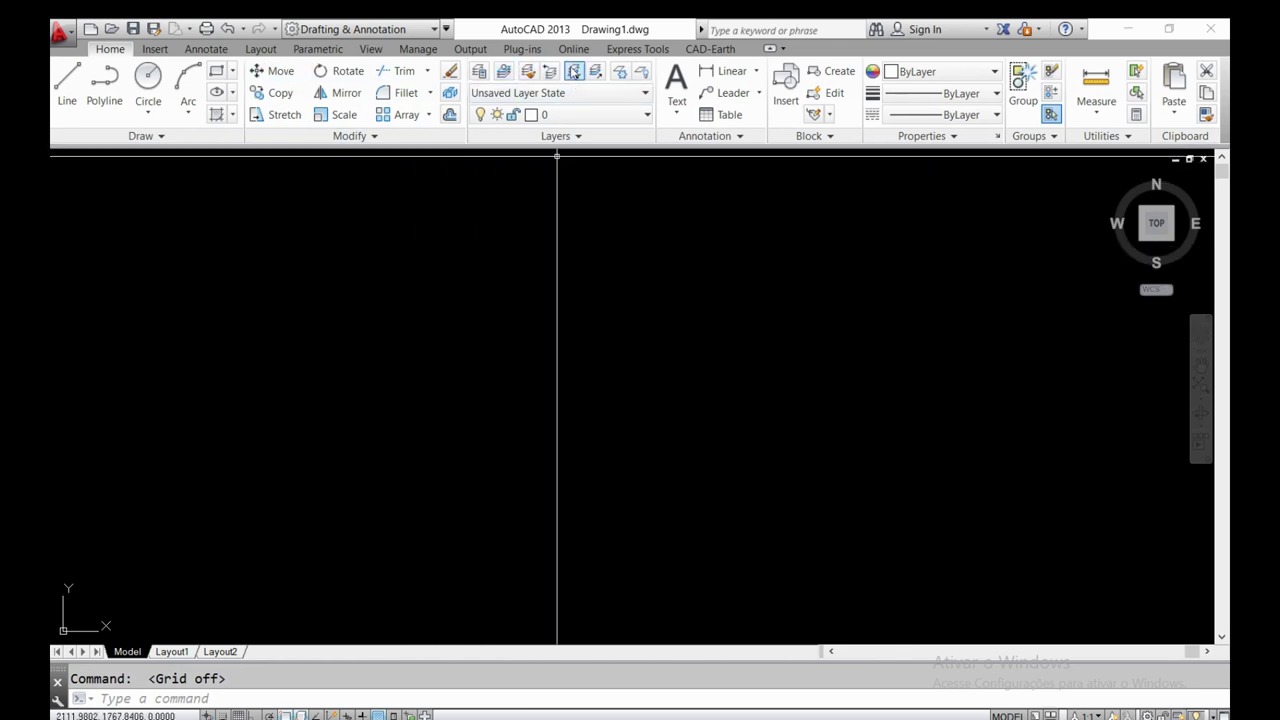
{"action": "left_click", "coordinate": [813, 716]}
{"action": "scroll", "coordinate": [758, 414], "scroll_direction": "up", "scroll_amount": 2}
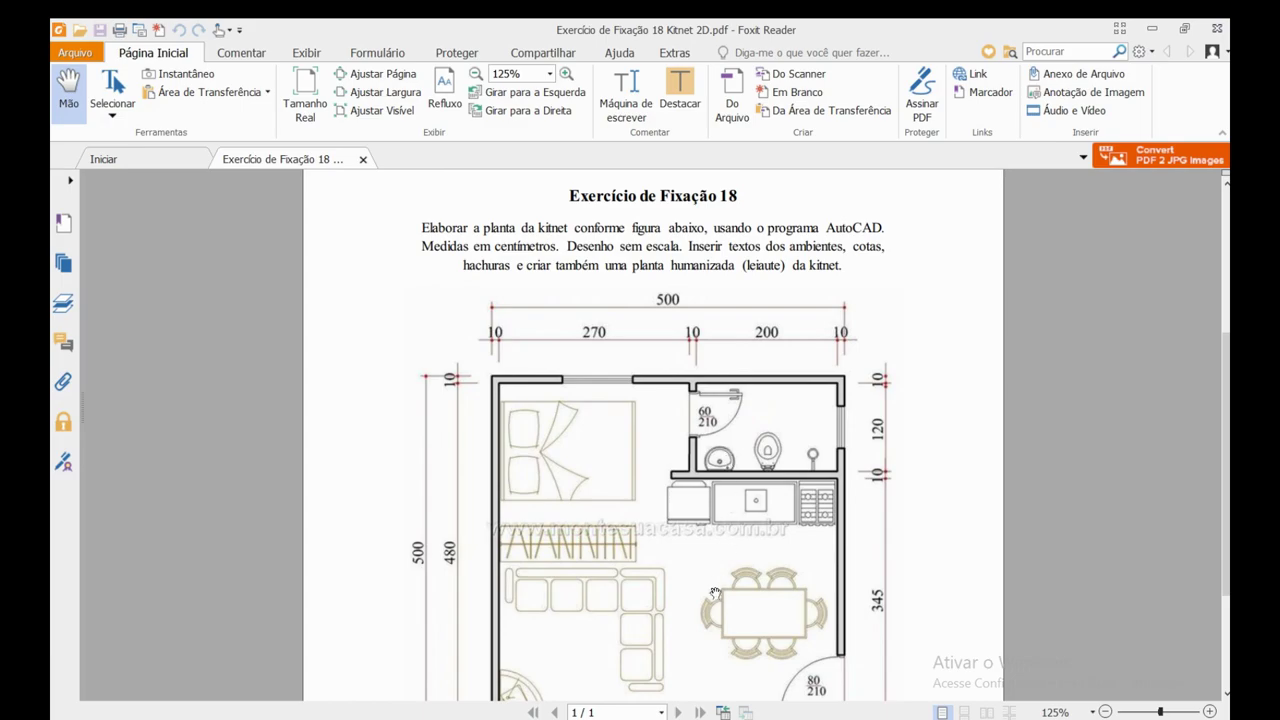
{"action": "left_click", "coordinate": [687, 716]}
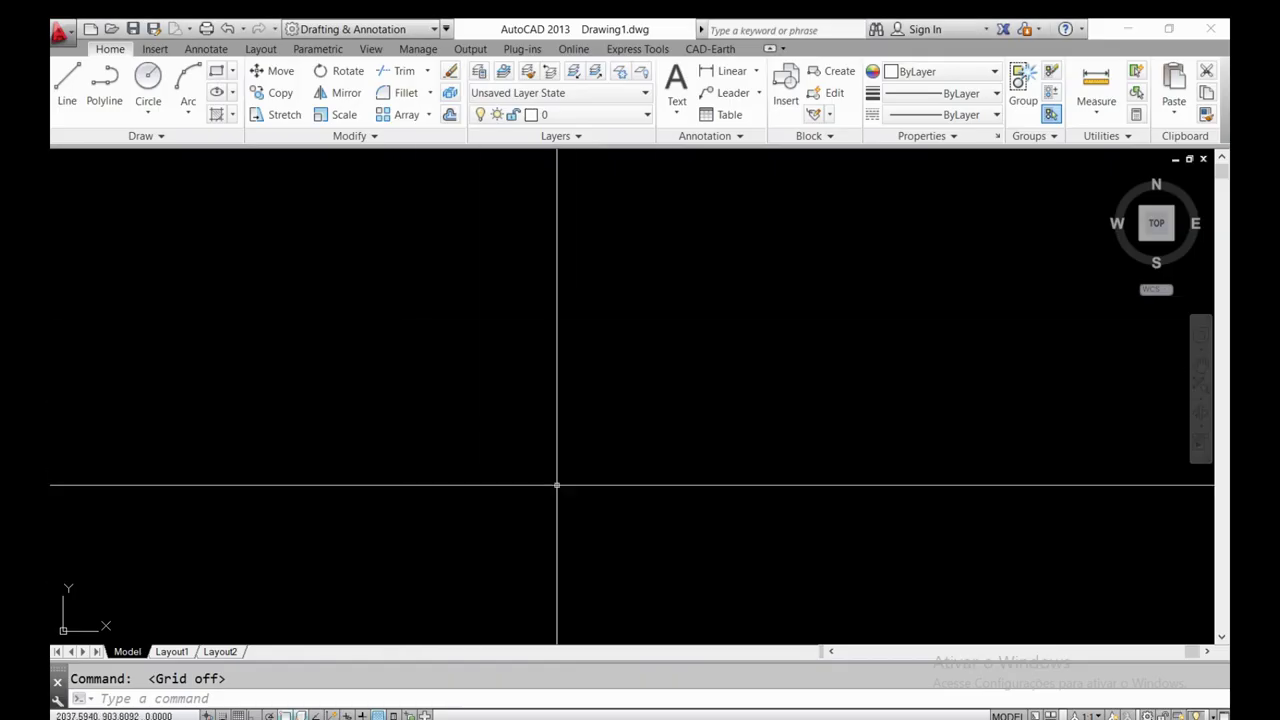
- With the UNITS command, set length precision to 0.00 and the insertion scale to Meters
{"action": "type", "text": "un"}
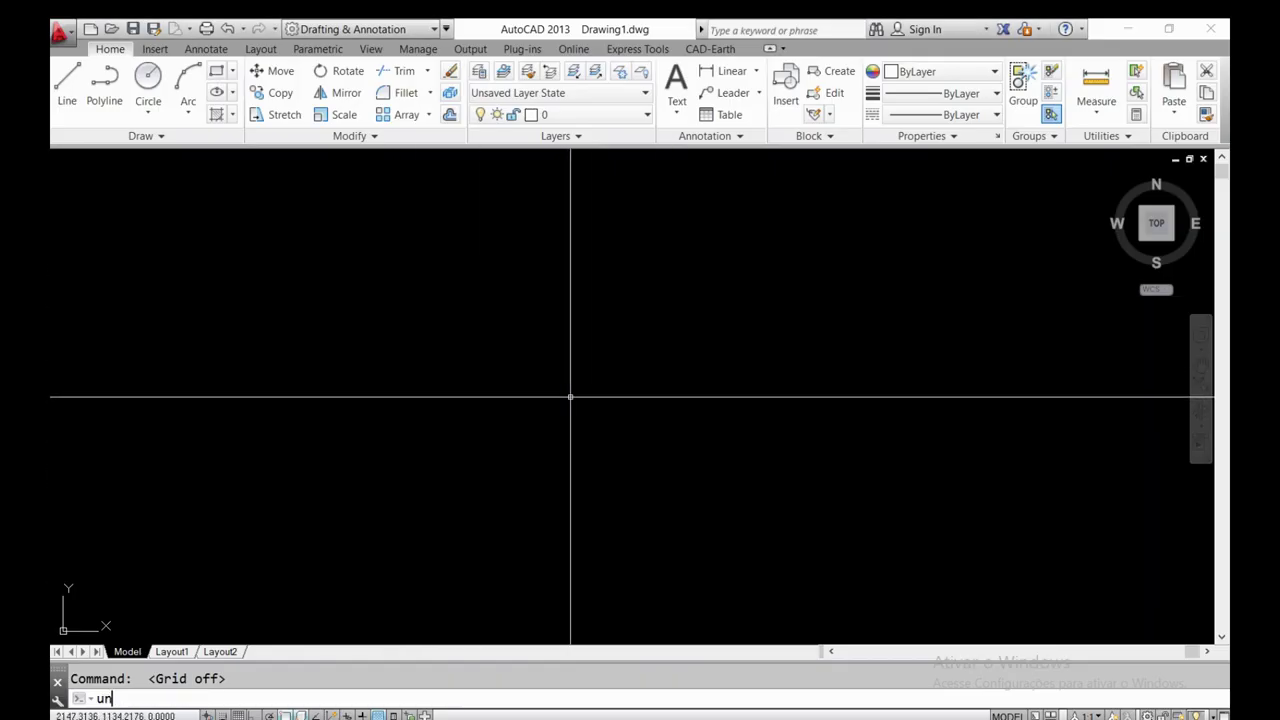
{"action": "type", "text": "its"}
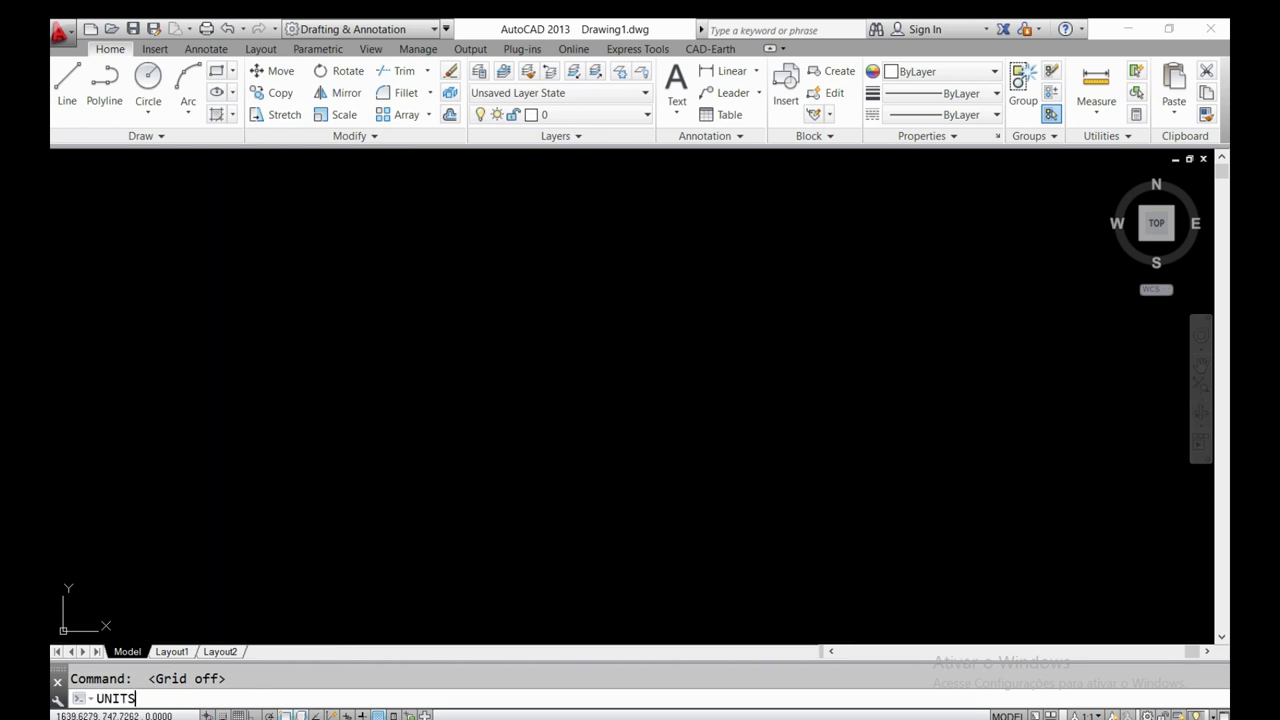
{"action": "key", "text": "Return"}
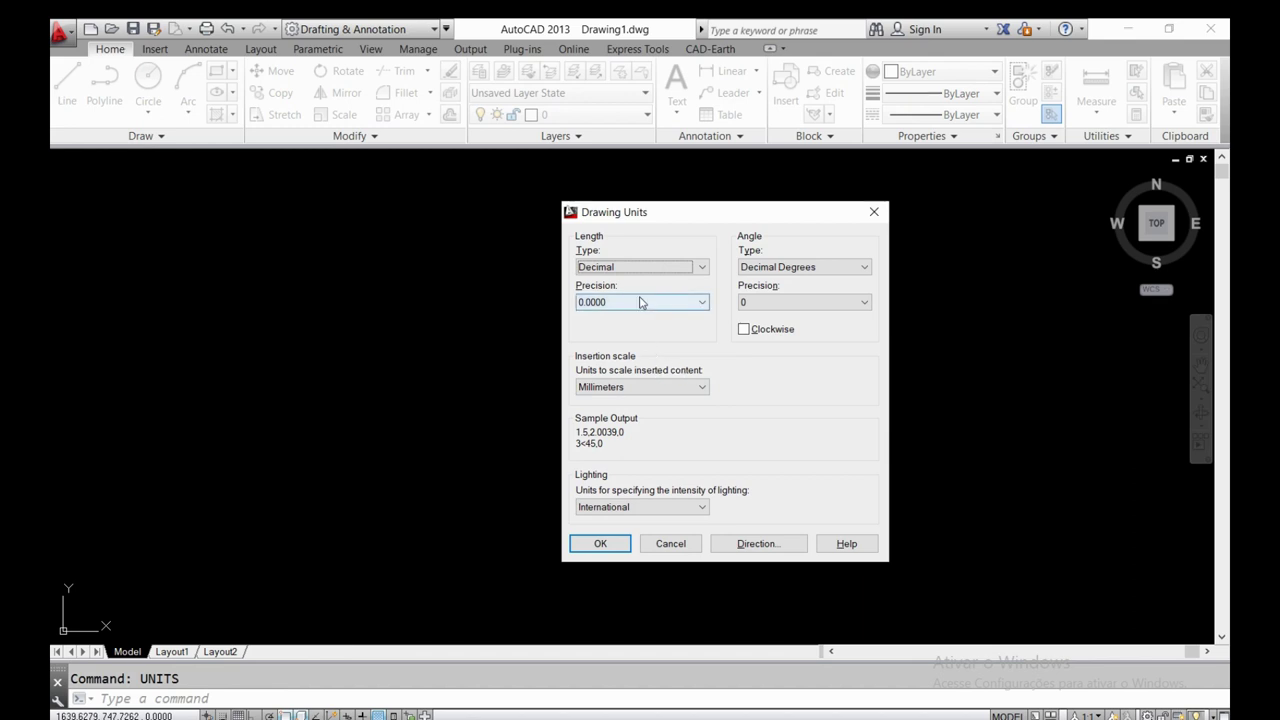
{"action": "left_click", "coordinate": [600, 302]}
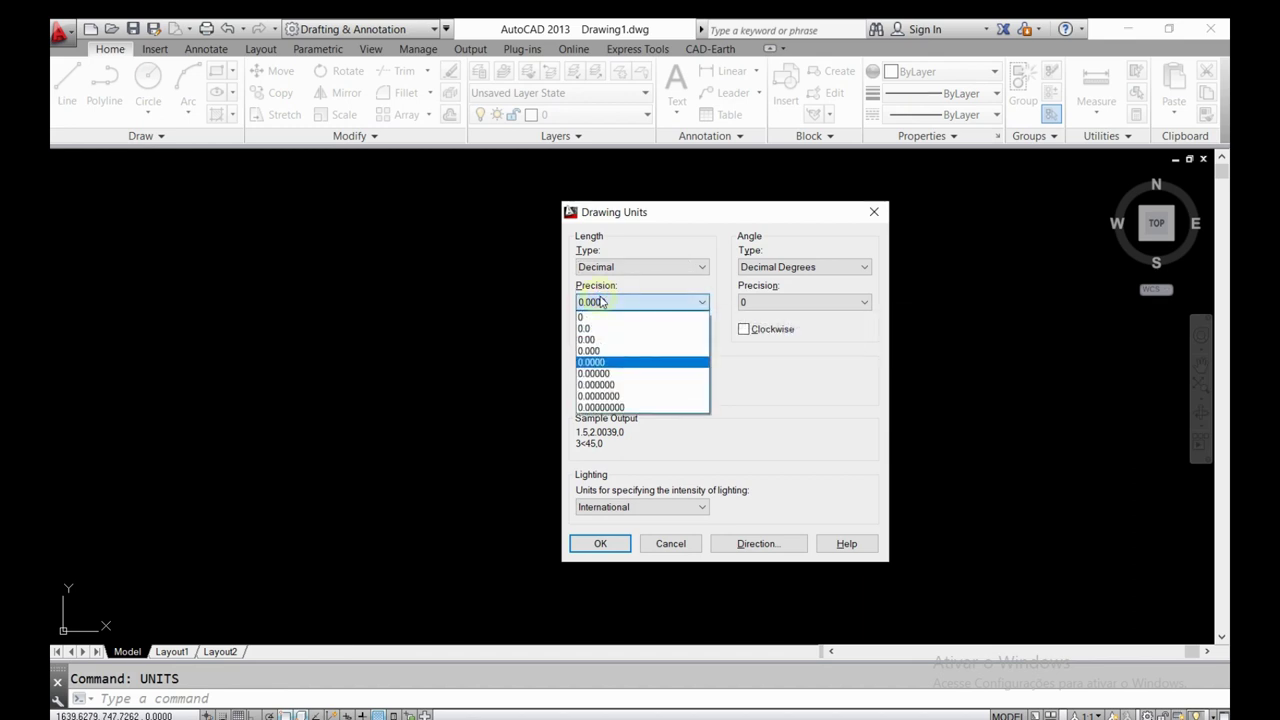
{"action": "left_click", "coordinate": [600, 339]}
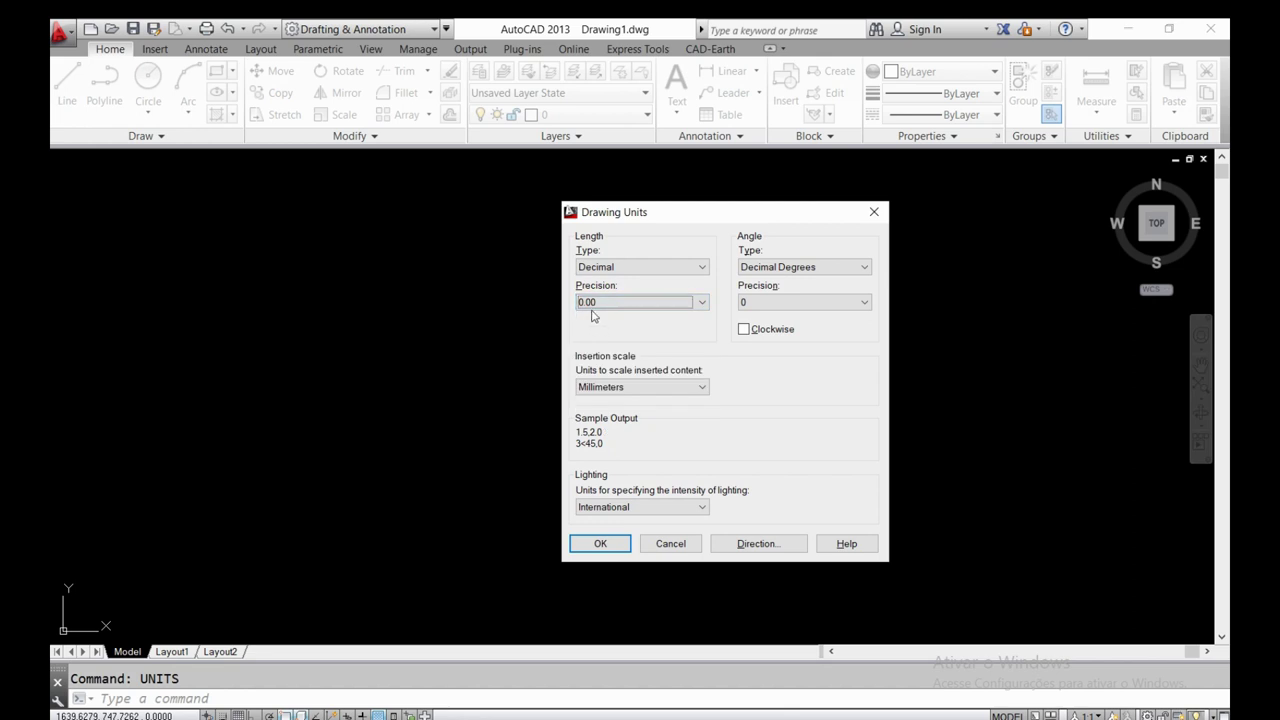
{"action": "left_click", "coordinate": [601, 386]}
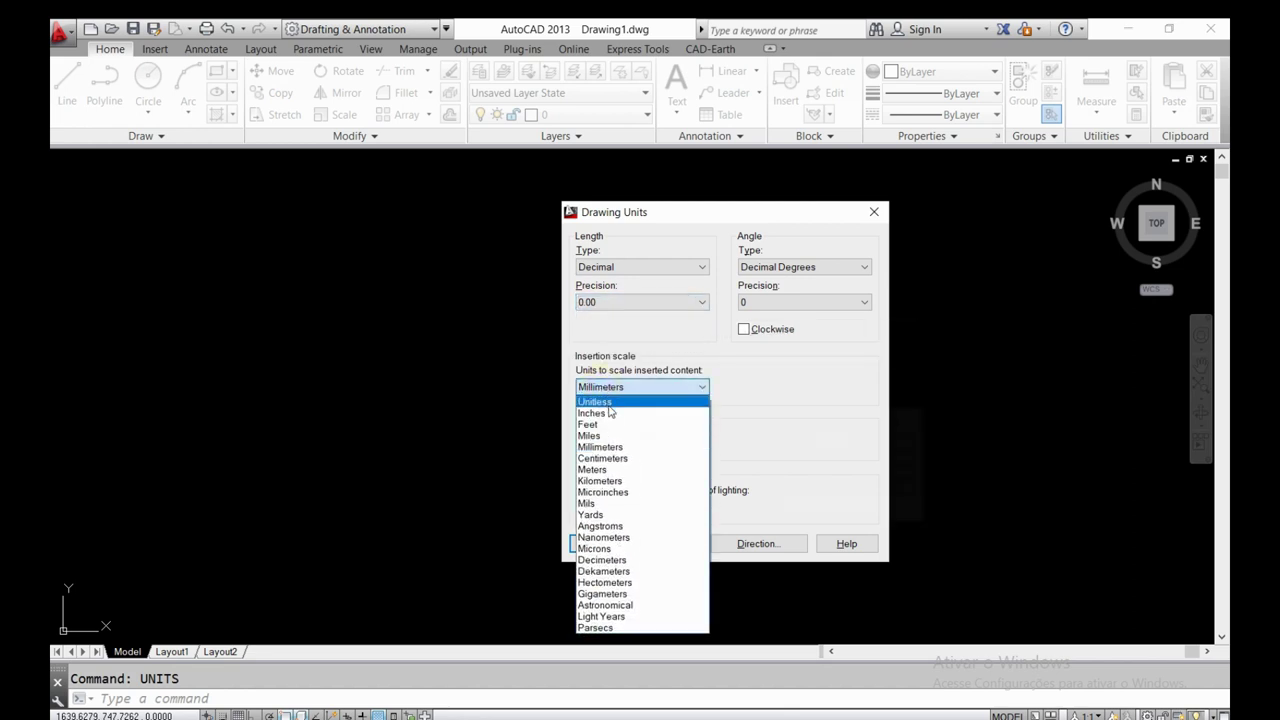
{"action": "left_click", "coordinate": [604, 469]}
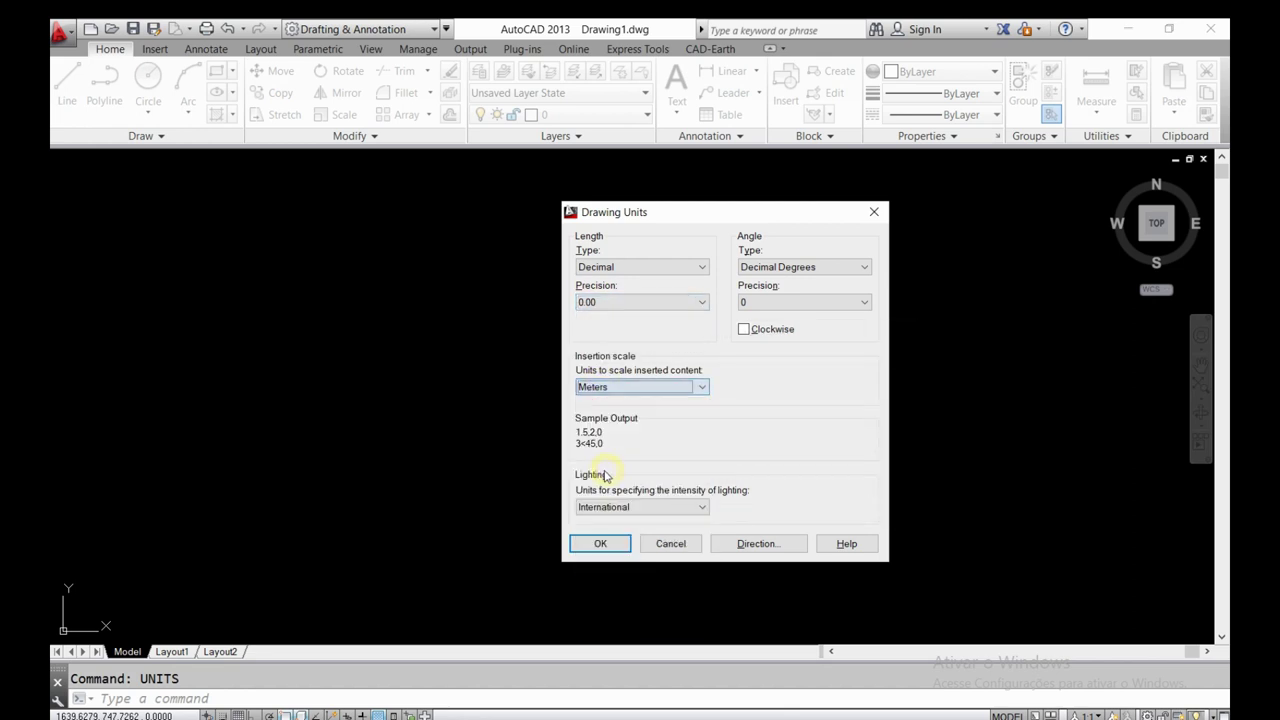
{"action": "left_click", "coordinate": [594, 550]}
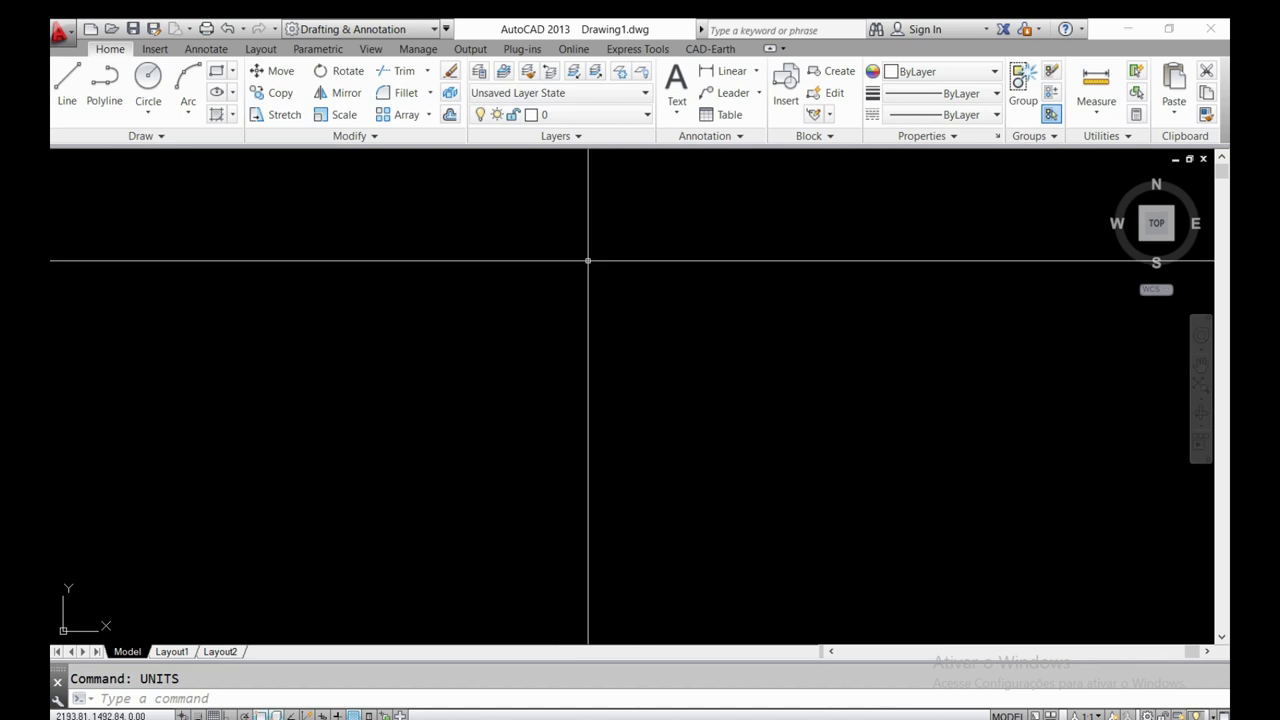
- Open the Layer Properties Manager with LAYER and float it near the screen centre
{"action": "type", "text": "lay"}
{"action": "type", "text": "er"}
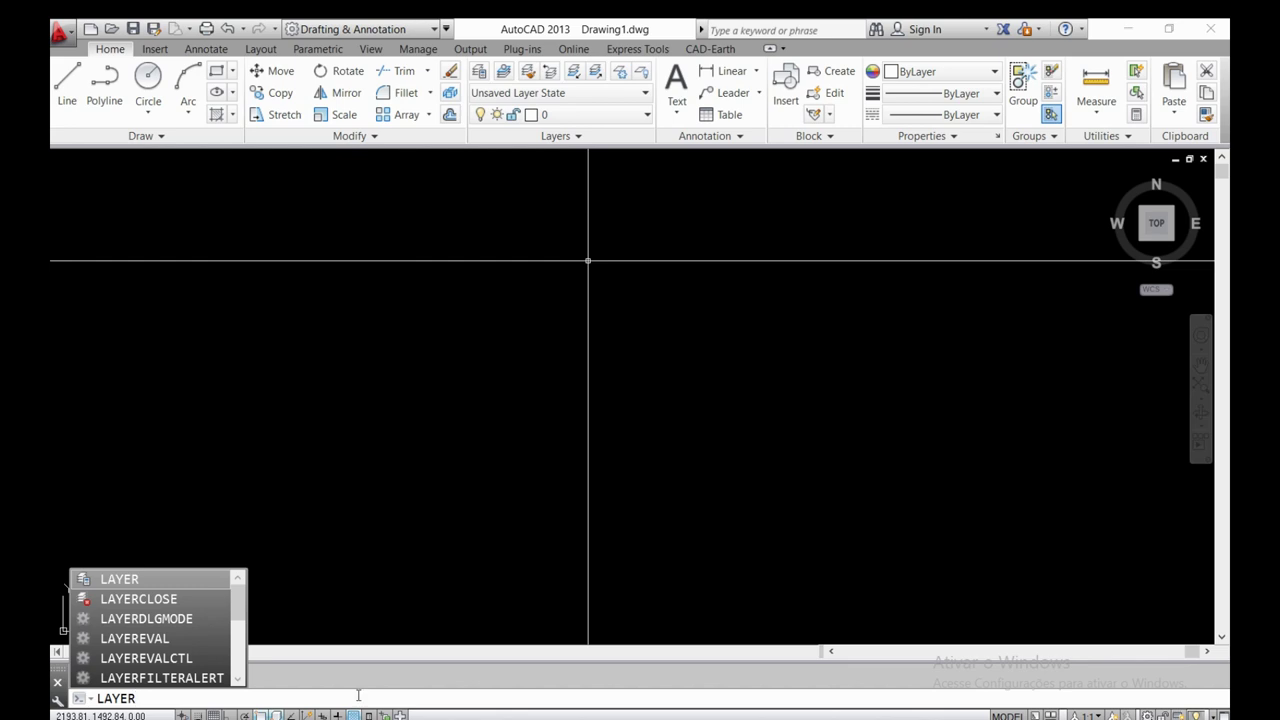
{"action": "left_click", "coordinate": [135, 583]}
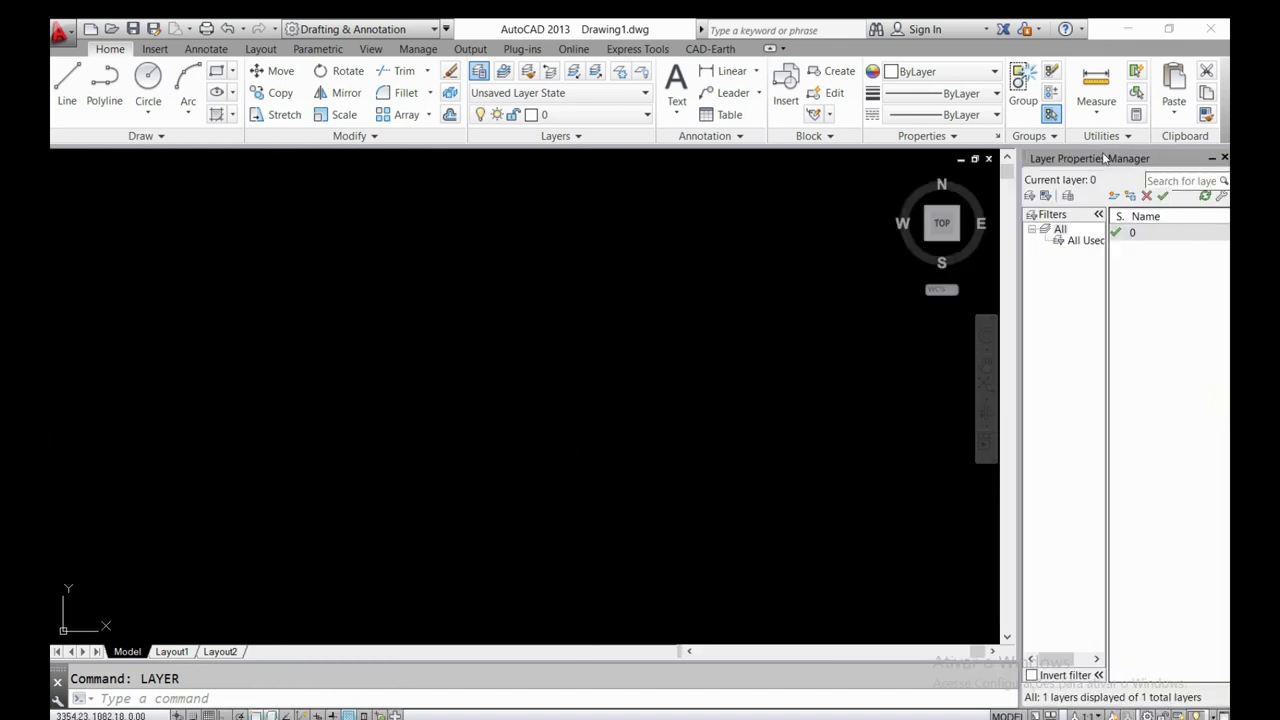
{"action": "mouse_move", "coordinate": [1105, 158]}
{"action": "left_mouse_down"}
{"action": "mouse_move", "coordinate": [426, 159]}
{"action": "mouse_move", "coordinate": [437, 229]}
{"action": "left_mouse_up"}
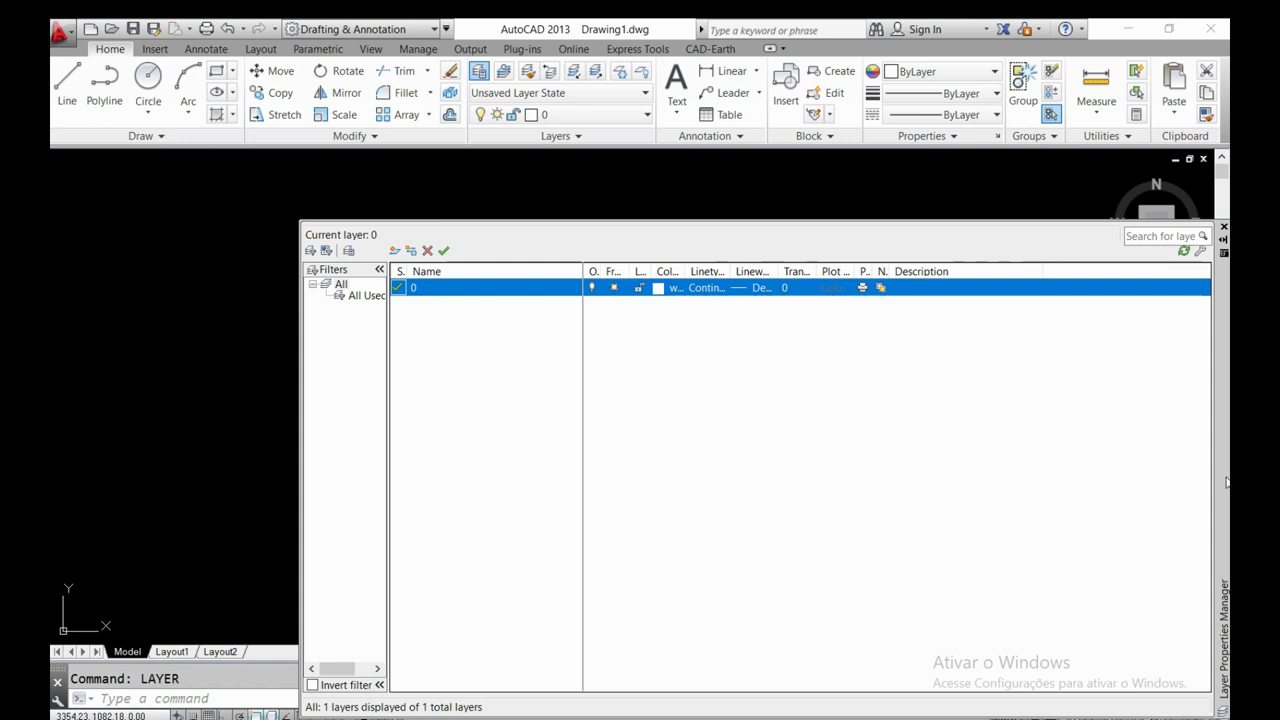
{"action": "left_click_drag", "start_coordinate": [1226, 483], "coordinate": [1137, 427]}
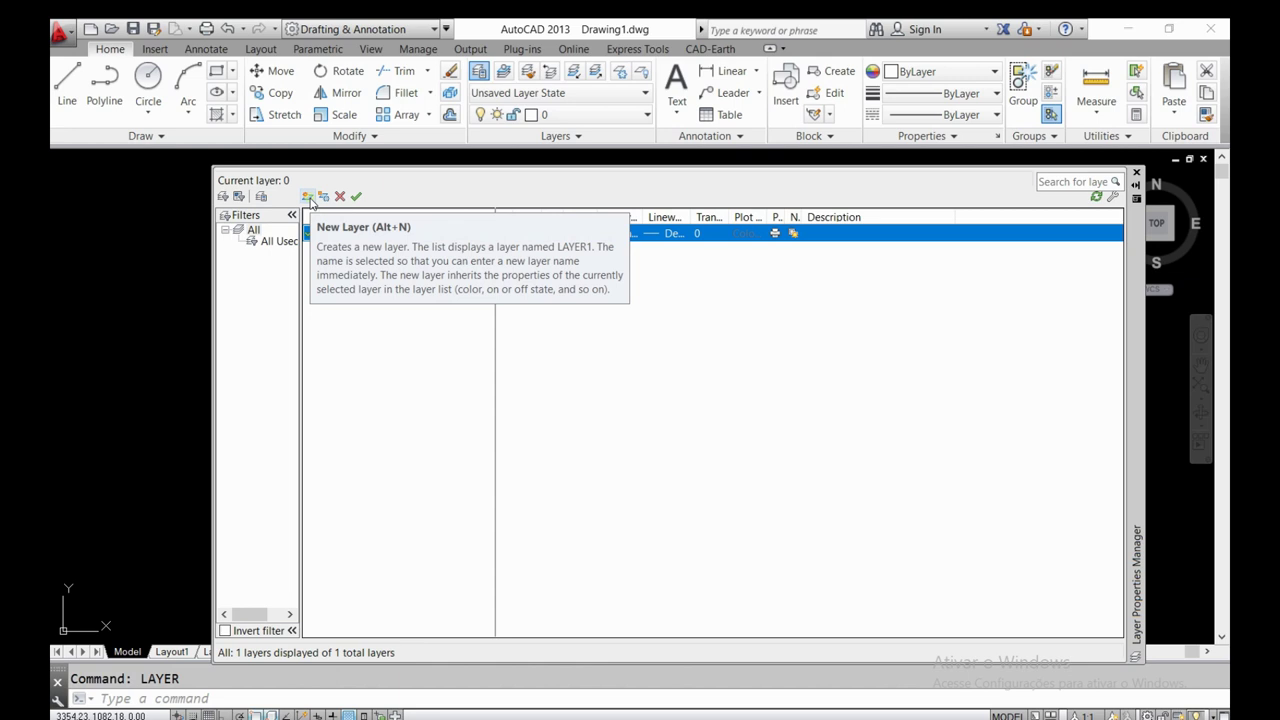
- Create new layers named Alvenaria, Texto and Esquadrias
{"action": "left_click", "coordinate": [310, 199]}
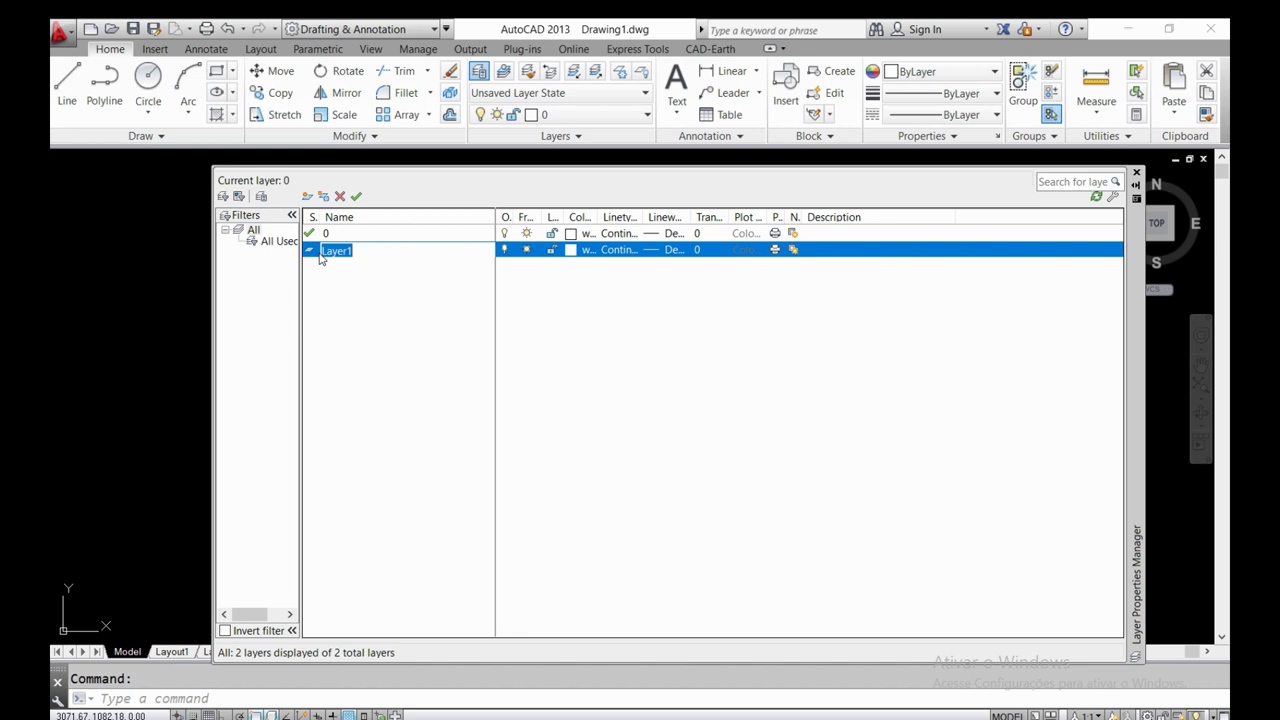
{"action": "type", "text": "al"}
{"action": "type", "text": "ven"}
{"action": "type", "text": "aria"}
{"action": "key", "text": "Return"}
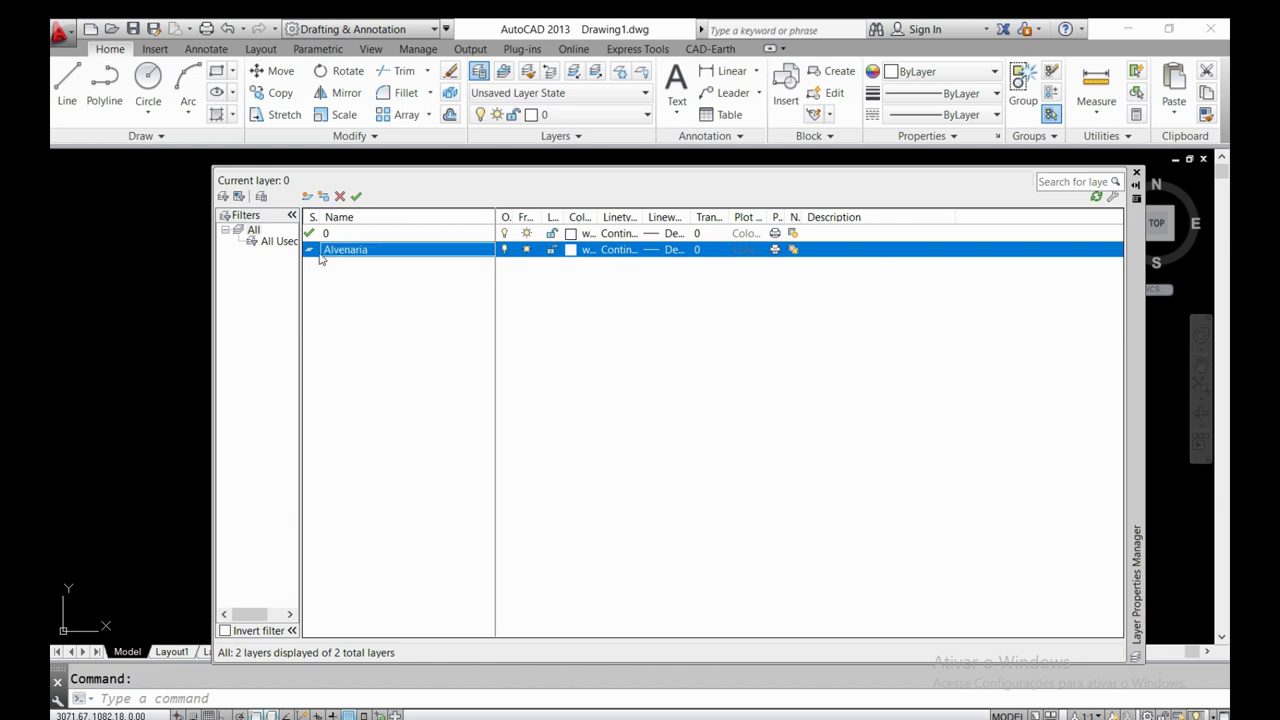
{"action": "left_click", "coordinate": [307, 196]}
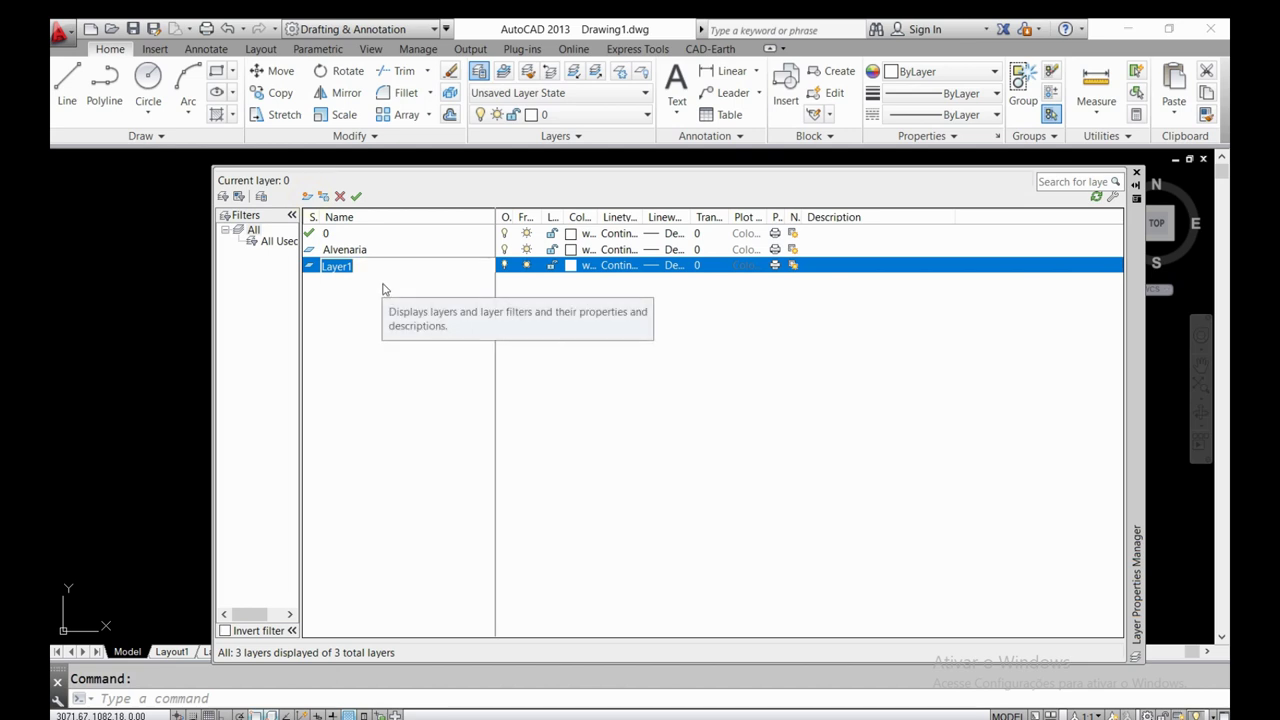
{"action": "type", "text": "Texto"}
{"action": "key", "text": "Return"}
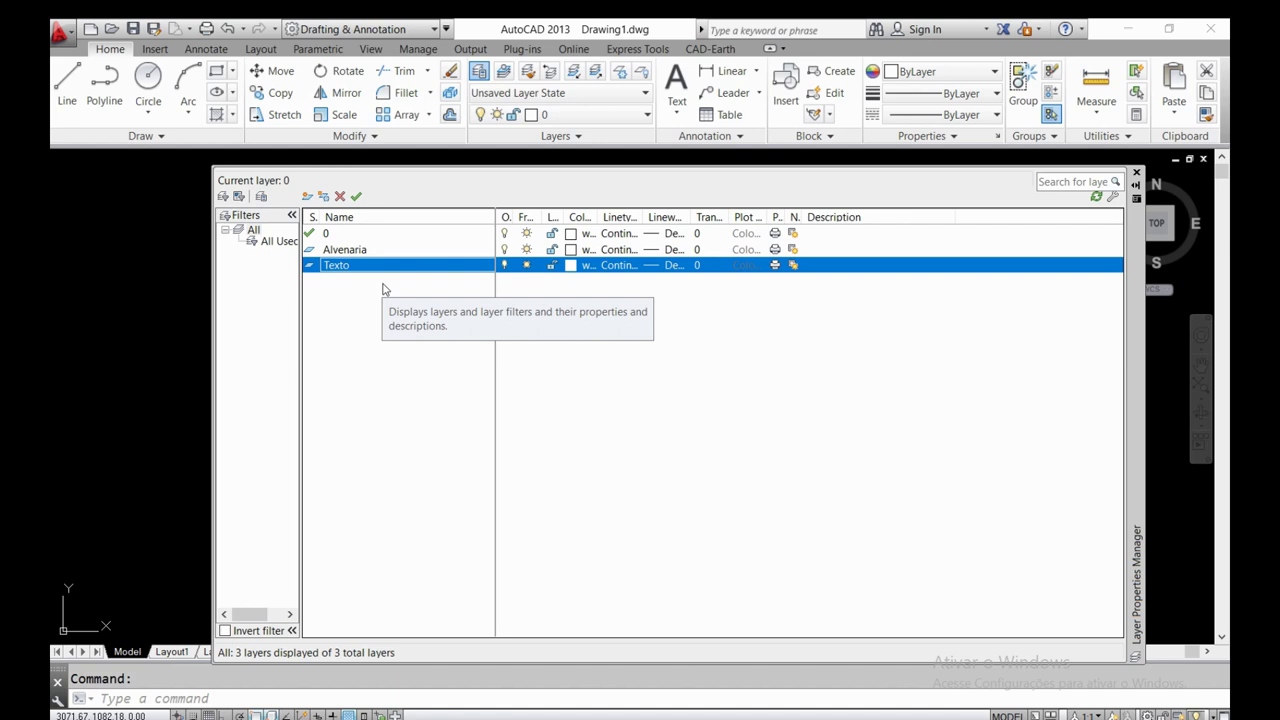
{"action": "left_click", "coordinate": [307, 196]}
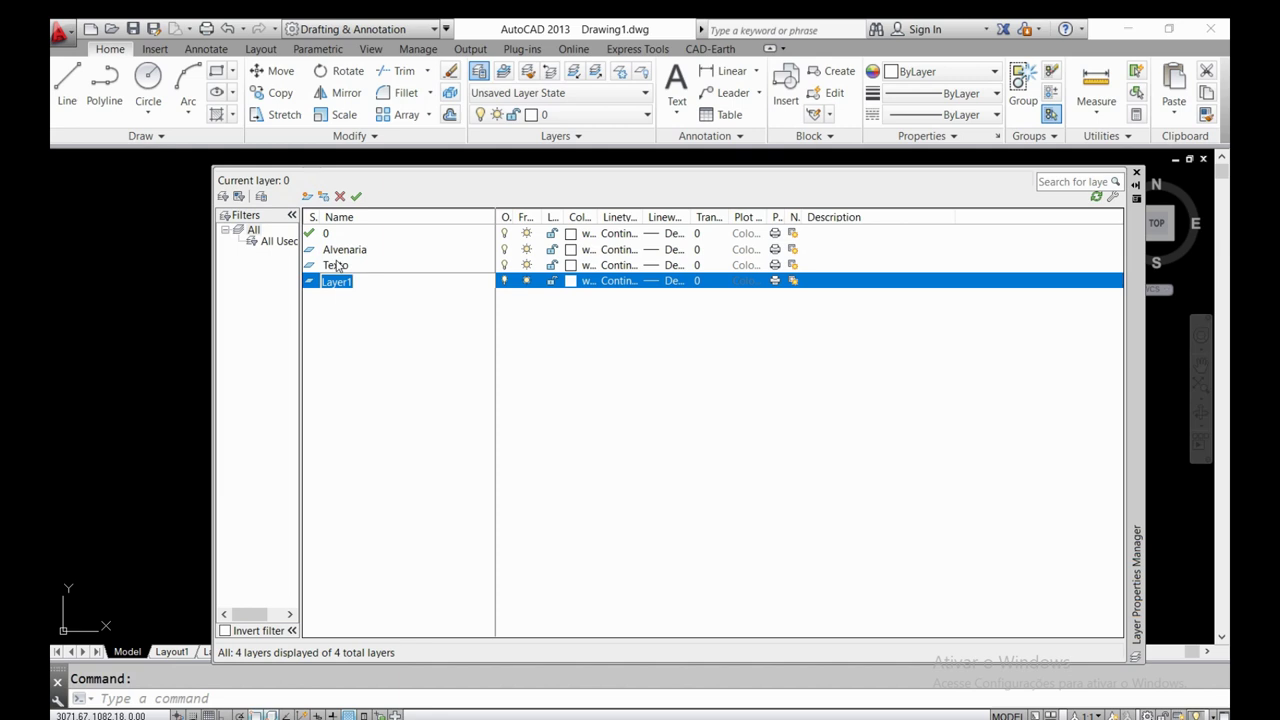
{"action": "type", "text": "Esquad"}
{"action": "type", "text": "rias"}
{"action": "key", "text": "Return"}
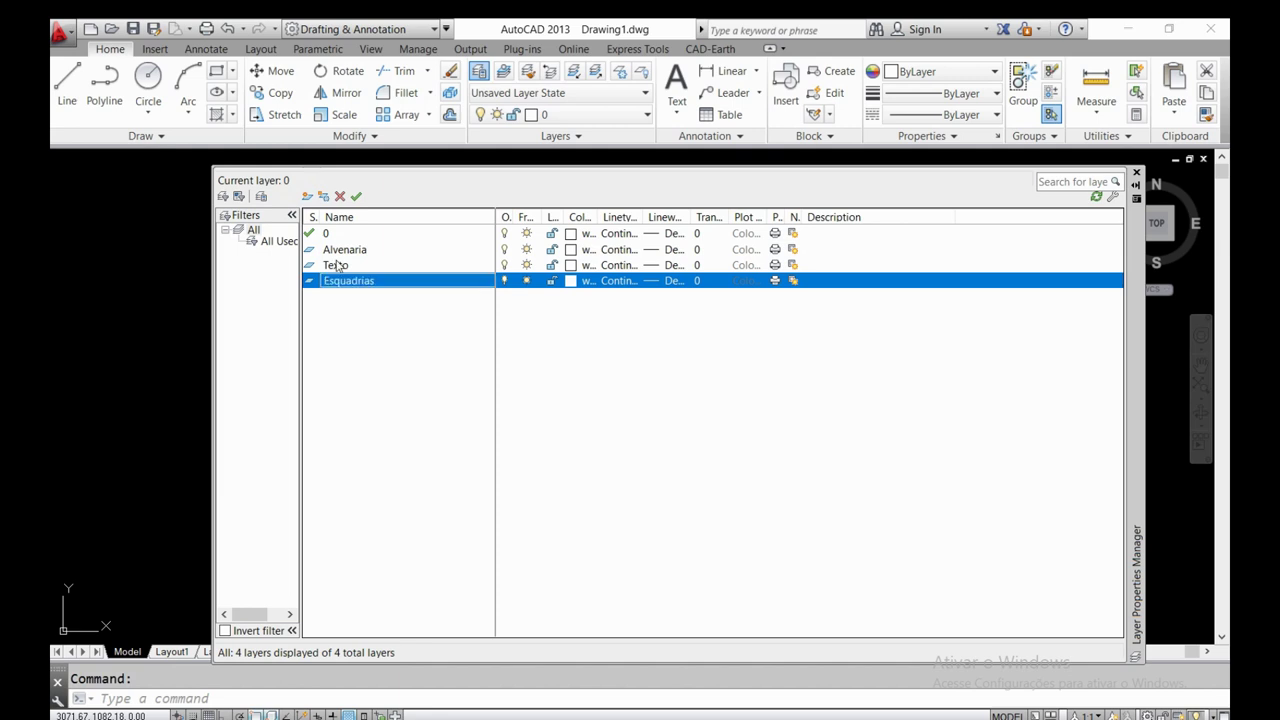
- Add the Cotas, Móveis and Hachuras layers
{"action": "left_click", "coordinate": [307, 196]}
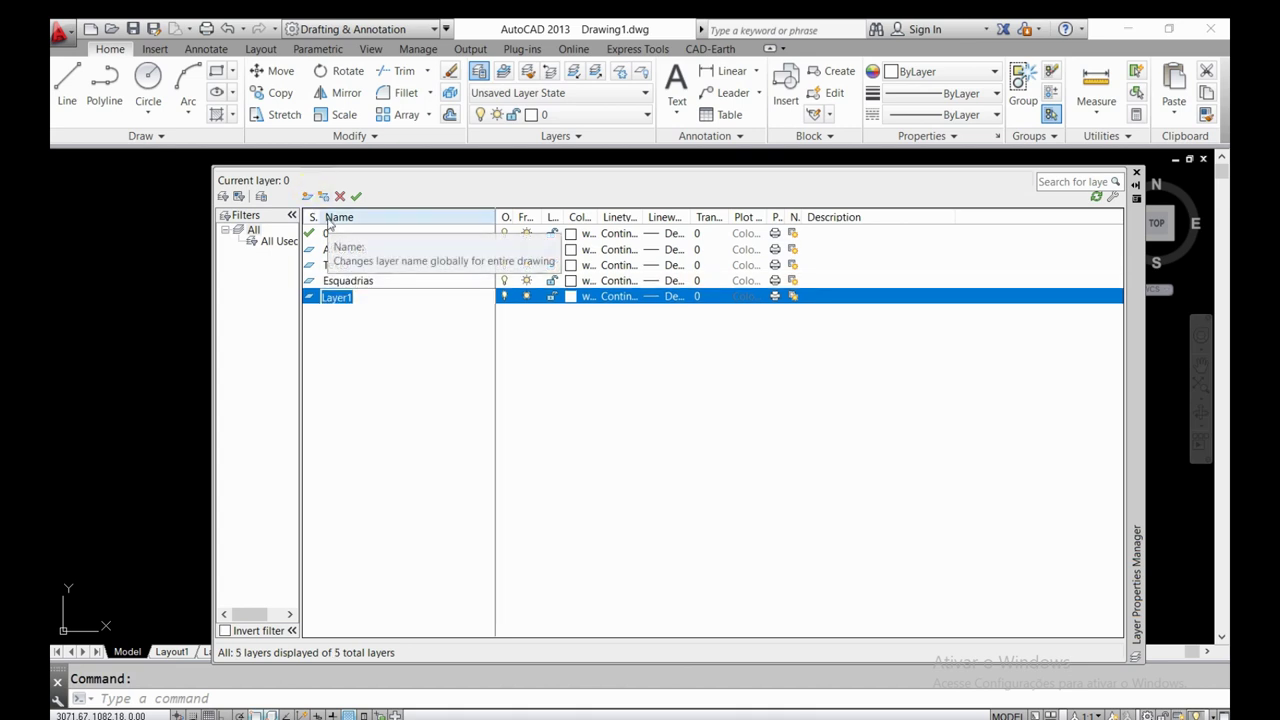
{"action": "type", "text": "Cotas"}
{"action": "key", "text": "Return"}
{"action": "key", "text": "Return"}
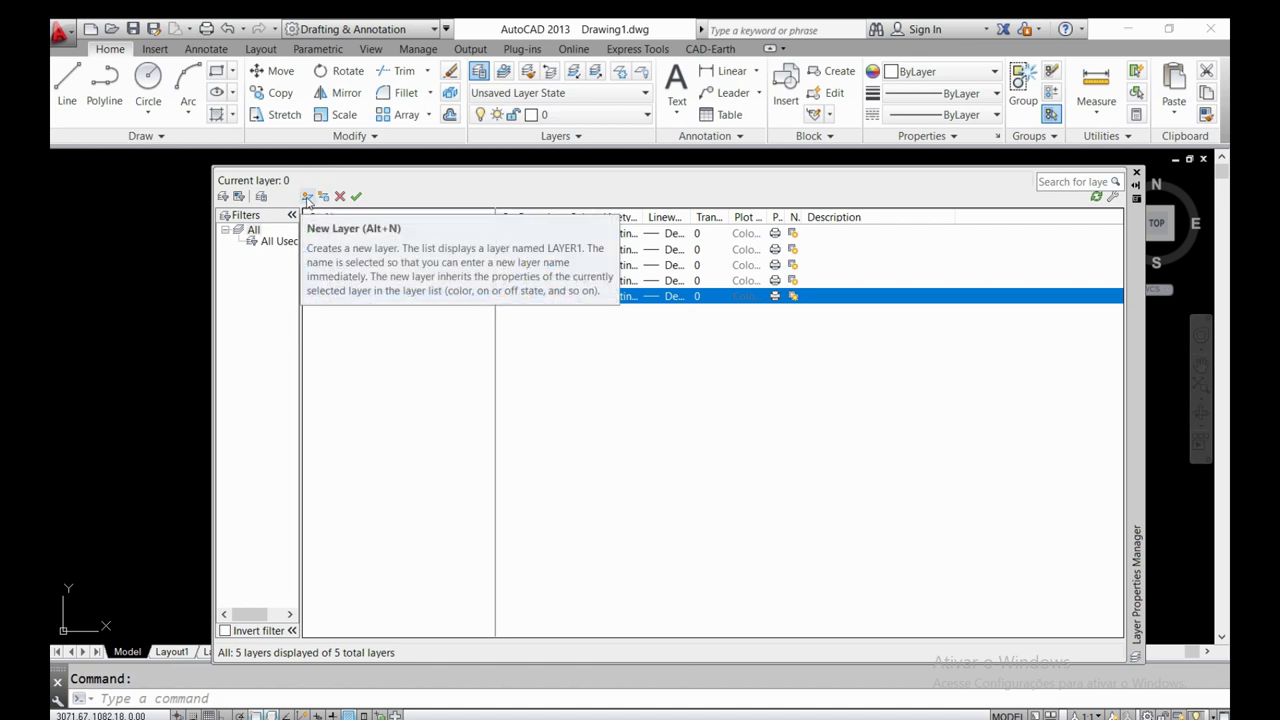
{"action": "left_click", "coordinate": [307, 198]}
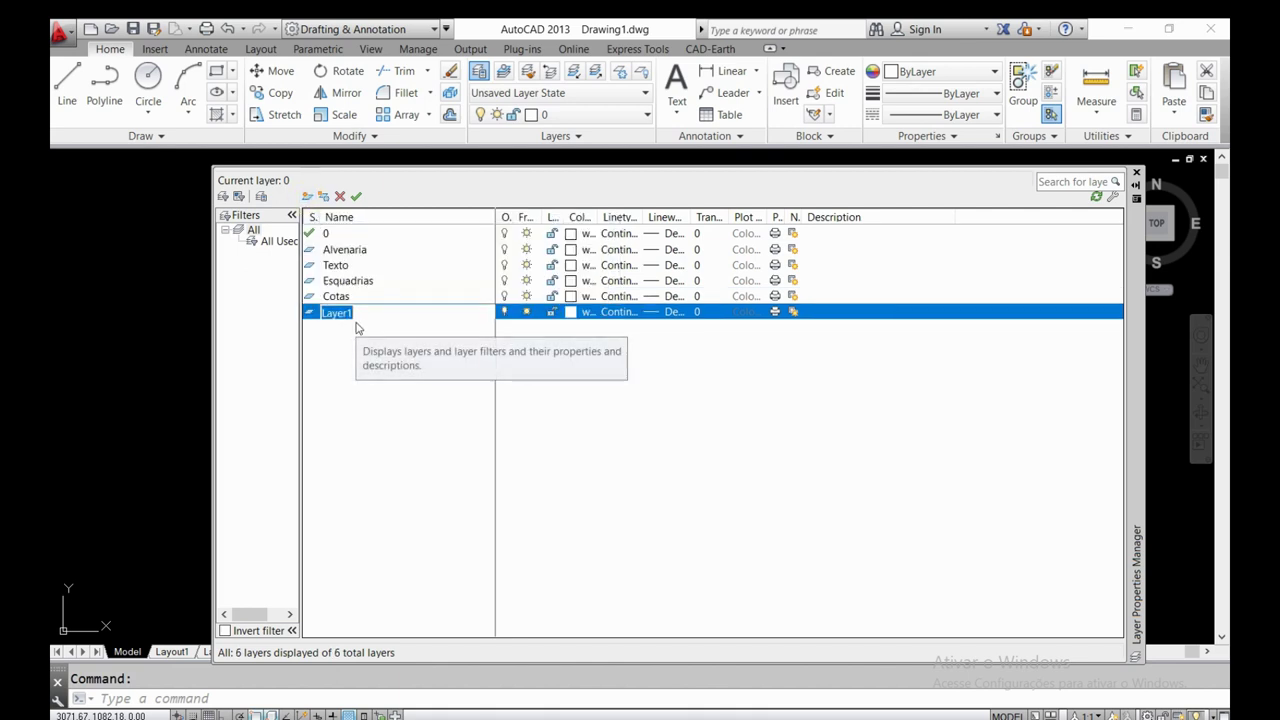
{"action": "type", "text": "Móveis"}
{"action": "key", "text": "Return"}
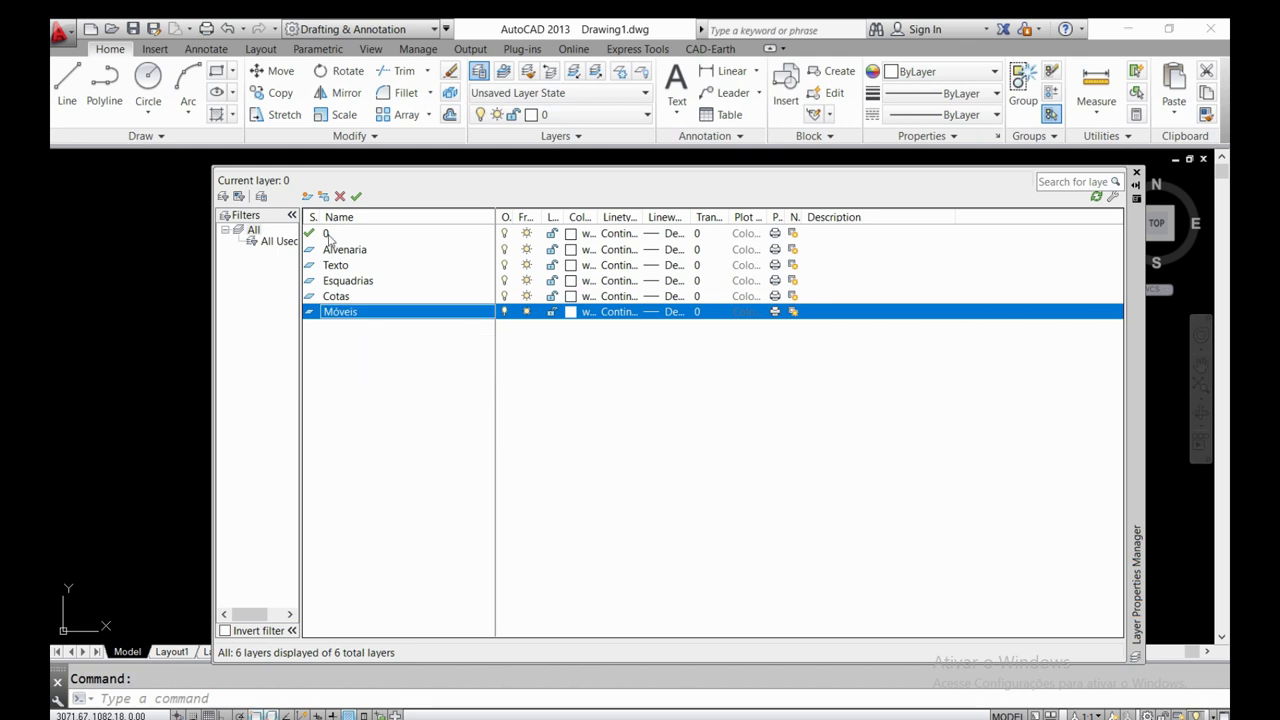
{"action": "left_click", "coordinate": [307, 196]}
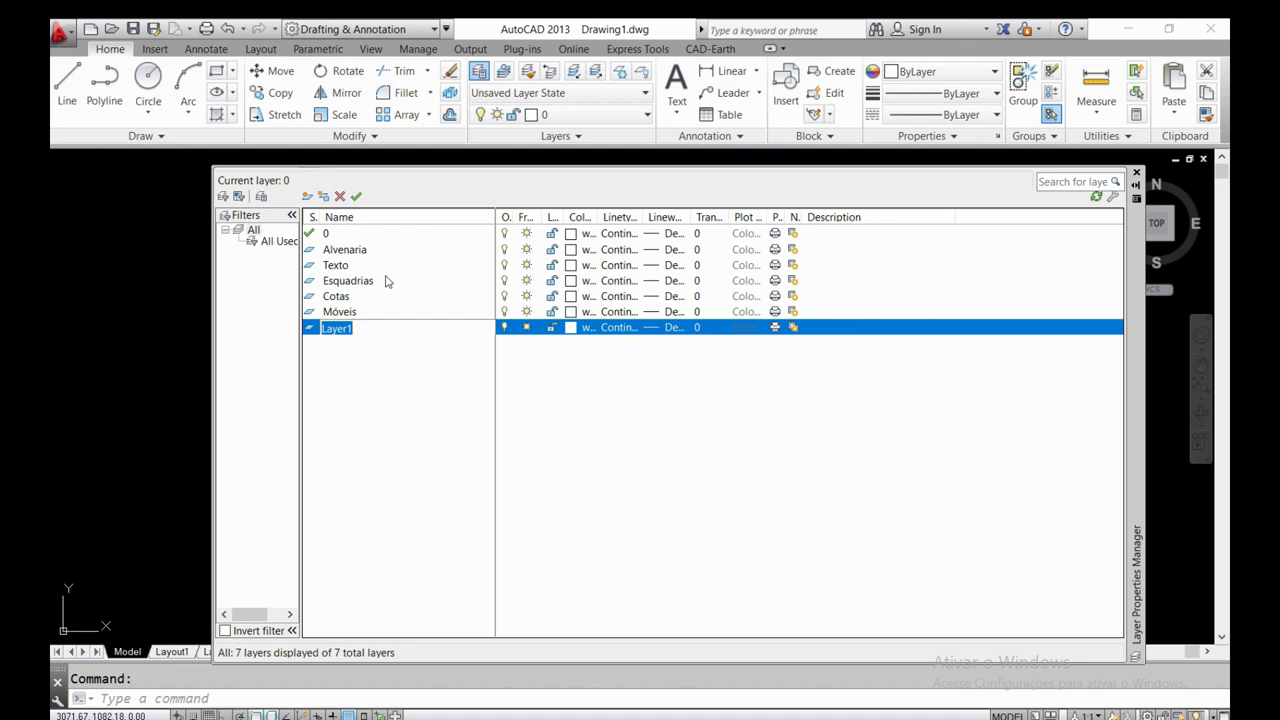
{"action": "type", "text": "Hachuras"}
{"action": "key", "text": "Return"}
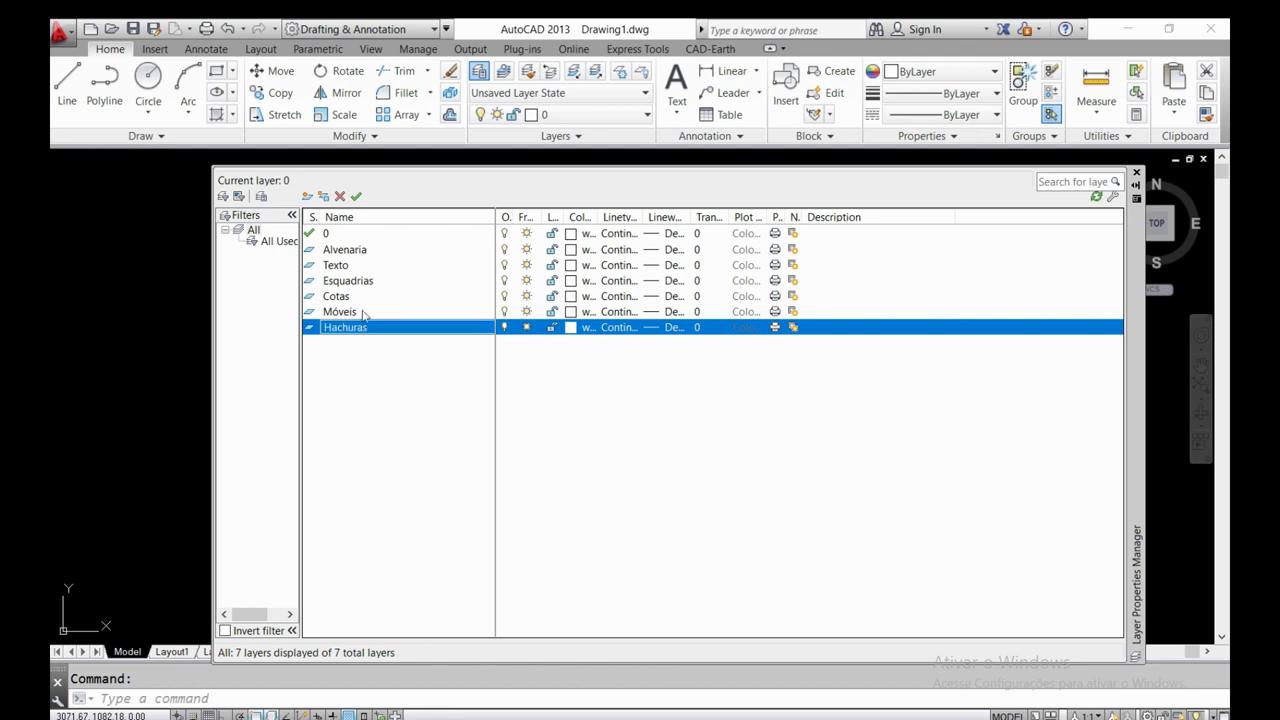
{"action": "left_click", "coordinate": [343, 252]}
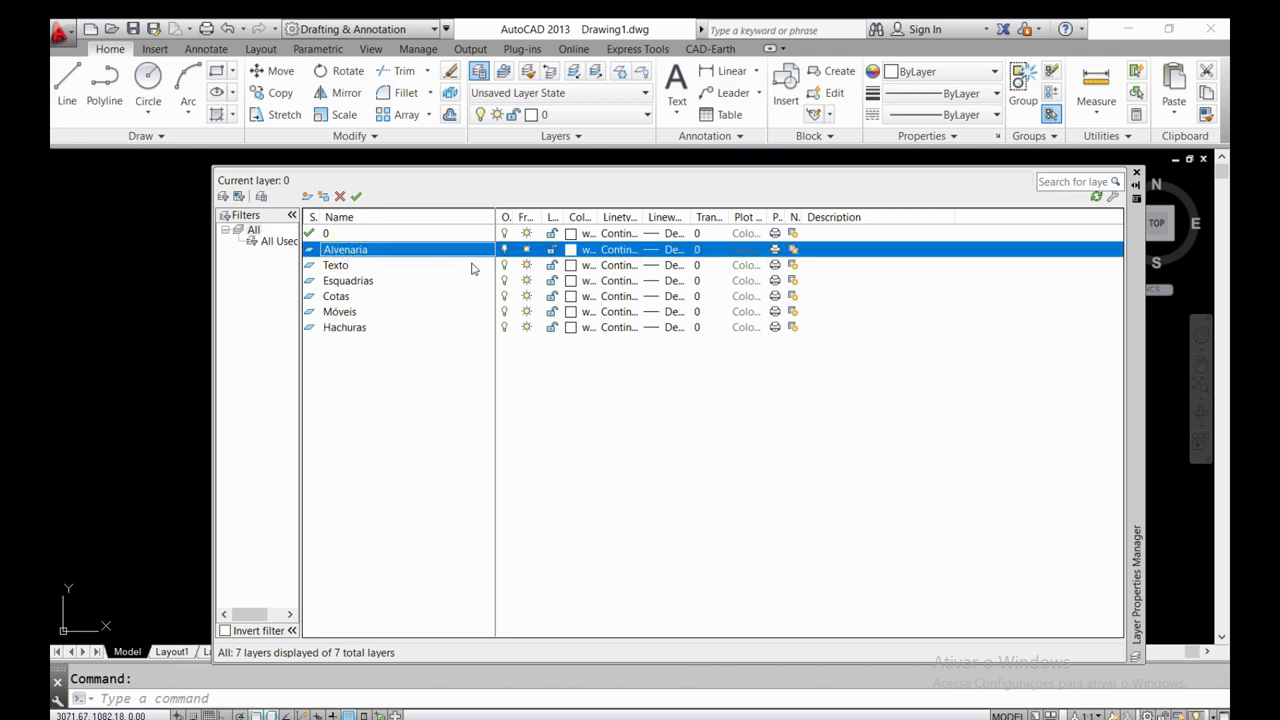
- Colour the Alvenaria layer cyan and the Texto layer green
{"action": "left_click_drag", "start_coordinate": [597, 217], "coordinate": [660, 217]}
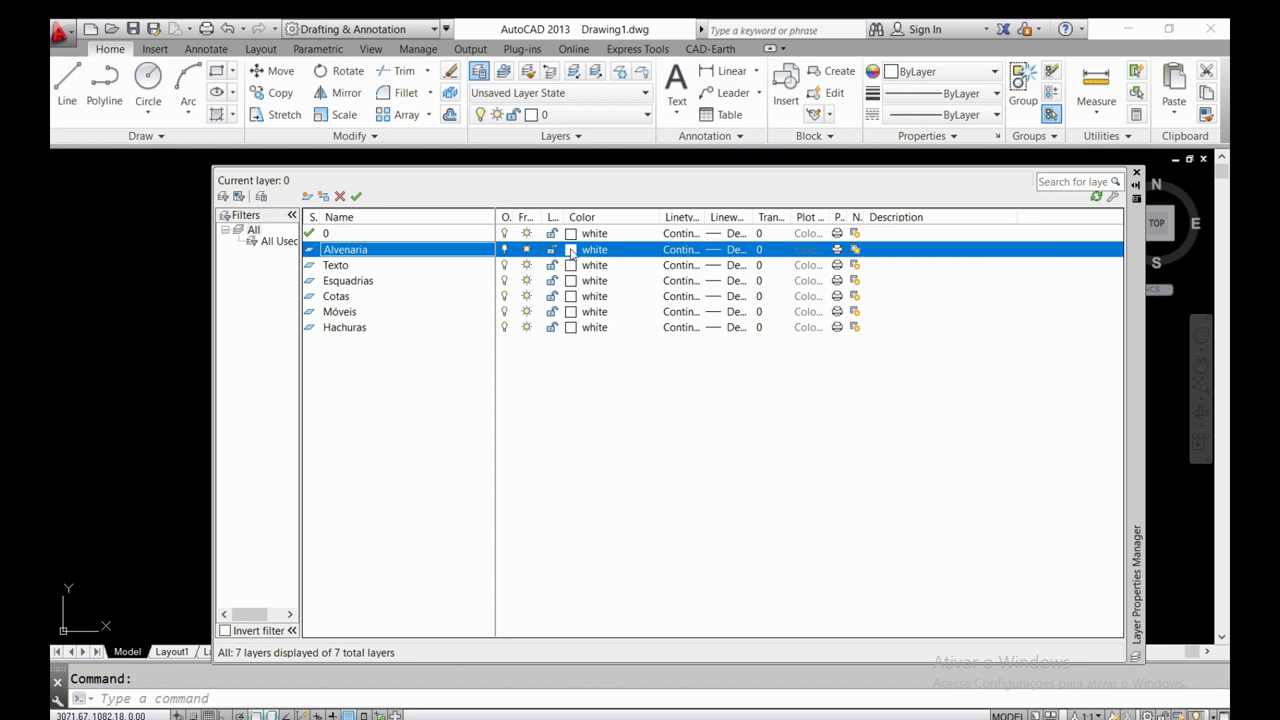
{"action": "left_click", "coordinate": [571, 251]}
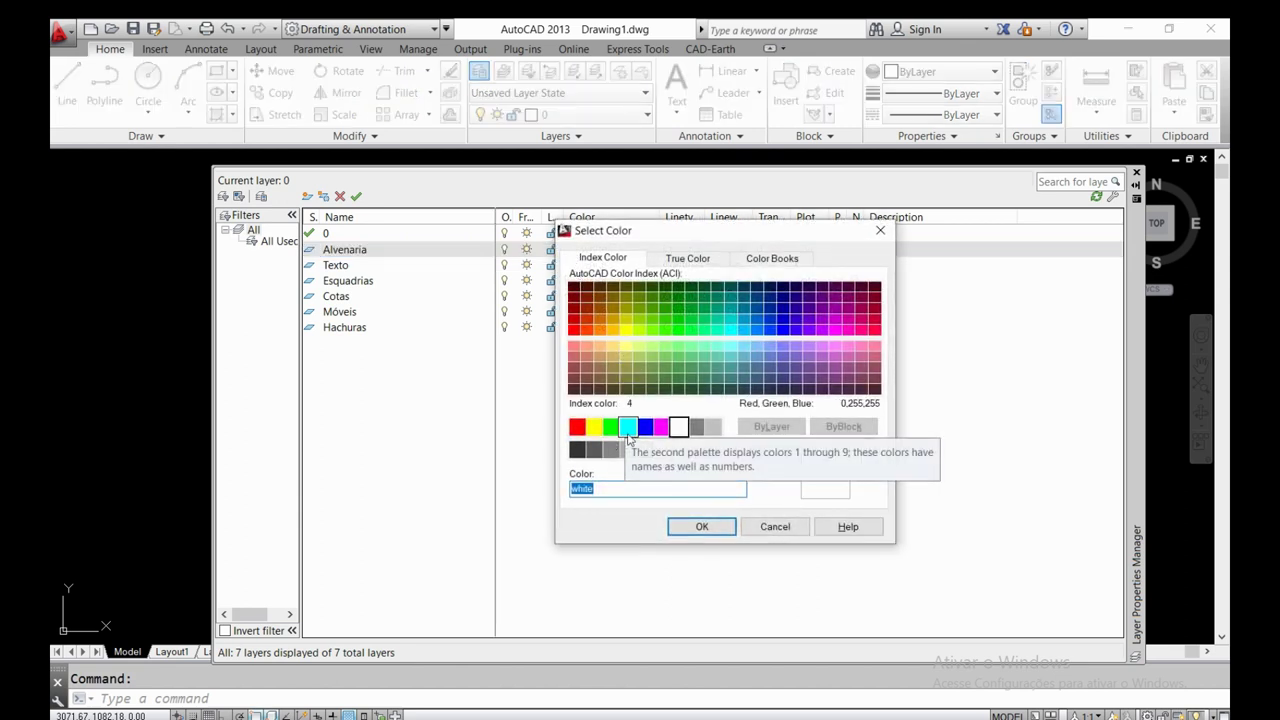
{"action": "left_click", "coordinate": [628, 427]}
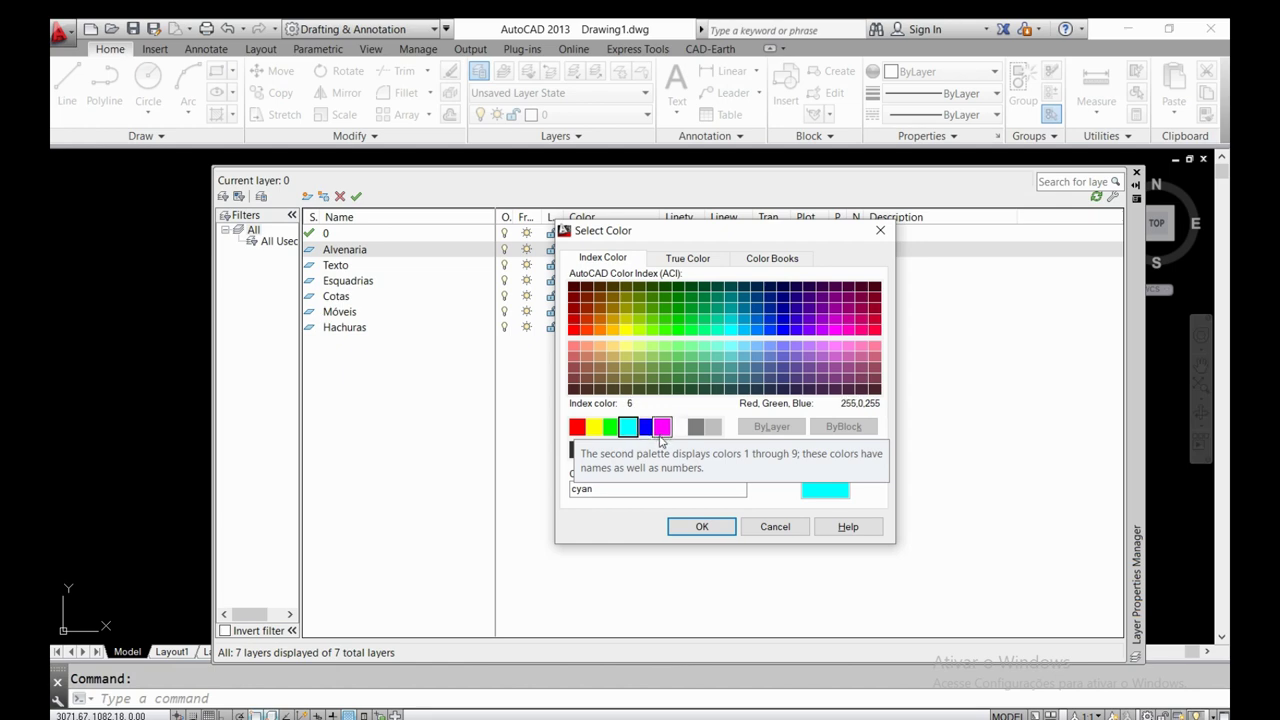
{"action": "key", "text": "Escape"}
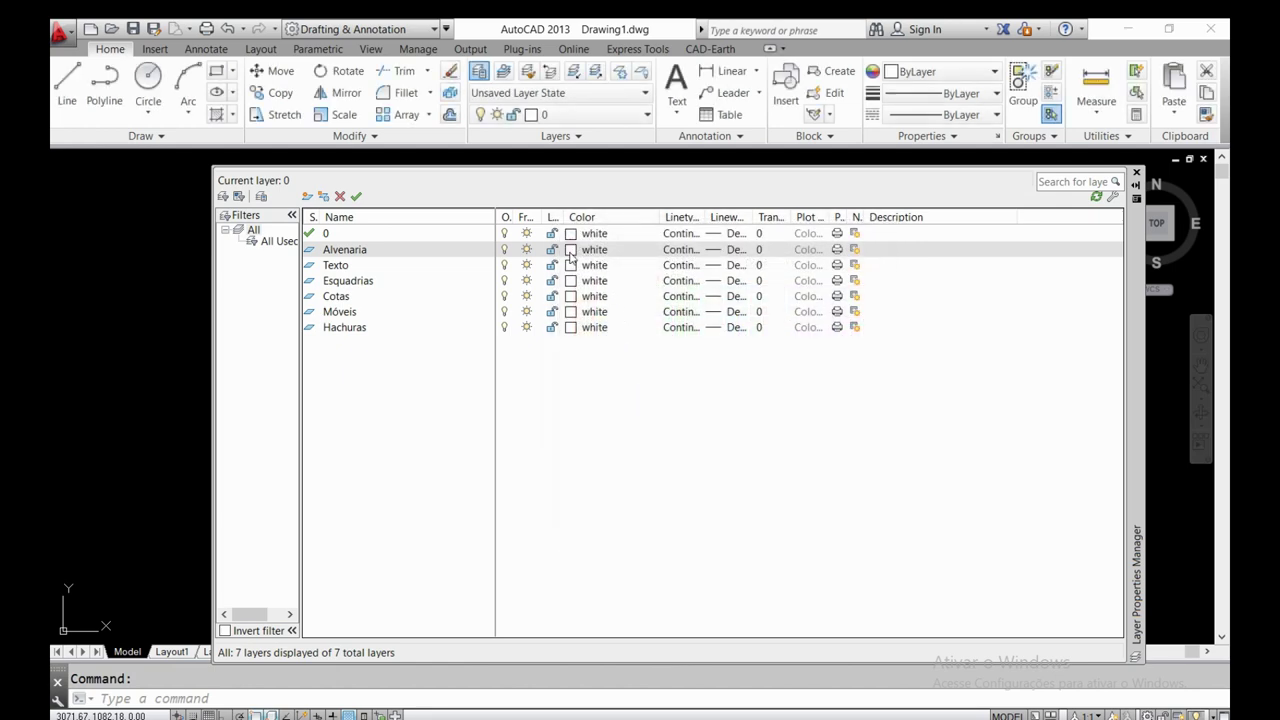
{"action": "left_click", "coordinate": [571, 252]}
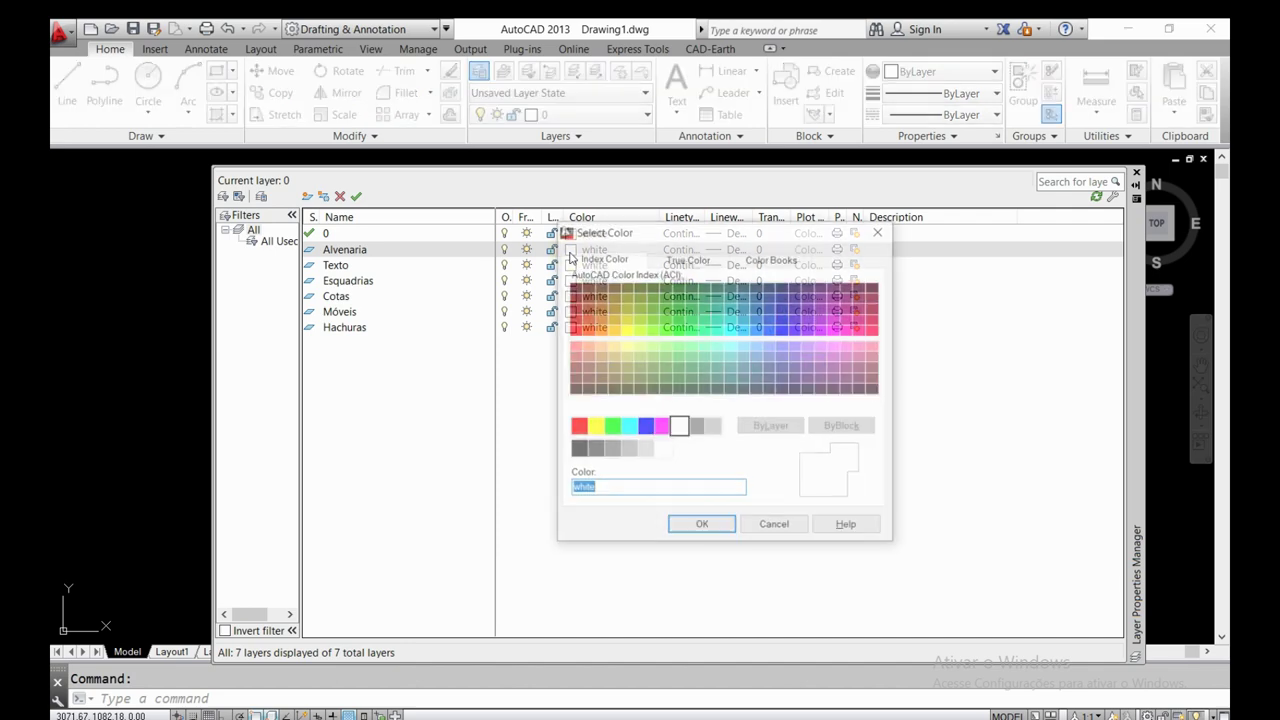
{"action": "left_click", "coordinate": [627, 428]}
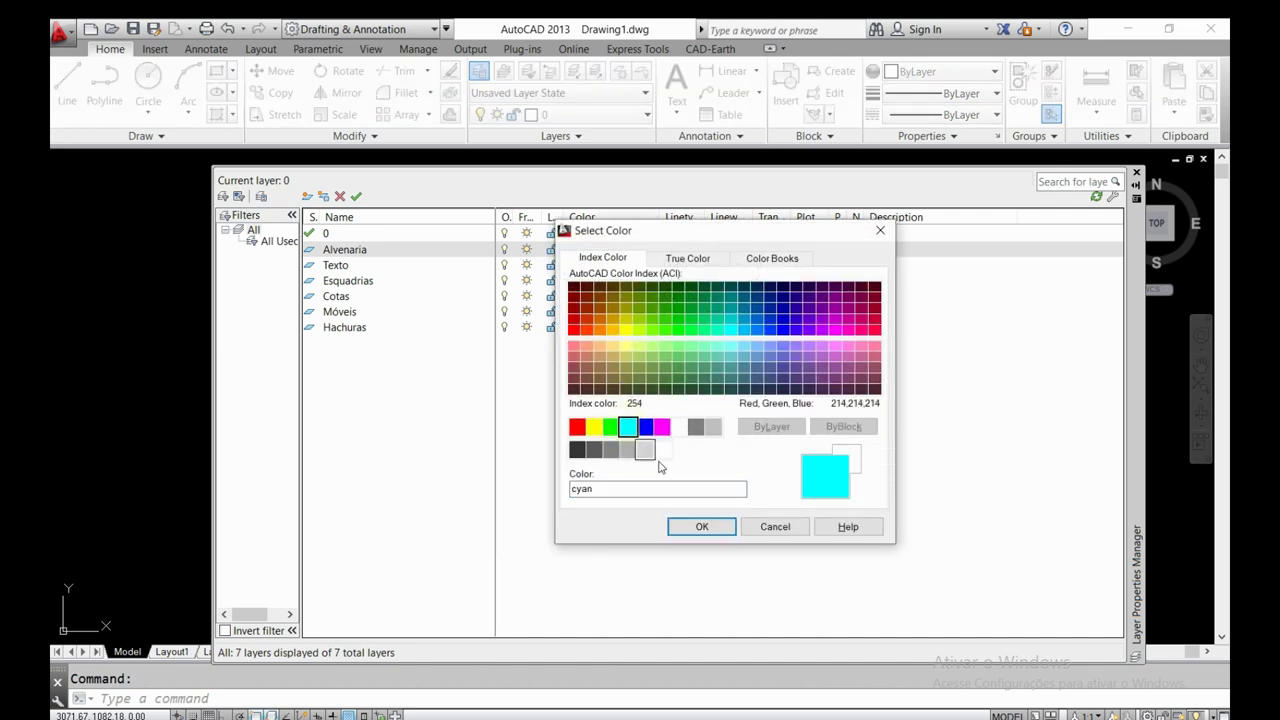
{"action": "left_click", "coordinate": [699, 526]}
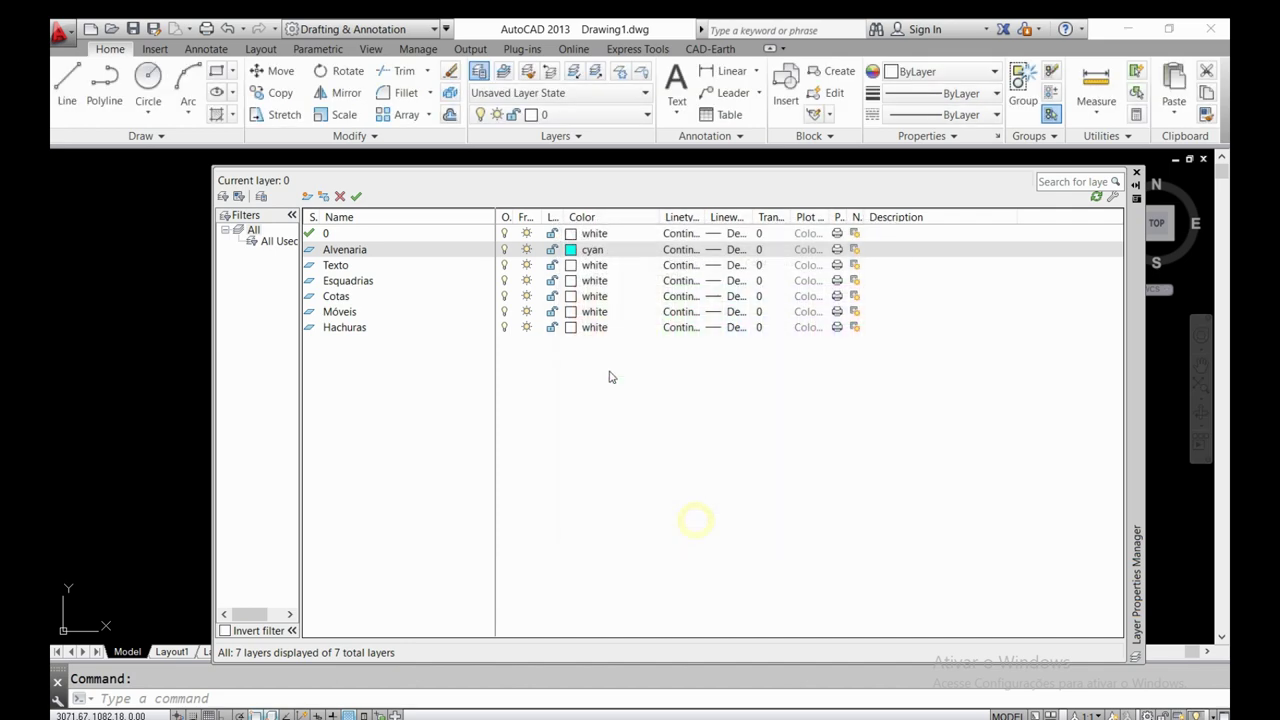
{"action": "left_click", "coordinate": [570, 266]}
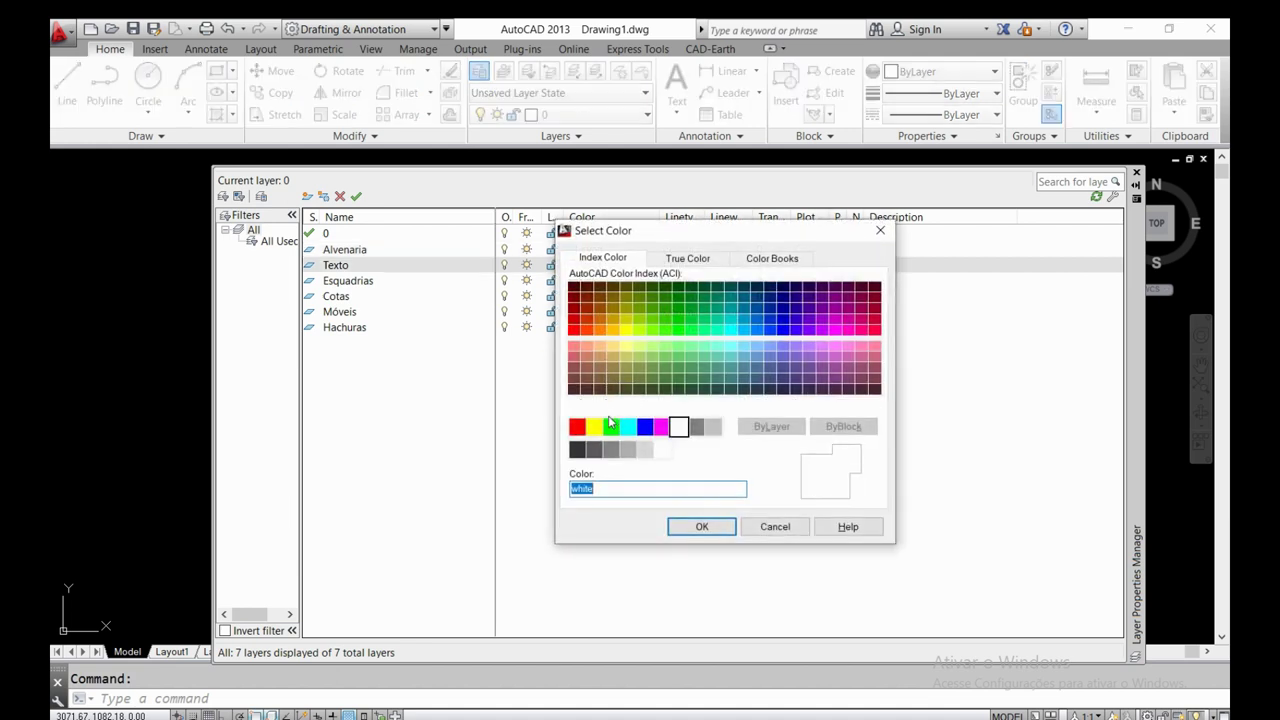
{"action": "left_click", "coordinate": [597, 428]}
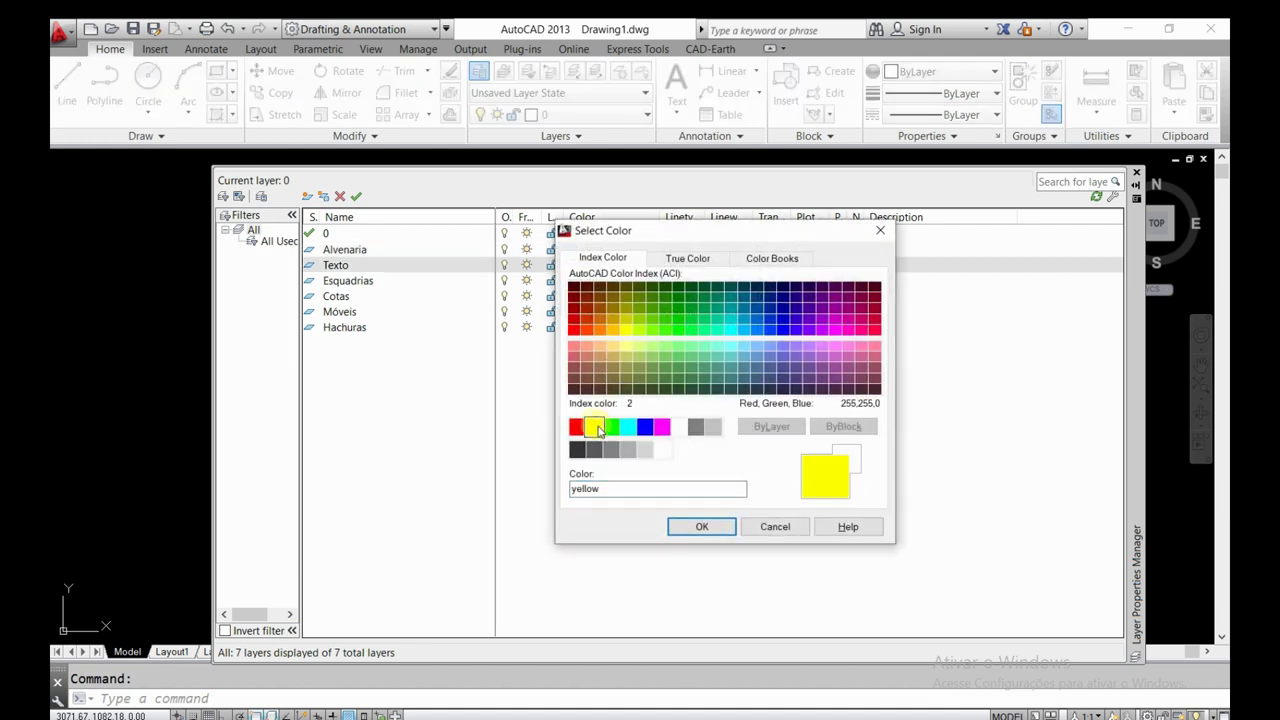
{"action": "left_click", "coordinate": [611, 427]}
{"action": "left_click", "coordinate": [700, 527]}
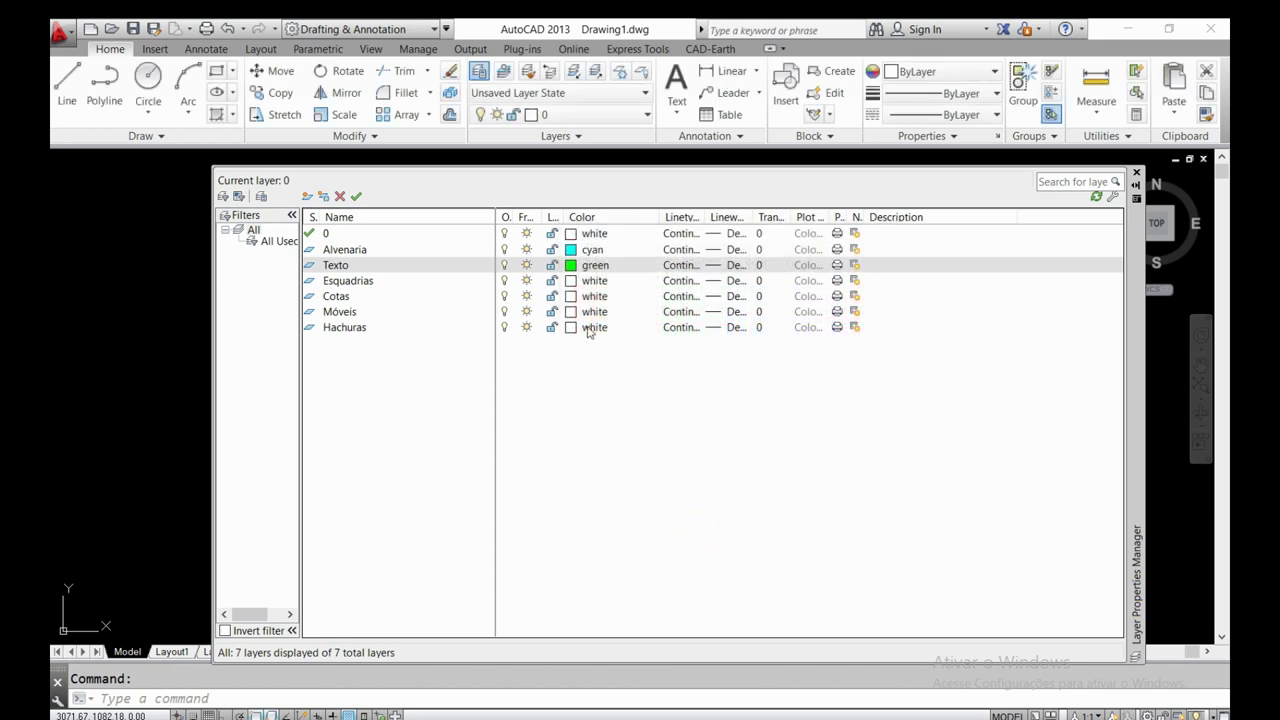
- Colour Esquadrias yellow, Cotas red, Móveis colour 30 and Hachuras colour 9
{"action": "left_click", "coordinate": [571, 281]}
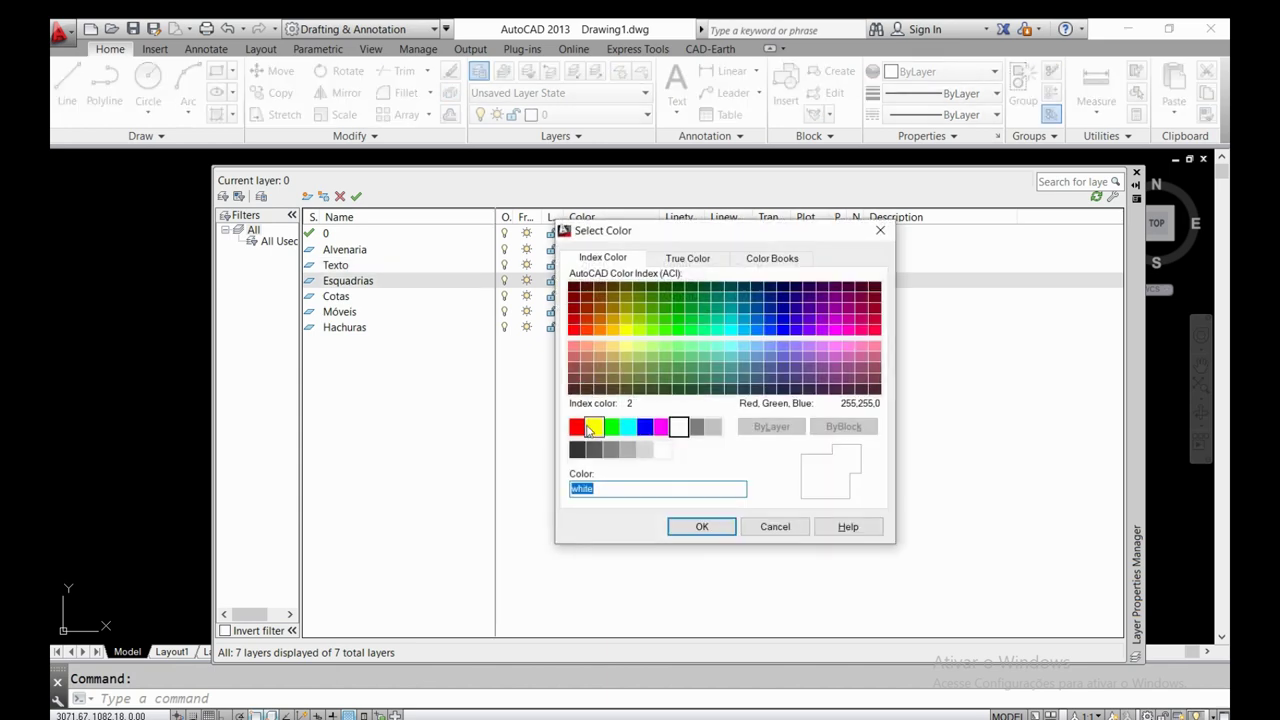
{"action": "left_click", "coordinate": [592, 427]}
{"action": "left_click", "coordinate": [700, 527]}
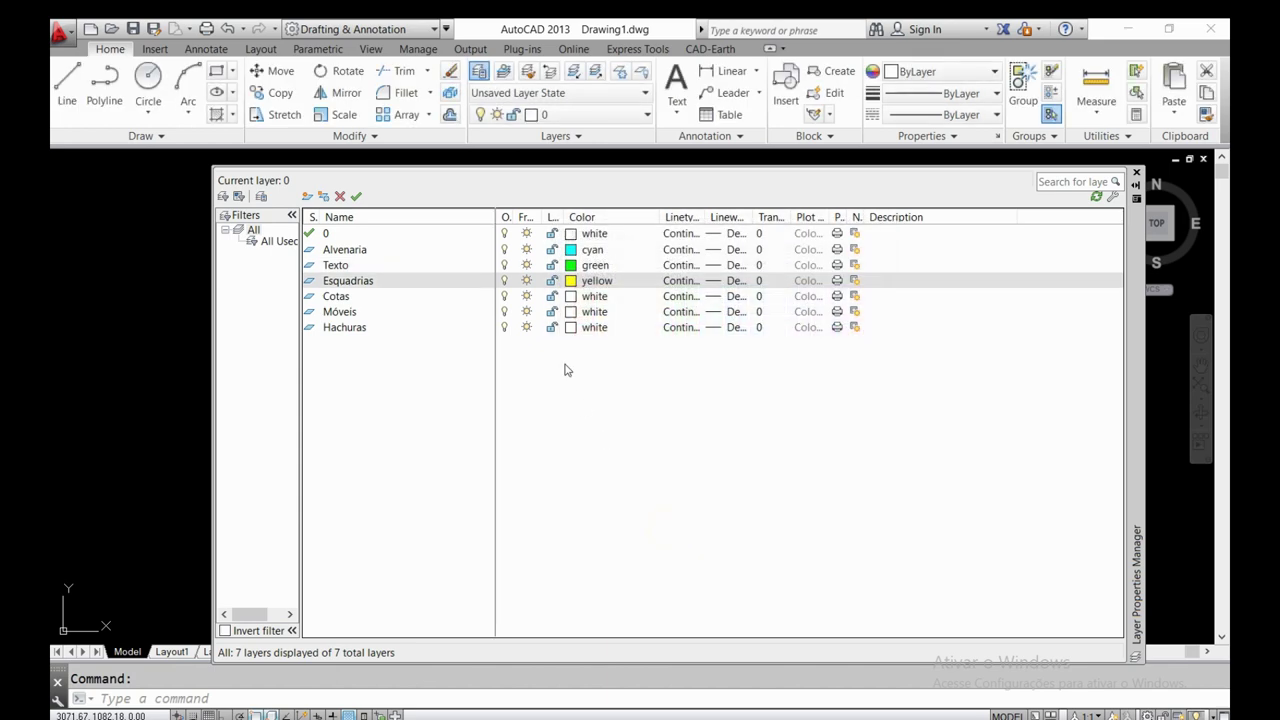
{"action": "left_click", "coordinate": [570, 298]}
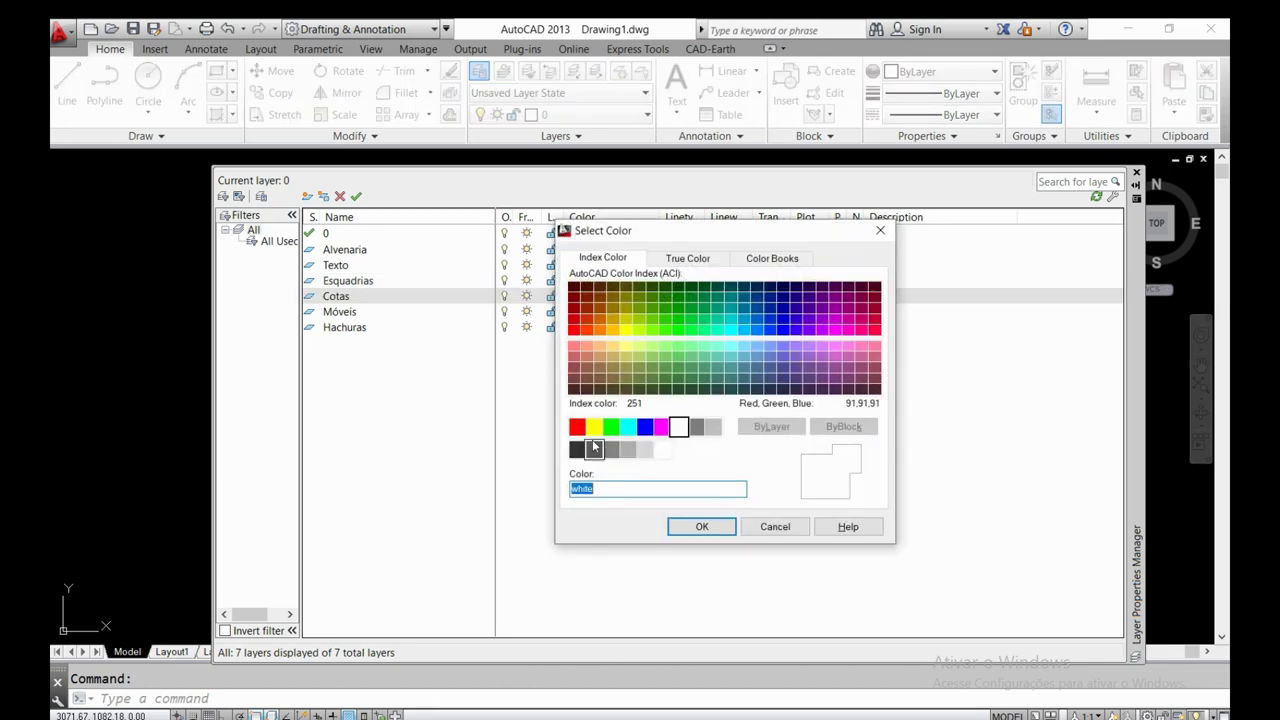
{"action": "left_click", "coordinate": [577, 427]}
{"action": "left_click", "coordinate": [686, 529]}
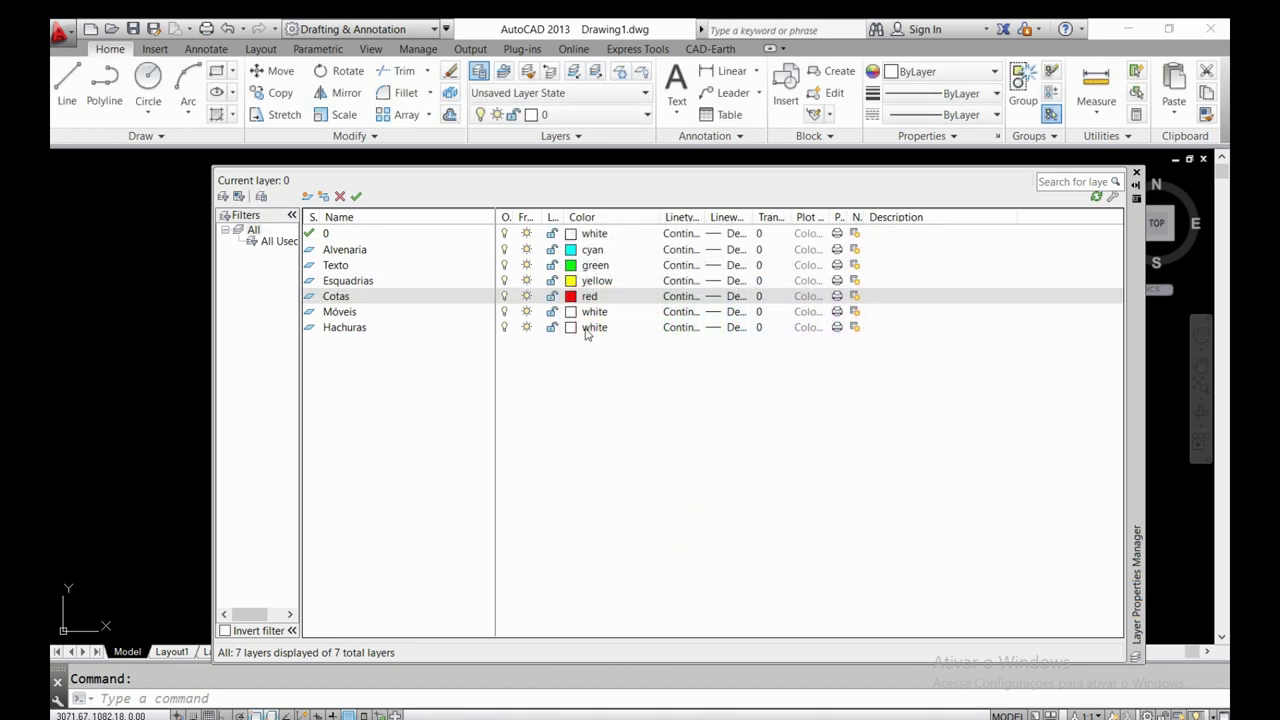
{"action": "left_click", "coordinate": [571, 312]}
{"action": "left_click", "coordinate": [612, 427]}
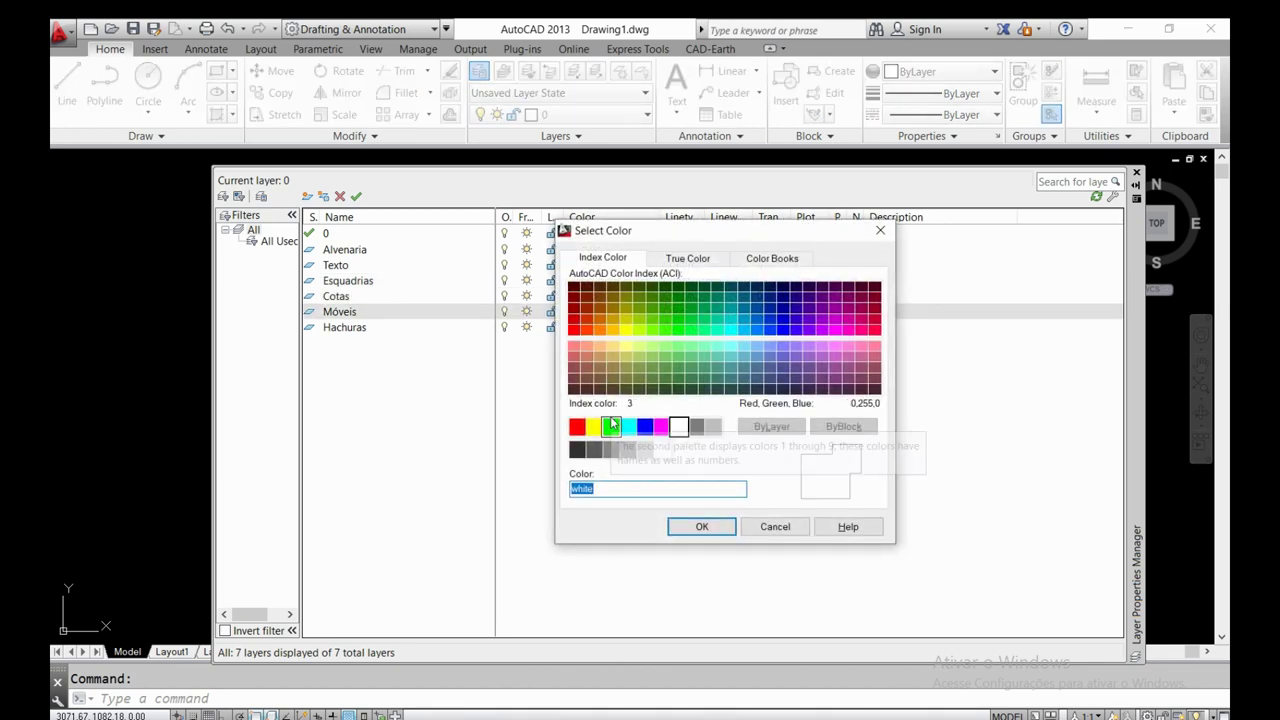
{"action": "left_click", "coordinate": [688, 528]}
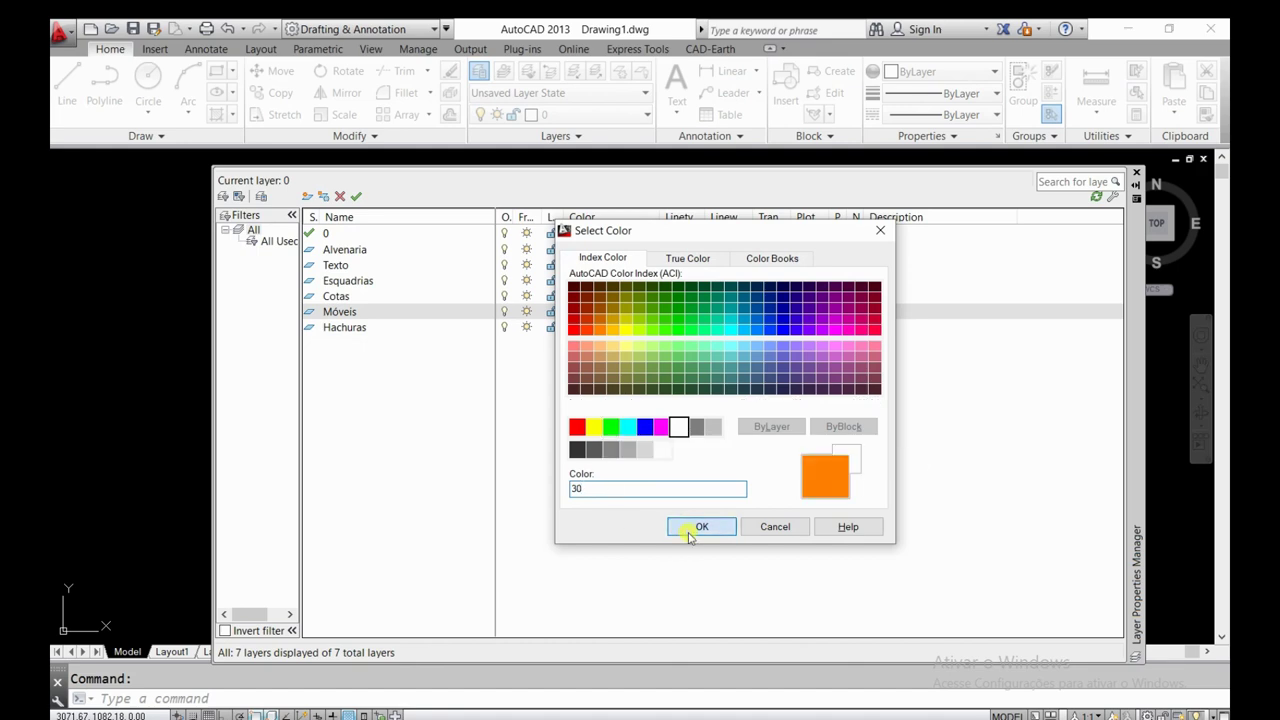
{"action": "left_click", "coordinate": [569, 330]}
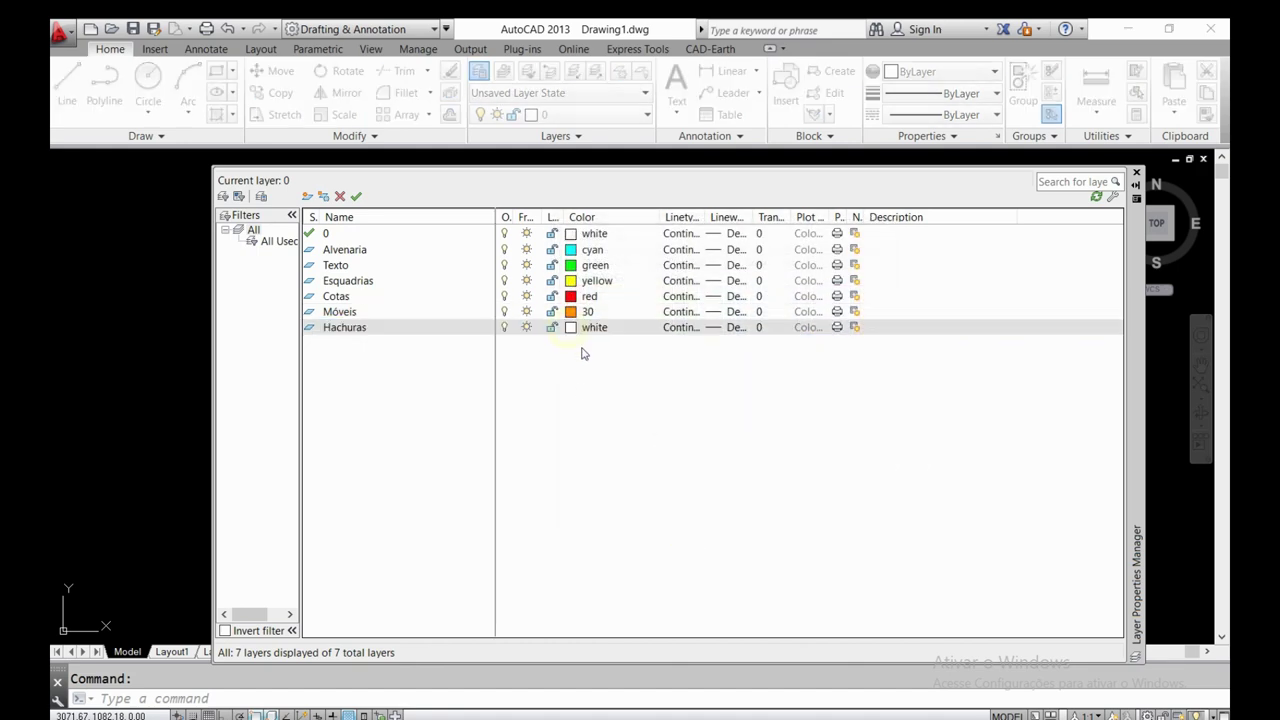
{"action": "left_click", "coordinate": [706, 427]}
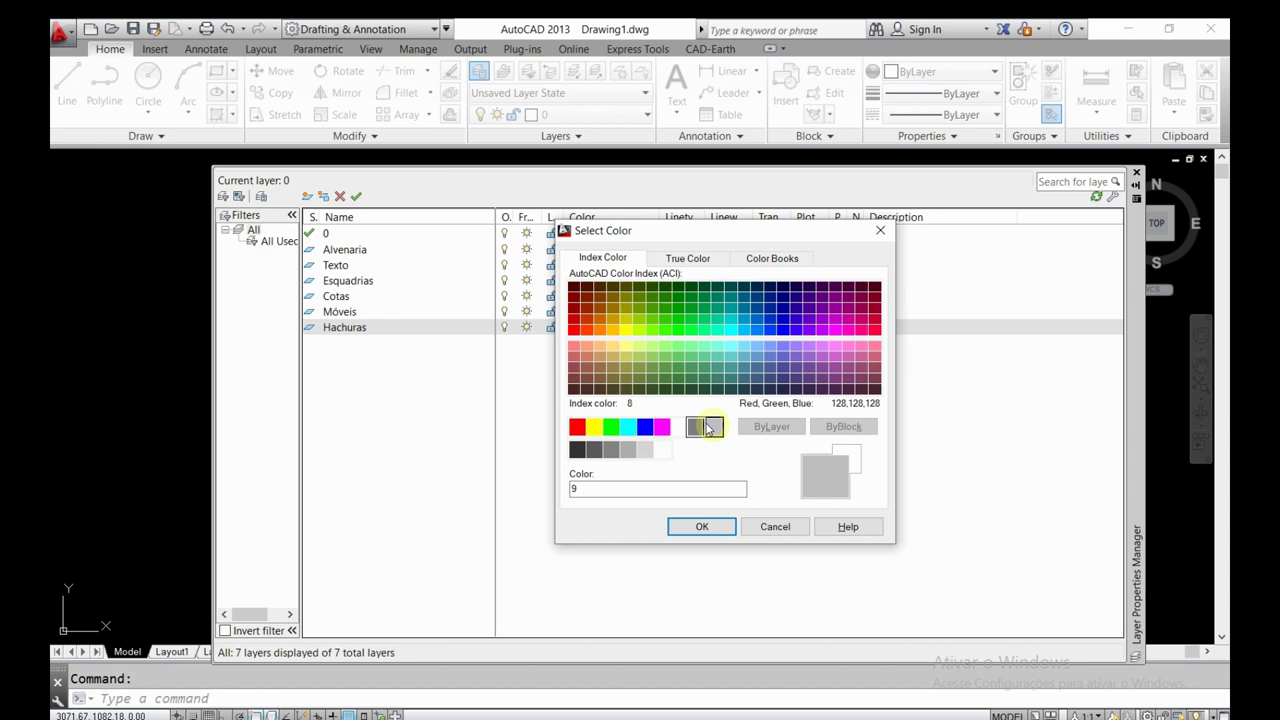
{"action": "left_click", "coordinate": [712, 528]}
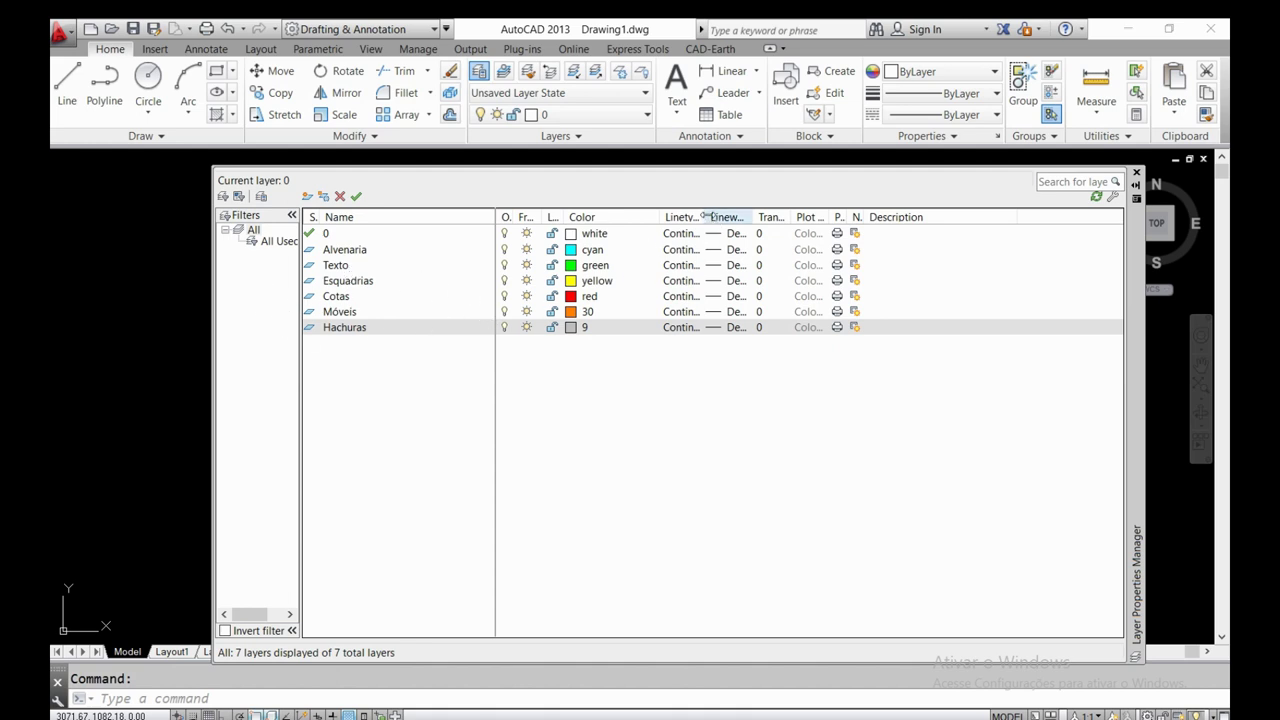
- Browse the linetype choices for Alvenaria, keep Continuous, and widen the Lineweight column
{"action": "double_click", "coordinate": [705, 217]}
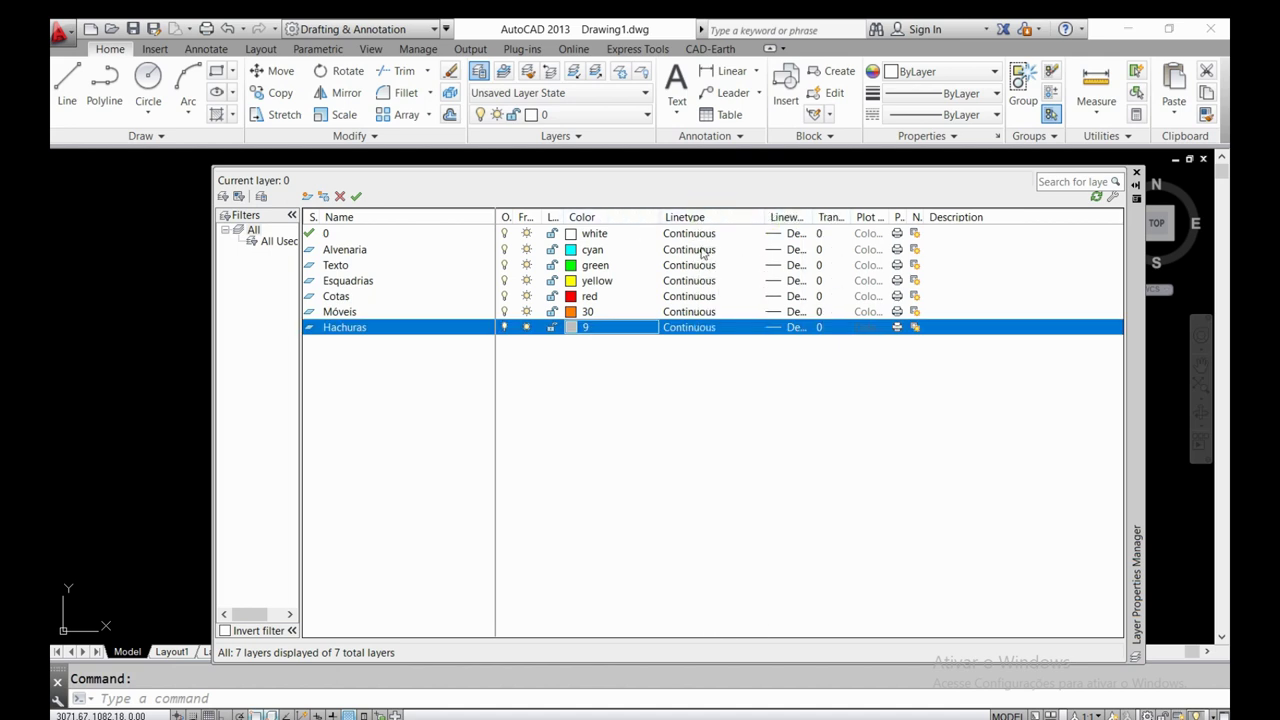
{"action": "left_click", "coordinate": [697, 257]}
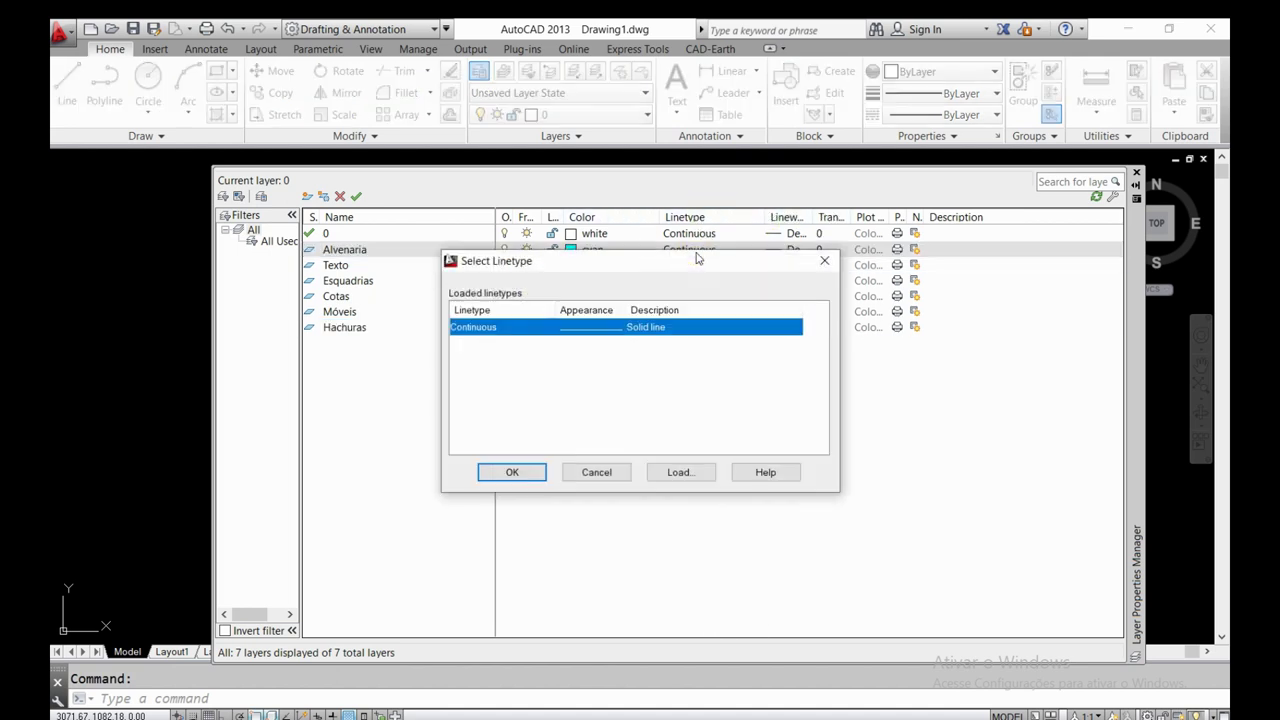
{"action": "left_click", "coordinate": [824, 261]}
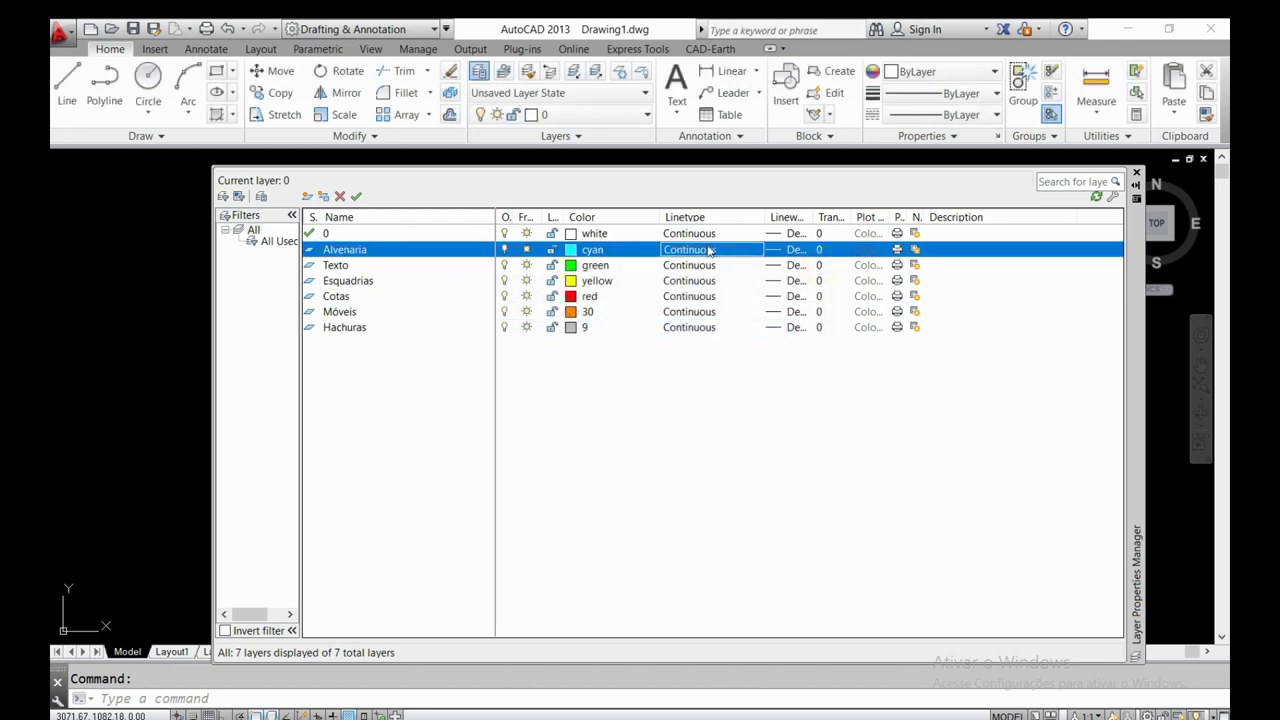
{"action": "left_click", "coordinate": [705, 251]}
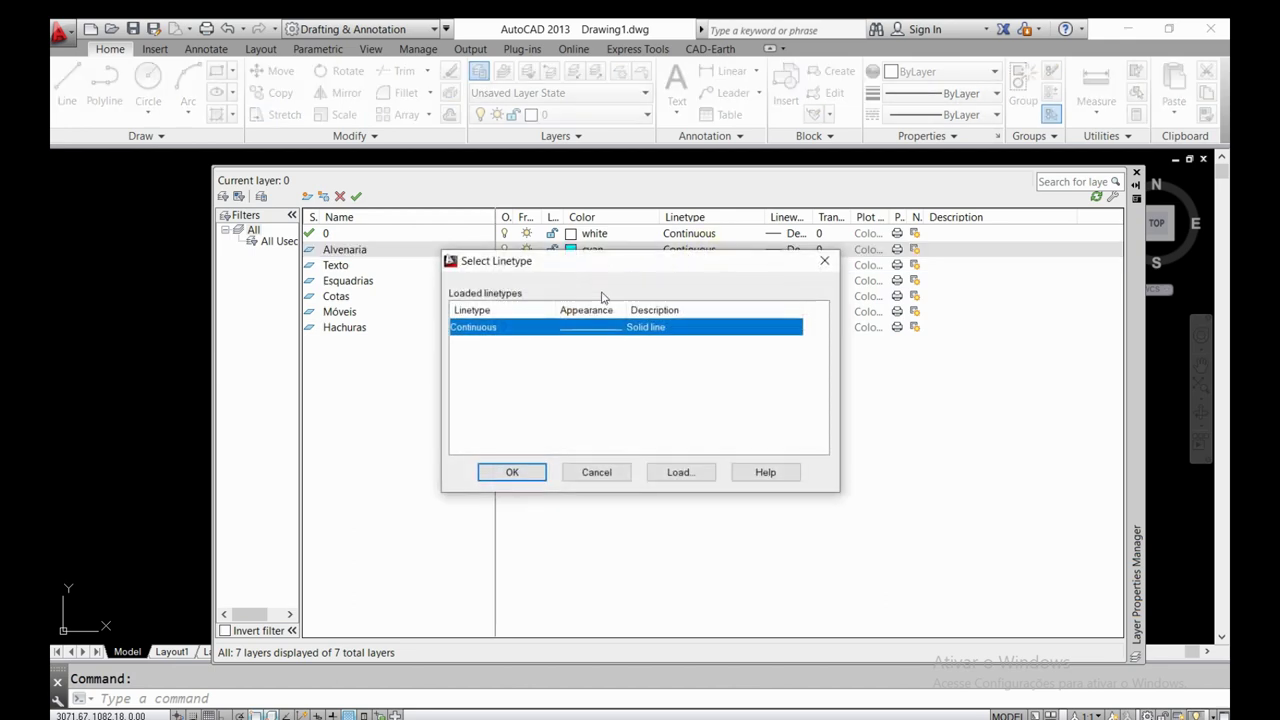
{"action": "left_click", "coordinate": [680, 472]}
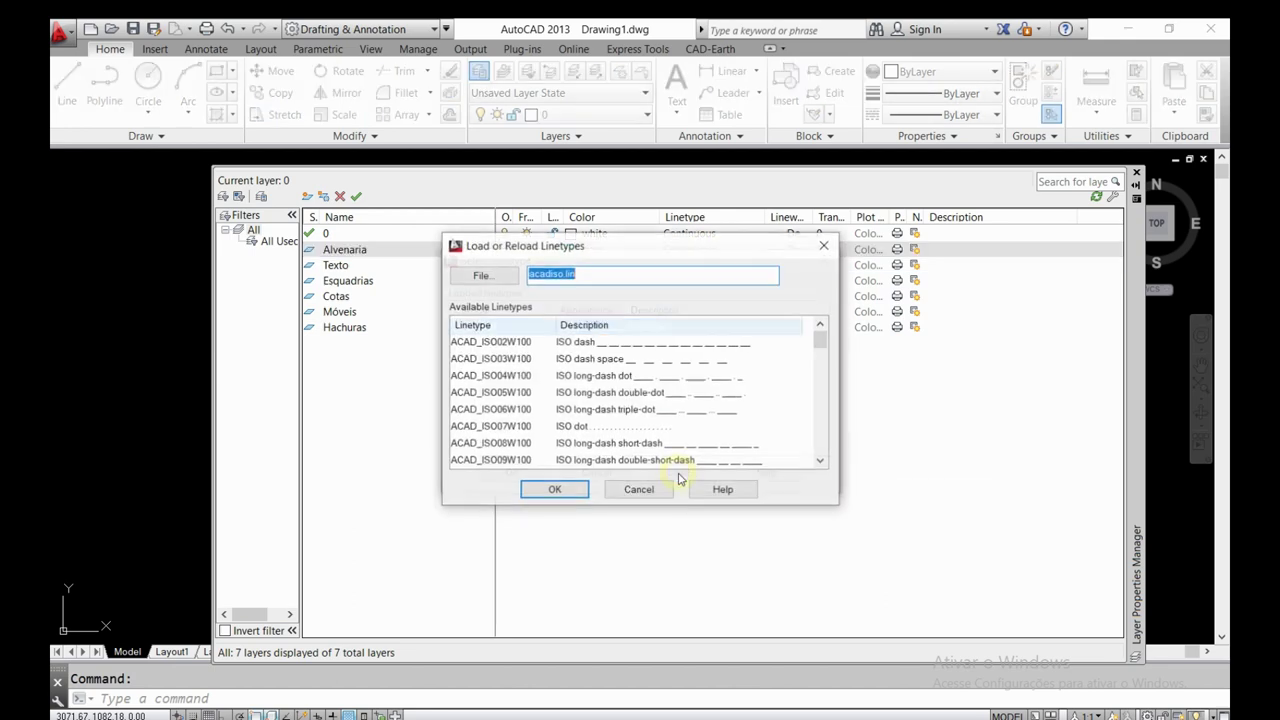
{"action": "scroll", "coordinate": [623, 398], "scroll_direction": "down", "scroll_amount": 2}
{"action": "scroll", "coordinate": [623, 398], "scroll_direction": "down", "scroll_amount": 3}
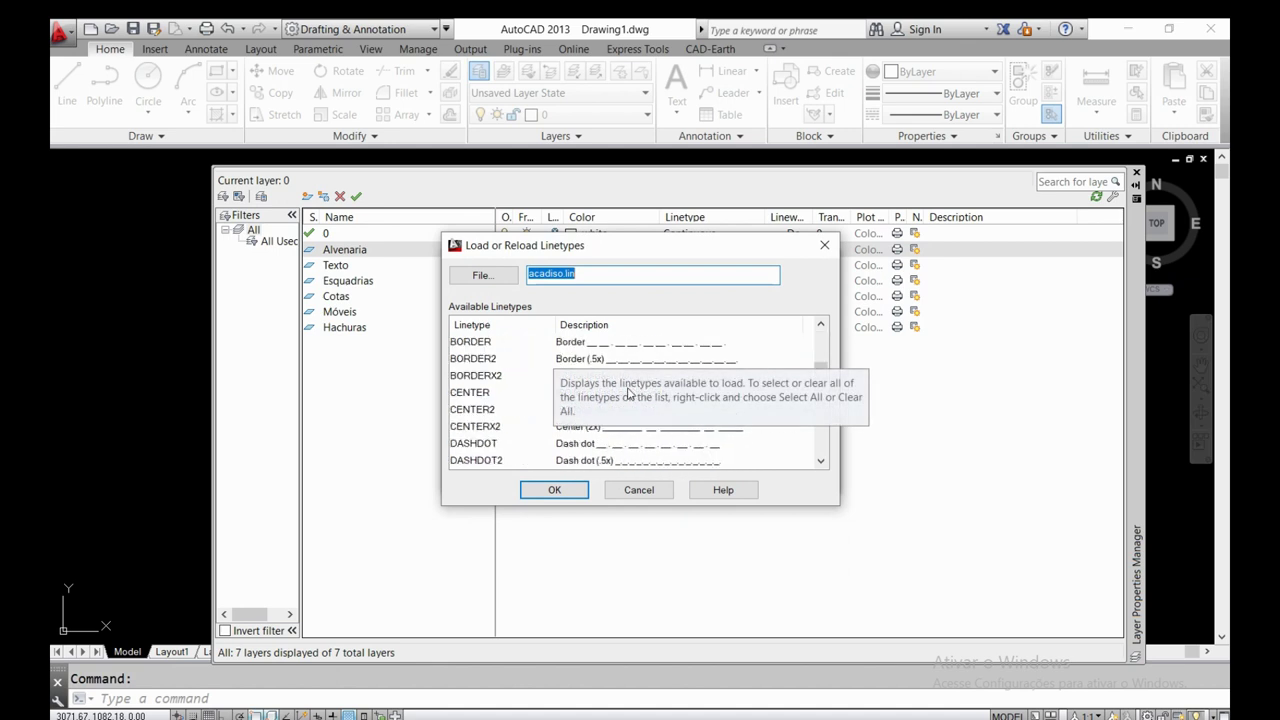
{"action": "scroll", "coordinate": [623, 398], "scroll_direction": "down", "scroll_amount": 2}
{"action": "scroll", "coordinate": [623, 398], "scroll_direction": "down", "scroll_amount": 3}
{"action": "scroll", "coordinate": [623, 398], "scroll_direction": "down", "scroll_amount": 2}
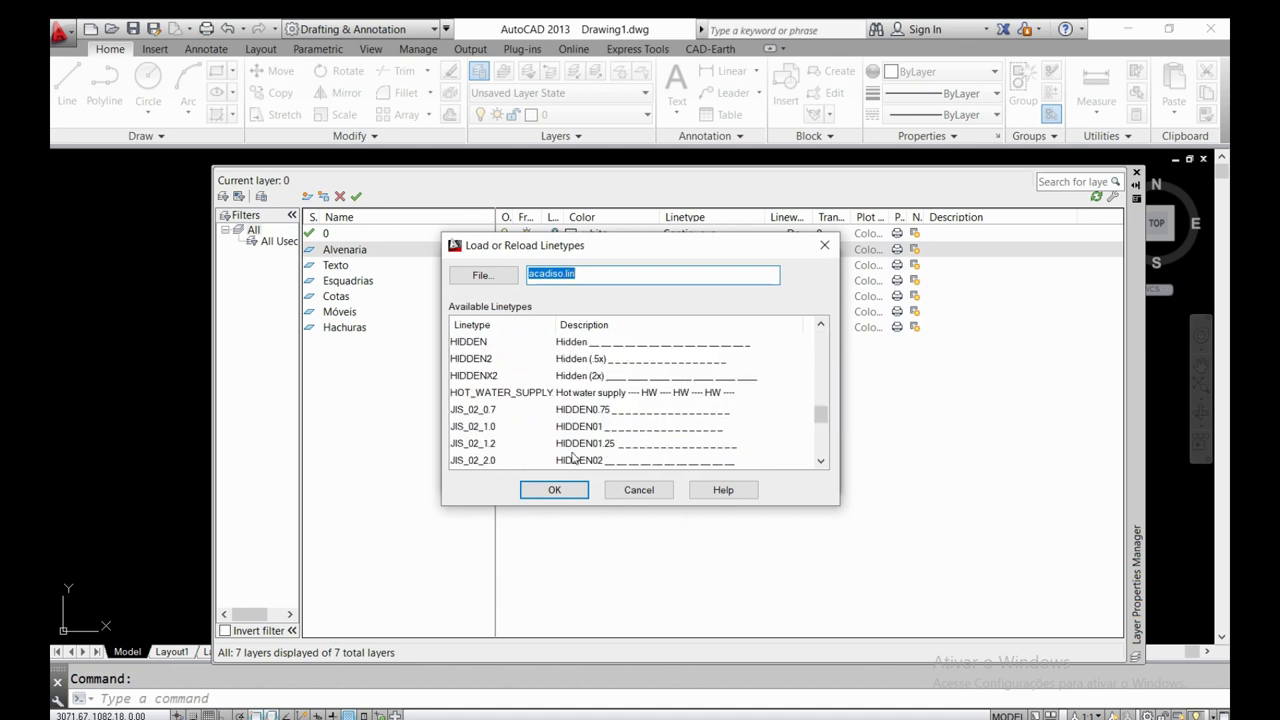
{"action": "scroll", "coordinate": [580, 398], "scroll_direction": "down", "scroll_amount": 3}
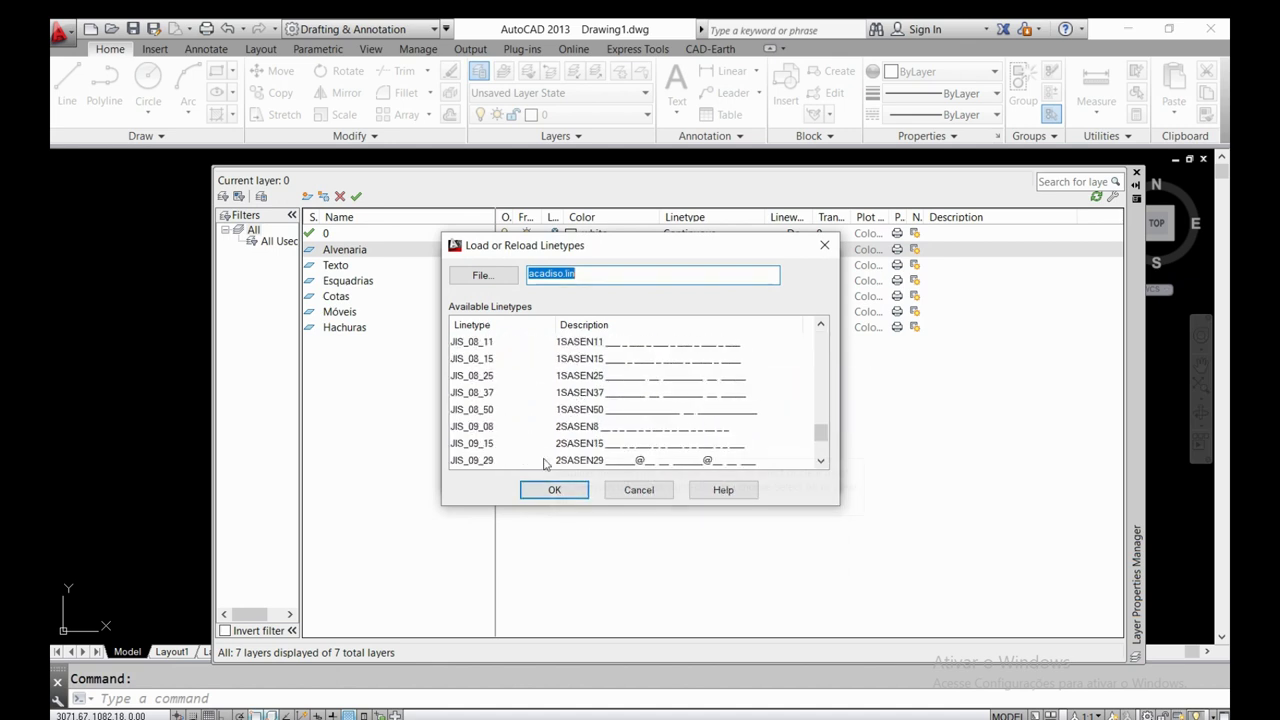
{"action": "left_click", "coordinate": [648, 490]}
{"action": "left_click", "coordinate": [598, 474]}
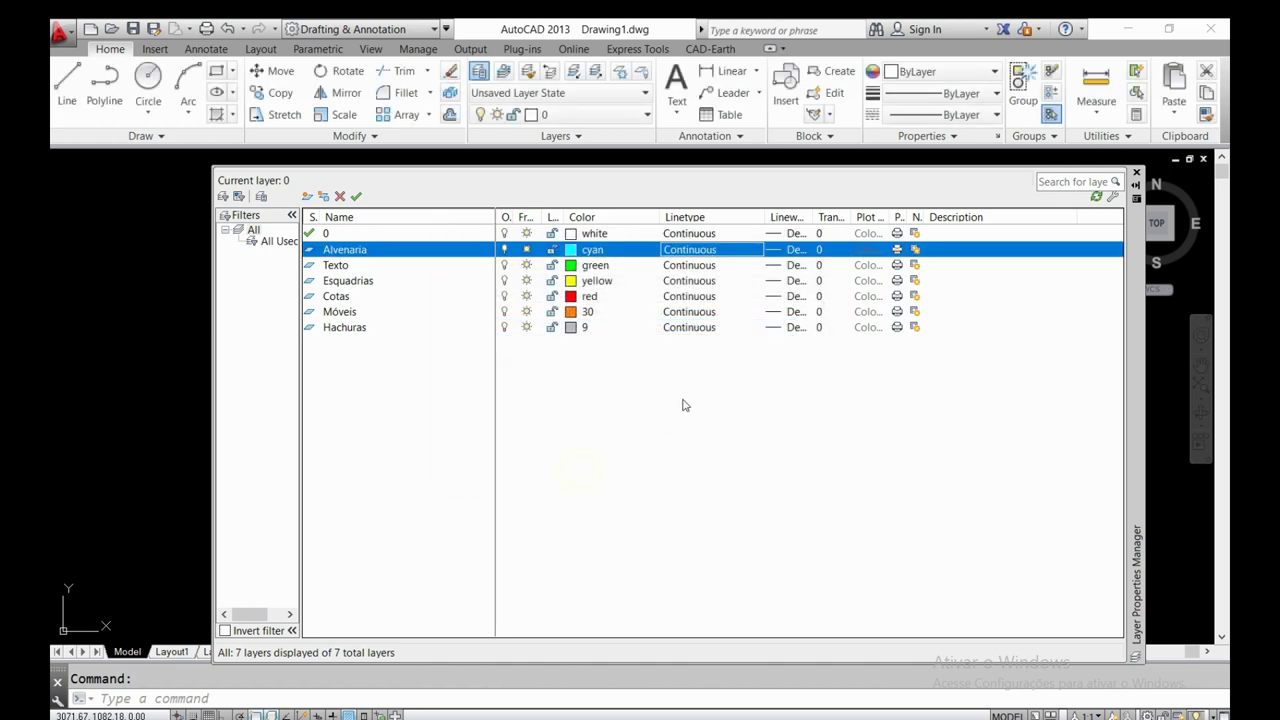
{"action": "left_click_drag", "start_coordinate": [815, 217], "coordinate": [869, 217]}
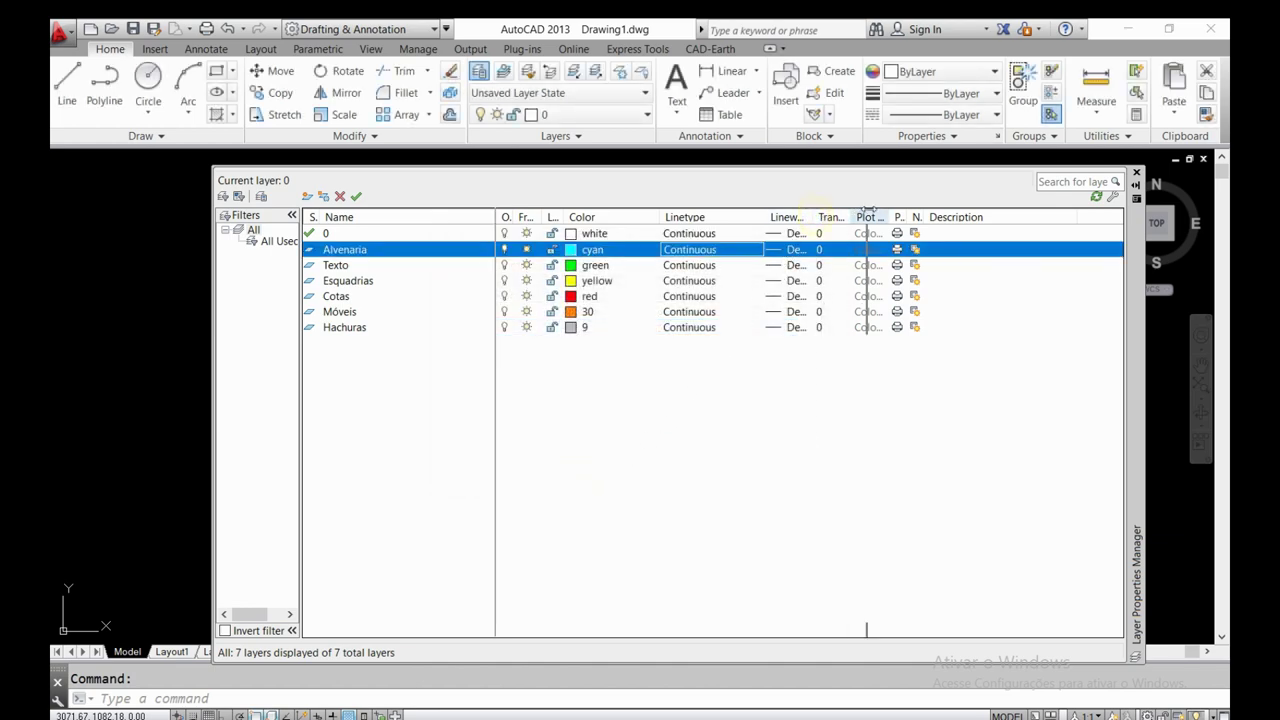
- Give the Alvenaria layer a 0.70 mm lineweight
{"action": "left_click", "coordinate": [791, 253]}
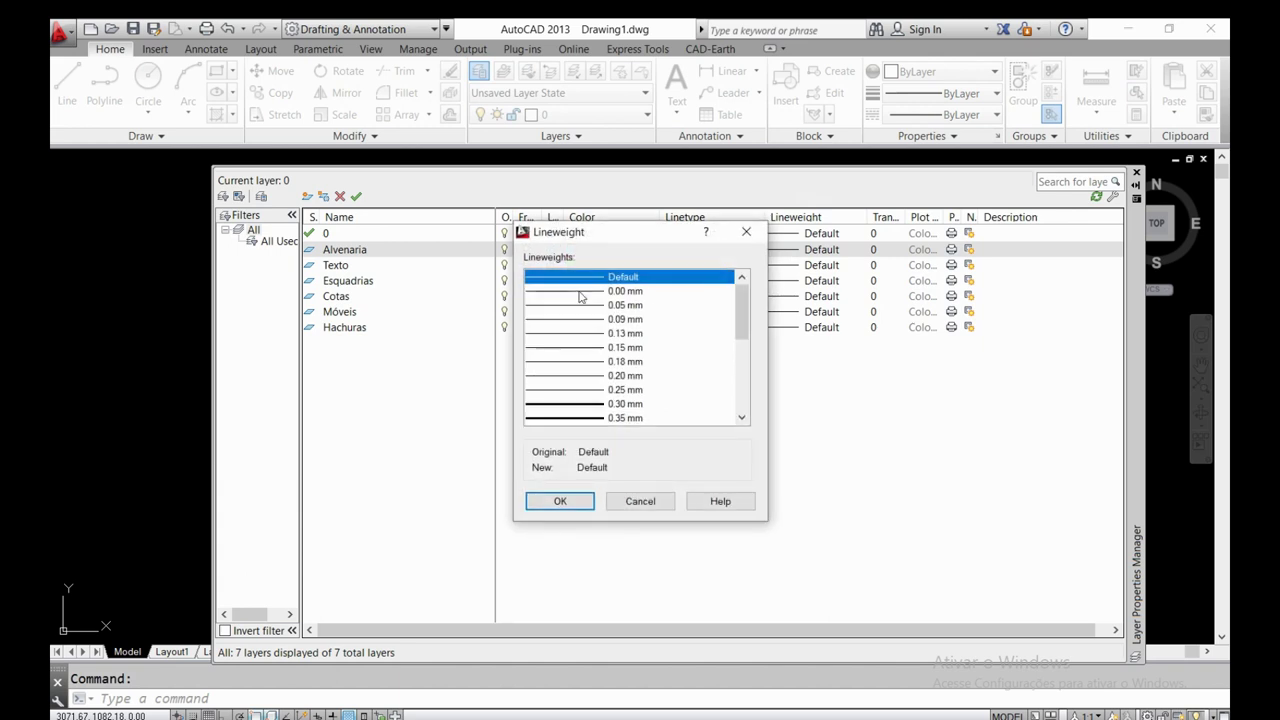
{"action": "scroll", "coordinate": [588, 310], "scroll_direction": "up", "scroll_amount": 1}
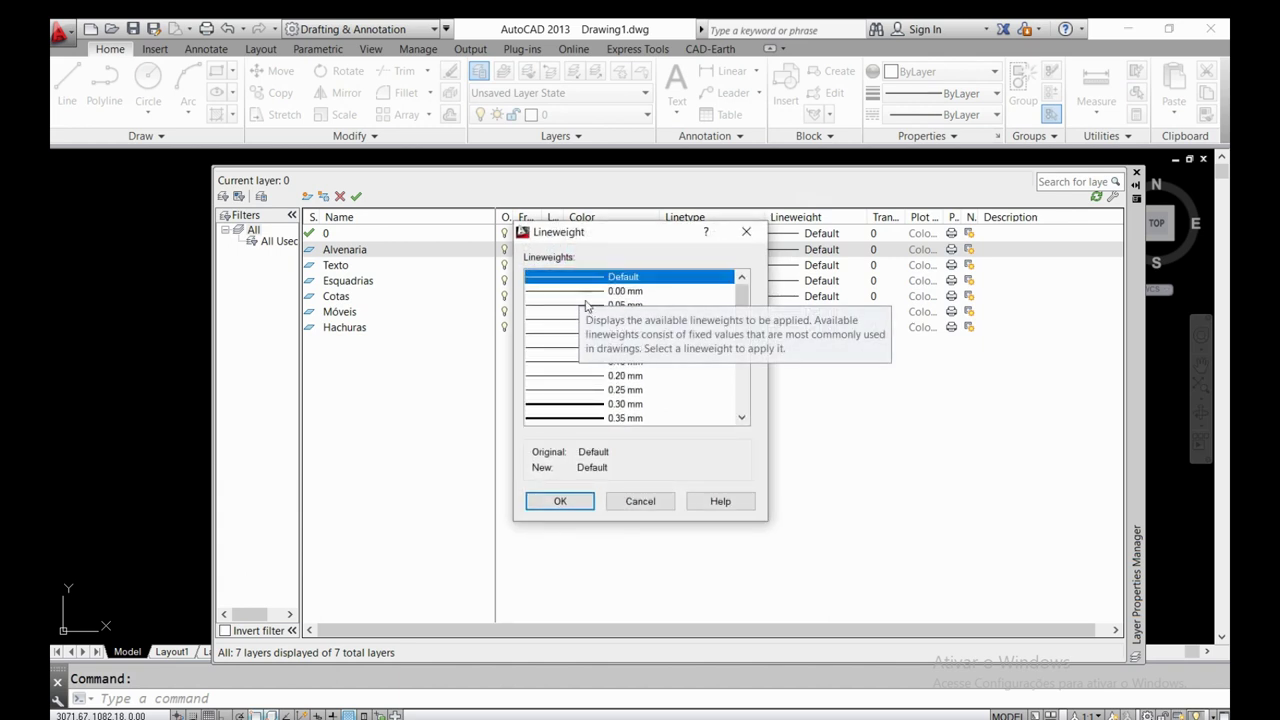
{"action": "left_click", "coordinate": [582, 292]}
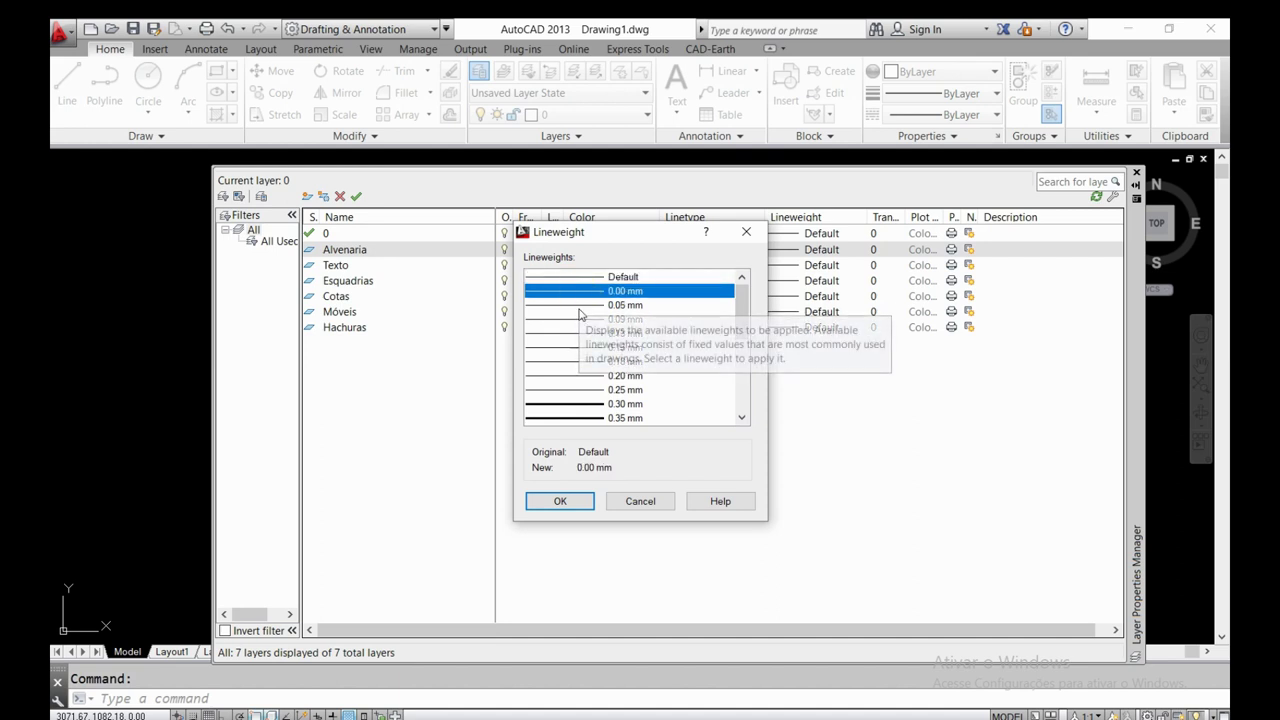
{"action": "left_click", "coordinate": [580, 305]}
{"action": "mouse_move", "coordinate": [739, 331]}
{"action": "left_mouse_down"}
{"action": "mouse_move", "coordinate": [631, 423]}
{"action": "mouse_move", "coordinate": [583, 423]}
{"action": "left_mouse_up"}
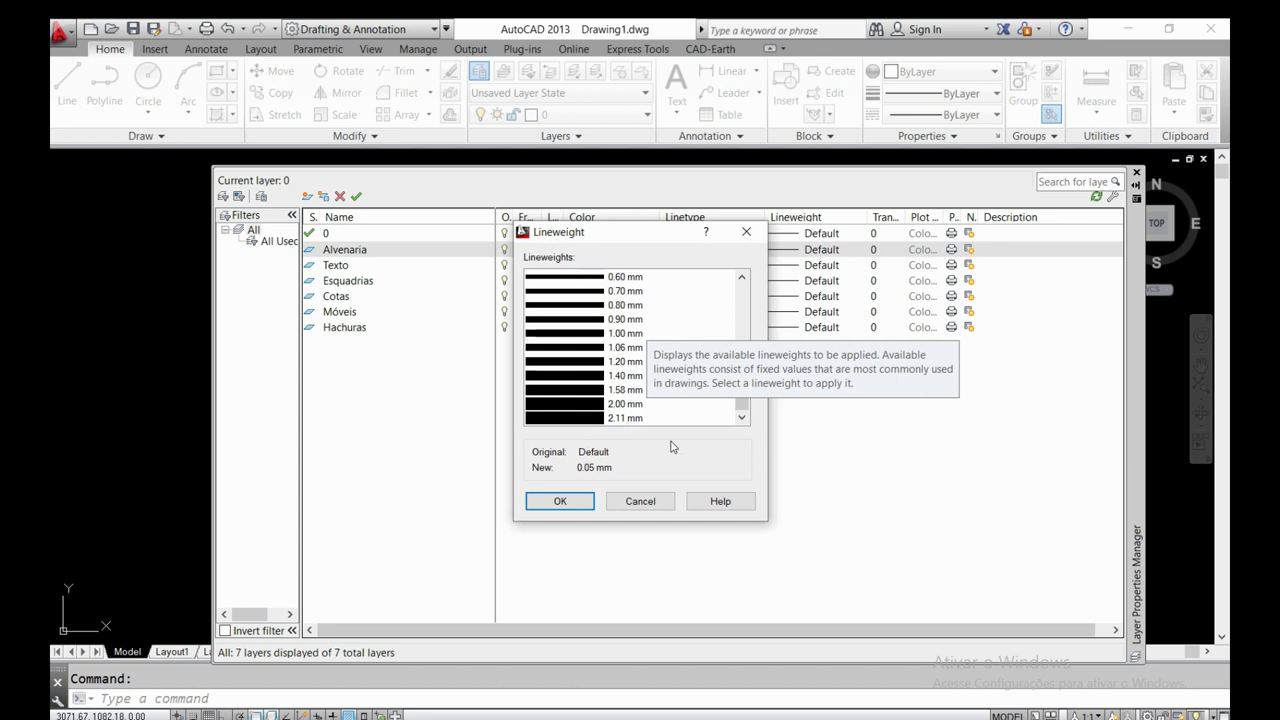
{"action": "left_click", "coordinate": [640, 501]}
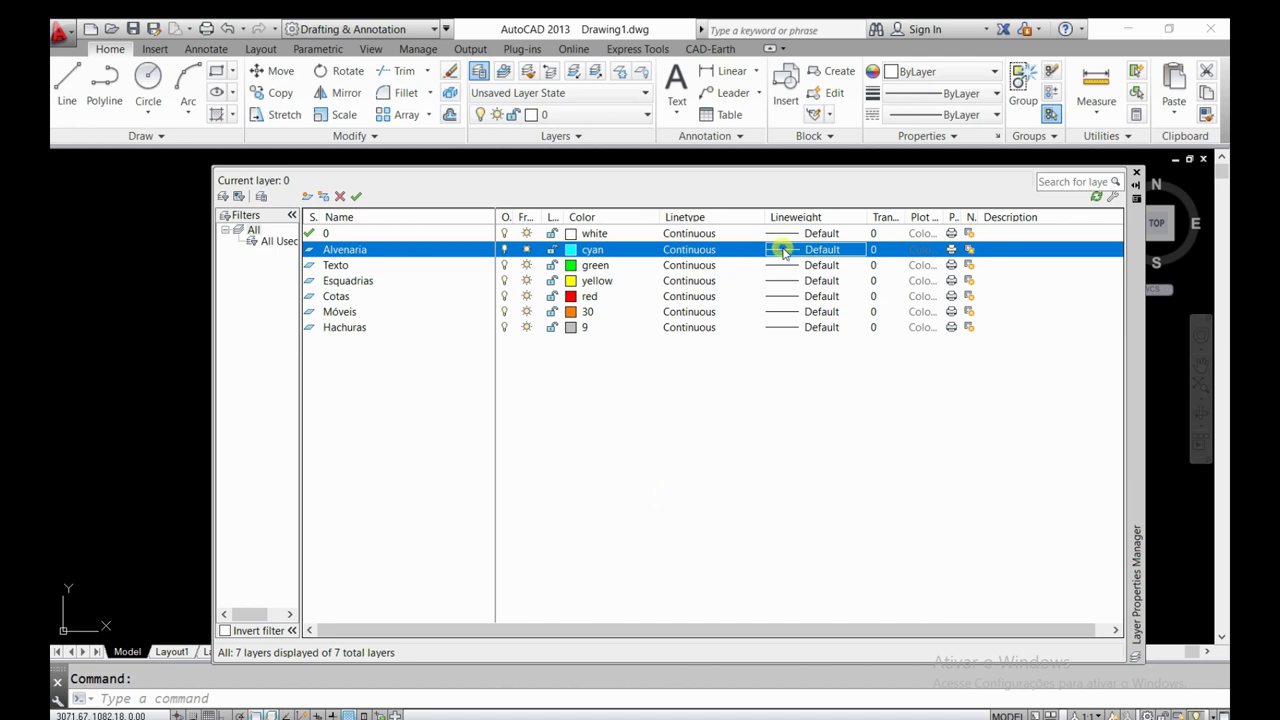
{"action": "left_click", "coordinate": [785, 254]}
{"action": "scroll", "coordinate": [651, 310], "scroll_direction": "down", "scroll_amount": 2}
{"action": "scroll", "coordinate": [603, 332], "scroll_direction": "down", "scroll_amount": 1}
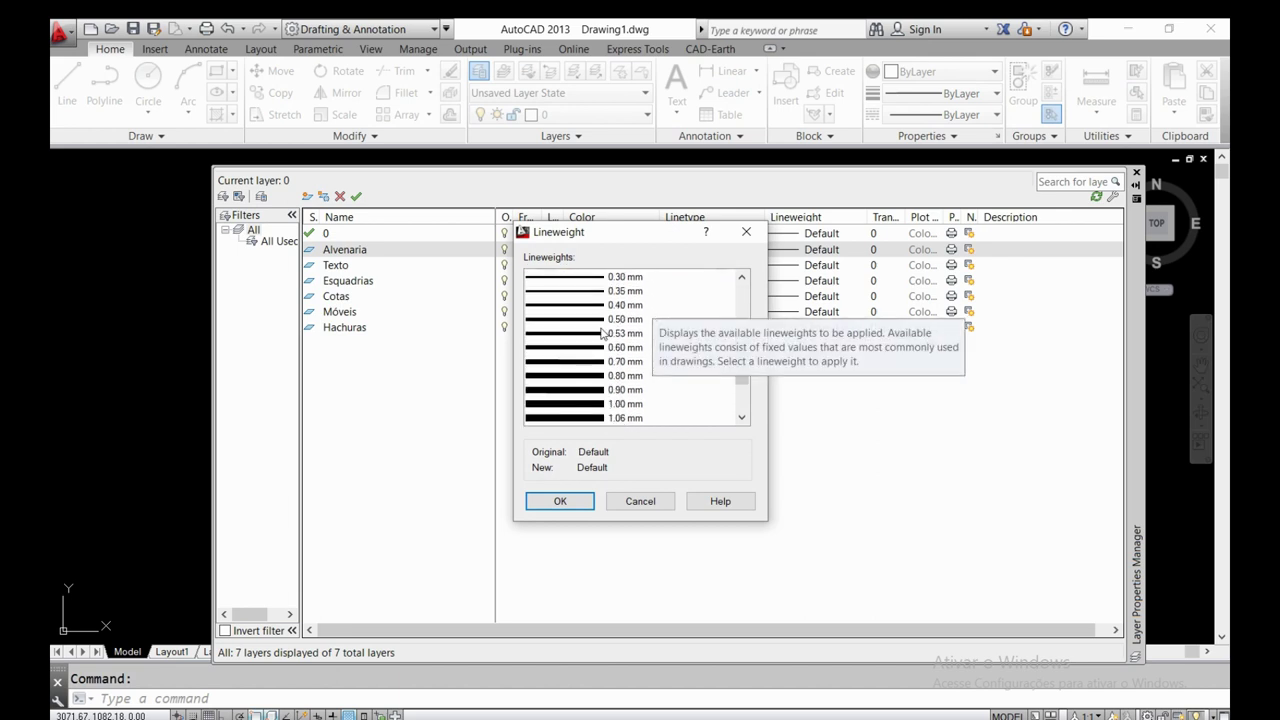
{"action": "left_click", "coordinate": [572, 362]}
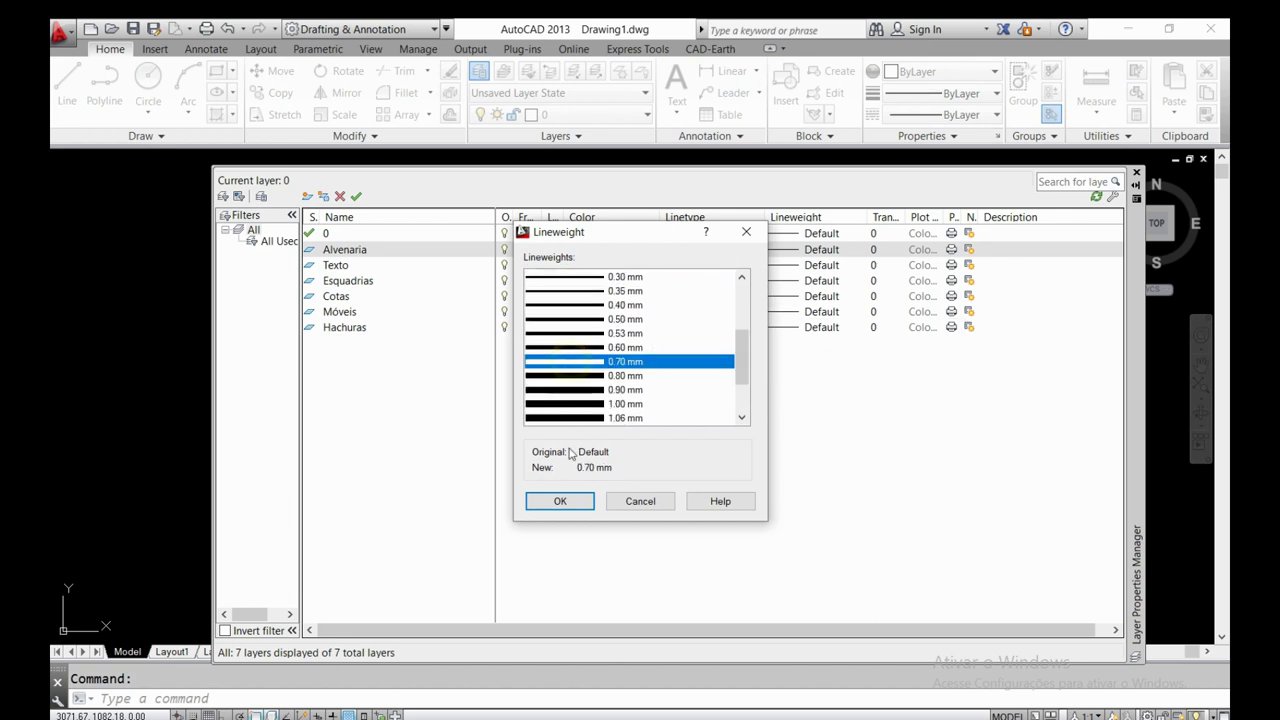
{"action": "left_click", "coordinate": [560, 501]}
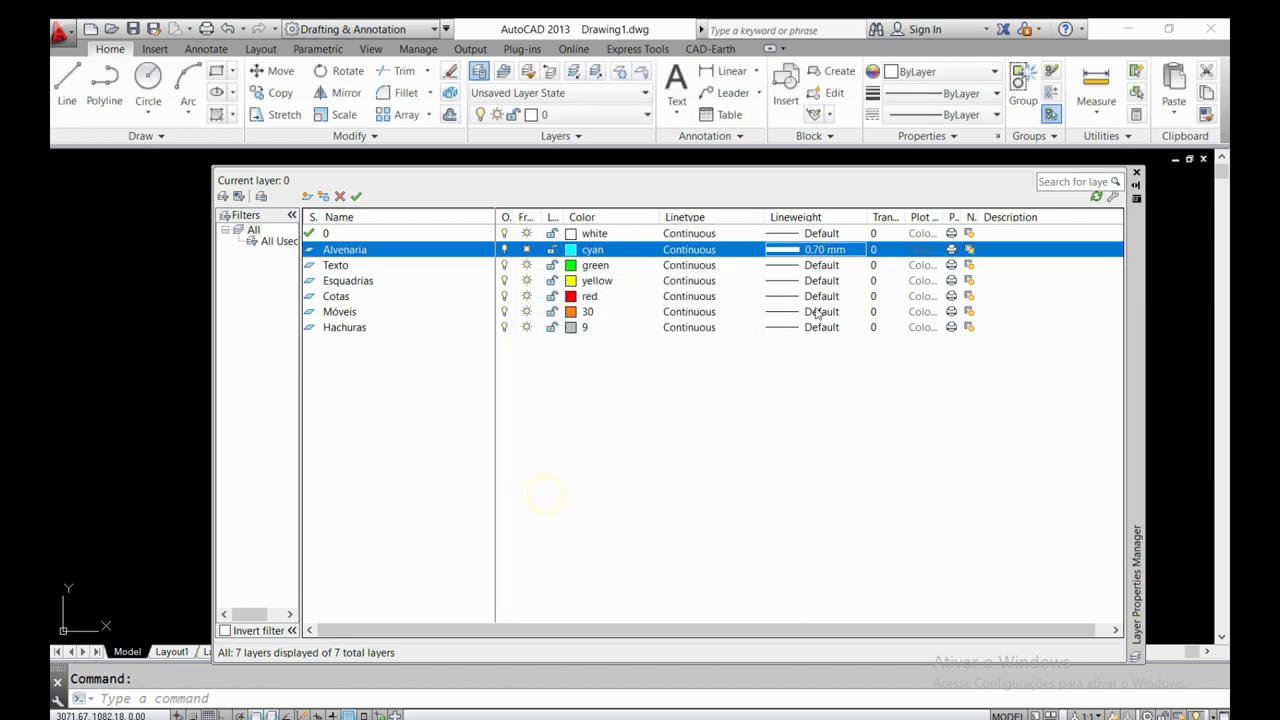
- Set the Texto lineweight to 0.50 mm and Esquadrias to 0.40 mm
{"action": "left_click", "coordinate": [787, 267]}
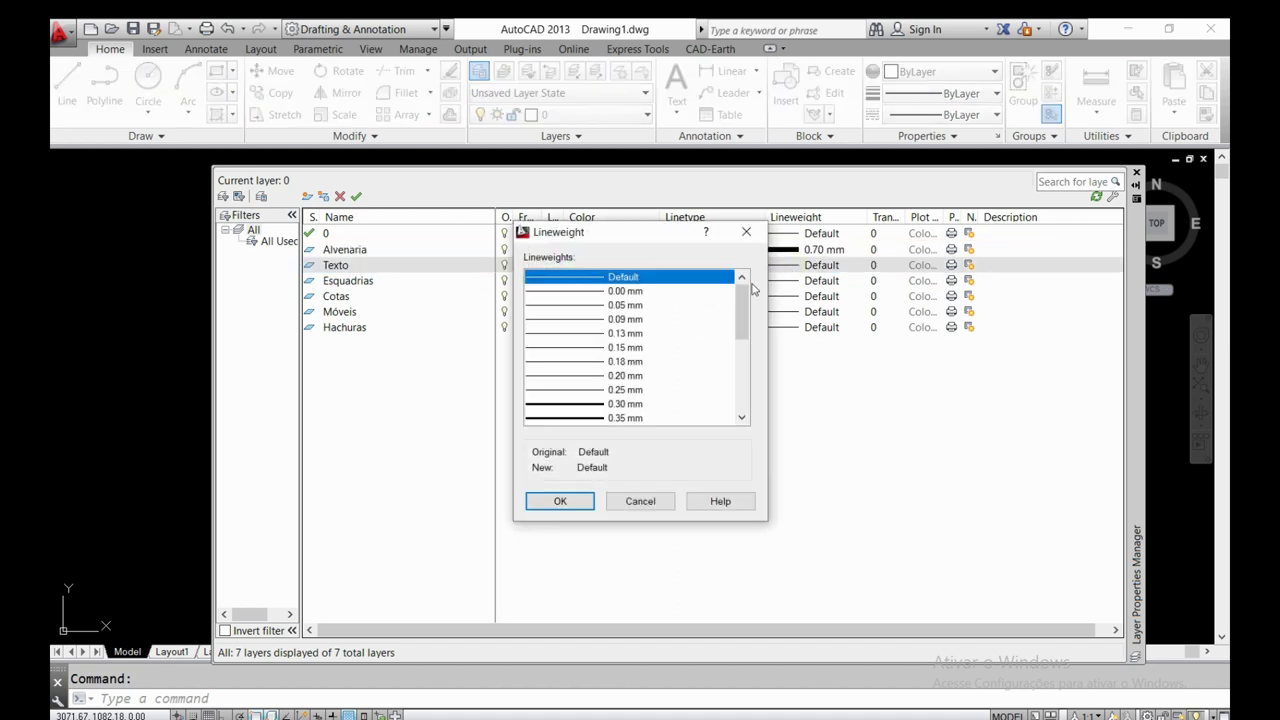
{"action": "scroll", "coordinate": [745, 300], "scroll_direction": "down", "scroll_amount": 1}
{"action": "scroll", "coordinate": [745, 300], "scroll_direction": "down", "scroll_amount": 1}
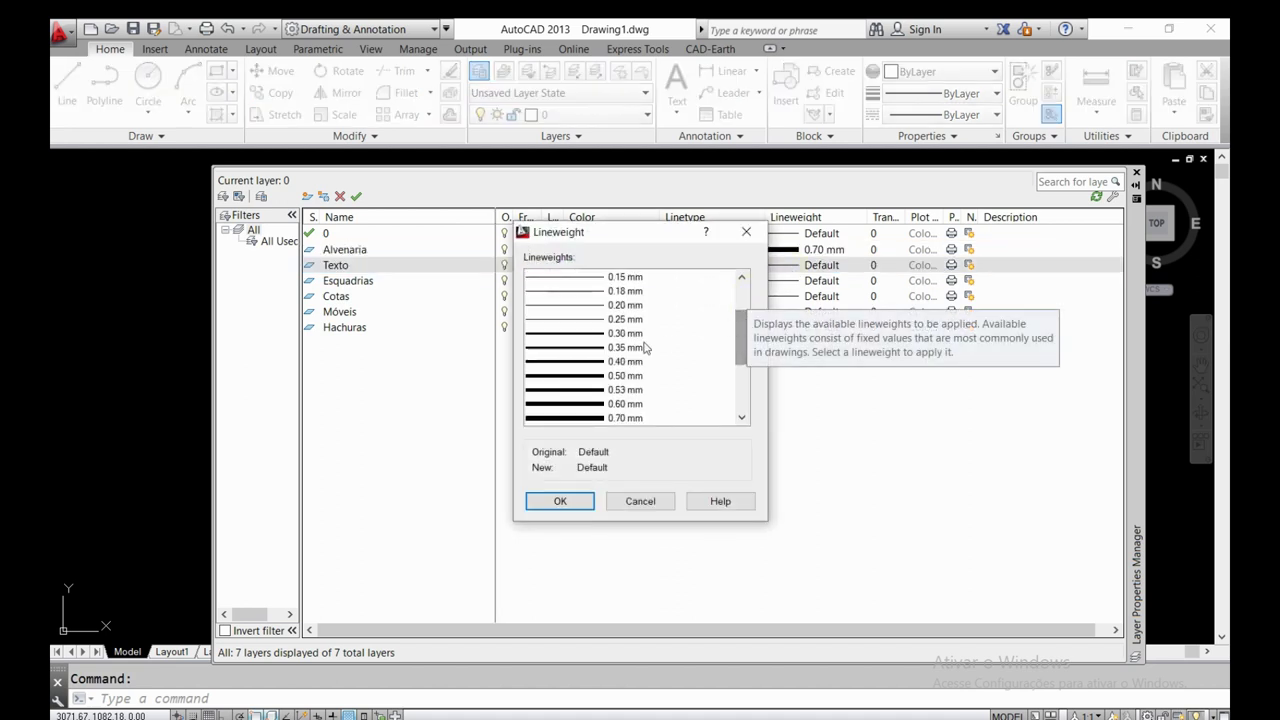
{"action": "left_click", "coordinate": [579, 376]}
{"action": "left_click", "coordinate": [558, 502]}
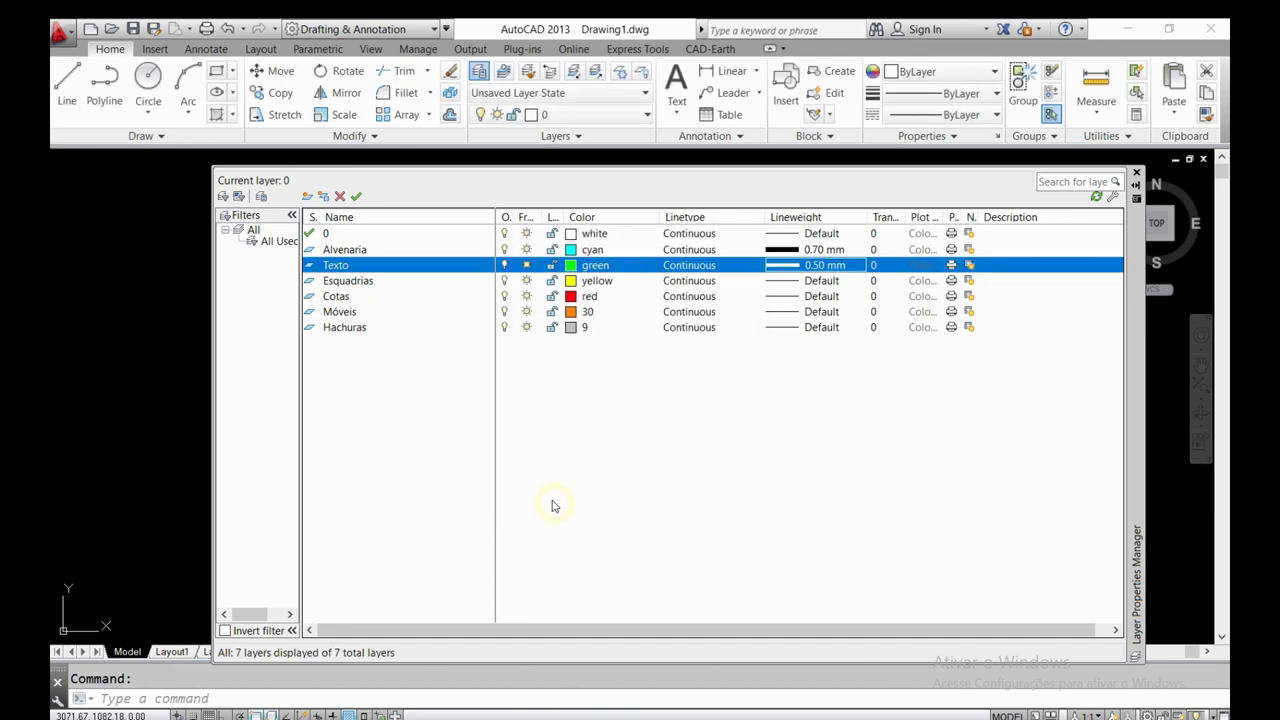
{"action": "left_click", "coordinate": [775, 281]}
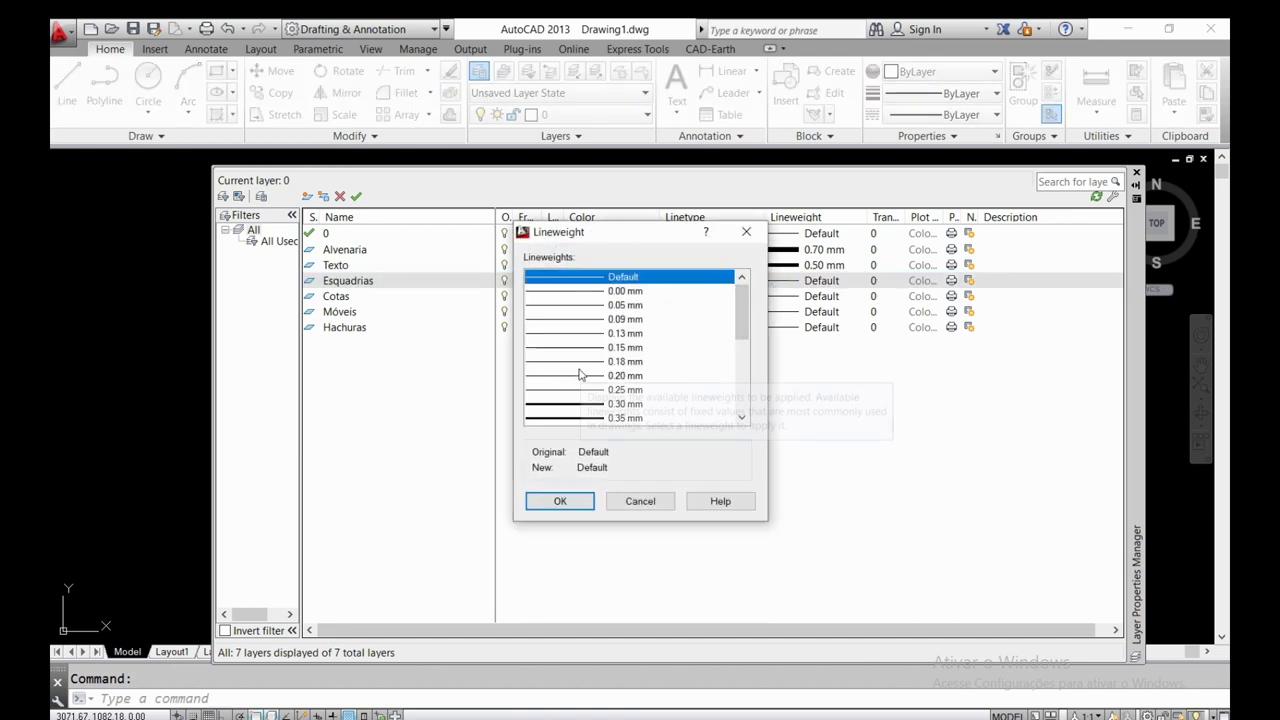
{"action": "scroll", "coordinate": [578, 366], "scroll_direction": "down", "scroll_amount": 1}
{"action": "scroll", "coordinate": [578, 366], "scroll_direction": "down", "scroll_amount": 1}
{"action": "left_click", "coordinate": [578, 389]}
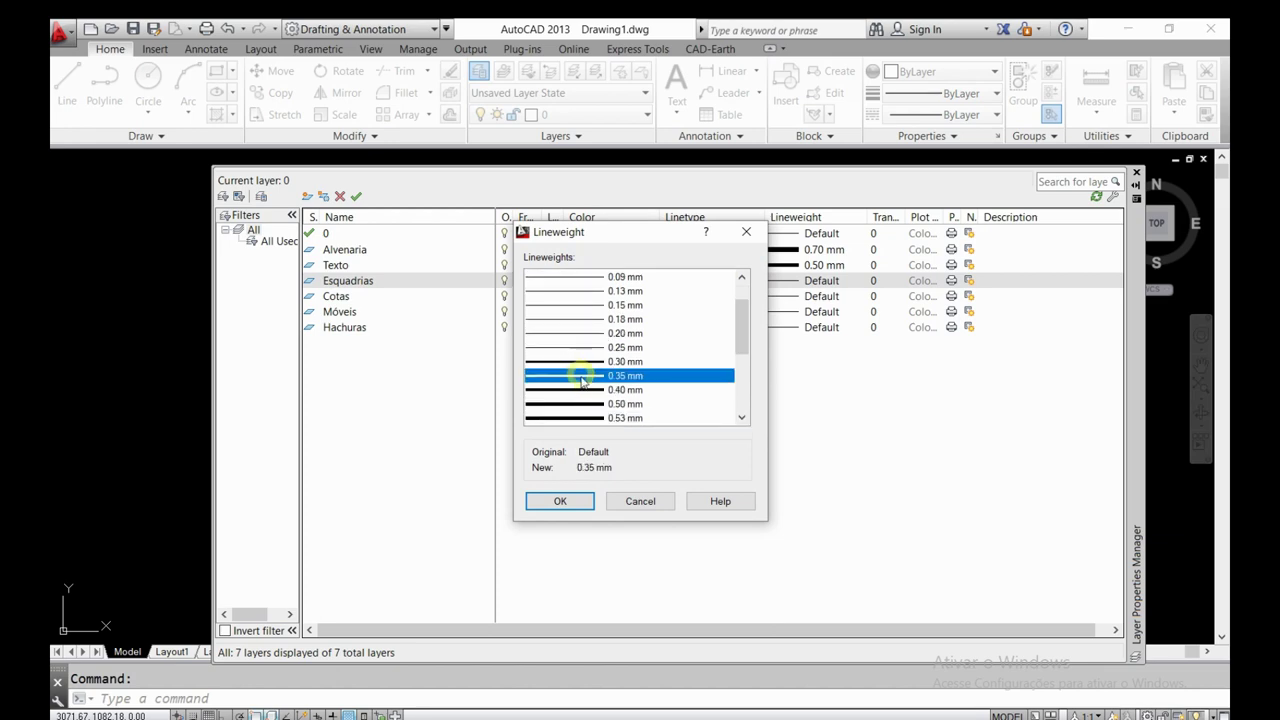
{"action": "left_click", "coordinate": [570, 501]}
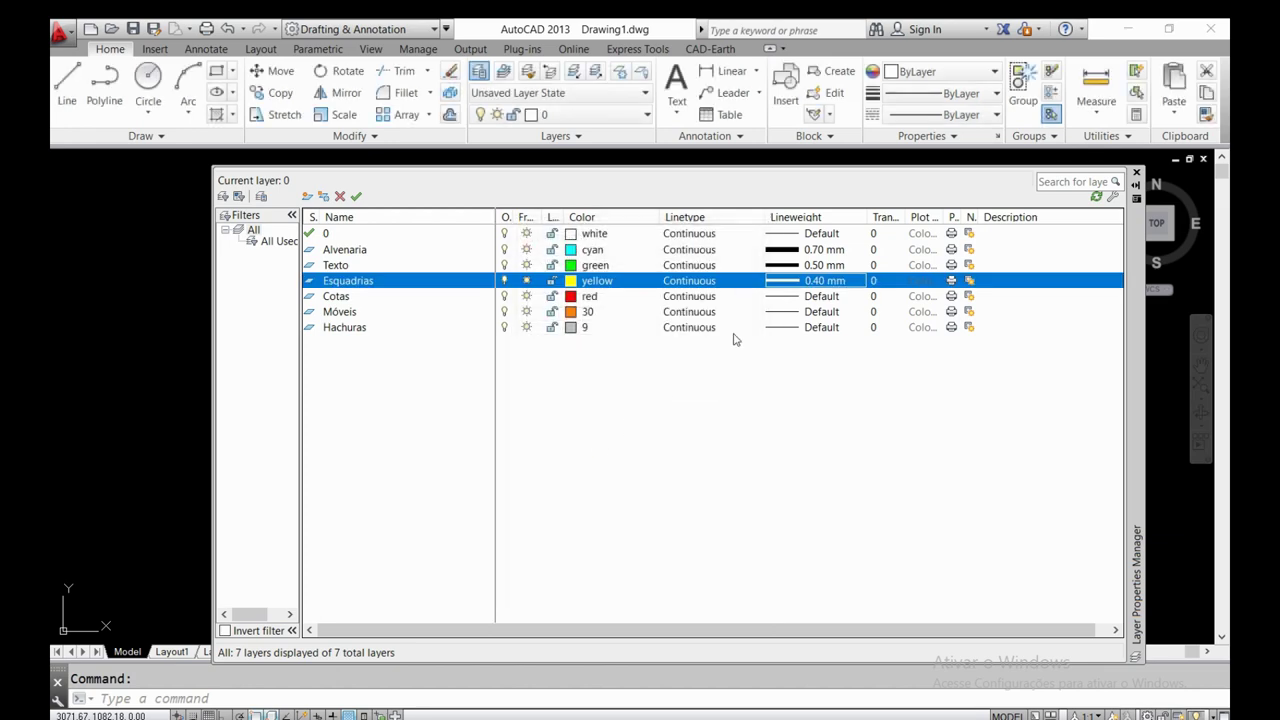
- Set lineweights for Cotas to 0.15 mm, Móveis to 0.25 mm and Hachuras to 0.09 mm
{"action": "left_click", "coordinate": [781, 298]}
{"action": "left_click", "coordinate": [584, 333]}
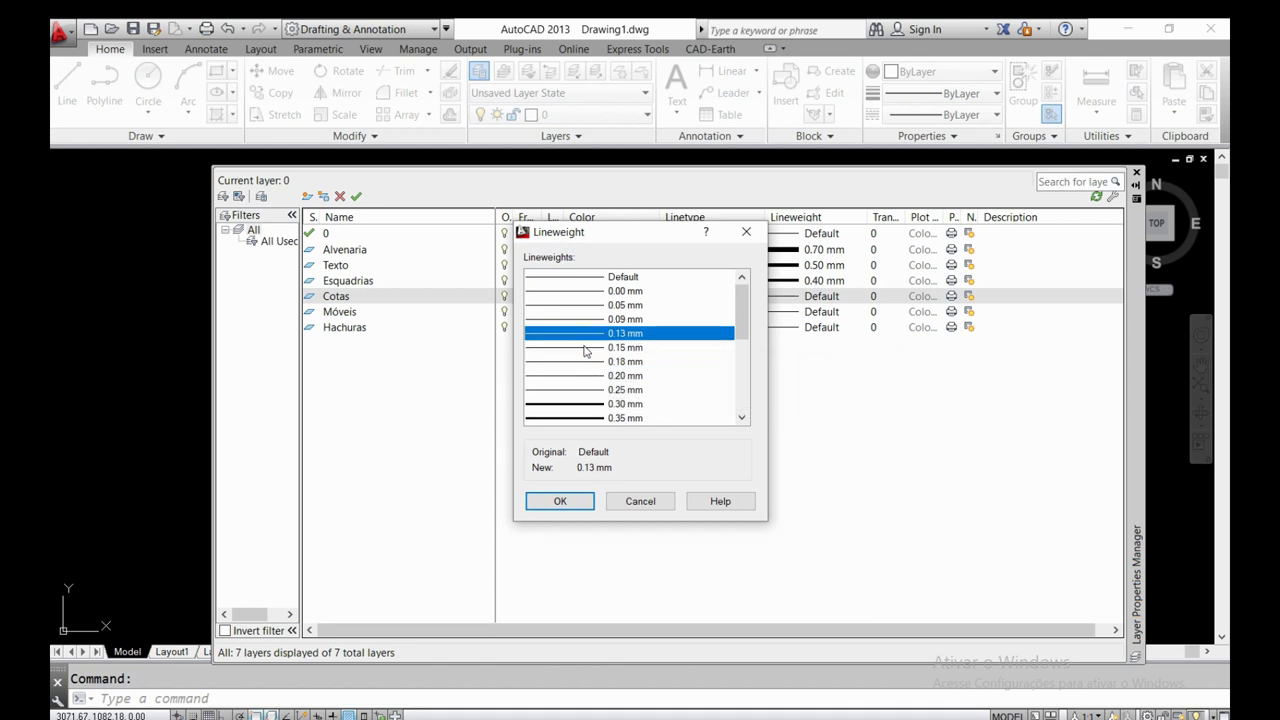
{"action": "left_click", "coordinate": [585, 348]}
{"action": "left_click", "coordinate": [578, 501]}
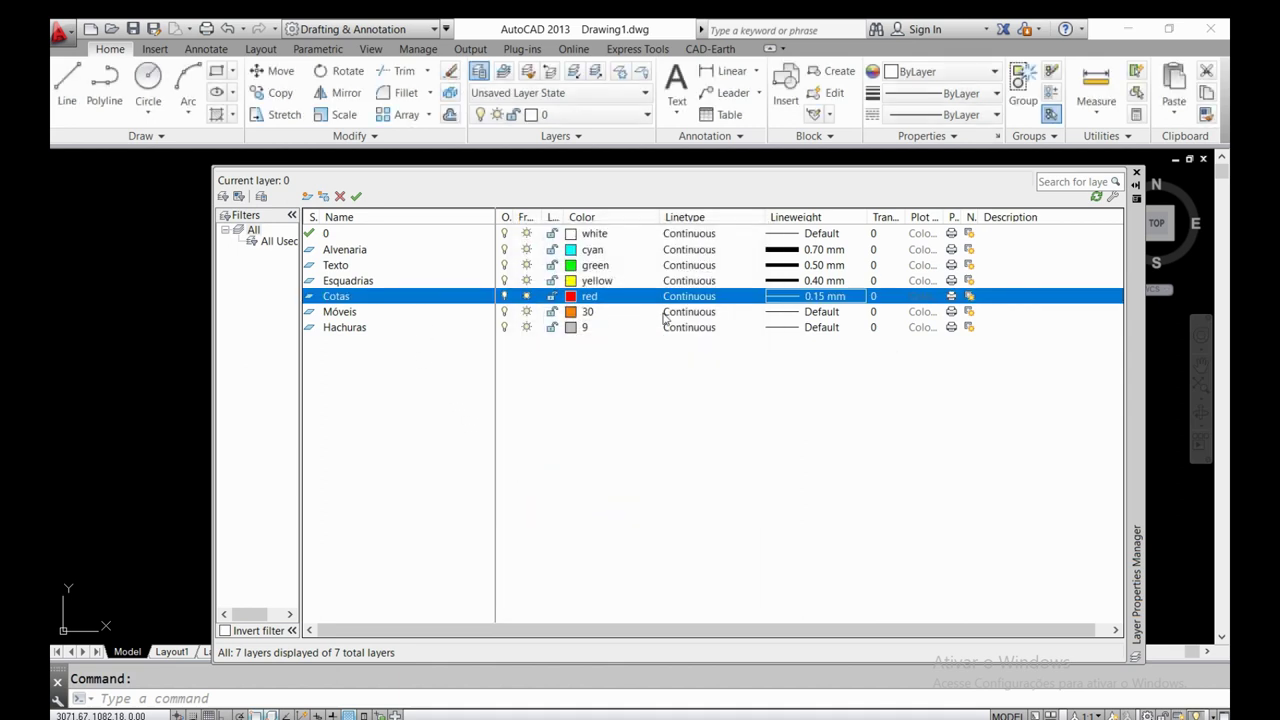
{"action": "left_click", "coordinate": [773, 312]}
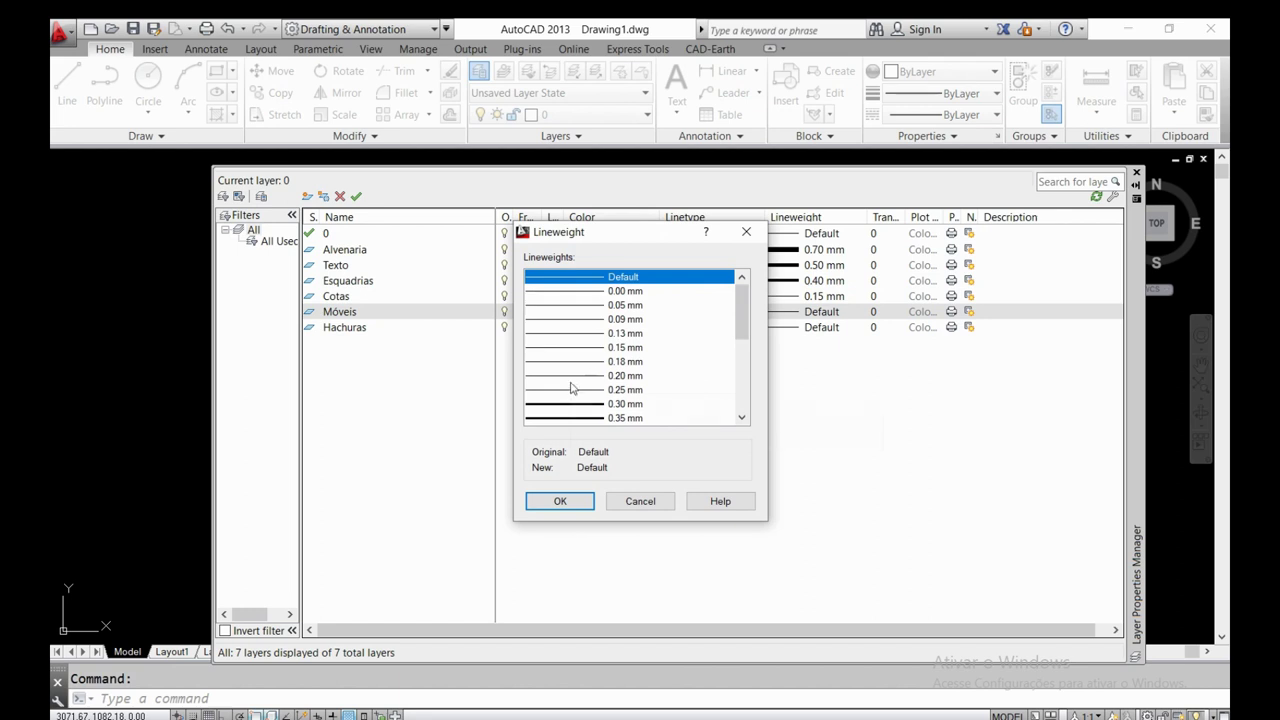
{"action": "left_click", "coordinate": [573, 387]}
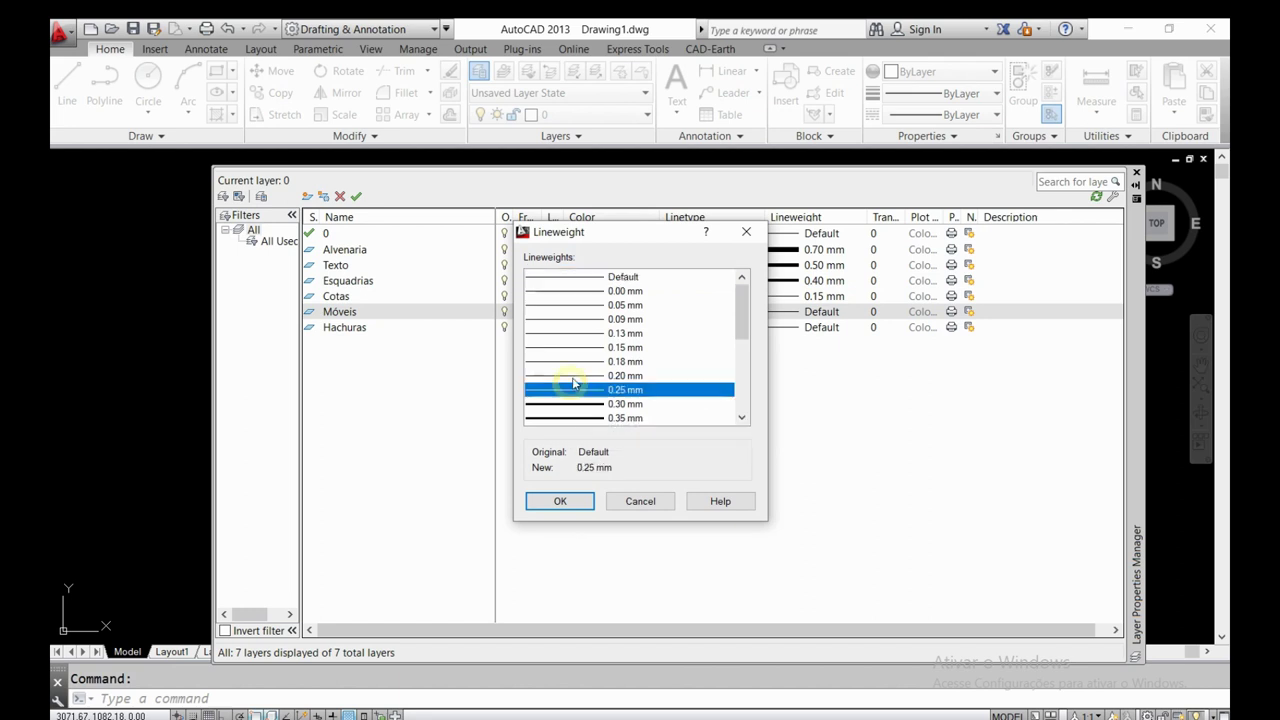
{"action": "left_click", "coordinate": [561, 500]}
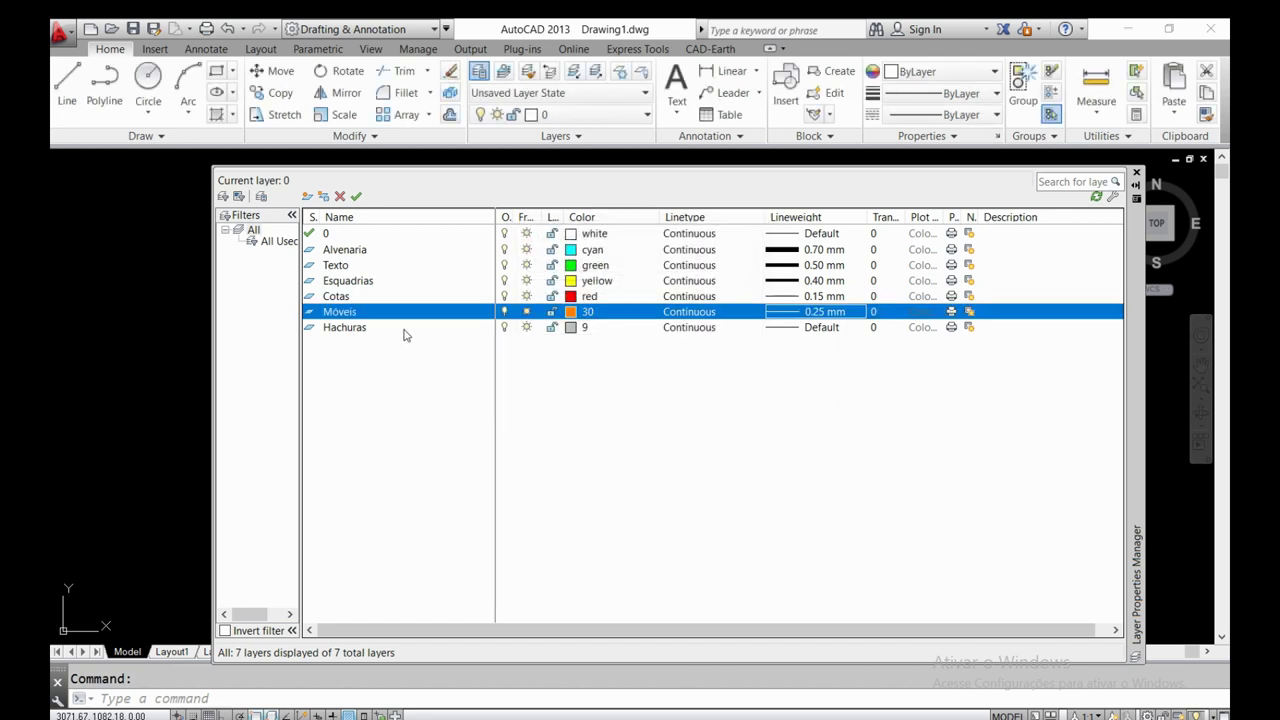
{"action": "left_click", "coordinate": [781, 327]}
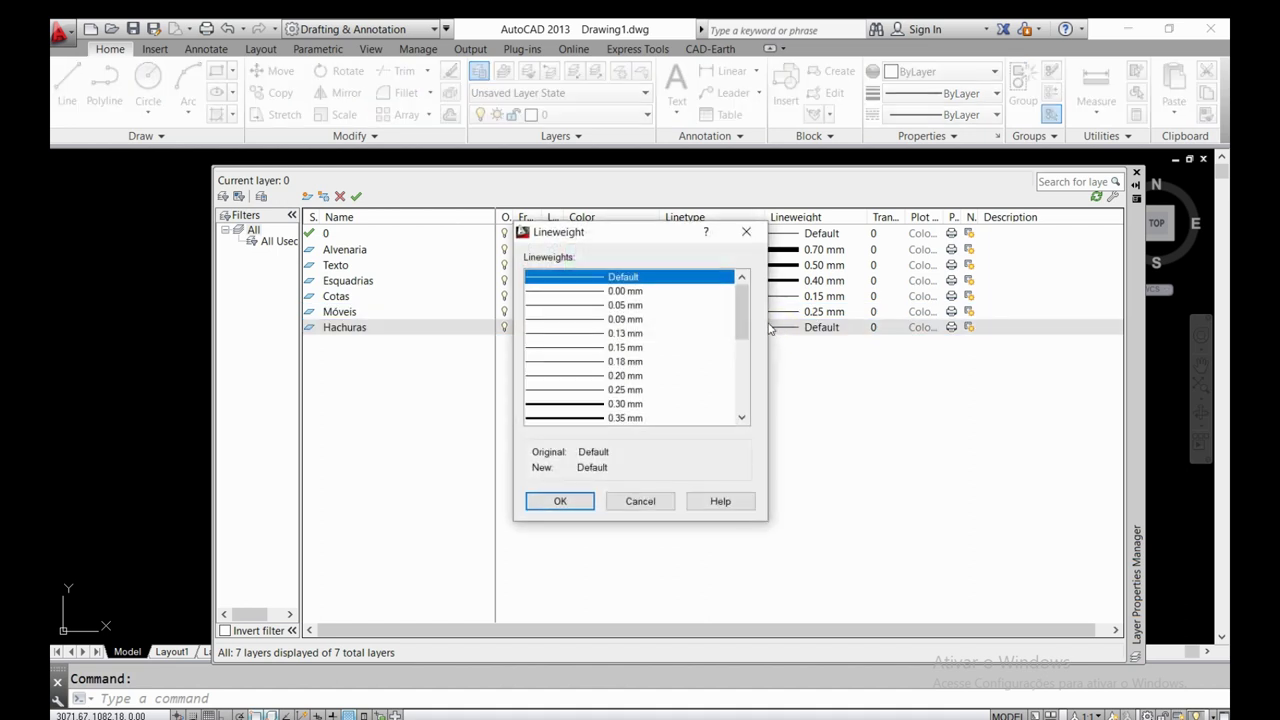
{"action": "left_click", "coordinate": [587, 320]}
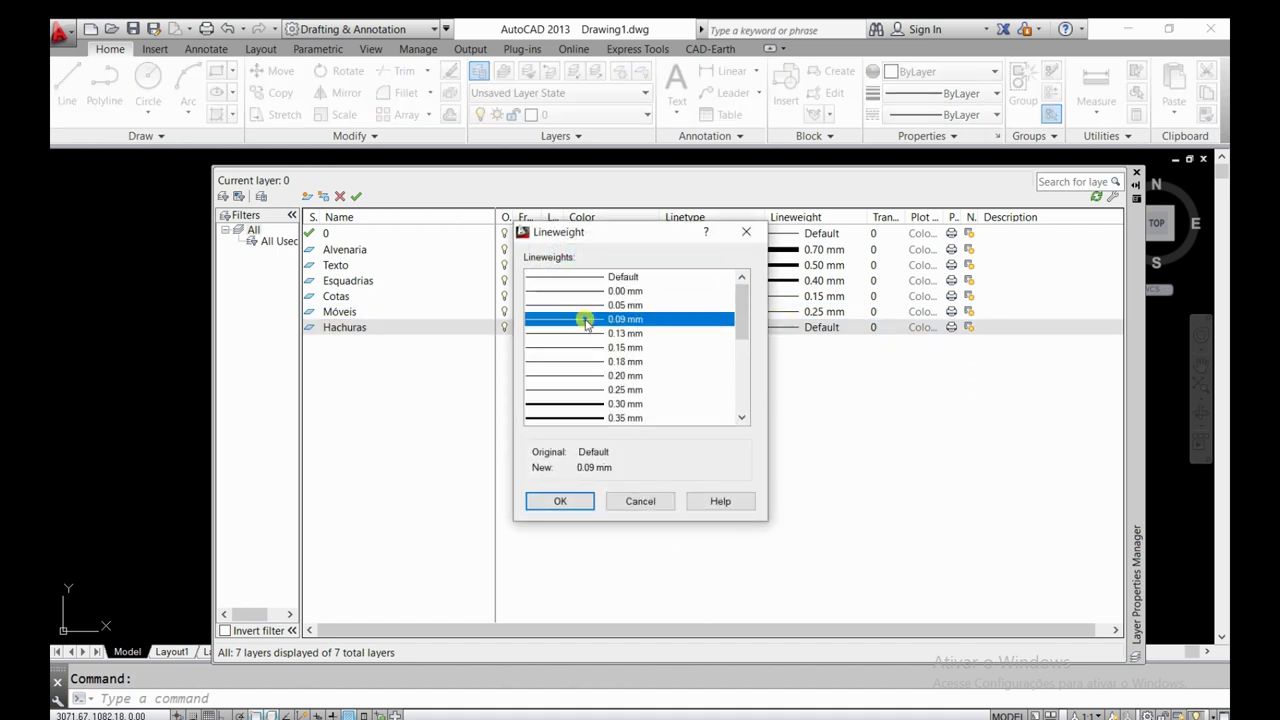
{"action": "left_click", "coordinate": [561, 501]}
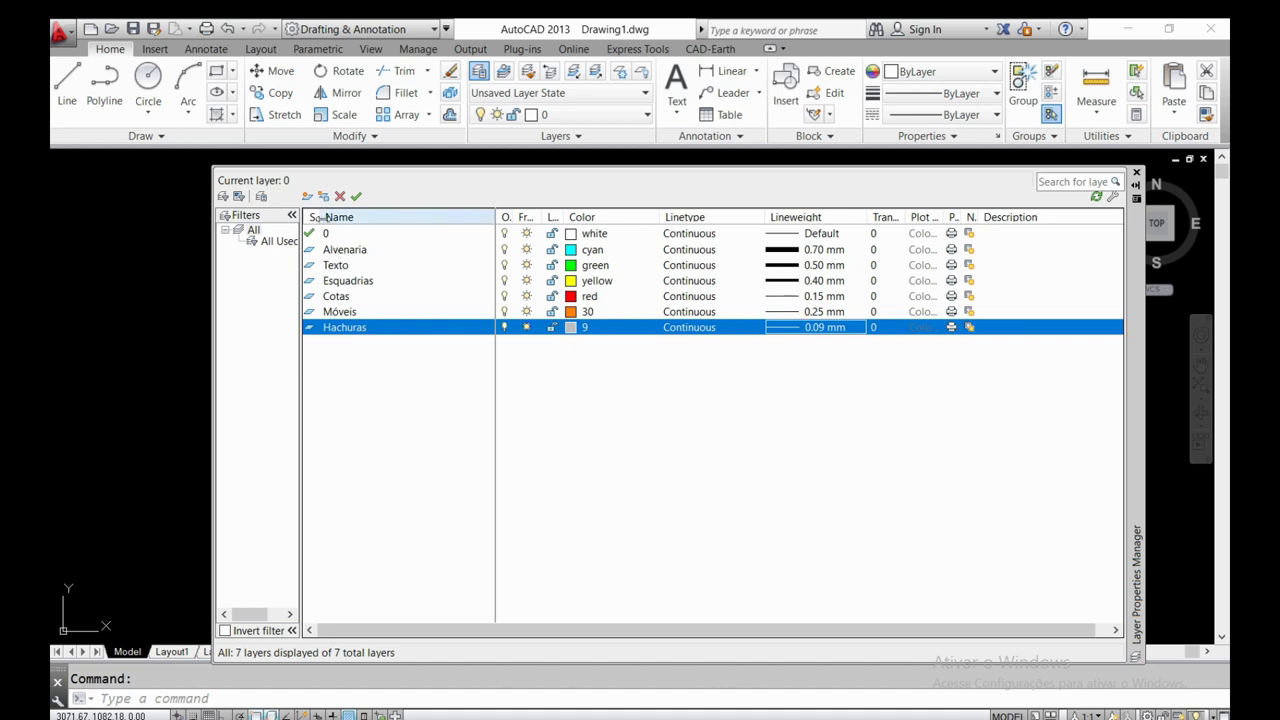
- Widen the Status column, make Alvenaria the current layer, and close the layer palette
{"action": "left_click_drag", "start_coordinate": [320, 217], "coordinate": [375, 217]}
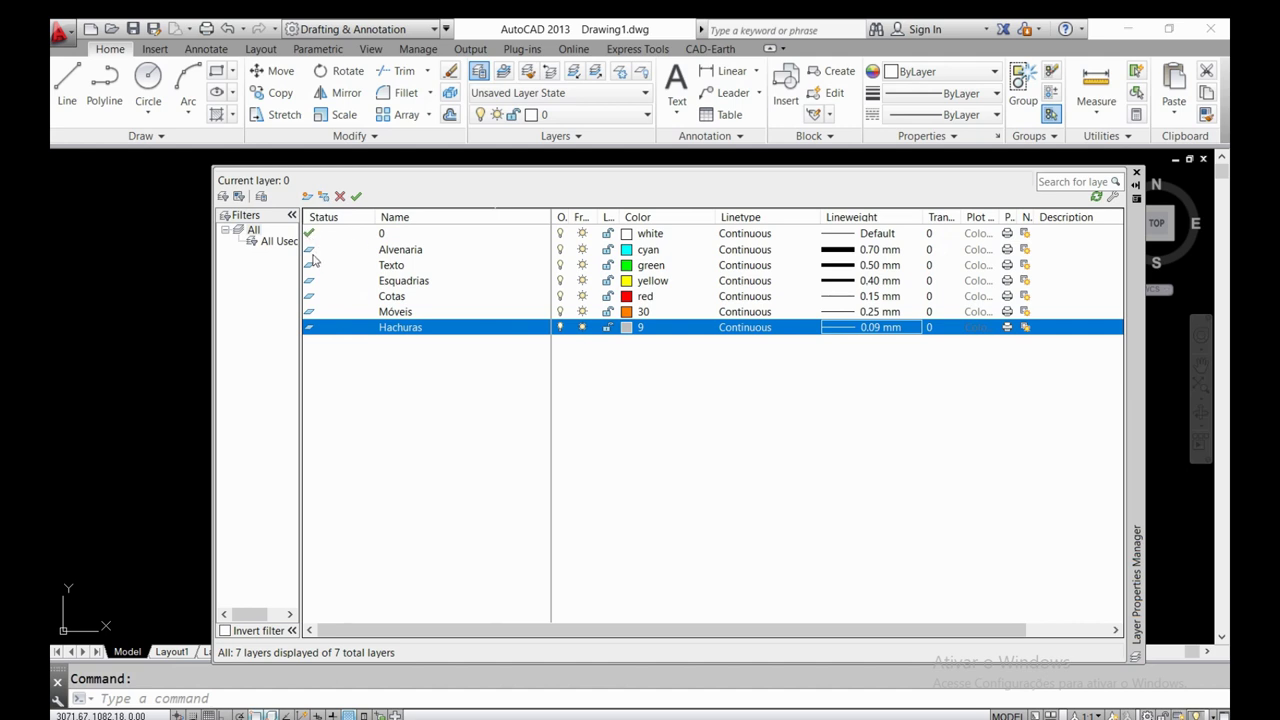
{"action": "double_click", "coordinate": [309, 251]}
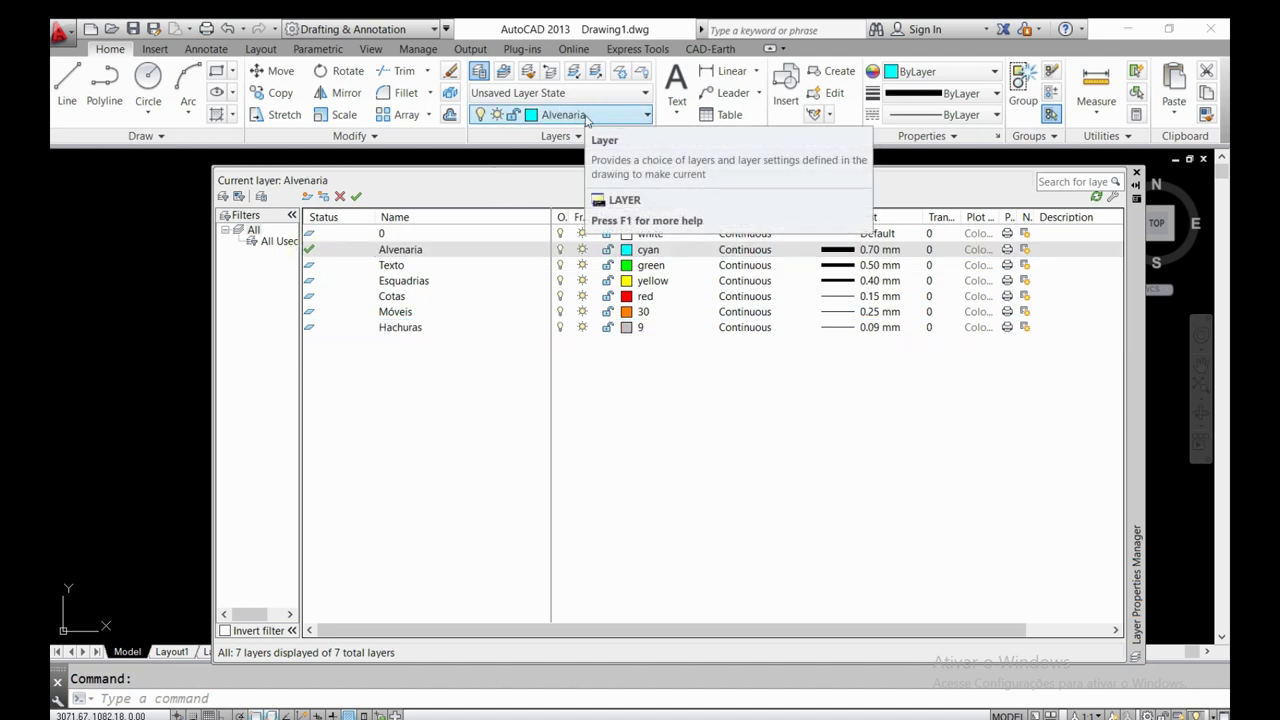
{"action": "left_click", "coordinate": [311, 251]}
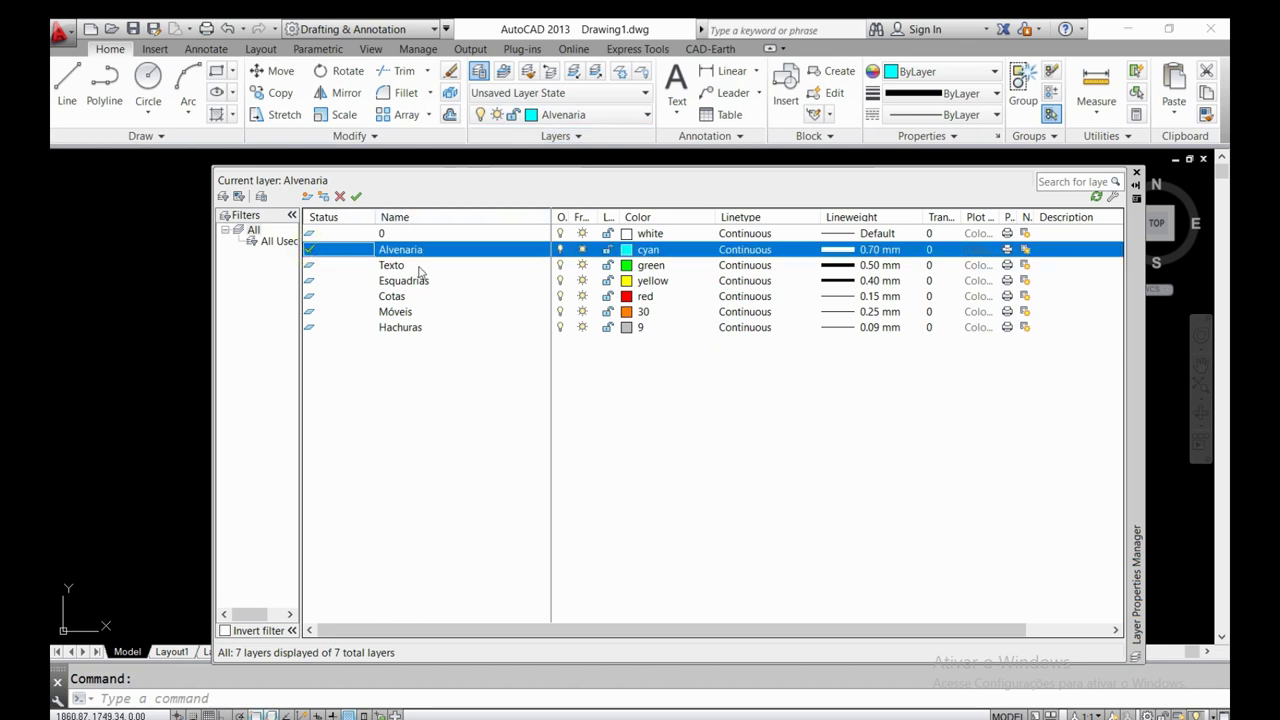
{"action": "left_click", "coordinate": [1136, 173]}
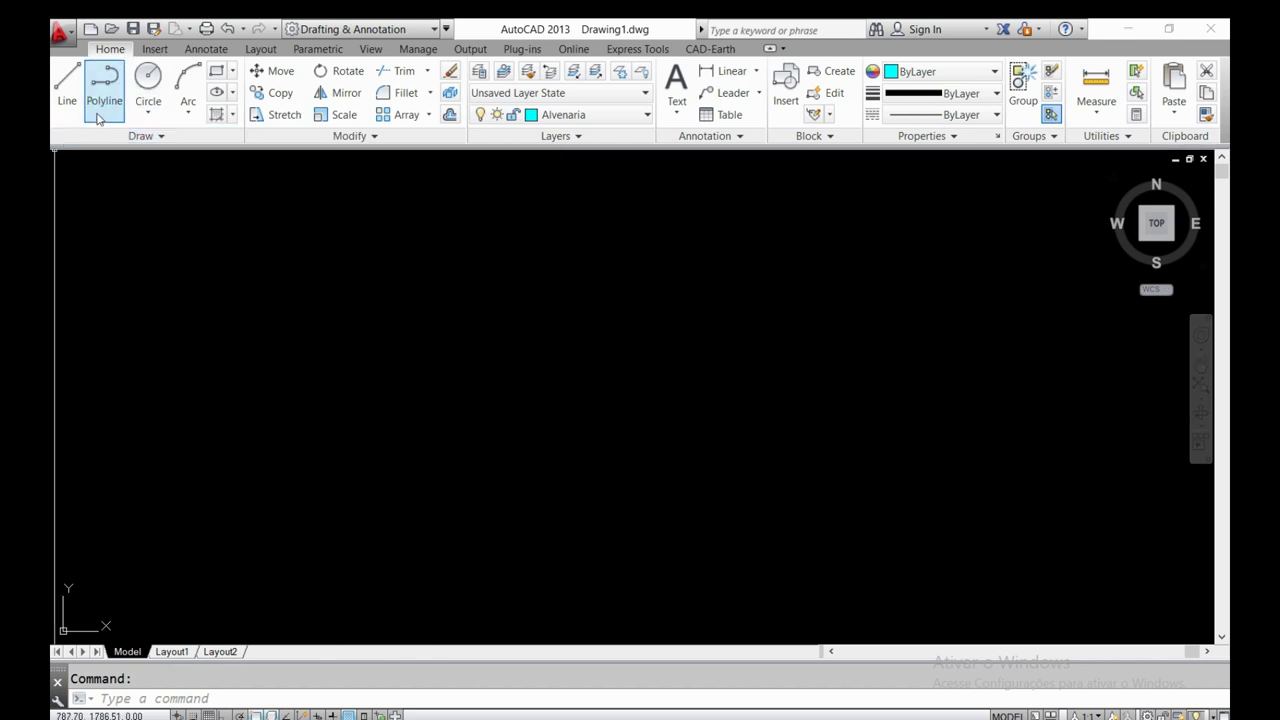
- Start a wall polyline, place its start point, and turn on dynamic input
{"action": "left_click", "coordinate": [103, 90]}
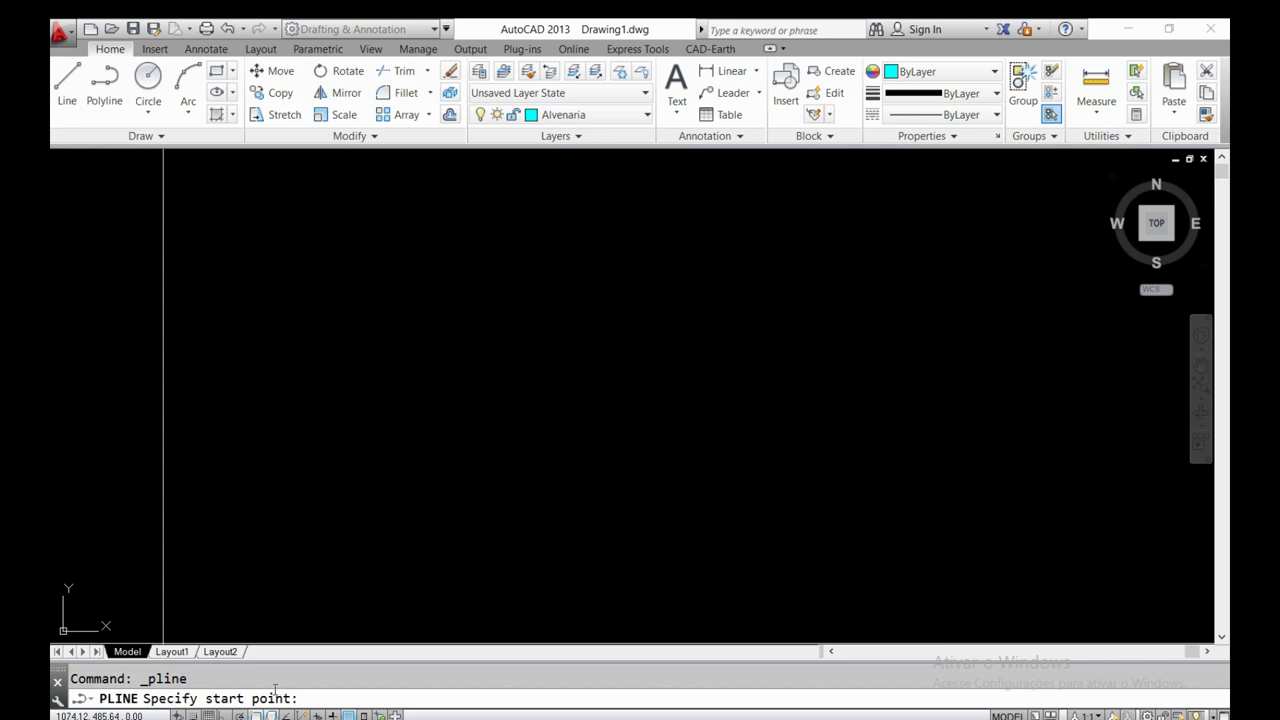
{"action": "left_click", "coordinate": [489, 265]}
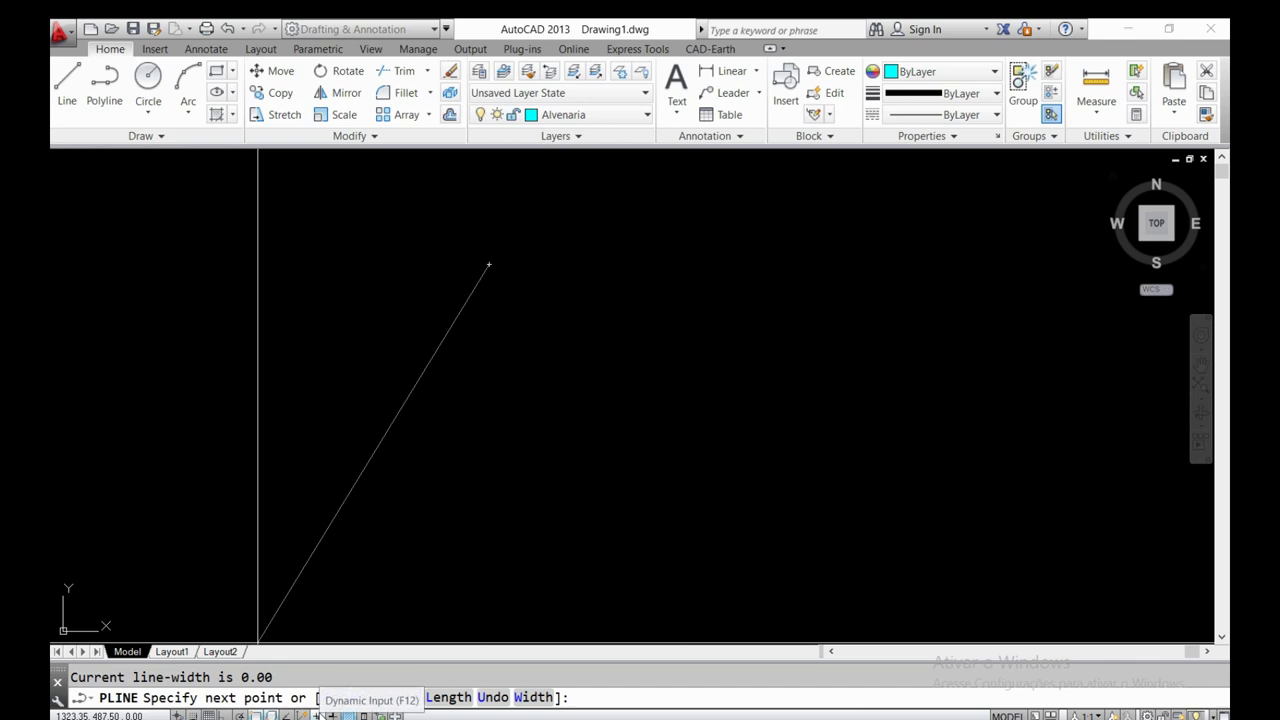
{"action": "left_click", "coordinate": [318, 713]}
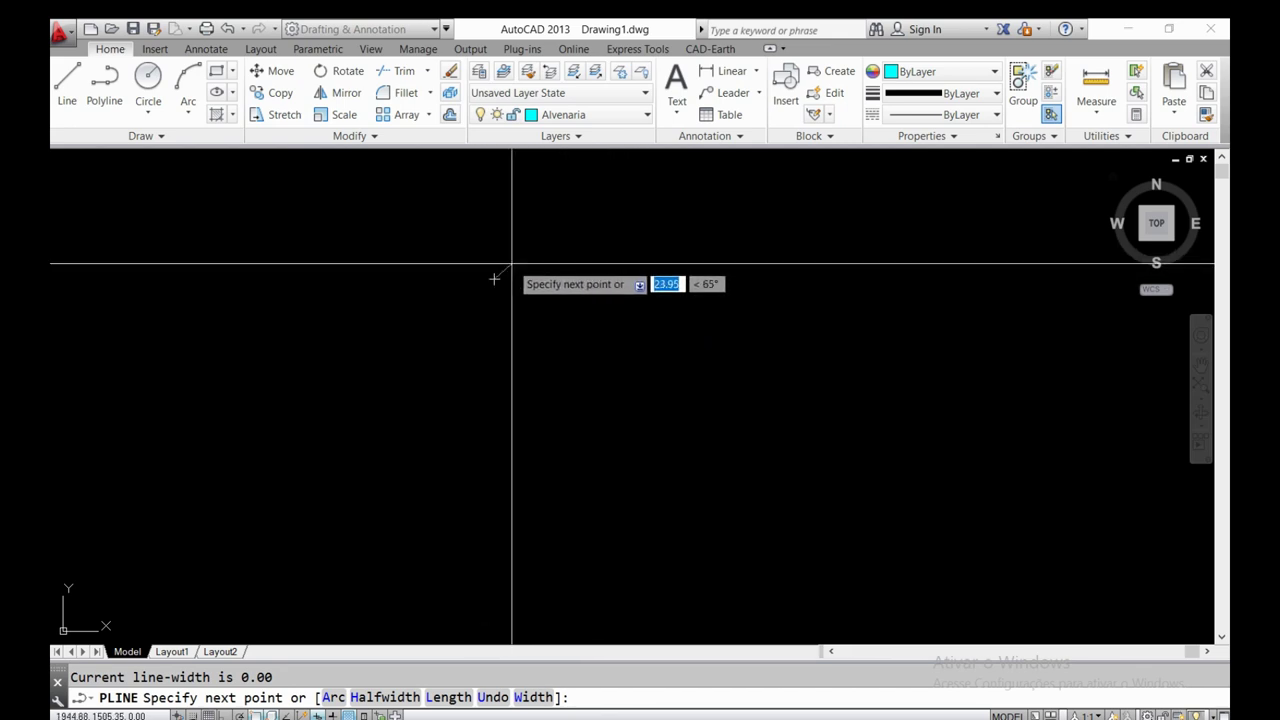
- Zoom around the start point, then cancel the unfinished polyline
{"action": "scroll", "coordinate": [487, 258], "scroll_direction": "up", "scroll_amount": 4}
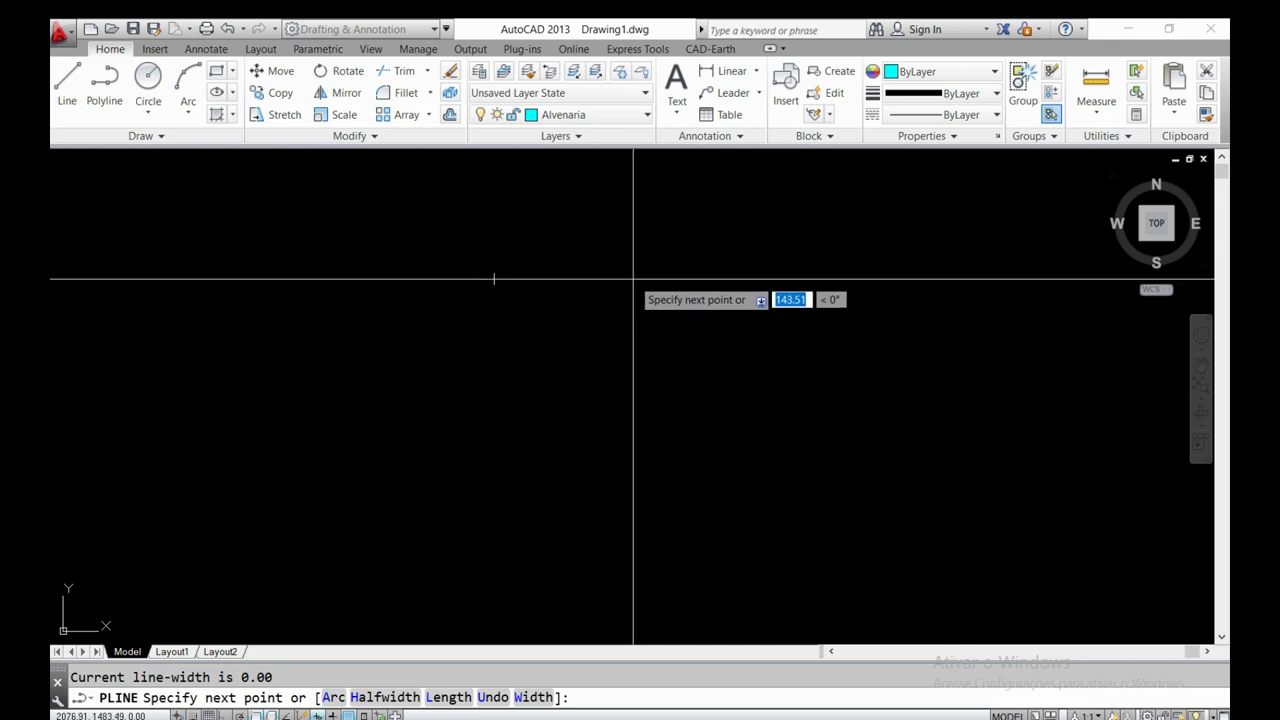
{"action": "scroll", "coordinate": [500, 279], "scroll_direction": "up", "scroll_amount": 3}
{"action": "scroll", "coordinate": [500, 277], "scroll_direction": "up", "scroll_amount": 2}
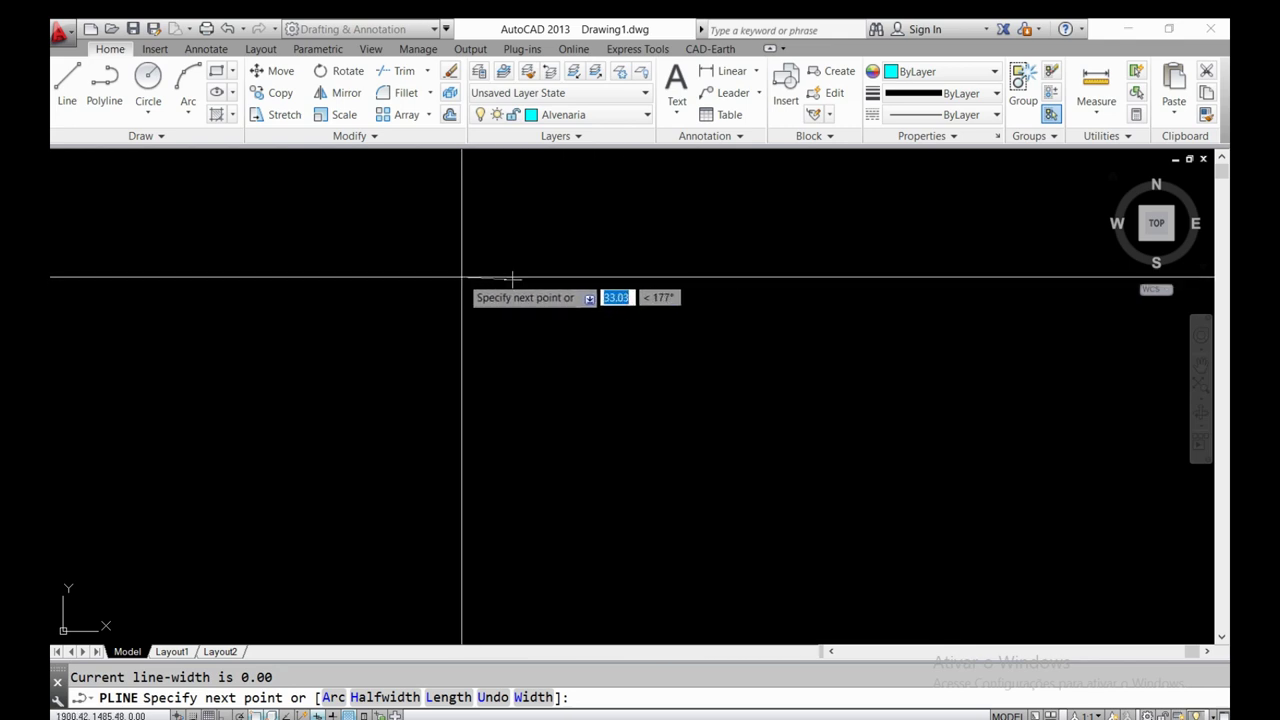
{"action": "scroll", "coordinate": [477, 277], "scroll_direction": "up", "scroll_amount": 2}
{"action": "scroll", "coordinate": [580, 280], "scroll_direction": "up", "scroll_amount": 3}
{"action": "scroll", "coordinate": [615, 277], "scroll_direction": "up", "scroll_amount": 2}
{"action": "scroll", "coordinate": [620, 300], "scroll_direction": "down", "scroll_amount": 2}
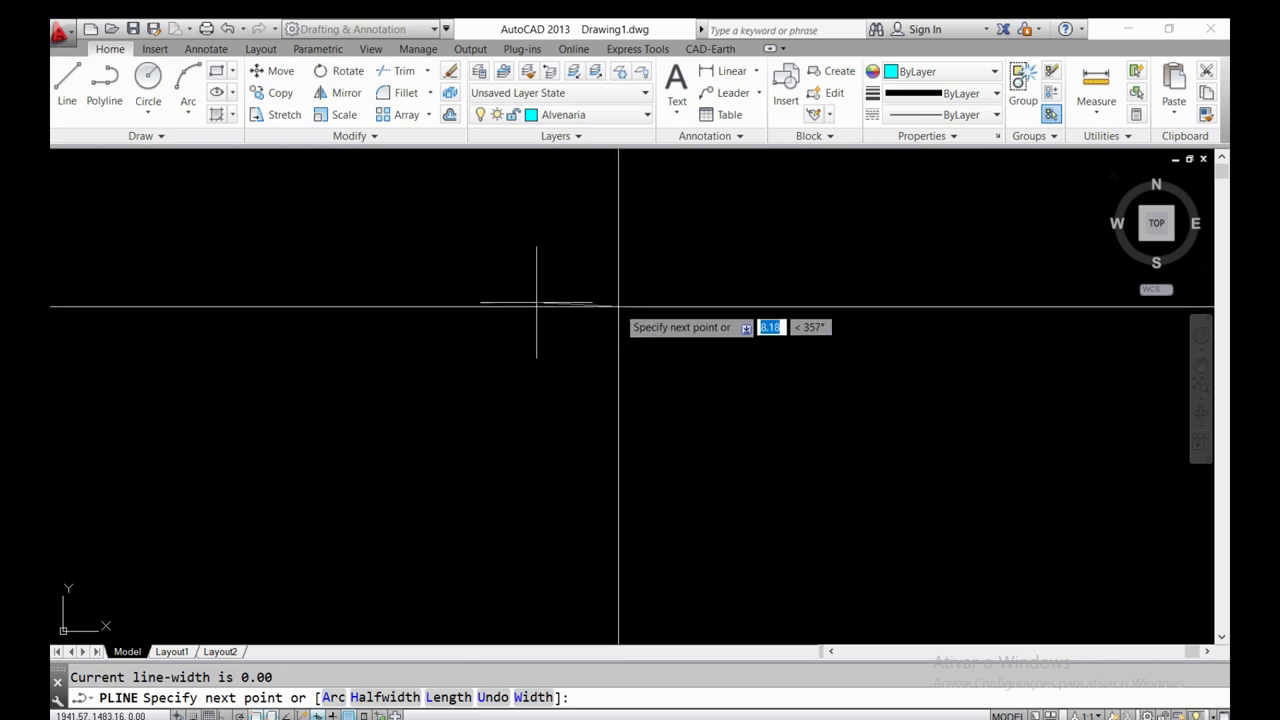
{"action": "scroll", "coordinate": [630, 302], "scroll_direction": "down", "scroll_amount": 3}
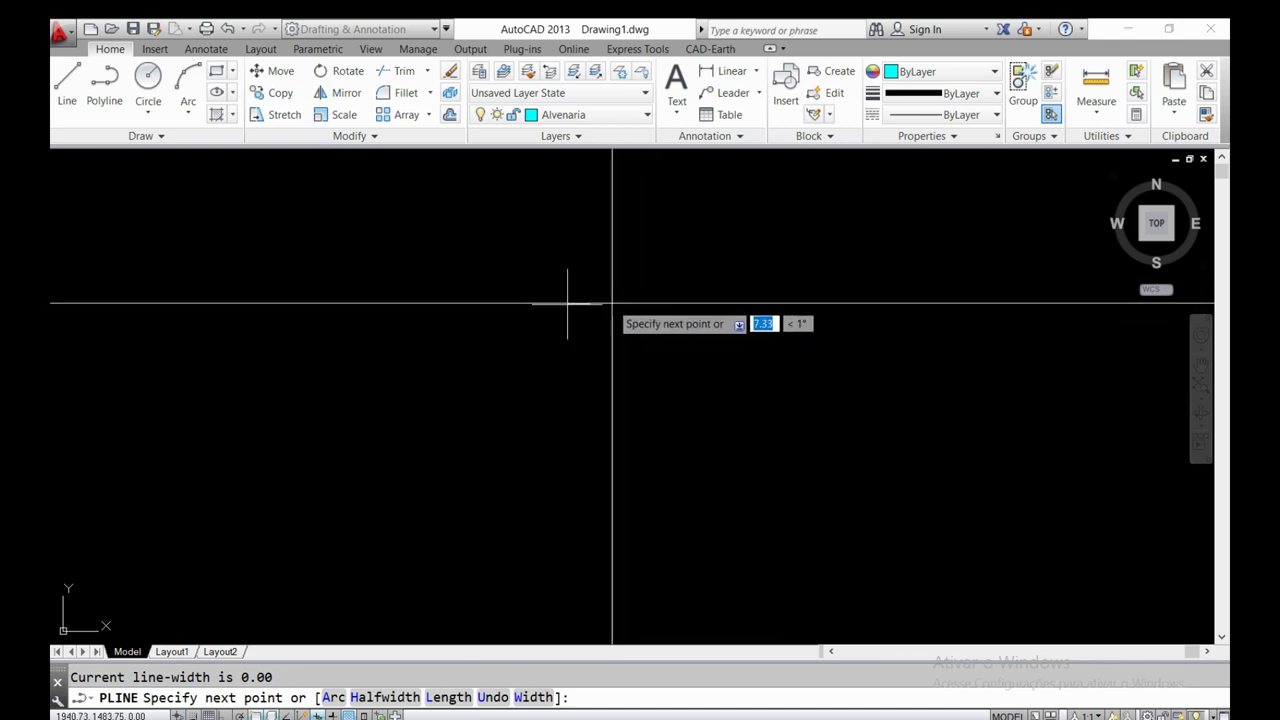
{"action": "scroll", "coordinate": [569, 300], "scroll_direction": "up", "scroll_amount": 1}
{"action": "scroll", "coordinate": [571, 294], "scroll_direction": "up", "scroll_amount": 1}
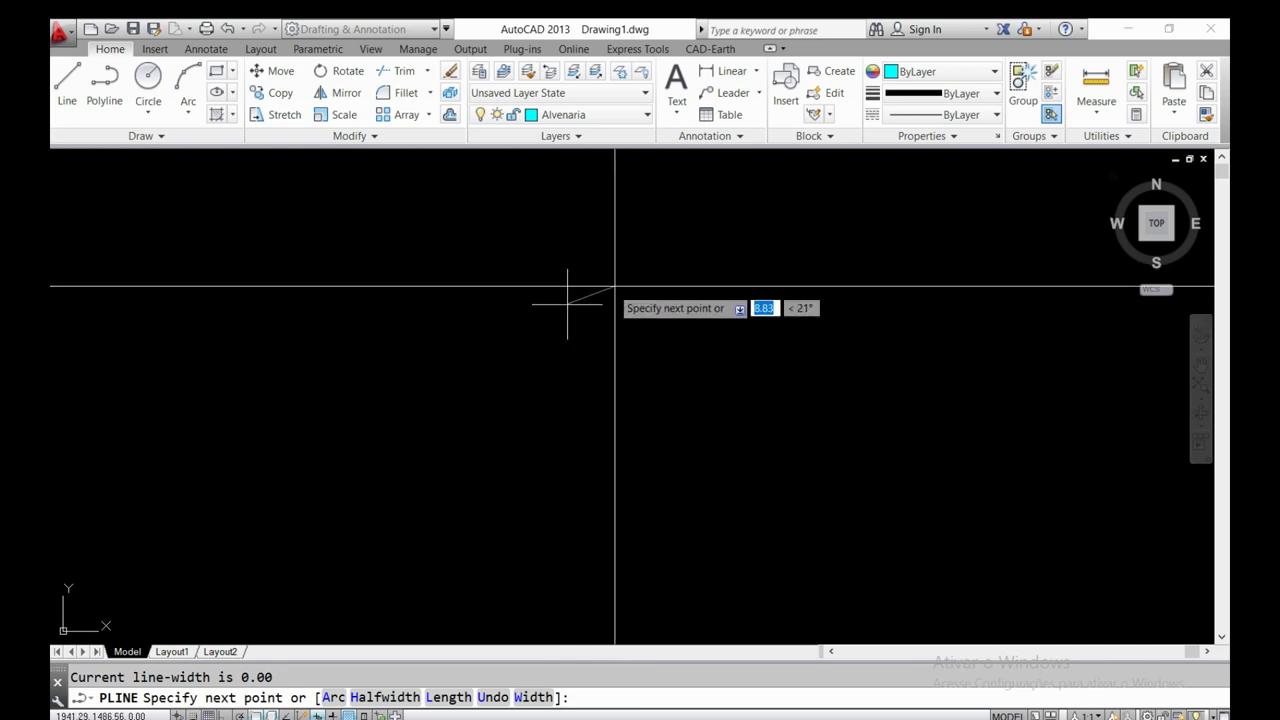
{"action": "scroll", "coordinate": [520, 310], "scroll_direction": "up", "scroll_amount": 2}
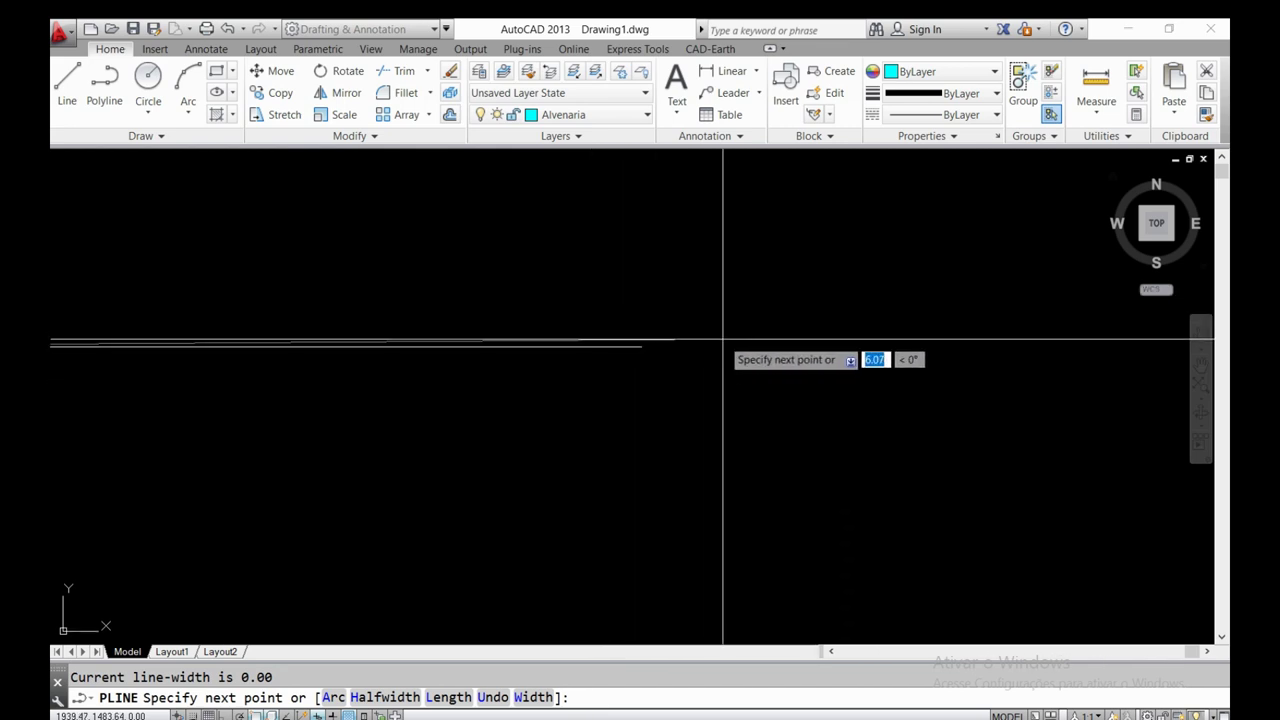
{"action": "scroll", "coordinate": [723, 345], "scroll_direction": "down", "scroll_amount": 3}
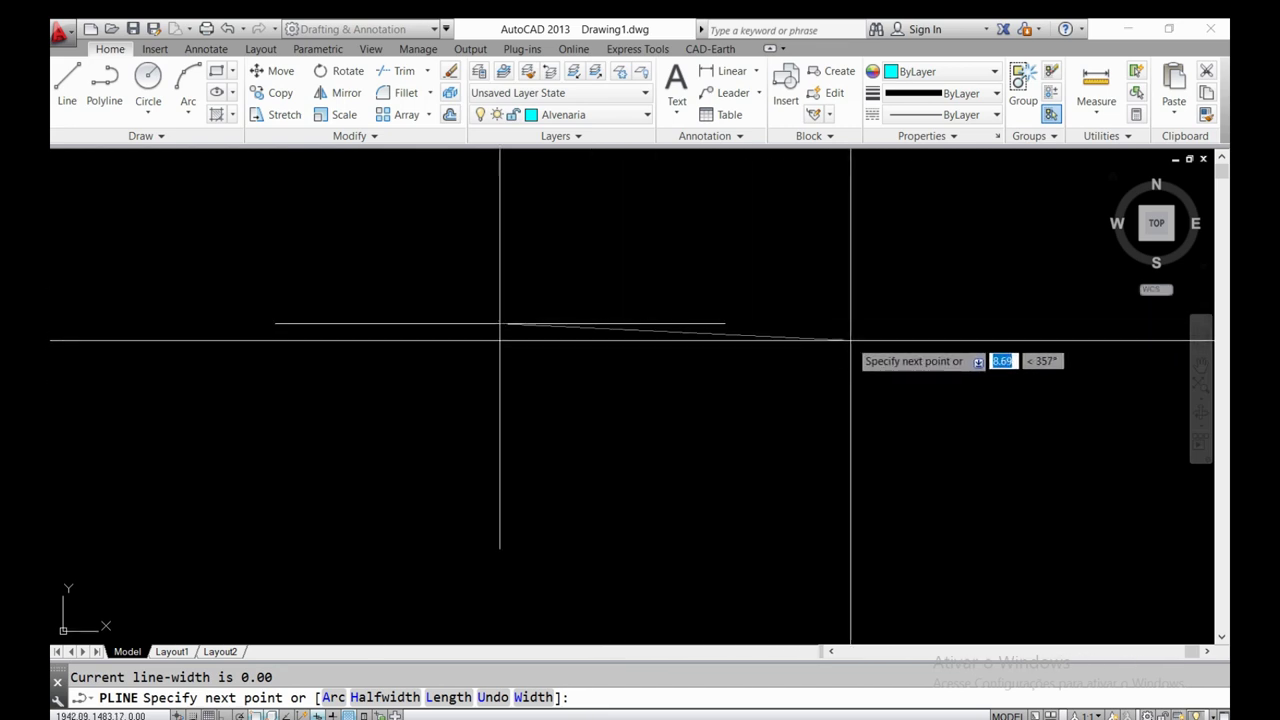
{"action": "scroll", "coordinate": [800, 330], "scroll_direction": "down", "scroll_amount": 2}
{"action": "scroll", "coordinate": [672, 307], "scroll_direction": "up", "scroll_amount": 4}
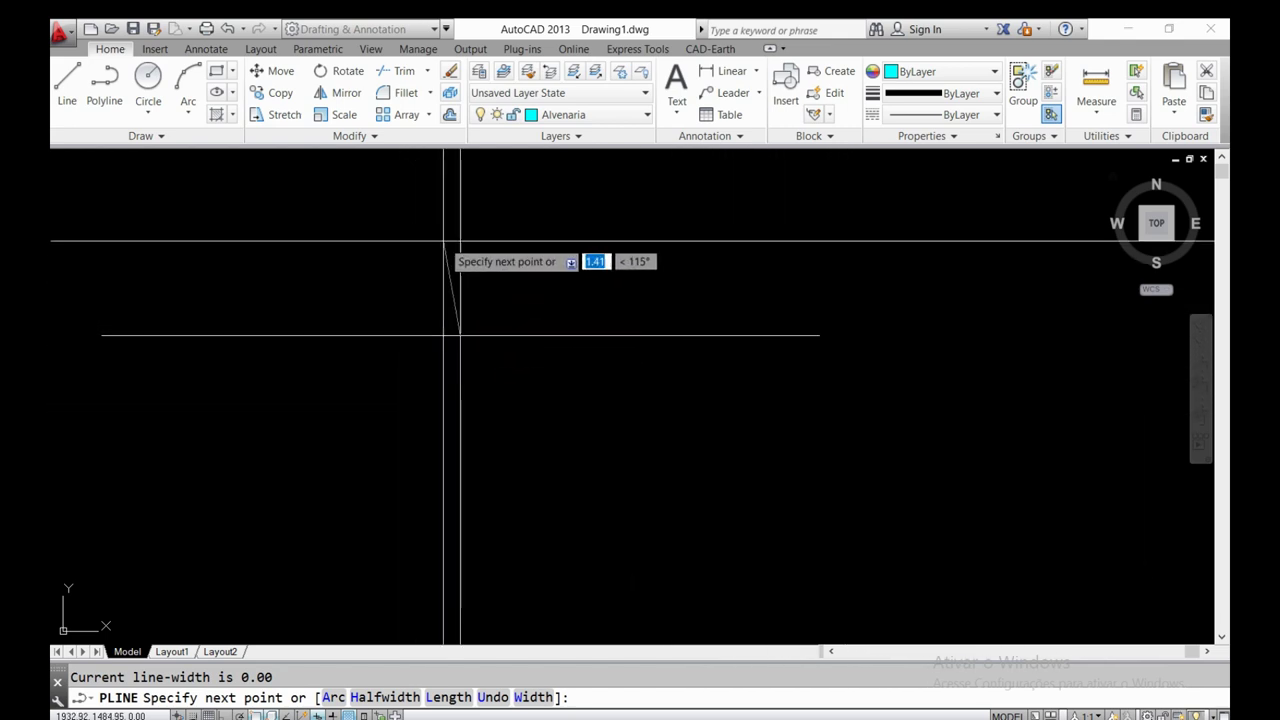
{"action": "key", "text": "Escape"}
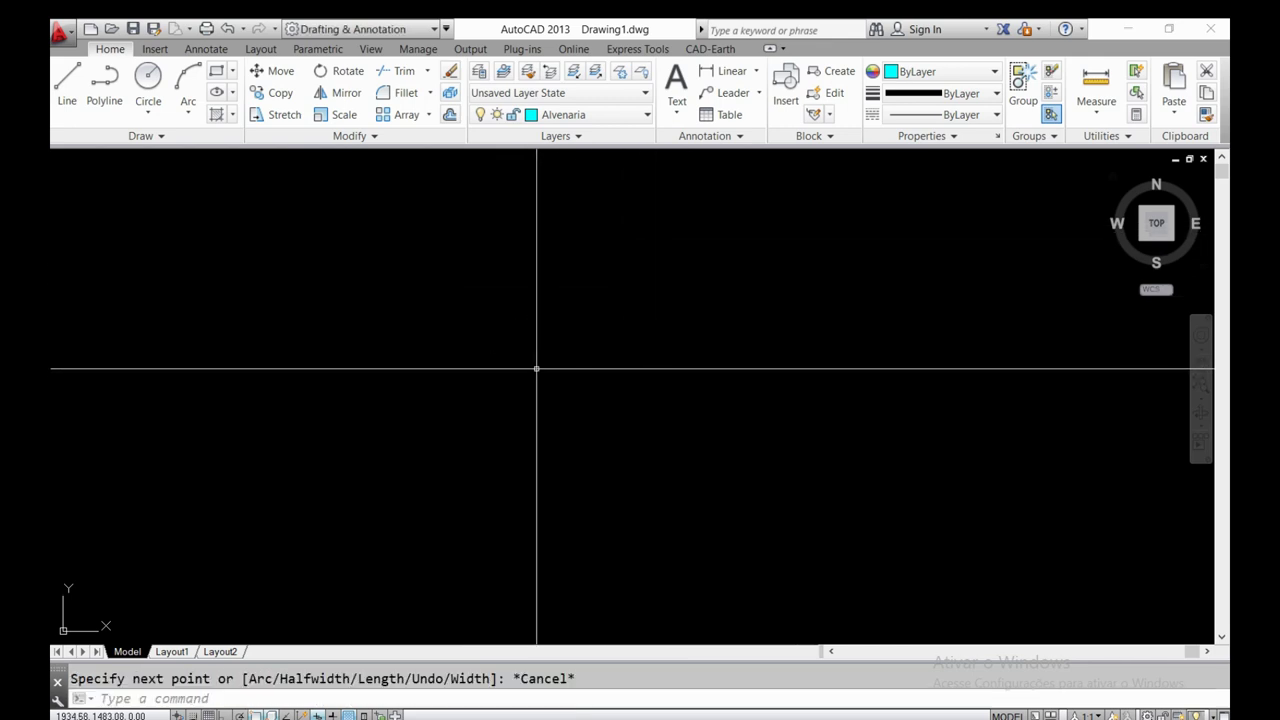
- Start a polyline at a picked point with Ortho turned on
{"action": "left_click", "coordinate": [110, 100]}
{"action": "left_click", "coordinate": [312, 258]}
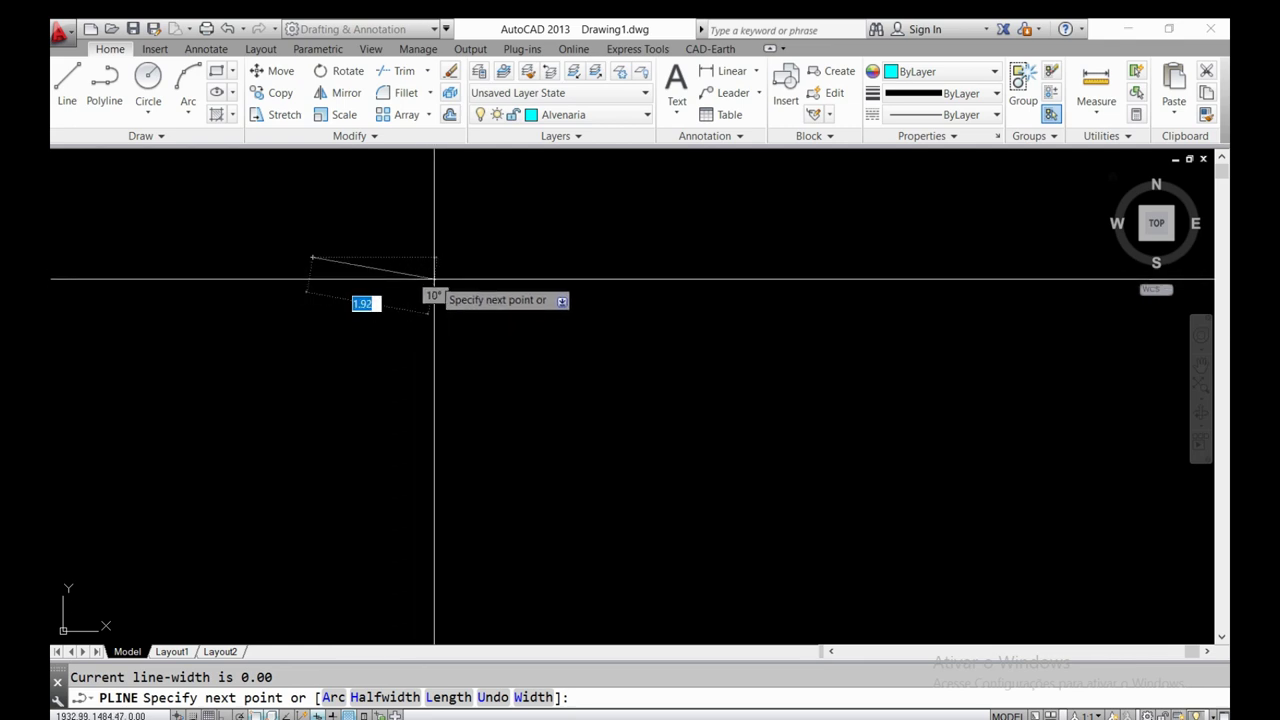
{"action": "key", "text": "F8"}
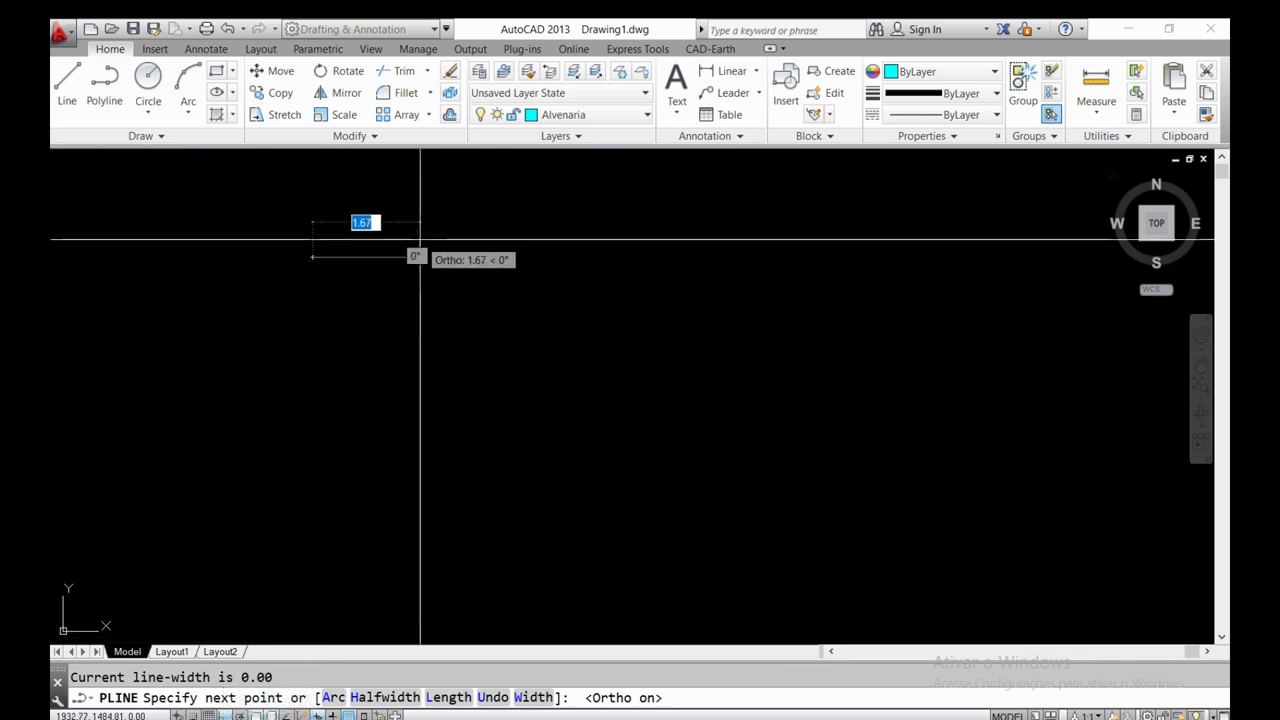
{"action": "key", "text": "F8"}
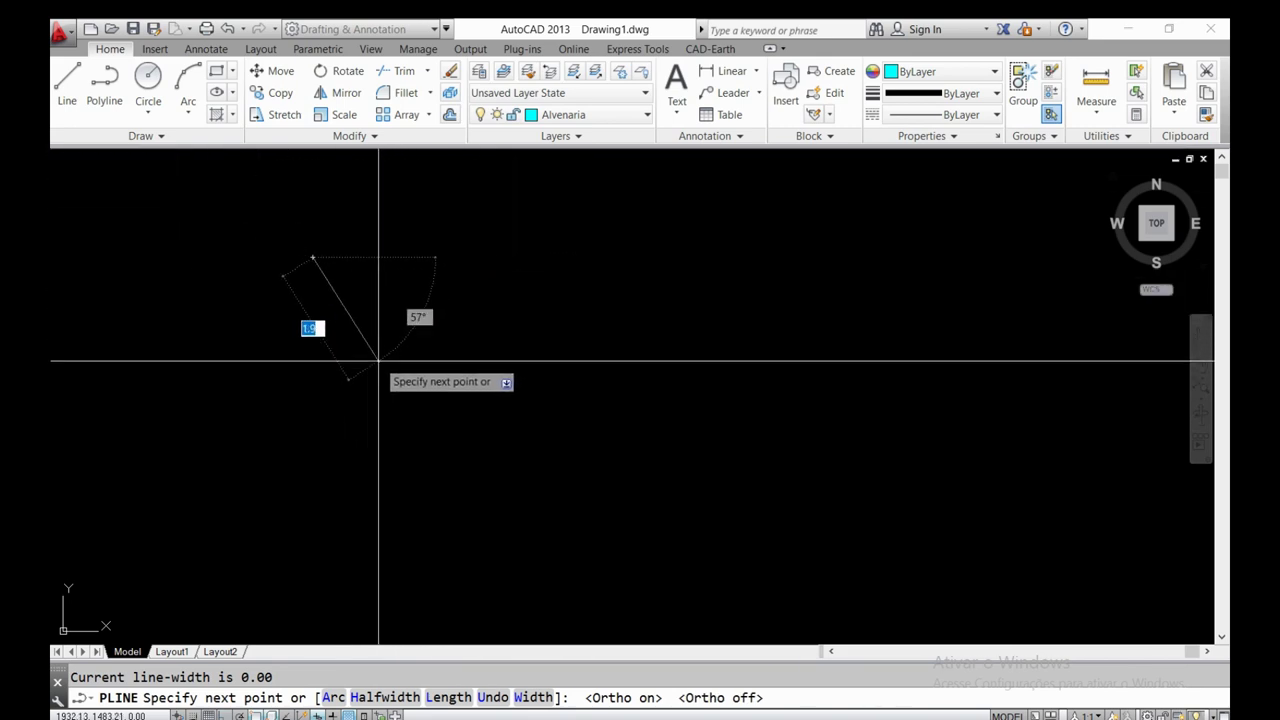
{"action": "key", "text": "F8"}
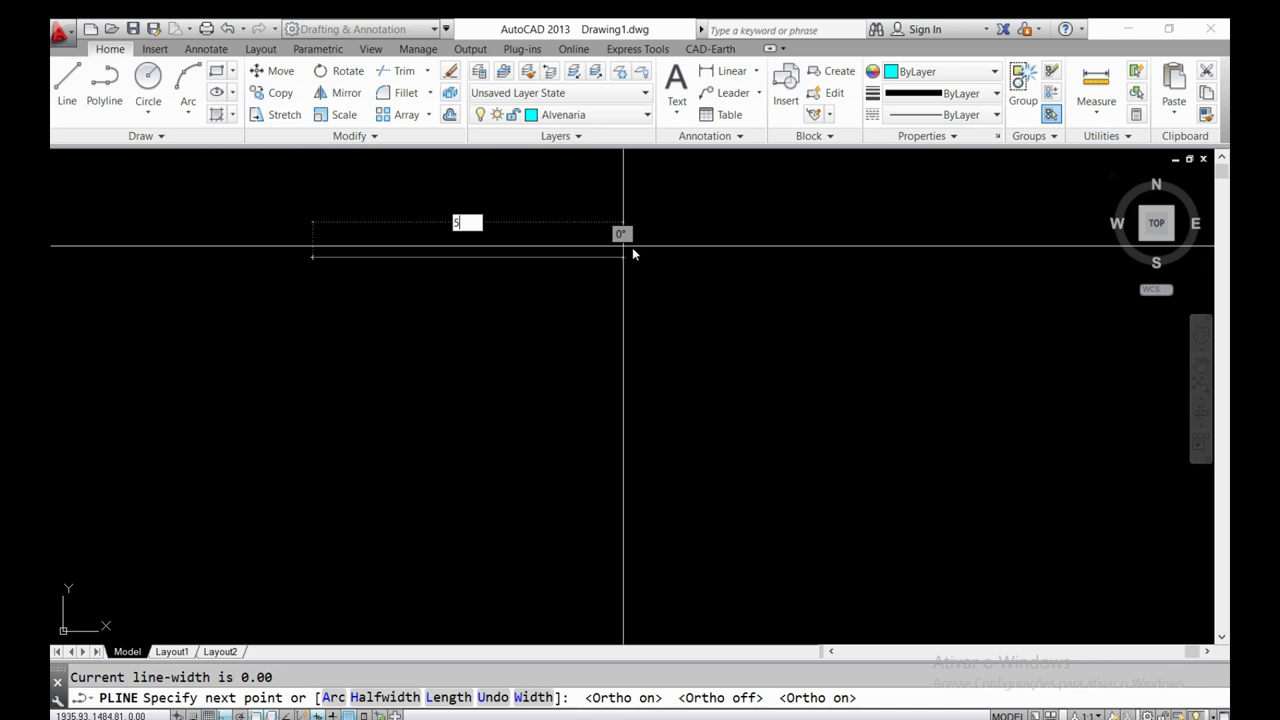
- Draw the square's 5-unit sides, then end the polyline
{"action": "key", "text": "Return"}
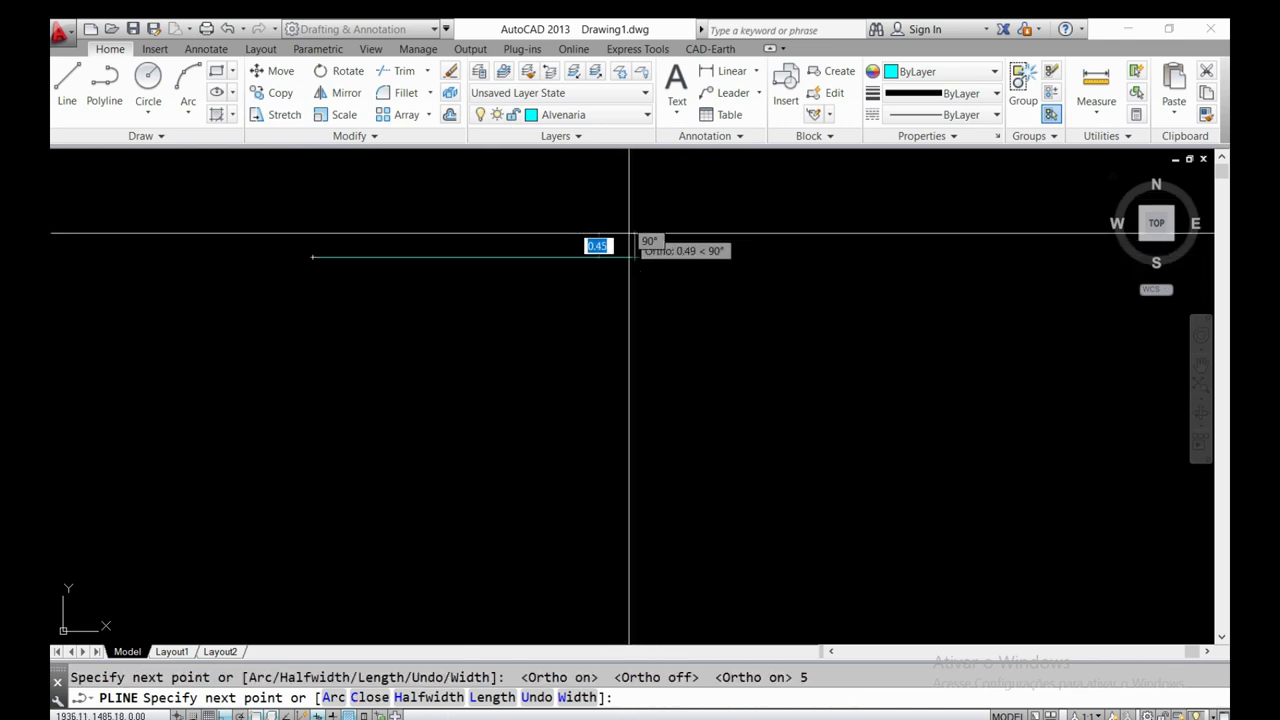
{"action": "scroll", "coordinate": [622, 390], "scroll_direction": "down", "scroll_amount": 2}
{"action": "type", "text": "5"}
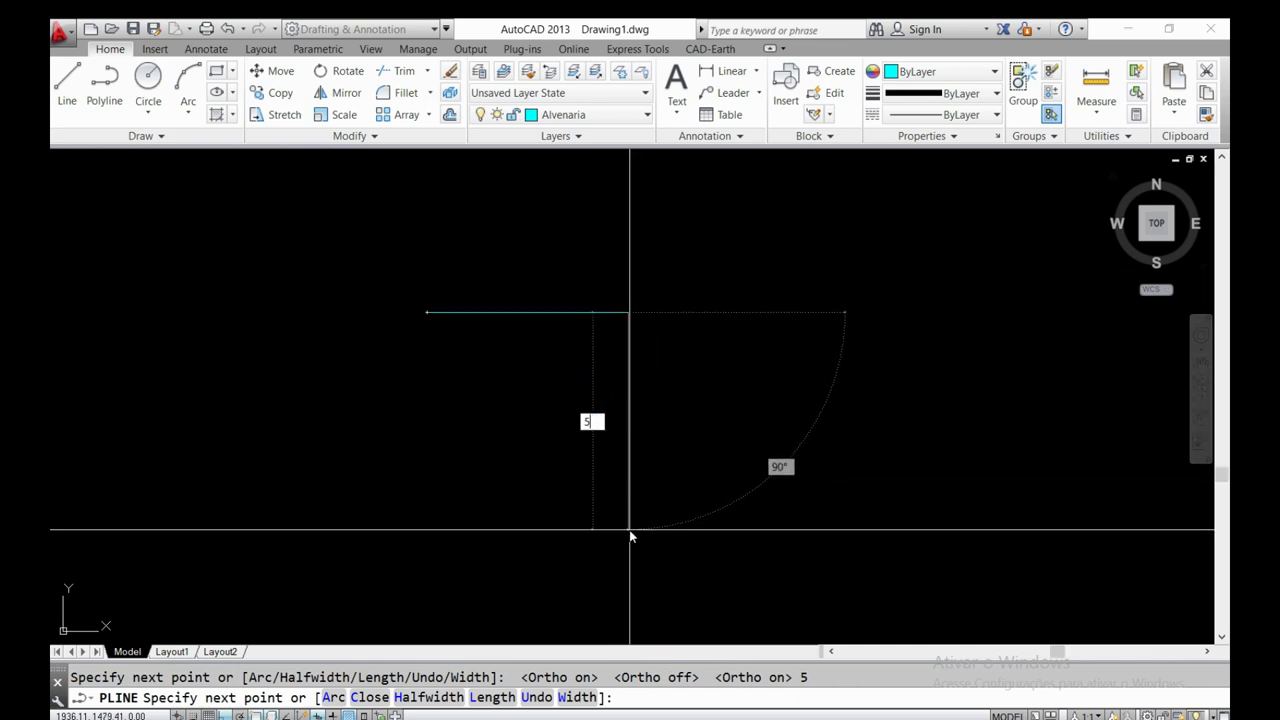
{"action": "key", "text": "Return"}
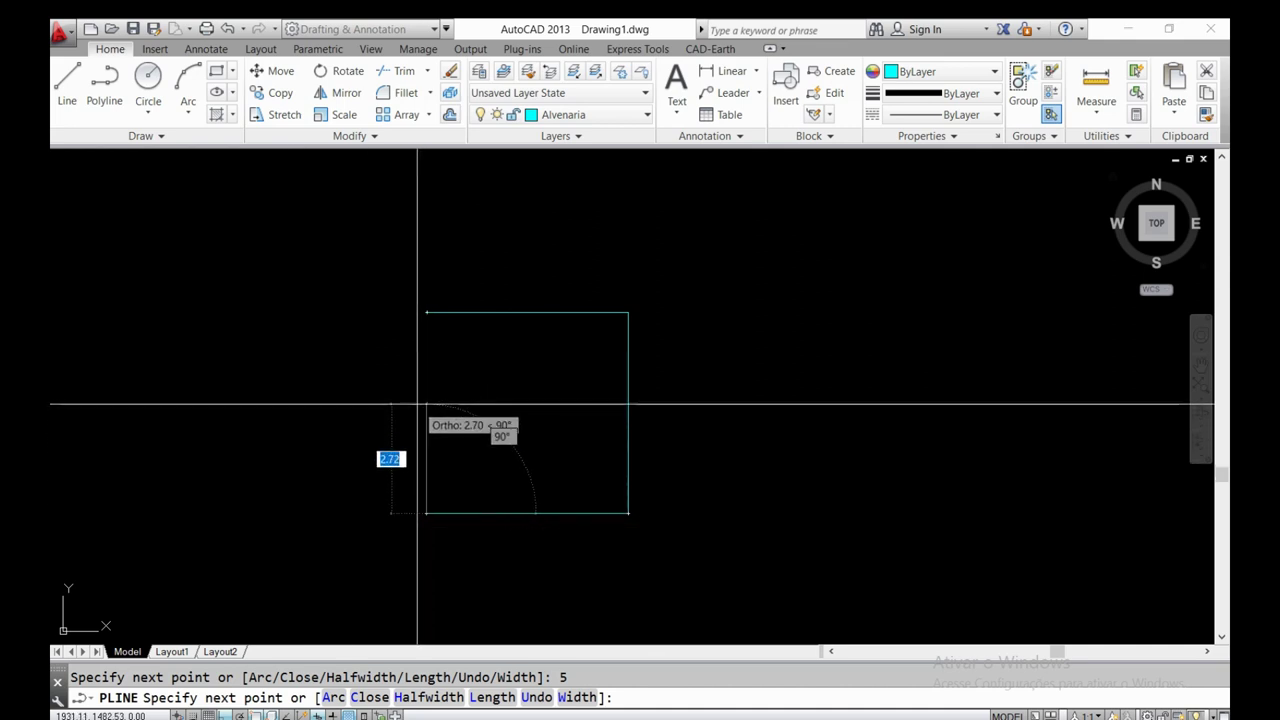
{"action": "scroll", "coordinate": [420, 398], "scroll_direction": "up", "scroll_amount": 4}
{"action": "scroll", "coordinate": [420, 393], "scroll_direction": "down", "scroll_amount": 2}
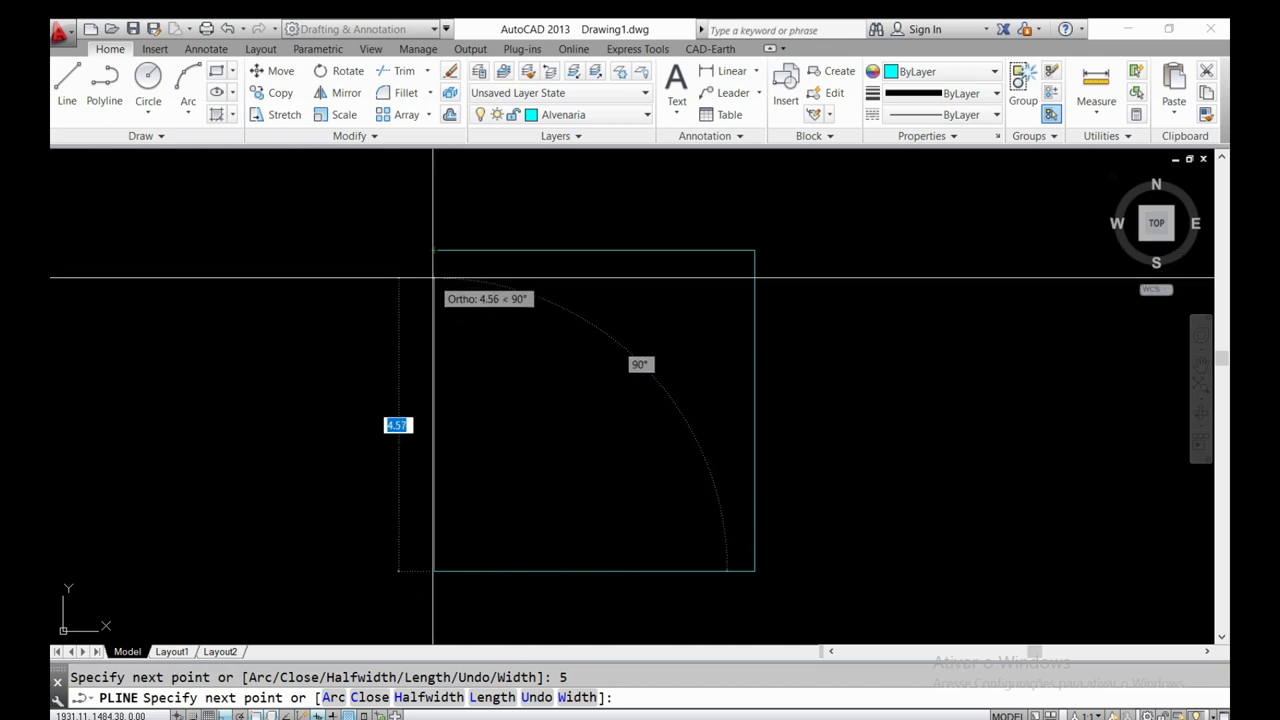
{"action": "scroll", "coordinate": [434, 246], "scroll_direction": "up", "scroll_amount": 2}
{"action": "scroll", "coordinate": [434, 243], "scroll_direction": "up", "scroll_amount": 1}
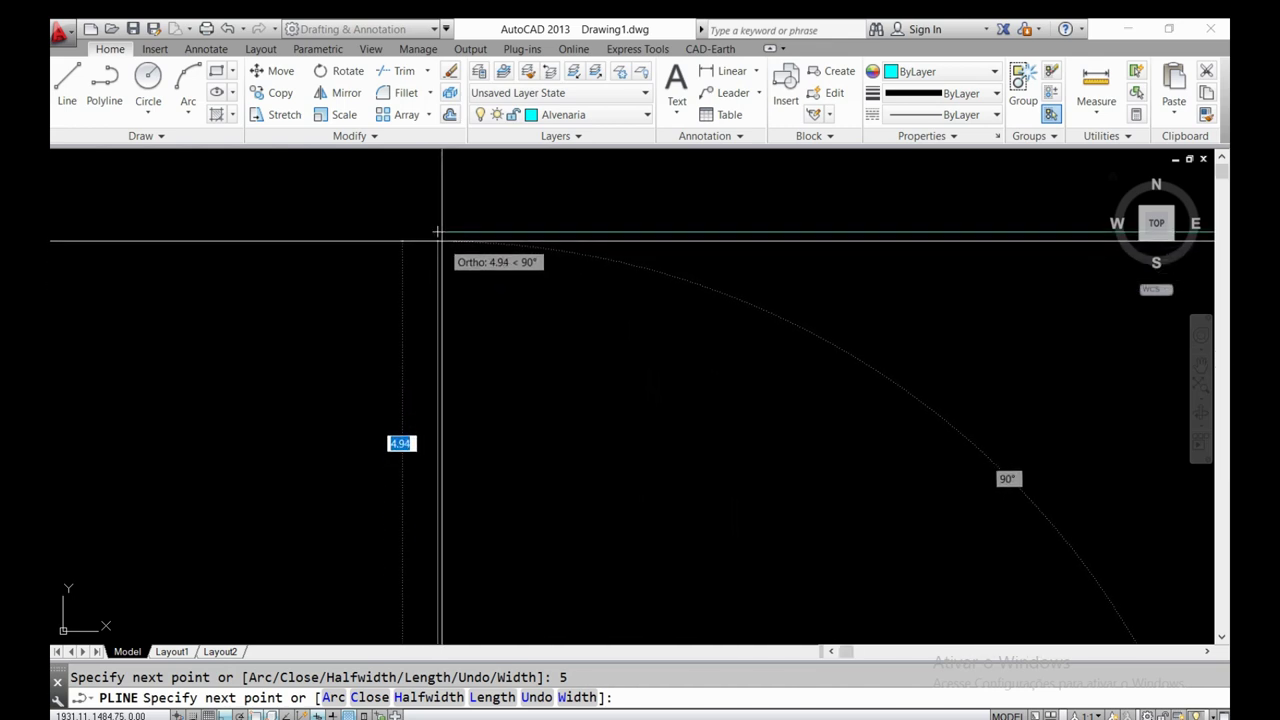
{"action": "type", "text": "5"}
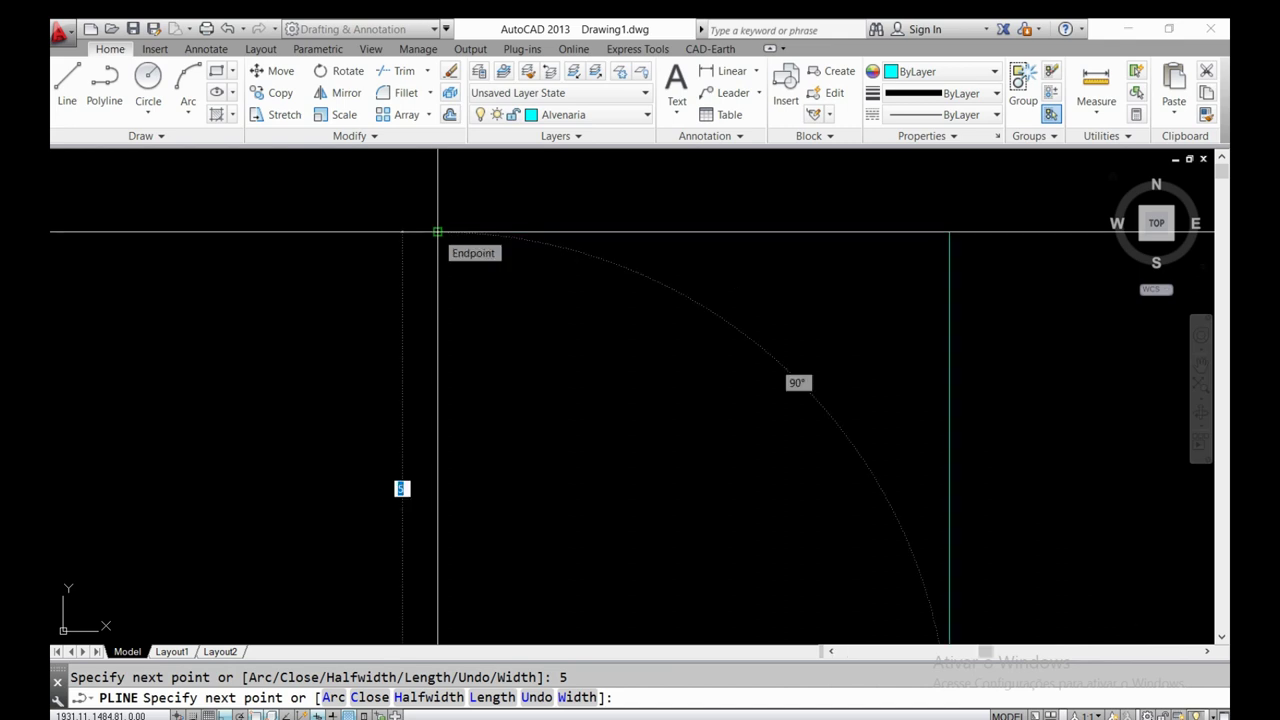
{"action": "scroll", "coordinate": [437, 232], "scroll_direction": "down", "scroll_amount": 1}
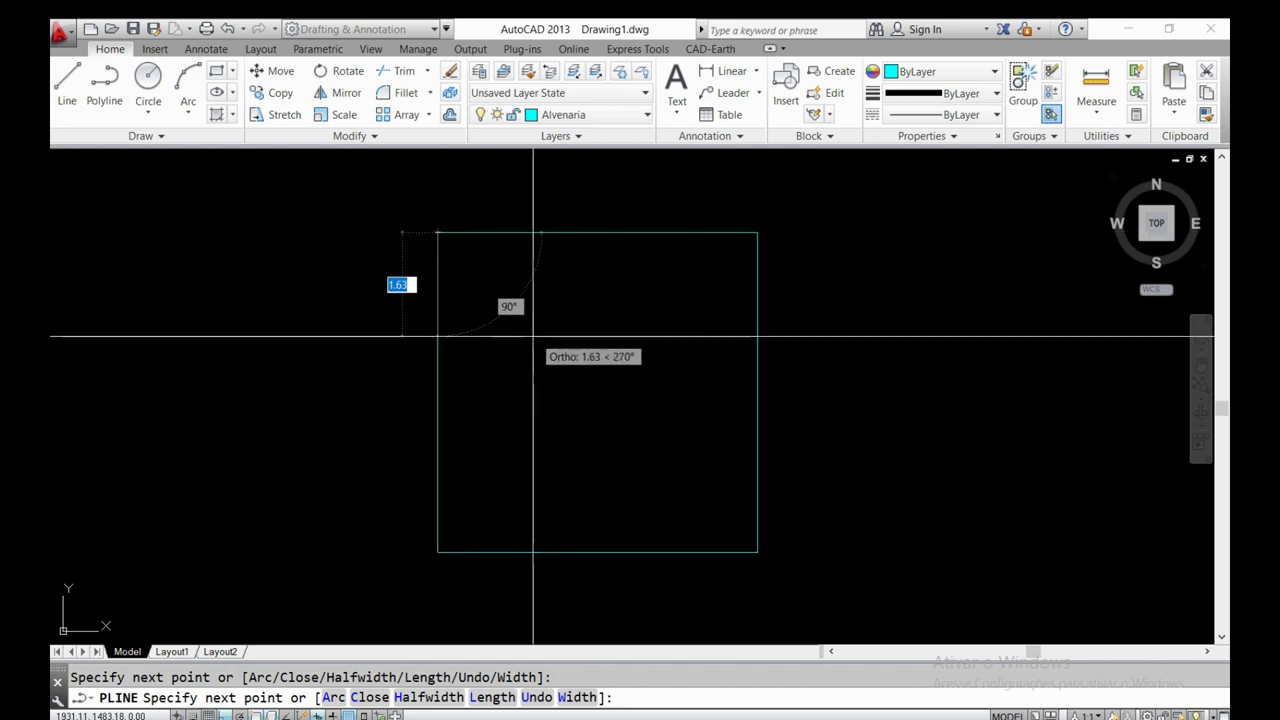
{"action": "key", "text": "Escape"}
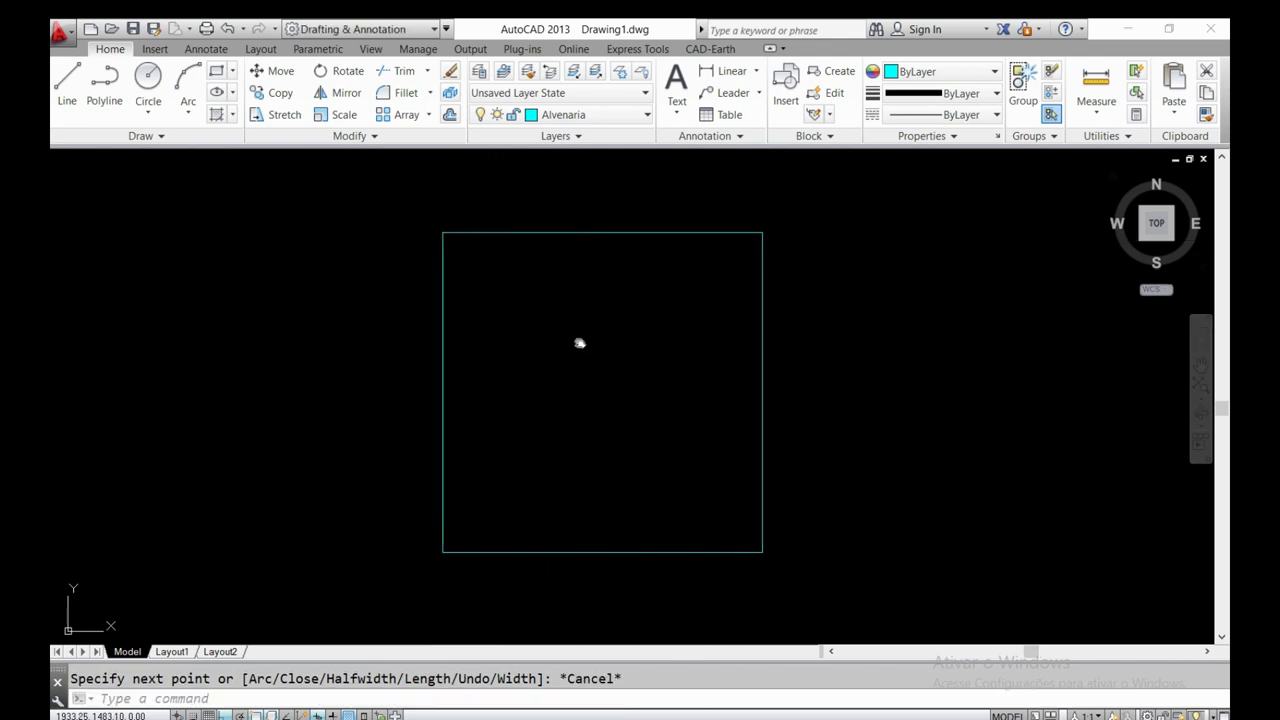
{"action": "middle_click_drag", "start_coordinate": [552, 340], "coordinate": [583, 345]}
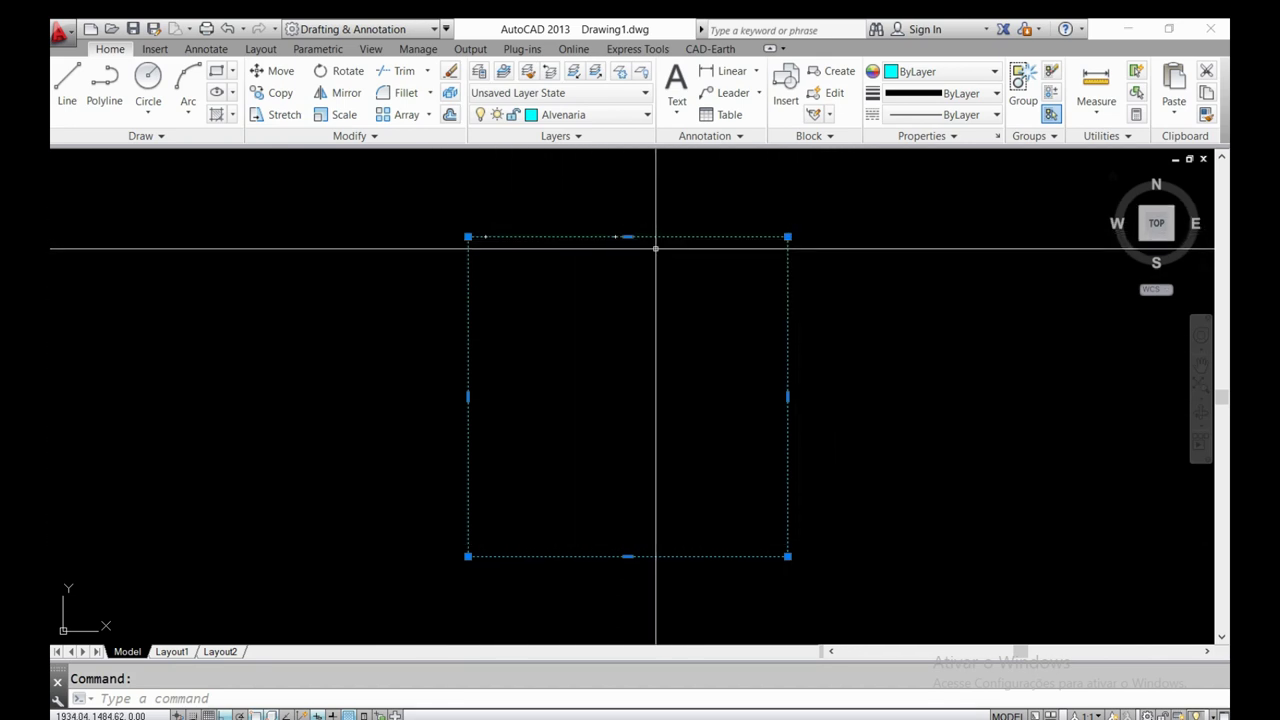
{"action": "key", "text": "Escape"}
{"action": "left_click", "coordinate": [656, 236]}
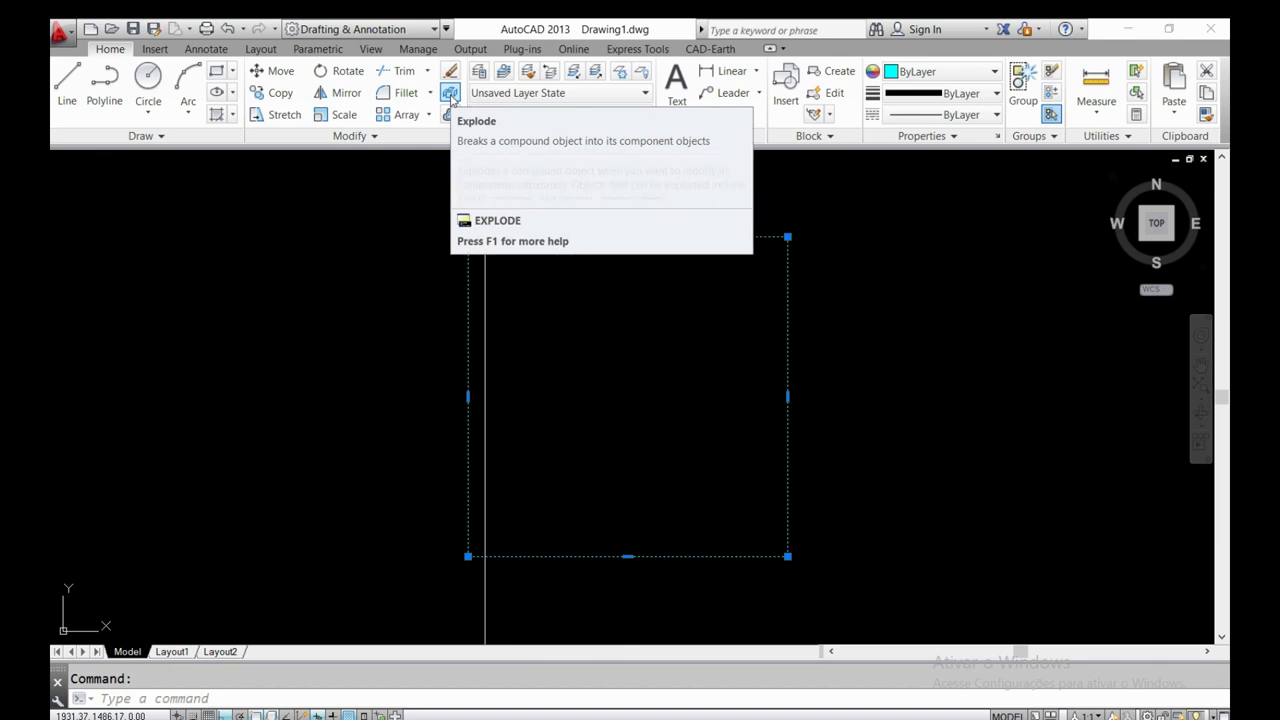
{"action": "mouse_move", "coordinate": [450, 93]}
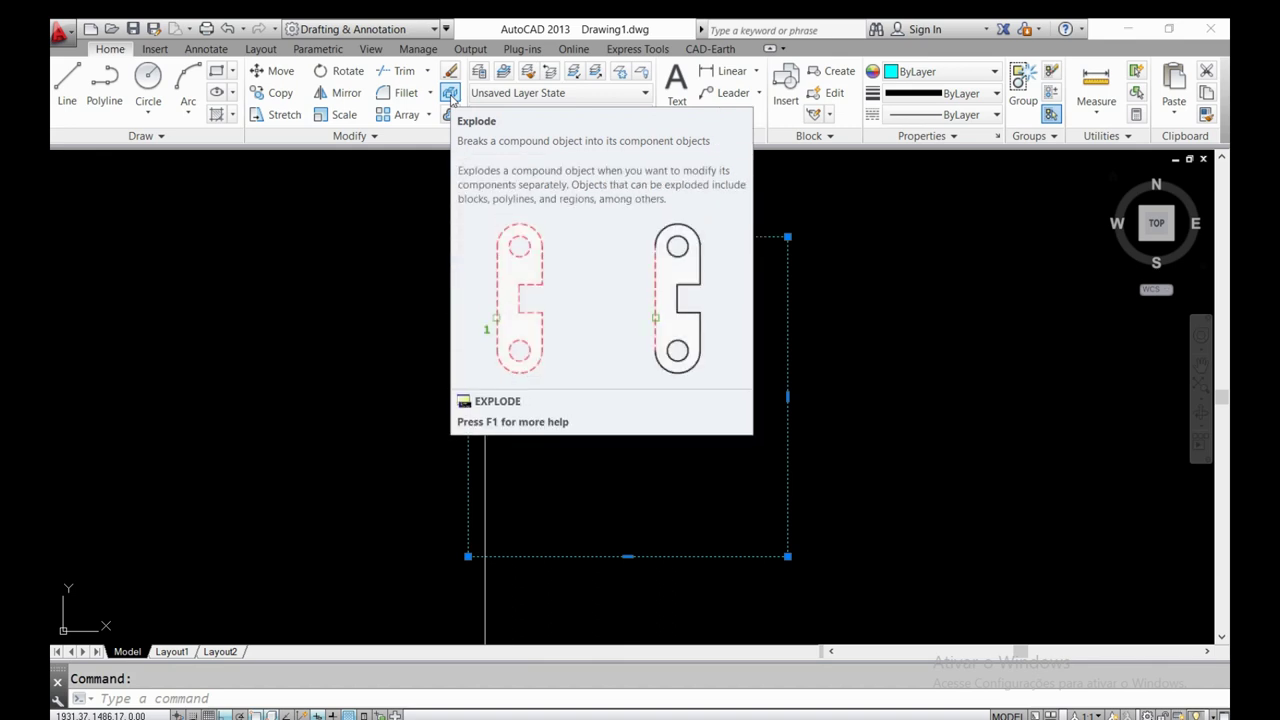
- Explode the square polyline with the Modify panel's Explode tool
{"action": "key", "text": "Escape"}
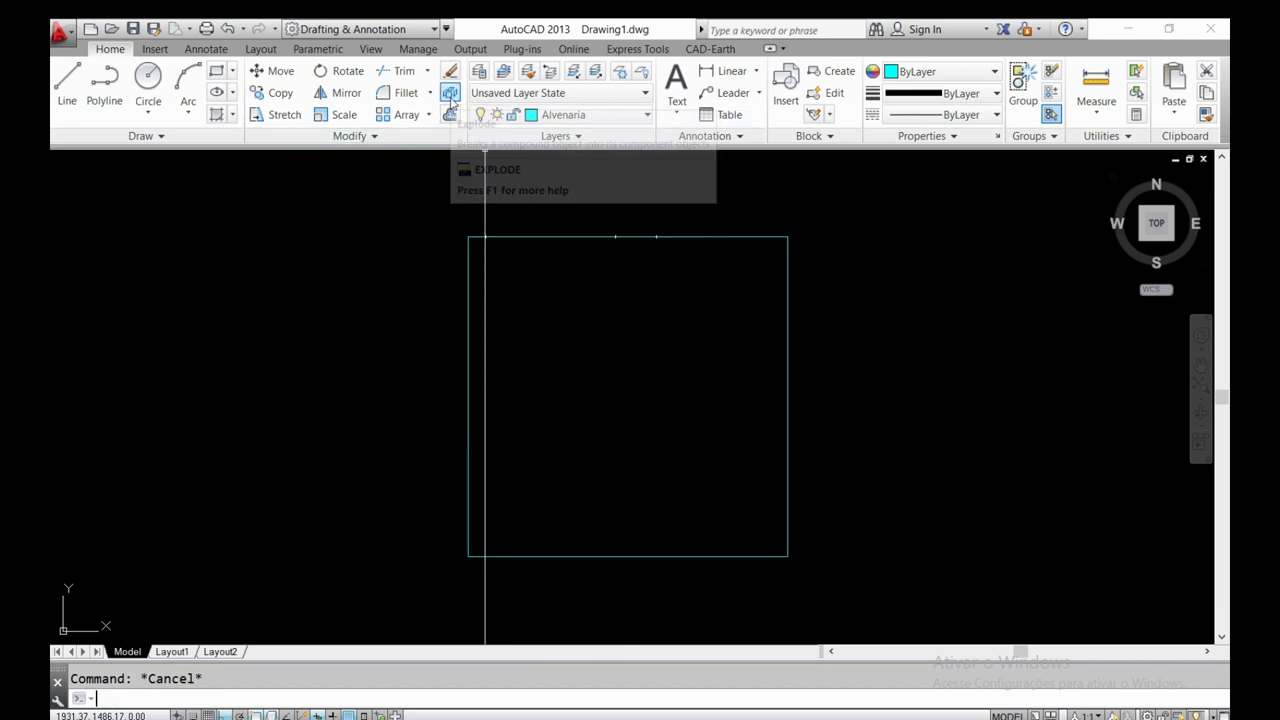
{"action": "left_click", "coordinate": [451, 95]}
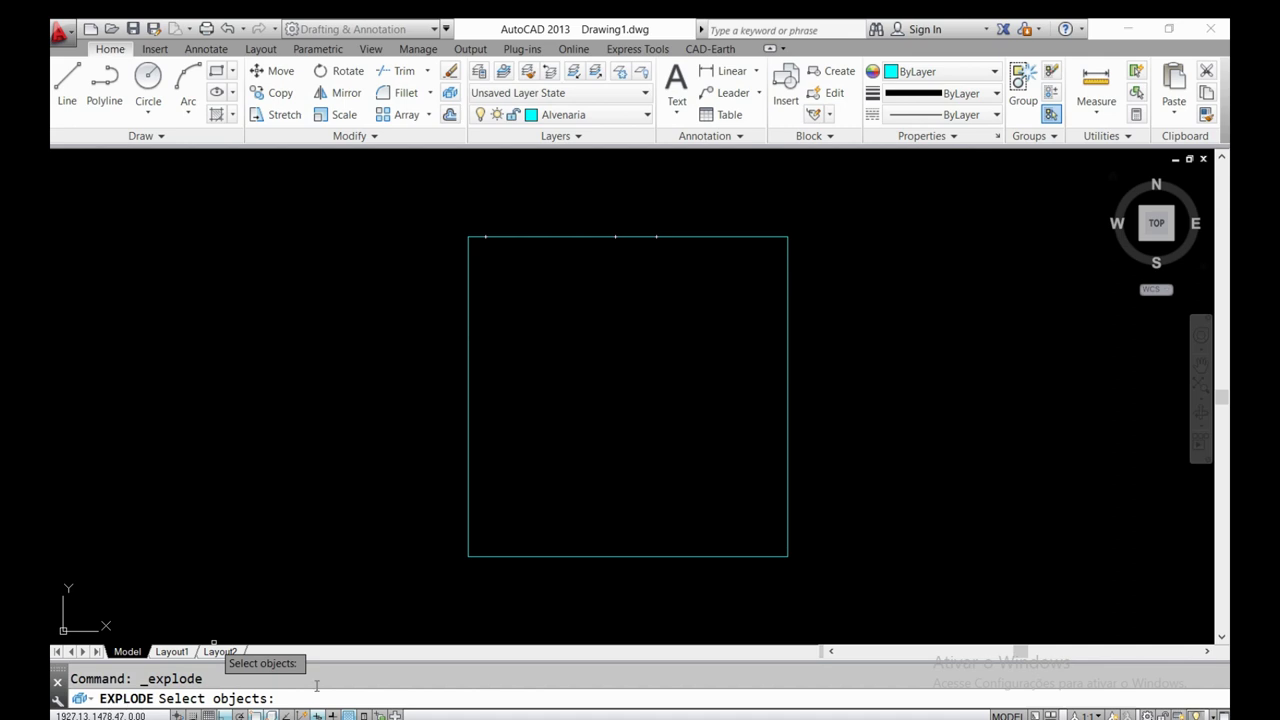
{"action": "left_click", "coordinate": [576, 236]}
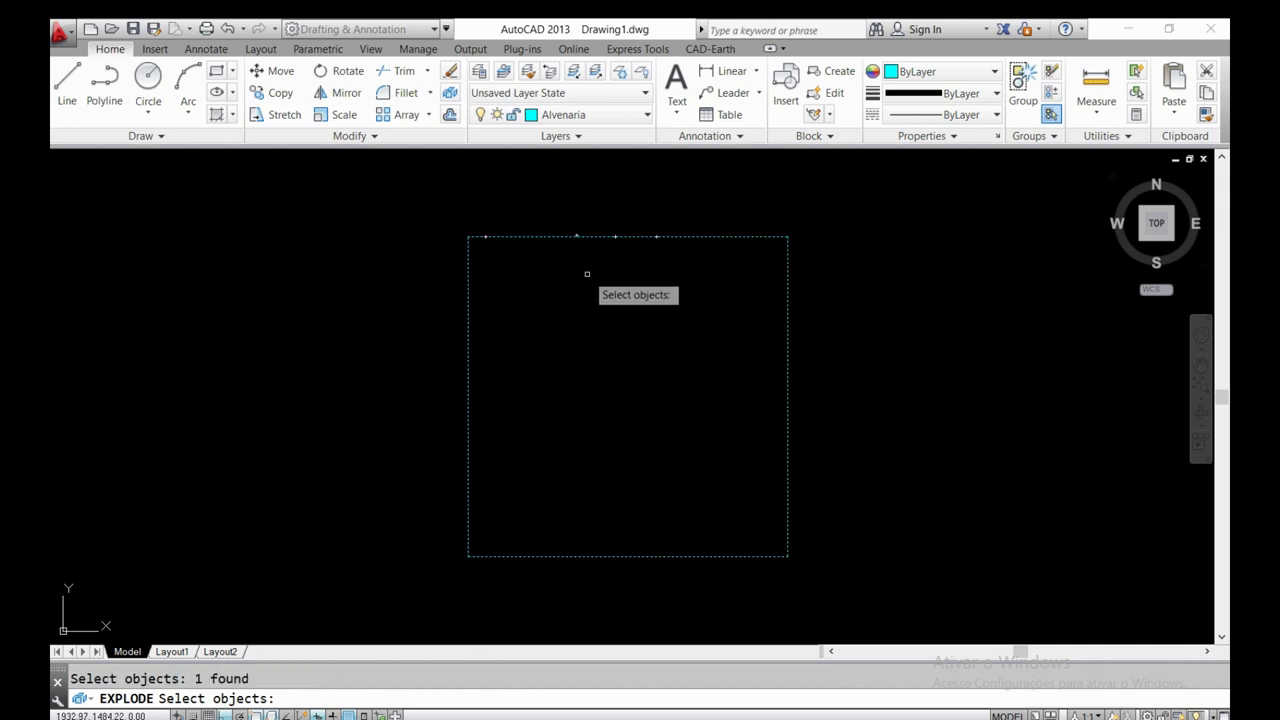
{"action": "key", "text": "Return"}
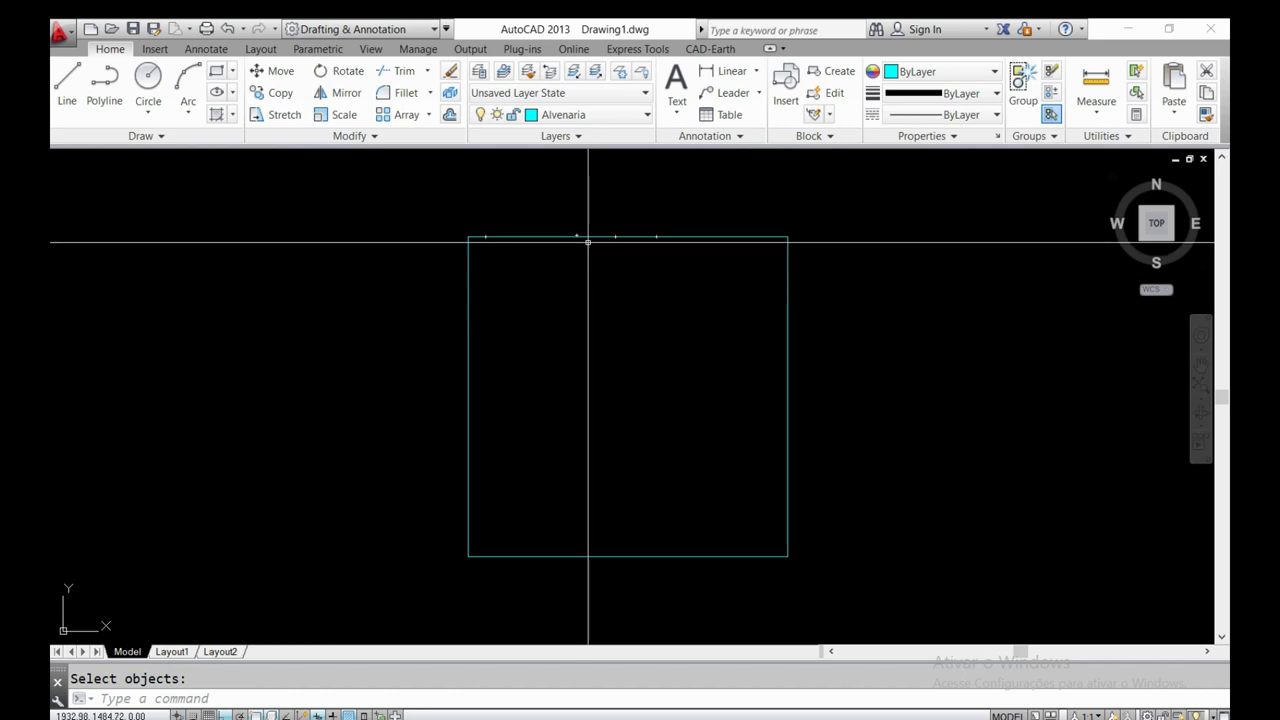
- Select the top, left, right and bottom edges to confirm they are separate lines
{"action": "left_click", "coordinate": [592, 236]}
{"action": "left_click", "coordinate": [468, 310]}
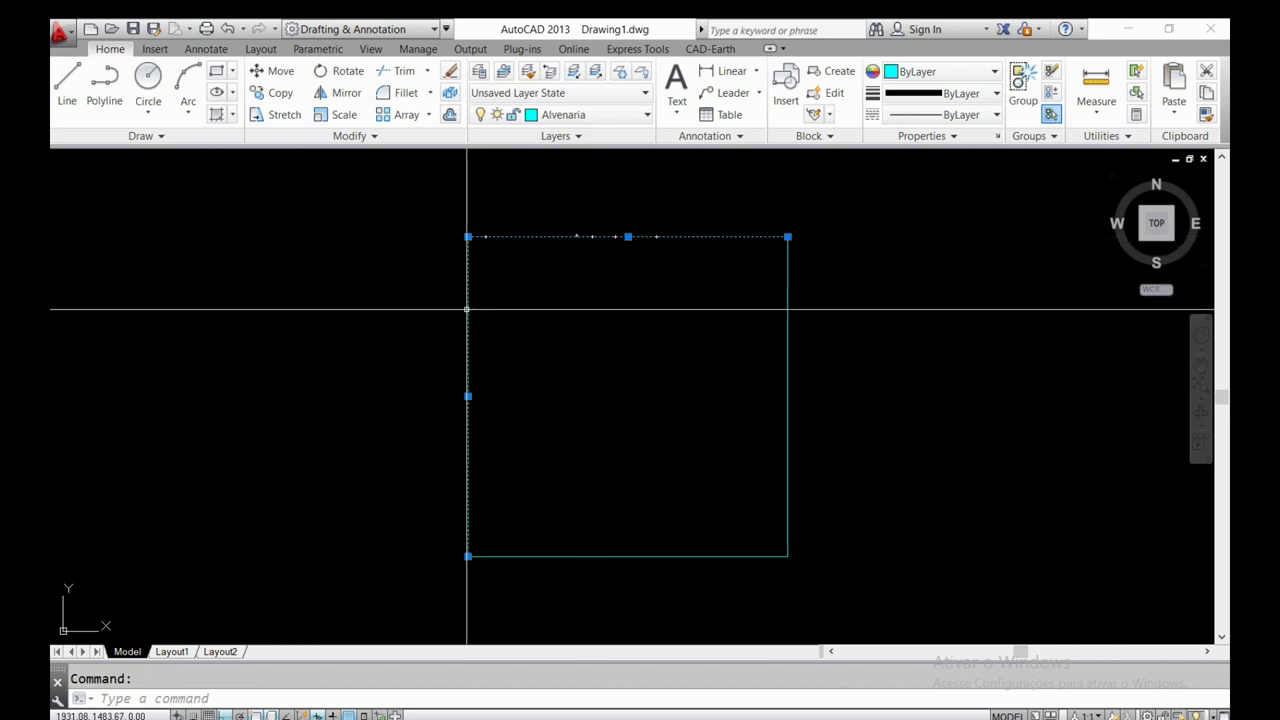
{"action": "left_click", "coordinate": [788, 443]}
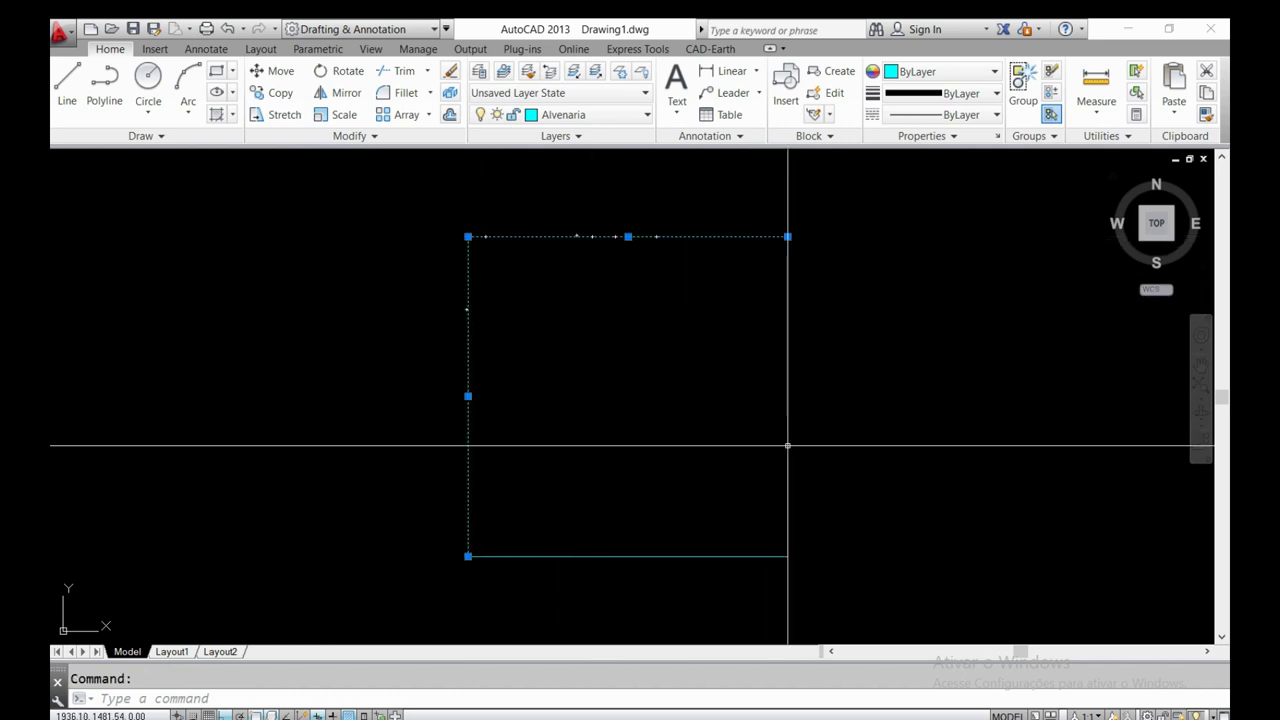
{"action": "left_click", "coordinate": [669, 556]}
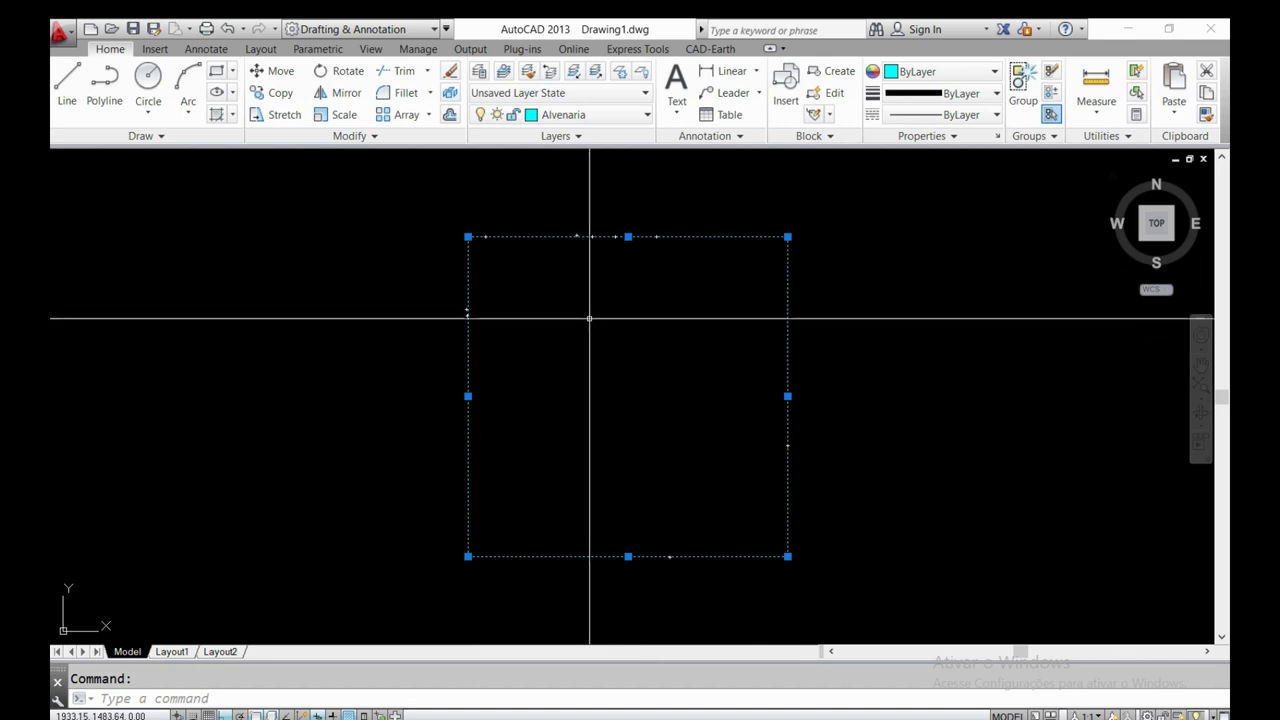
{"action": "key", "text": "Escape"}
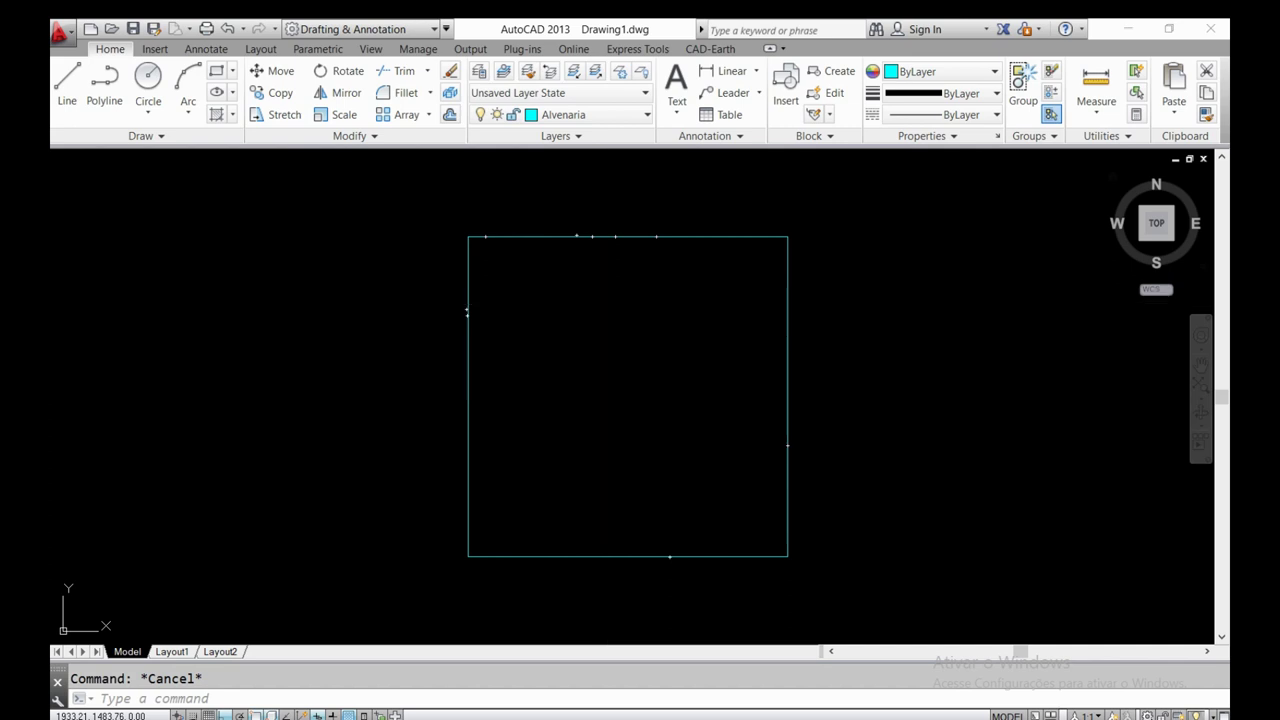
- Recentre the square, start OFFSET with O, and switch to the kitnet exercise PDF
{"action": "middle_click", "coordinate": [603, 304]}
{"action": "middle_click", "coordinate": [603, 304]}
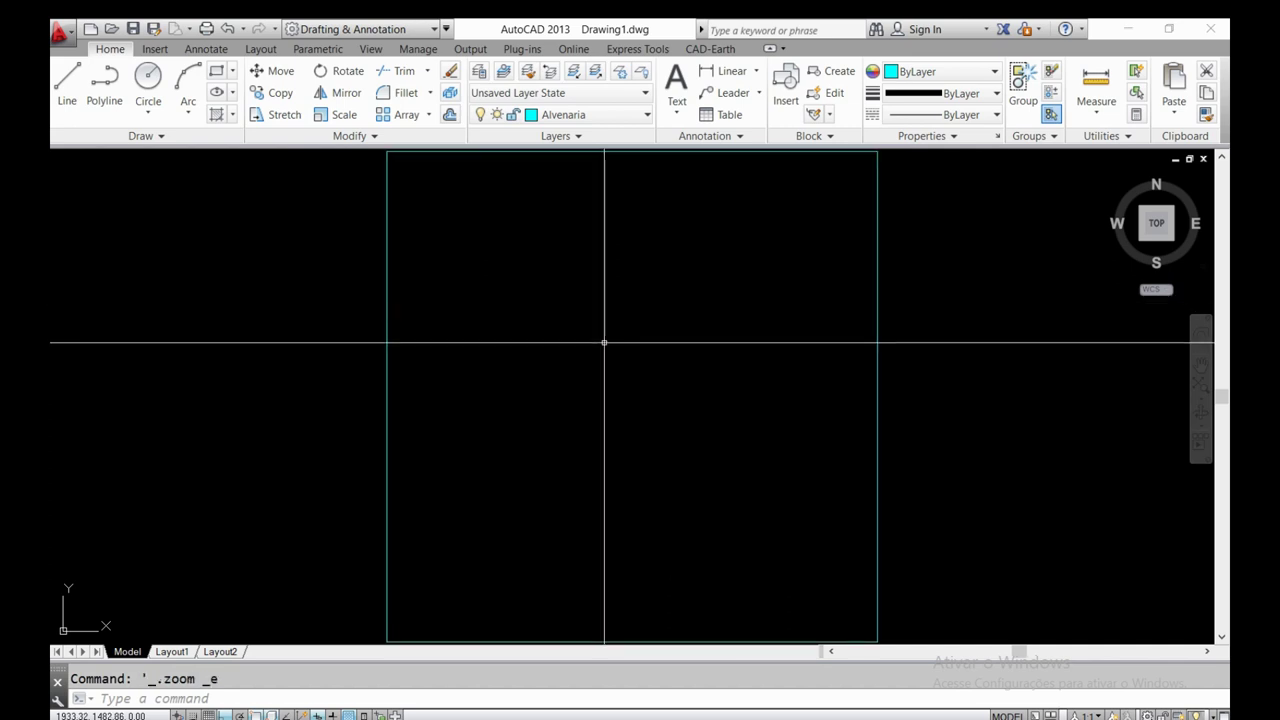
{"action": "scroll", "coordinate": [620, 358], "scroll_direction": "down", "scroll_amount": 2}
{"action": "scroll", "coordinate": [628, 368], "scroll_direction": "up", "scroll_amount": 2}
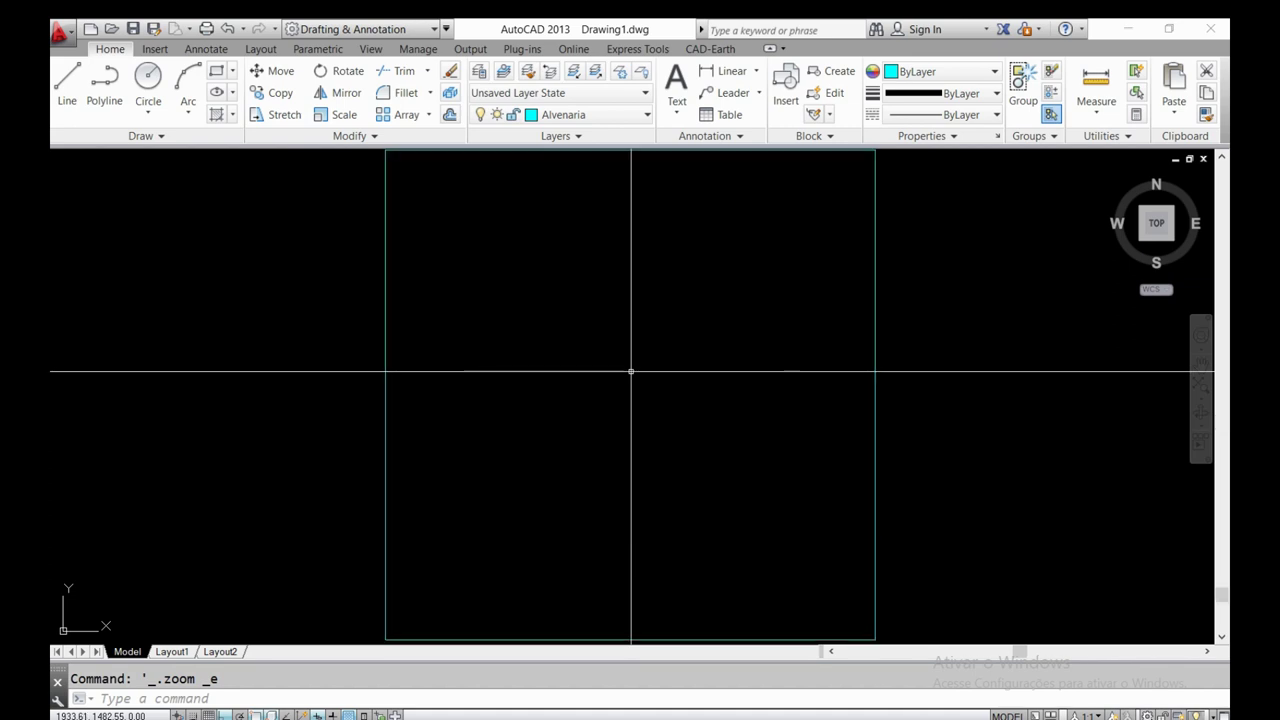
{"action": "mouse_move", "coordinate": [452, 250]}
{"action": "middle_mouse_down"}
{"action": "mouse_move", "coordinate": [463, 291]}
{"action": "mouse_move", "coordinate": [510, 317]}
{"action": "middle_mouse_up"}
{"action": "scroll", "coordinate": [483, 231], "scroll_direction": "down", "scroll_amount": 2}
{"action": "scroll", "coordinate": [520, 346], "scroll_direction": "up", "scroll_amount": 2}
{"action": "scroll", "coordinate": [509, 314], "scroll_direction": "down", "scroll_amount": 1}
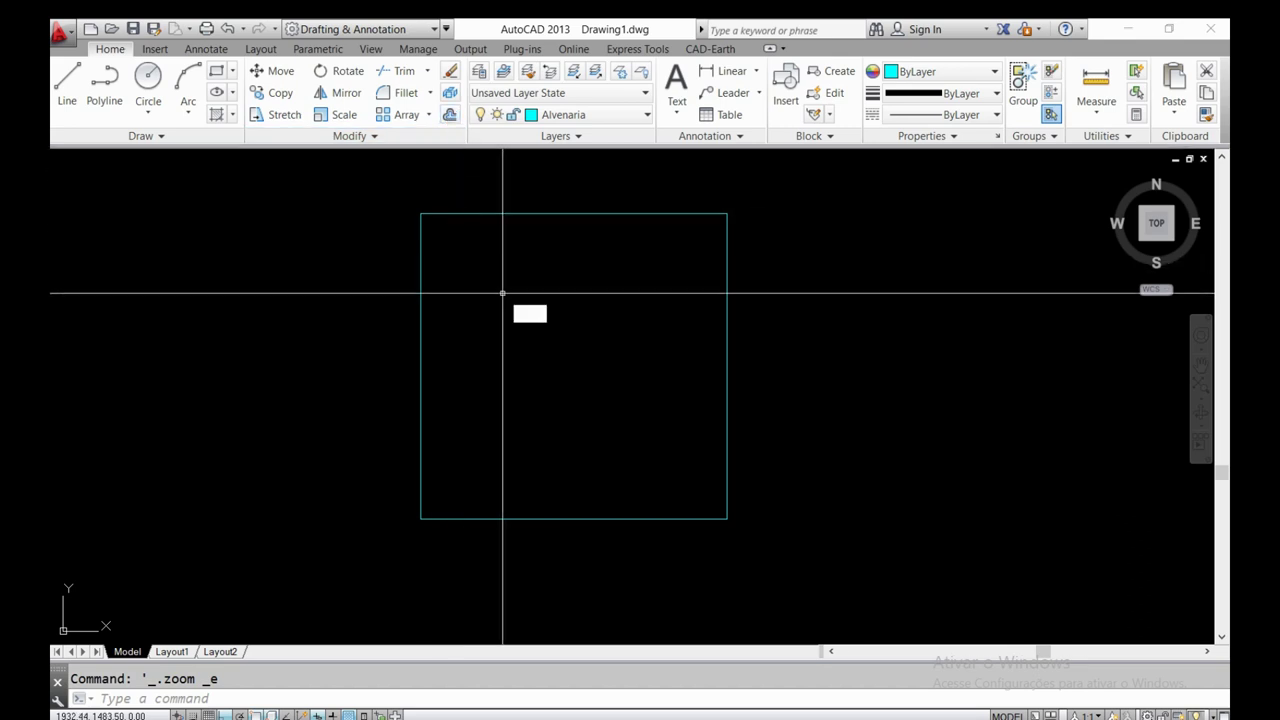
{"action": "type", "text": "o"}
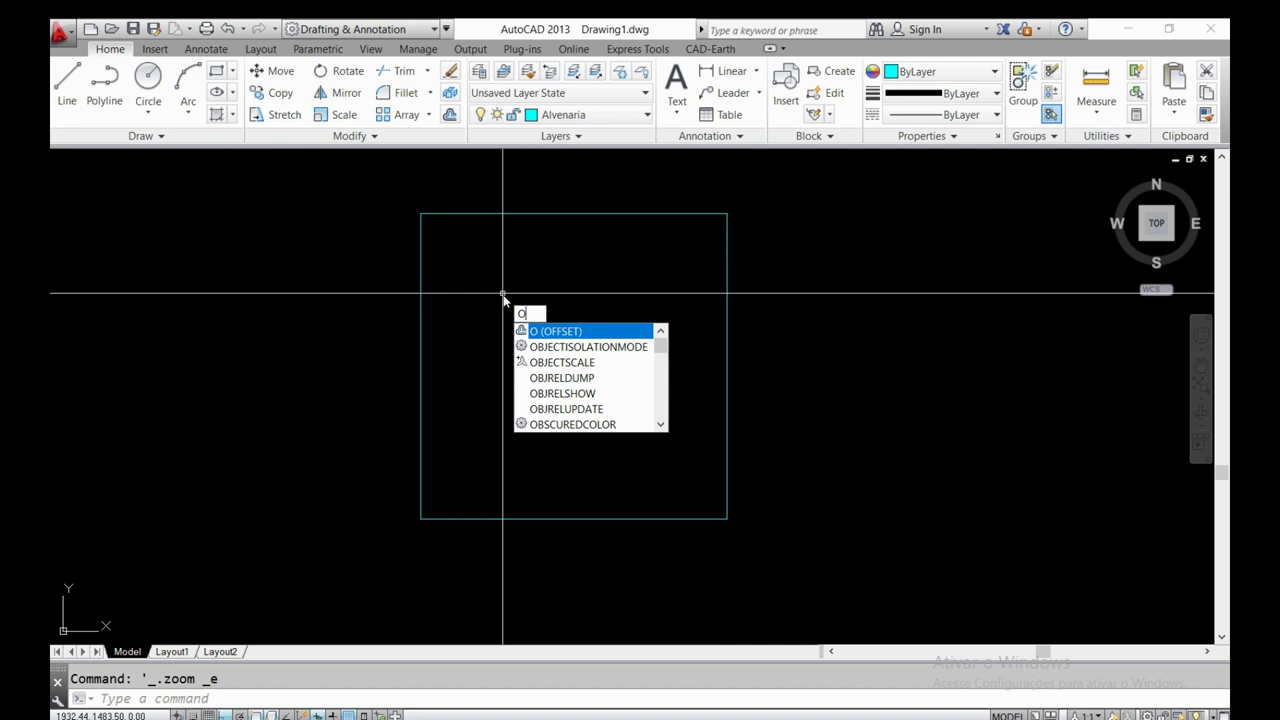
{"action": "key", "text": "Return"}
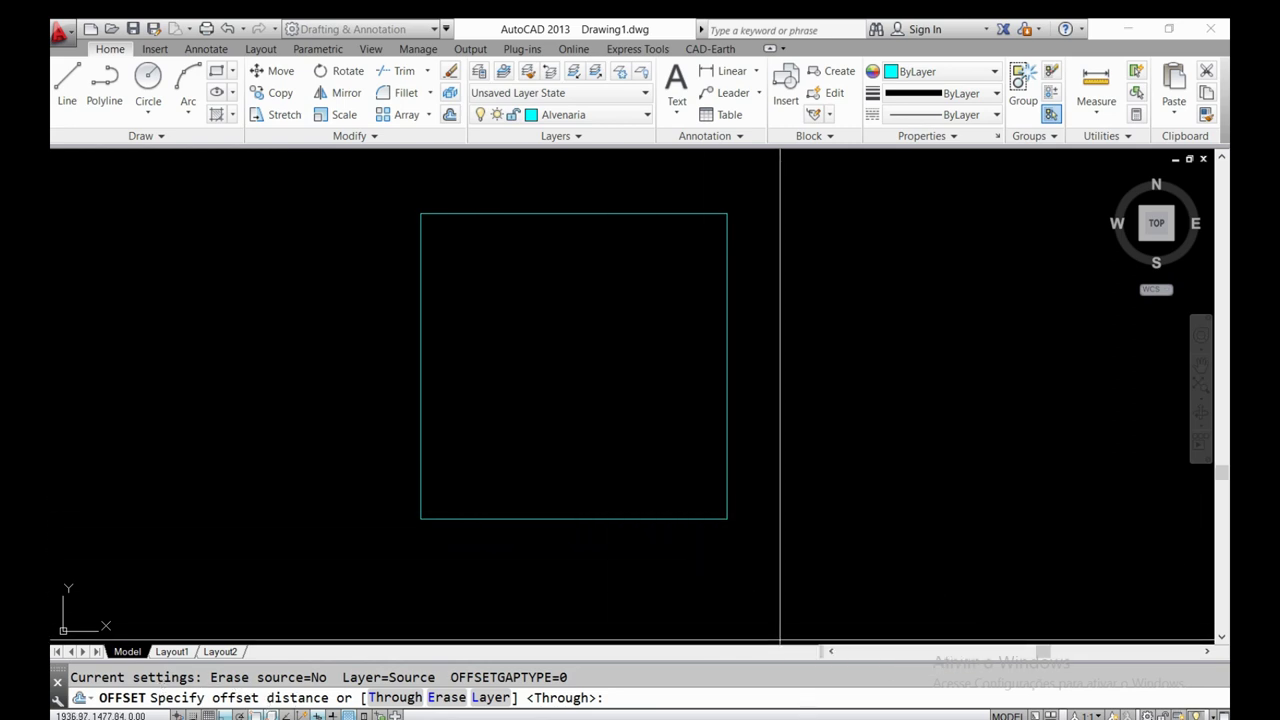
{"action": "key", "text": "alt+Tab"}
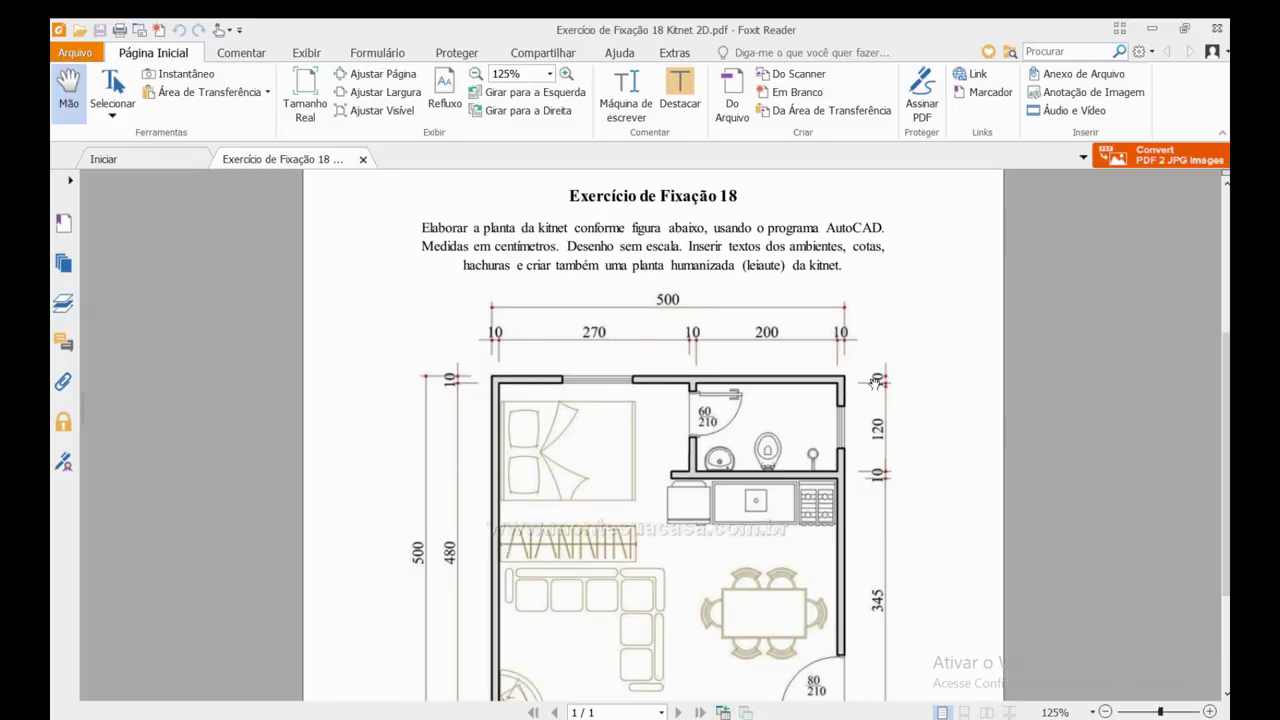
- Minimize the exercise PDF in Foxit Reader to return to AutoCAD
{"action": "left_click", "coordinate": [1142, 25]}
{"action": "type", "text": "0.1"}
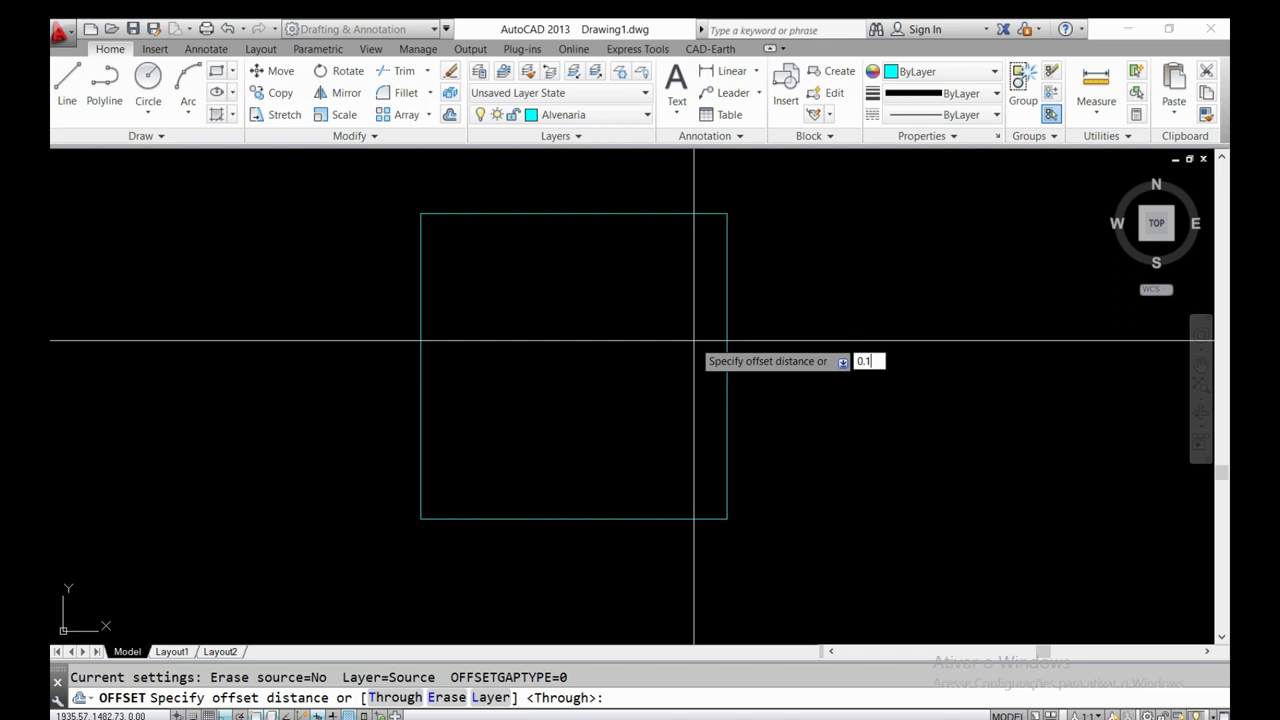
- Offset the top, right, bottom and left edges inward by 0.1 to form 10 cm walls
{"action": "key", "text": "Return"}
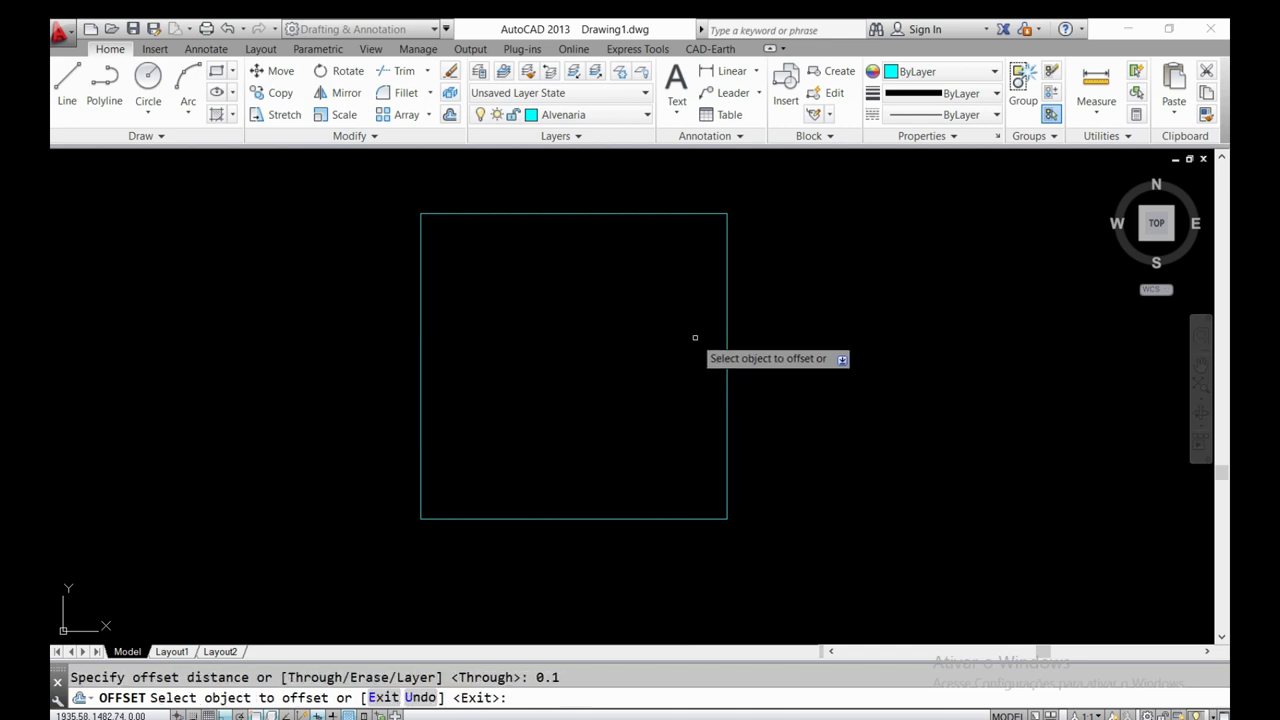
{"action": "scroll", "coordinate": [557, 240], "scroll_direction": "up", "scroll_amount": 1}
{"action": "scroll", "coordinate": [571, 229], "scroll_direction": "up", "scroll_amount": 1}
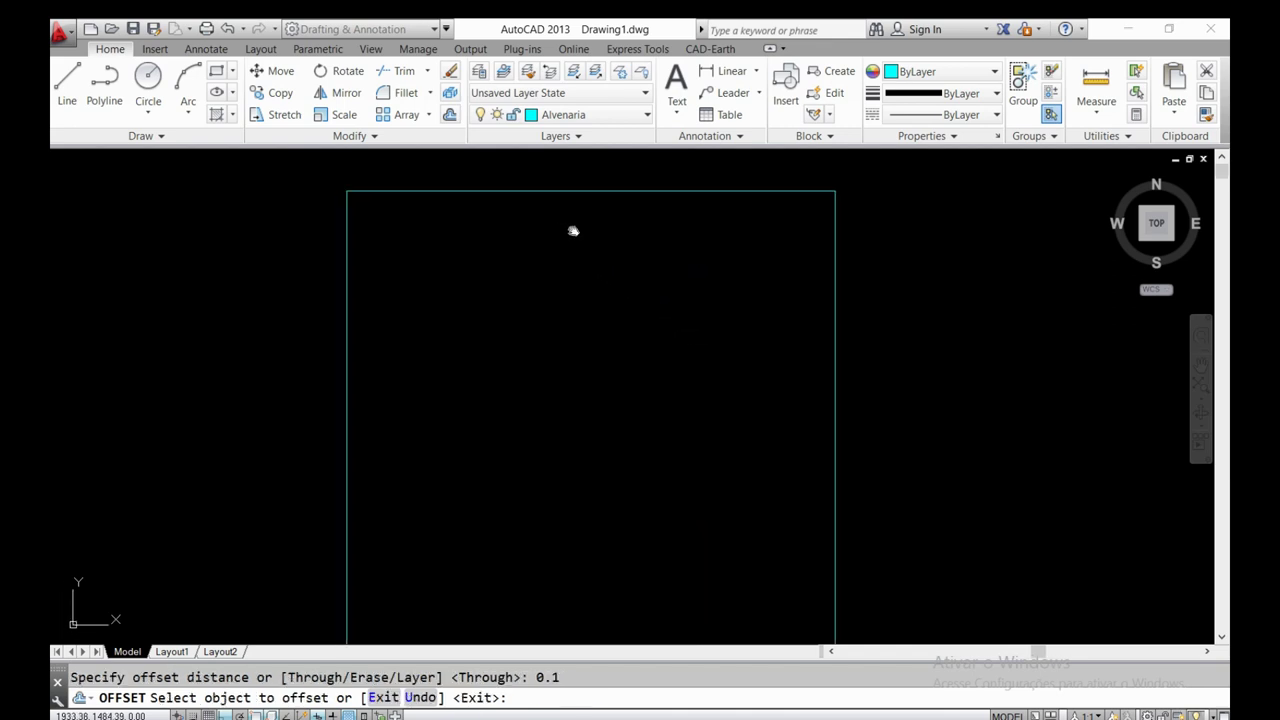
{"action": "left_click", "coordinate": [652, 180]}
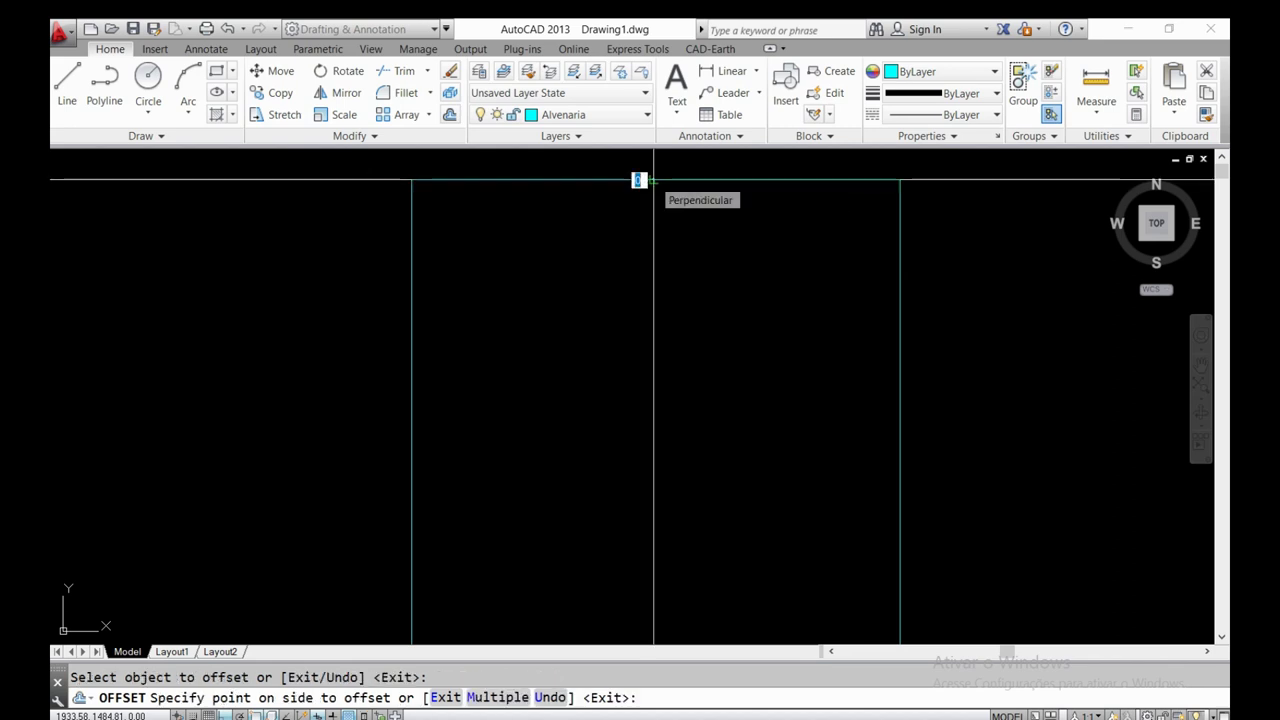
{"action": "left_click", "coordinate": [655, 230]}
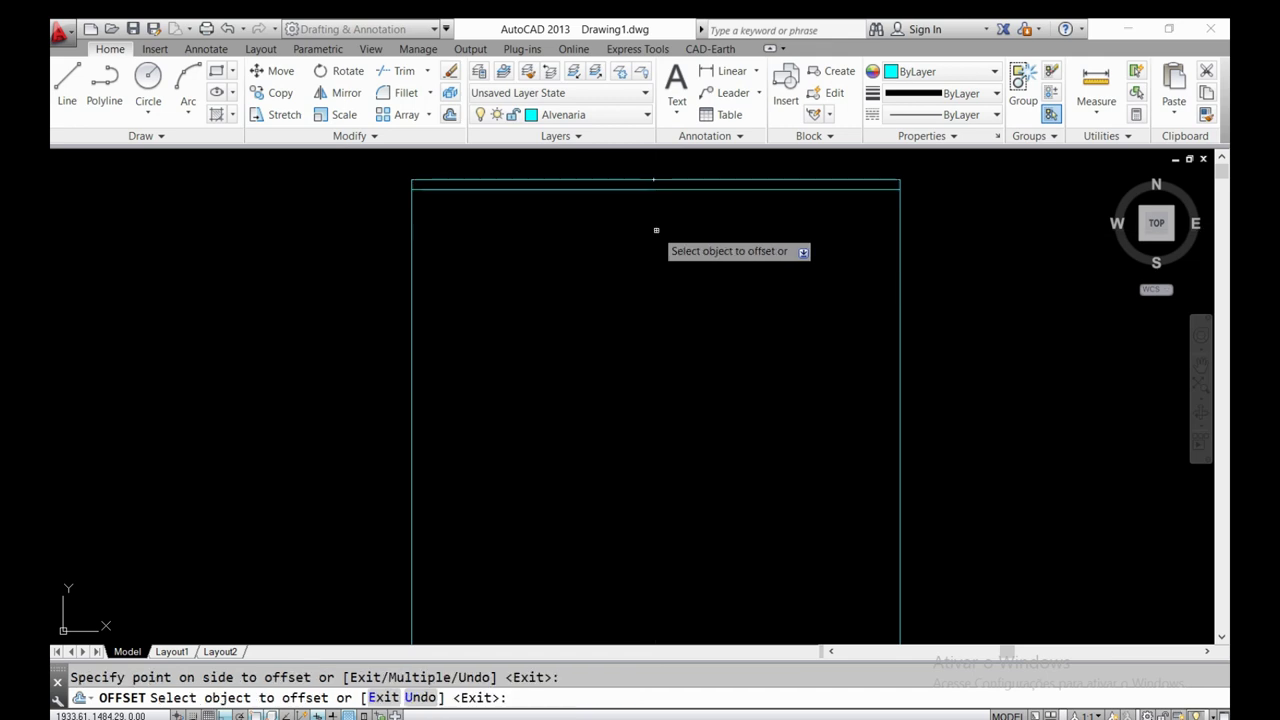
{"action": "left_click", "coordinate": [898, 298]}
{"action": "left_click", "coordinate": [837, 300]}
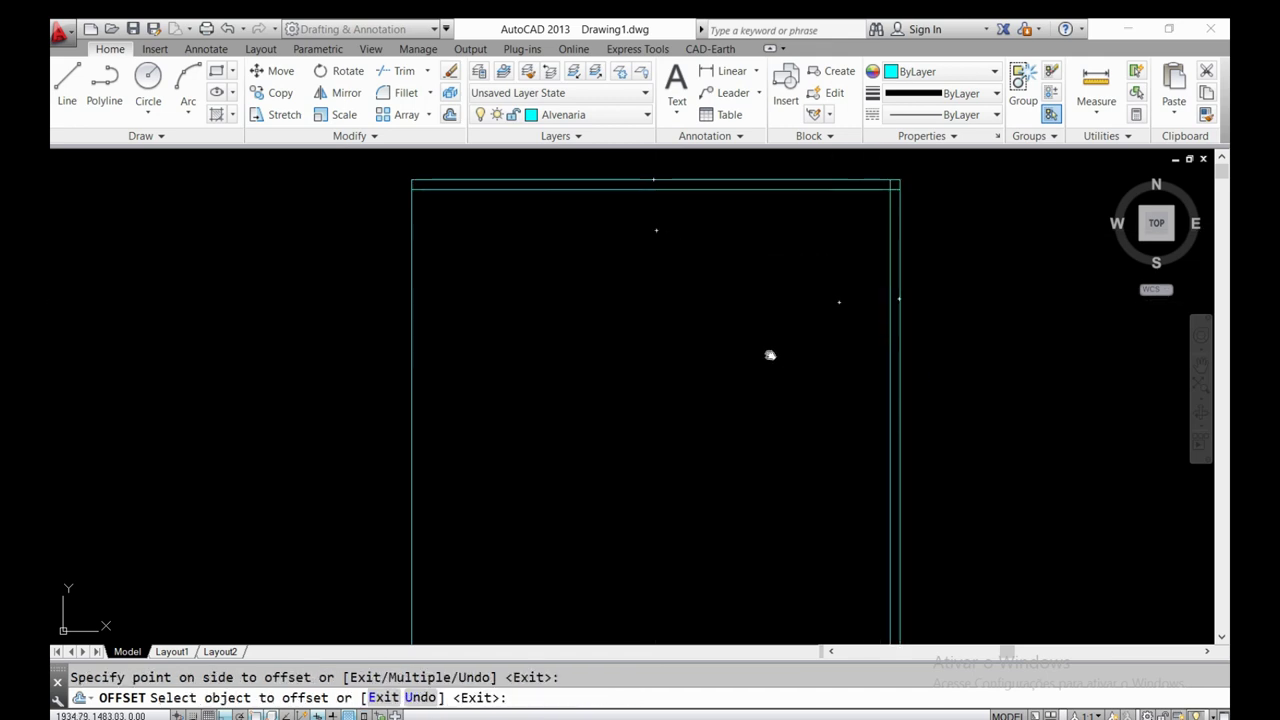
{"action": "middle_click_drag", "start_coordinate": [766, 354], "coordinate": [739, 385]}
{"action": "left_click", "coordinate": [631, 586]}
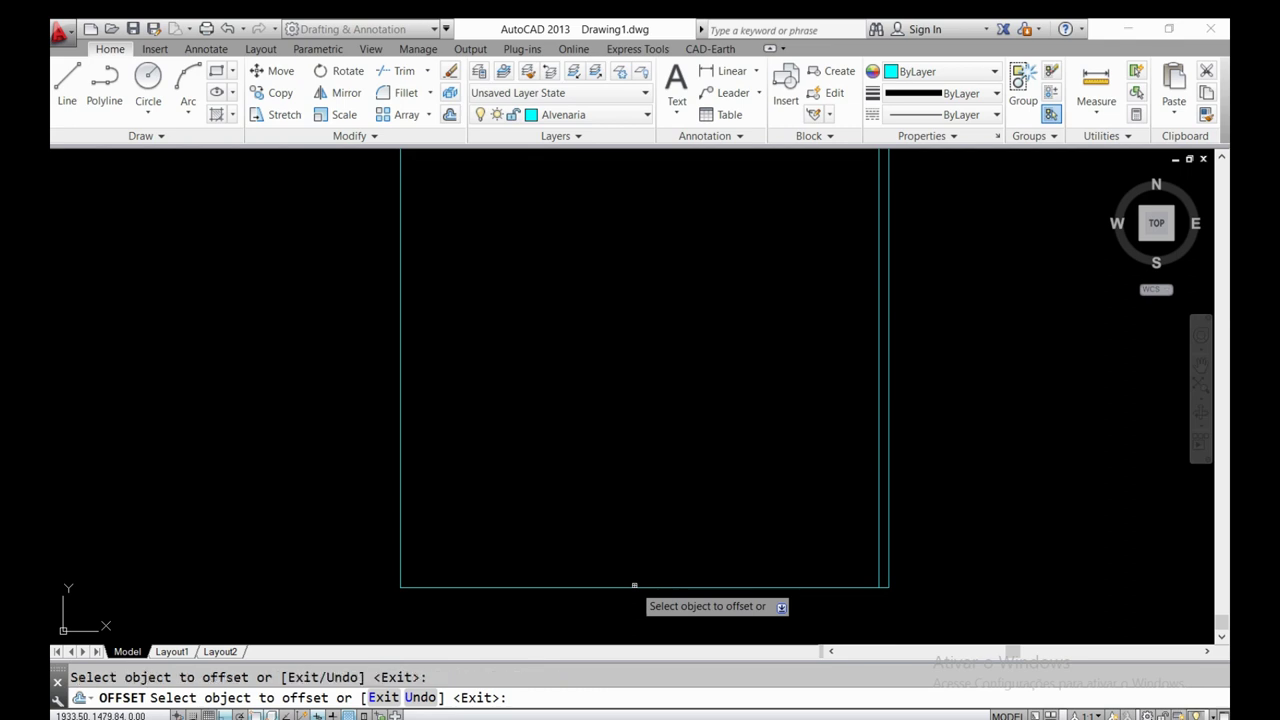
{"action": "left_click", "coordinate": [631, 586]}
{"action": "left_click", "coordinate": [631, 547]}
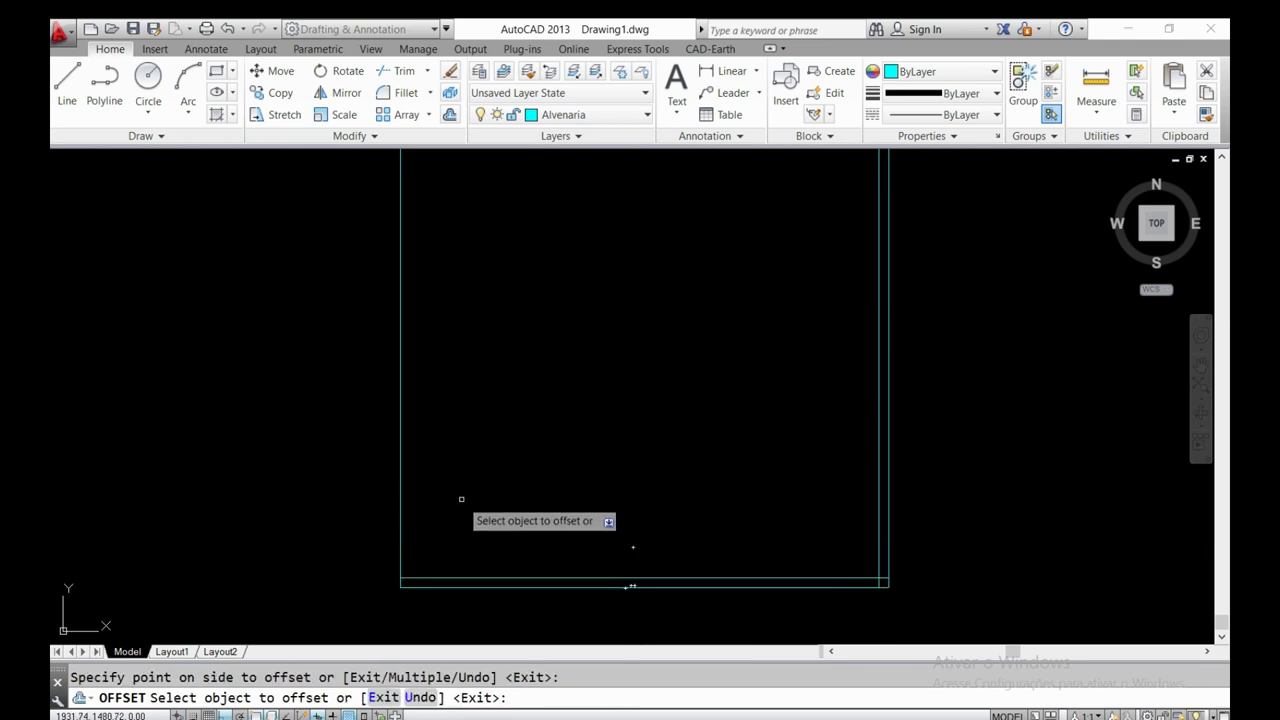
{"action": "left_click", "coordinate": [399, 498]}
{"action": "left_click", "coordinate": [457, 444]}
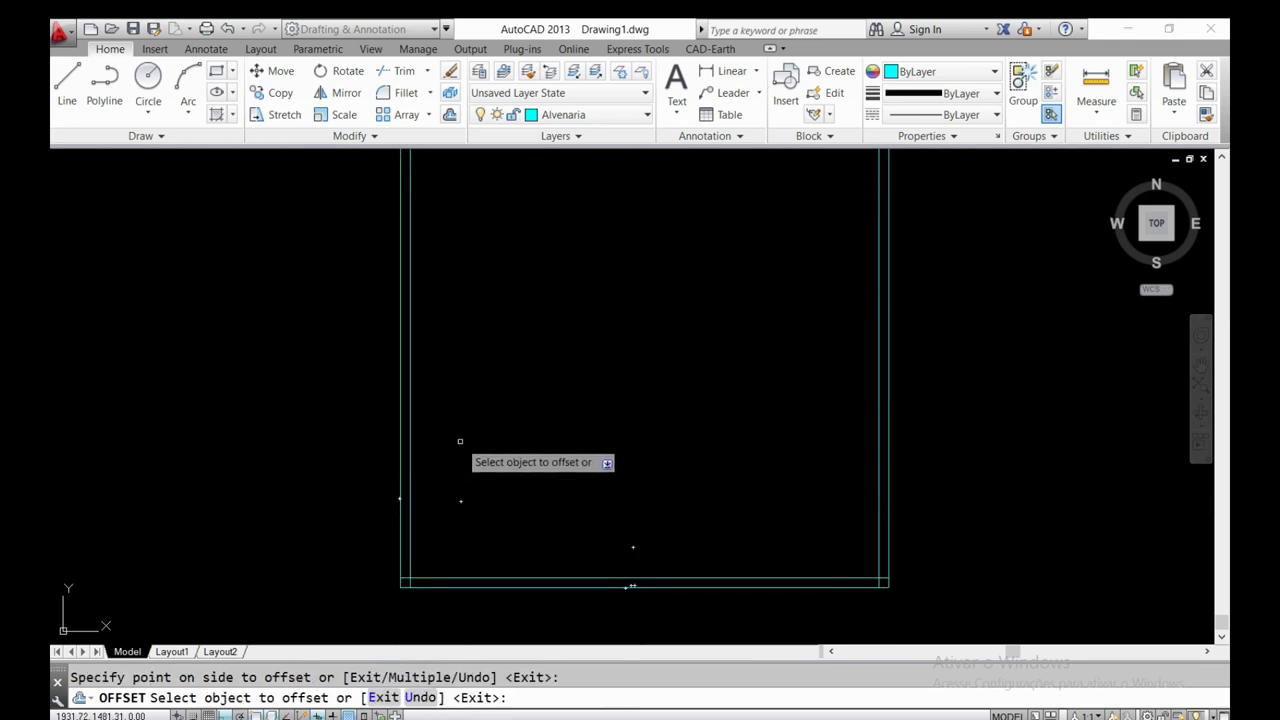
- Pan to recentre the doubled wall outline, then end the offset
{"action": "middle_click_drag", "start_coordinate": [509, 357], "coordinate": [523, 404]}
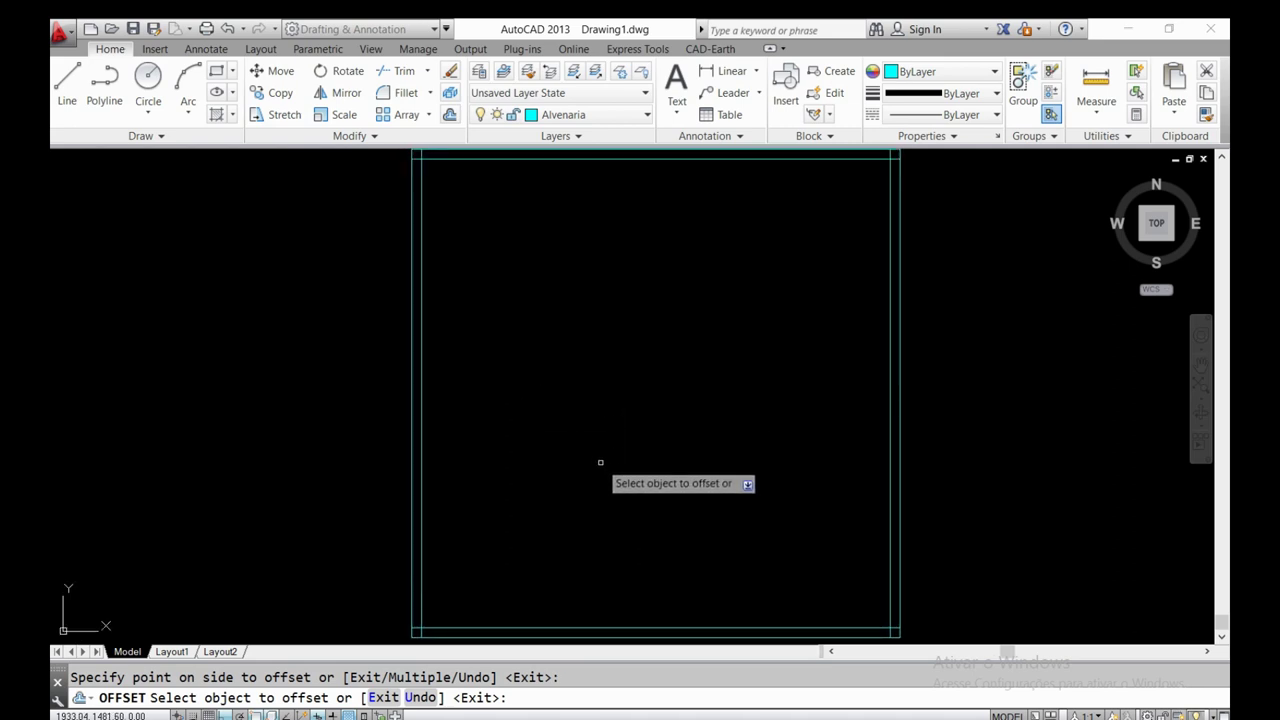
{"action": "mouse_move", "coordinate": [600, 462]}
{"action": "middle_mouse_down"}
{"action": "mouse_move", "coordinate": [669, 451]}
{"action": "mouse_move", "coordinate": [600, 443]}
{"action": "mouse_move", "coordinate": [611, 453]}
{"action": "mouse_move", "coordinate": [594, 426]}
{"action": "mouse_move", "coordinate": [616, 421]}
{"action": "middle_mouse_up"}
{"action": "right_click", "coordinate": [616, 421]}
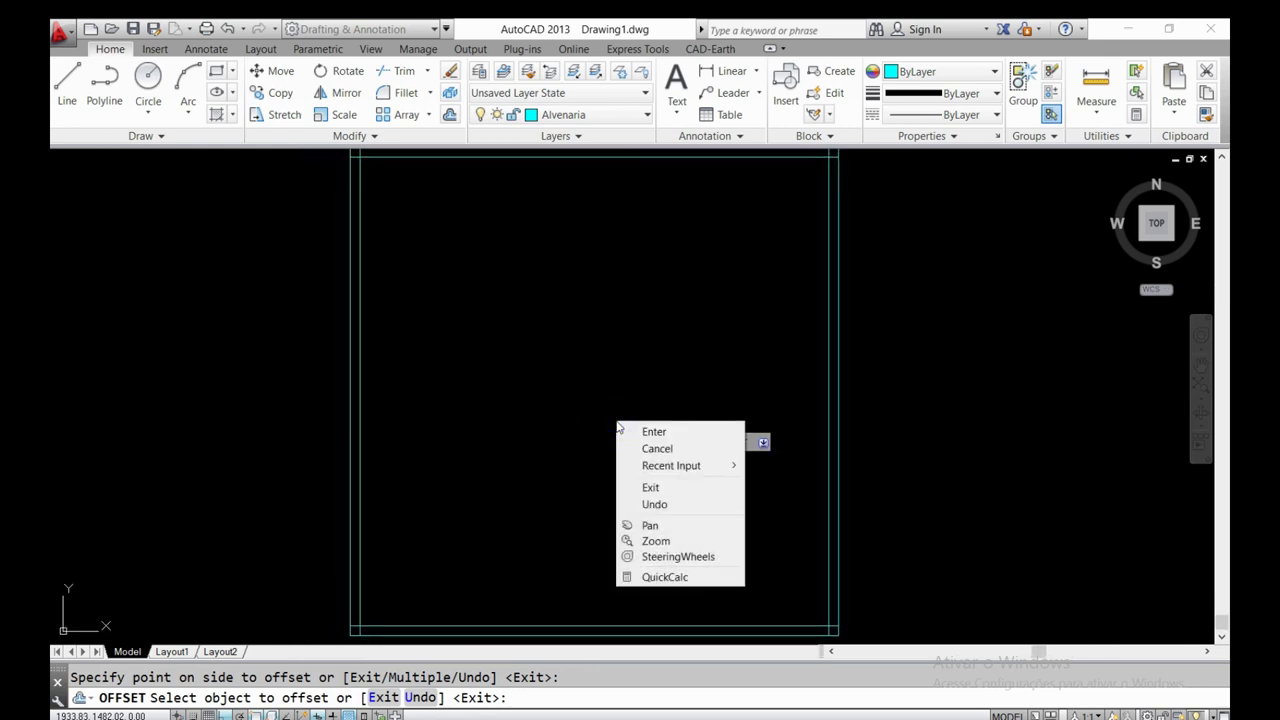
{"action": "right_click", "coordinate": [589, 406]}
{"action": "right_click", "coordinate": [589, 406]}
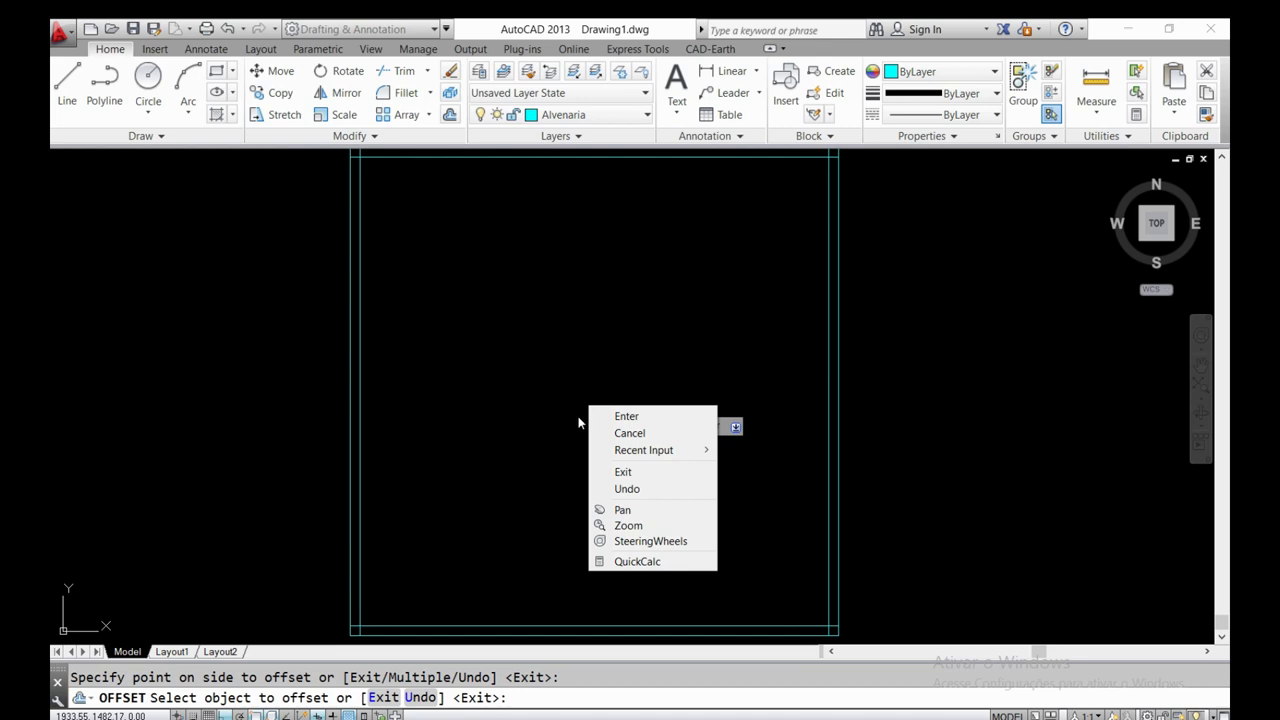
{"action": "left_click", "coordinate": [624, 511]}
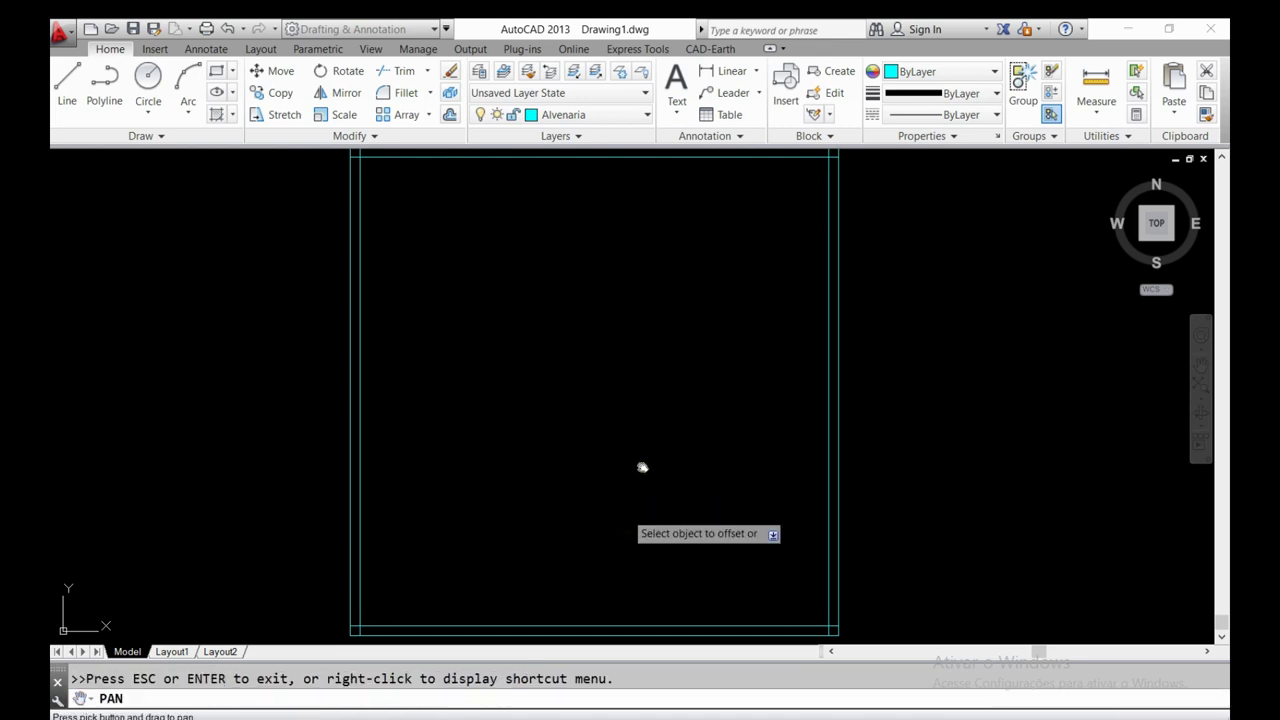
{"action": "mouse_move", "coordinate": [643, 466]}
{"action": "left_mouse_down"}
{"action": "mouse_move", "coordinate": [604, 431]}
{"action": "mouse_move", "coordinate": [545, 425]}
{"action": "left_mouse_up"}
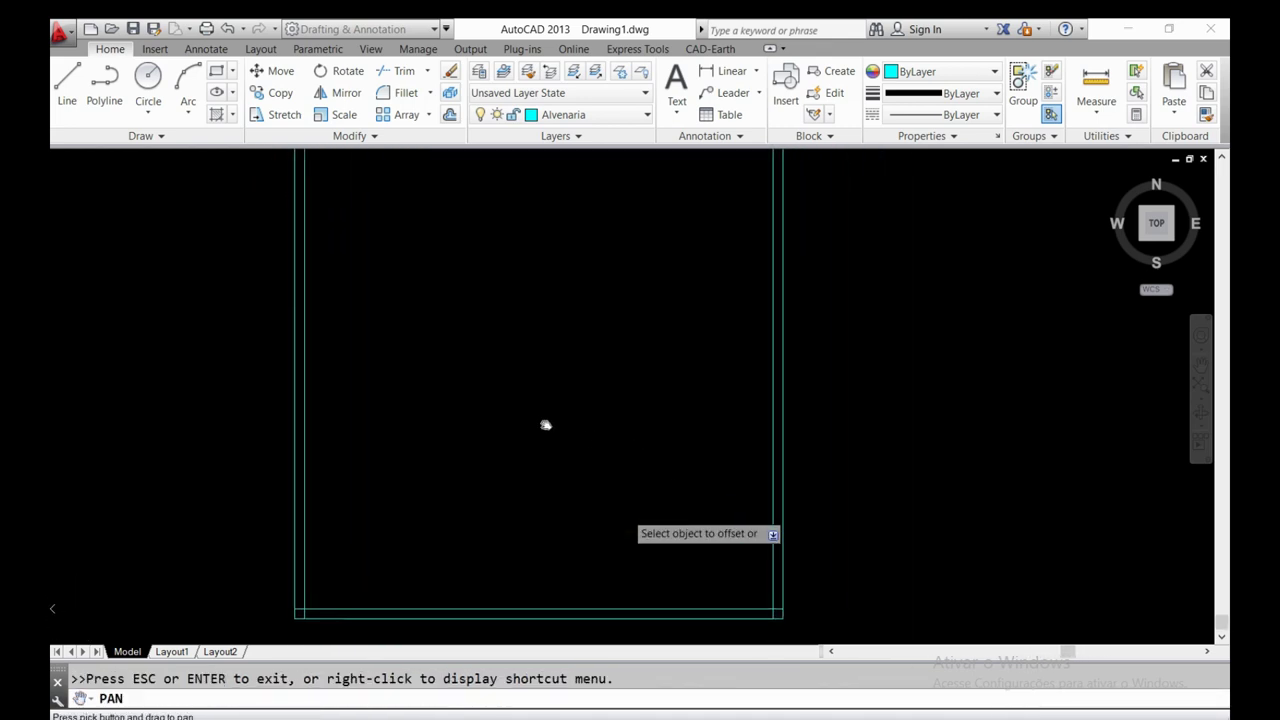
{"action": "key", "text": "Escape"}
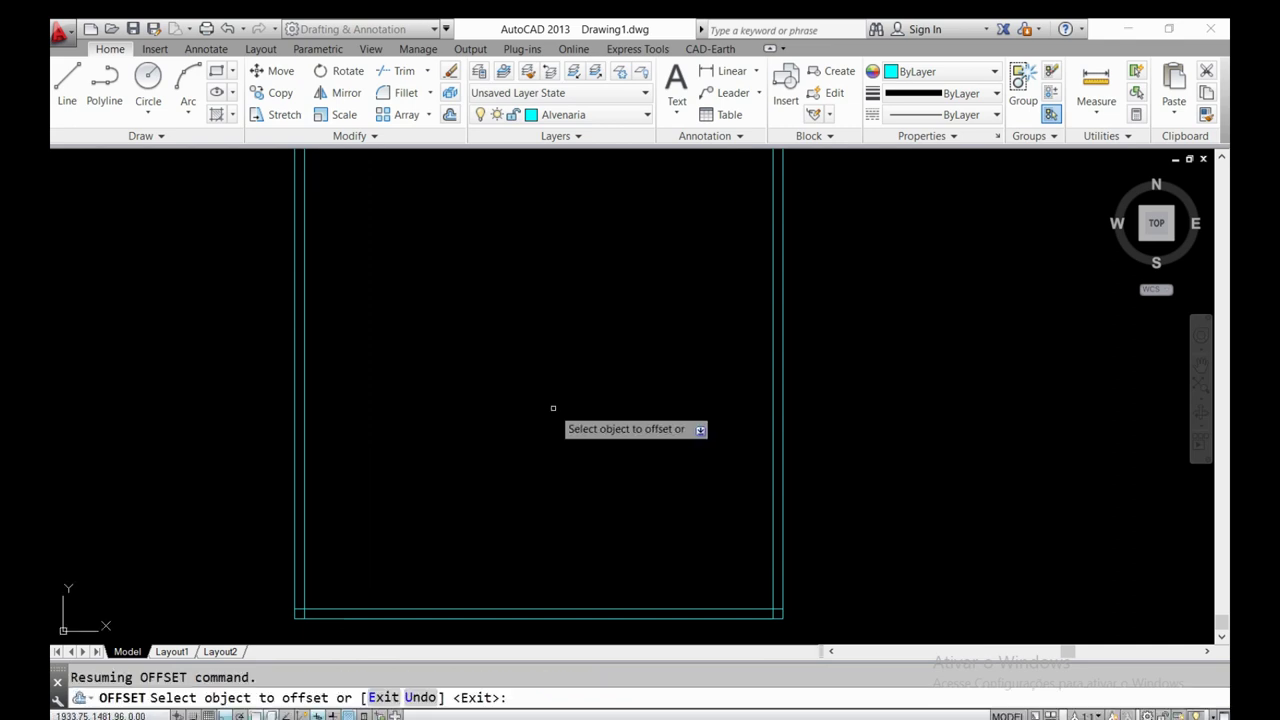
{"action": "mouse_move", "coordinate": [552, 409]}
{"action": "middle_mouse_down"}
{"action": "mouse_move", "coordinate": [609, 449]}
{"action": "mouse_move", "coordinate": [611, 420]}
{"action": "middle_mouse_up"}
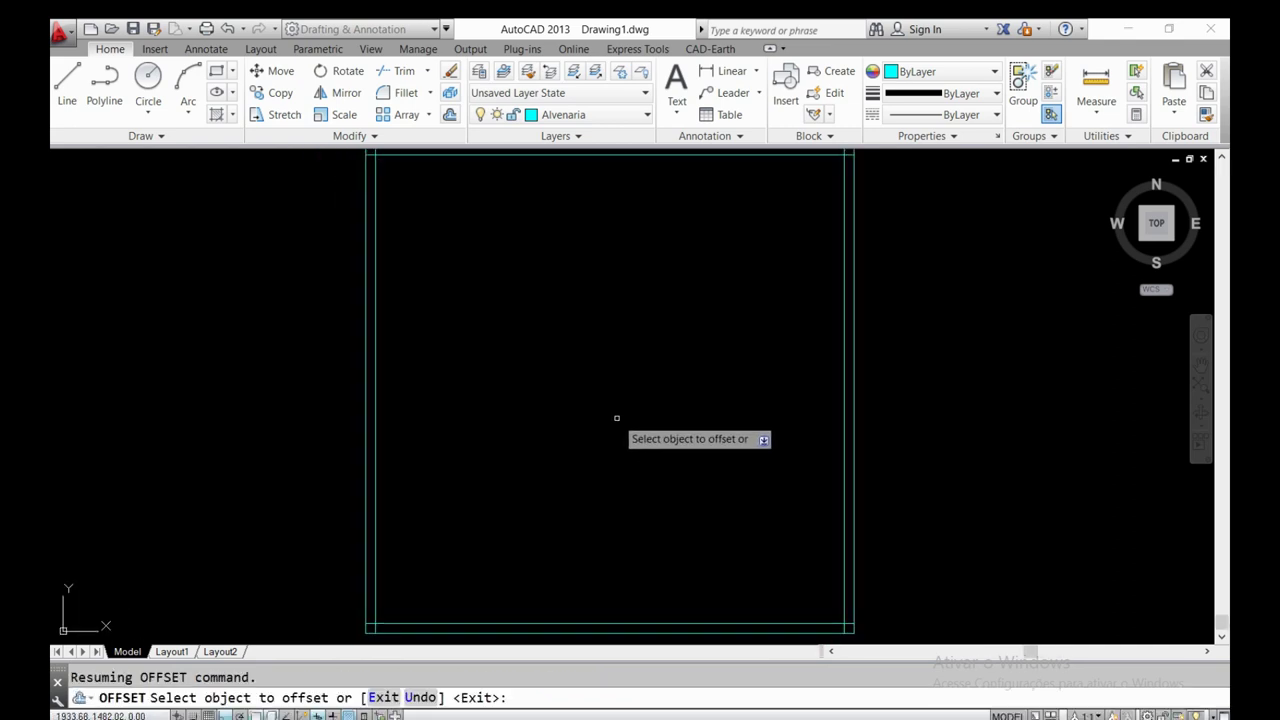
{"action": "mouse_move", "coordinate": [582, 378]}
{"action": "middle_mouse_down"}
{"action": "mouse_move", "coordinate": [500, 382]}
{"action": "mouse_move", "coordinate": [614, 380]}
{"action": "mouse_move", "coordinate": [561, 385]}
{"action": "middle_mouse_up"}
{"action": "right_click", "coordinate": [561, 385]}
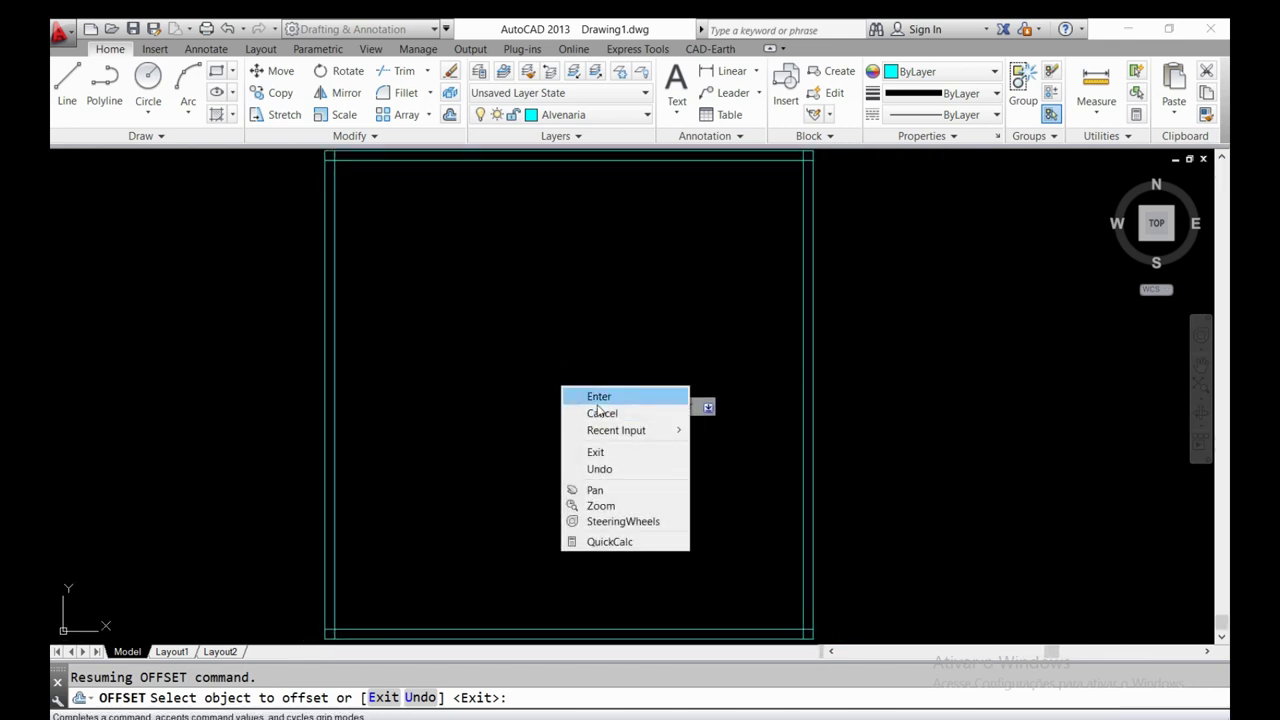
{"action": "left_click", "coordinate": [595, 490]}
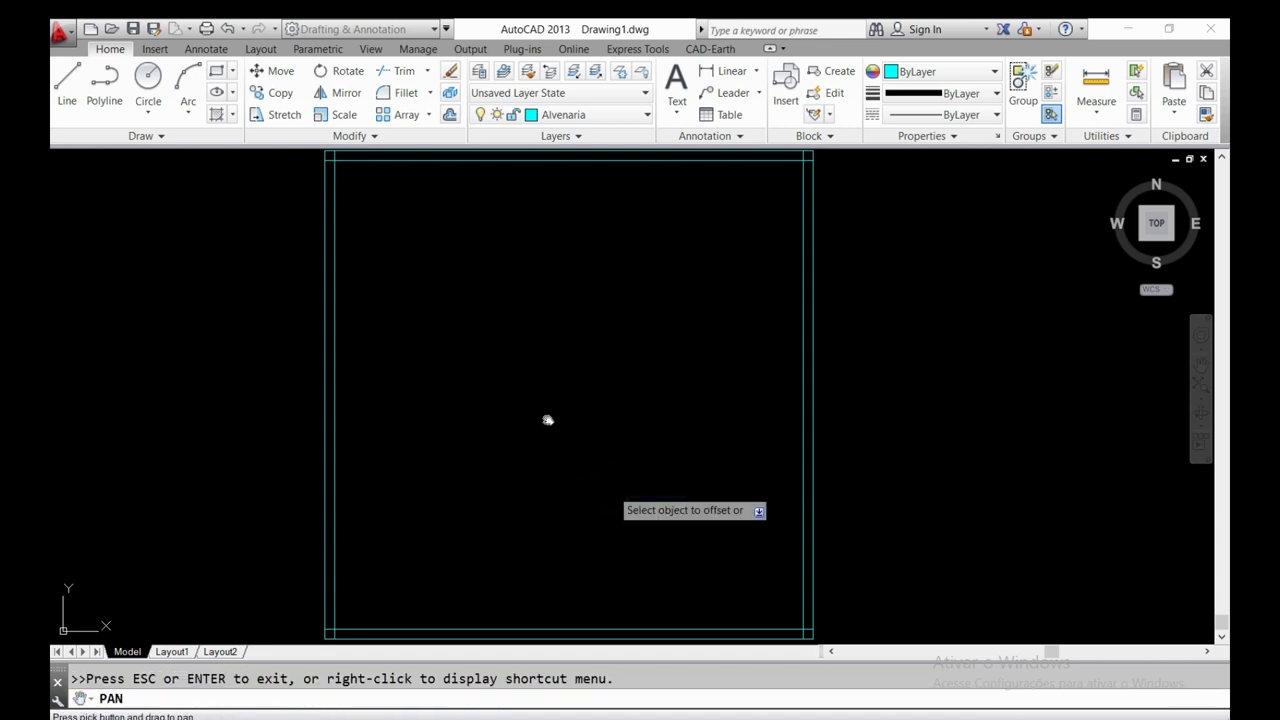
{"action": "mouse_move", "coordinate": [546, 420]}
{"action": "left_mouse_down"}
{"action": "mouse_move", "coordinate": [566, 409]}
{"action": "mouse_move", "coordinate": [584, 432]}
{"action": "mouse_move", "coordinate": [614, 394]}
{"action": "left_mouse_up"}
{"action": "key", "text": "Escape"}
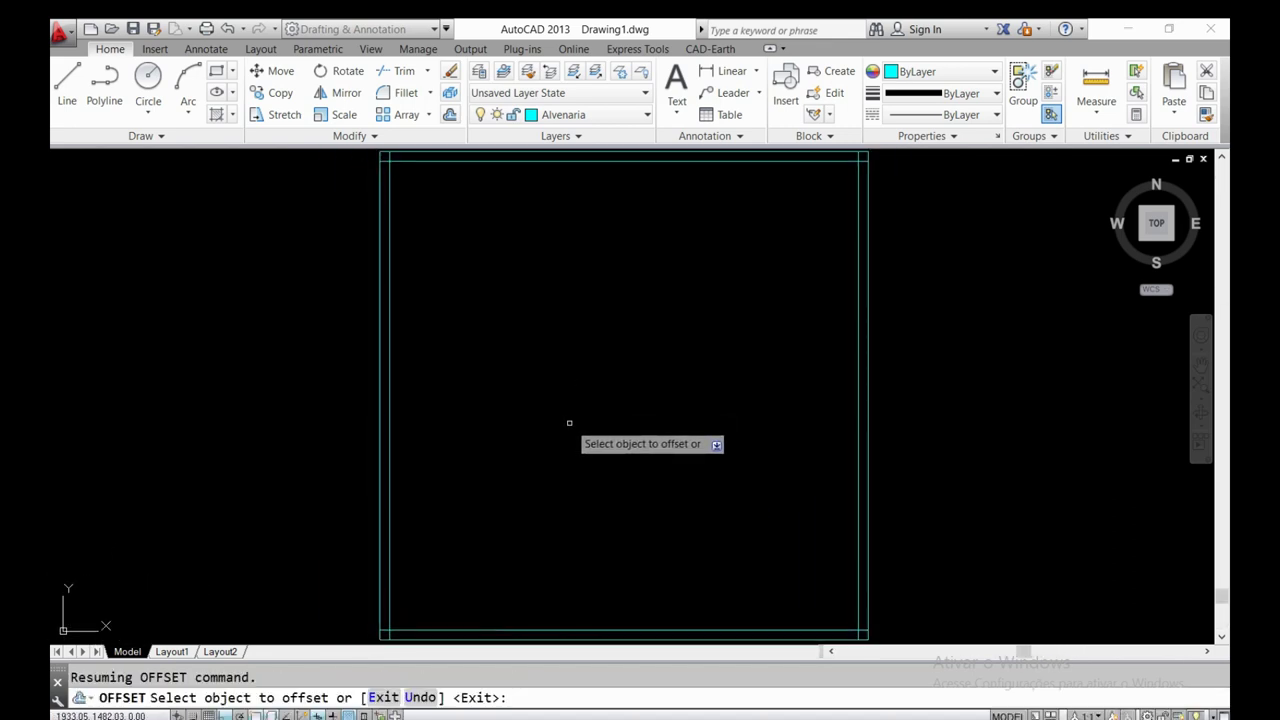
{"action": "key", "text": "Escape"}
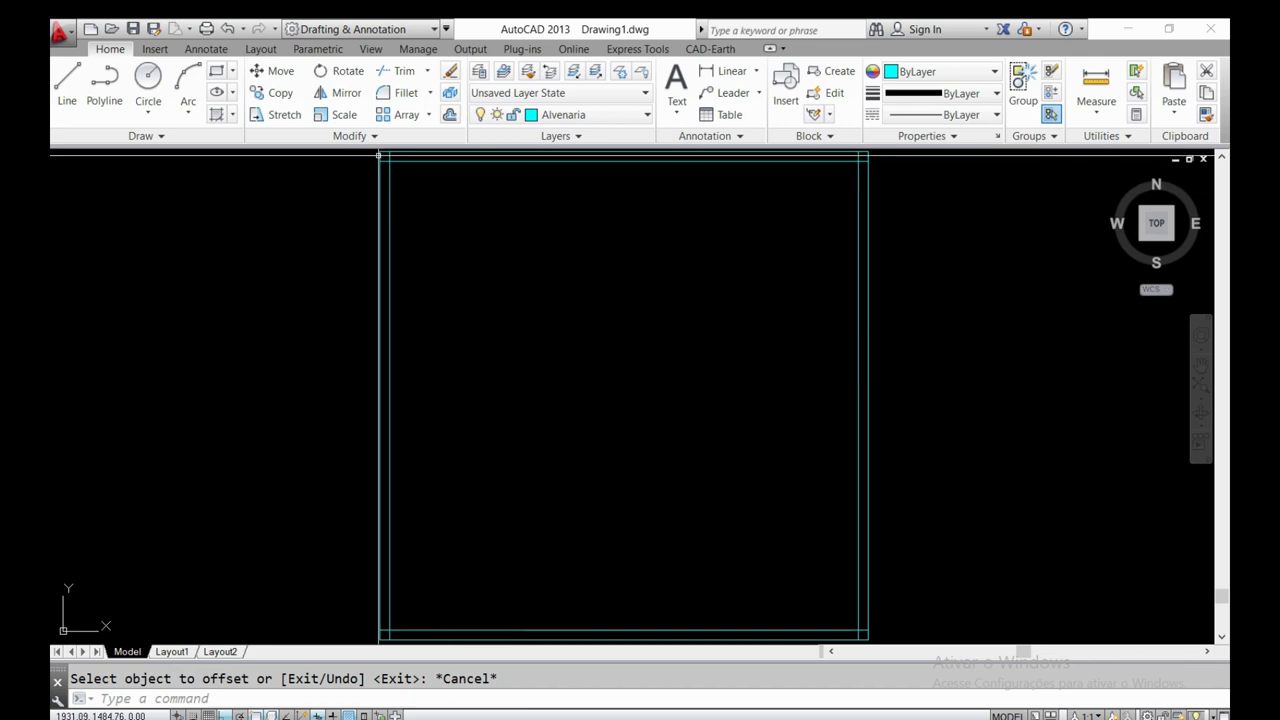
- Zoom toward the top-left wall corner and enter TR for Trim
{"action": "scroll", "coordinate": [378, 155], "scroll_direction": "up", "scroll_amount": 5}
{"action": "scroll", "coordinate": [400, 217], "scroll_direction": "down", "scroll_amount": 1}
{"action": "scroll", "coordinate": [400, 217], "scroll_direction": "up", "scroll_amount": 5}
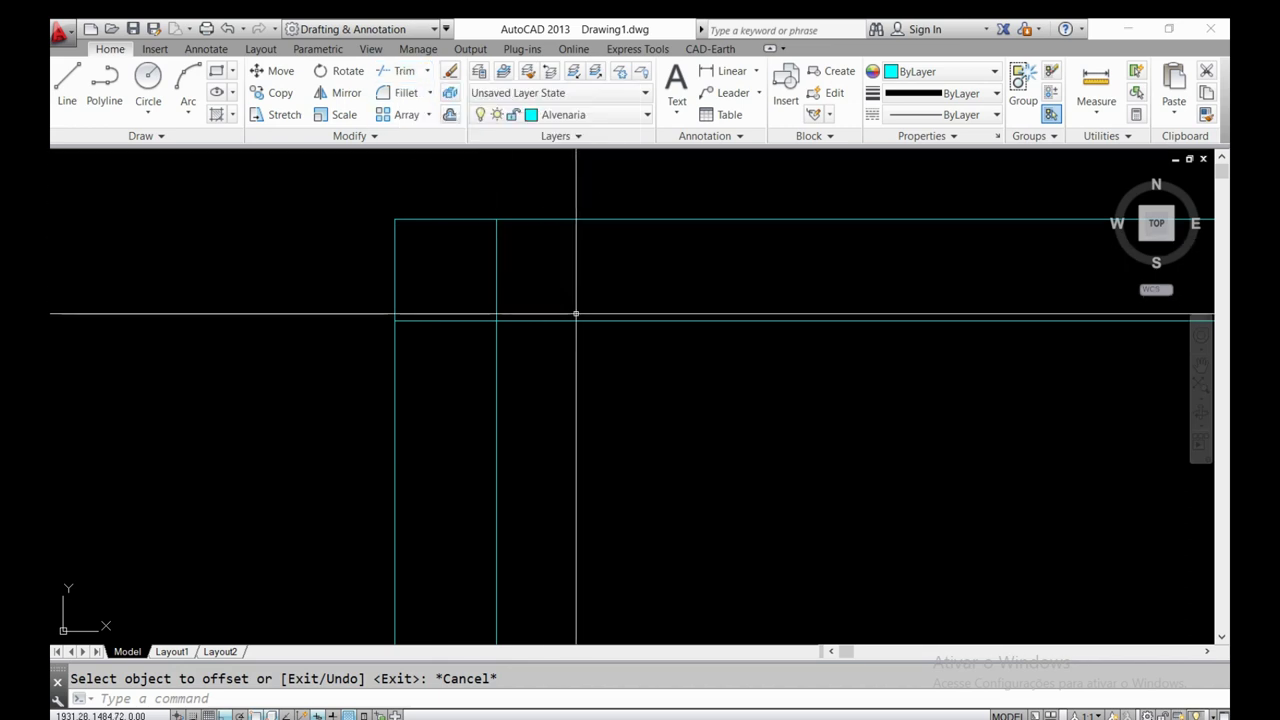
{"action": "type", "text": "T"}
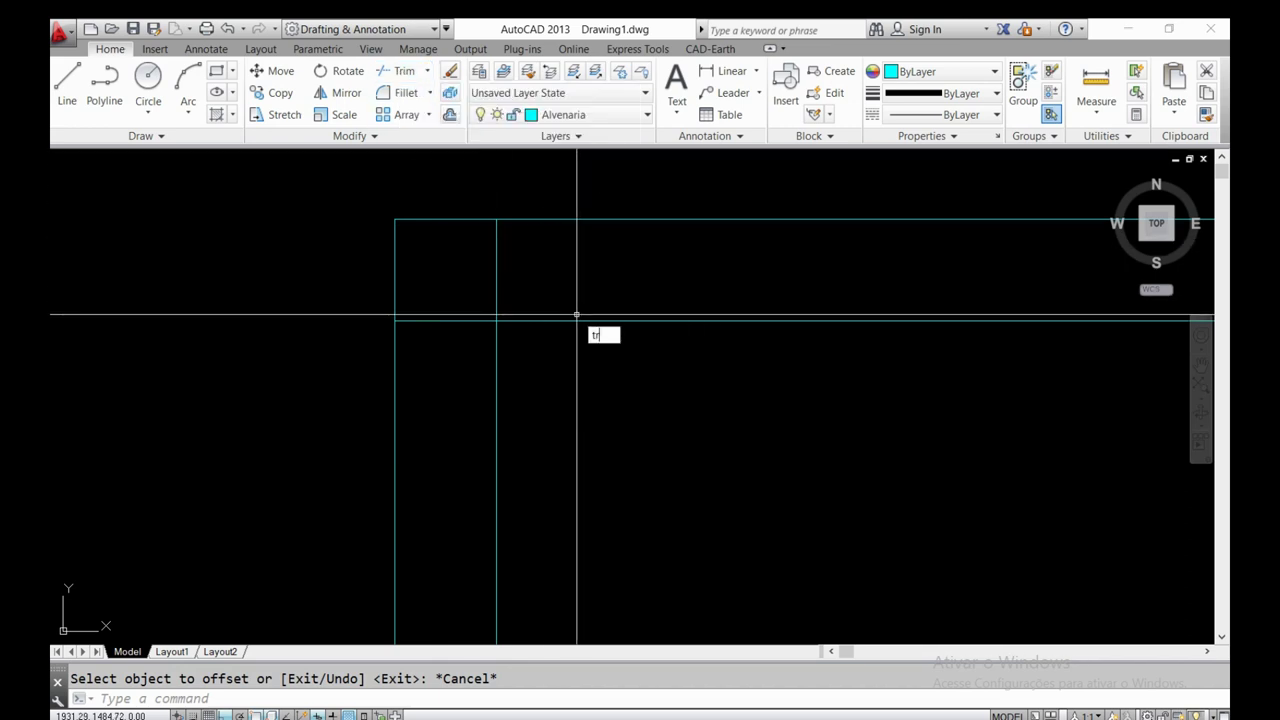
{"action": "type", "text": "R"}
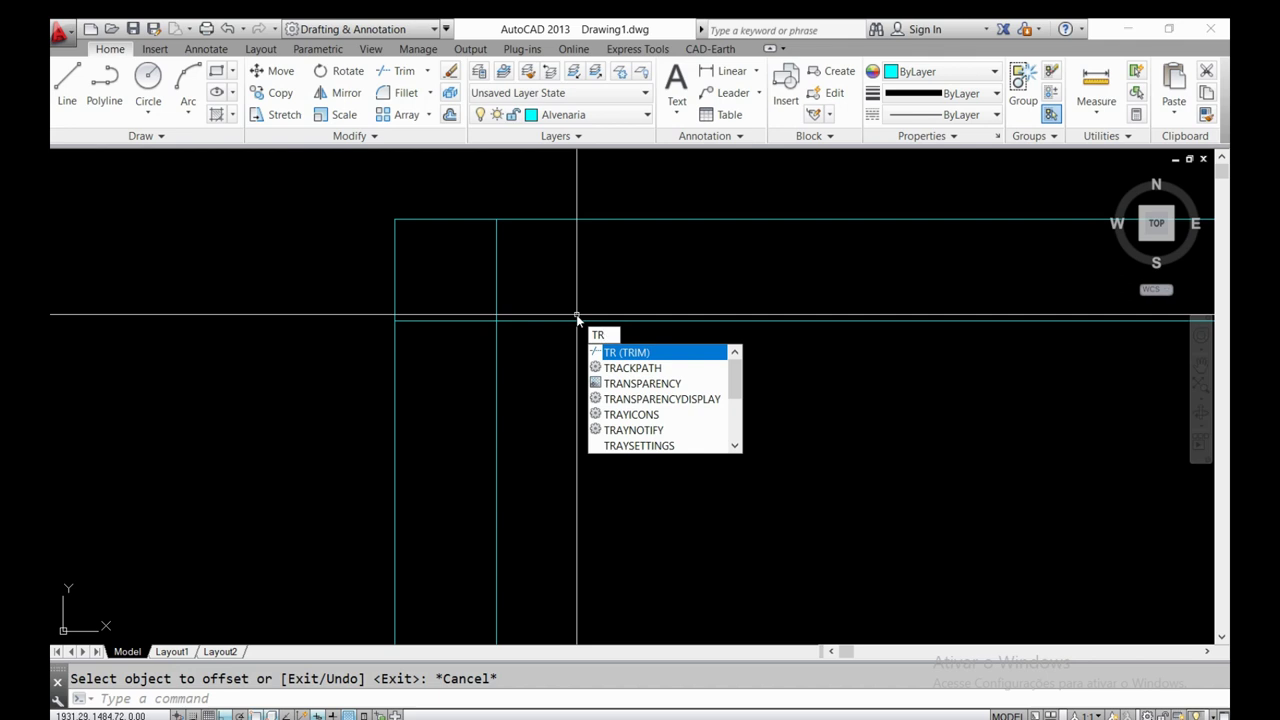
- Trim the crossing inner line stubs at the top-left corner, using all lines as edges
{"action": "key", "text": "Return"}
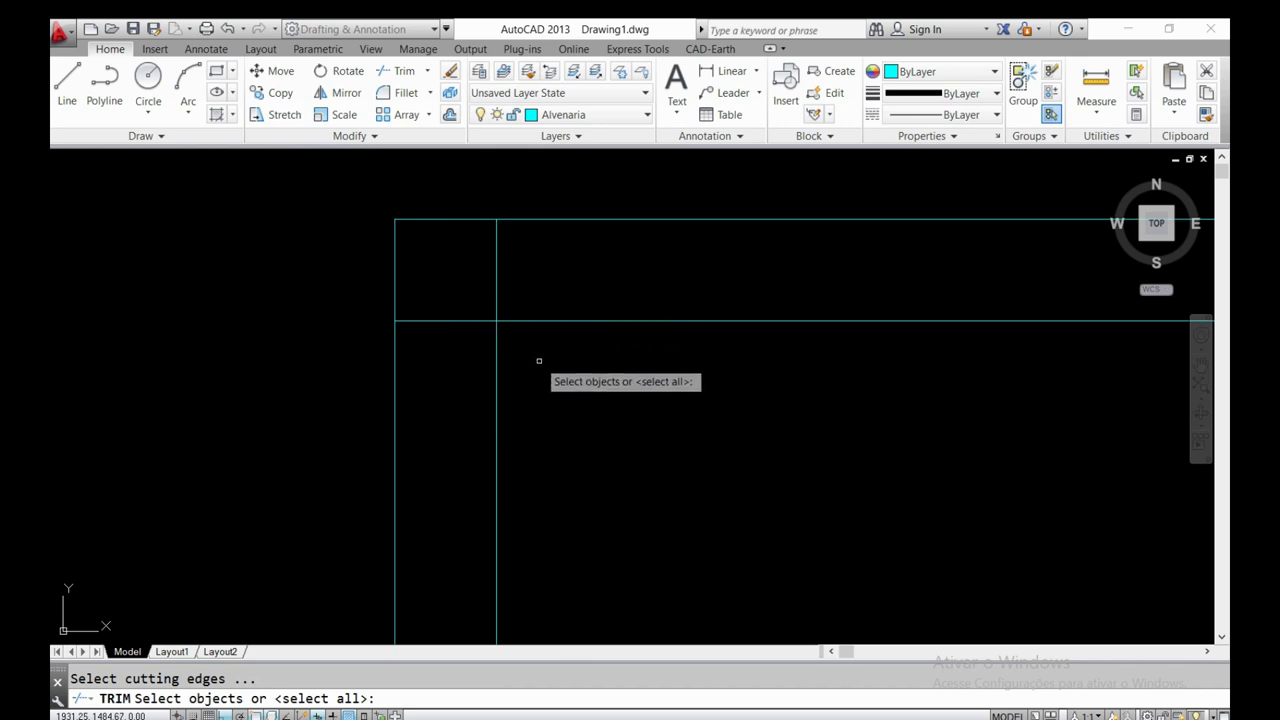
{"action": "key", "text": "Return"}
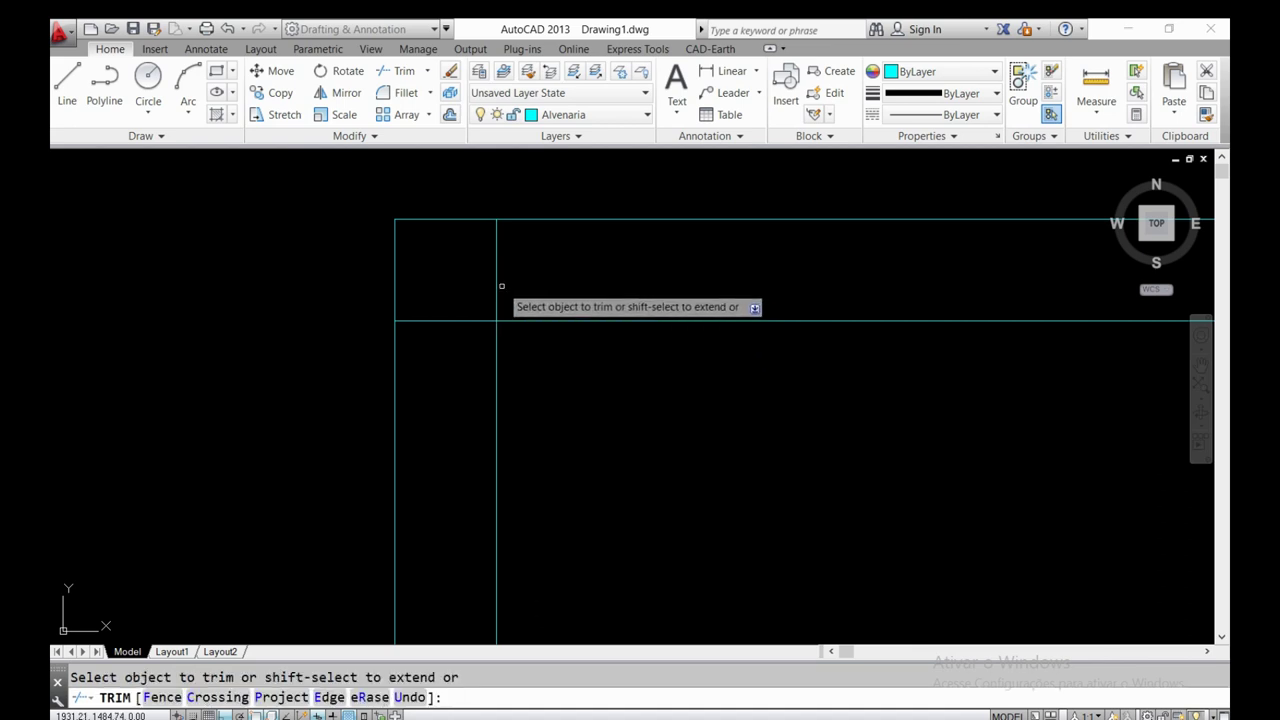
{"action": "scroll", "coordinate": [492, 278], "scroll_direction": "down", "scroll_amount": 2}
{"action": "scroll", "coordinate": [503, 280], "scroll_direction": "down", "scroll_amount": 2}
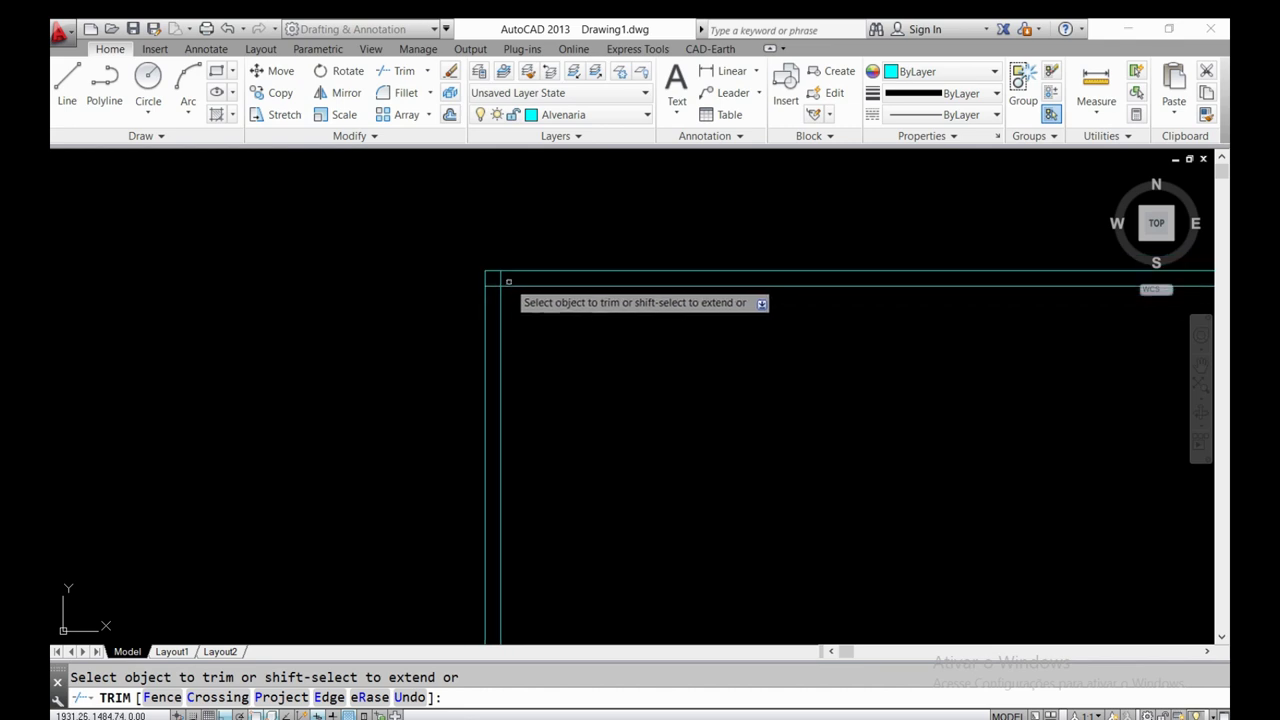
{"action": "scroll", "coordinate": [503, 282], "scroll_direction": "up", "scroll_amount": 5}
{"action": "left_click", "coordinate": [503, 285]}
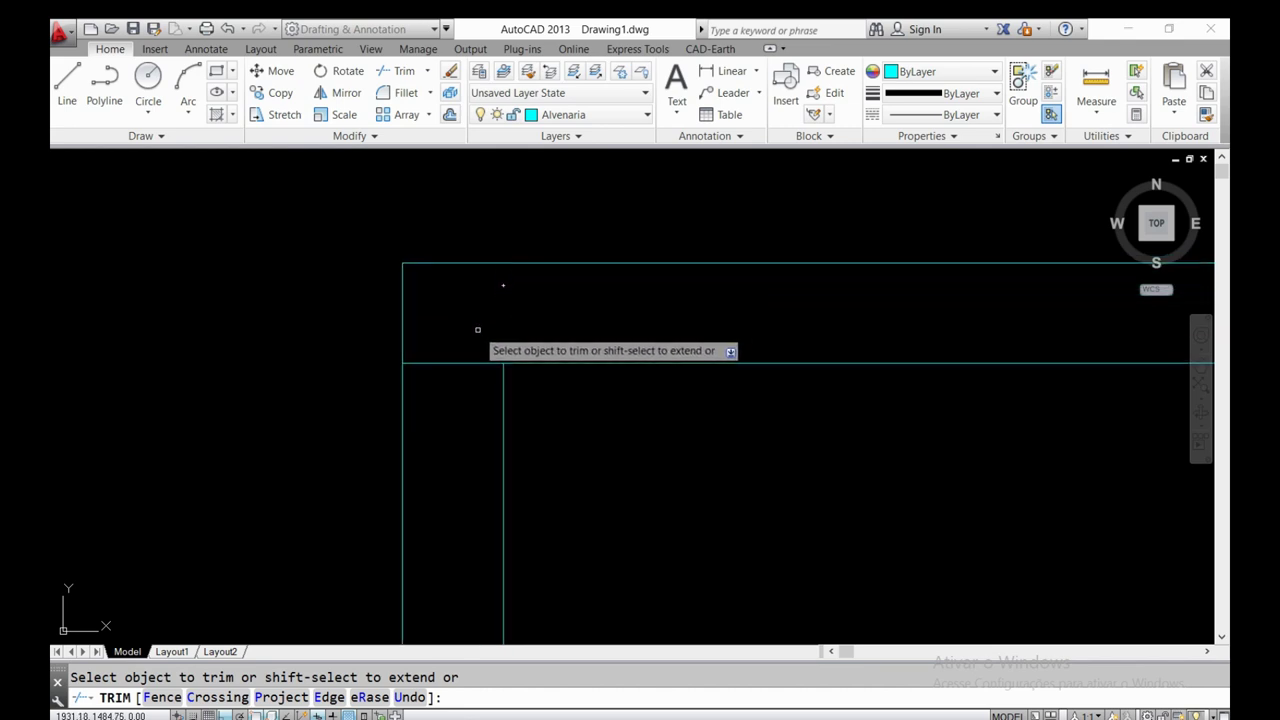
{"action": "left_click", "coordinate": [463, 363]}
- Bring the whole double-line wall outline into view and end the trim
{"action": "scroll", "coordinate": [429, 353], "scroll_direction": "down", "scroll_amount": 3}
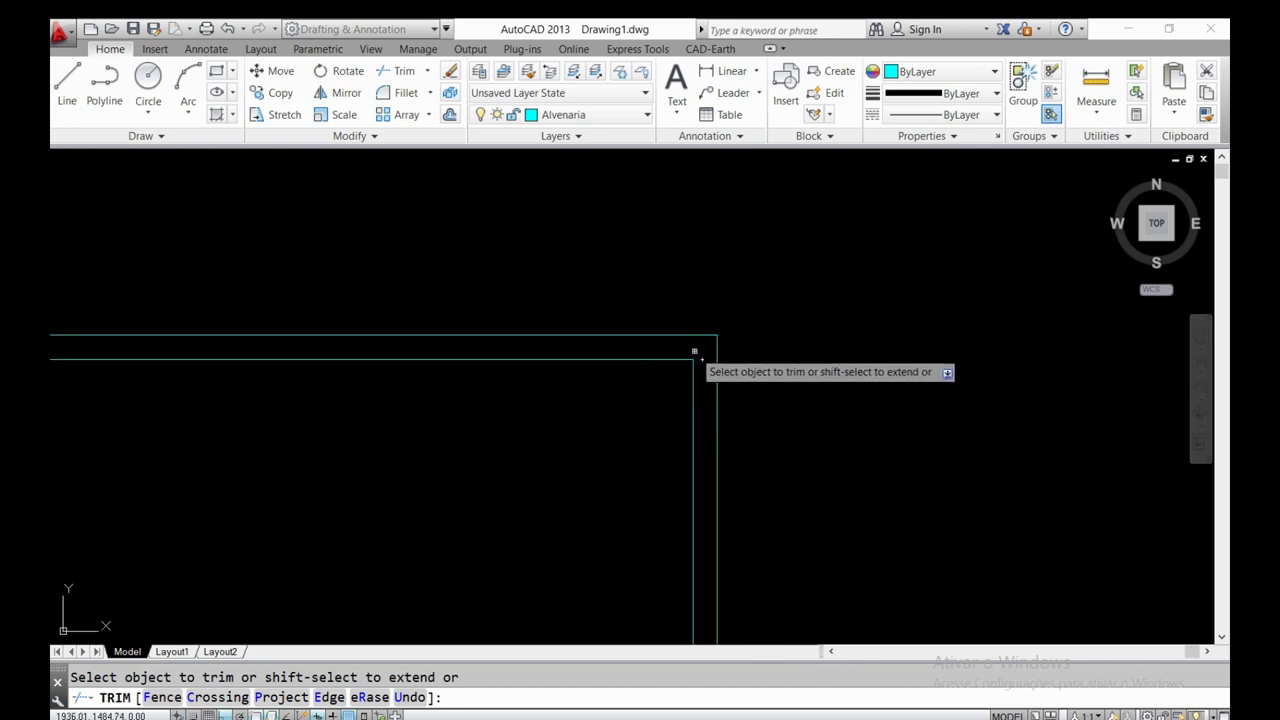
{"action": "mouse_move", "coordinate": [700, 410]}
{"action": "middle_mouse_down"}
{"action": "mouse_move", "coordinate": [758, 521]}
{"action": "mouse_move", "coordinate": [752, 468]}
{"action": "middle_mouse_up"}
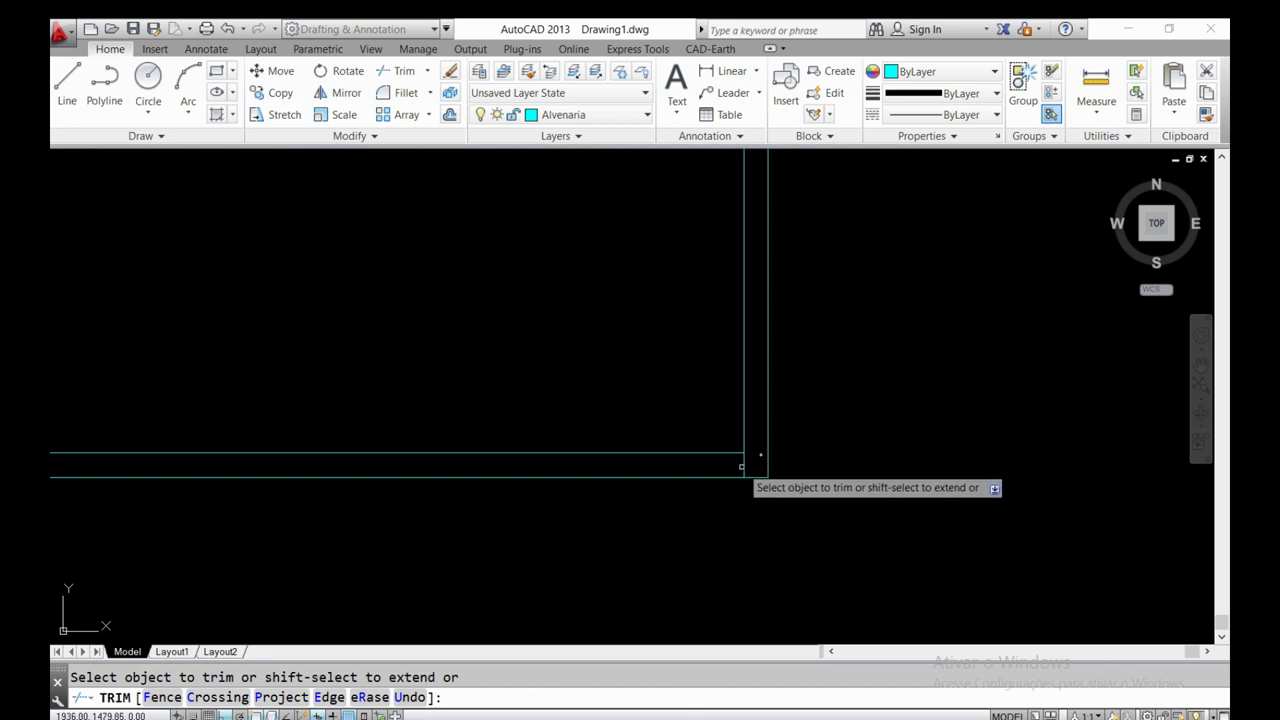
{"action": "scroll", "coordinate": [845, 488], "scroll_direction": "down", "scroll_amount": 5}
{"action": "scroll", "coordinate": [617, 500], "scroll_direction": "up", "scroll_amount": 5}
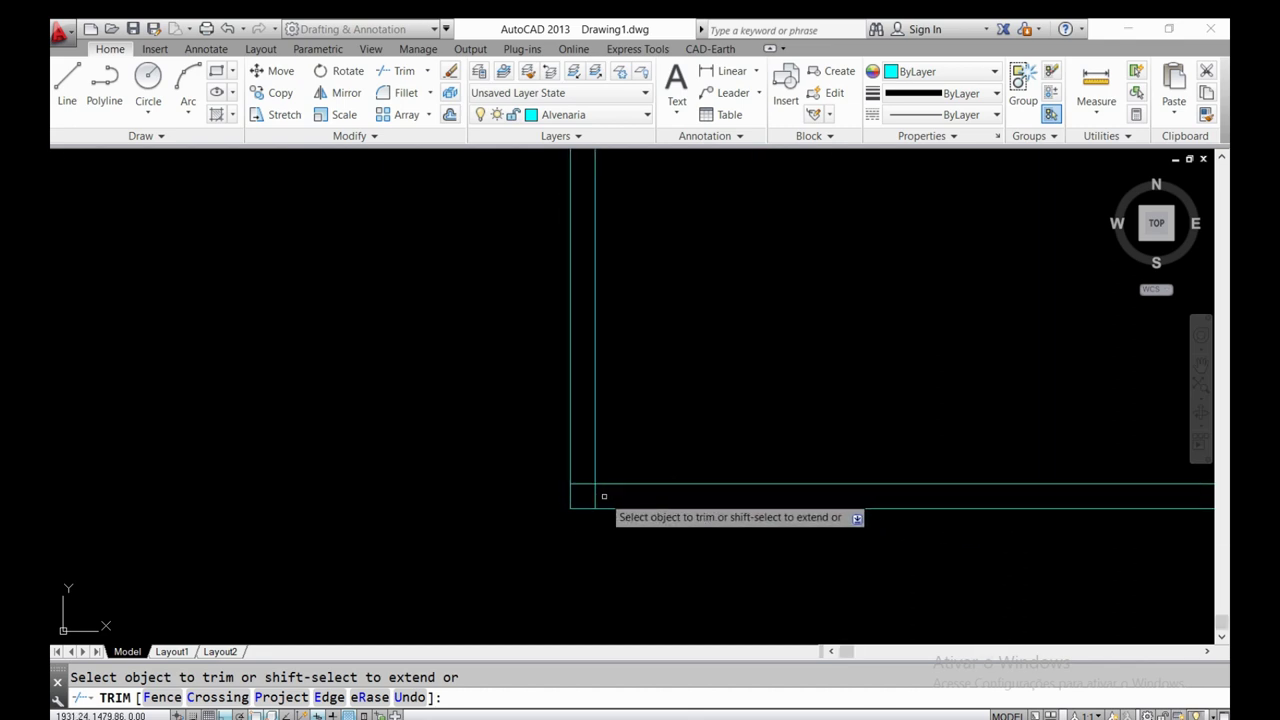
{"action": "scroll", "coordinate": [533, 532], "scroll_direction": "down", "scroll_amount": 1}
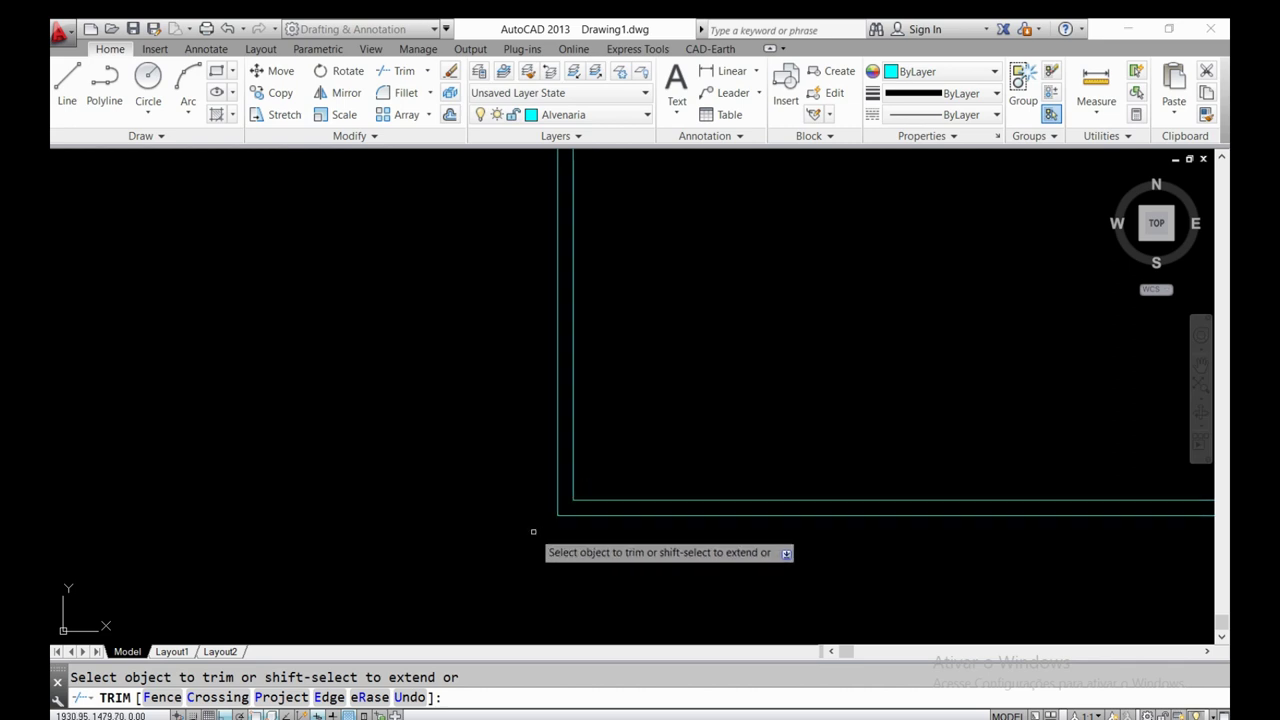
{"action": "scroll", "coordinate": [565, 490], "scroll_direction": "down", "scroll_amount": 5}
{"action": "scroll", "coordinate": [597, 440], "scroll_direction": "up", "scroll_amount": 3}
{"action": "middle_click_drag", "start_coordinate": [594, 420], "coordinate": [586, 371]}
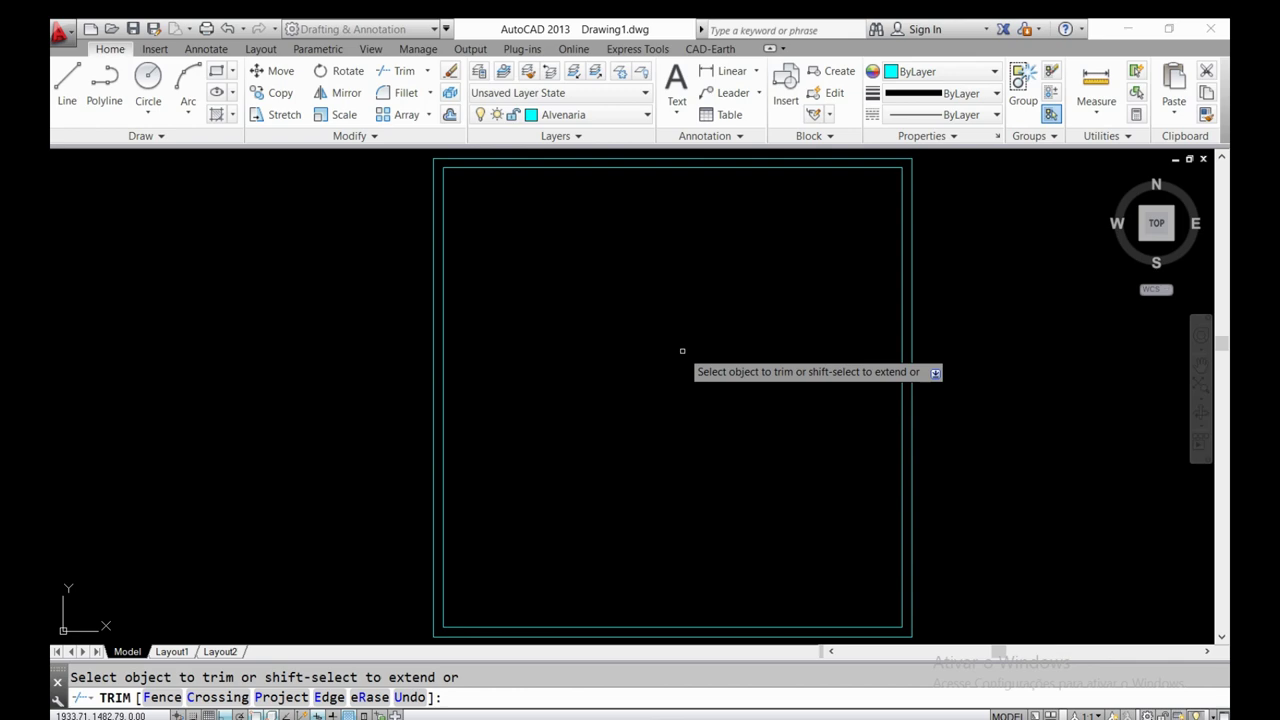
{"action": "key", "text": "Escape"}
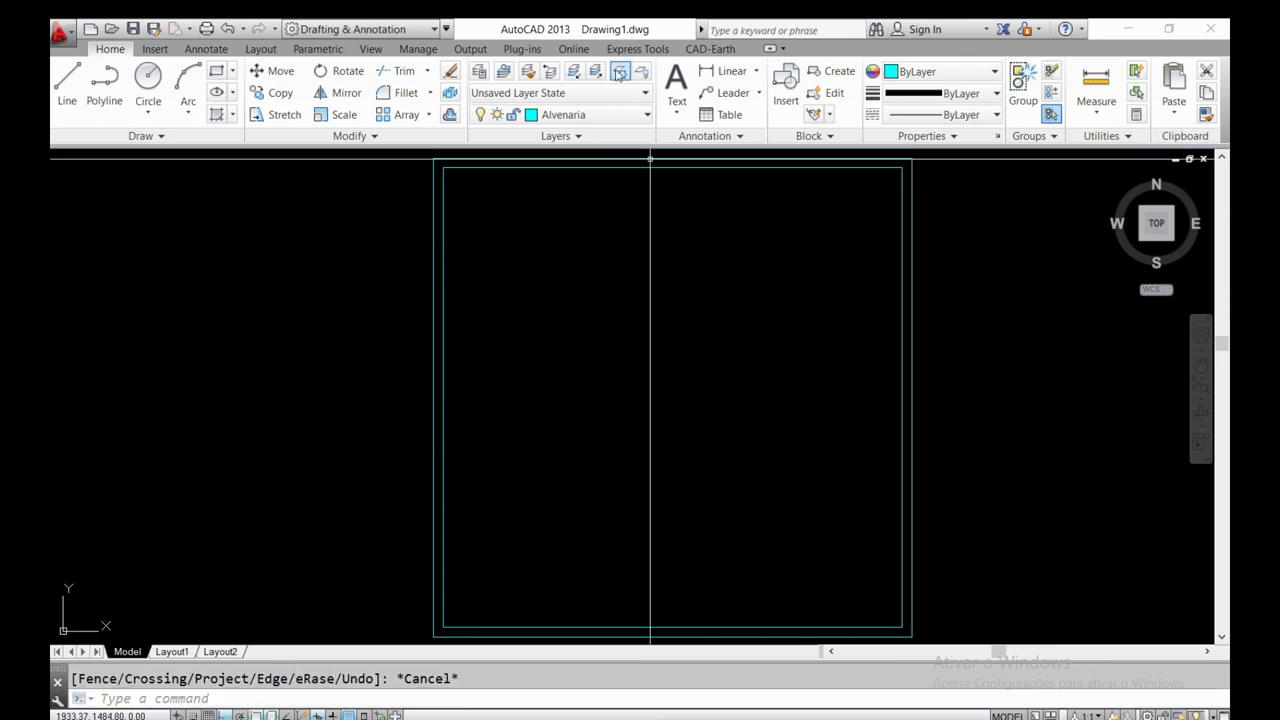
{"action": "left_click_drag", "start_coordinate": [573, 33], "coordinate": [1159, 207]}
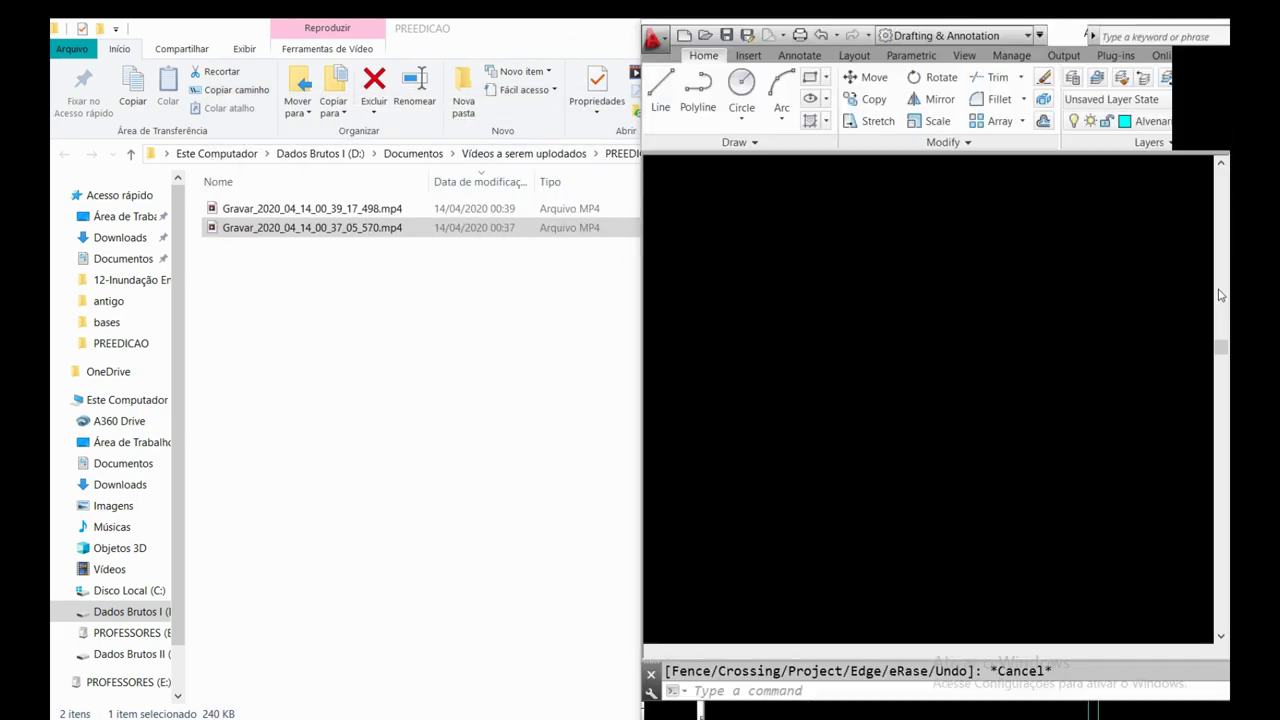
{"action": "left_click_drag", "start_coordinate": [1159, 207], "coordinate": [1228, 270]}
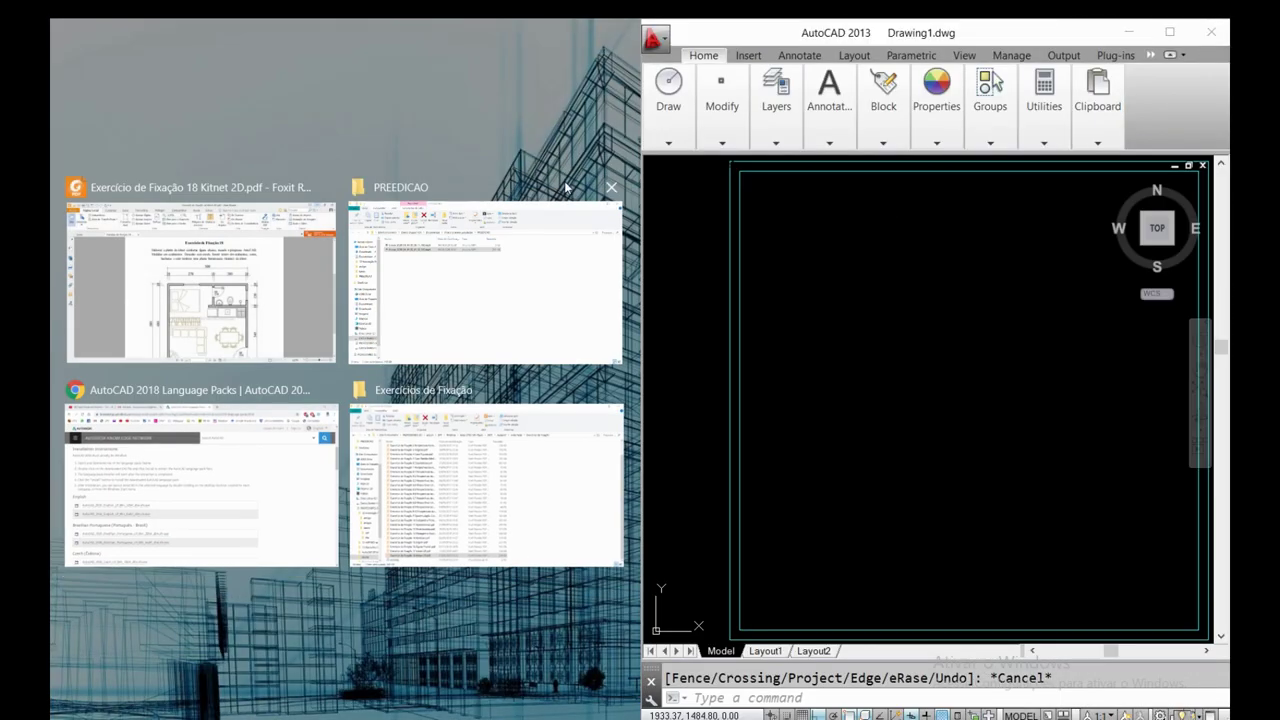
{"action": "left_click", "coordinate": [248, 283]}
{"action": "scroll", "coordinate": [258, 450], "scroll_direction": "down", "scroll_amount": 2}
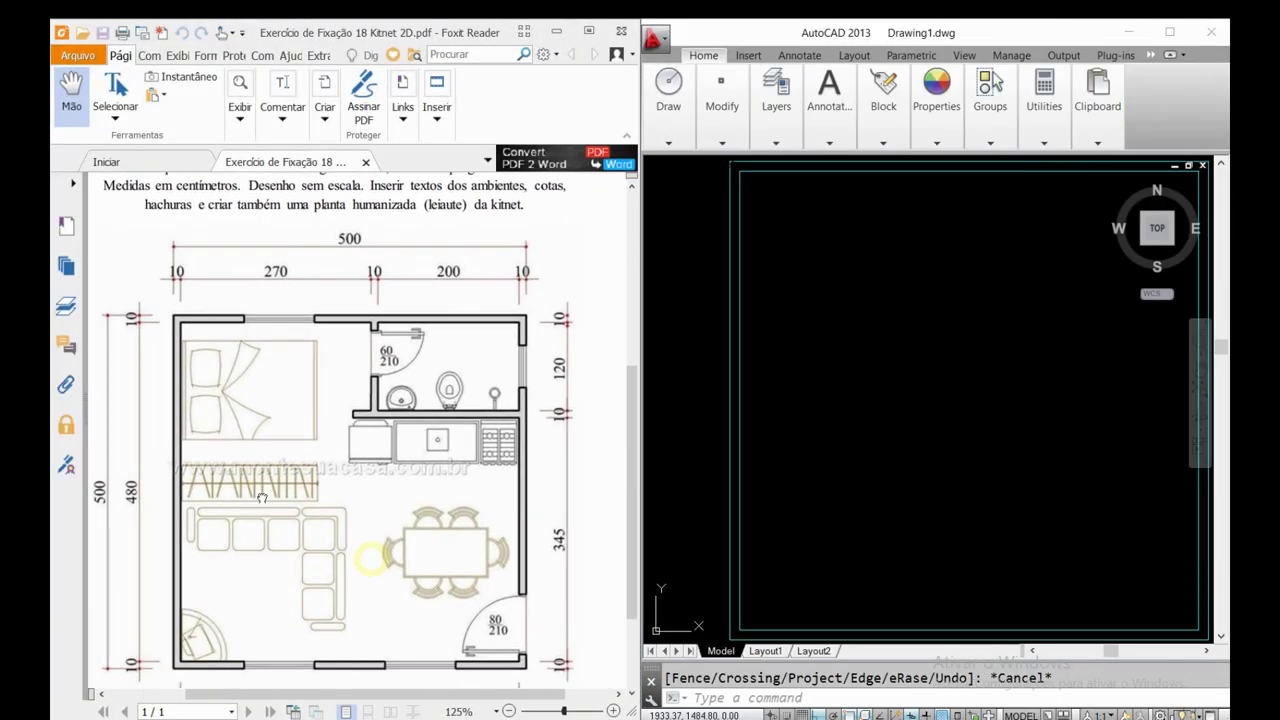
{"action": "scroll", "coordinate": [258, 450], "scroll_direction": "down", "scroll_amount": 1}
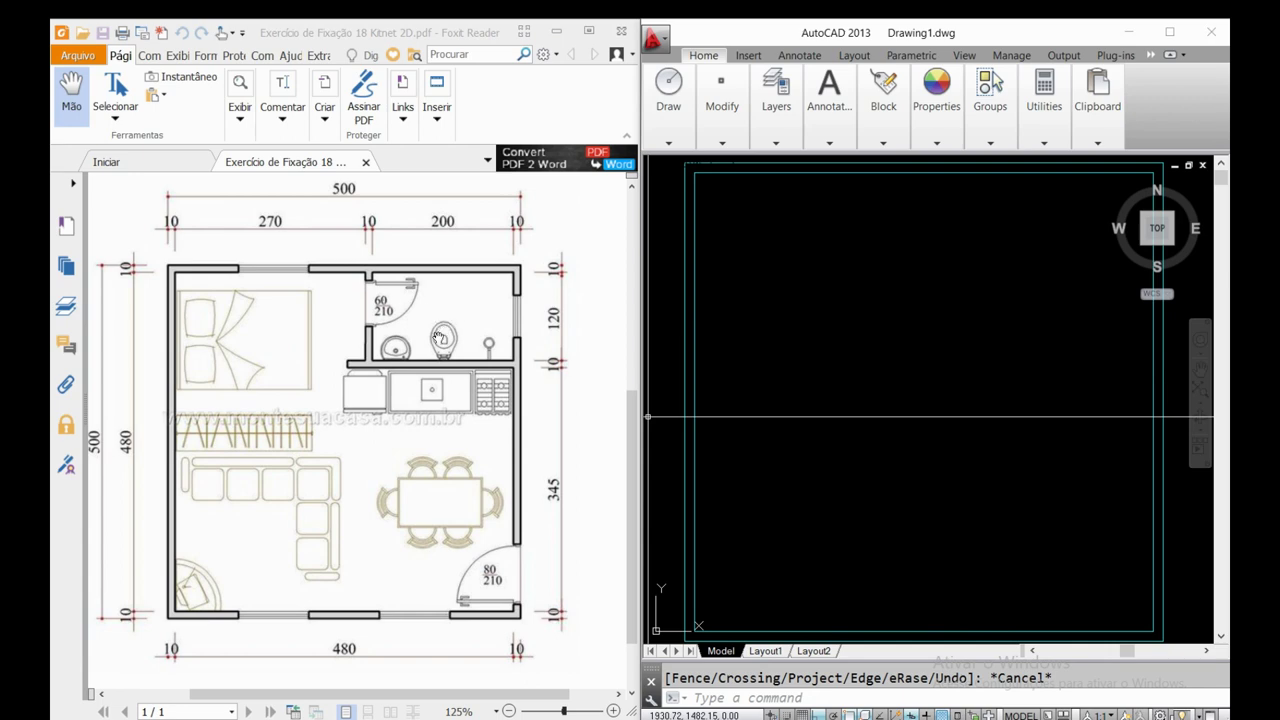
{"action": "left_click", "coordinate": [355, 364]}
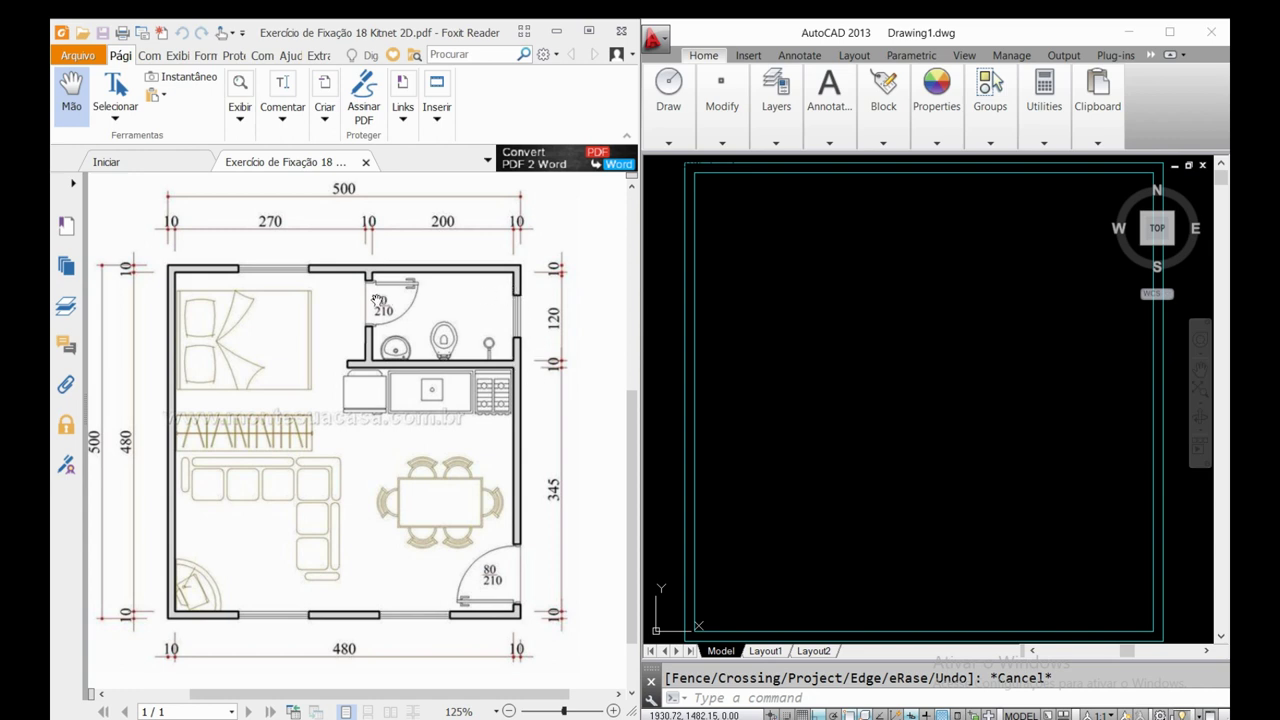
{"action": "left_click", "coordinate": [683, 302]}
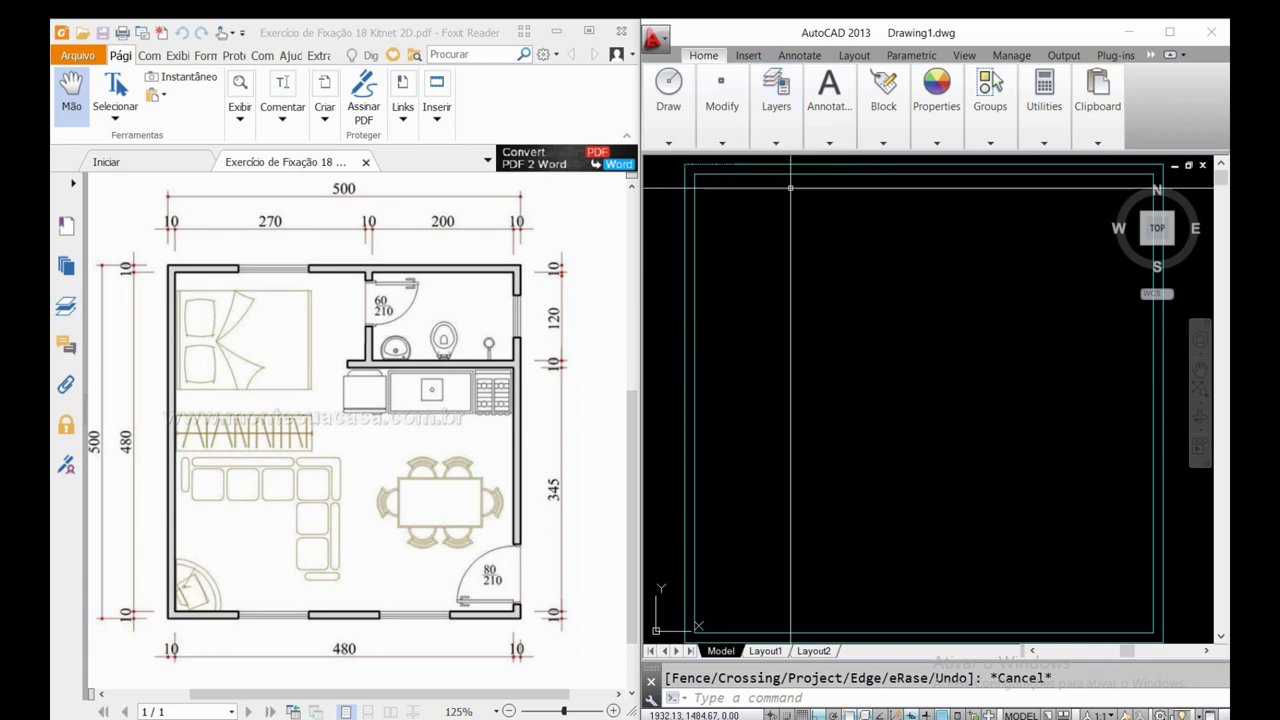
{"action": "left_click", "coordinate": [1168, 34]}
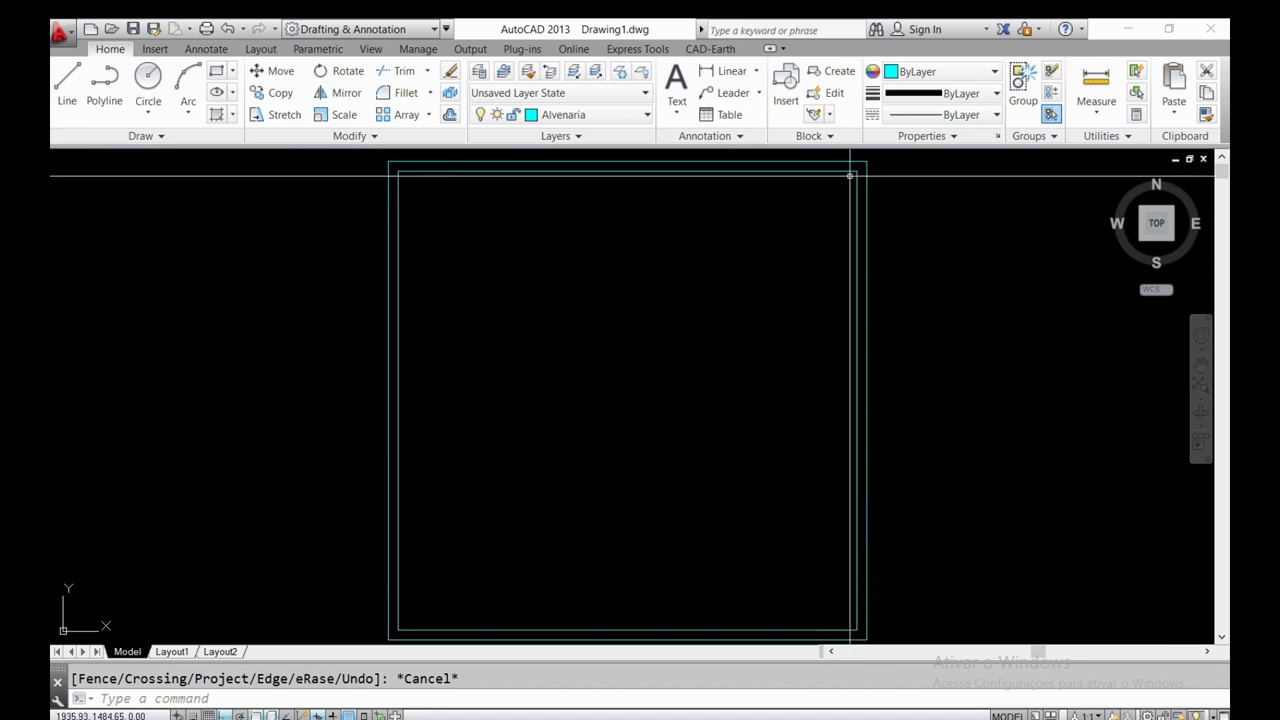
- Offset the inner right wall line 2 units to the left
{"action": "left_click", "coordinate": [851, 175]}
{"action": "key", "text": "Escape"}
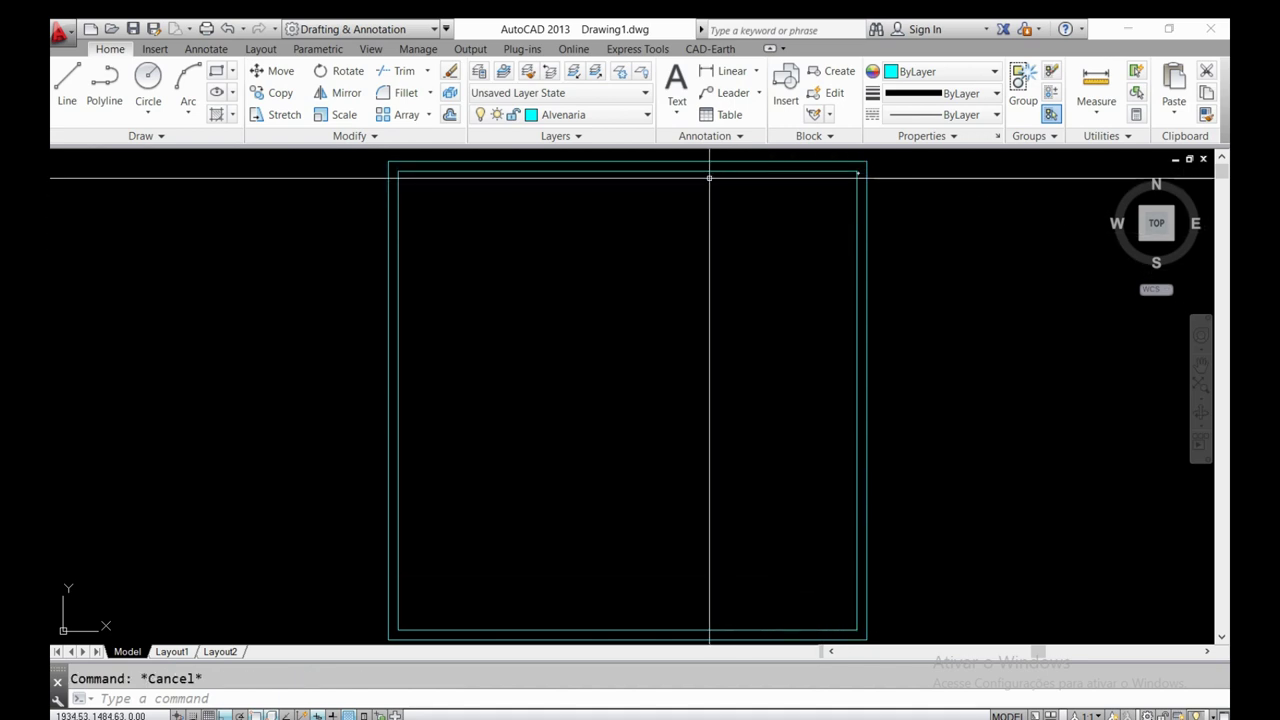
{"action": "left_click", "coordinate": [646, 171]}
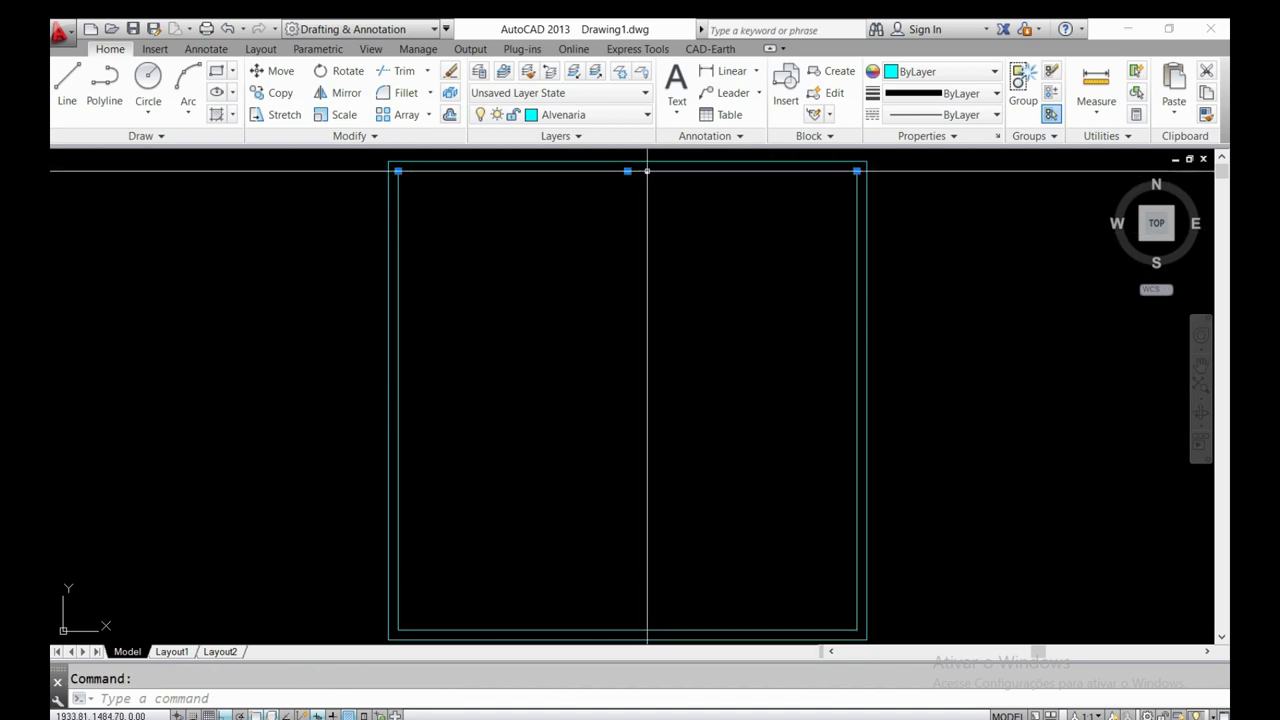
{"action": "key", "text": "Escape"}
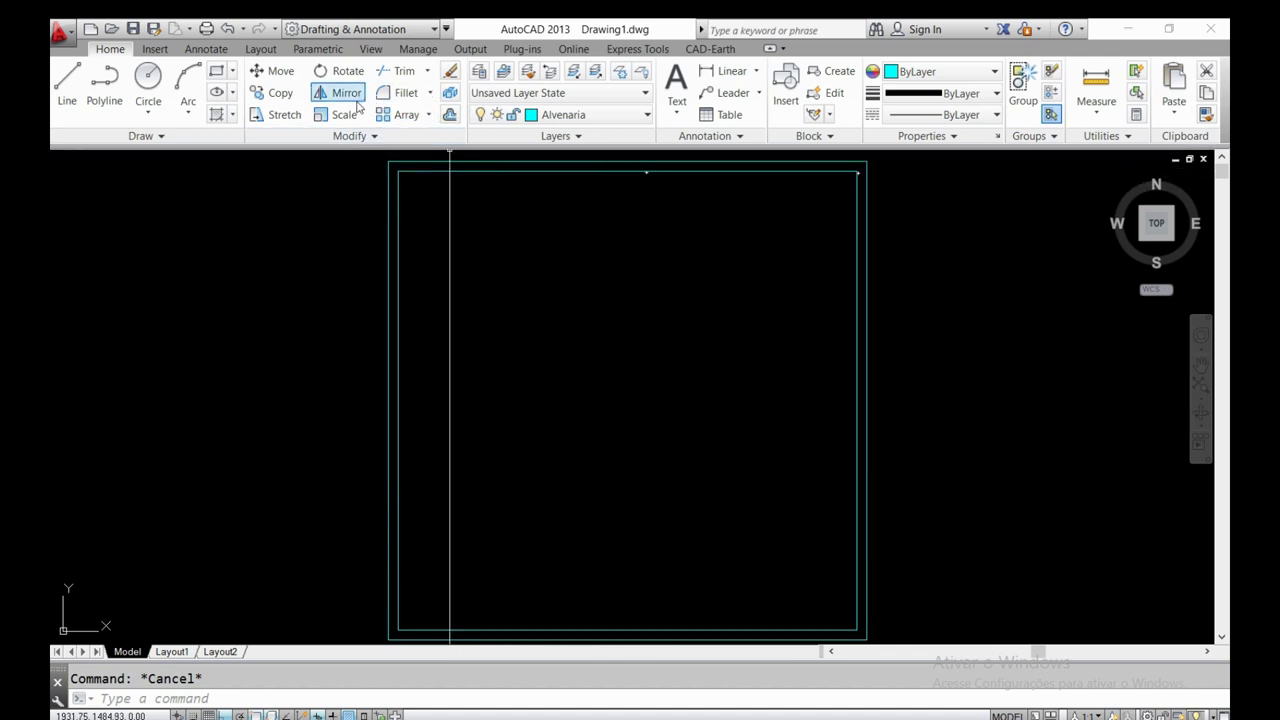
{"action": "left_click", "coordinate": [449, 114]}
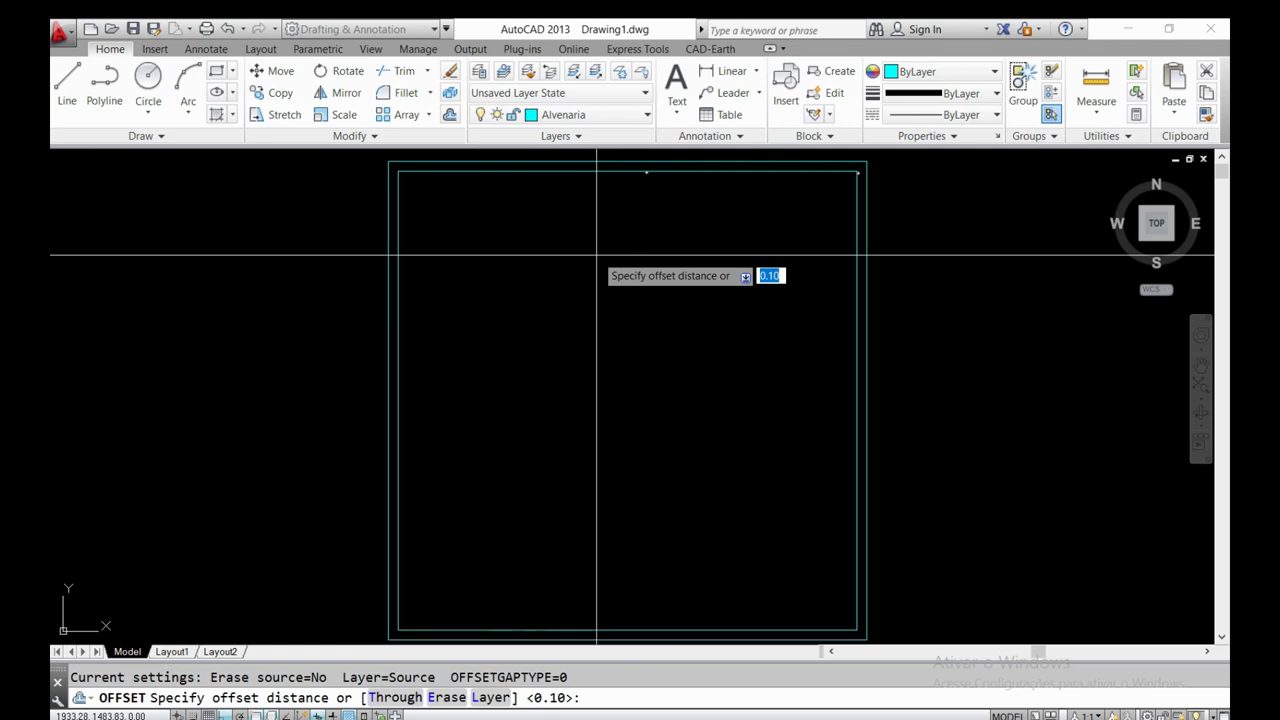
{"action": "type", "text": "2"}
{"action": "key", "text": "Return"}
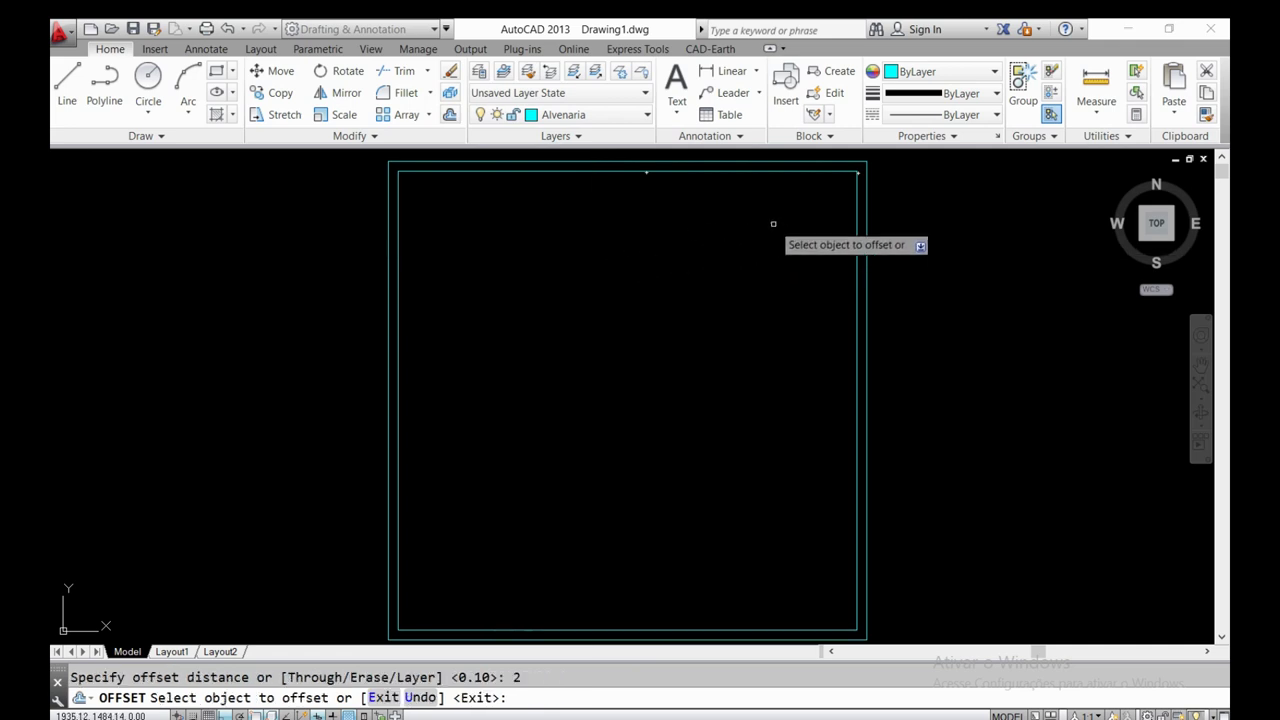
{"action": "left_click", "coordinate": [856, 218]}
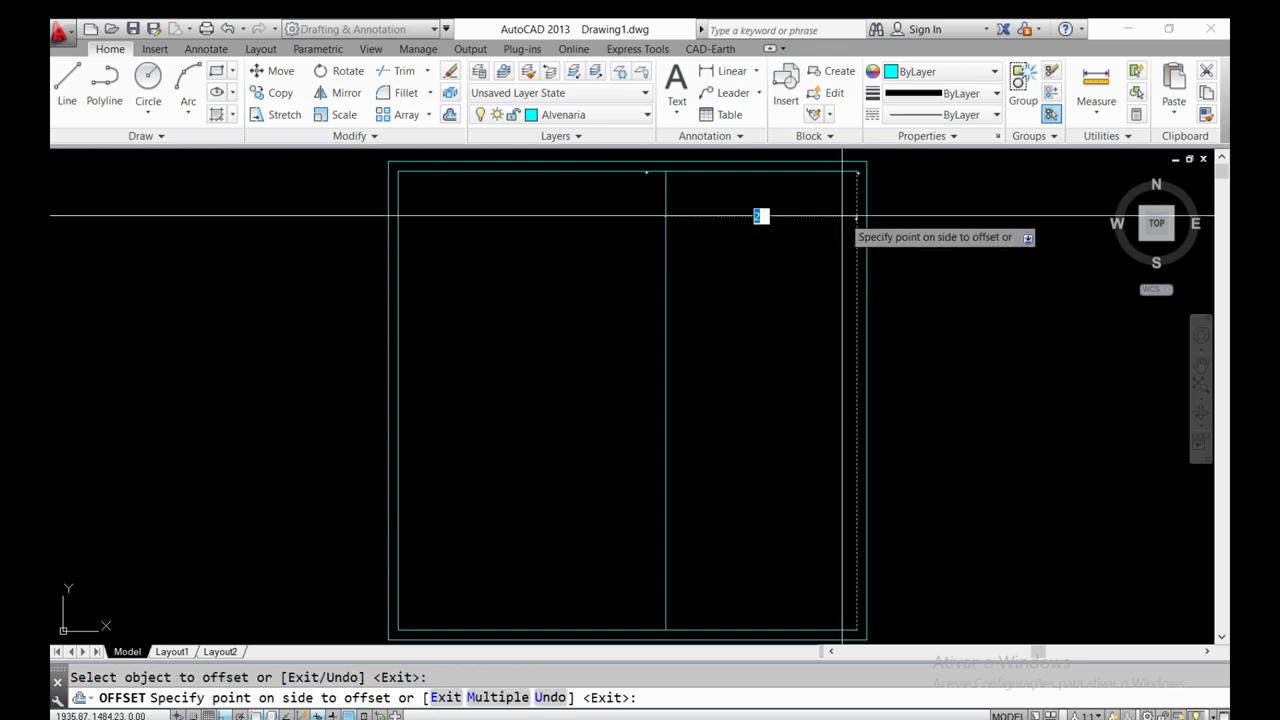
{"action": "left_click", "coordinate": [566, 238]}
{"action": "key", "text": "Return"}
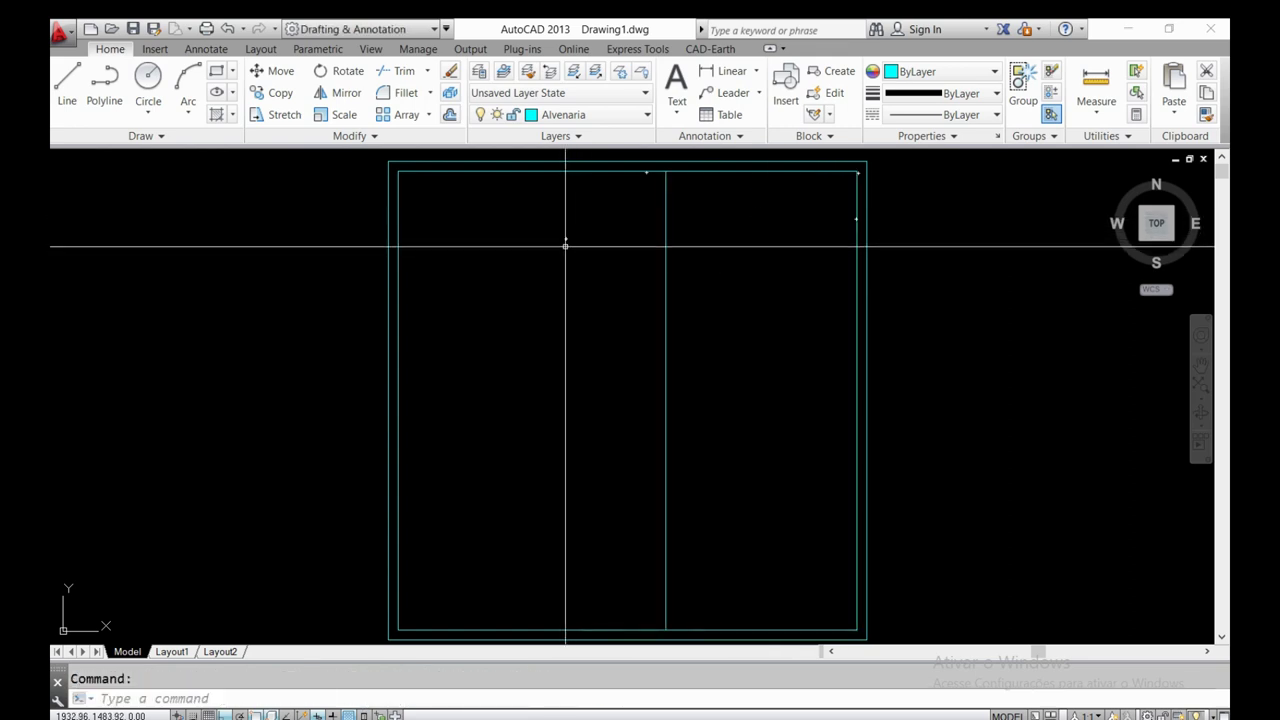
- Offset the inner top wall line 1.2 downward
{"action": "left_click", "coordinate": [449, 115]}
{"action": "type", "text": "1.2"}
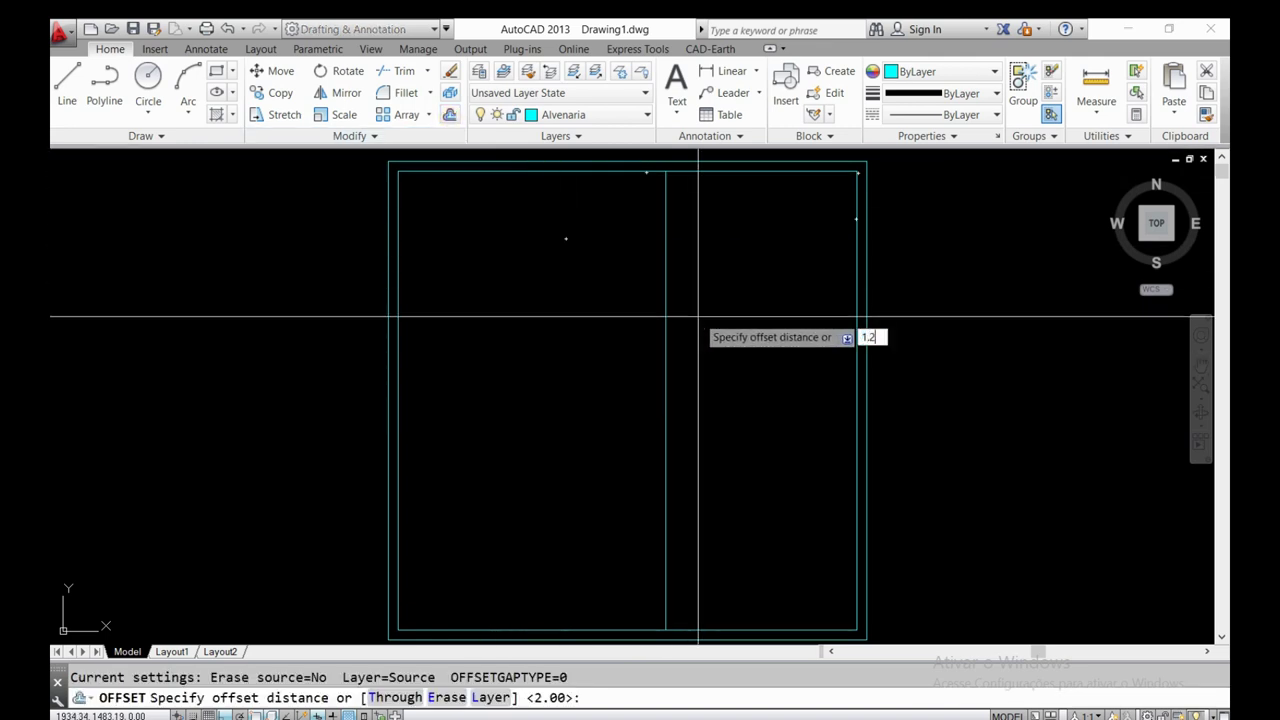
{"action": "key", "text": "Return"}
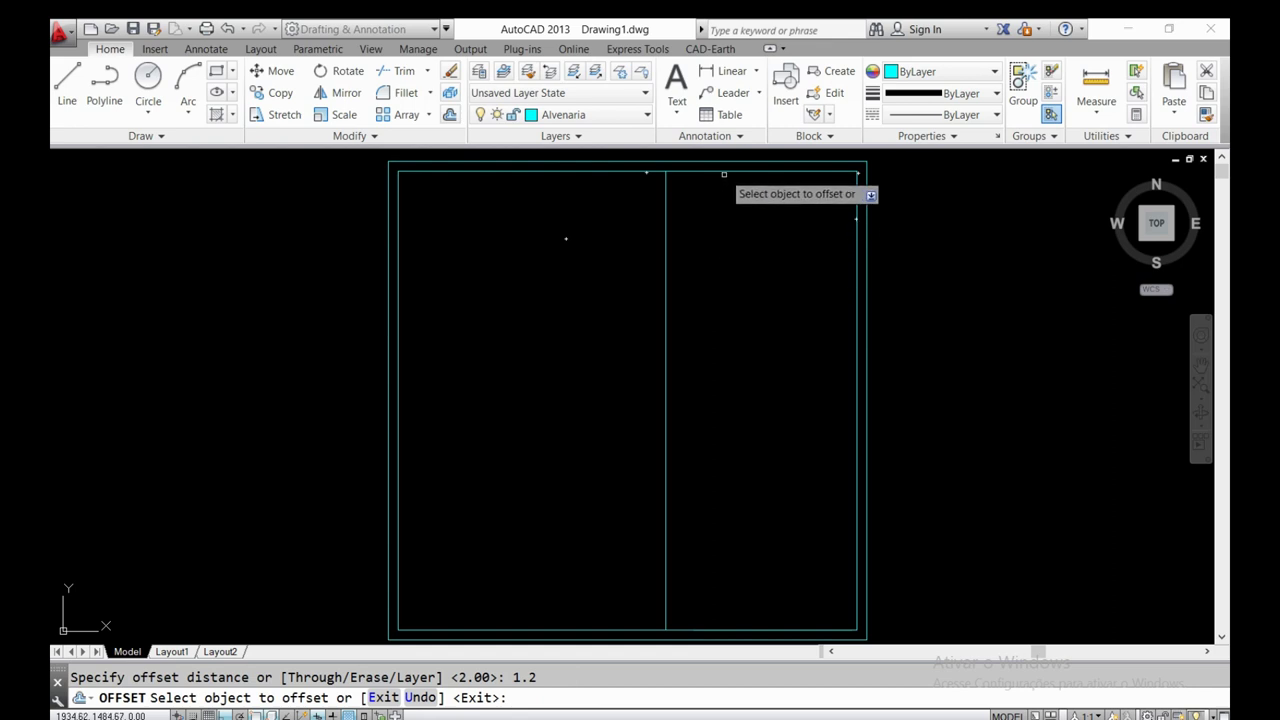
{"action": "left_click", "coordinate": [726, 171]}
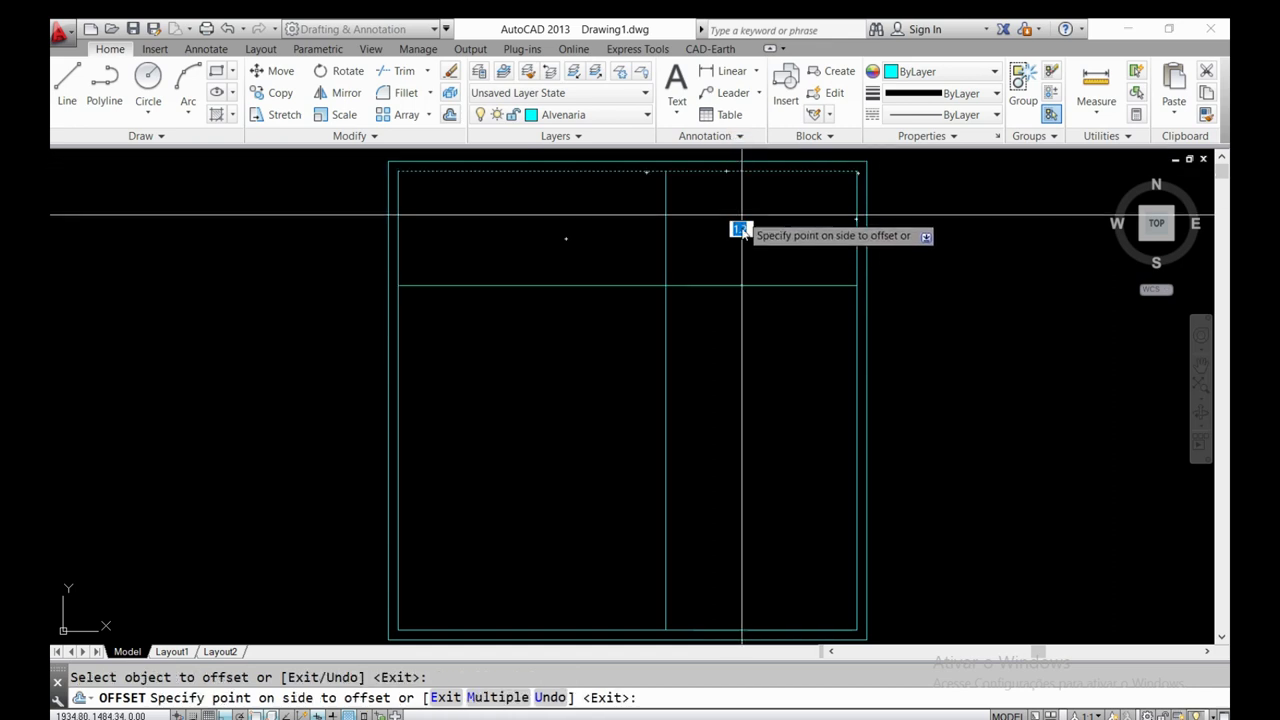
{"action": "left_click", "coordinate": [749, 356]}
{"action": "key", "text": "Return"}
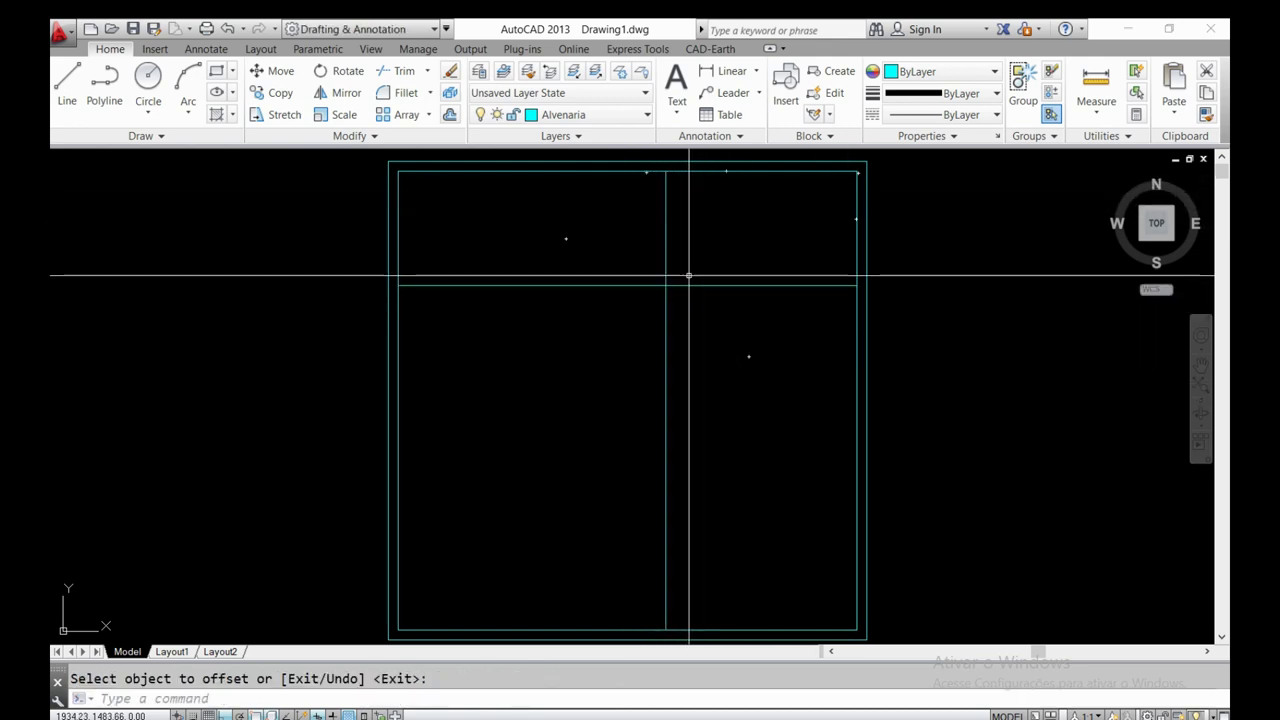
- Check the floor plan PDF, then return and inspect the new horizontal guide line
{"action": "key", "text": "alt+Tab"}
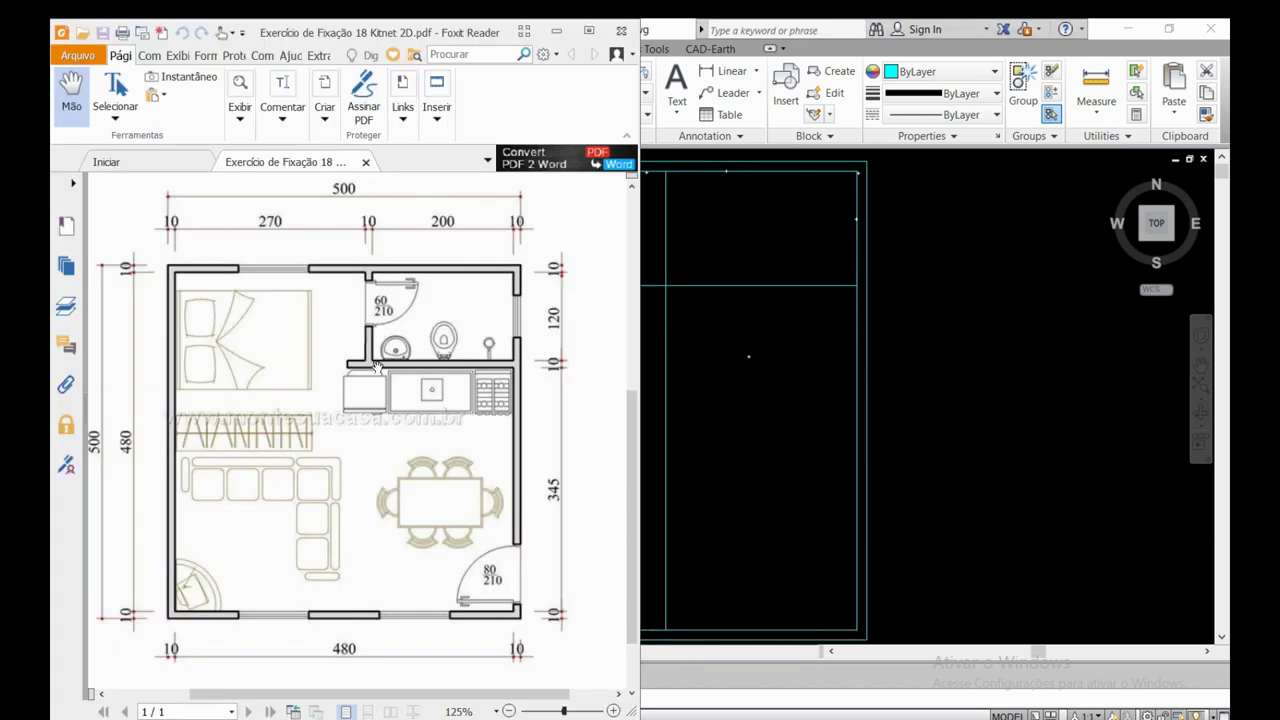
{"action": "left_click", "coordinate": [556, 31]}
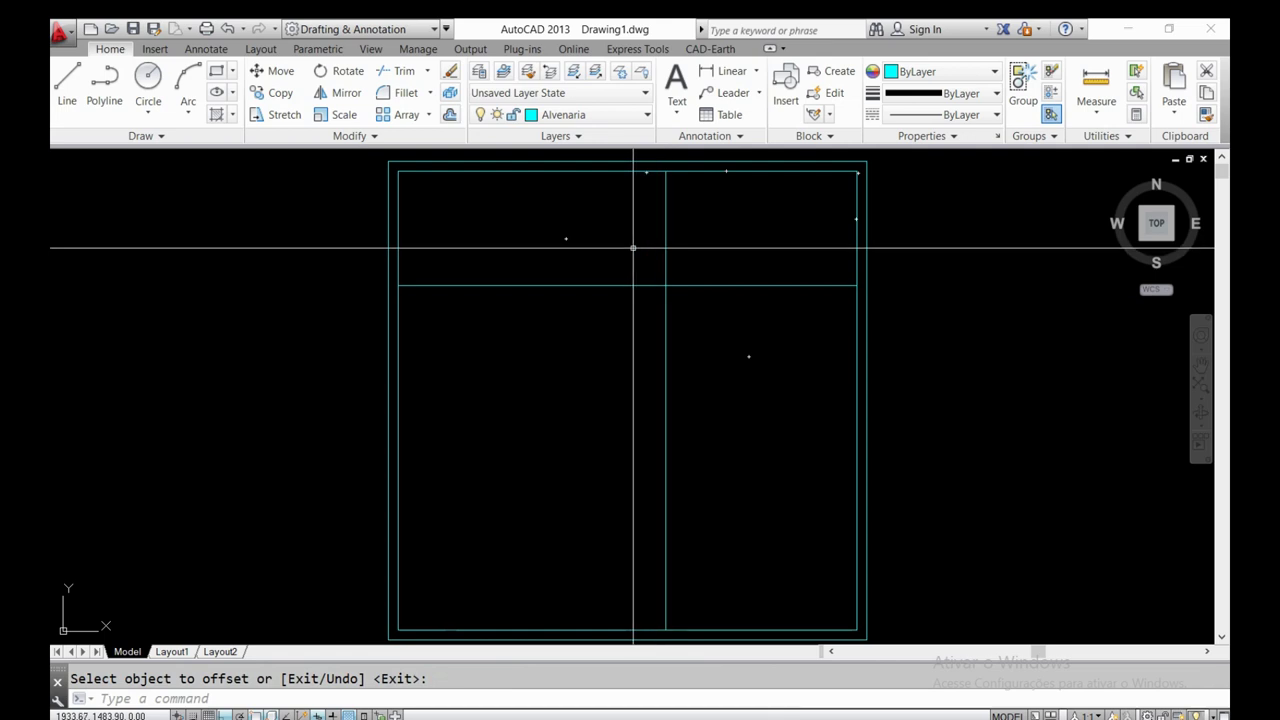
{"action": "key", "text": "Escape"}
{"action": "left_click", "coordinate": [691, 286]}
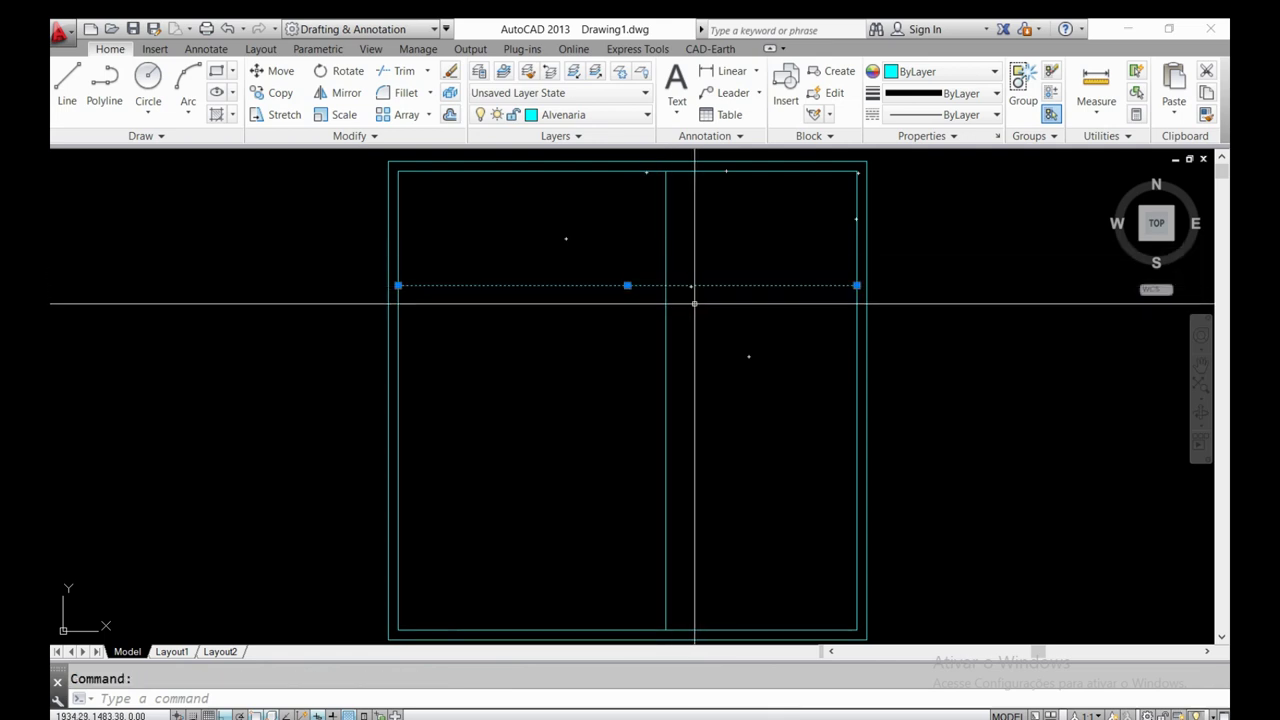
{"action": "key", "text": "Escape"}
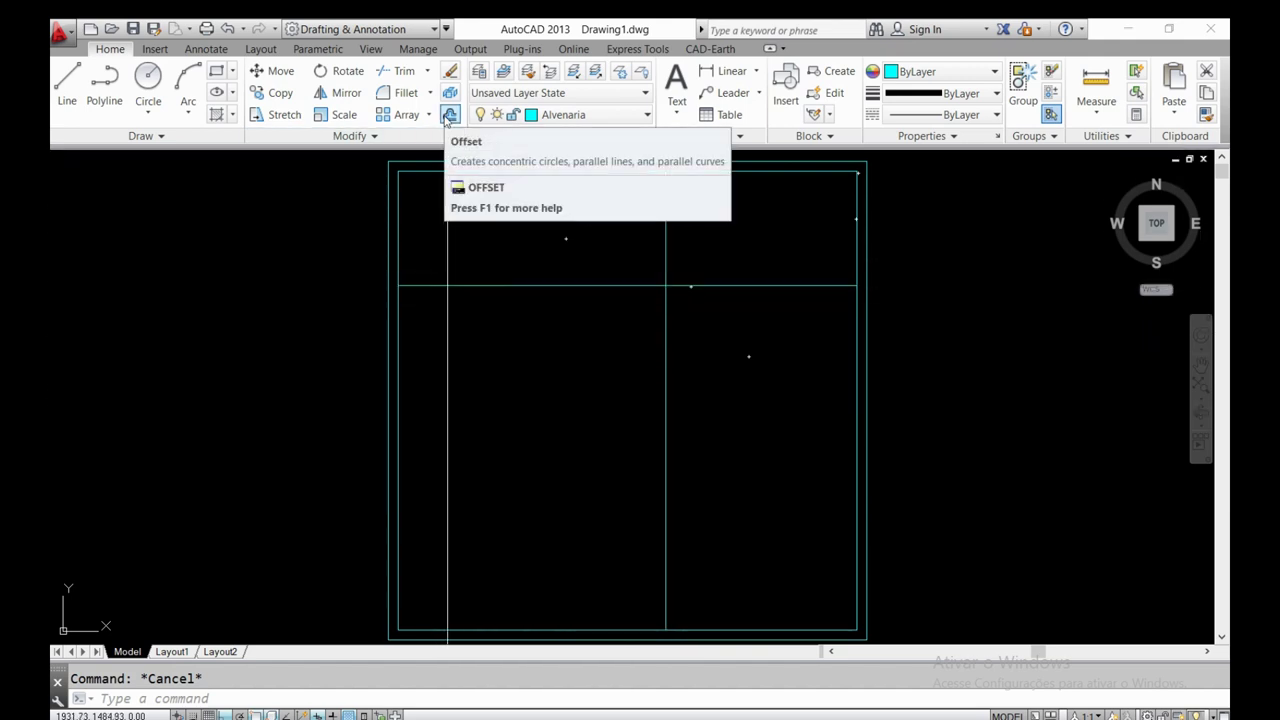
- Offset the vertical and horizontal guide lines by 0.1 to form double-line partitions
{"action": "left_click", "coordinate": [449, 115]}
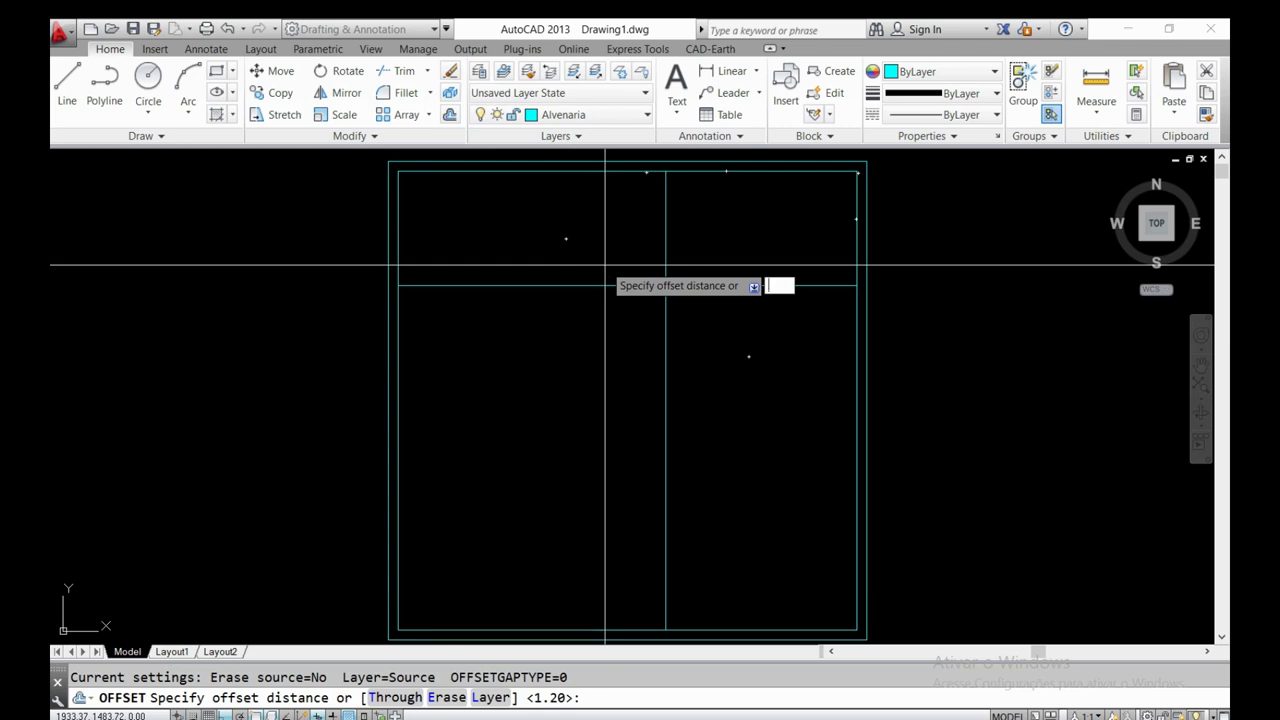
{"action": "type", "text": "0.1"}
{"action": "key", "text": "Return"}
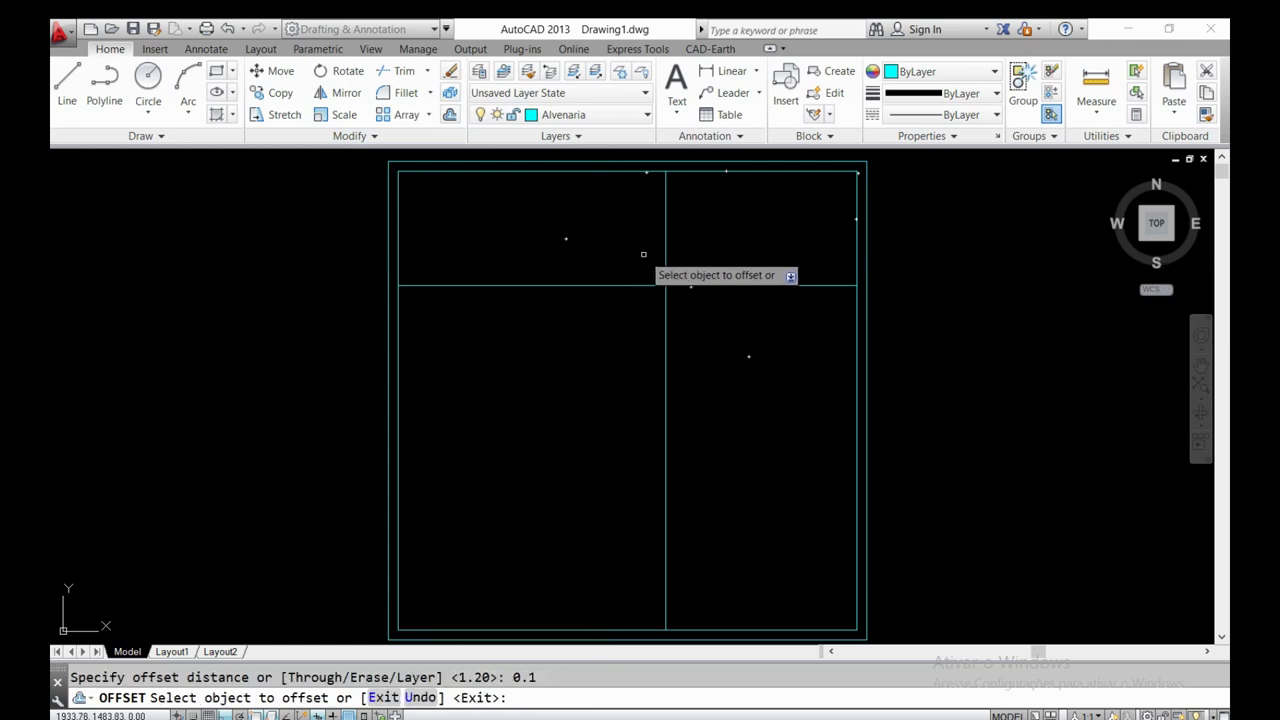
{"action": "left_click", "coordinate": [666, 250]}
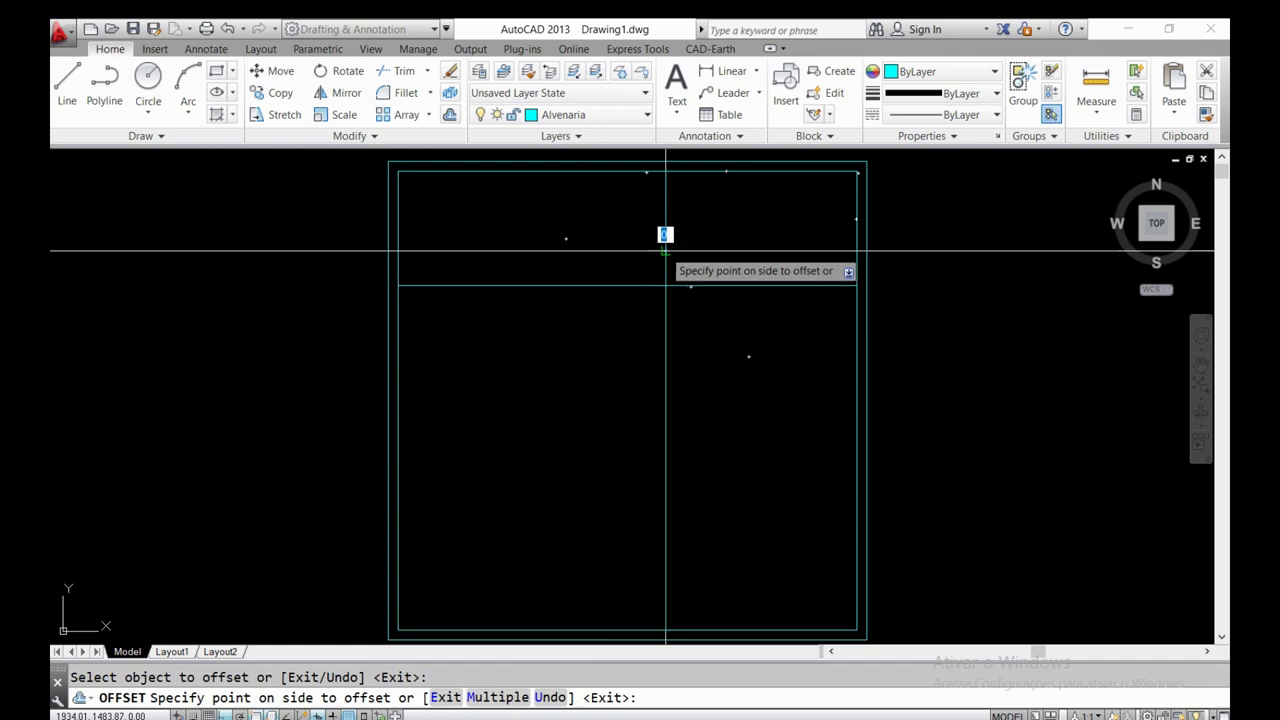
{"action": "left_click", "coordinate": [625, 250]}
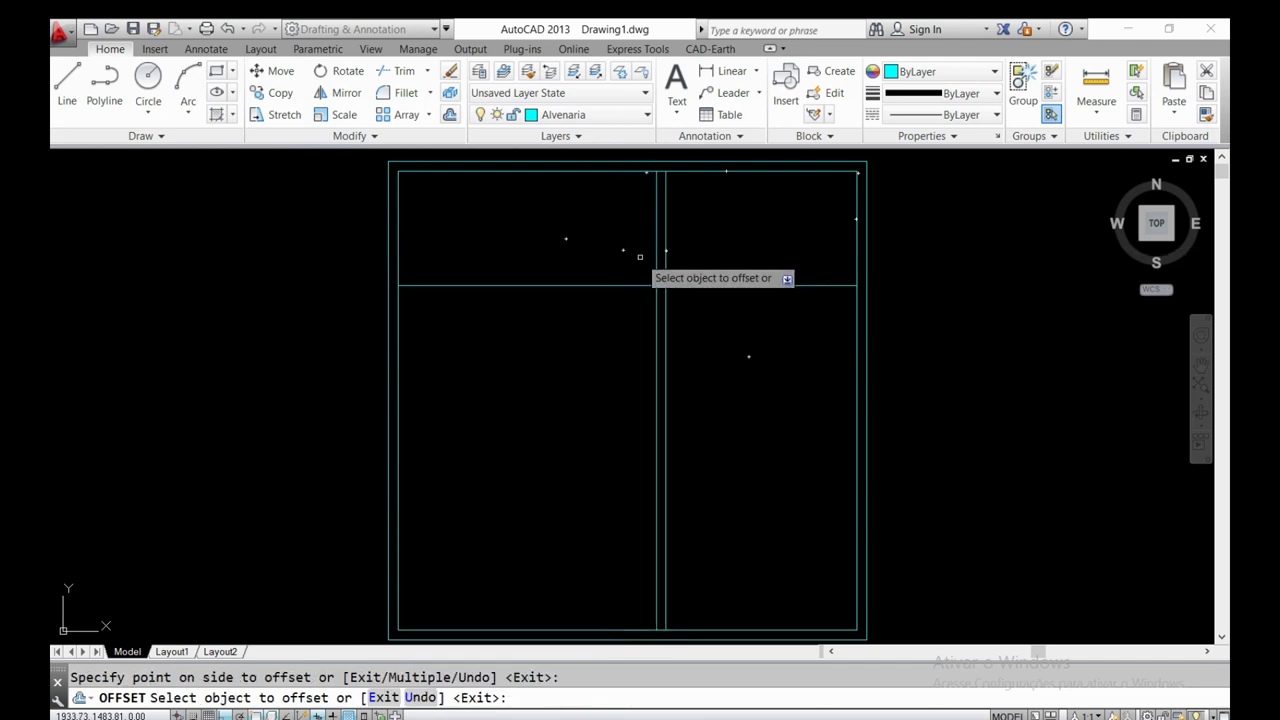
{"action": "left_click", "coordinate": [685, 285]}
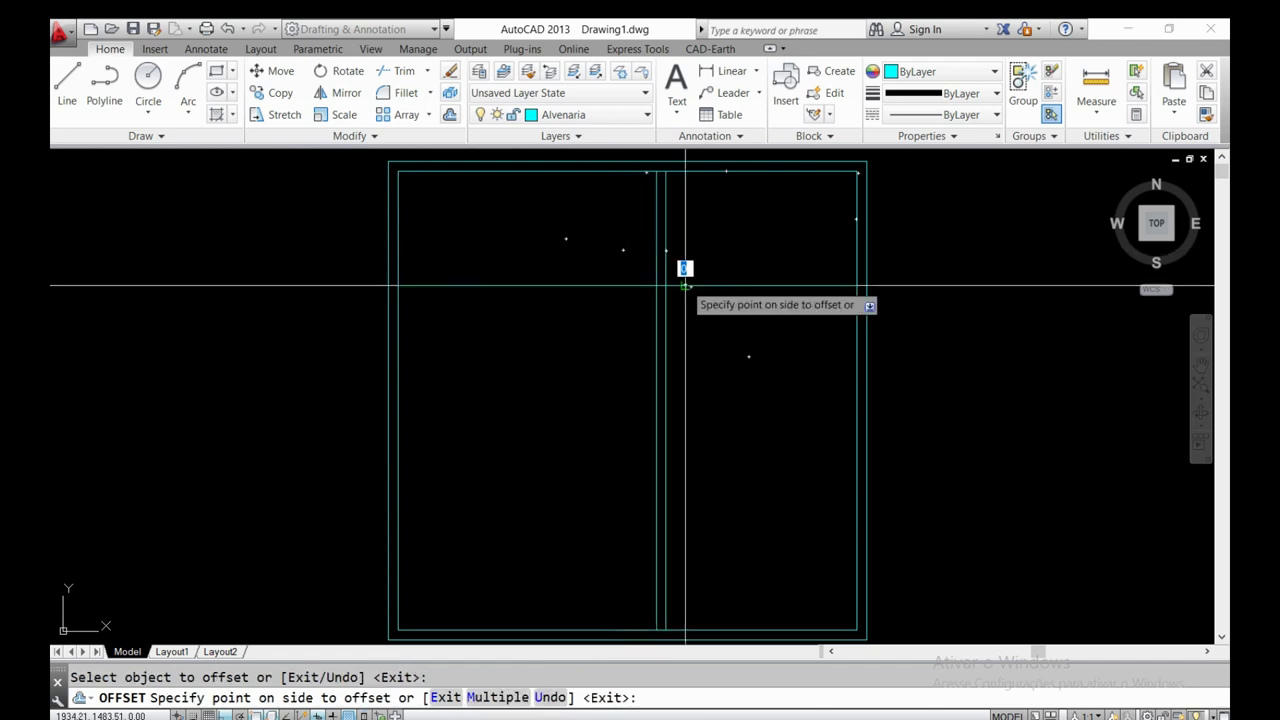
{"action": "left_click", "coordinate": [690, 328]}
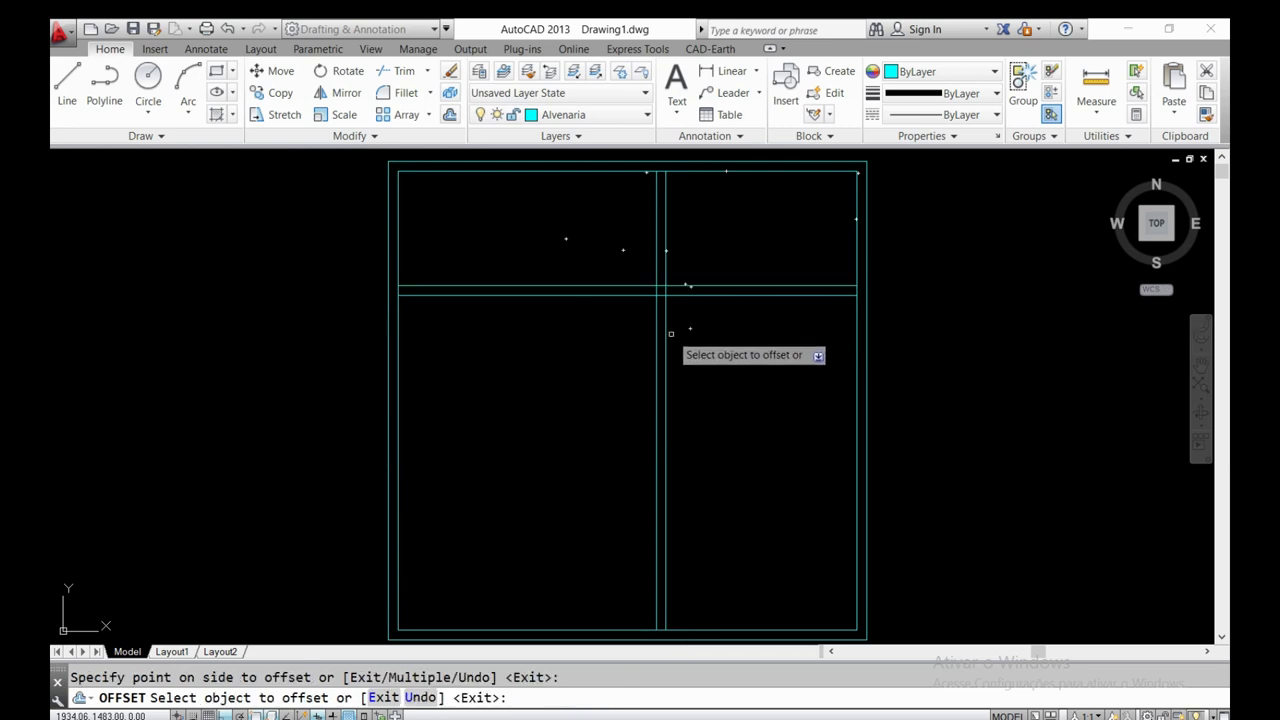
{"action": "key", "text": "Escape"}
{"action": "scroll", "coordinate": [665, 250], "scroll_direction": "up", "scroll_amount": 2}
{"action": "middle_click_drag", "start_coordinate": [662, 252], "coordinate": [616, 344]}
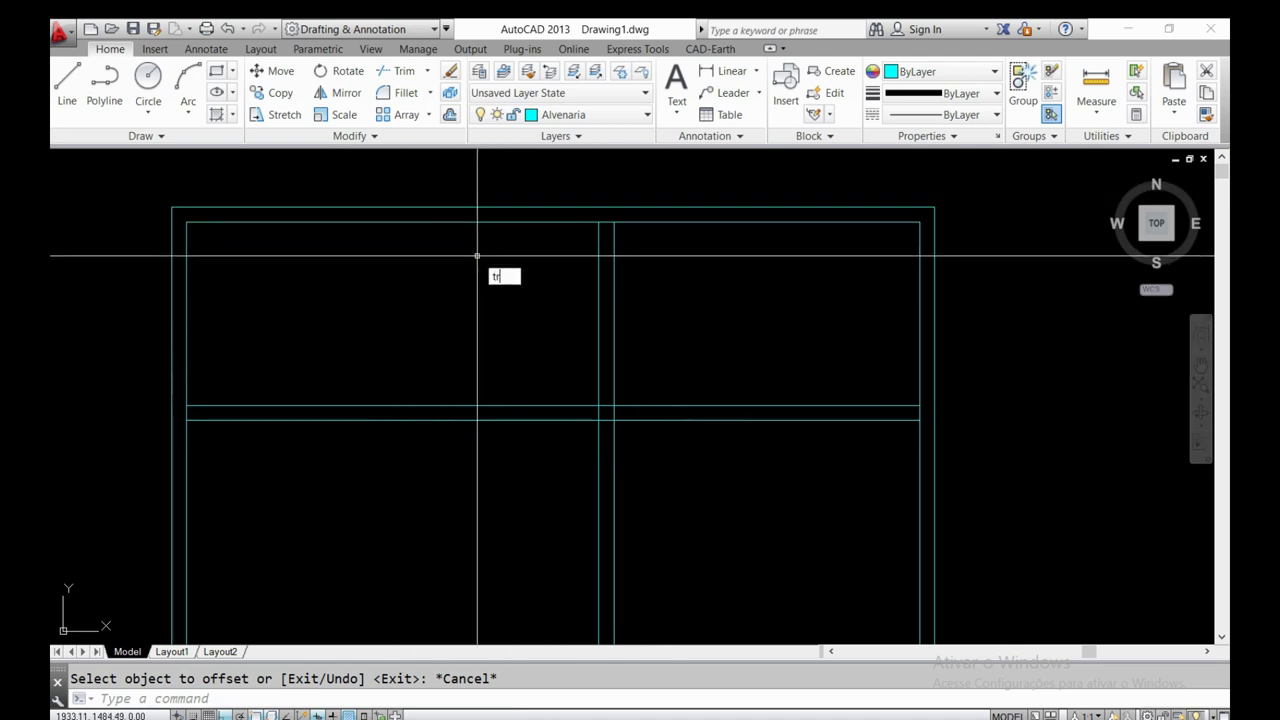
- Trim the crossing partition and wall segments around the top-right bathroom
{"action": "key", "text": "Return"}
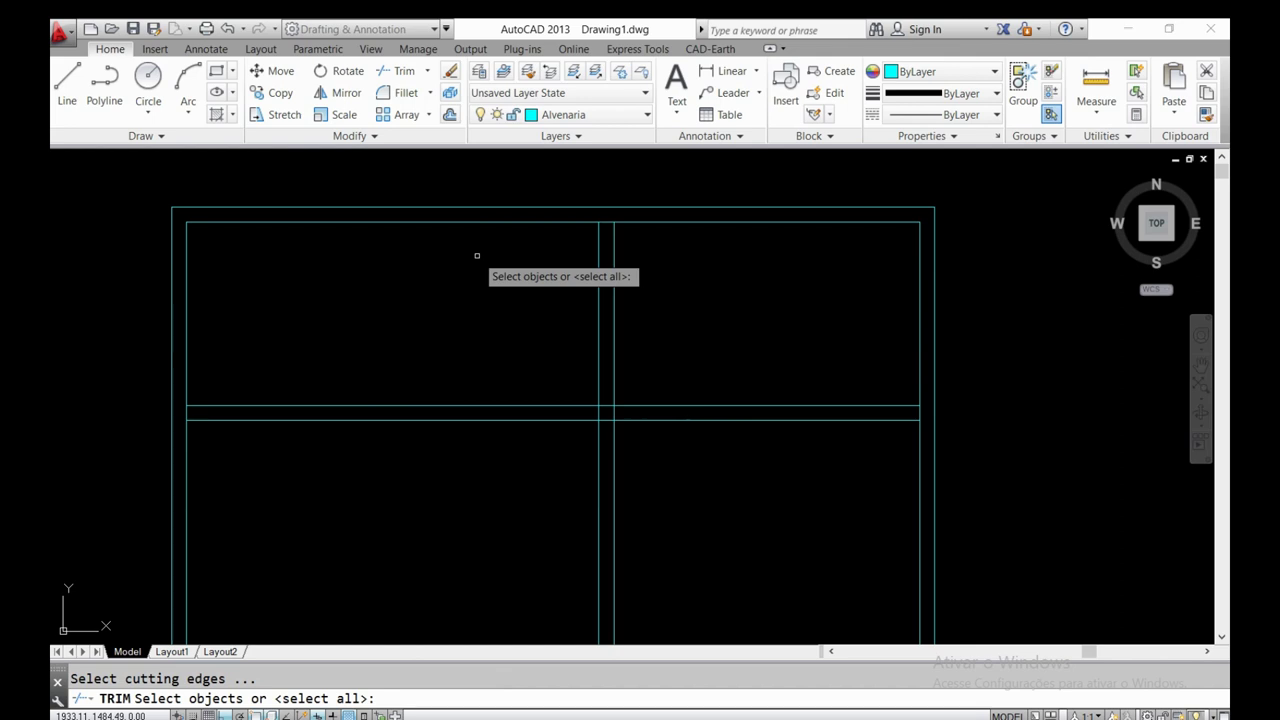
{"action": "key", "text": "Return"}
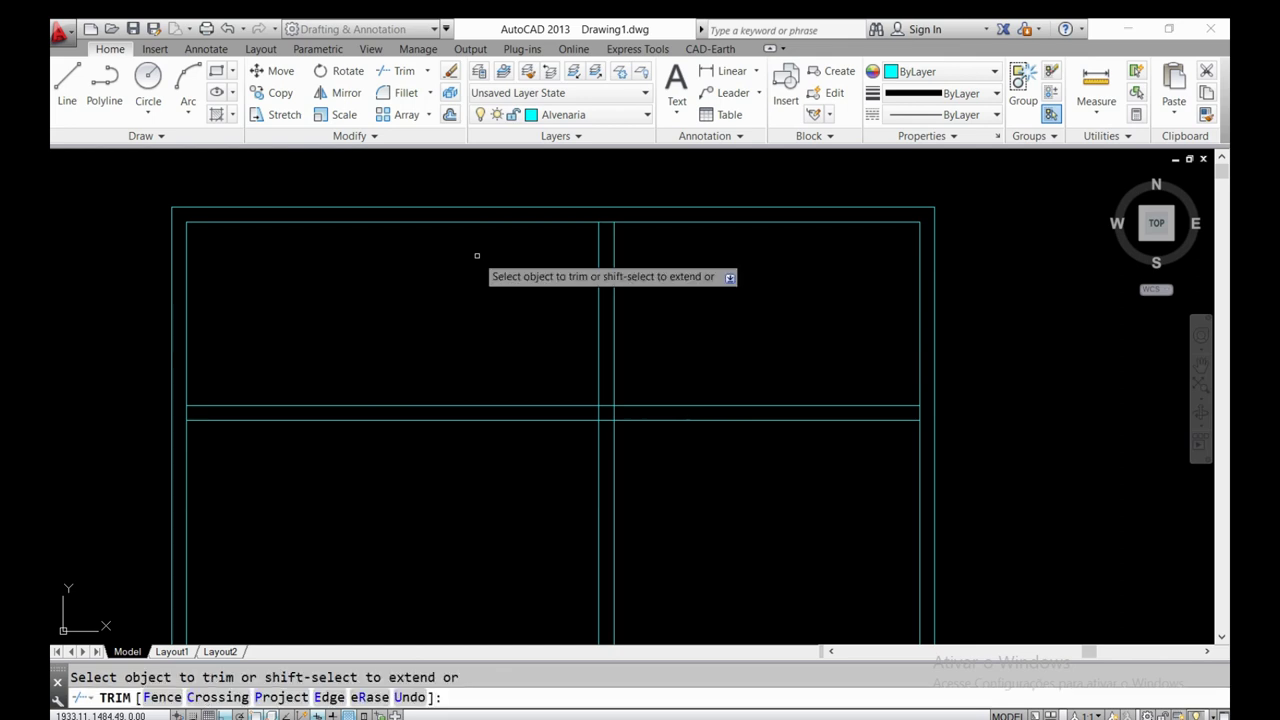
{"action": "left_click", "coordinate": [610, 222]}
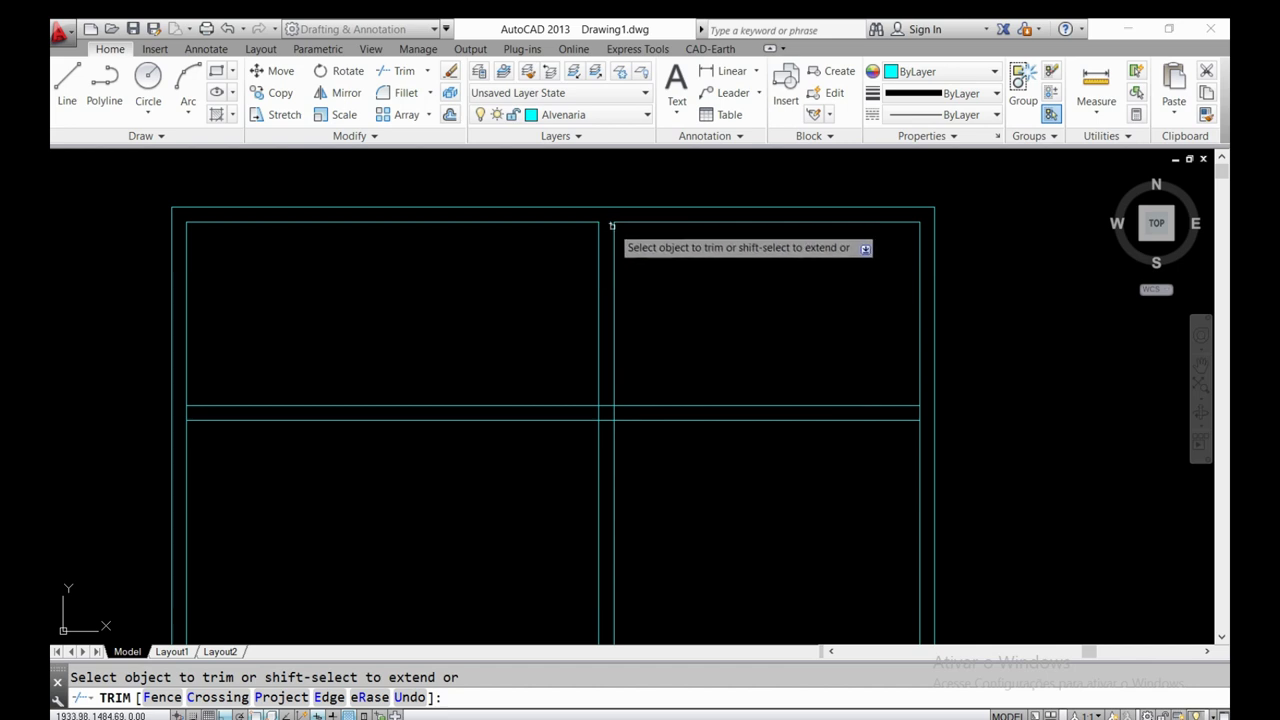
{"action": "left_click", "coordinate": [916, 414]}
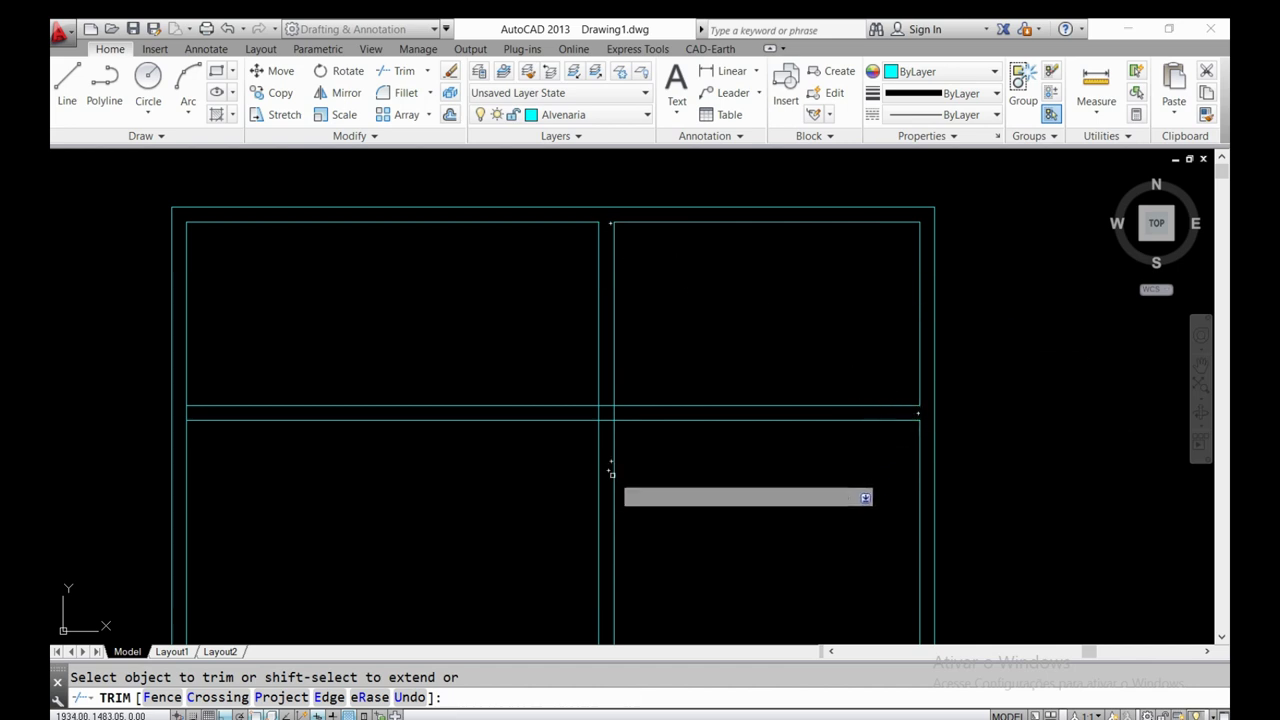
{"action": "left_click", "coordinate": [611, 467]}
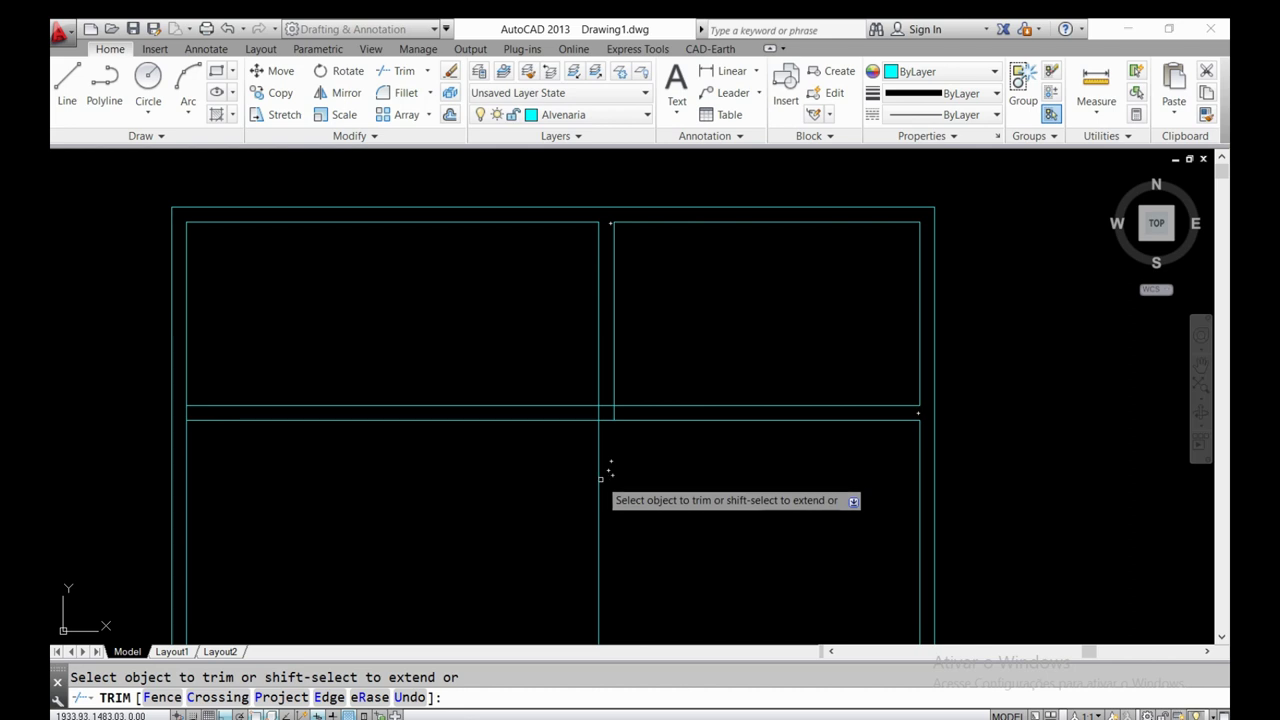
{"action": "left_click", "coordinate": [607, 406]}
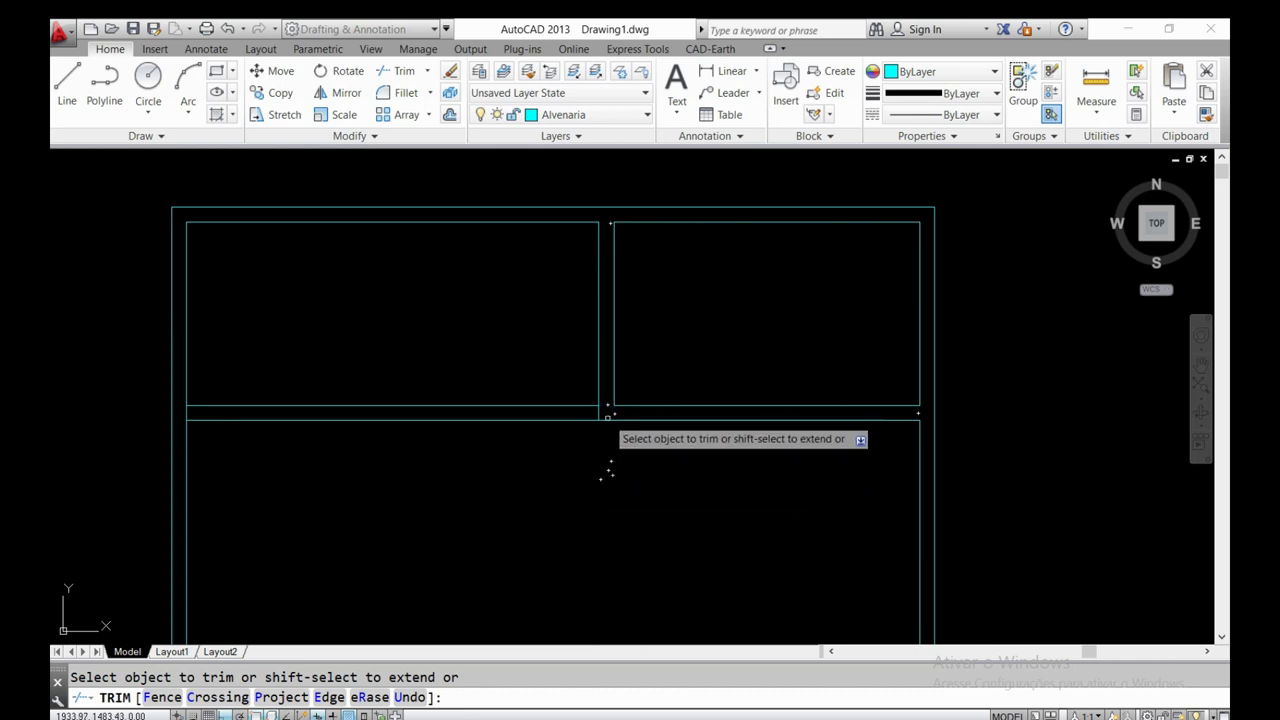
{"action": "left_click", "coordinate": [588, 419]}
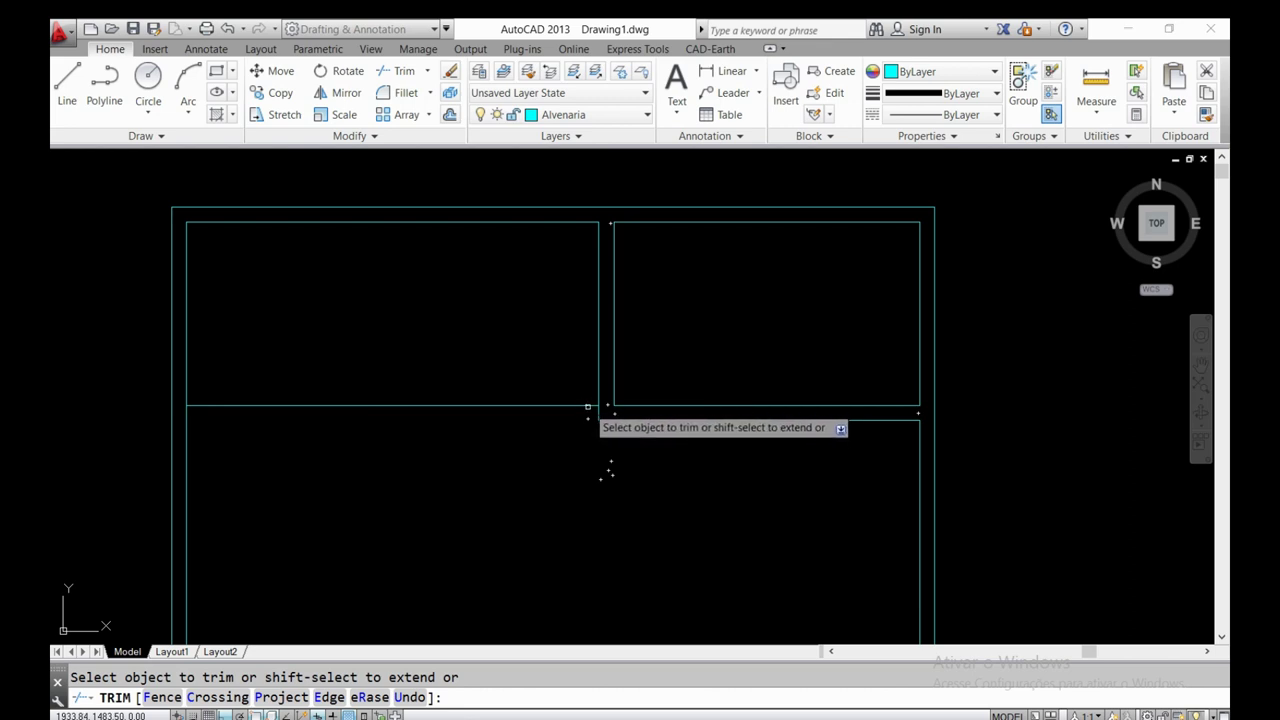
{"action": "key", "text": "Escape"}
- Erase the leftover horizontal line across the left room
{"action": "left_click", "coordinate": [587, 406]}
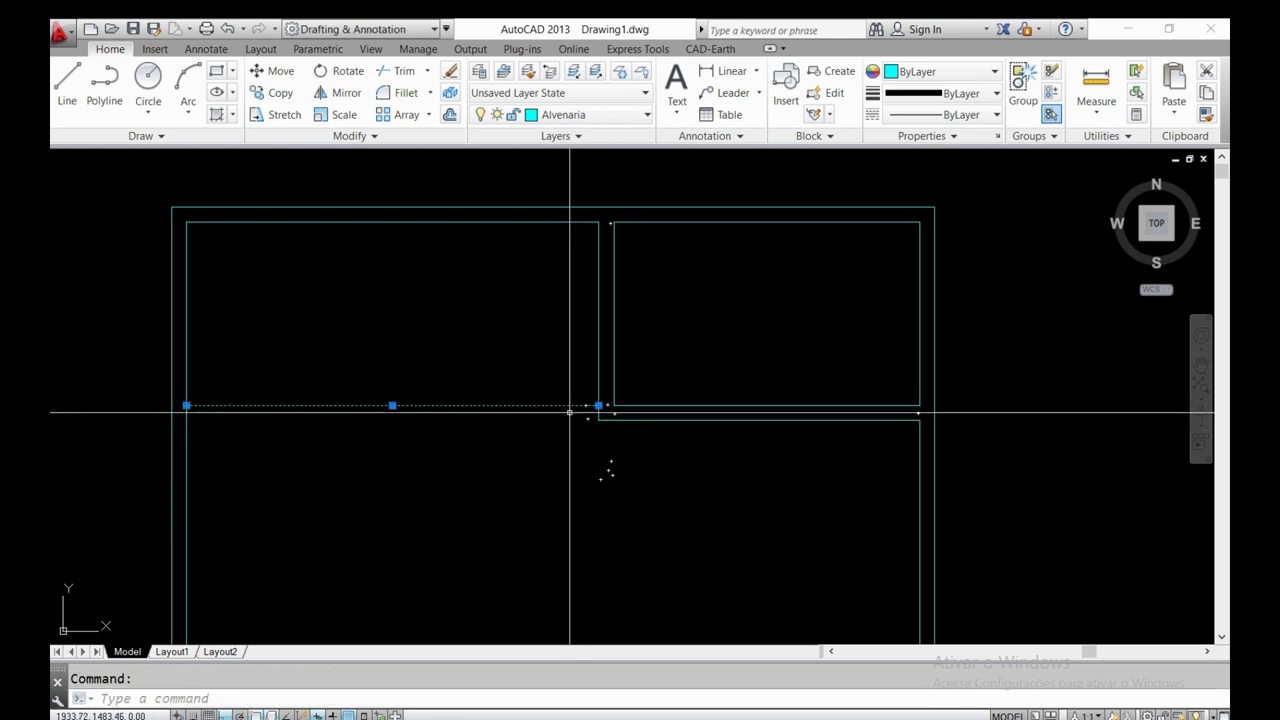
{"action": "key", "text": "Escape"}
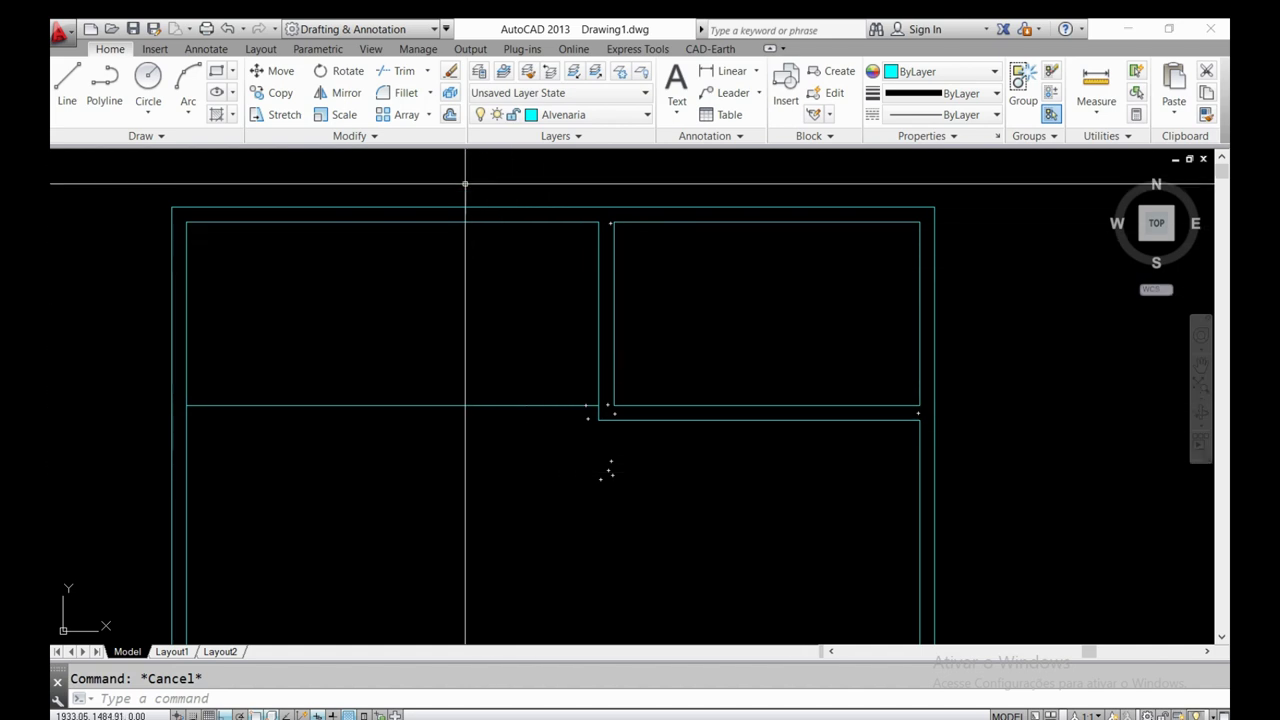
{"action": "left_click", "coordinate": [449, 72]}
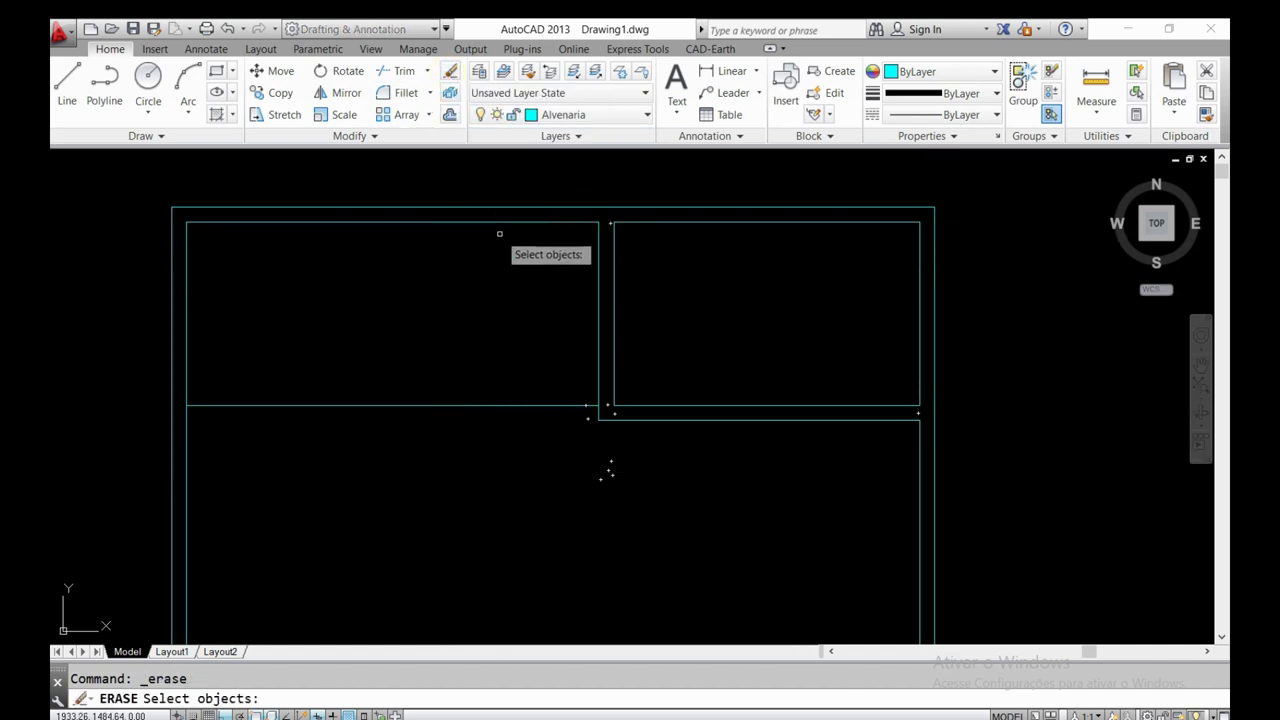
{"action": "left_click", "coordinate": [492, 404]}
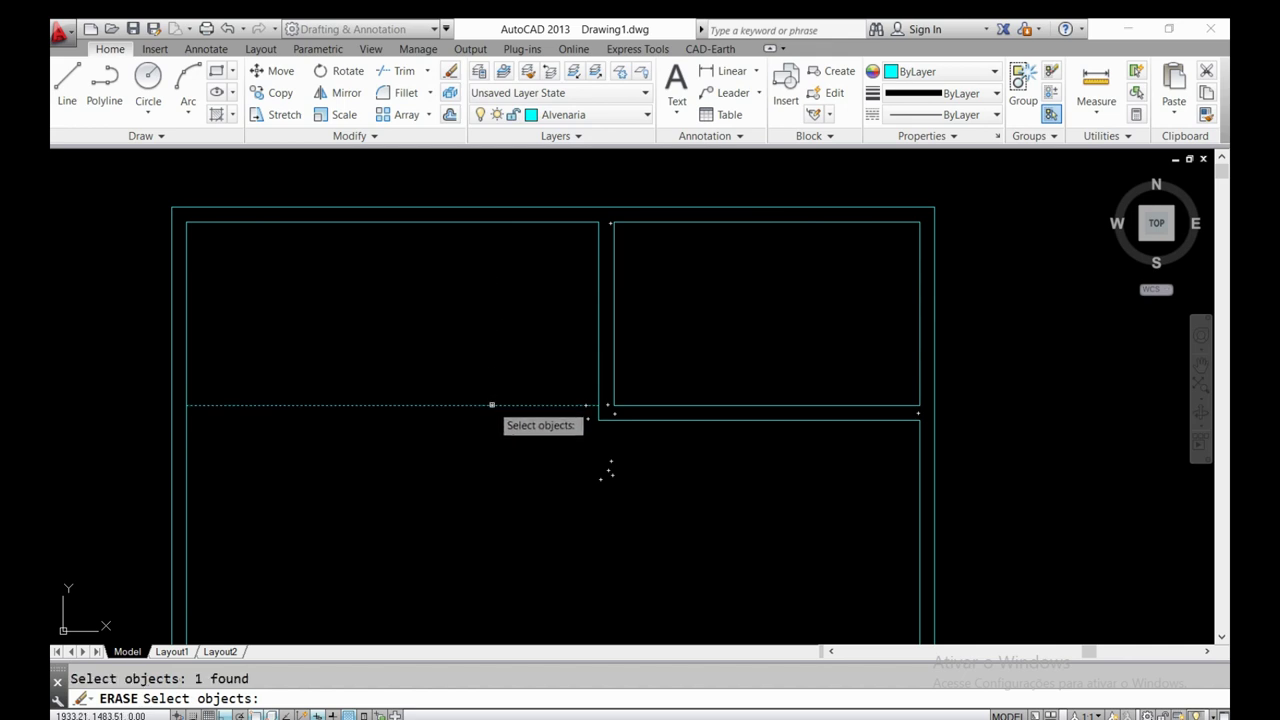
{"action": "key", "text": "Return"}
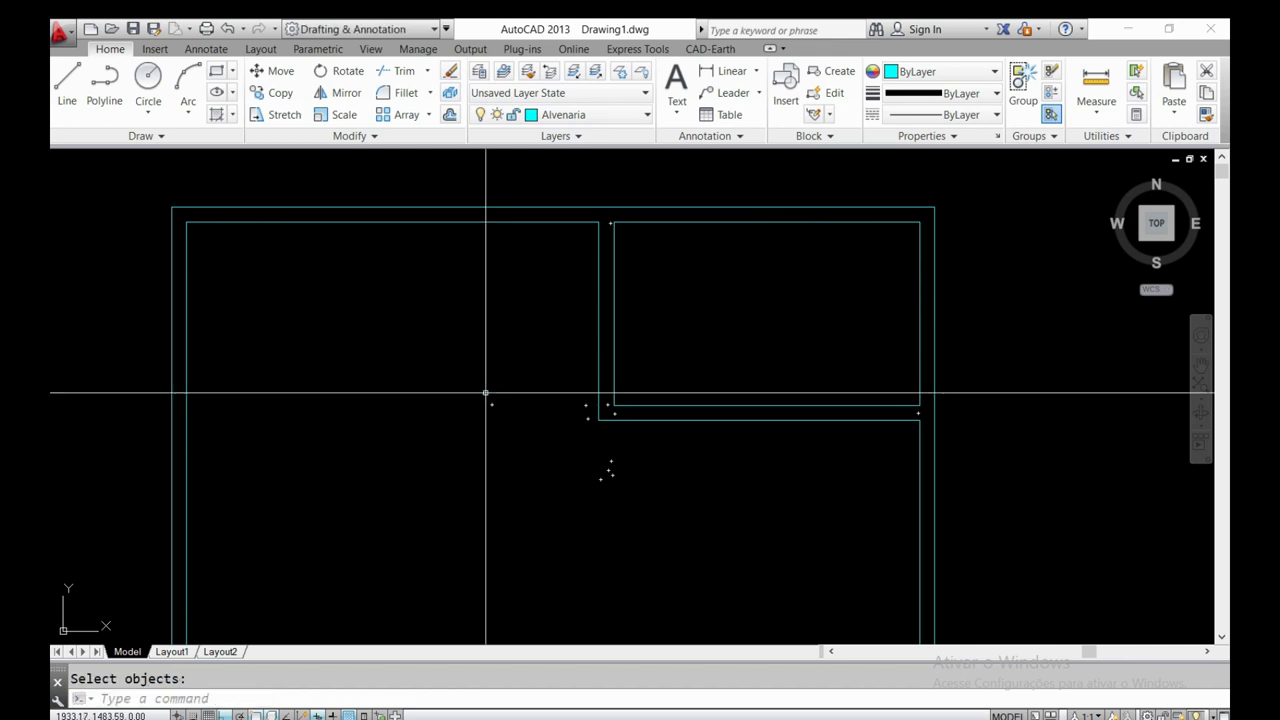
{"action": "middle_click_drag", "start_coordinate": [623, 315], "coordinate": [685, 252]}
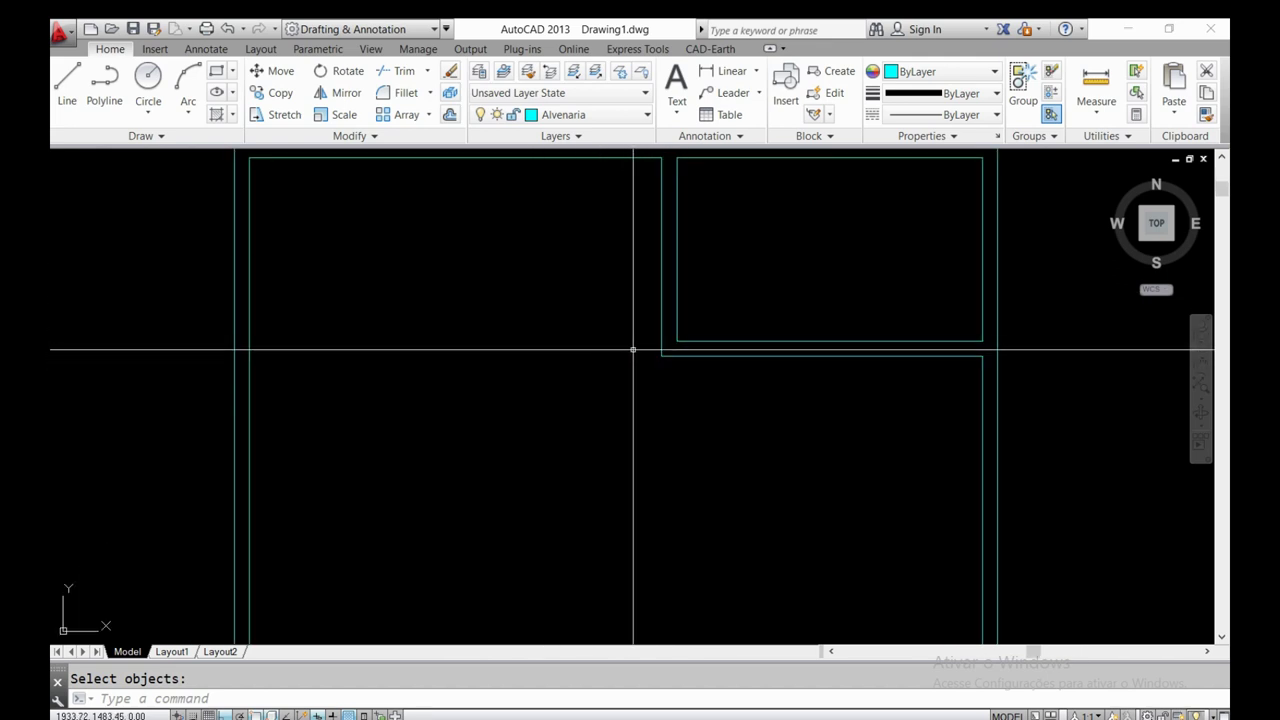
- Start a line at the bathroom wall corner and draw a 0.3 segment to the left
{"action": "left_click", "coordinate": [64, 100]}
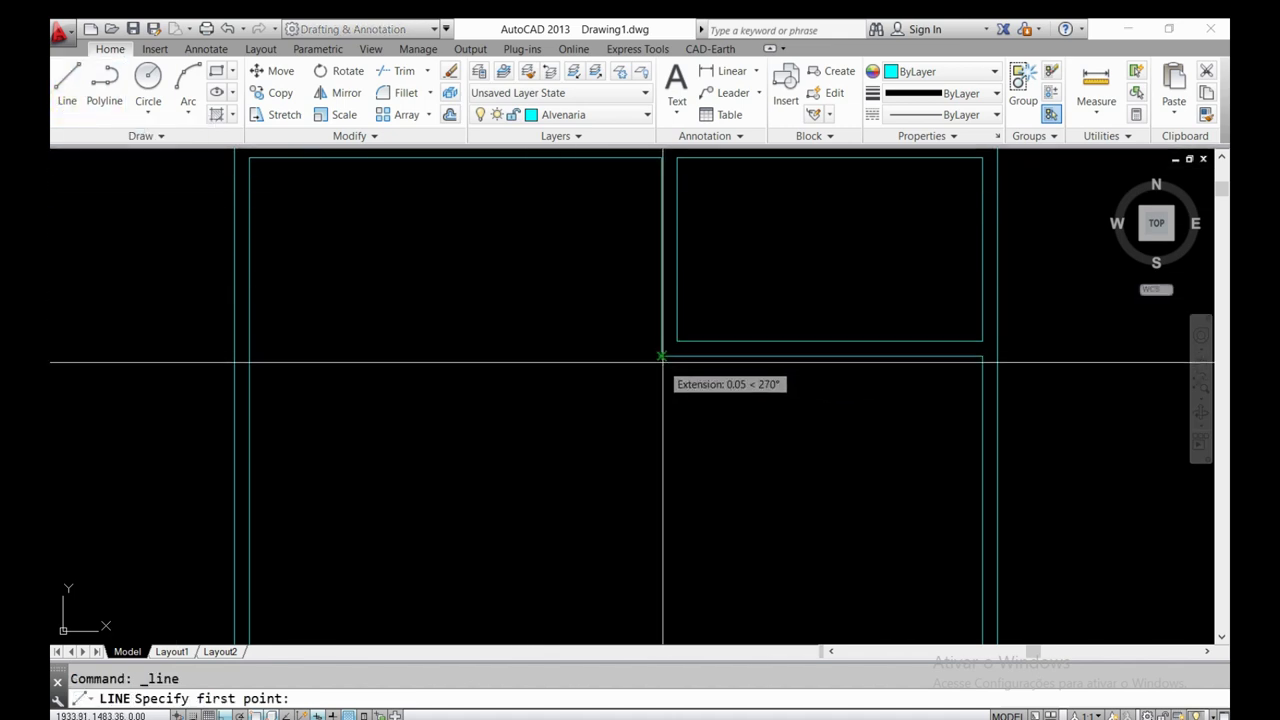
{"action": "scroll", "coordinate": [657, 356], "scroll_direction": "up", "scroll_amount": 2}
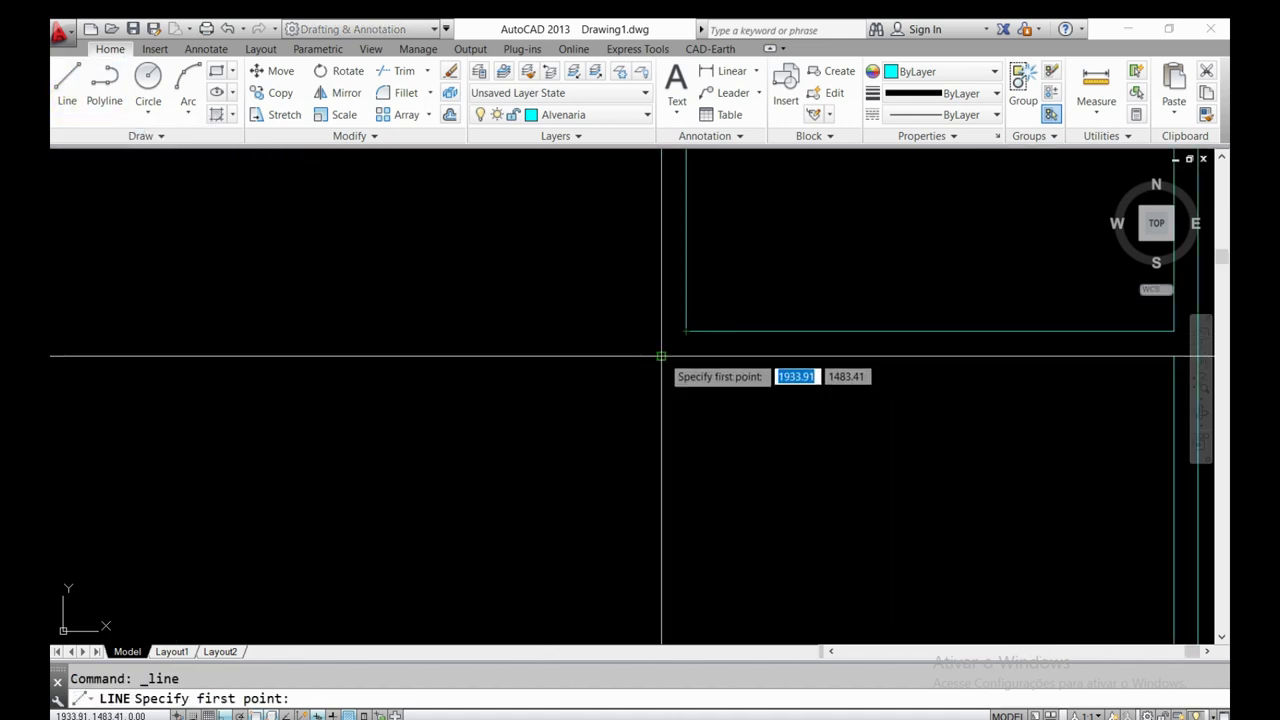
{"action": "left_click", "coordinate": [655, 356]}
{"action": "scroll", "coordinate": [655, 356], "scroll_direction": "down", "scroll_amount": 4}
{"action": "scroll", "coordinate": [617, 357], "scroll_direction": "down", "scroll_amount": 2}
{"action": "scroll", "coordinate": [615, 358], "scroll_direction": "up", "scroll_amount": 4}
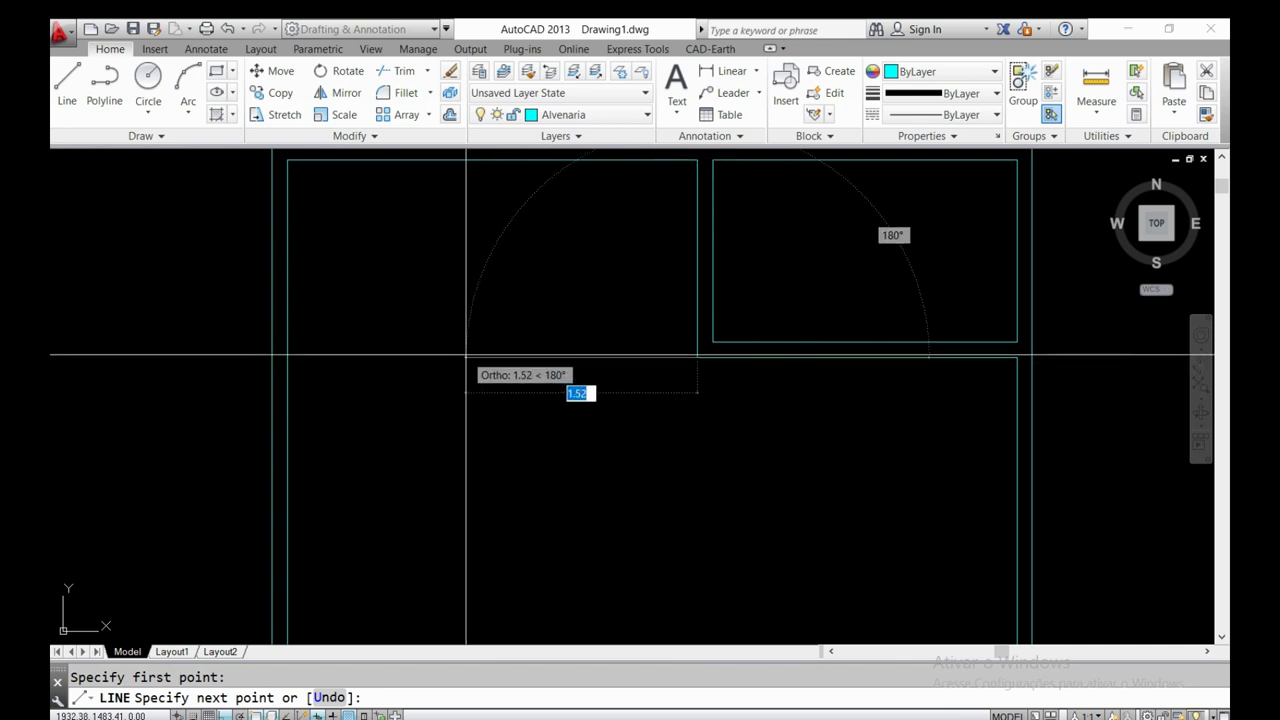
{"action": "key", "text": "BackSpace"}
{"action": "type", "text": "0.3"}
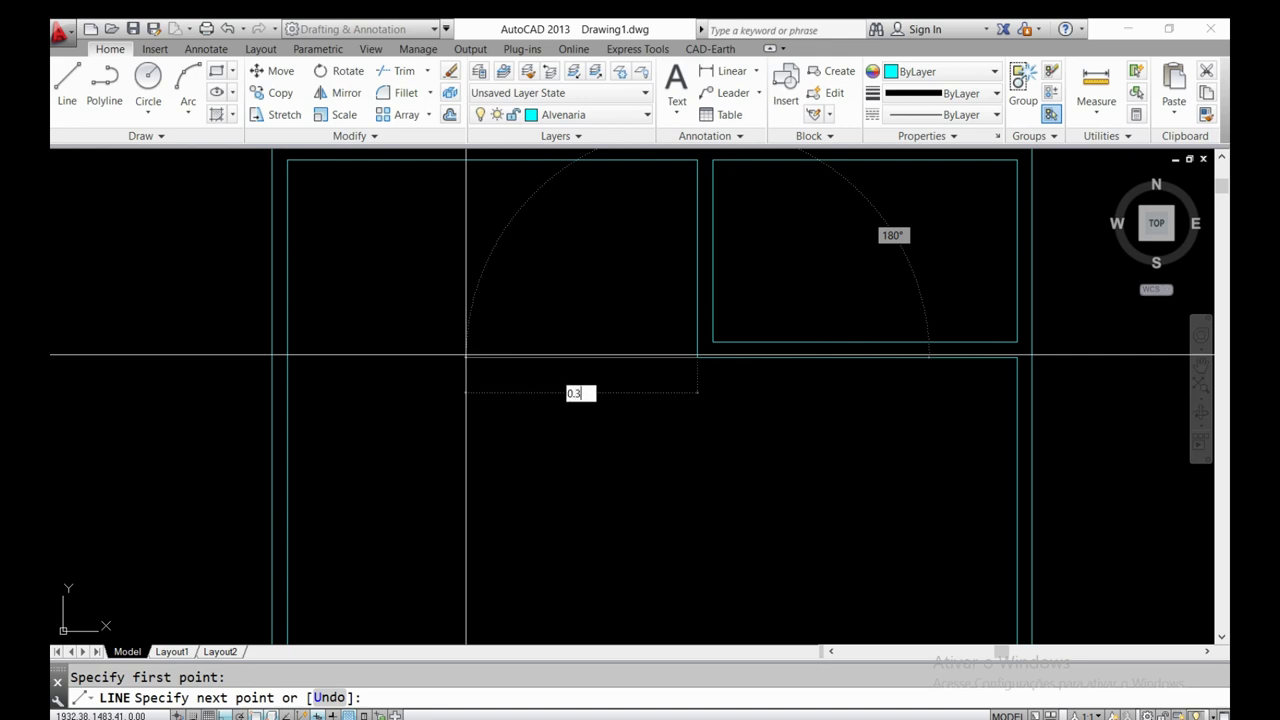
{"action": "key", "text": "Return"}
- Continue the stub 0.1 up and 0.3 back to the right, then end the line
{"action": "scroll", "coordinate": [648, 358], "scroll_direction": "up", "scroll_amount": 2}
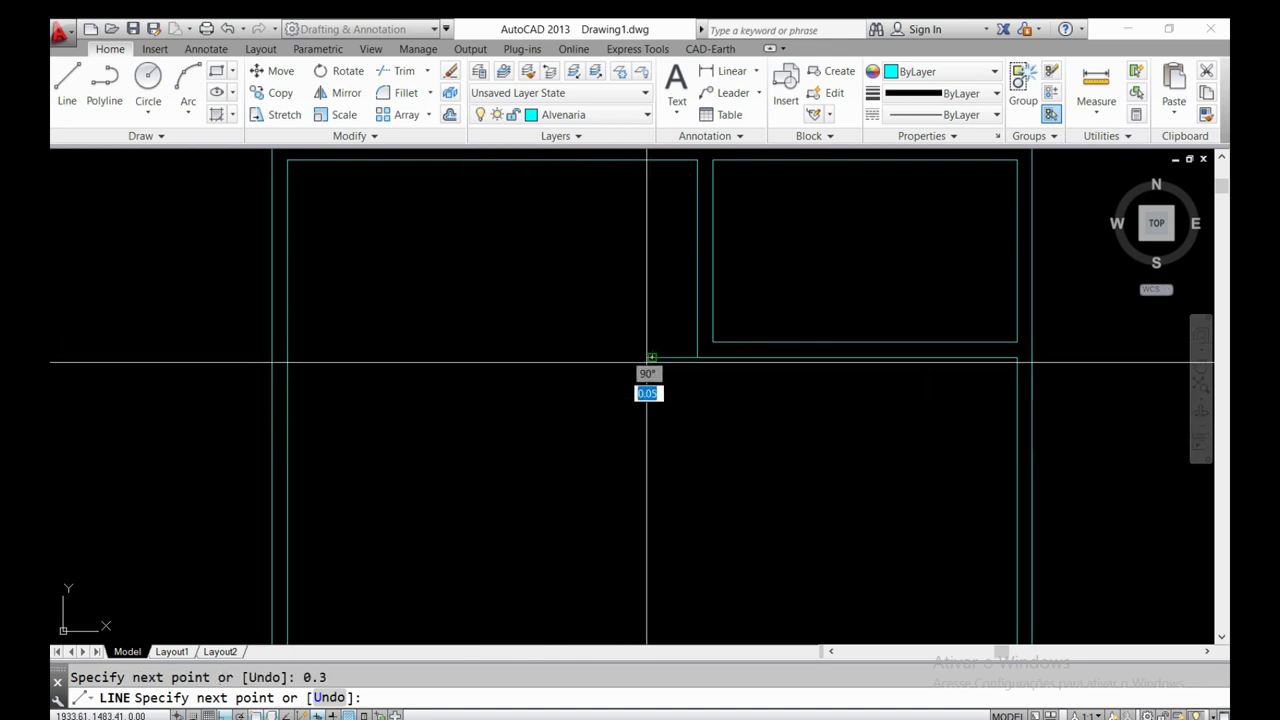
{"action": "scroll", "coordinate": [650, 360], "scroll_direction": "up", "scroll_amount": 2}
{"action": "scroll", "coordinate": [643, 374], "scroll_direction": "up", "scroll_amount": 1}
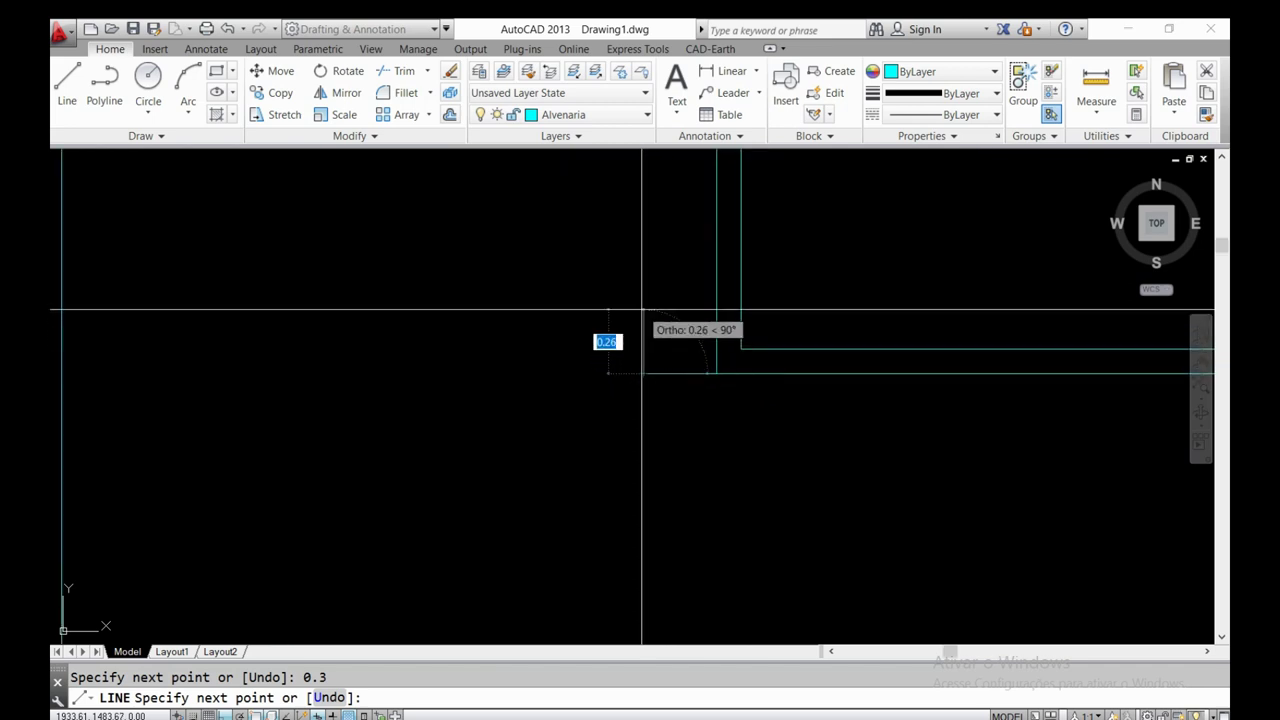
{"action": "type", "text": "0."}
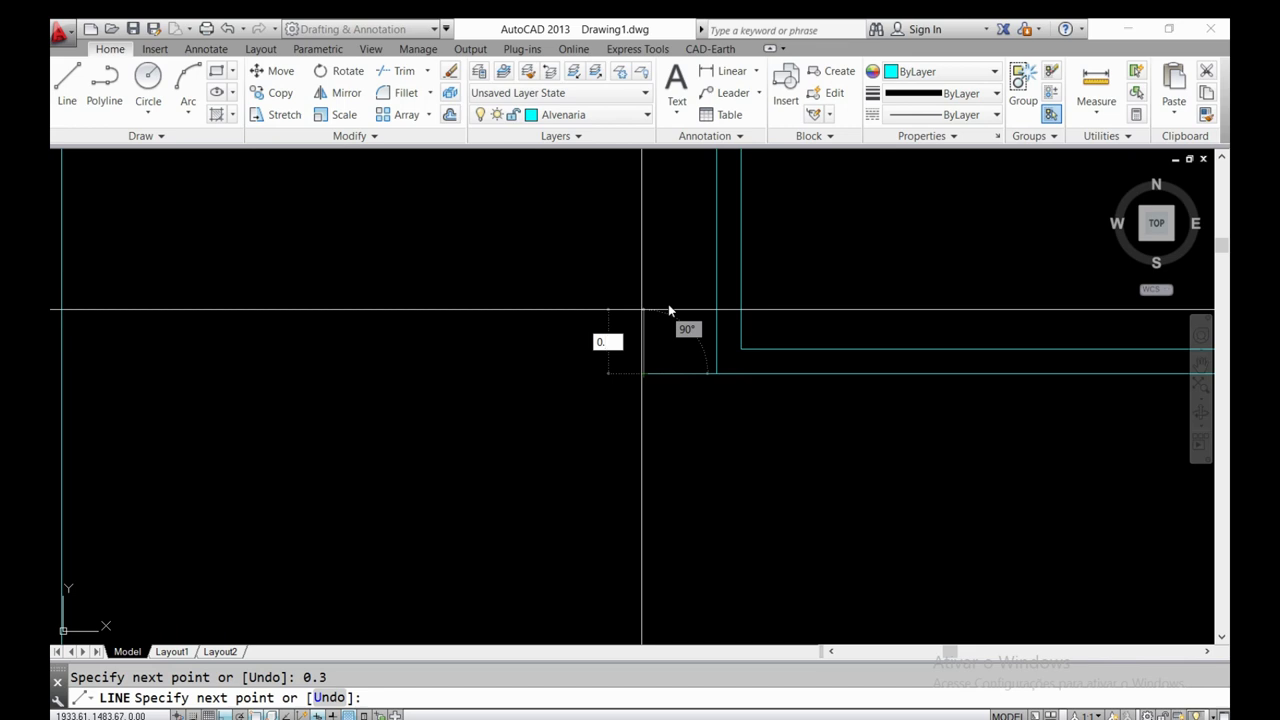
{"action": "type", "text": "1"}
{"action": "key", "text": "Return"}
{"action": "scroll", "coordinate": [650, 335], "scroll_direction": "up", "scroll_amount": 4}
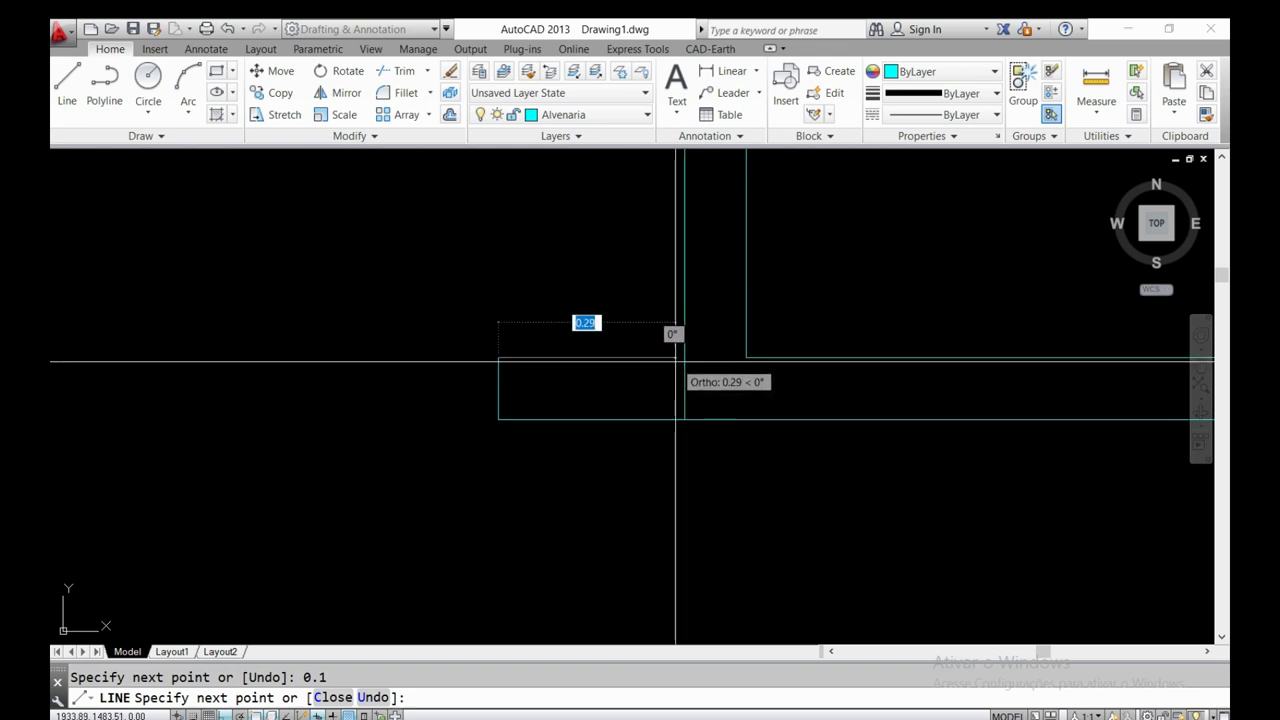
{"action": "type", "text": "0."}
{"action": "key", "text": "Return"}
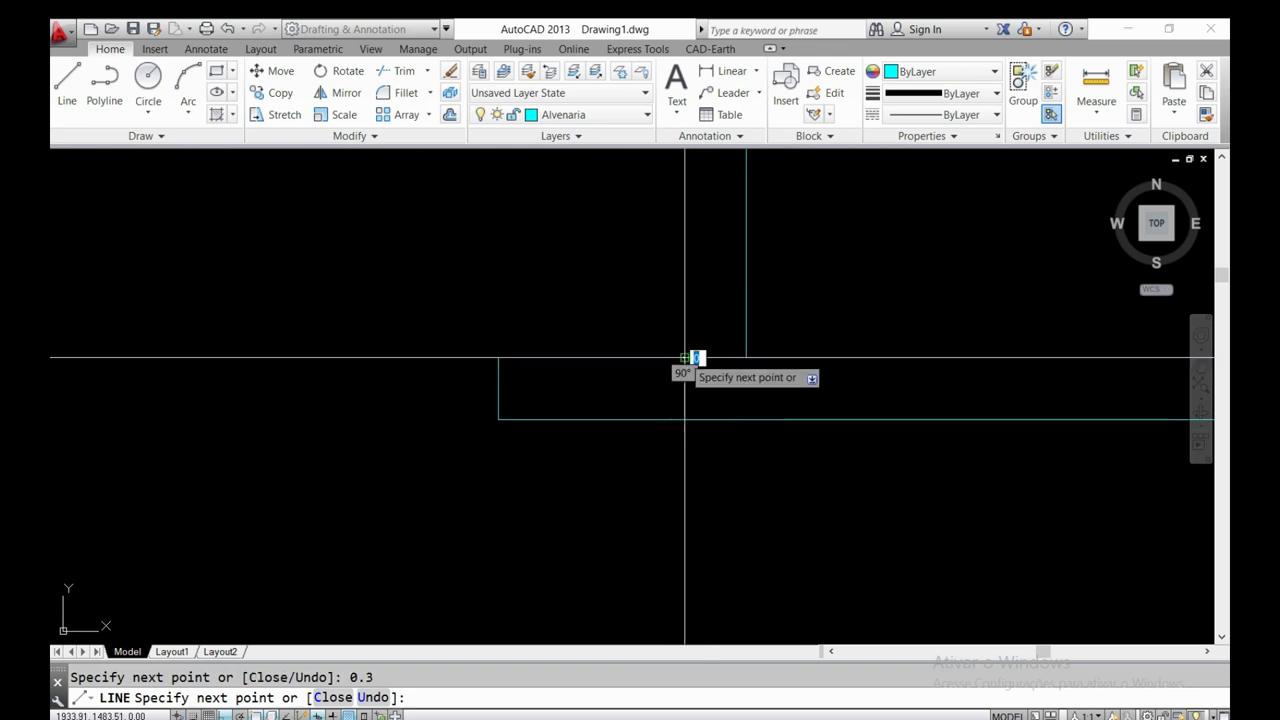
{"action": "scroll", "coordinate": [635, 361], "scroll_direction": "down", "scroll_amount": 3}
{"action": "scroll", "coordinate": [635, 361], "scroll_direction": "up", "scroll_amount": 4}
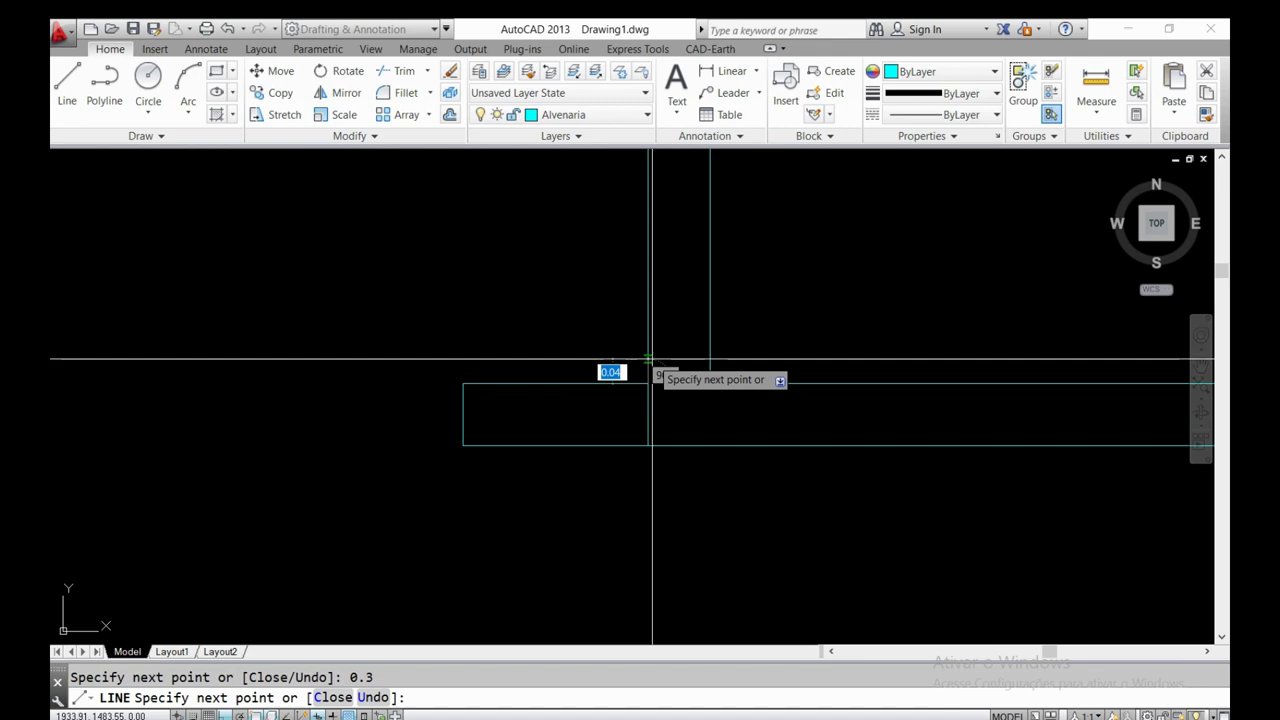
{"action": "key", "text": "Escape"}
{"action": "left_click", "coordinate": [645, 412]}
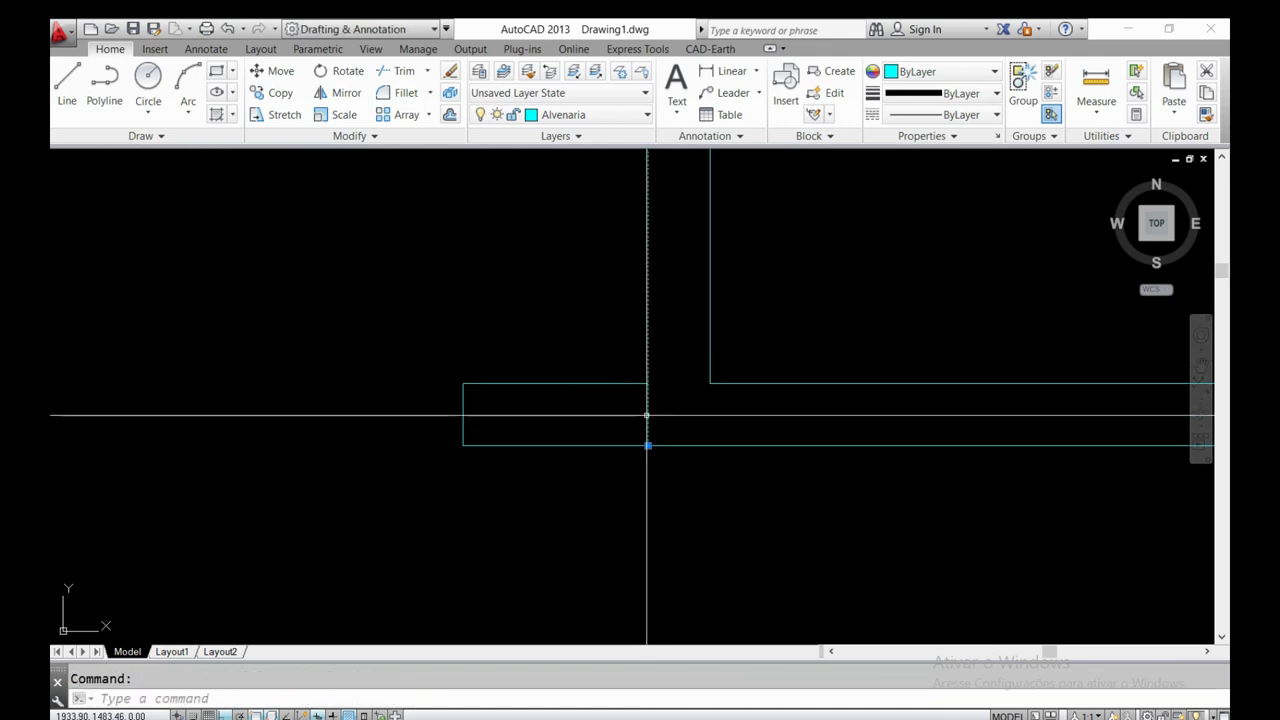
{"action": "key", "text": "Escape"}
{"action": "type", "text": "TR"}
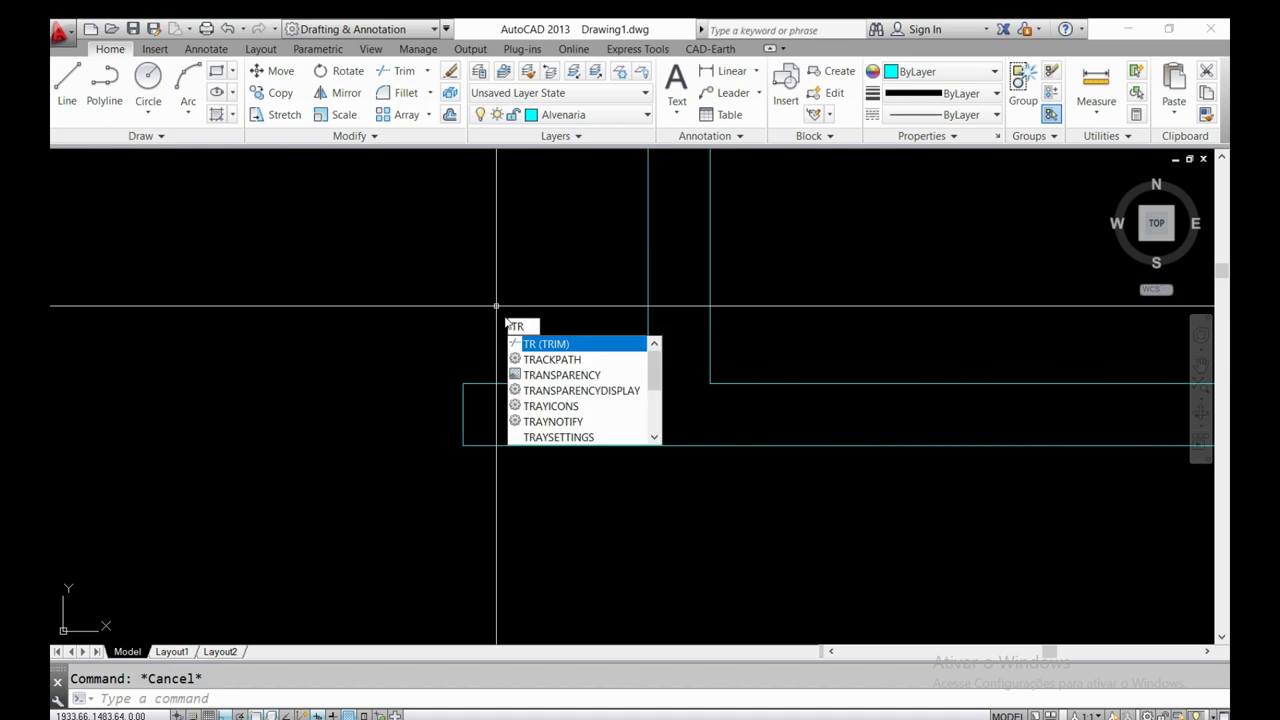
- Trim away the line segments crossing the wall stub
{"action": "key", "text": "Return"}
{"action": "key", "text": "Return"}
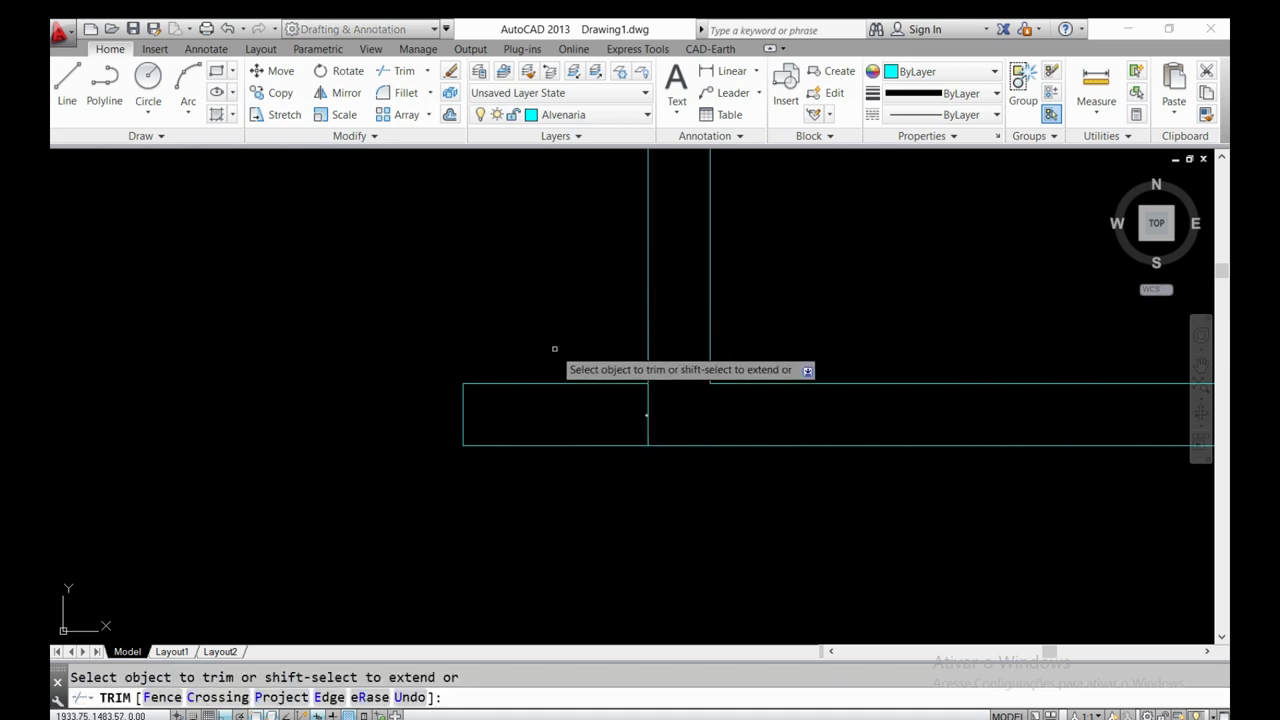
{"action": "left_click", "coordinate": [662, 383]}
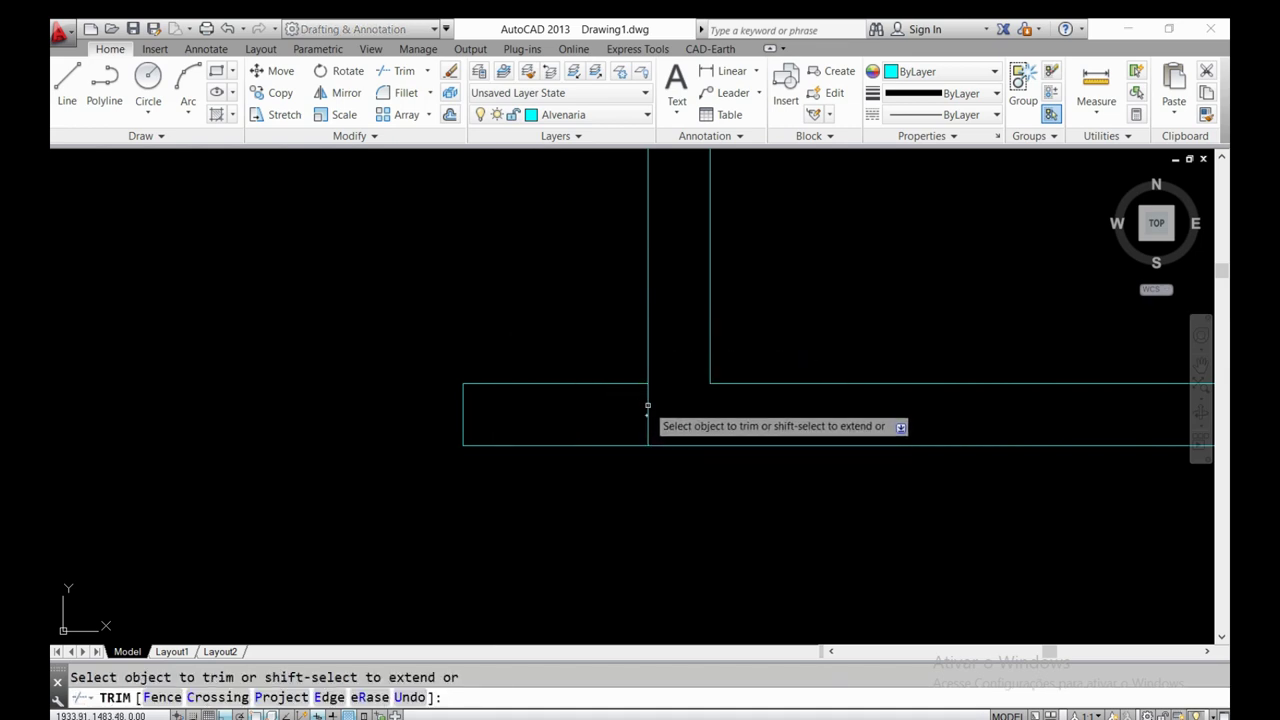
{"action": "left_click", "coordinate": [648, 407]}
{"action": "scroll", "coordinate": [660, 420], "scroll_direction": "down", "scroll_amount": 2}
{"action": "scroll", "coordinate": [710, 390], "scroll_direction": "down", "scroll_amount": 5}
{"action": "key", "text": "Escape"}
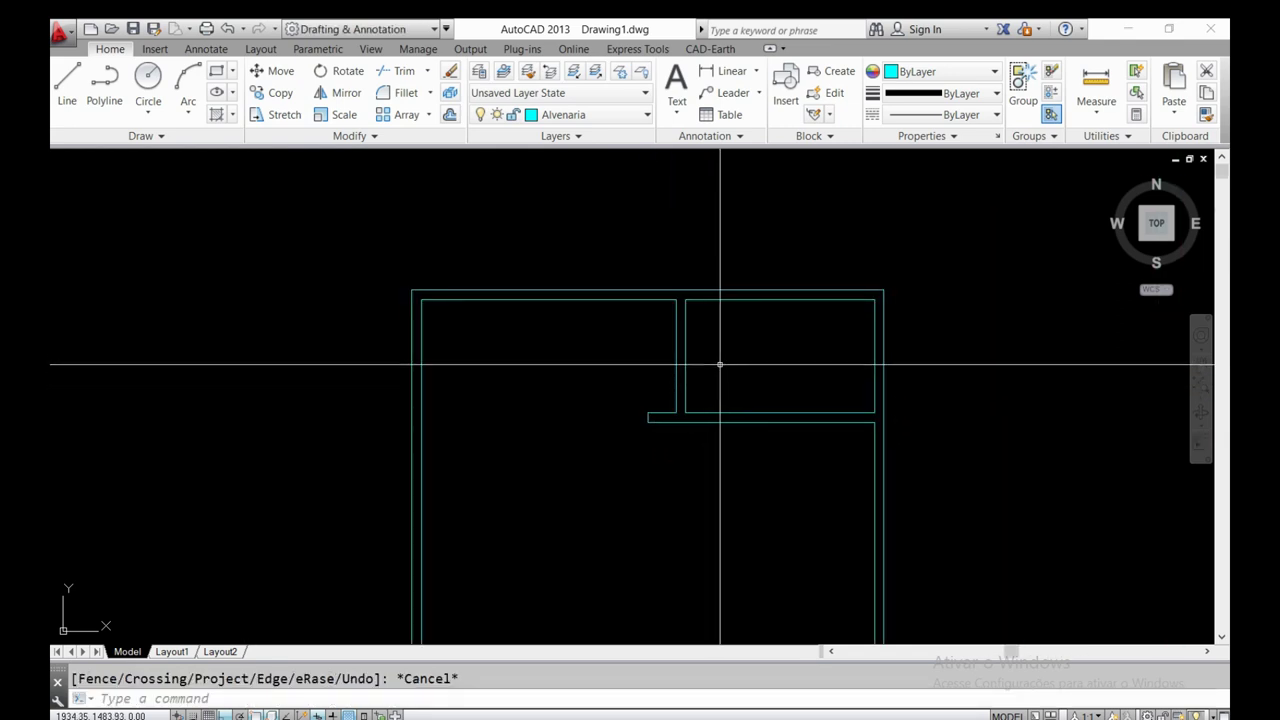
- Zoom to the whole floor plan and switch to the kitnet reference PDF in Foxit Reader
{"action": "scroll", "coordinate": [720, 365], "scroll_direction": "down", "scroll_amount": 2}
{"action": "middle_click", "coordinate": [720, 315]}
{"action": "middle_click", "coordinate": [720, 315]}
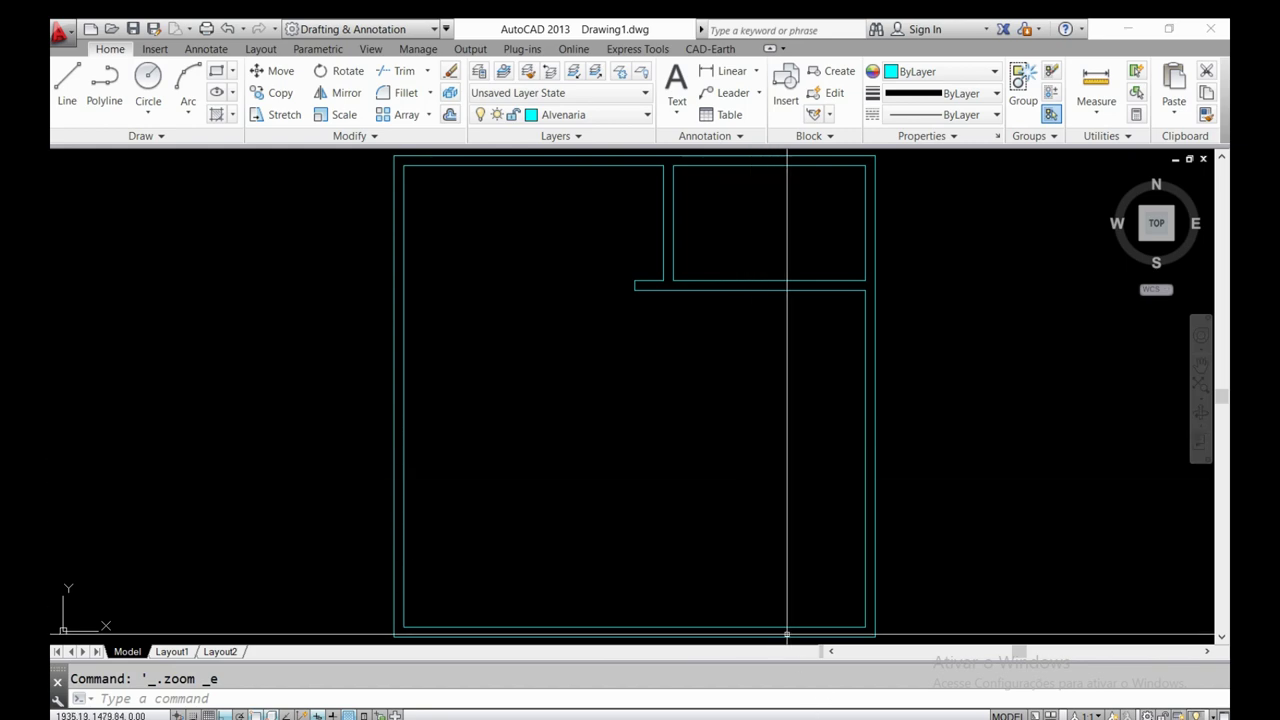
{"action": "key", "text": "alt+Tab"}
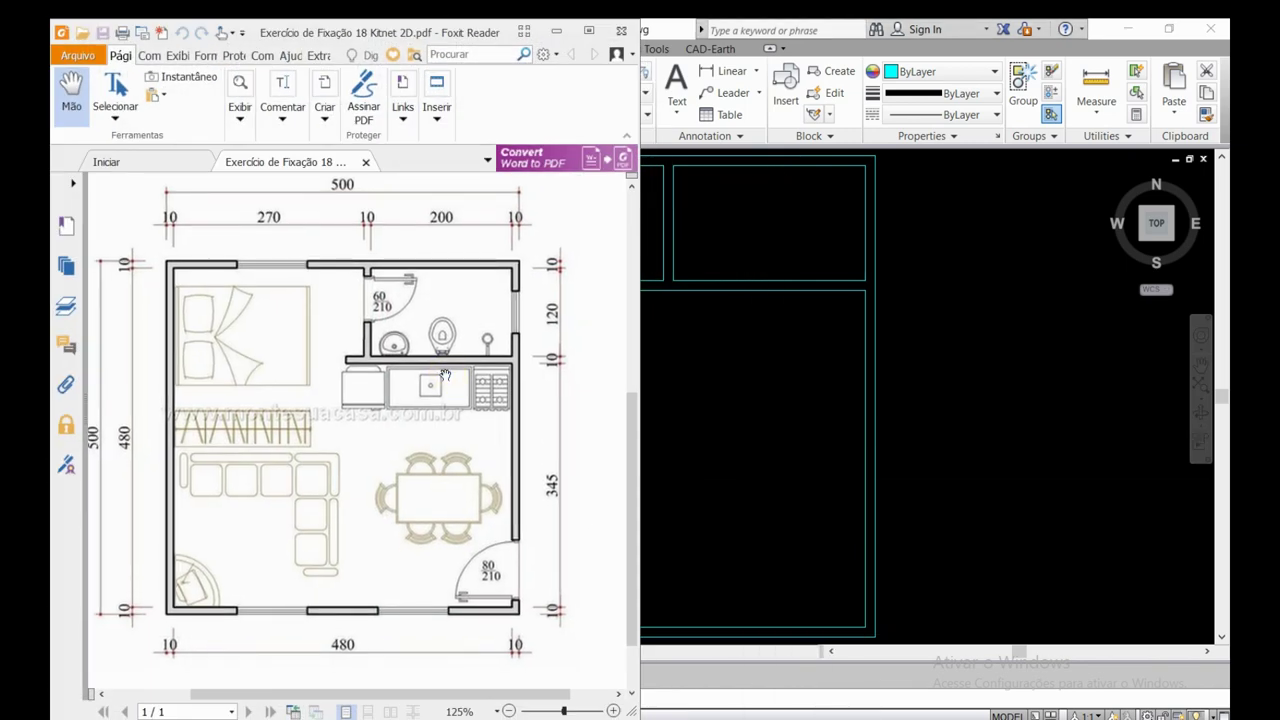
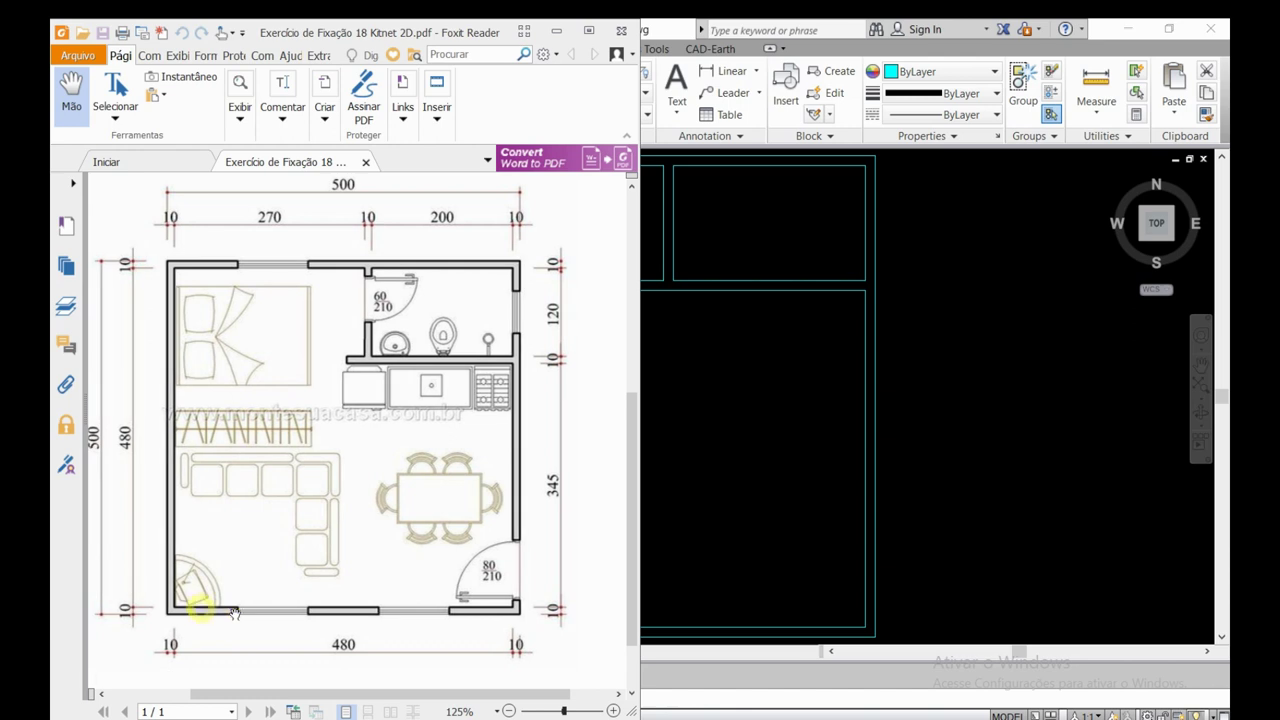
- Launch Windows Calculator from the Start menu over the kitnet floor plan PDF
{"action": "left_click", "coordinate": [338, 604]}
{"action": "key", "text": "super"}
{"action": "left_click", "coordinate": [154, 615]}
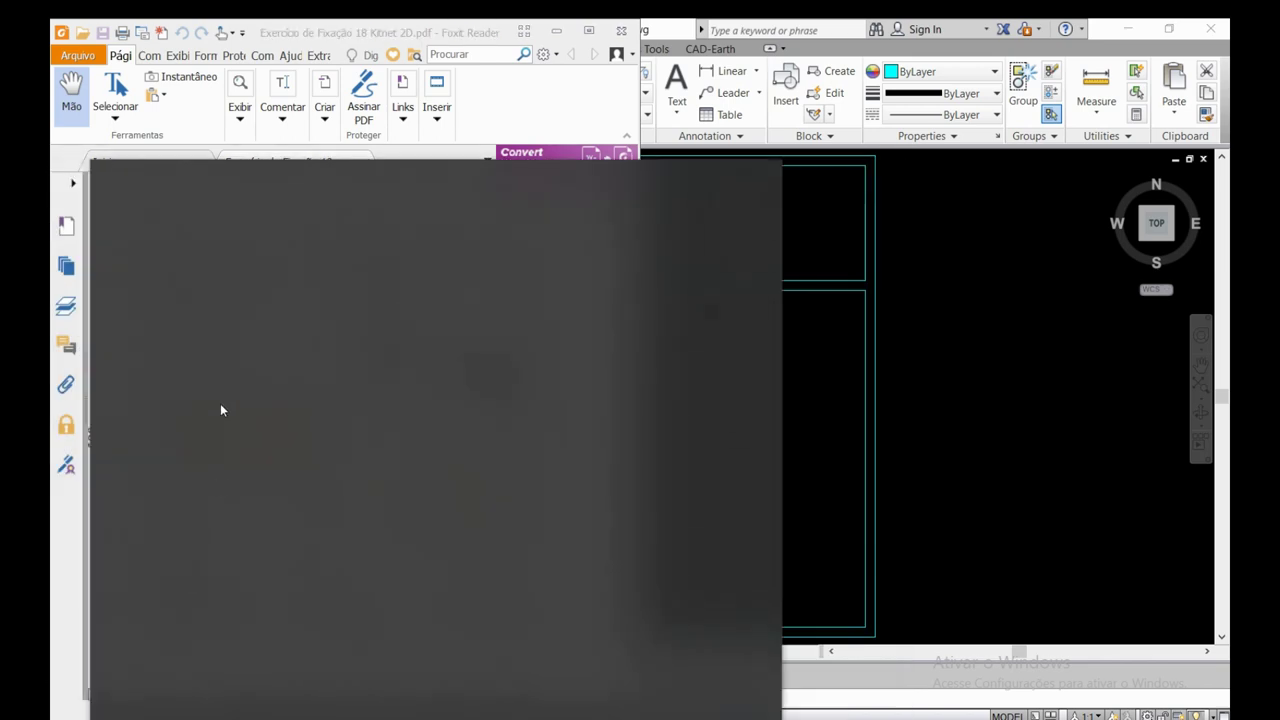
- Compute 4.8 ÷ 5 = 0.96 in Calculator, then minimize it
{"action": "key", "text": "Escape"}
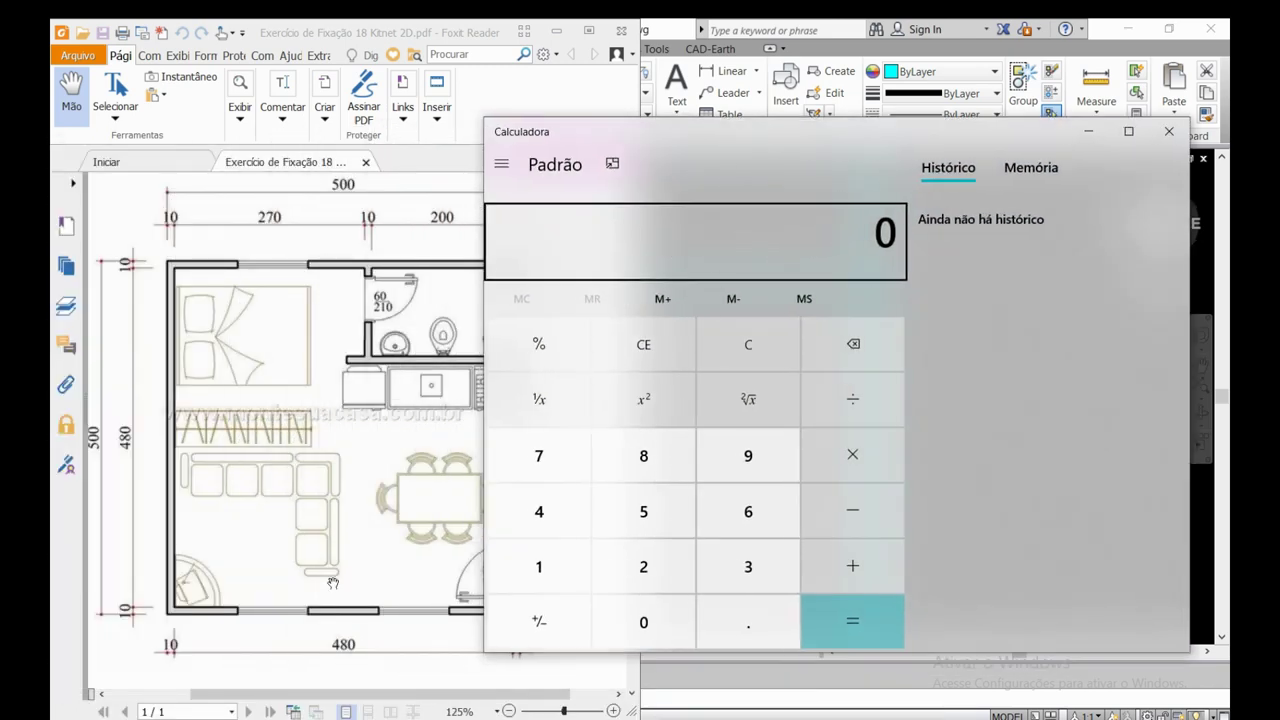
{"action": "left_click", "coordinate": [215, 612]}
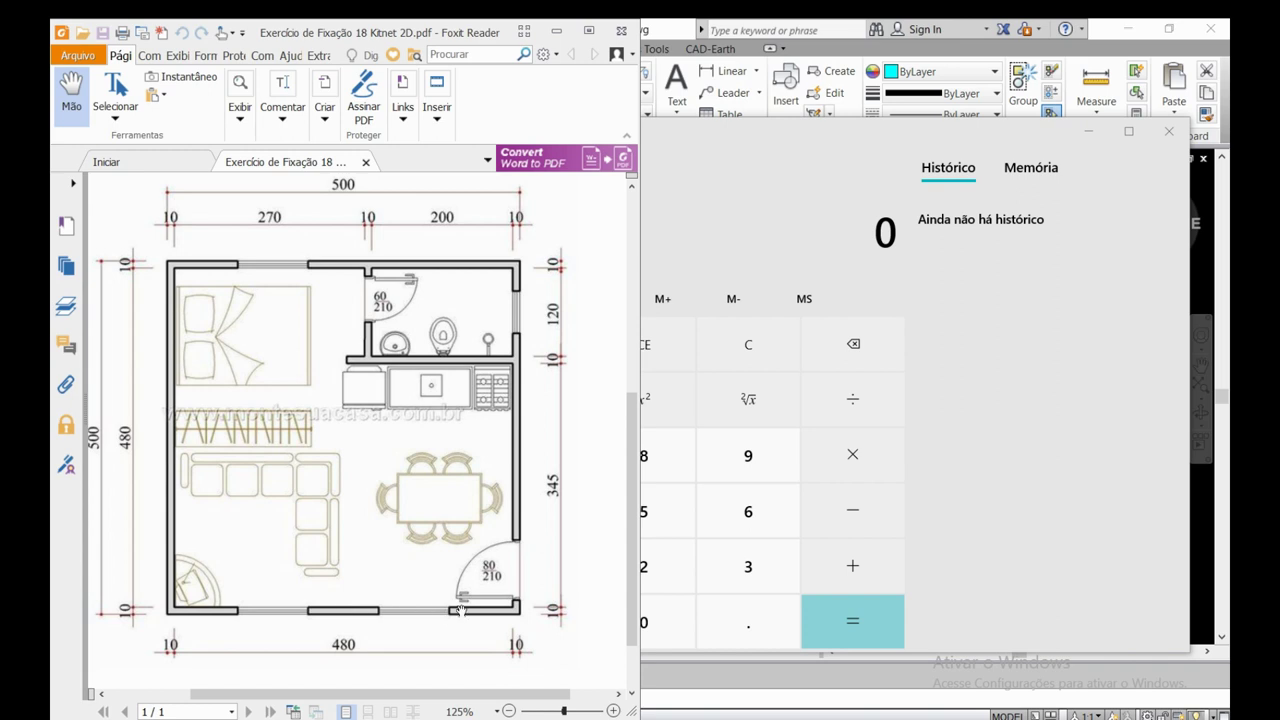
{"action": "left_click", "coordinate": [772, 194]}
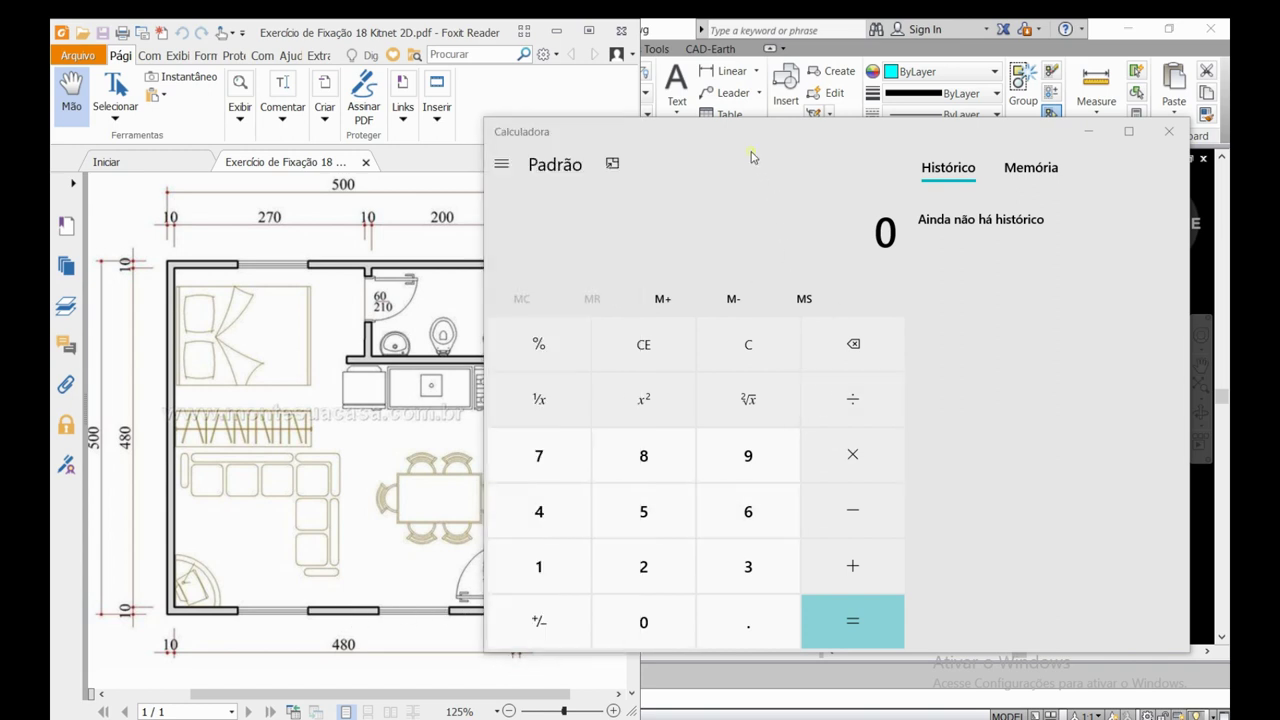
{"action": "left_click", "coordinate": [539, 511]}
{"action": "left_click", "coordinate": [760, 612]}
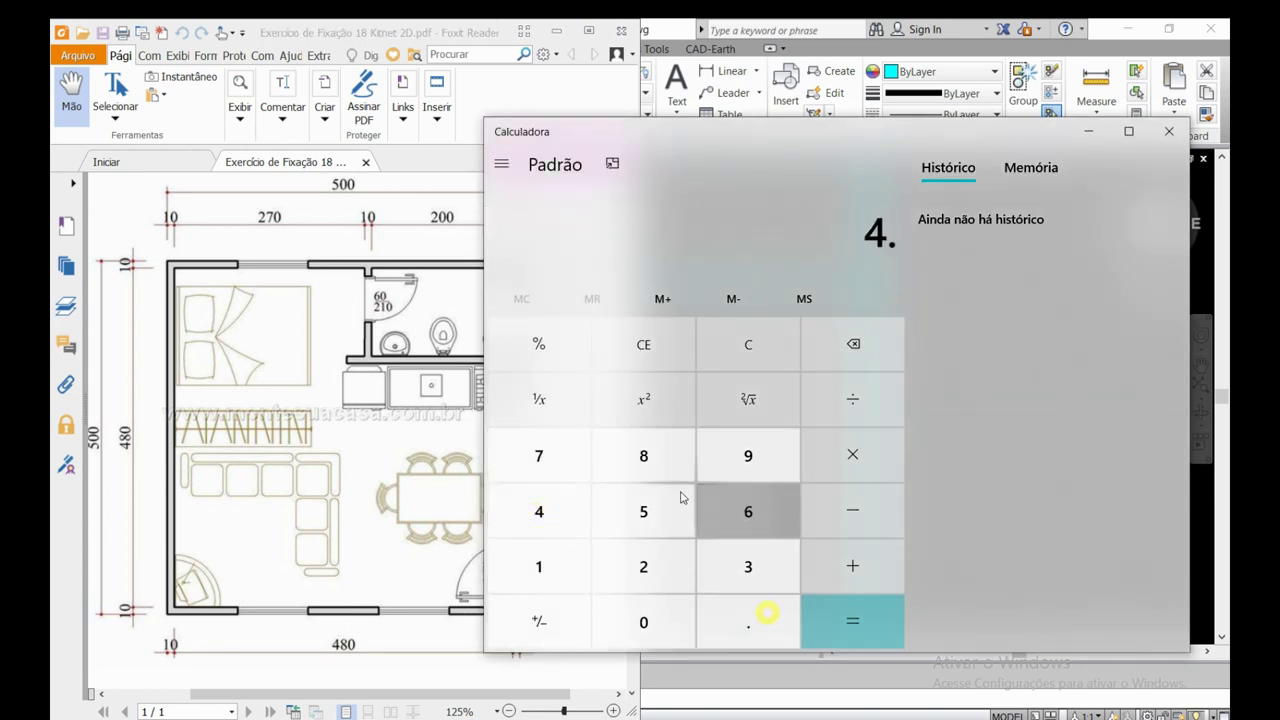
{"action": "left_click", "coordinate": [665, 478]}
{"action": "left_click", "coordinate": [852, 399]}
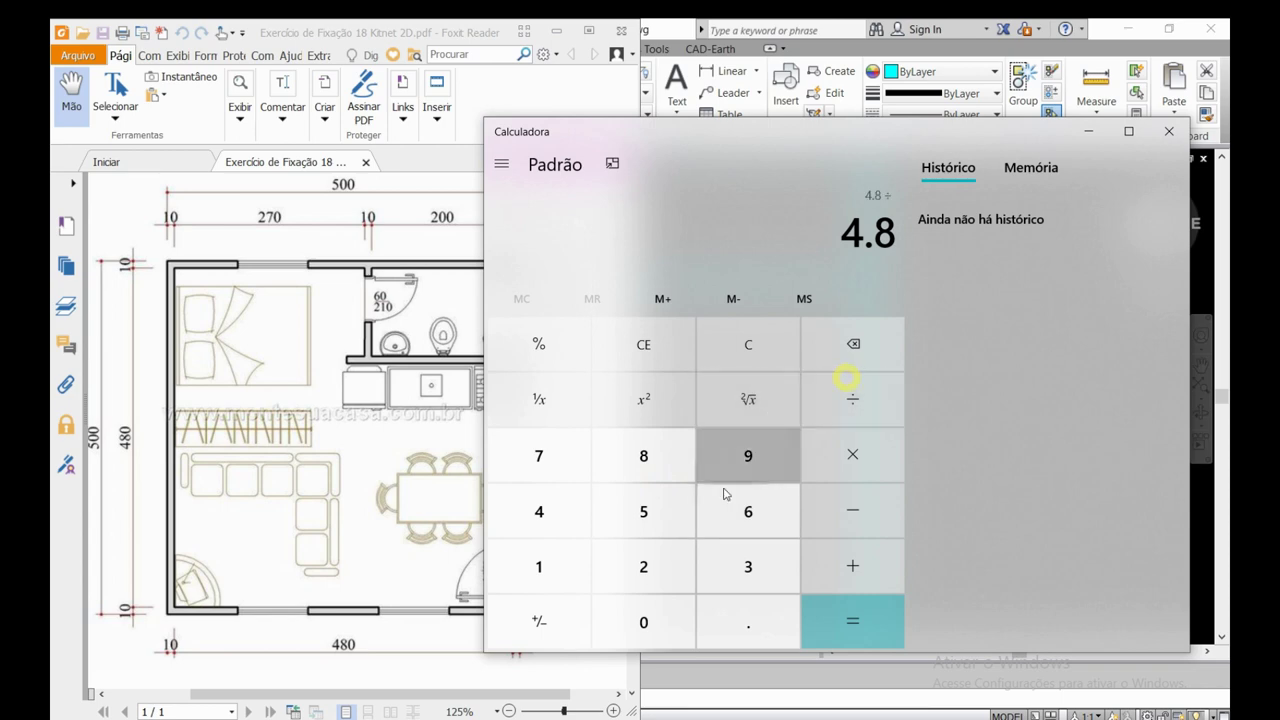
{"action": "left_click", "coordinate": [667, 514]}
{"action": "left_click", "coordinate": [826, 614]}
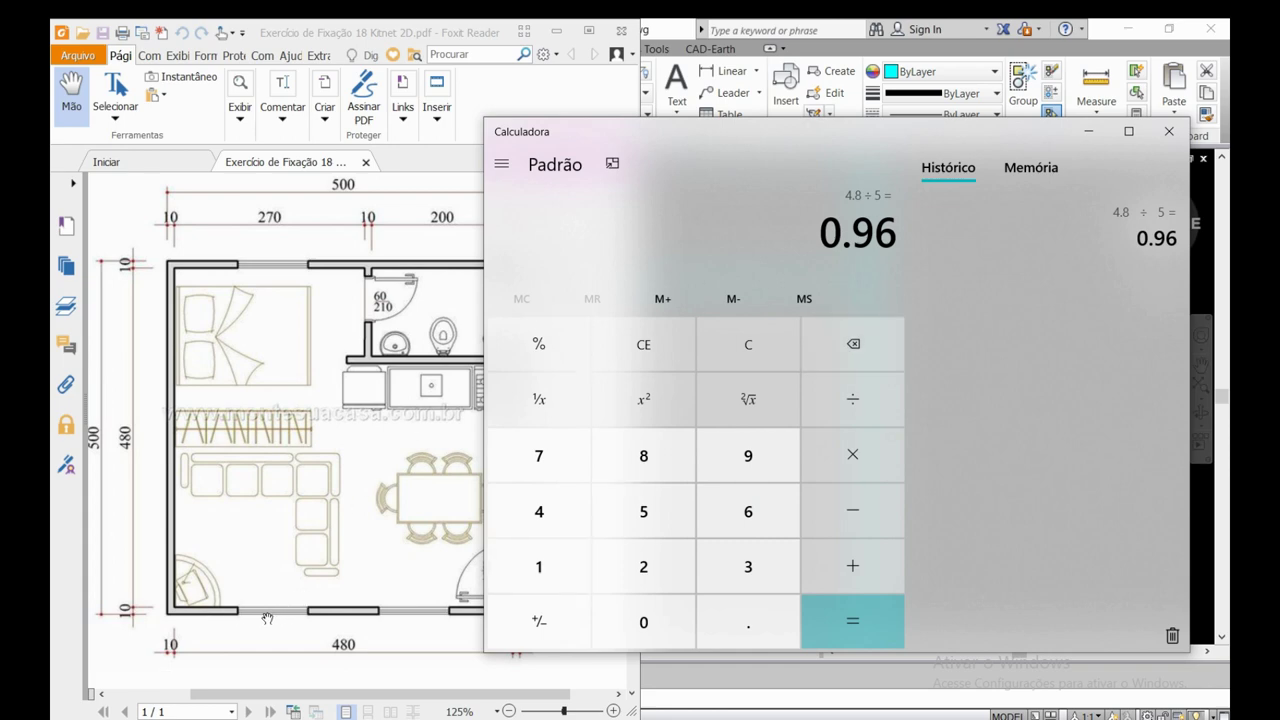
{"action": "left_click", "coordinate": [1088, 131]}
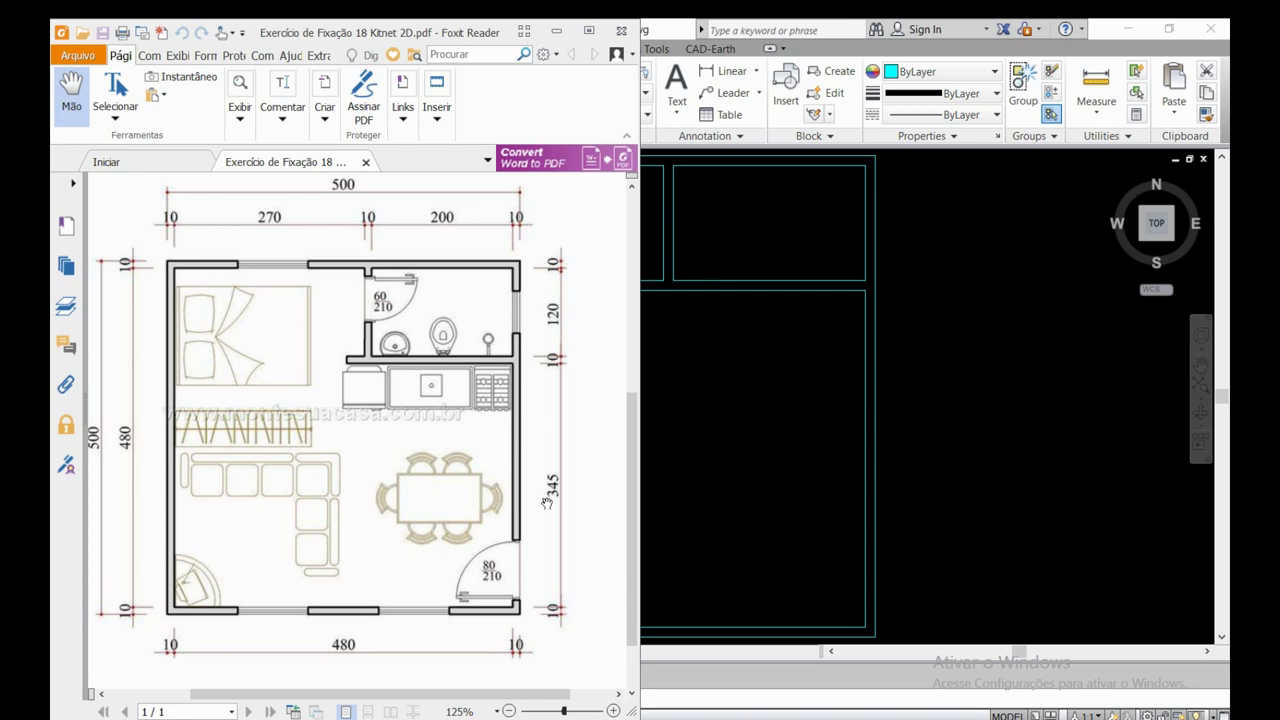
- Bring the AutoCAD drawing forward and frame the room outline in view
{"action": "left_click", "coordinate": [751, 465]}
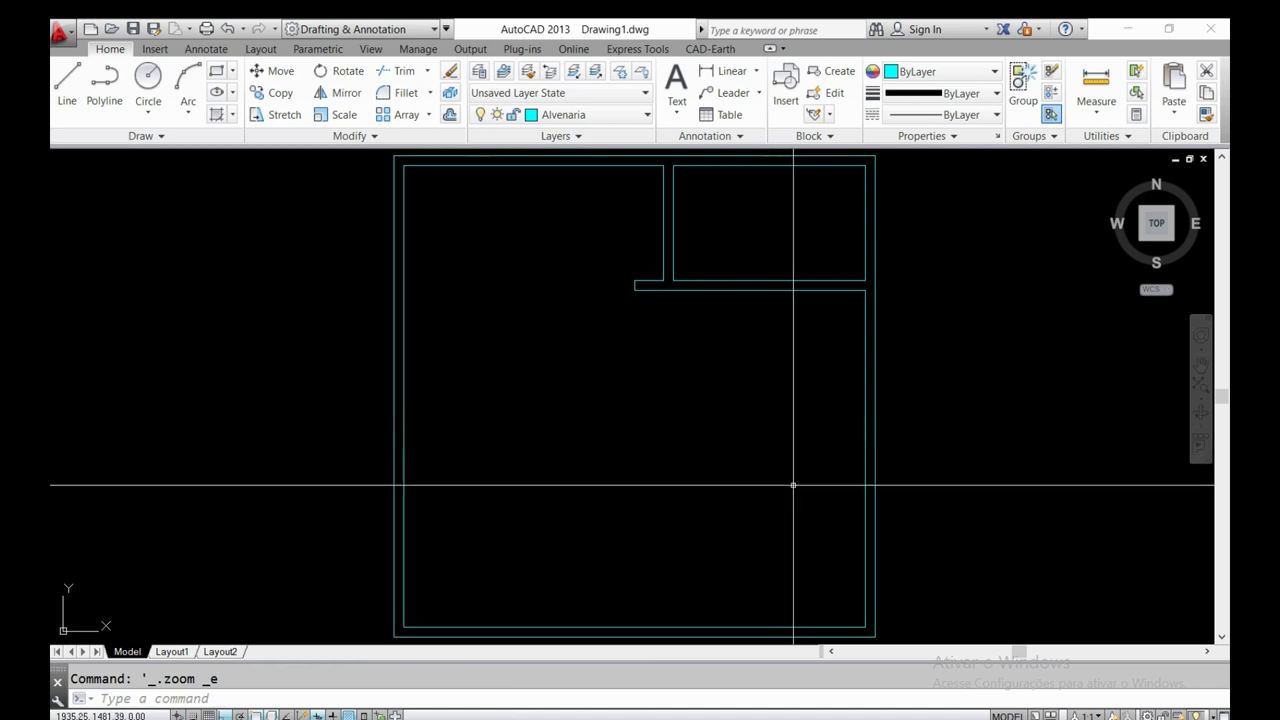
{"action": "scroll", "coordinate": [640, 321], "scroll_direction": "up", "scroll_amount": 4}
{"action": "scroll", "coordinate": [640, 321], "scroll_direction": "down", "scroll_amount": 2}
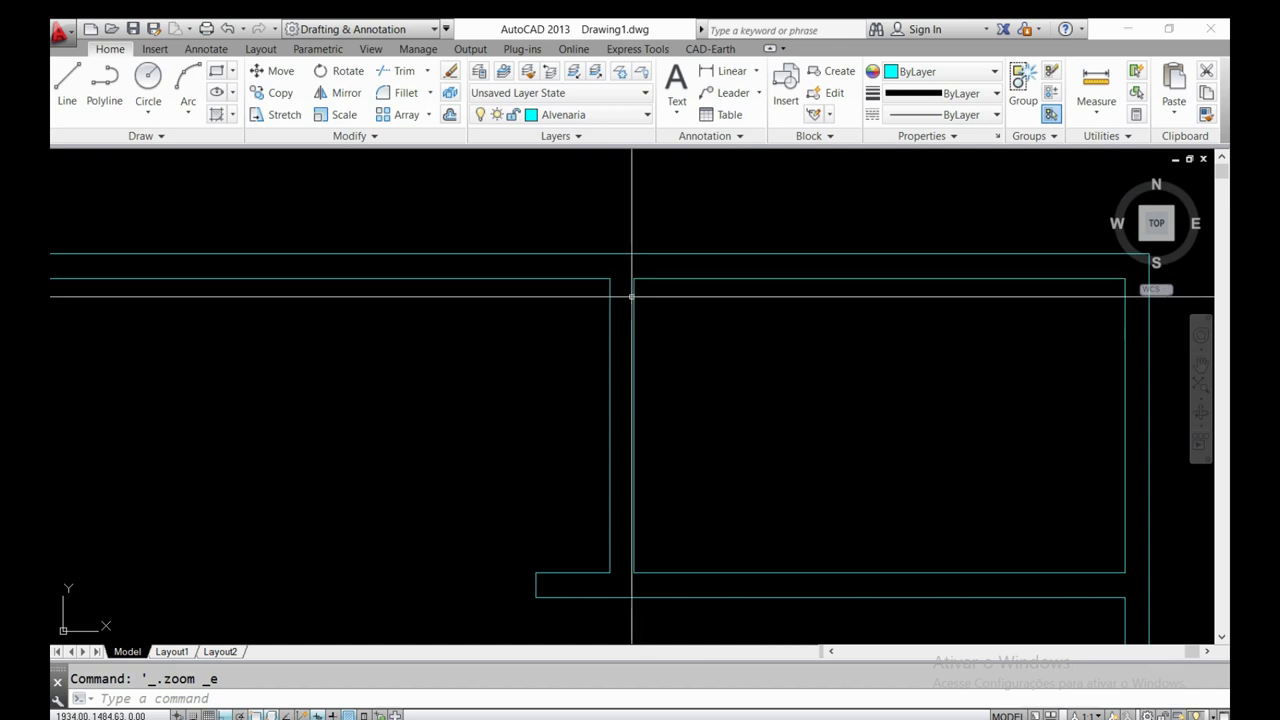
{"action": "scroll", "coordinate": [751, 480], "scroll_direction": "down", "scroll_amount": 3}
{"action": "scroll", "coordinate": [751, 480], "scroll_direction": "down", "scroll_amount": 1}
{"action": "scroll", "coordinate": [751, 480], "scroll_direction": "up", "scroll_amount": 2}
{"action": "scroll", "coordinate": [752, 549], "scroll_direction": "up", "scroll_amount": 4}
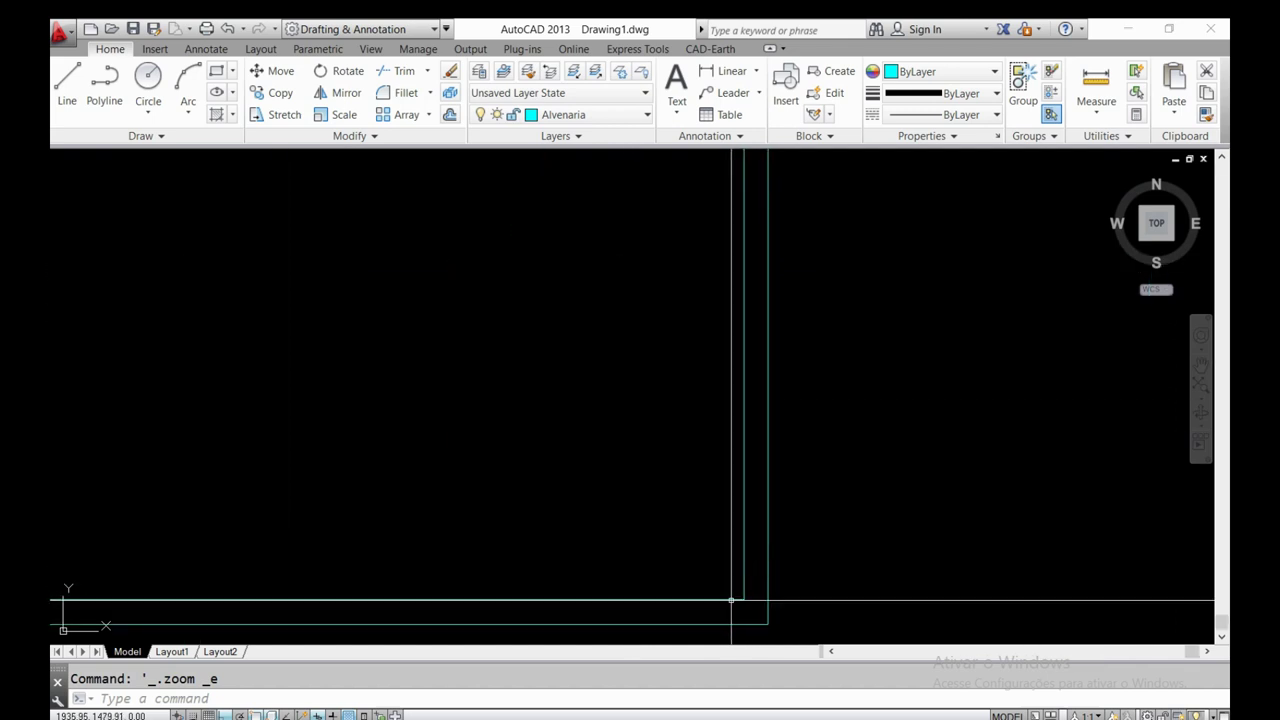
{"action": "scroll", "coordinate": [706, 486], "scroll_direction": "down", "scroll_amount": 1}
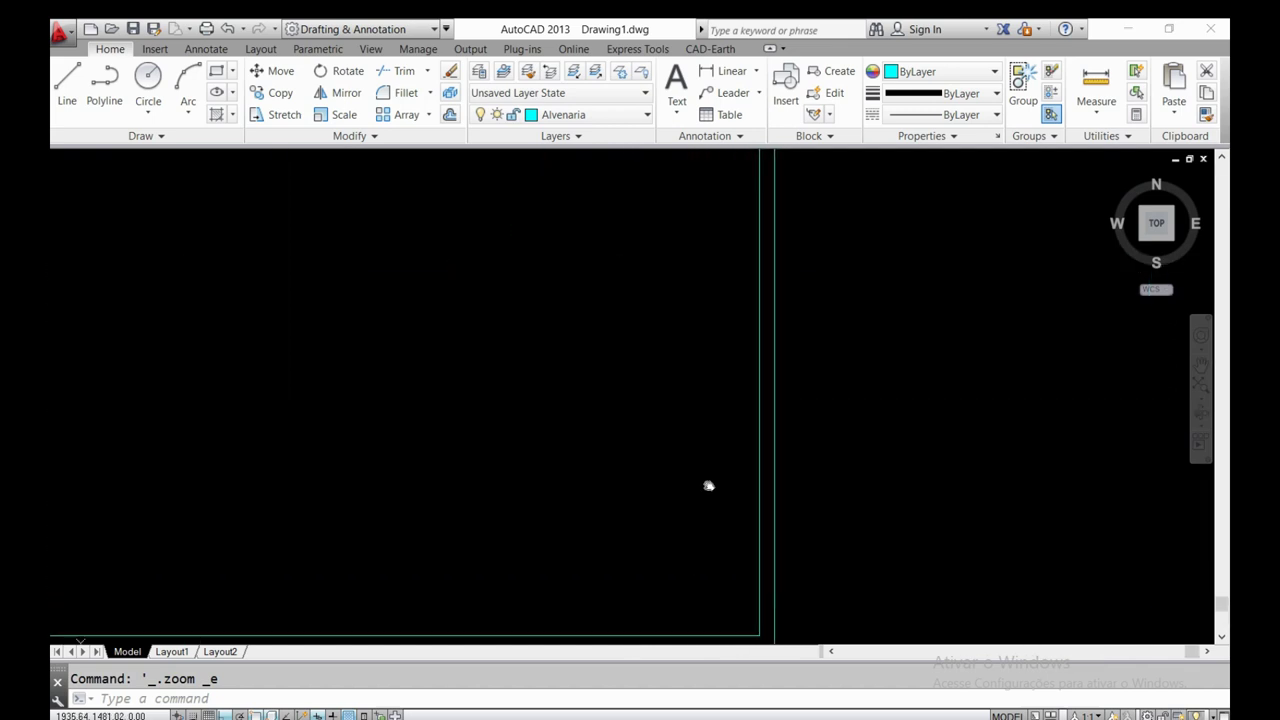
{"action": "scroll", "coordinate": [620, 343], "scroll_direction": "down", "scroll_amount": 1}
{"action": "scroll", "coordinate": [662, 454], "scroll_direction": "down", "scroll_amount": 1}
{"action": "scroll", "coordinate": [670, 420], "scroll_direction": "down", "scroll_amount": 1}
{"action": "scroll", "coordinate": [665, 363], "scroll_direction": "up", "scroll_amount": 1}
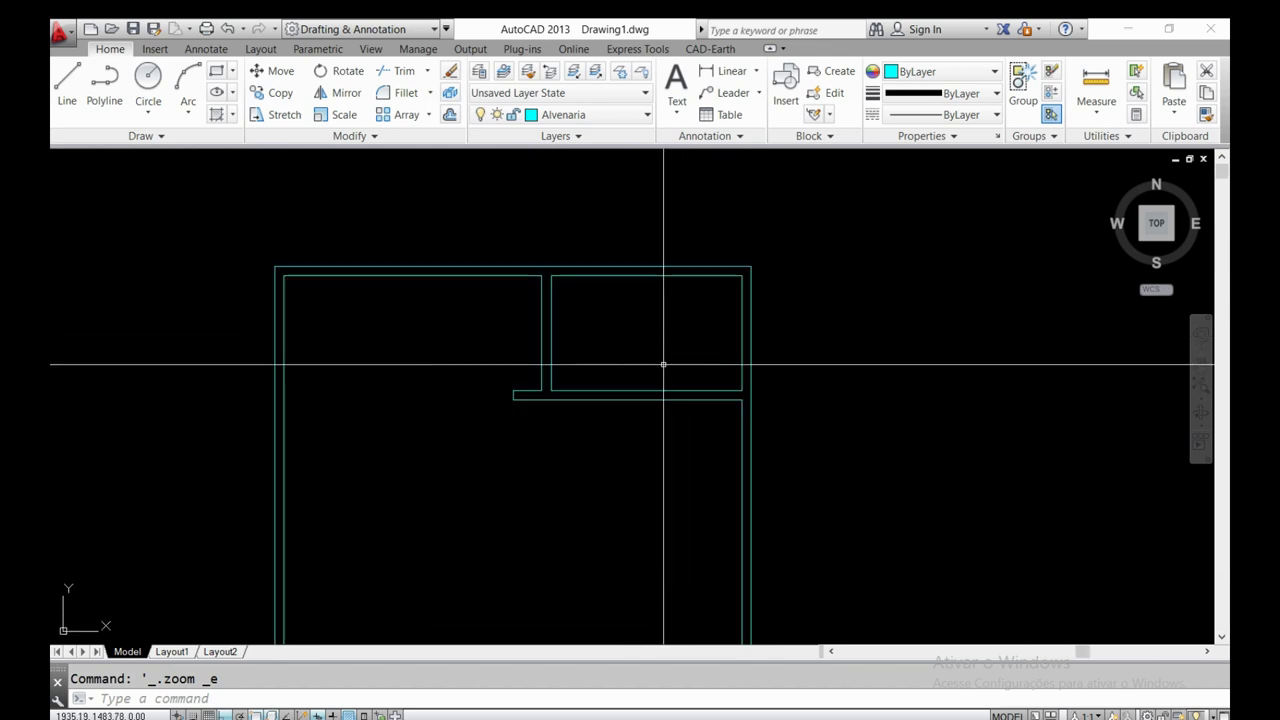
{"action": "middle_click_drag", "start_coordinate": [665, 363], "coordinate": [665, 320]}
- Start a line at the partition wall's top corner on the top wall
{"action": "left_click", "coordinate": [67, 85]}
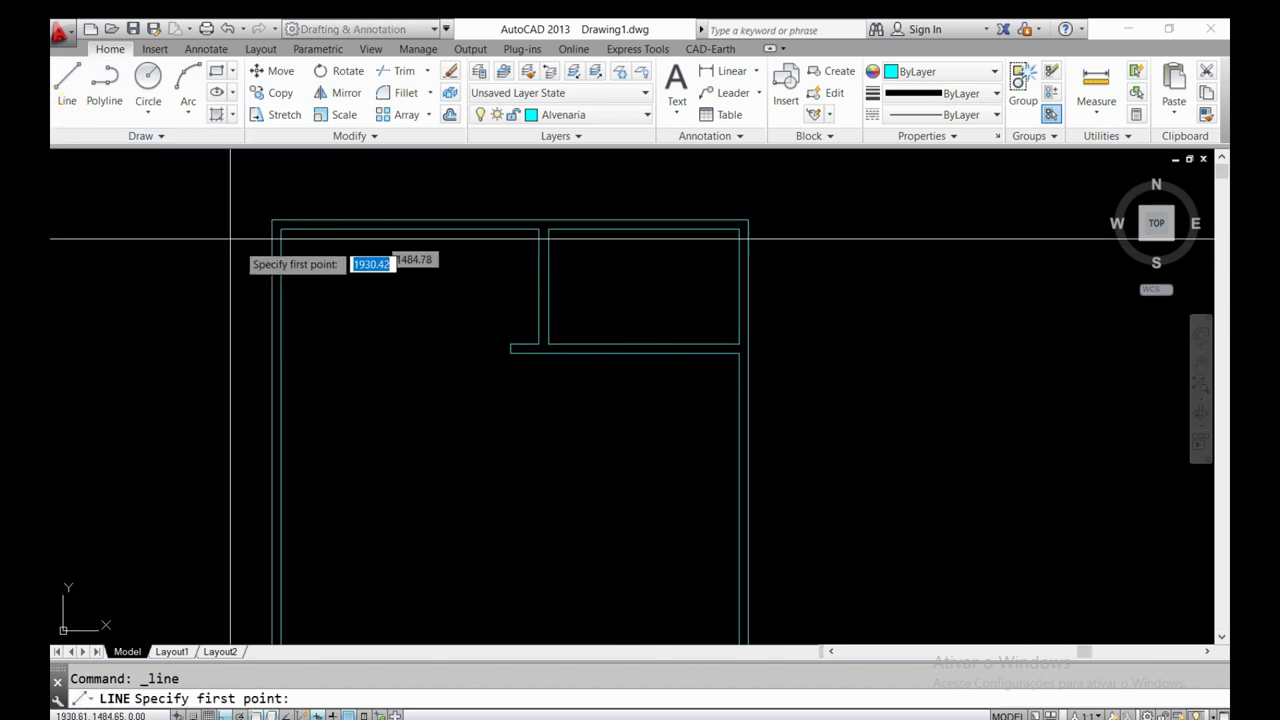
{"action": "scroll", "coordinate": [548, 283], "scroll_direction": "up", "scroll_amount": 4}
{"action": "middle_click_drag", "start_coordinate": [548, 283], "coordinate": [522, 380]}
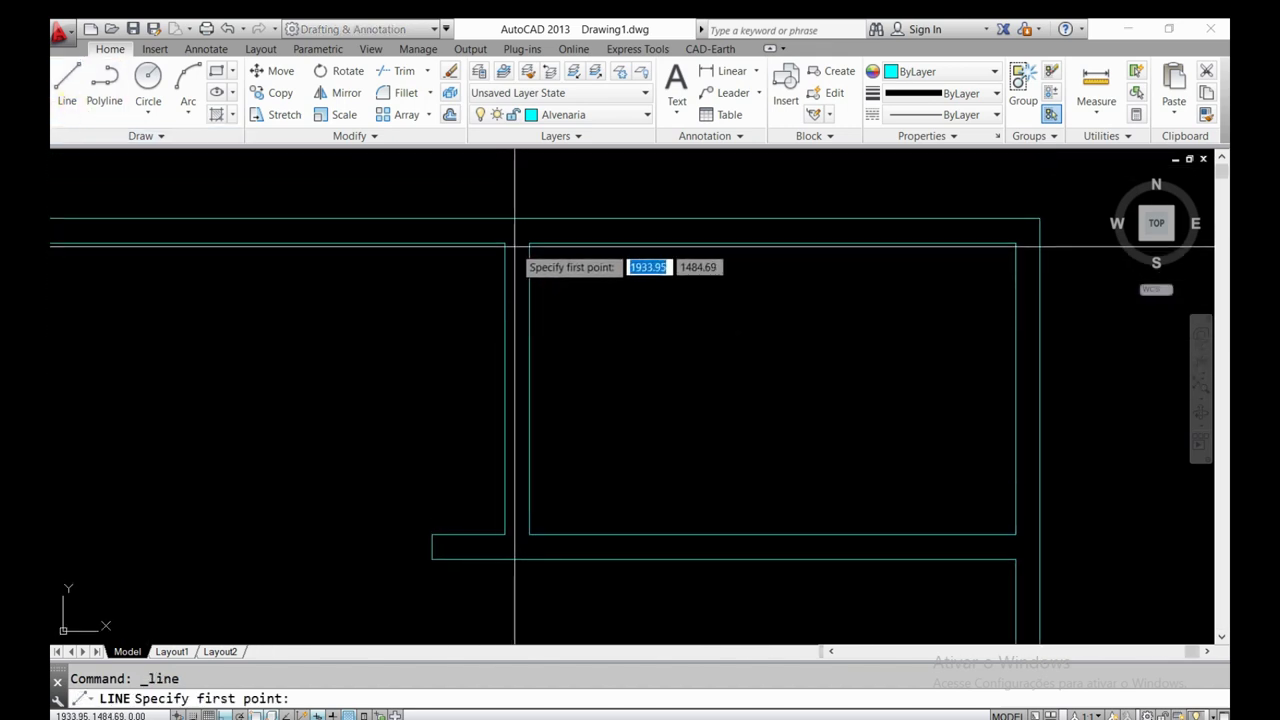
{"action": "scroll", "coordinate": [502, 240], "scroll_direction": "up", "scroll_amount": 2}
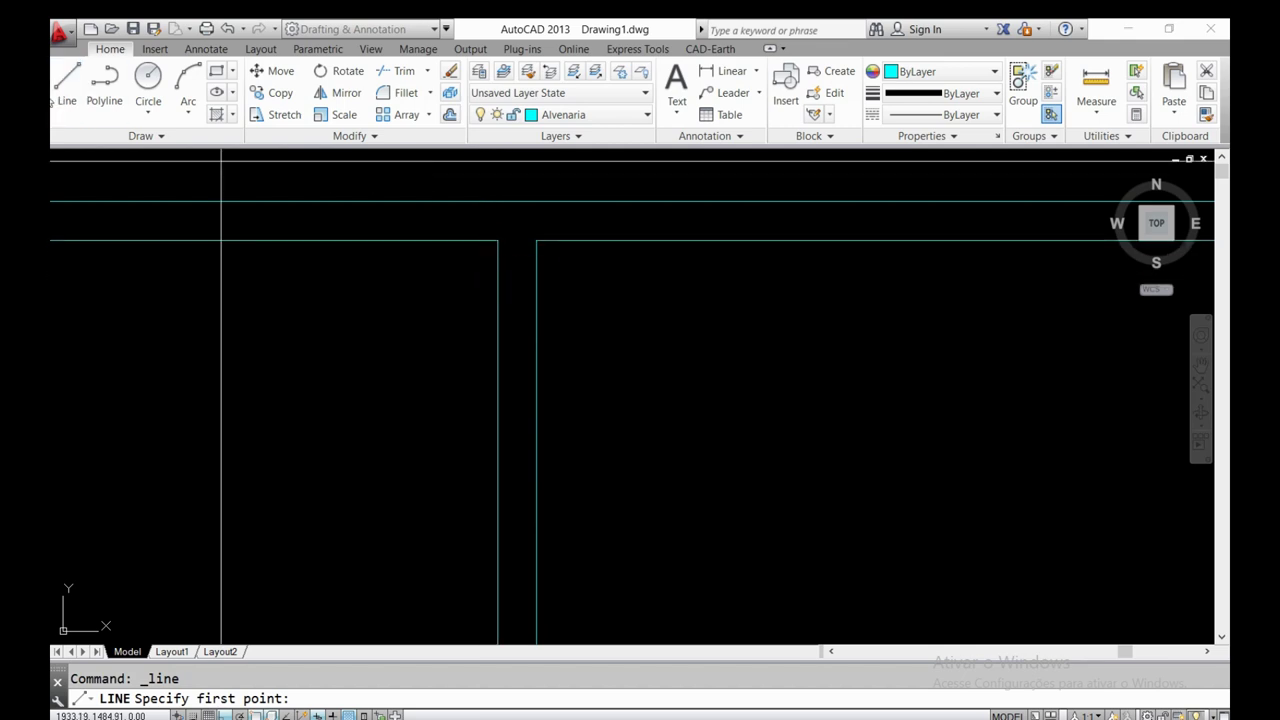
- Draw a short horizontal line capping the top of the partition wall
{"action": "left_click", "coordinate": [497, 241]}
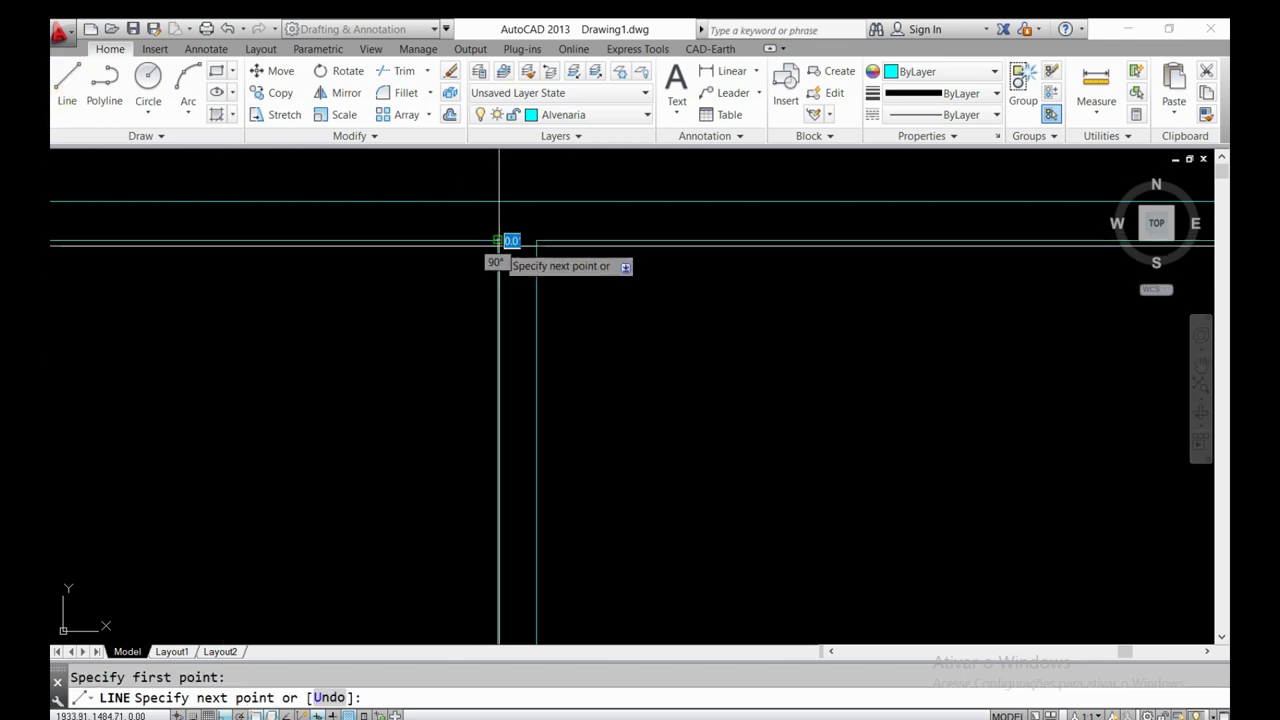
{"action": "left_click", "coordinate": [533, 241]}
{"action": "key", "text": "Return"}
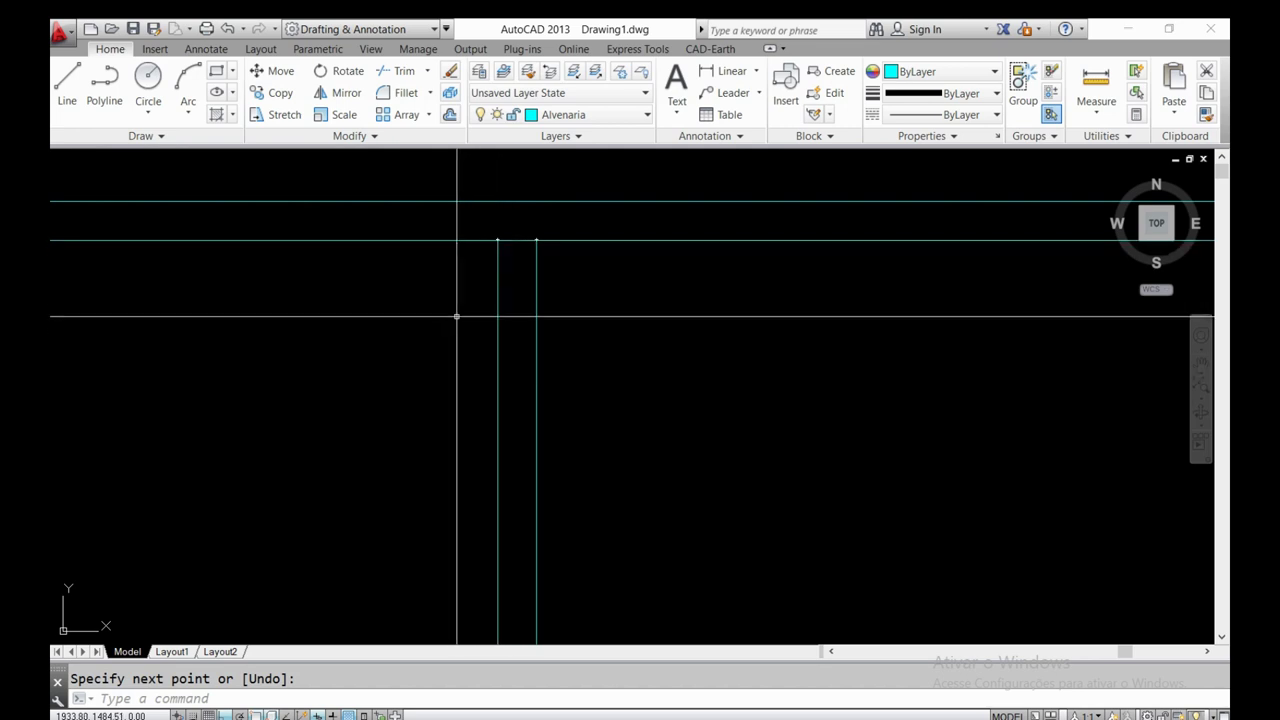
- Offset that horizontal line 0.1 downward
{"action": "left_click", "coordinate": [450, 115]}
{"action": "type", "text": "0.1"}
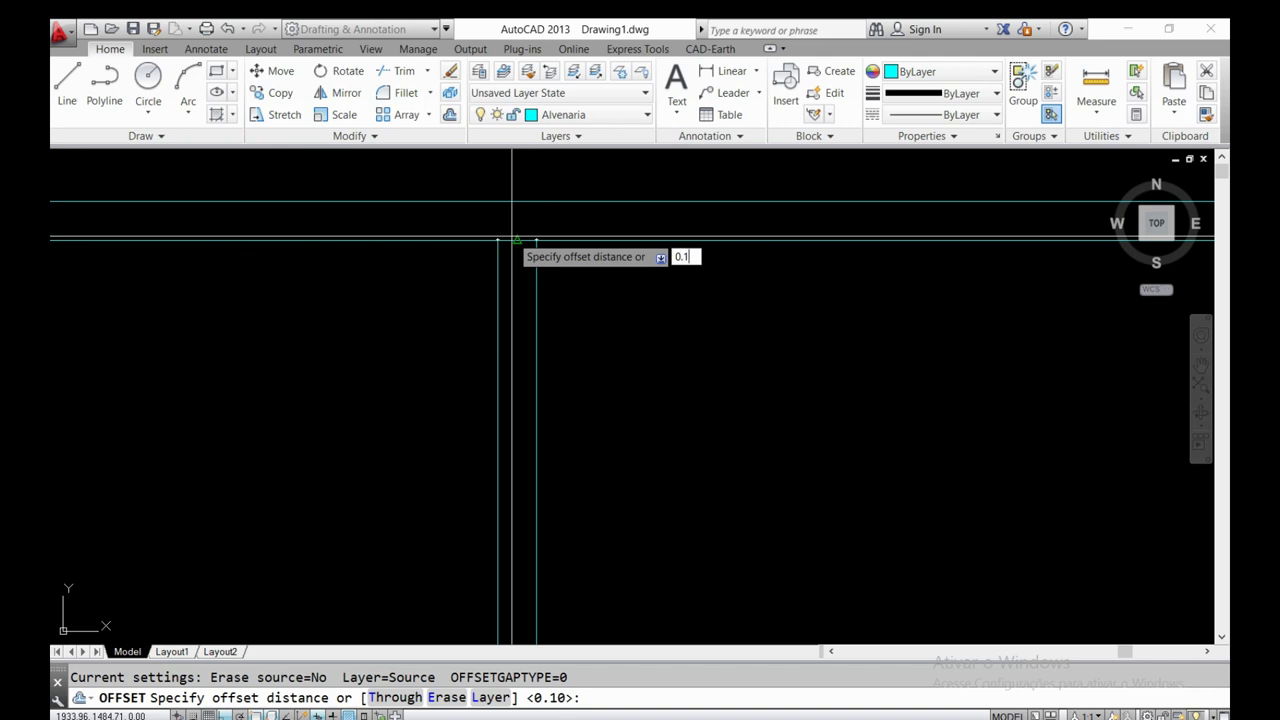
{"action": "key", "text": "Return"}
{"action": "scroll", "coordinate": [511, 230], "scroll_direction": "up", "scroll_amount": 3}
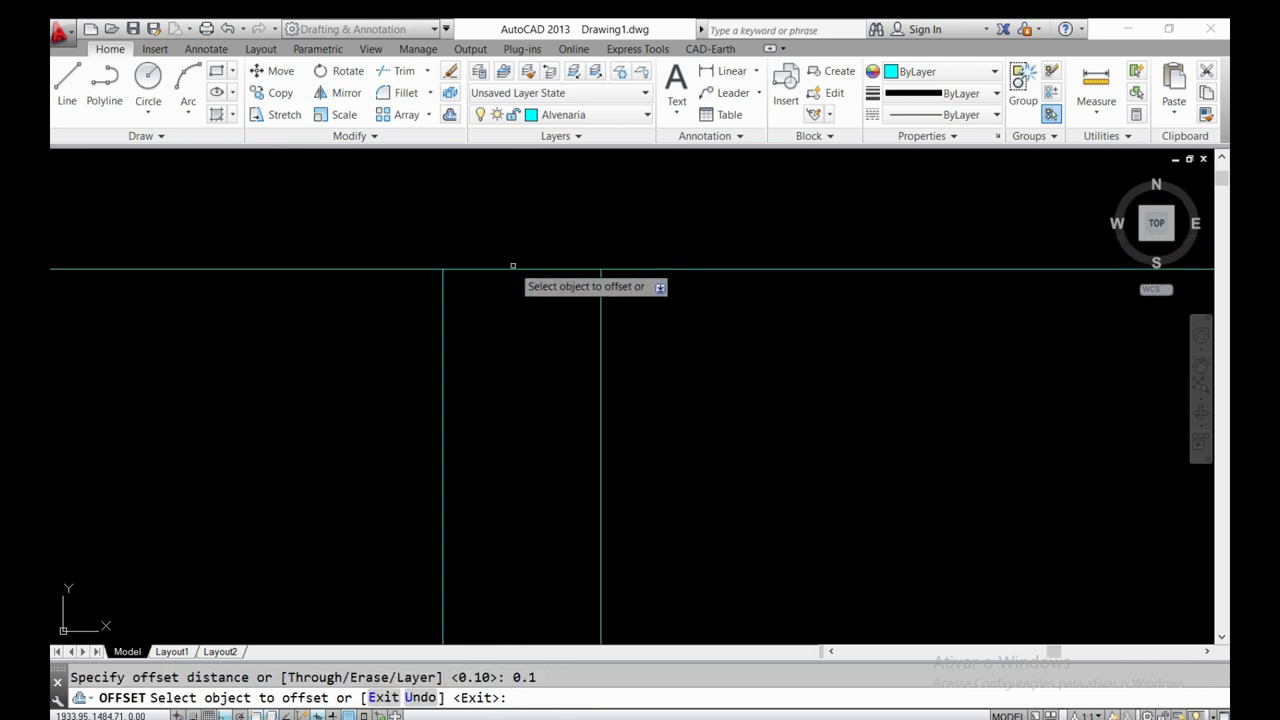
{"action": "left_click", "coordinate": [513, 268]}
{"action": "scroll", "coordinate": [513, 268], "scroll_direction": "down", "scroll_amount": 4}
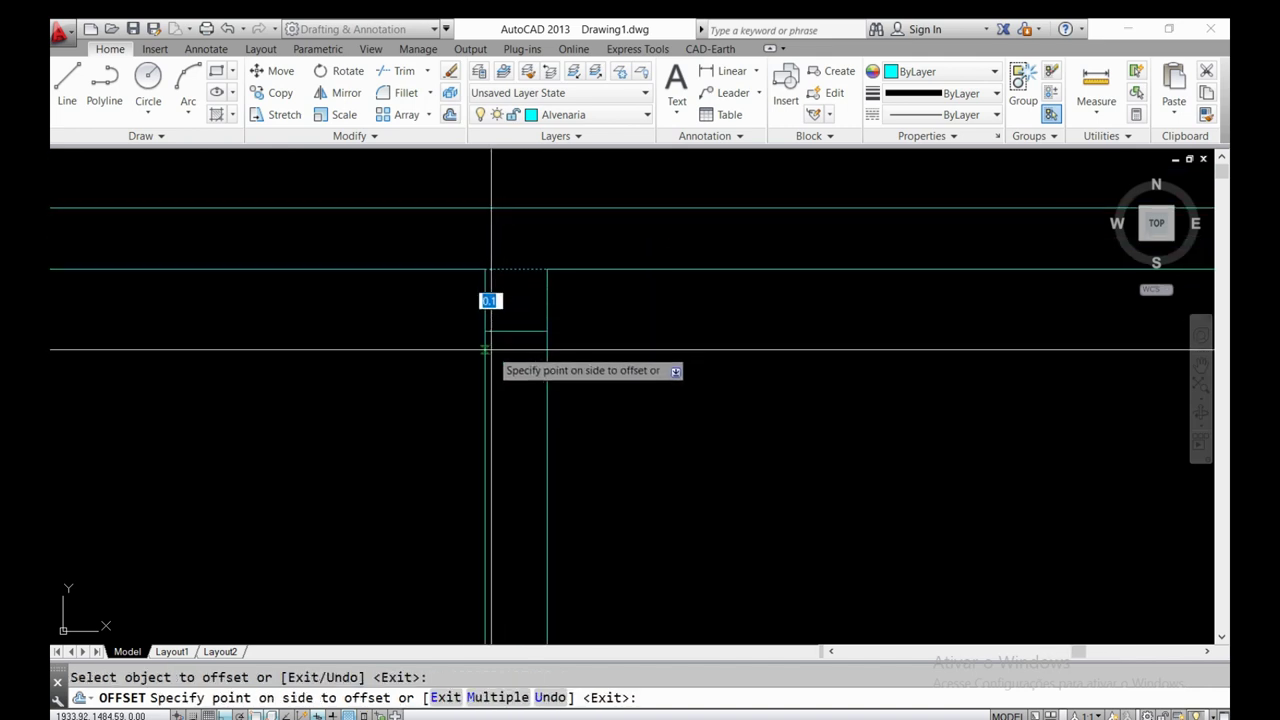
{"action": "left_click", "coordinate": [487, 395]}
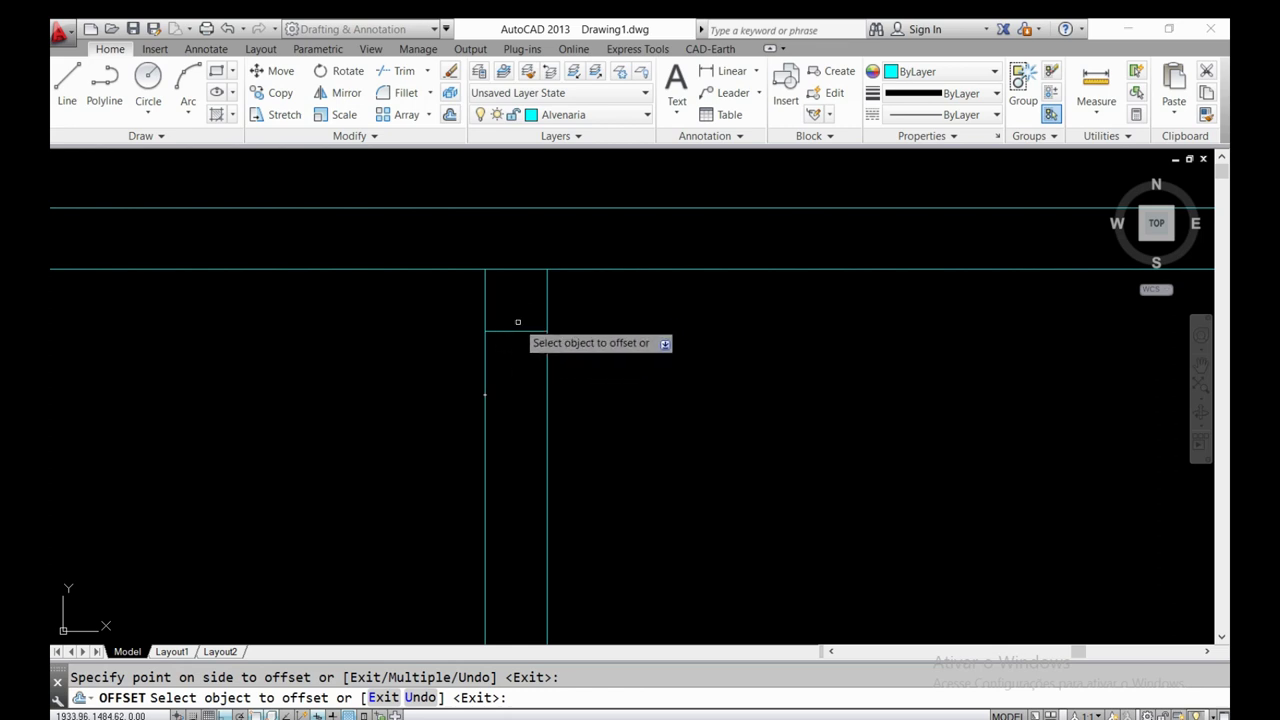
{"action": "key", "text": "Return"}
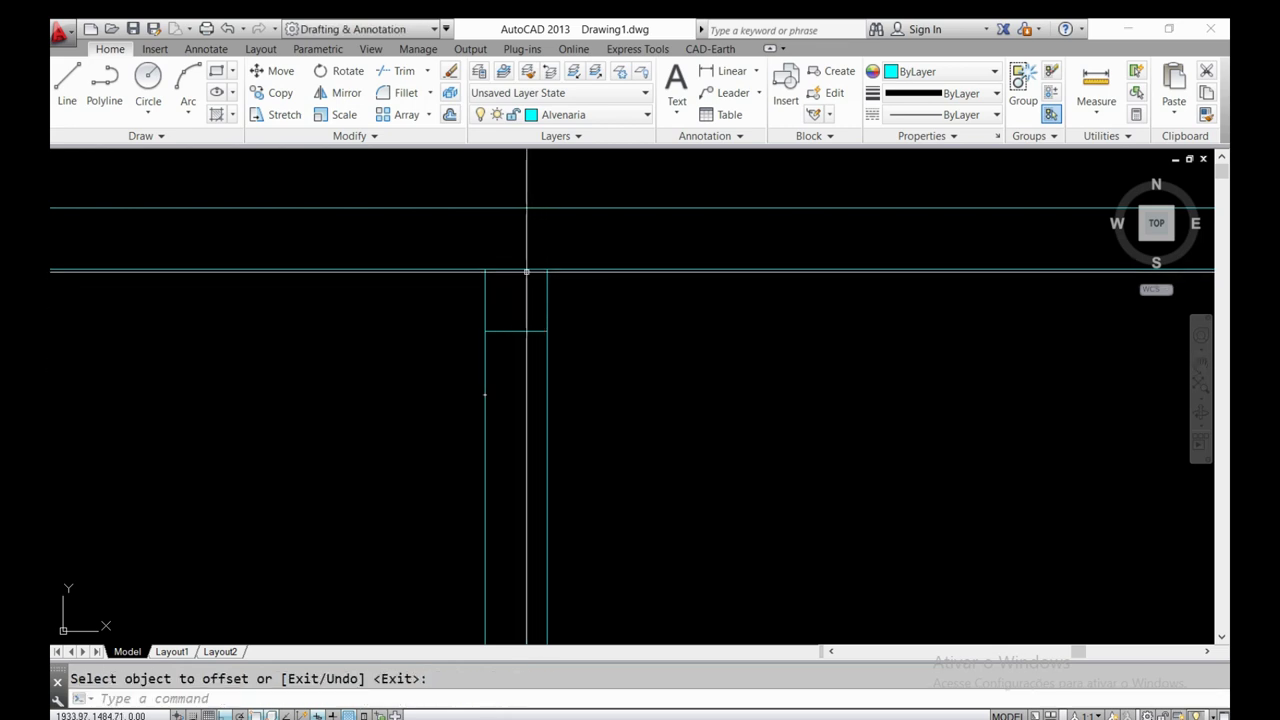
- Delete the extra horizontal line and switch back to the floor plan PDF
{"action": "left_click", "coordinate": [523, 269]}
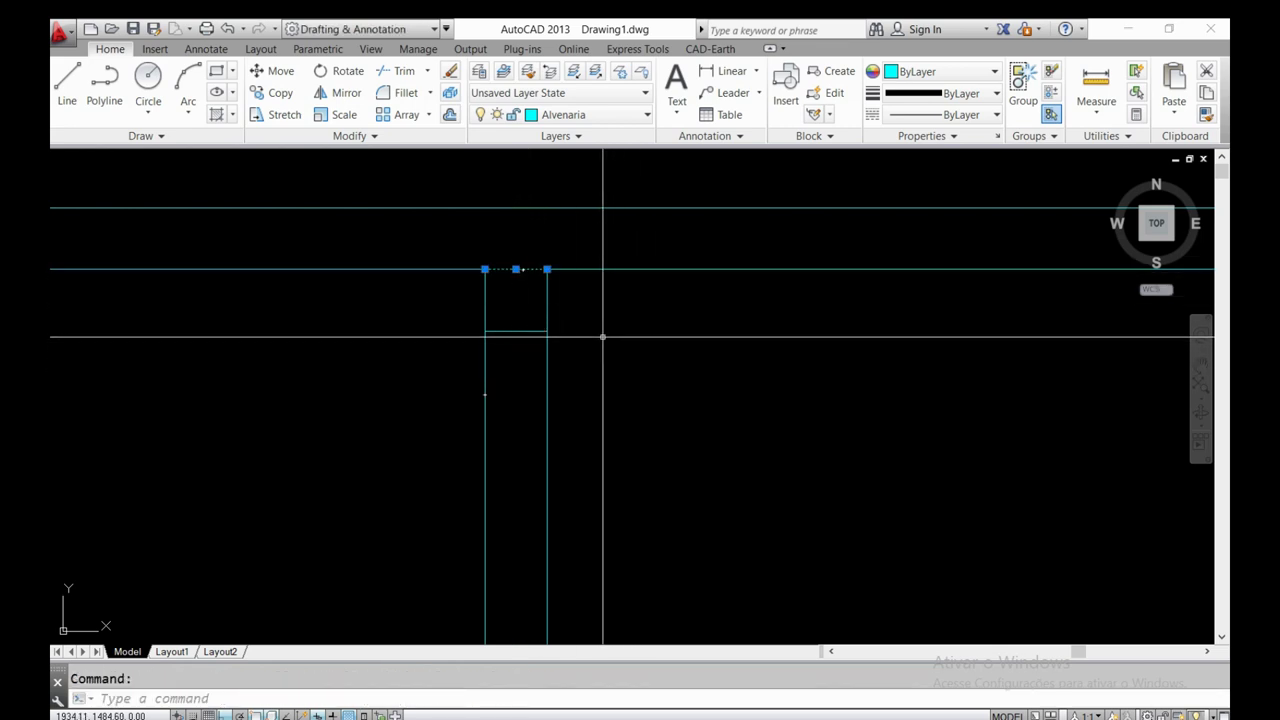
{"action": "key", "text": "Delete"}
{"action": "scroll", "coordinate": [533, 246], "scroll_direction": "down", "scroll_amount": 4}
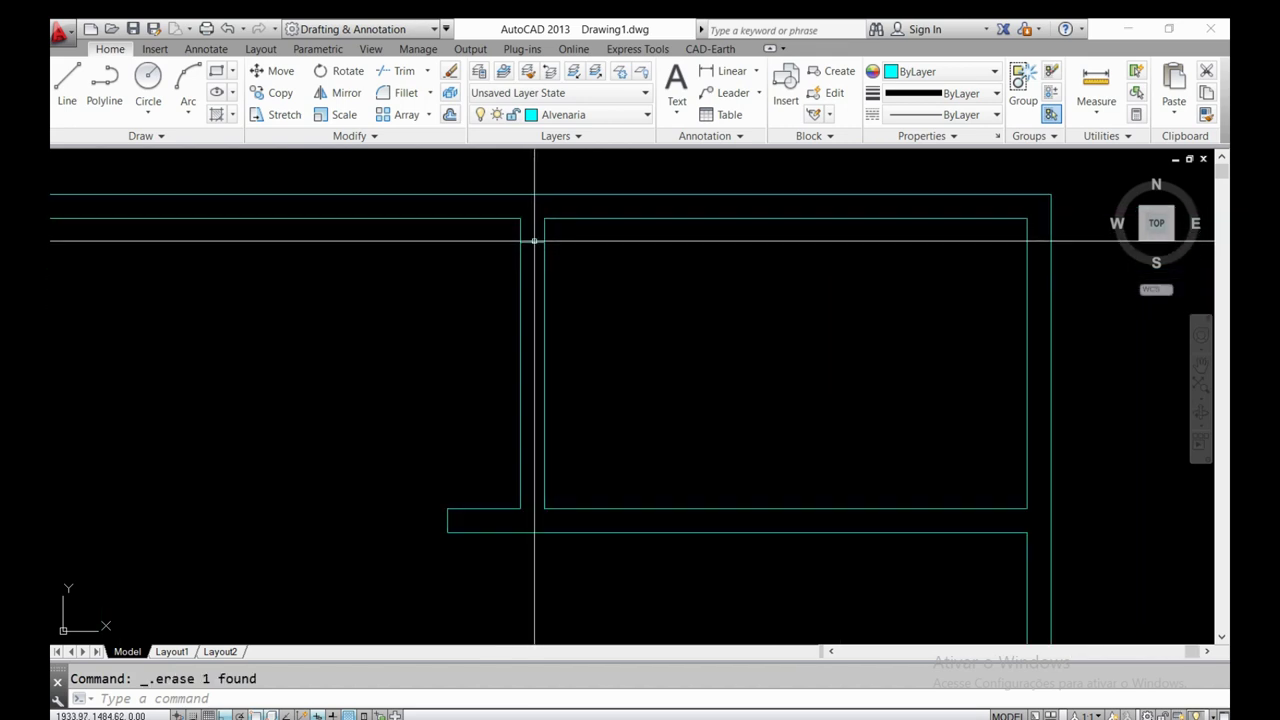
{"action": "scroll", "coordinate": [533, 246], "scroll_direction": "up", "scroll_amount": 4}
{"action": "scroll", "coordinate": [534, 241], "scroll_direction": "down", "scroll_amount": 2}
{"action": "scroll", "coordinate": [537, 238], "scroll_direction": "down", "scroll_amount": 2}
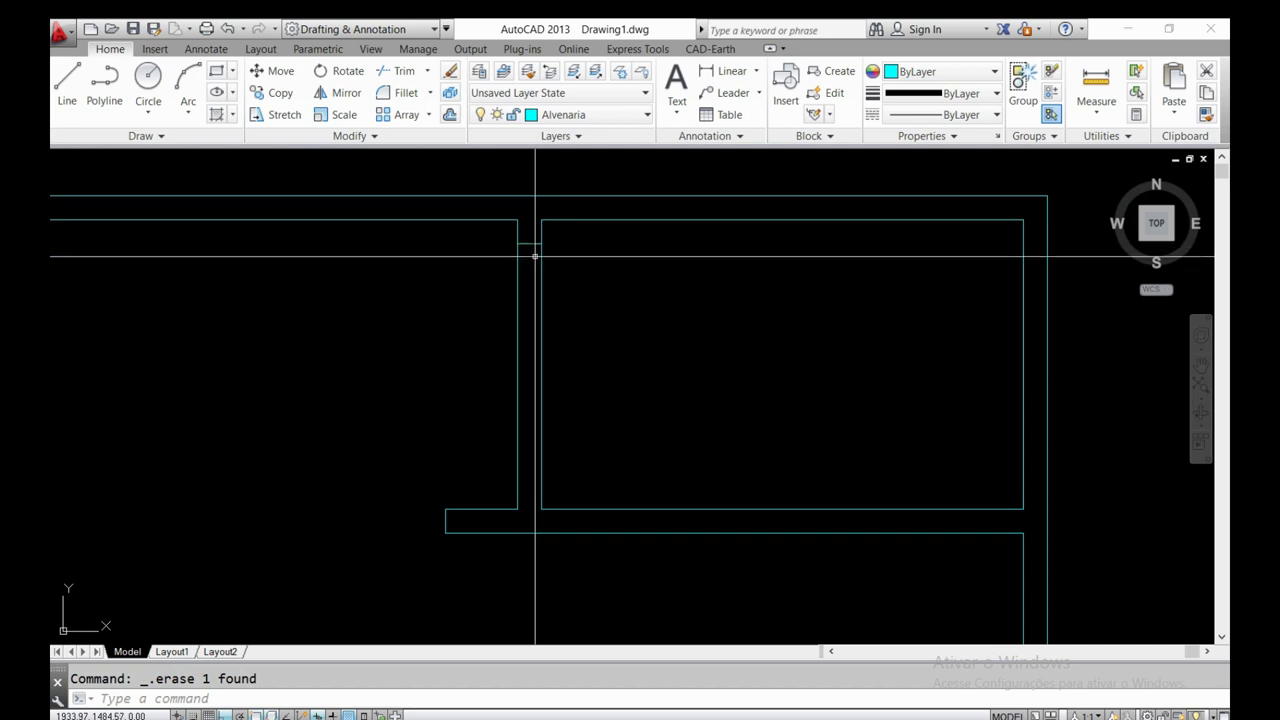
{"action": "key", "text": "alt+Tab"}
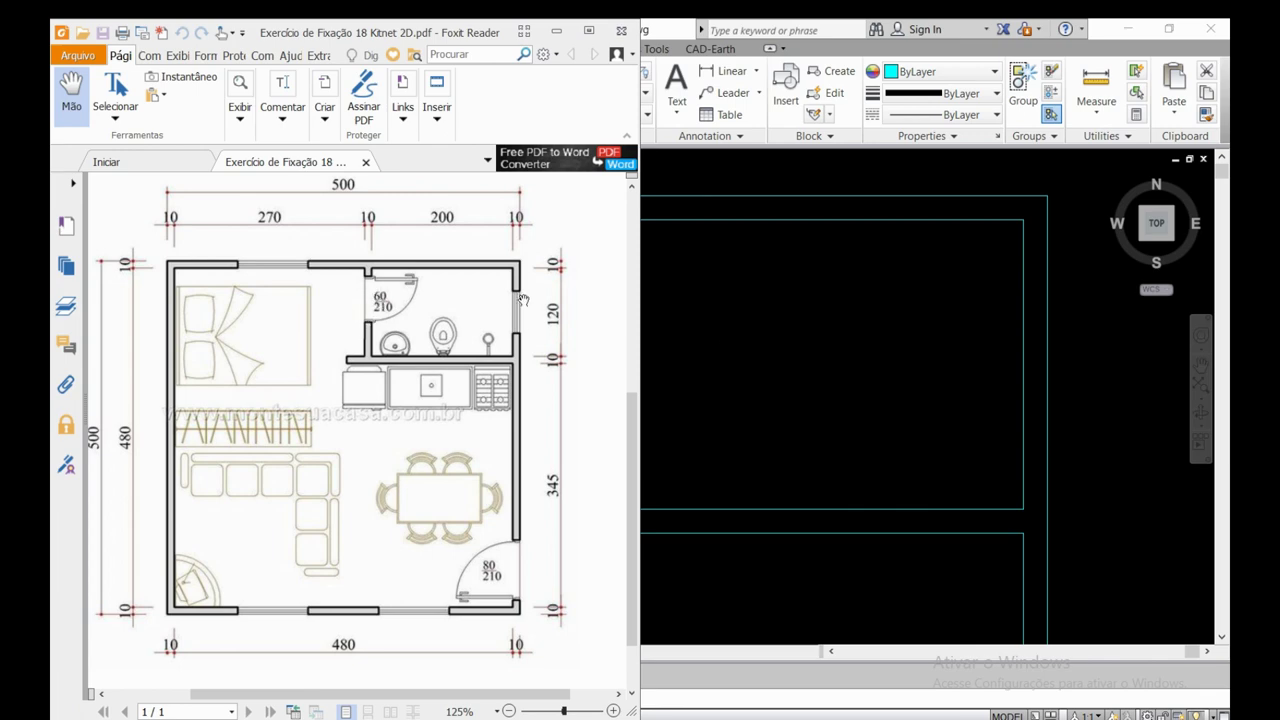
- Offset the partition's short jamb line 0.6 downward to mark the door opening
{"action": "left_click", "coordinate": [656, 315]}
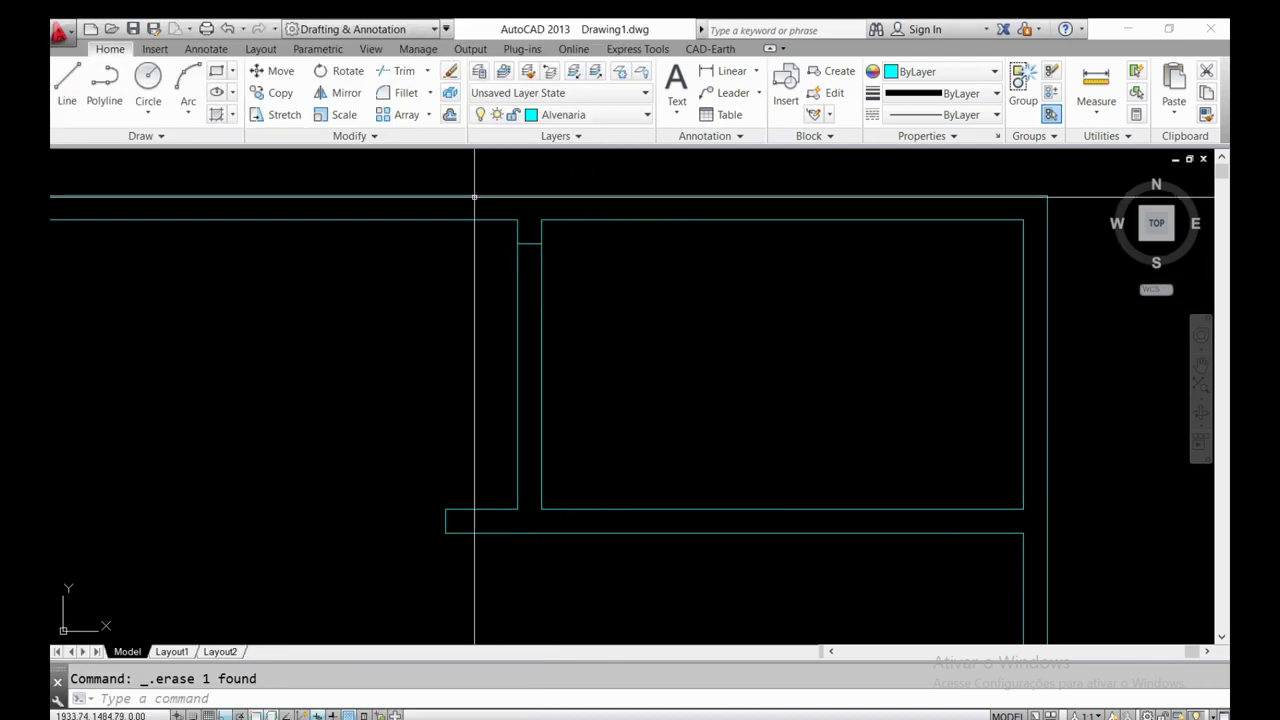
{"action": "left_click", "coordinate": [450, 115]}
{"action": "type", "text": "0.6"}
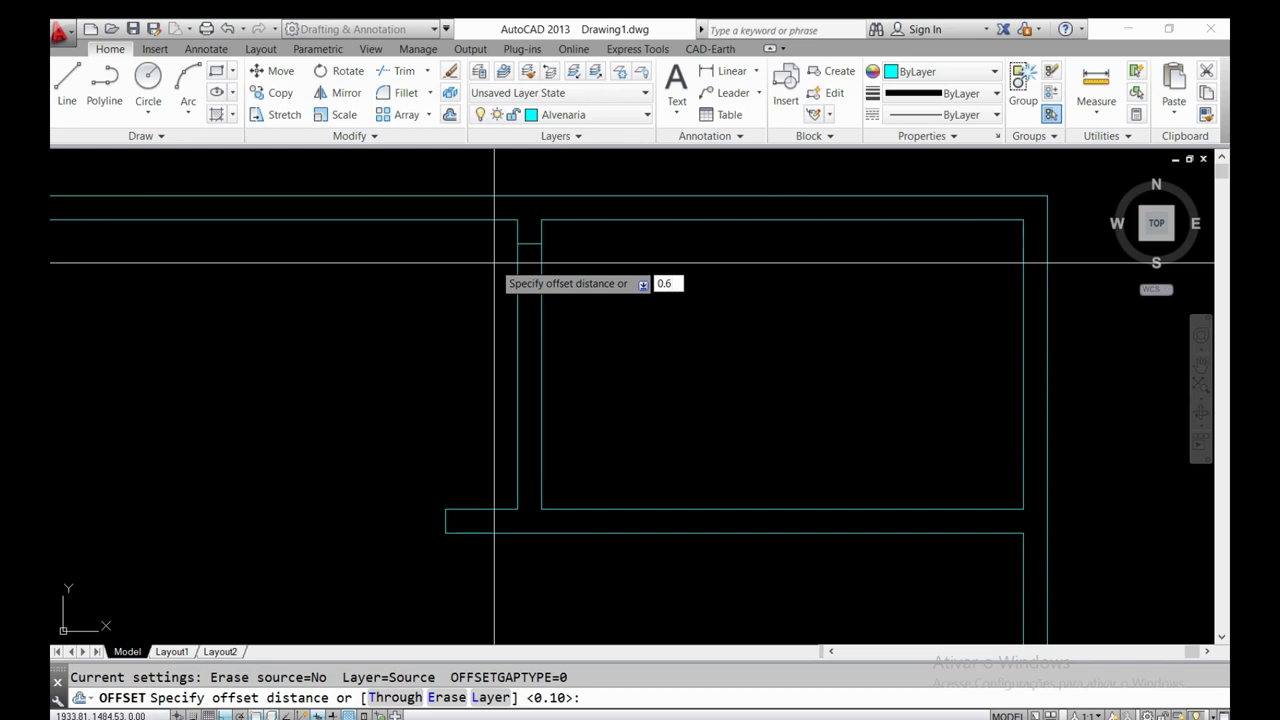
{"action": "key", "text": "Return"}
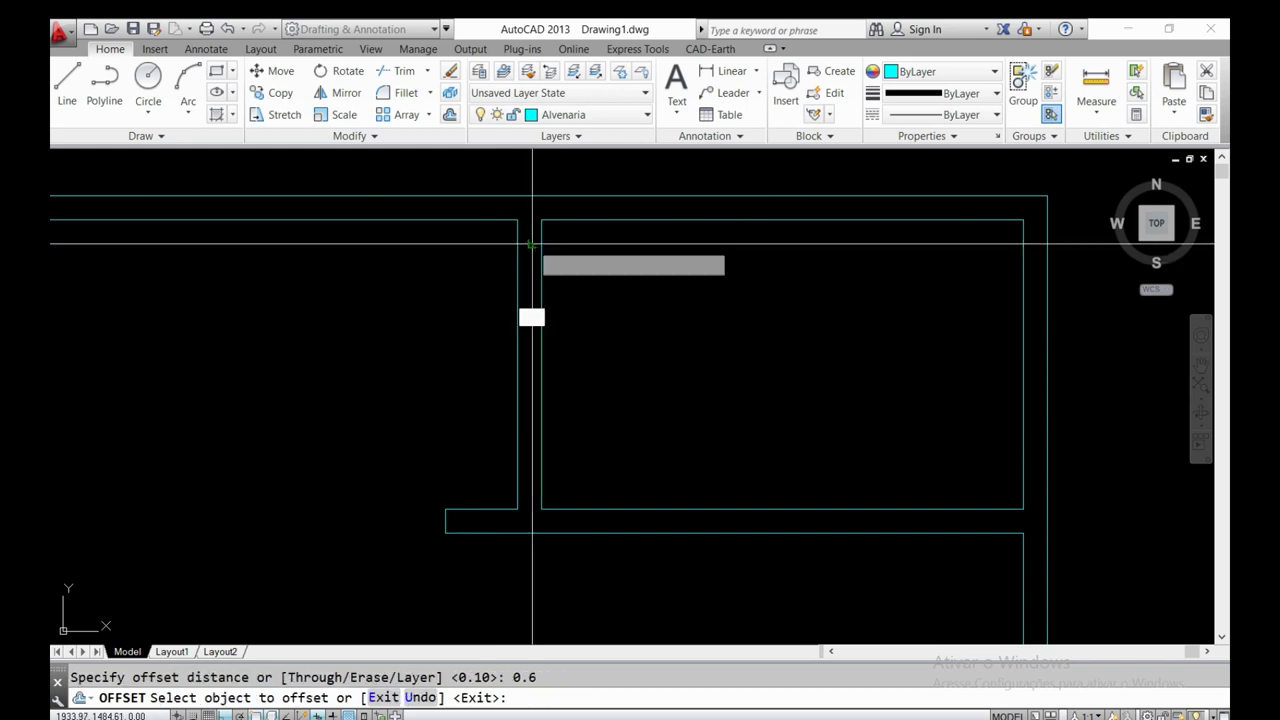
{"action": "left_click", "coordinate": [520, 314]}
{"action": "left_click", "coordinate": [502, 418]}
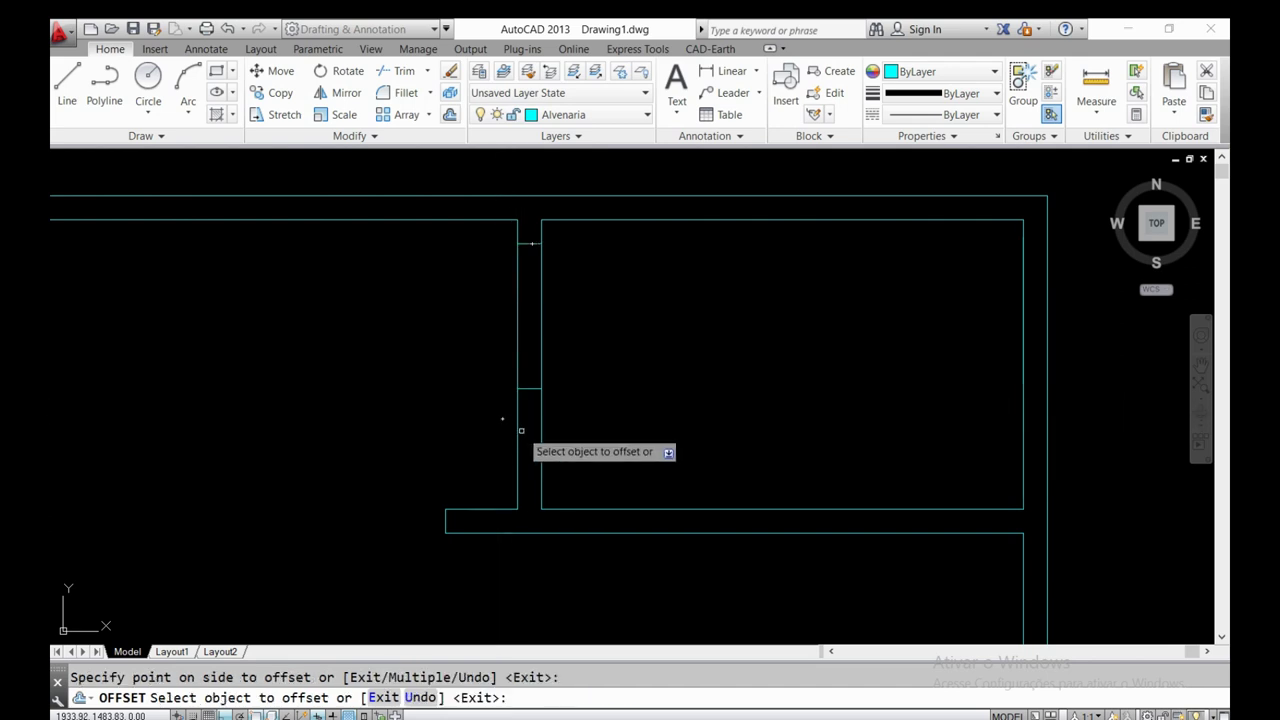
{"action": "scroll", "coordinate": [571, 285], "scroll_direction": "down", "scroll_amount": 6}
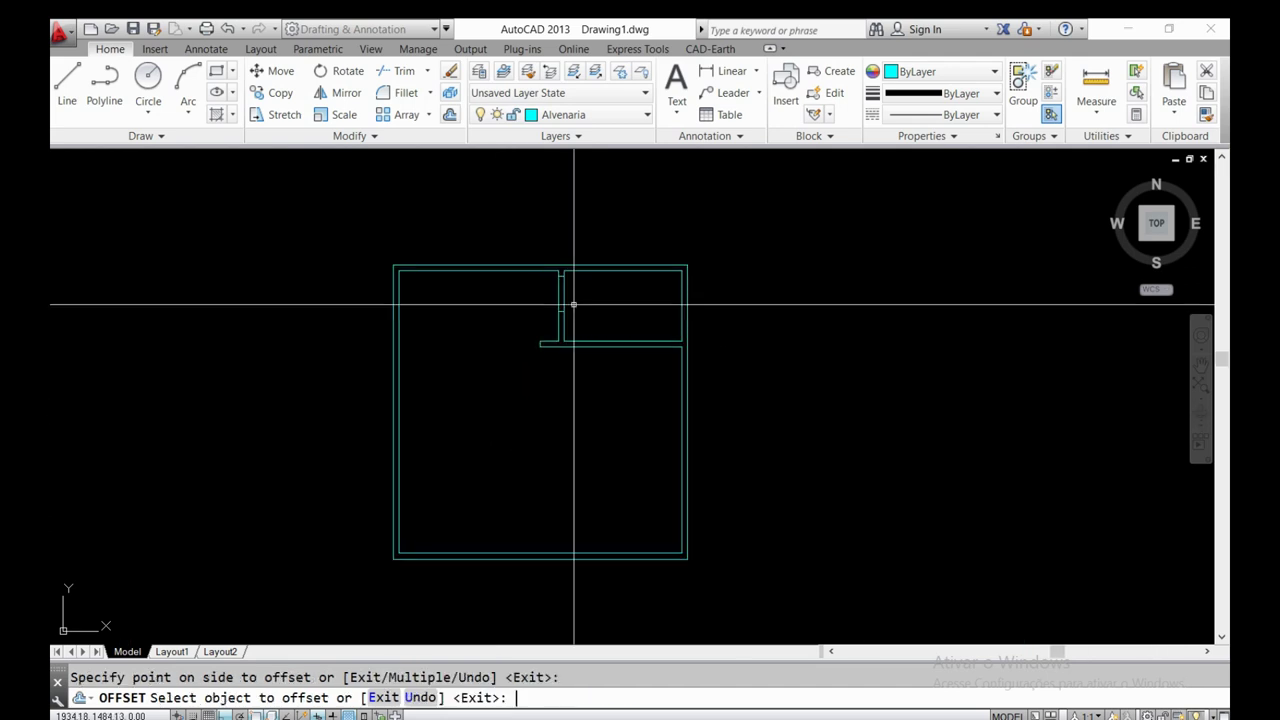
{"action": "key", "text": "Return"}
{"action": "scroll", "coordinate": [620, 406], "scroll_direction": "up", "scroll_amount": 2}
{"action": "scroll", "coordinate": [743, 391], "scroll_direction": "up", "scroll_amount": 1}
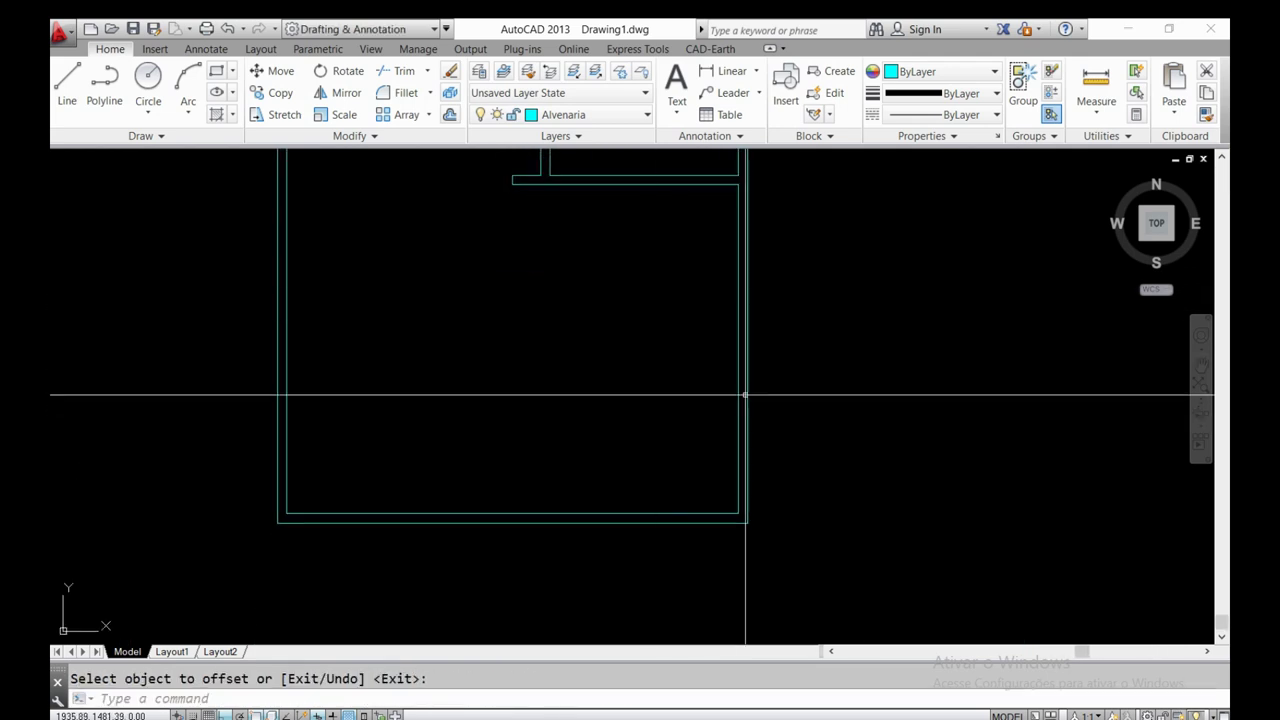
{"action": "scroll", "coordinate": [757, 529], "scroll_direction": "up", "scroll_amount": 2}
{"action": "scroll", "coordinate": [600, 450], "scroll_direction": "up", "scroll_amount": 1}
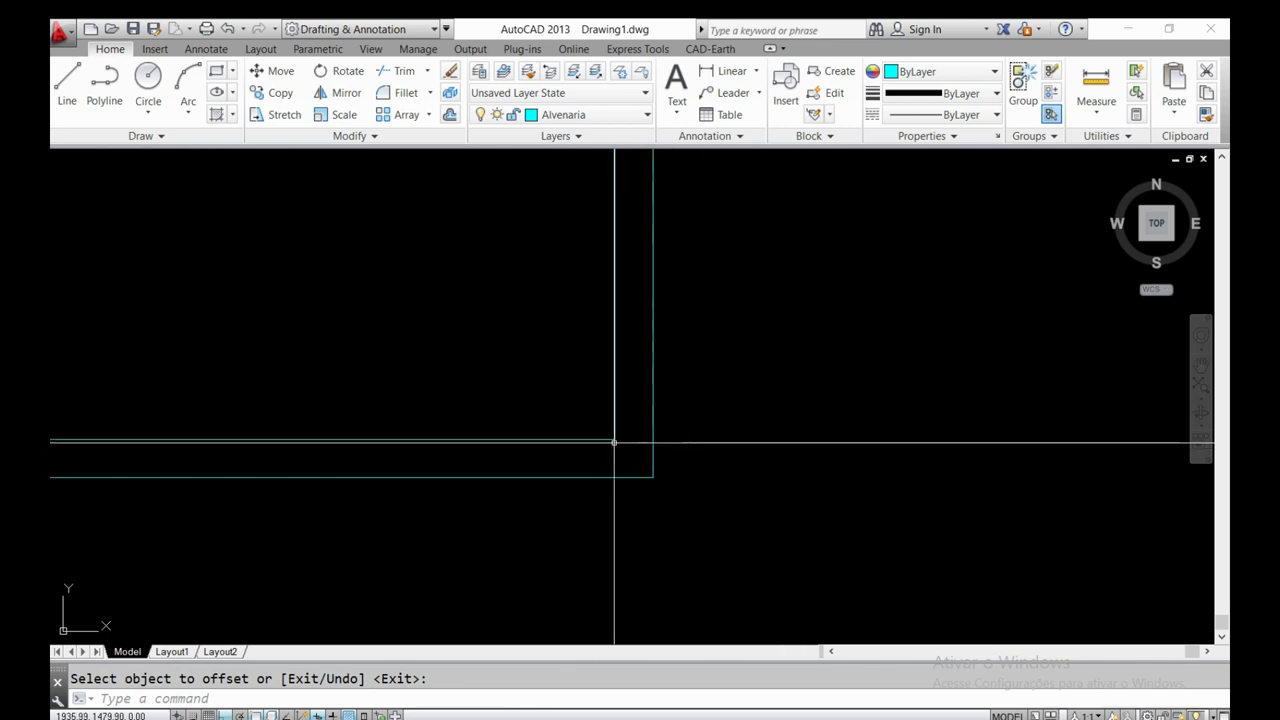
- Draw a short line across the right wall at its lower inner corner
{"action": "left_click", "coordinate": [66, 85]}
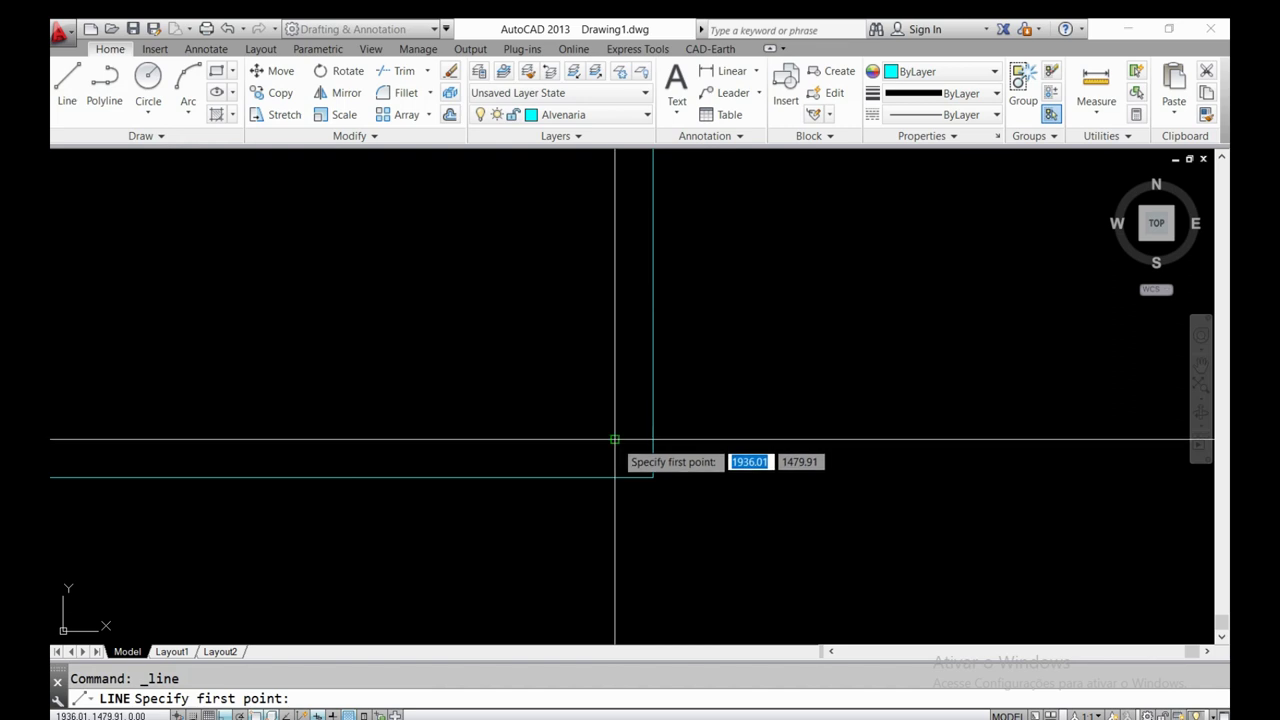
{"action": "left_click", "coordinate": [615, 439]}
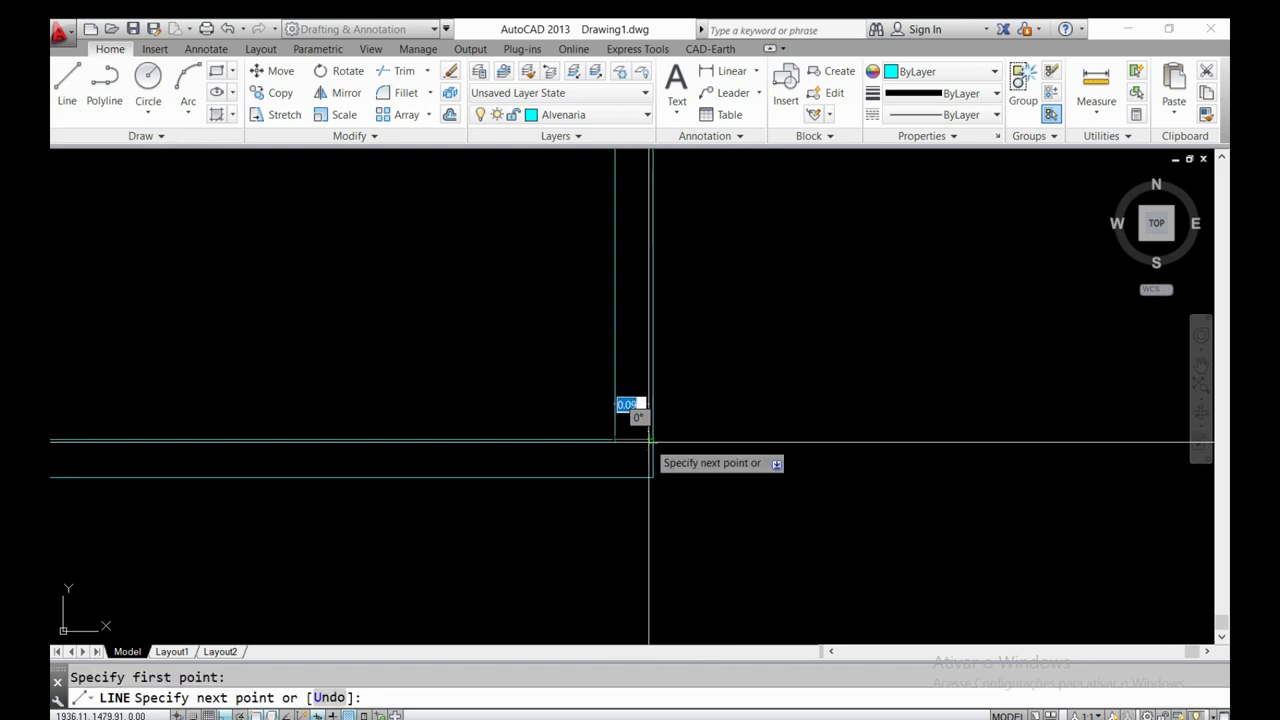
{"action": "left_click", "coordinate": [652, 439]}
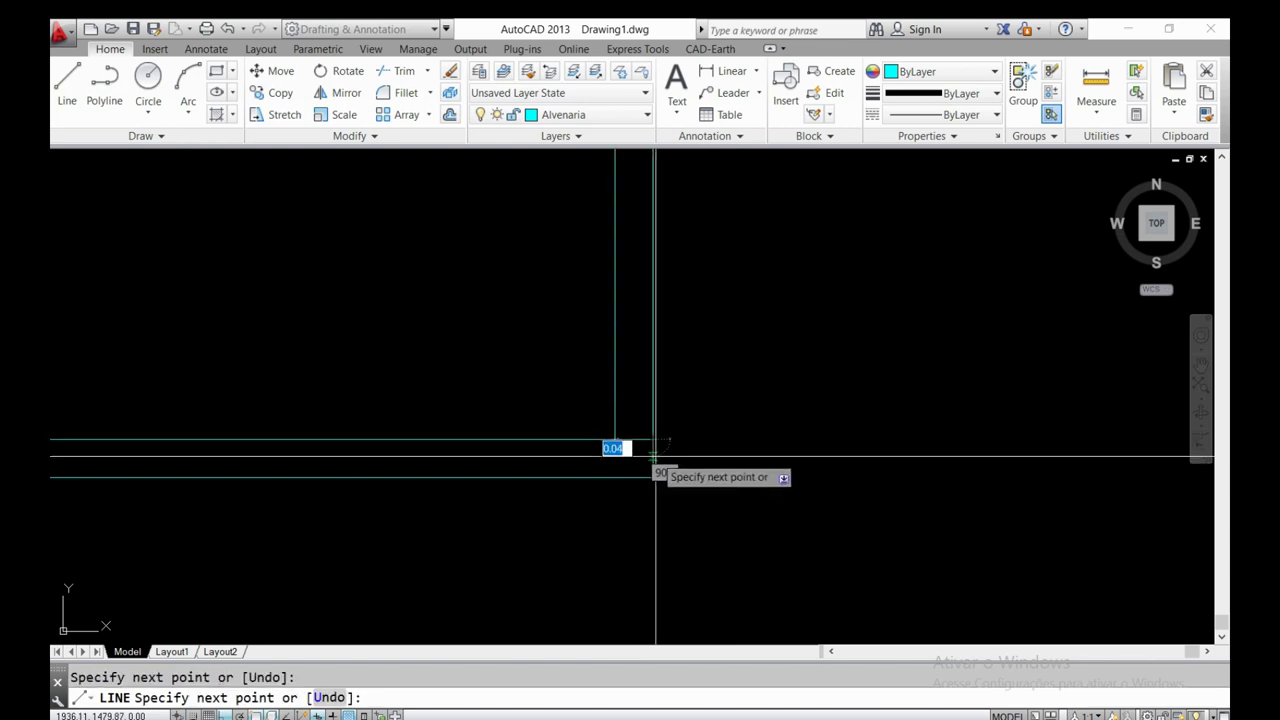
{"action": "key", "text": "Return"}
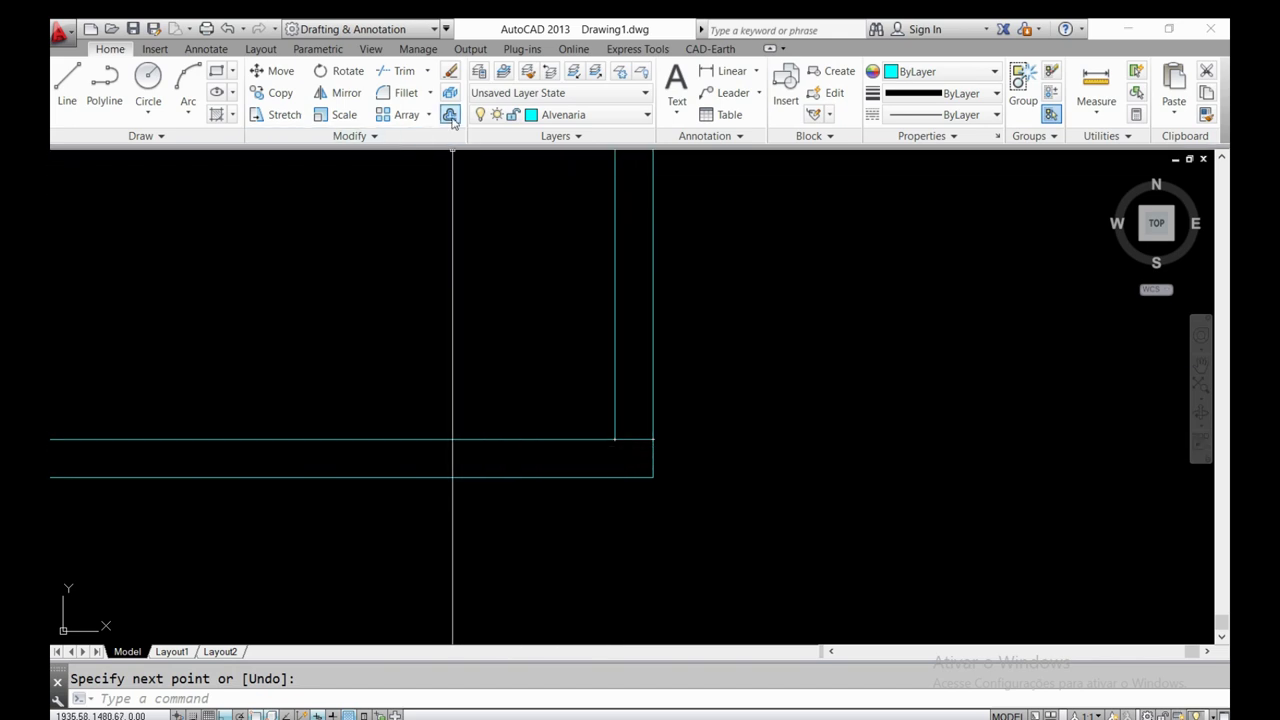
- Offset the corner line 0.1 upward
{"action": "left_click", "coordinate": [450, 115]}
{"action": "type", "text": "0.1"}
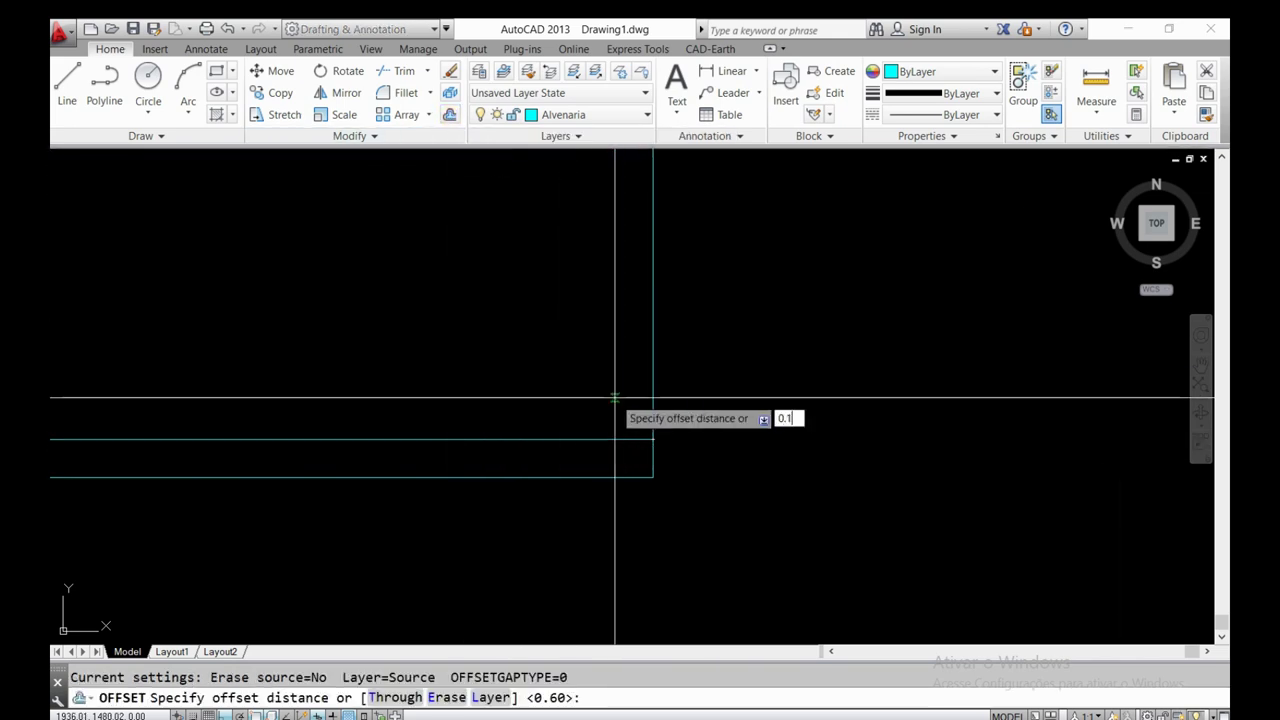
{"action": "key", "text": "Return"}
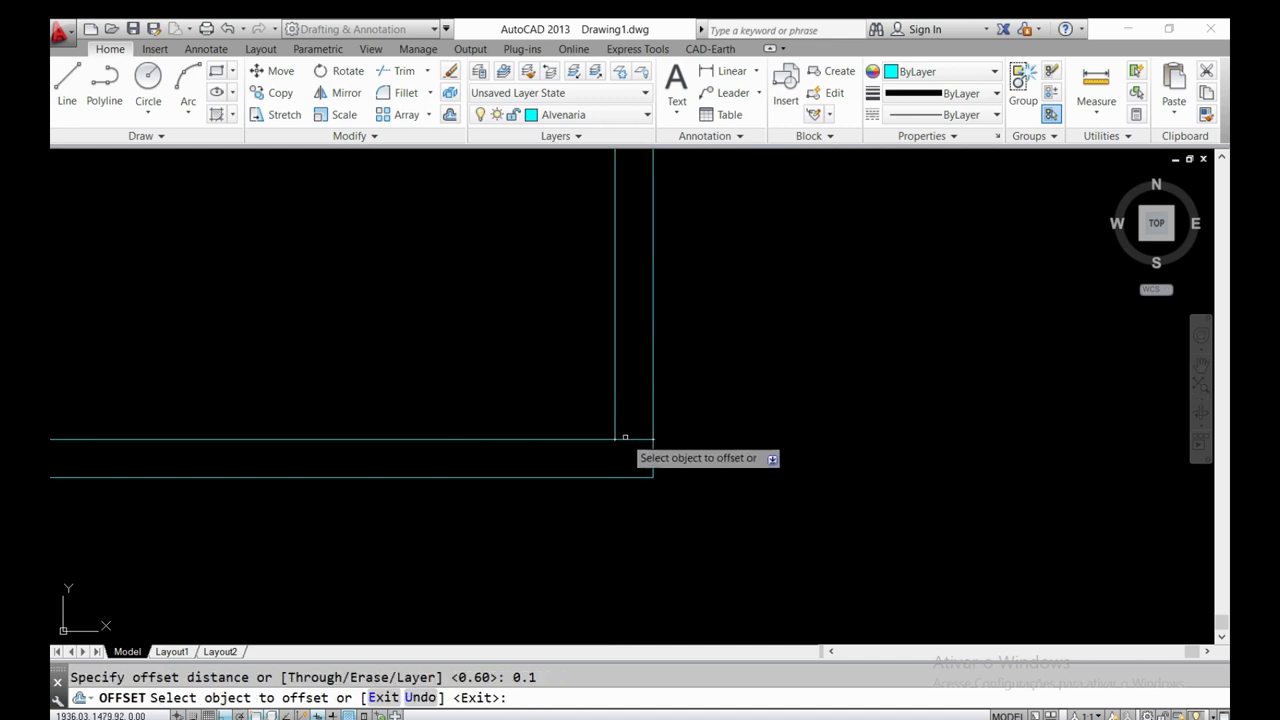
{"action": "left_click", "coordinate": [625, 438]}
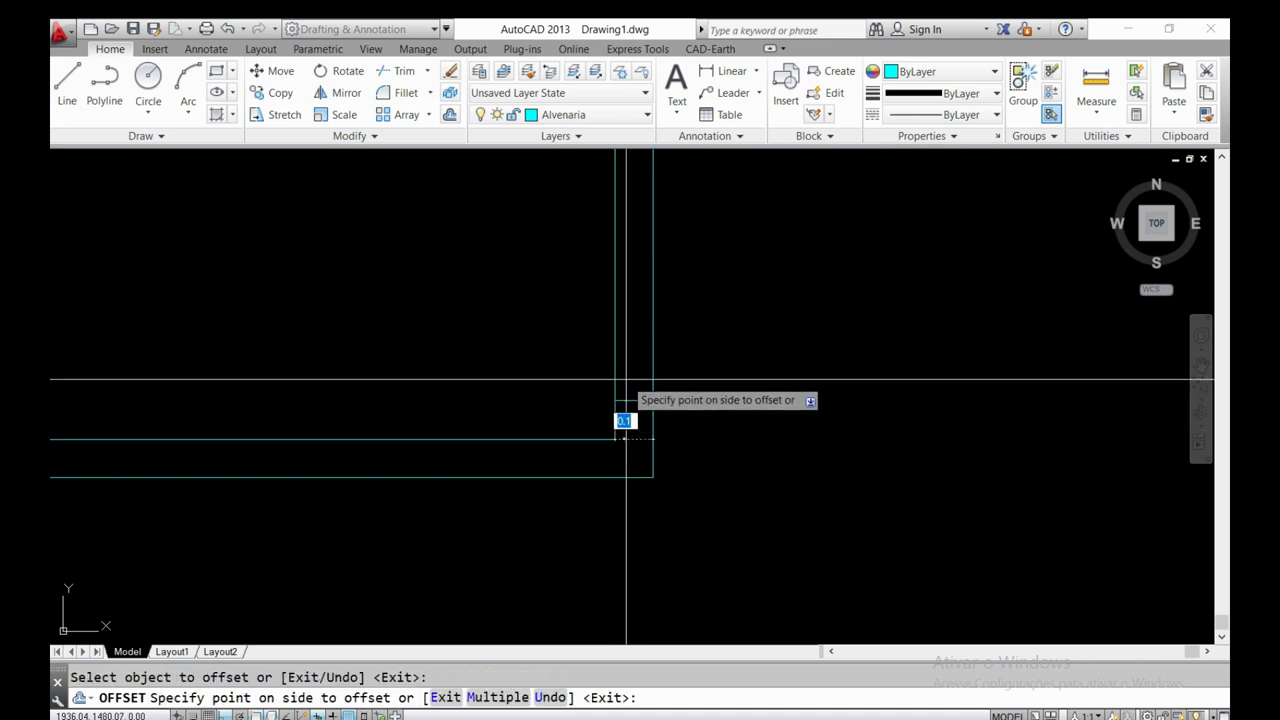
{"action": "left_click", "coordinate": [626, 380]}
{"action": "scroll", "coordinate": [631, 470], "scroll_direction": "down", "scroll_amount": 5}
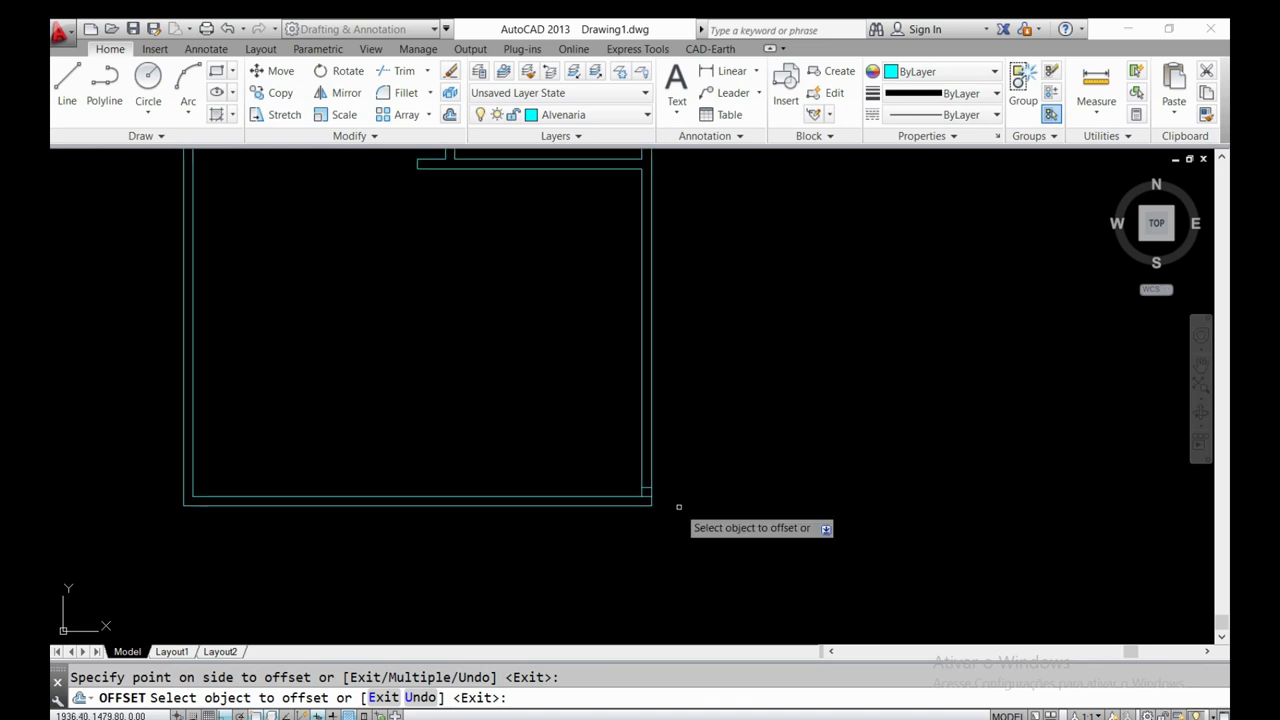
{"action": "key", "text": "Return"}
{"action": "scroll", "coordinate": [657, 503], "scroll_direction": "up", "scroll_amount": 3}
{"action": "scroll", "coordinate": [657, 503], "scroll_direction": "up", "scroll_amount": 2}
- Delete the original corner line and switch to the reference floor plan PDF
{"action": "left_click", "coordinate": [608, 478]}
{"action": "key", "text": "Delete"}
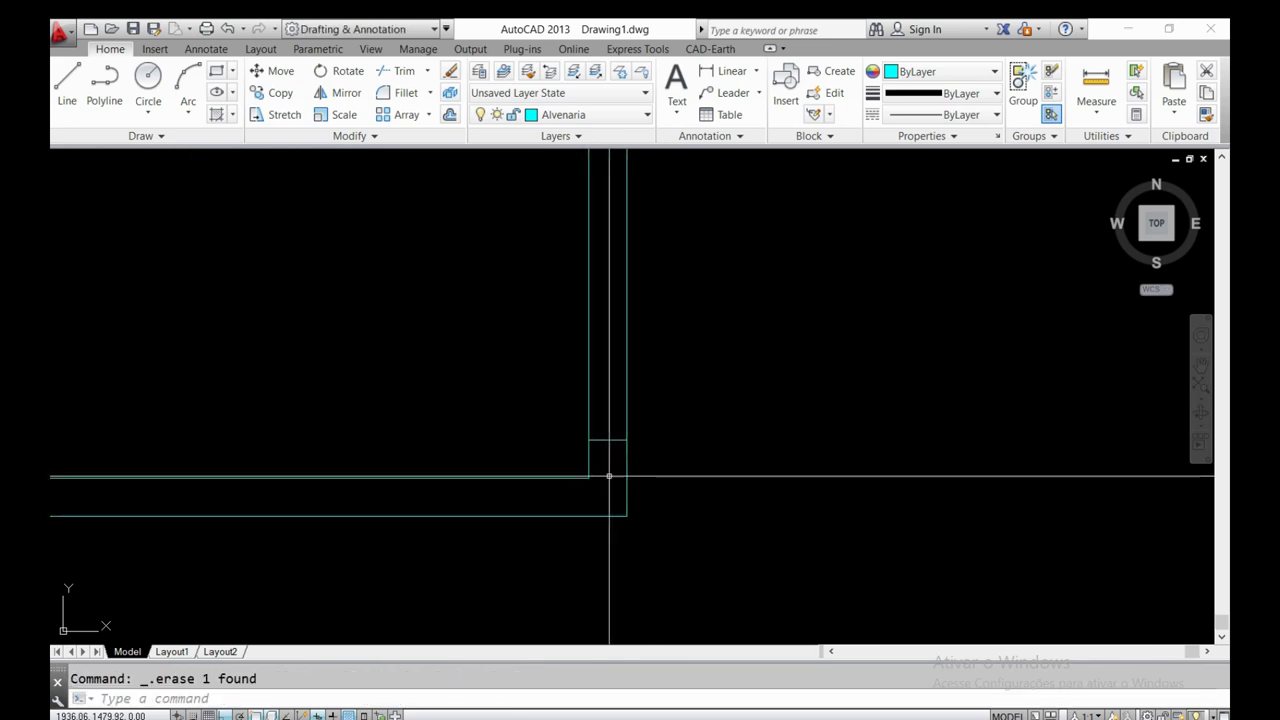
{"action": "scroll", "coordinate": [608, 481], "scroll_direction": "down", "scroll_amount": 6}
{"action": "middle_click_drag", "start_coordinate": [611, 449], "coordinate": [630, 507]}
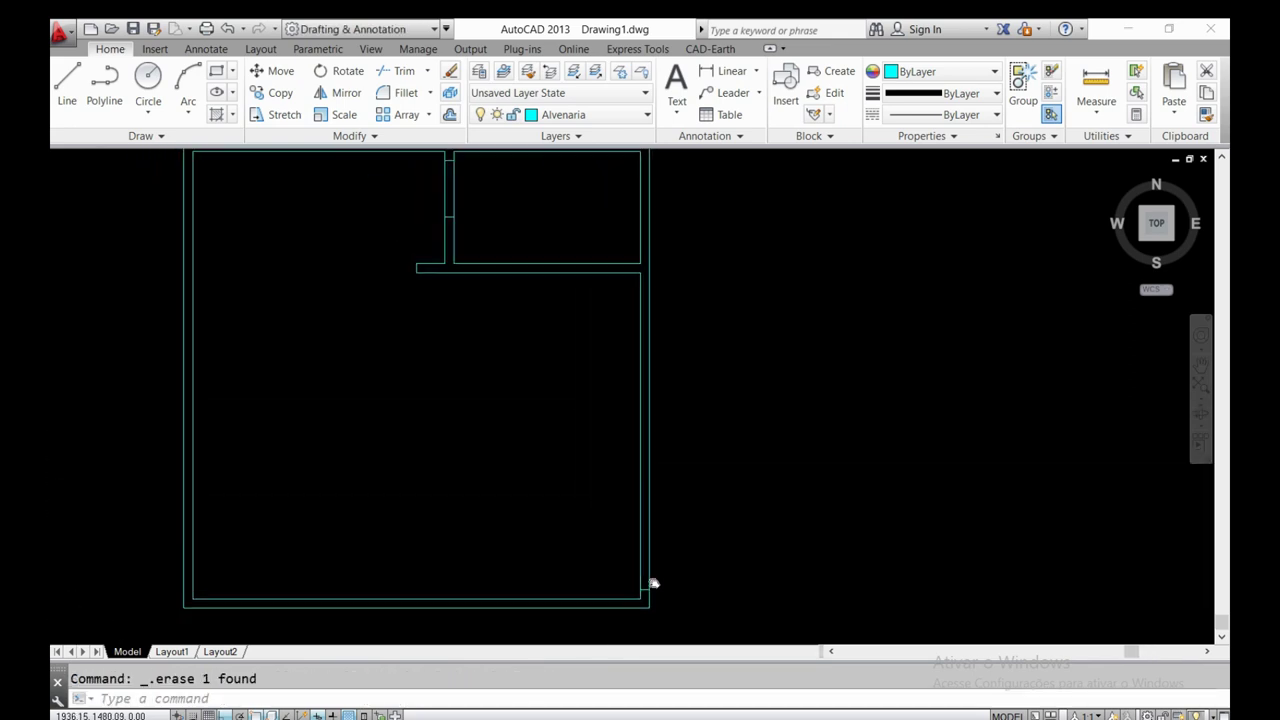
{"action": "scroll", "coordinate": [631, 533], "scroll_direction": "up", "scroll_amount": 8}
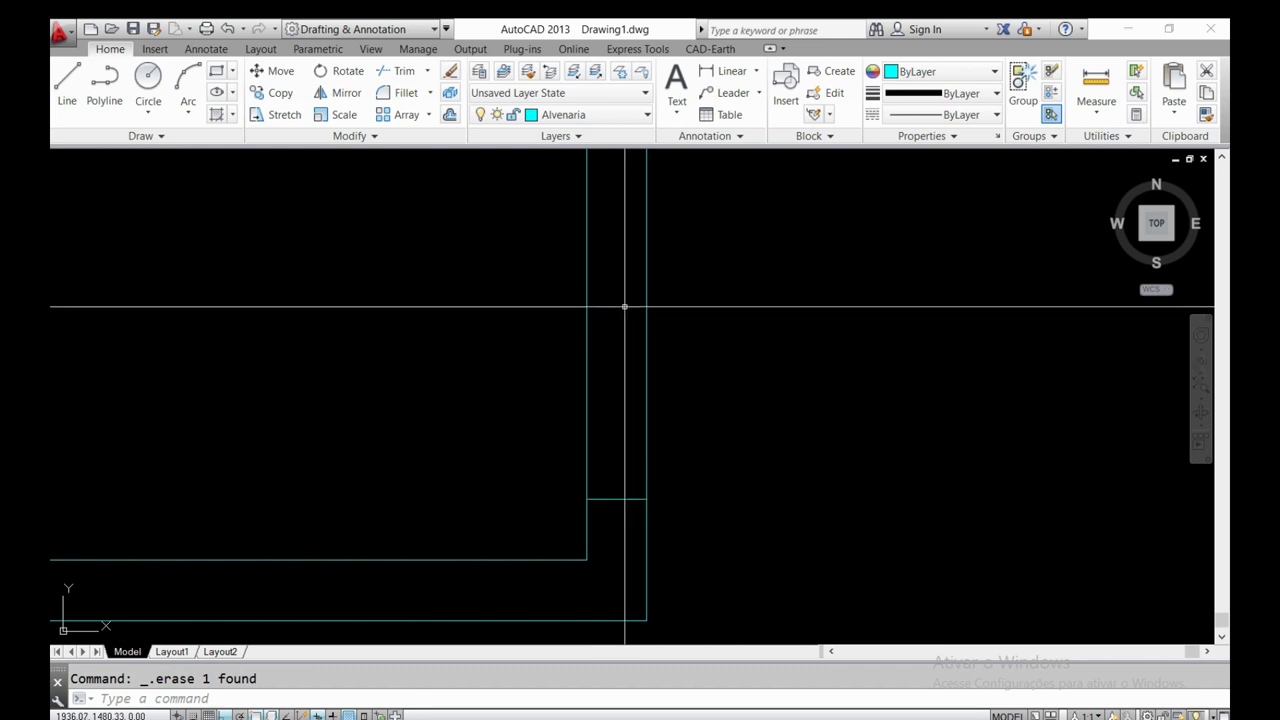
{"action": "key", "text": "alt+Tab"}
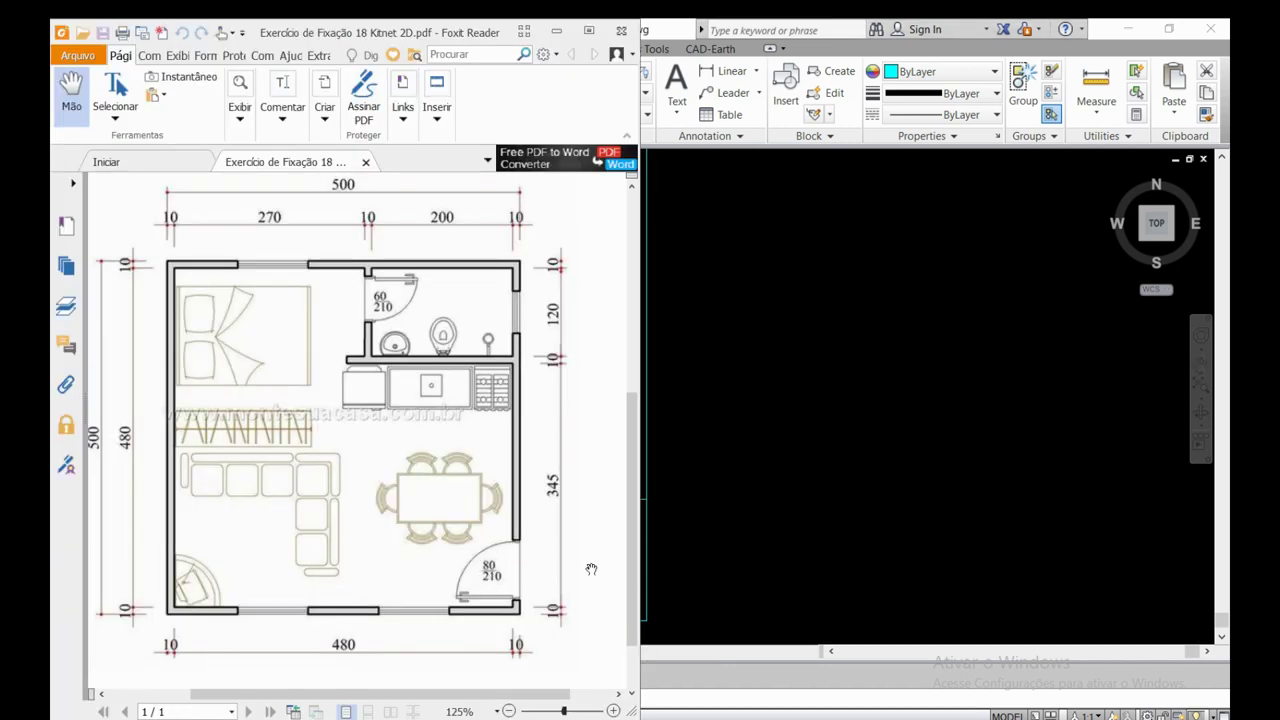
- Offset the right-wall jamb line 0.8 upward to frame the door opening
{"action": "key", "text": "alt+Tab"}
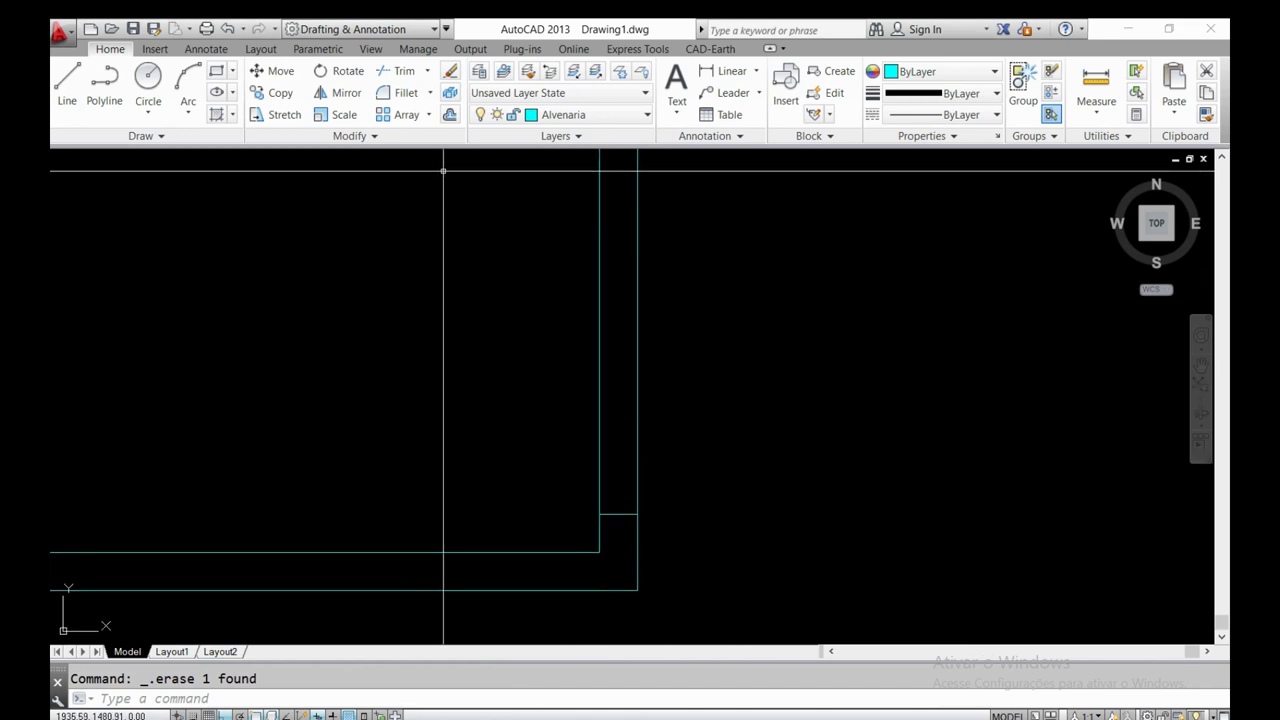
{"action": "left_click", "coordinate": [450, 115]}
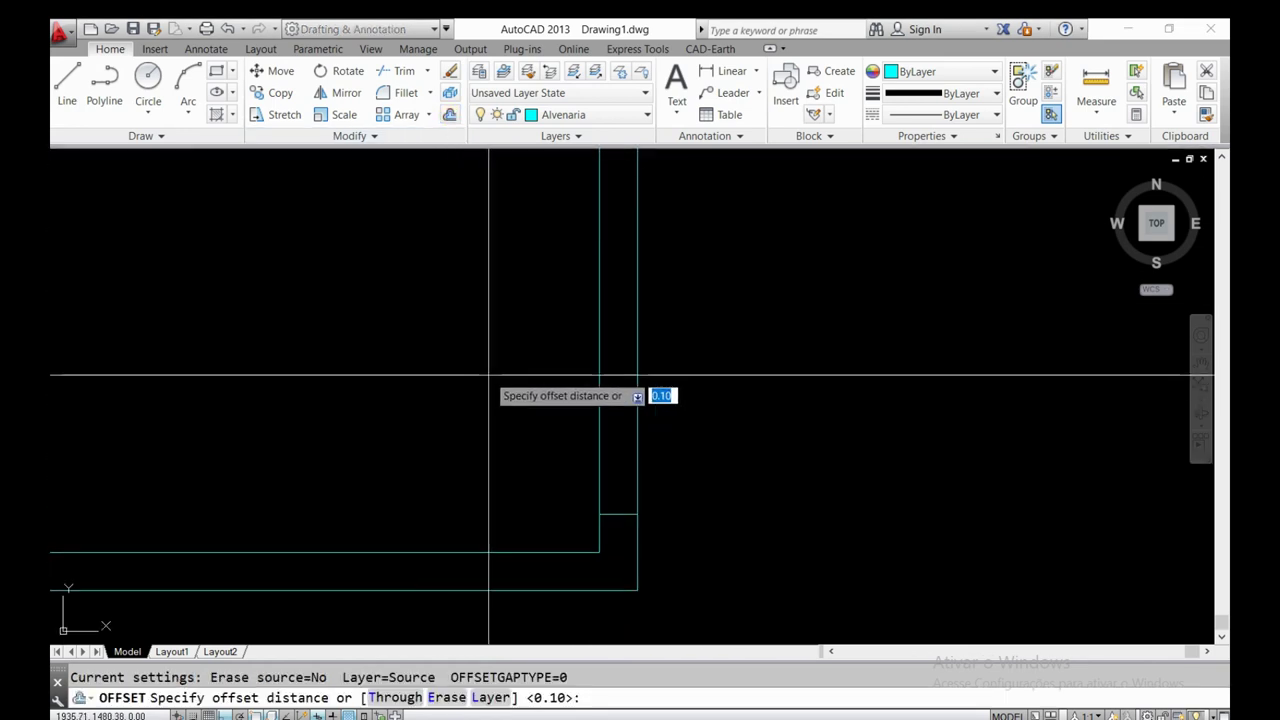
{"action": "type", "text": "0.8"}
{"action": "key", "text": "Return"}
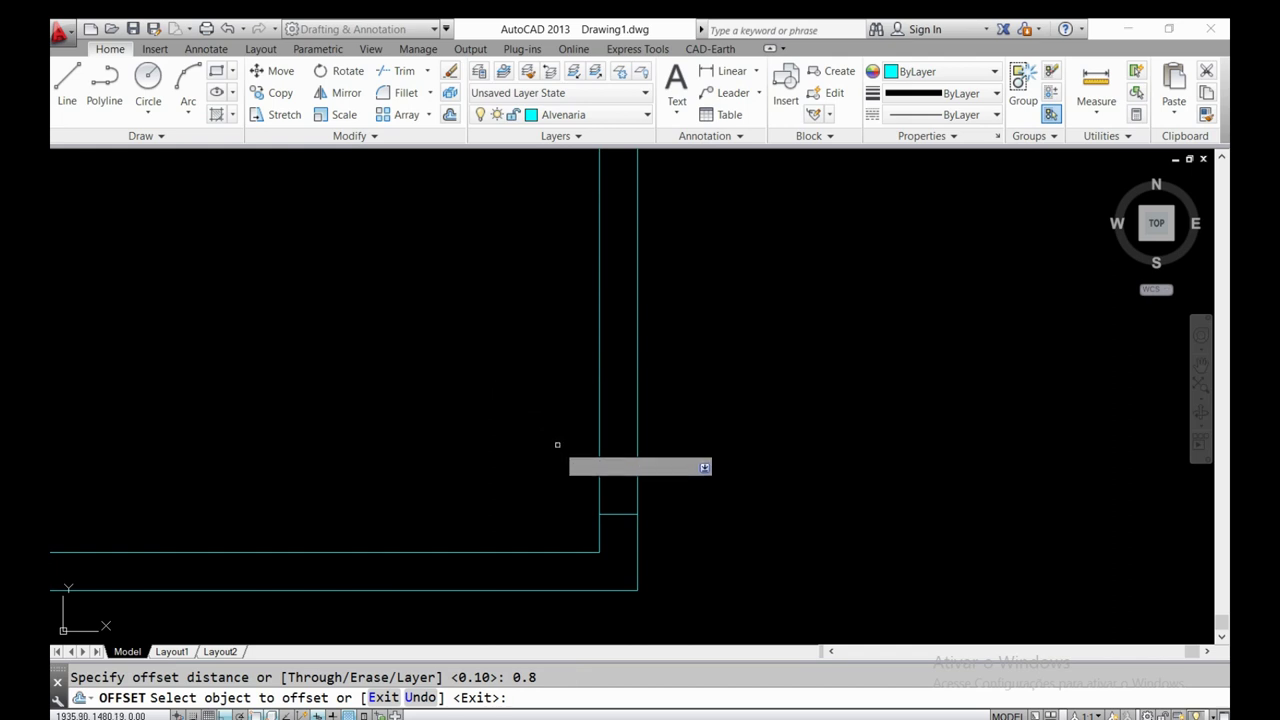
{"action": "left_click", "coordinate": [611, 515]}
{"action": "scroll", "coordinate": [611, 520], "scroll_direction": "down", "scroll_amount": 4}
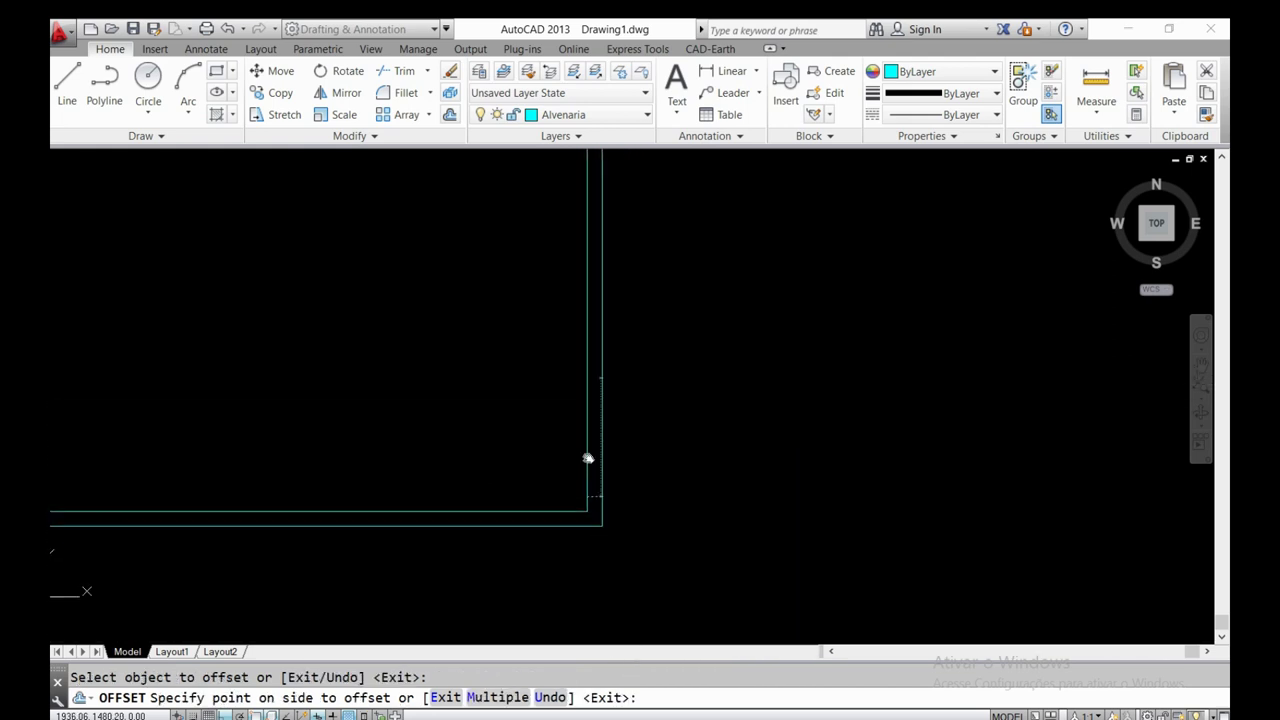
{"action": "scroll", "coordinate": [588, 465], "scroll_direction": "down", "scroll_amount": 3}
{"action": "scroll", "coordinate": [564, 410], "scroll_direction": "up", "scroll_amount": 3}
{"action": "left_click", "coordinate": [586, 348]}
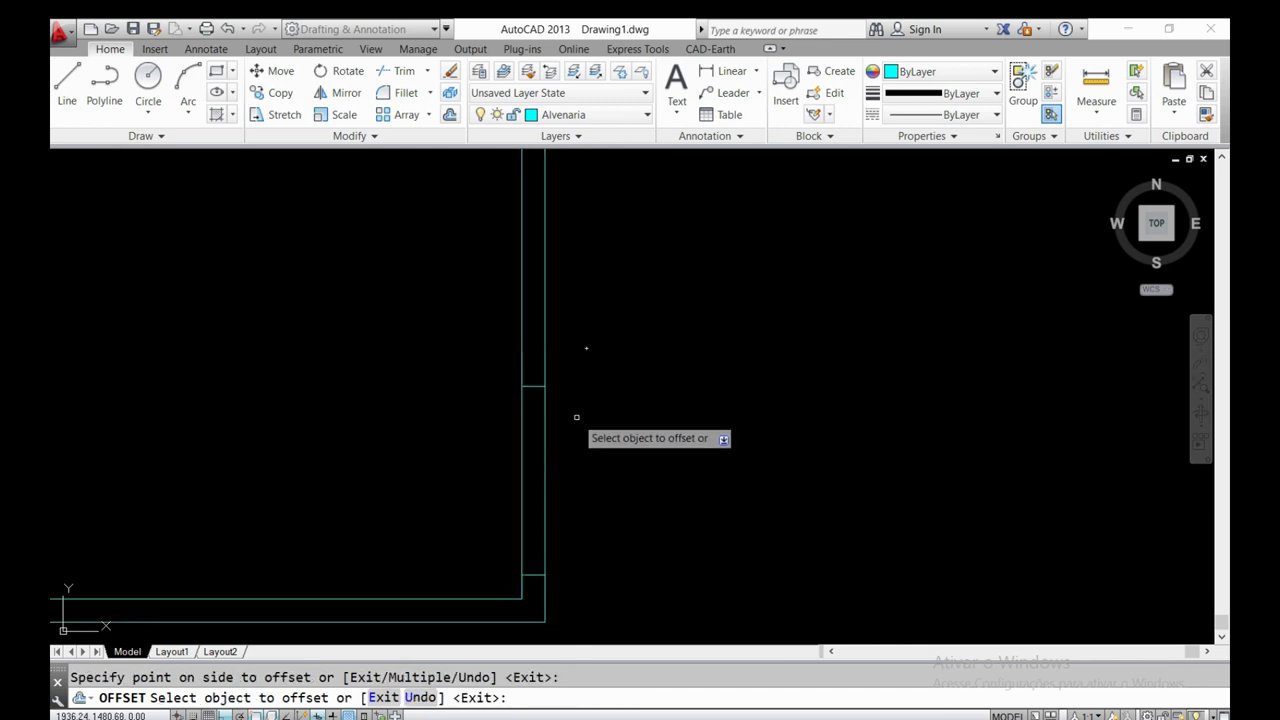
{"action": "key", "text": "Escape"}
{"action": "middle_click_drag", "start_coordinate": [570, 475], "coordinate": [660, 354]}
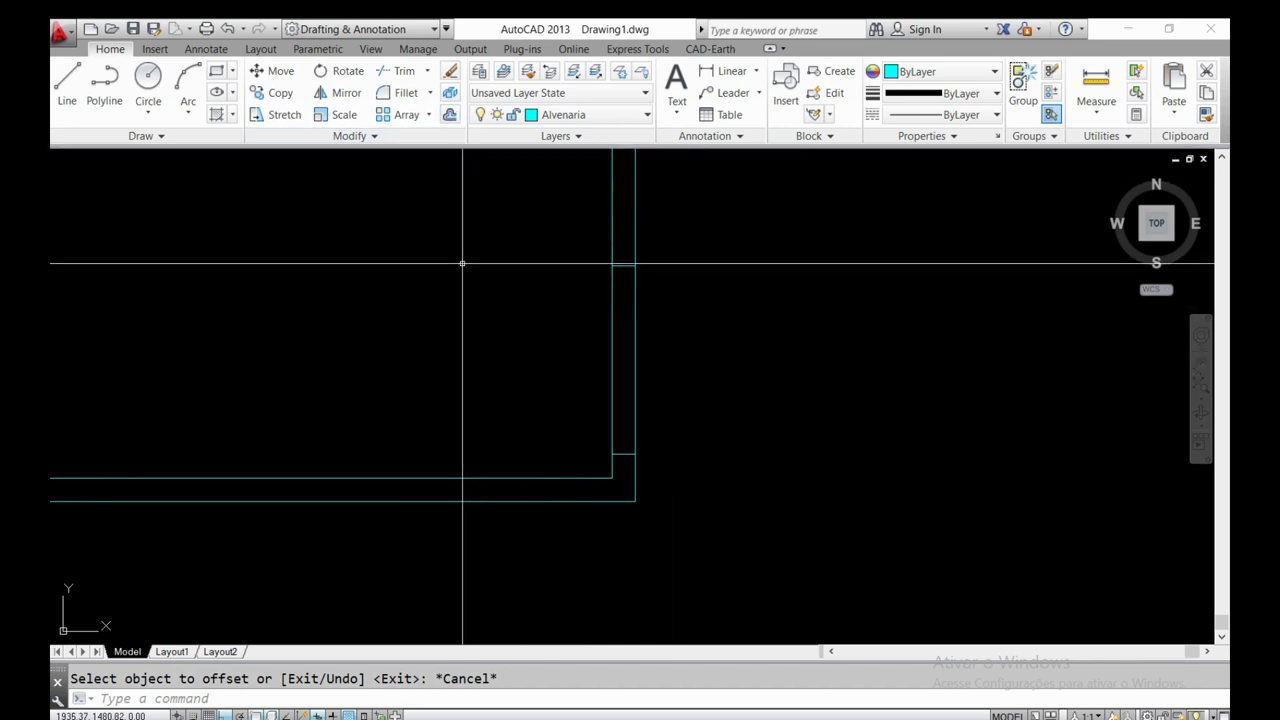
- Trim both right-wall lines between the jambs to open the 0.8 doorway
{"action": "left_click", "coordinate": [405, 74]}
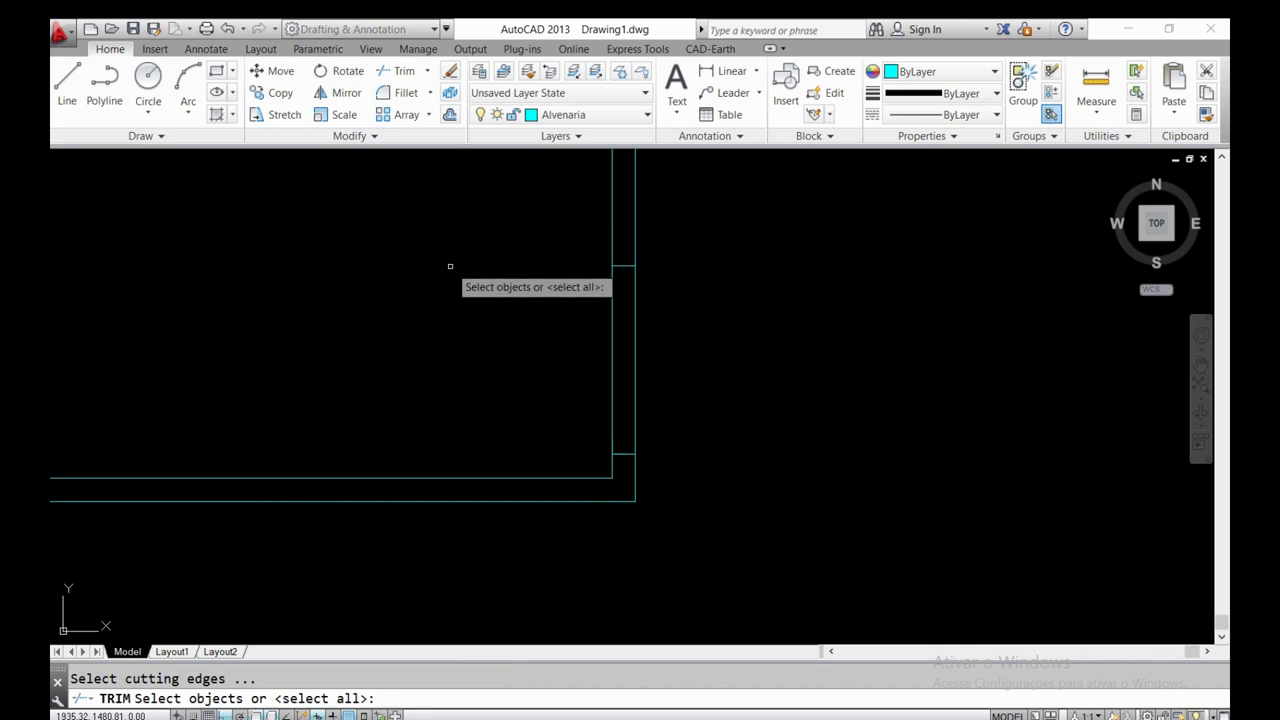
{"action": "key", "text": "Return"}
{"action": "middle_click_drag", "start_coordinate": [608, 357], "coordinate": [618, 392]}
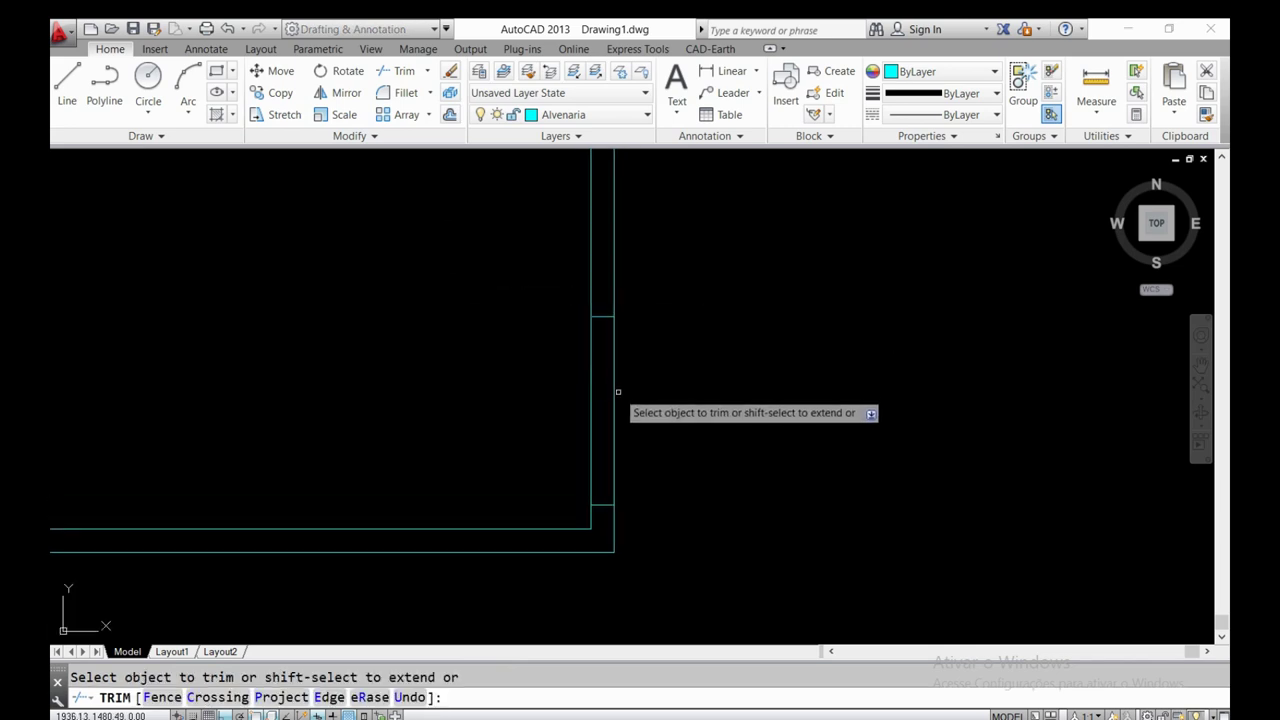
{"action": "left_click", "coordinate": [616, 400]}
{"action": "left_click", "coordinate": [603, 400]}
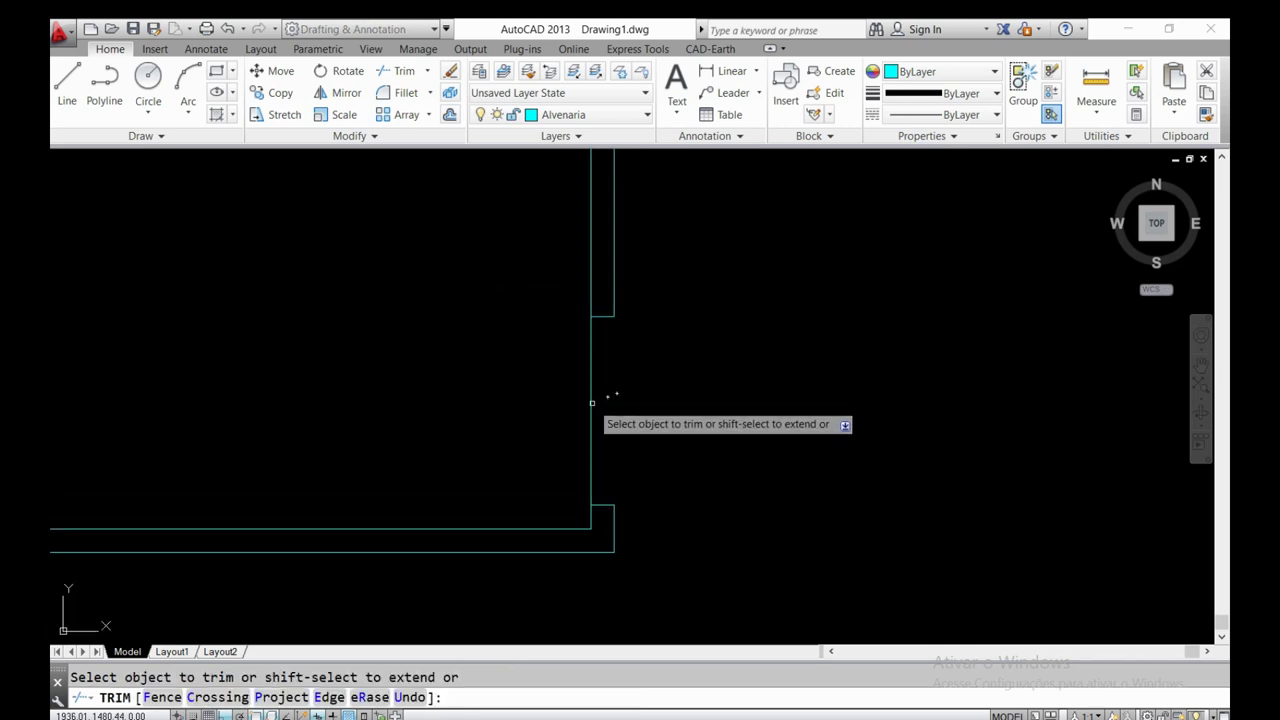
- Trim the small room's partition lines at the door, then switch to the reference PDF
{"action": "middle_click_drag", "start_coordinate": [591, 402], "coordinate": [634, 514]}
{"action": "scroll", "coordinate": [634, 514], "scroll_direction": "down", "scroll_amount": 3}
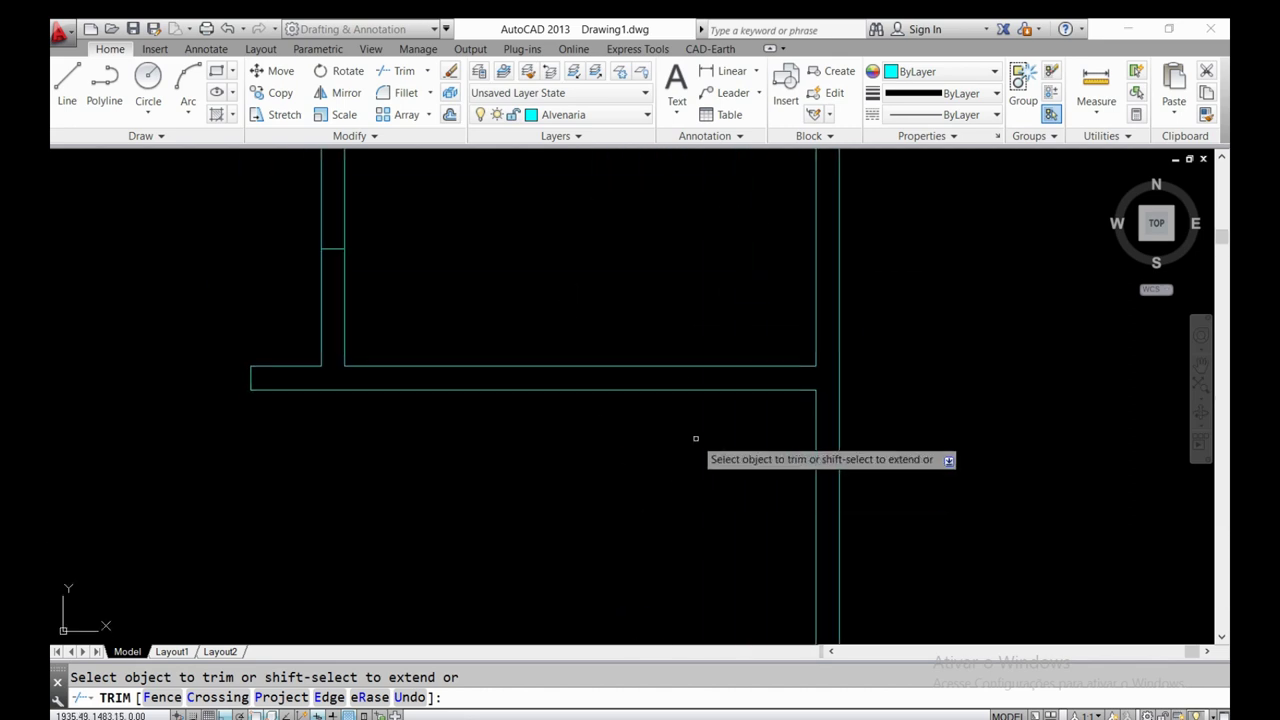
{"action": "middle_click_drag", "start_coordinate": [697, 437], "coordinate": [572, 347]}
{"action": "left_click", "coordinate": [481, 324]}
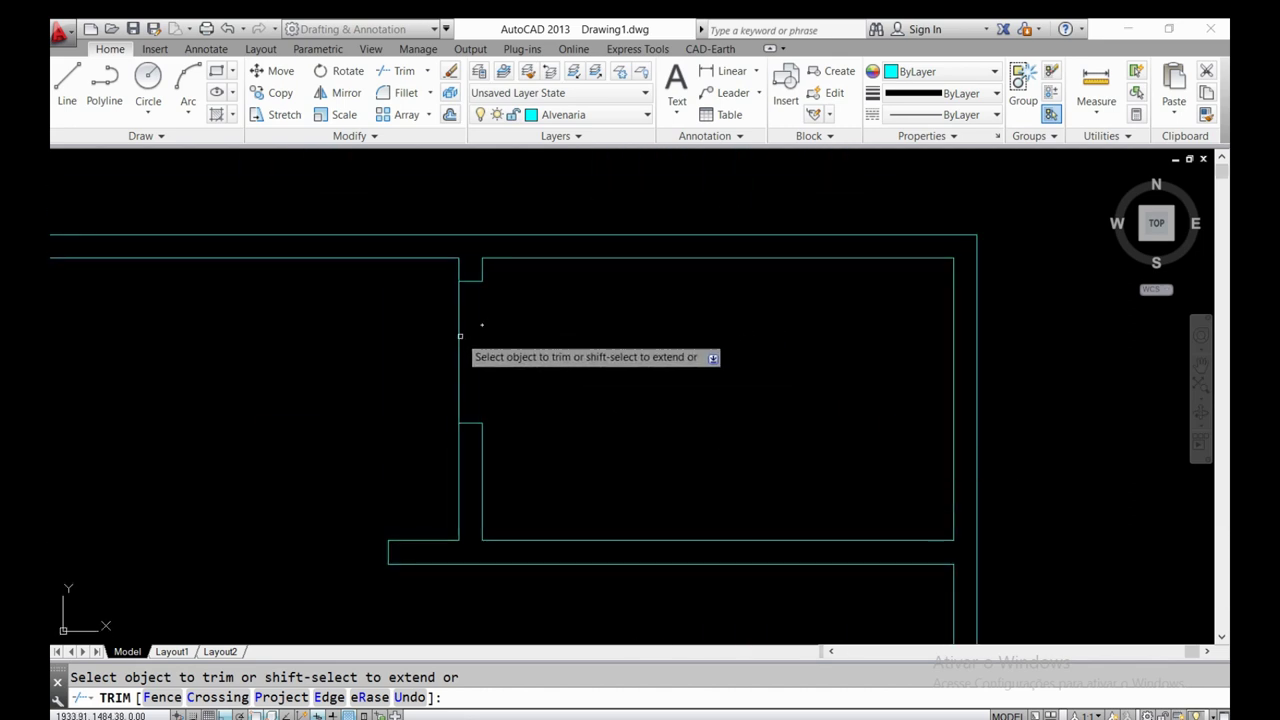
{"action": "left_click", "coordinate": [460, 336]}
{"action": "scroll", "coordinate": [513, 298], "scroll_direction": "down", "scroll_amount": 5}
{"action": "middle_click_drag", "start_coordinate": [574, 289], "coordinate": [623, 317]}
{"action": "scroll", "coordinate": [623, 317], "scroll_direction": "up", "scroll_amount": 3}
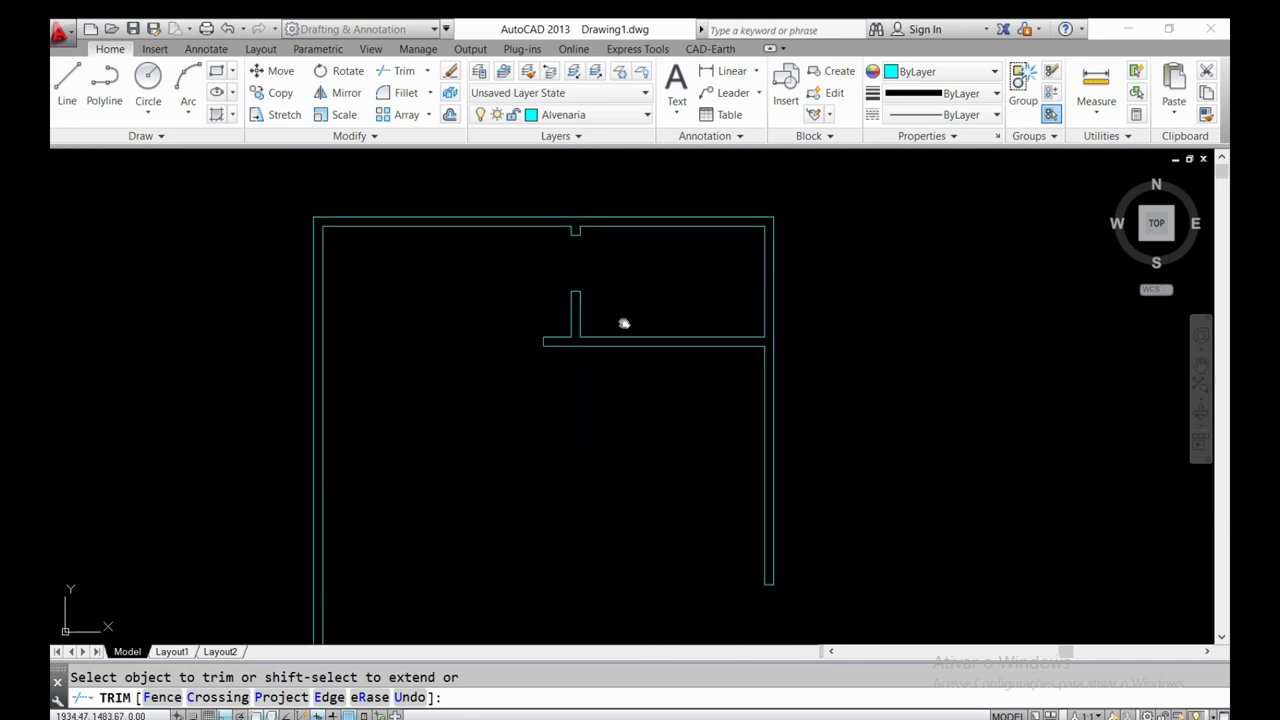
{"action": "scroll", "coordinate": [679, 307], "scroll_direction": "down", "scroll_amount": 2}
{"action": "scroll", "coordinate": [684, 335], "scroll_direction": "up", "scroll_amount": 2}
{"action": "key", "text": "Return"}
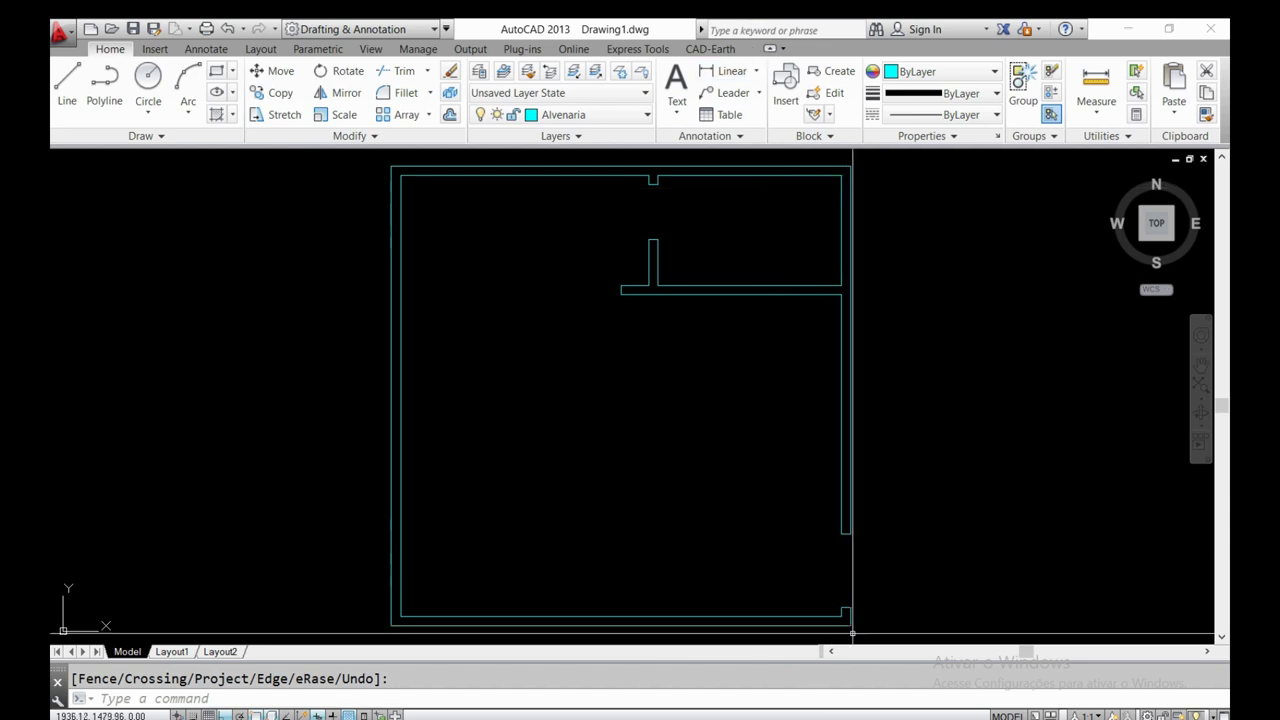
{"action": "key", "text": "alt+Tab"}
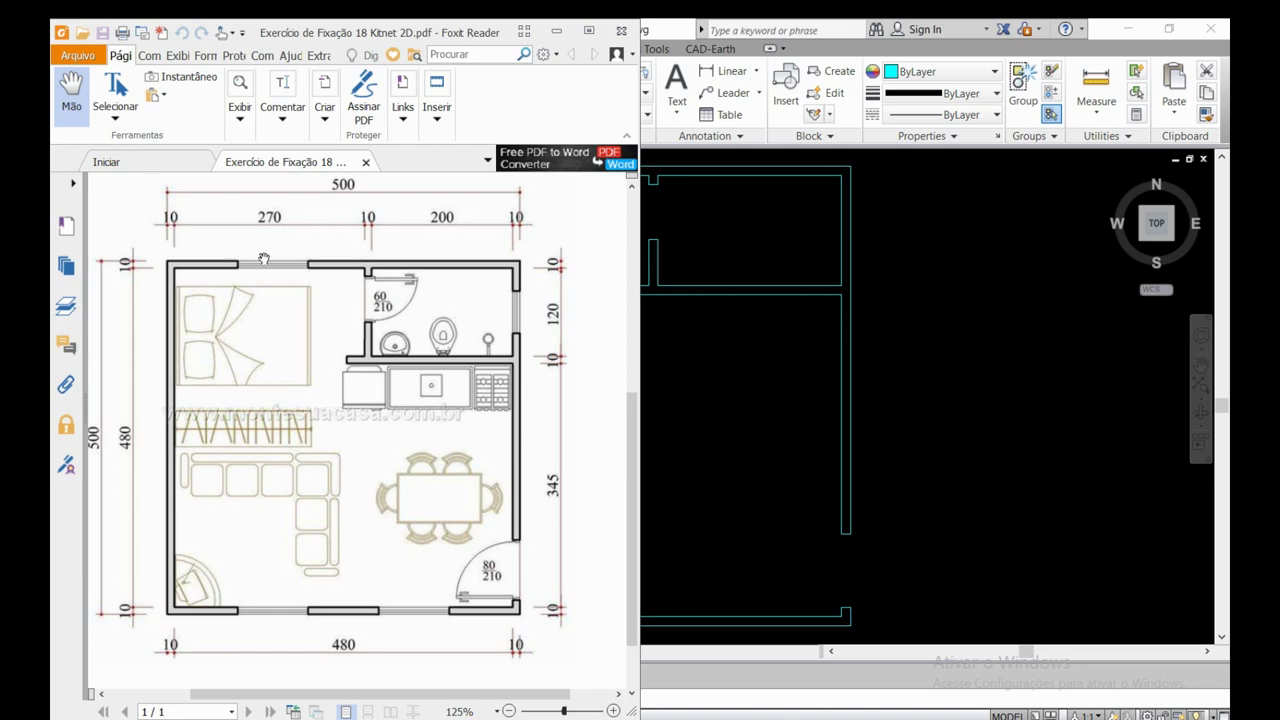
- Draw a short horizontal line across the upper room's right wall from its midpoint
{"action": "left_click", "coordinate": [757, 328]}
{"action": "scroll", "coordinate": [663, 286], "scroll_direction": "up", "scroll_amount": 2}
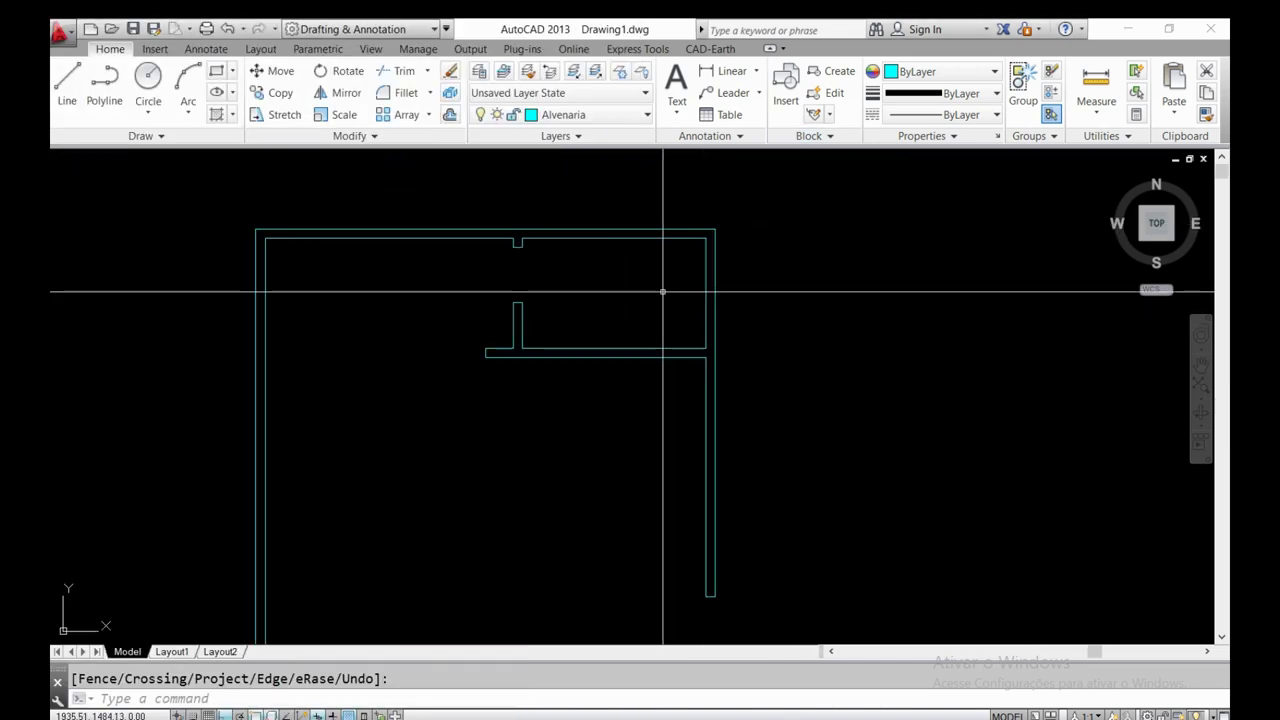
{"action": "scroll", "coordinate": [706, 275], "scroll_direction": "up", "scroll_amount": 3}
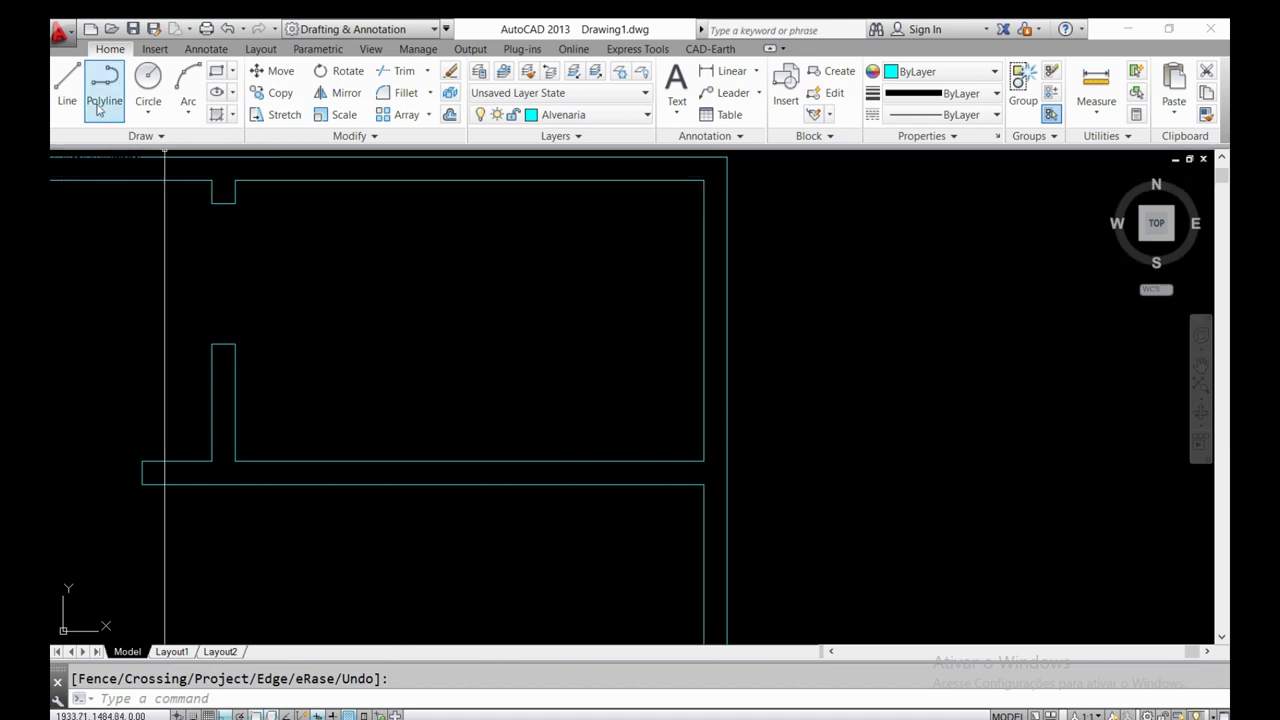
{"action": "left_click", "coordinate": [66, 97]}
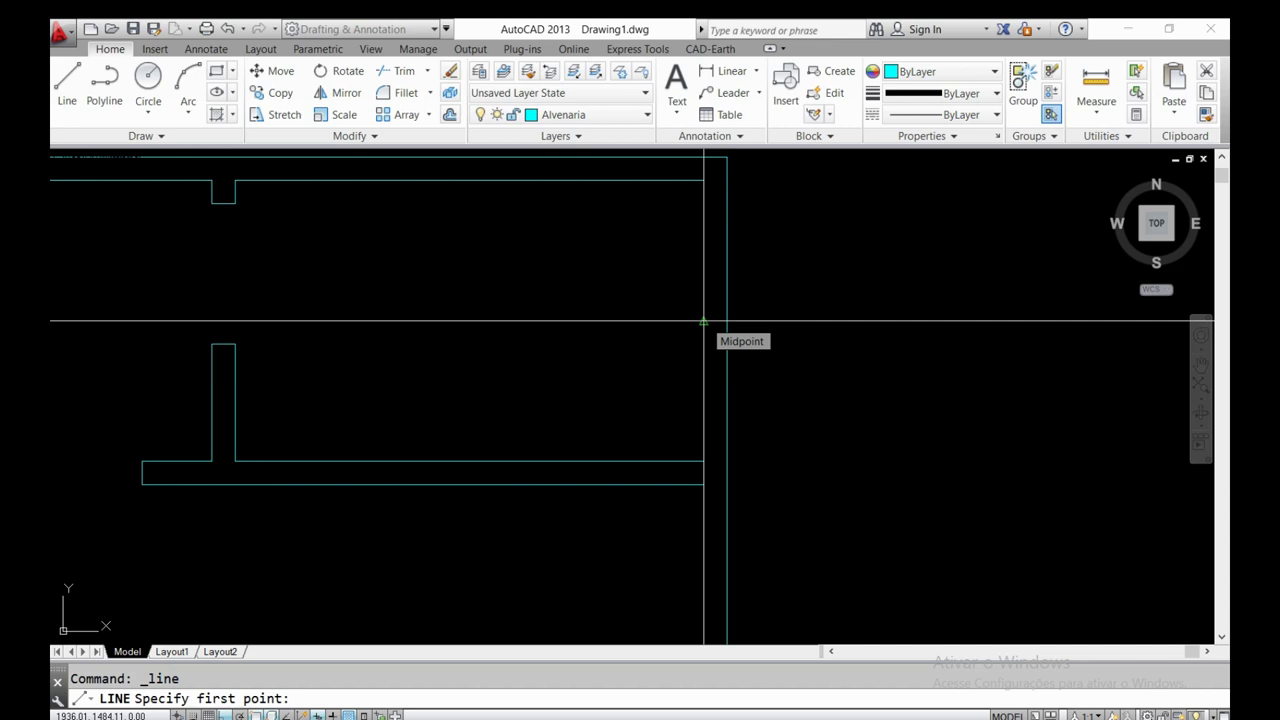
{"action": "left_click", "coordinate": [703, 322]}
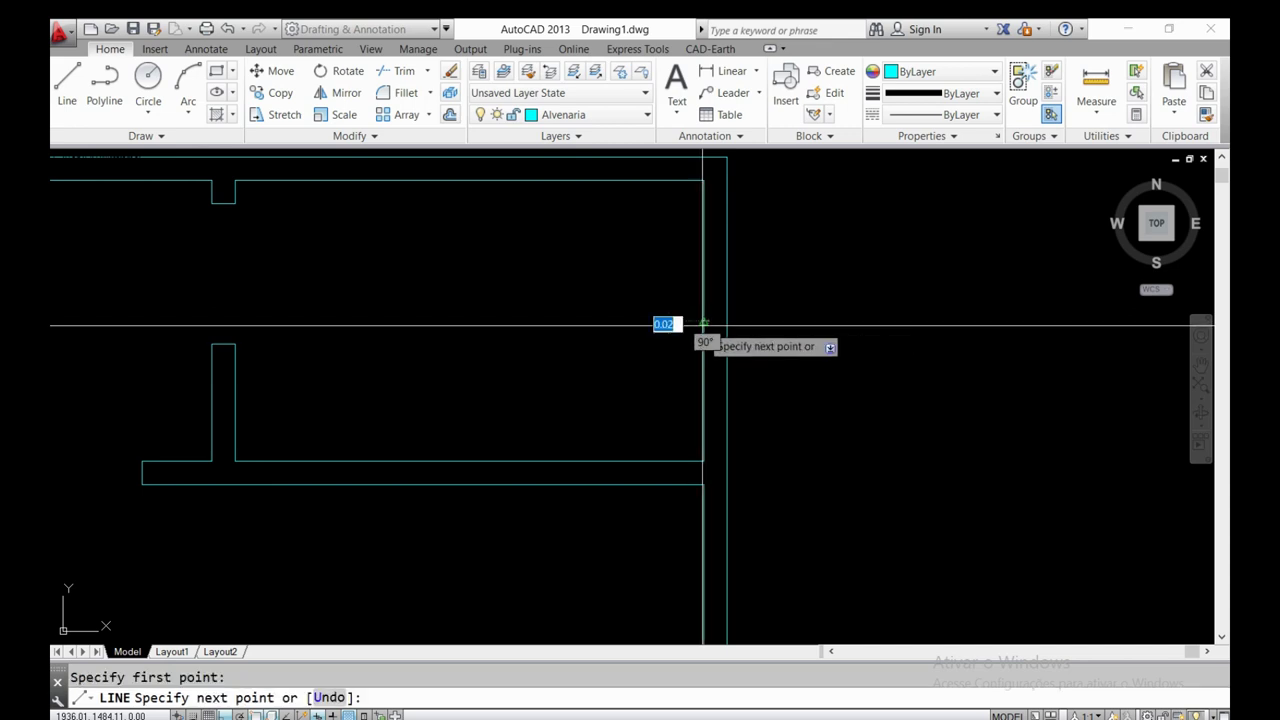
{"action": "scroll", "coordinate": [705, 323], "scroll_direction": "up", "scroll_amount": 3}
{"action": "scroll", "coordinate": [725, 323], "scroll_direction": "up", "scroll_amount": 2}
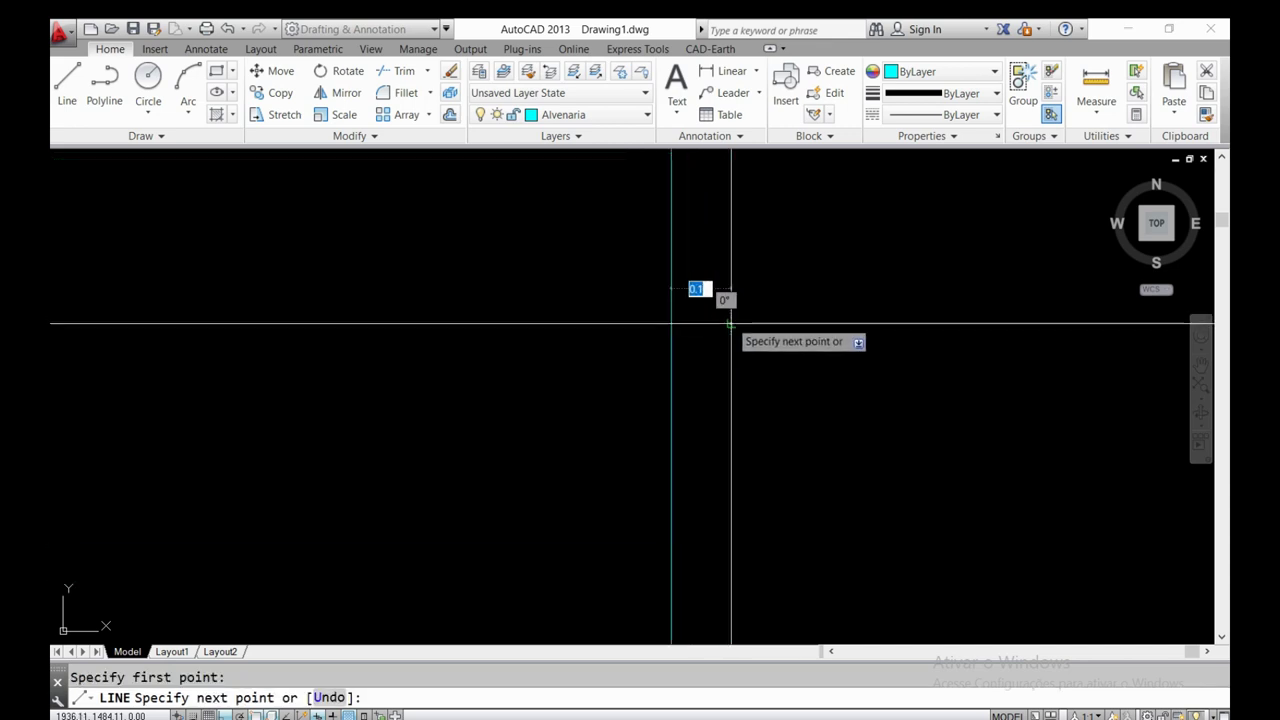
{"action": "scroll", "coordinate": [730, 323], "scroll_direction": "down", "scroll_amount": 3}
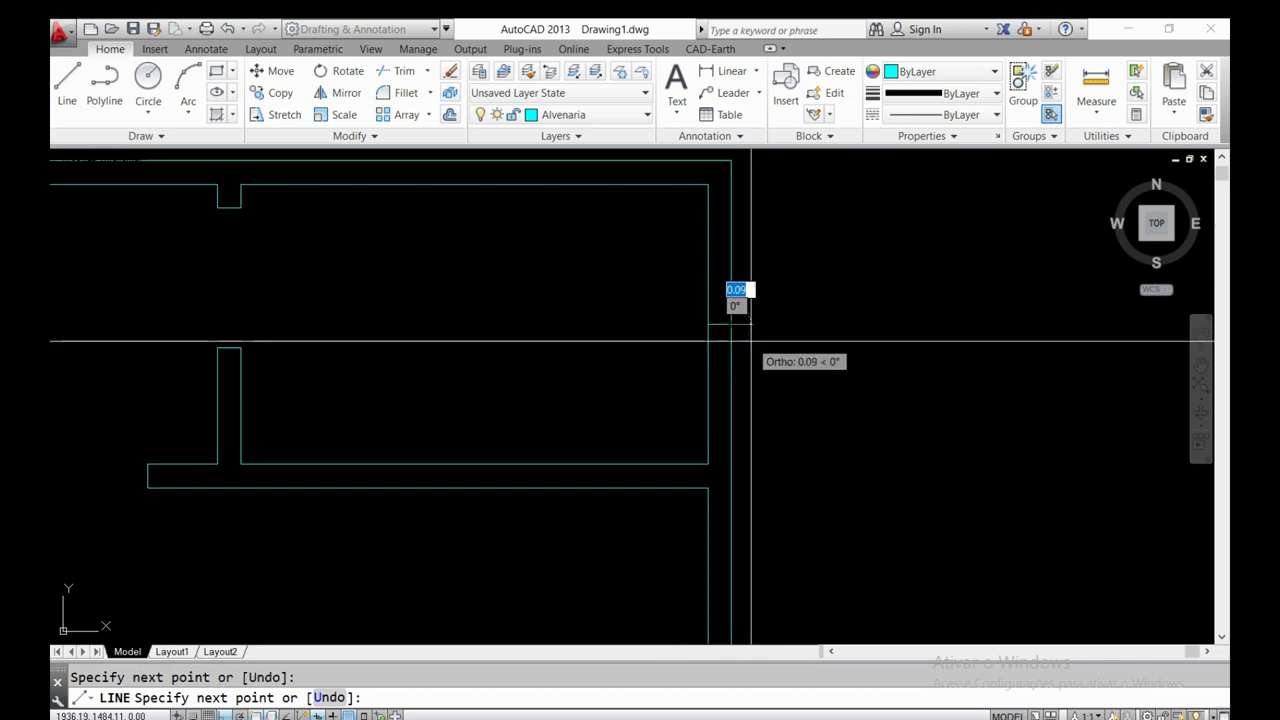
{"action": "key", "text": "Escape"}
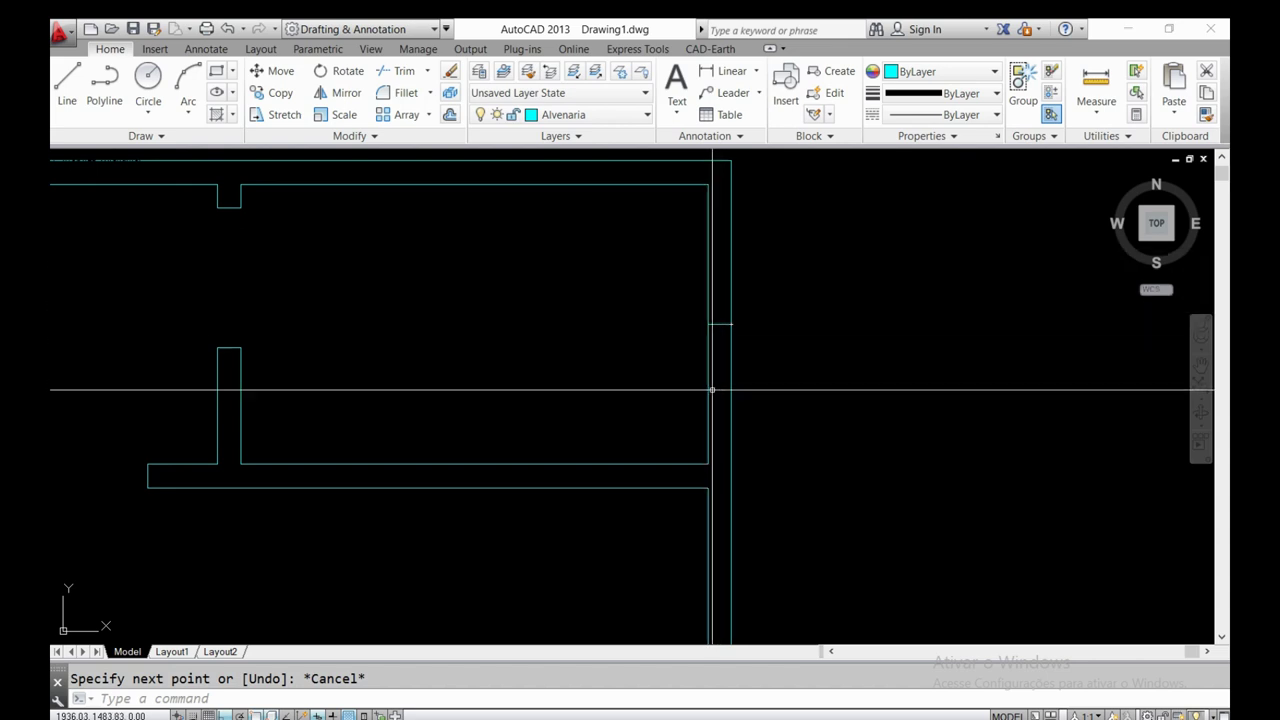
- Offset the midpoint line 0.3 above and below, then select the middle line for removal
{"action": "left_click", "coordinate": [449, 115]}
{"action": "type", "text": "0.3"}
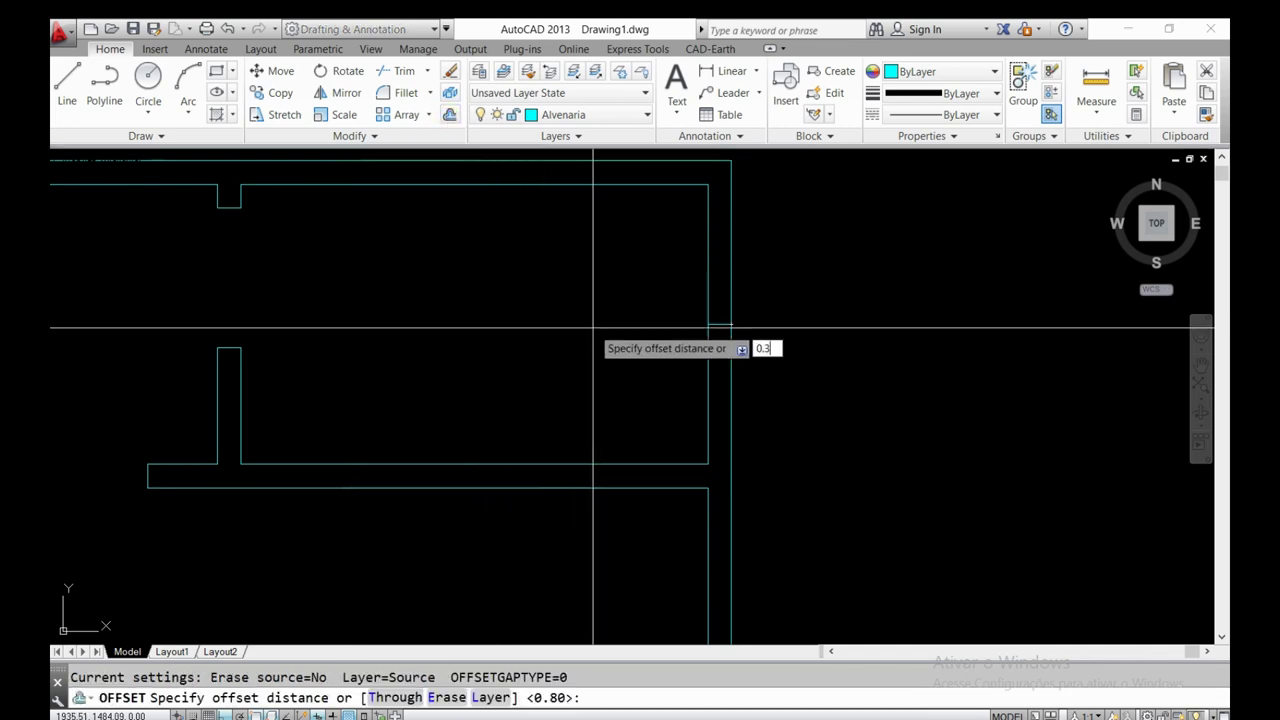
{"action": "key", "text": "Return"}
{"action": "left_click", "coordinate": [709, 326]}
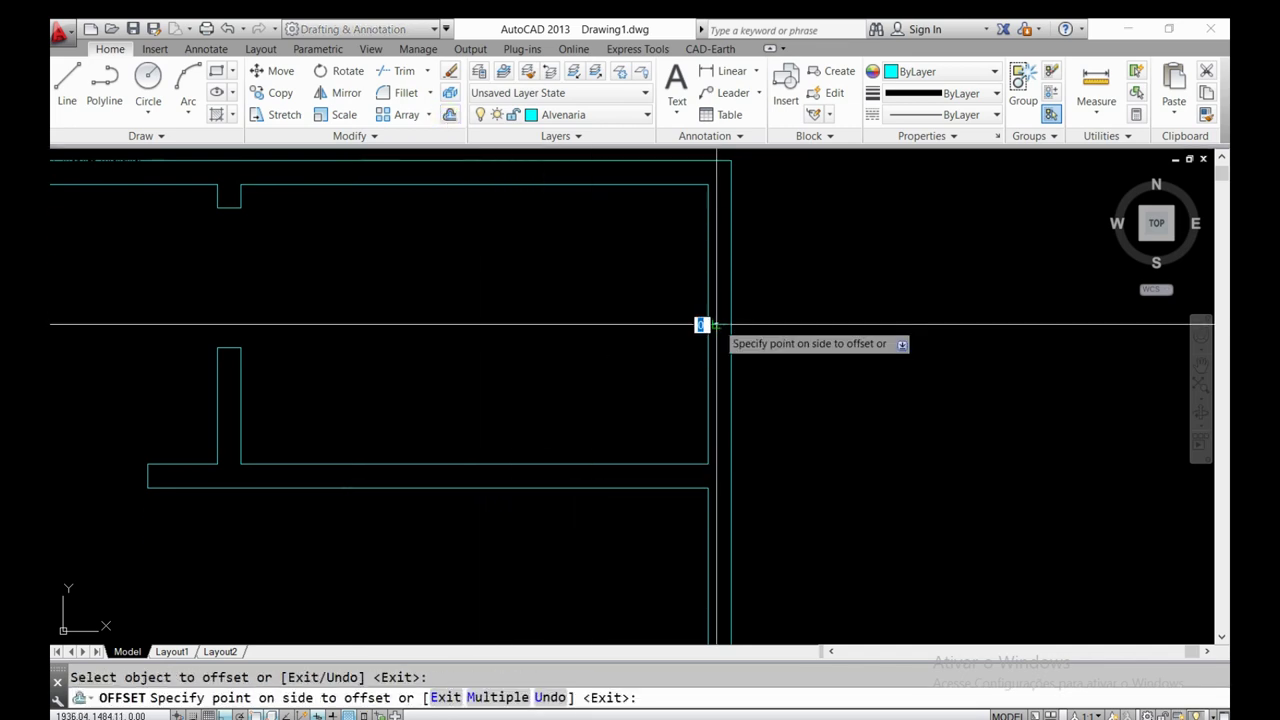
{"action": "left_click", "coordinate": [722, 271]}
{"action": "left_click", "coordinate": [715, 357]}
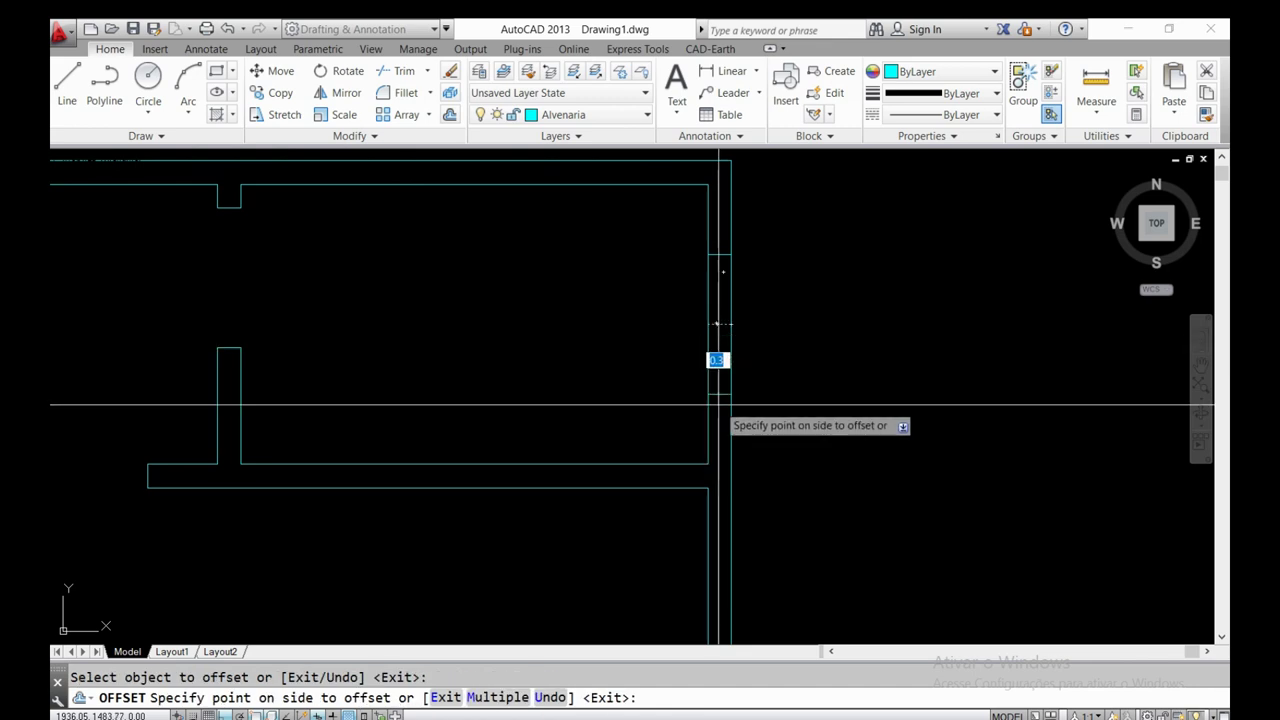
{"action": "left_click", "coordinate": [717, 406]}
{"action": "key", "text": "Escape"}
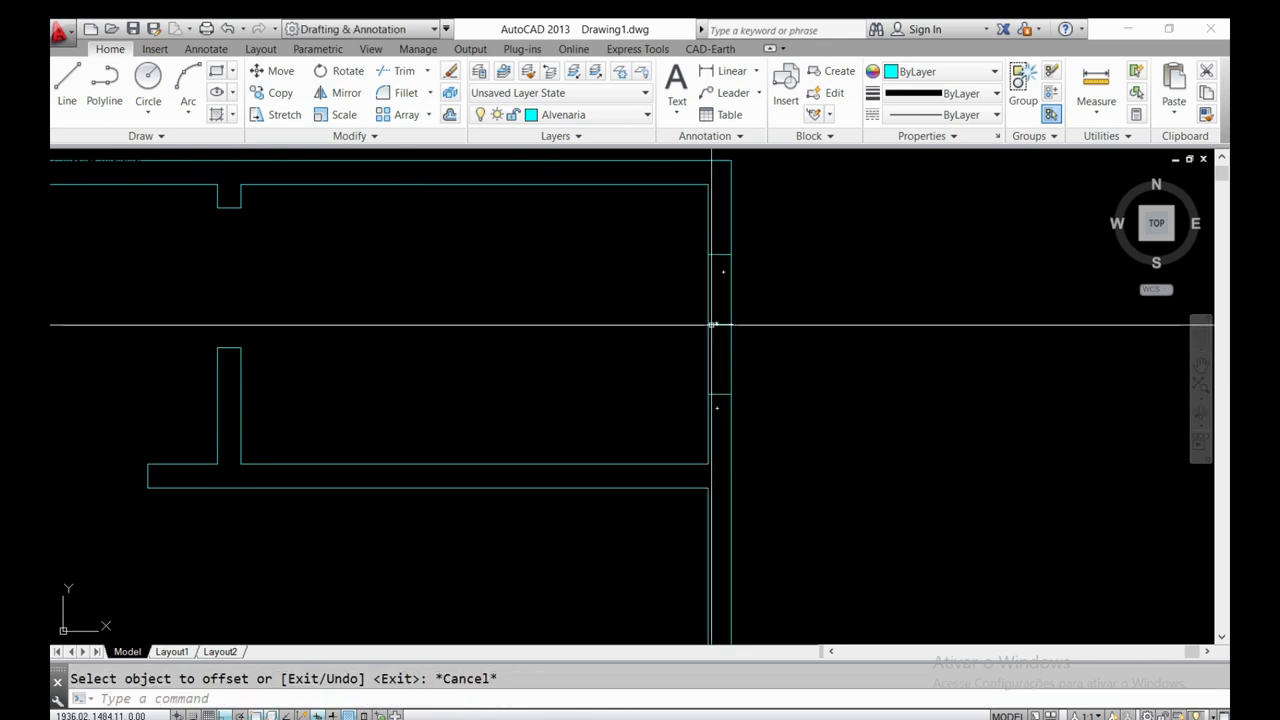
{"action": "left_click", "coordinate": [716, 324]}
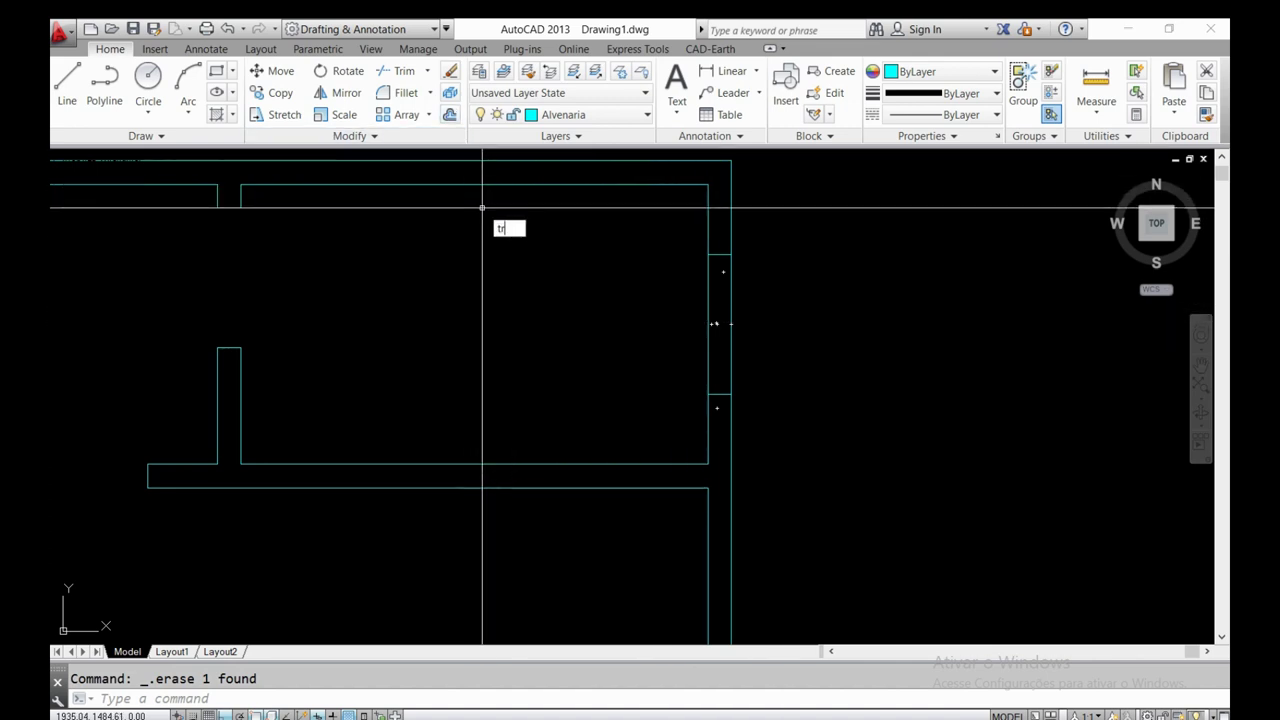
- Trim the right-wall segments between the two new jamb lines
{"action": "left_click", "coordinate": [507, 260]}
{"action": "key", "text": "Return"}
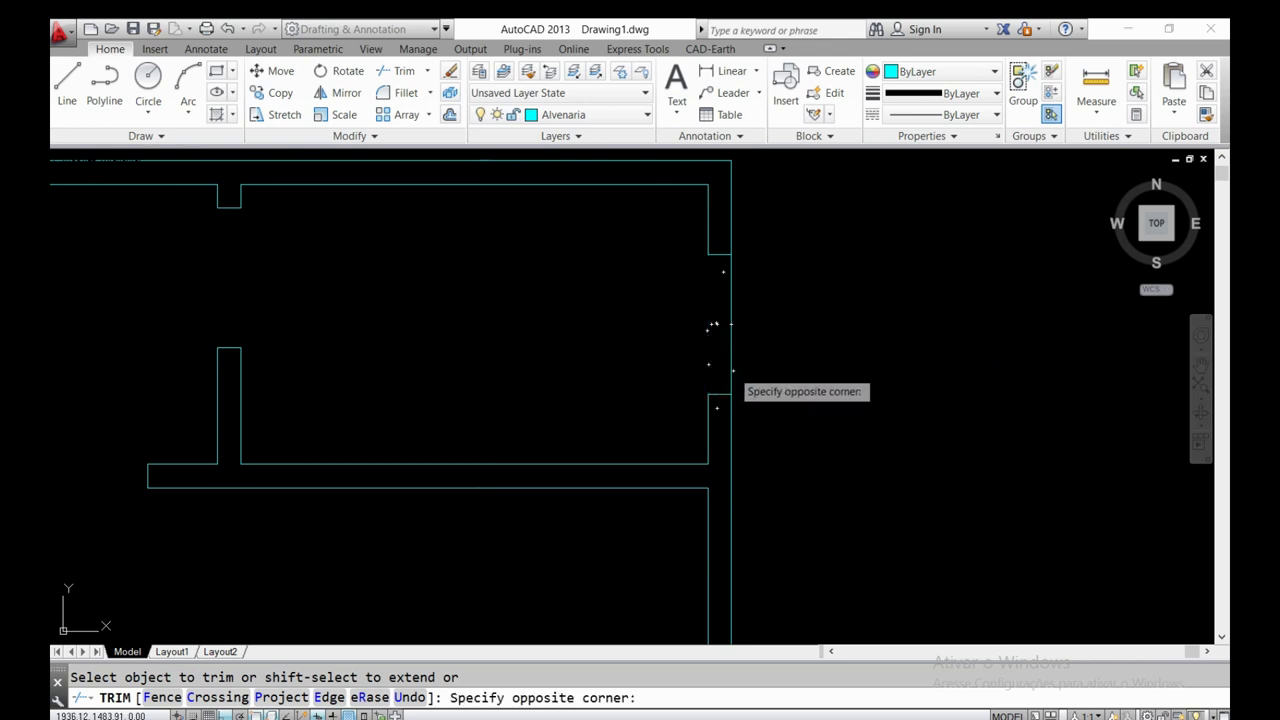
{"action": "left_click", "coordinate": [730, 338]}
{"action": "scroll", "coordinate": [772, 295], "scroll_direction": "down", "scroll_amount": 3}
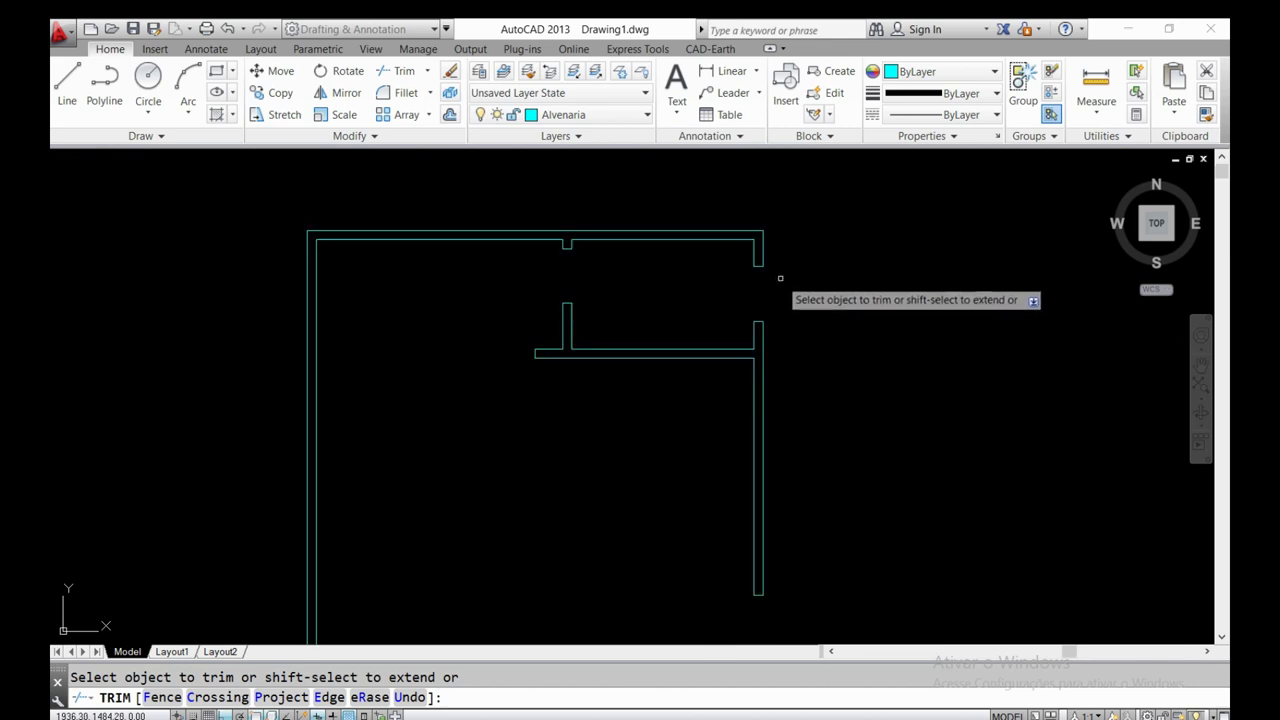
{"action": "key", "text": "Return"}
{"action": "middle_click_drag", "start_coordinate": [766, 257], "coordinate": [794, 297]}
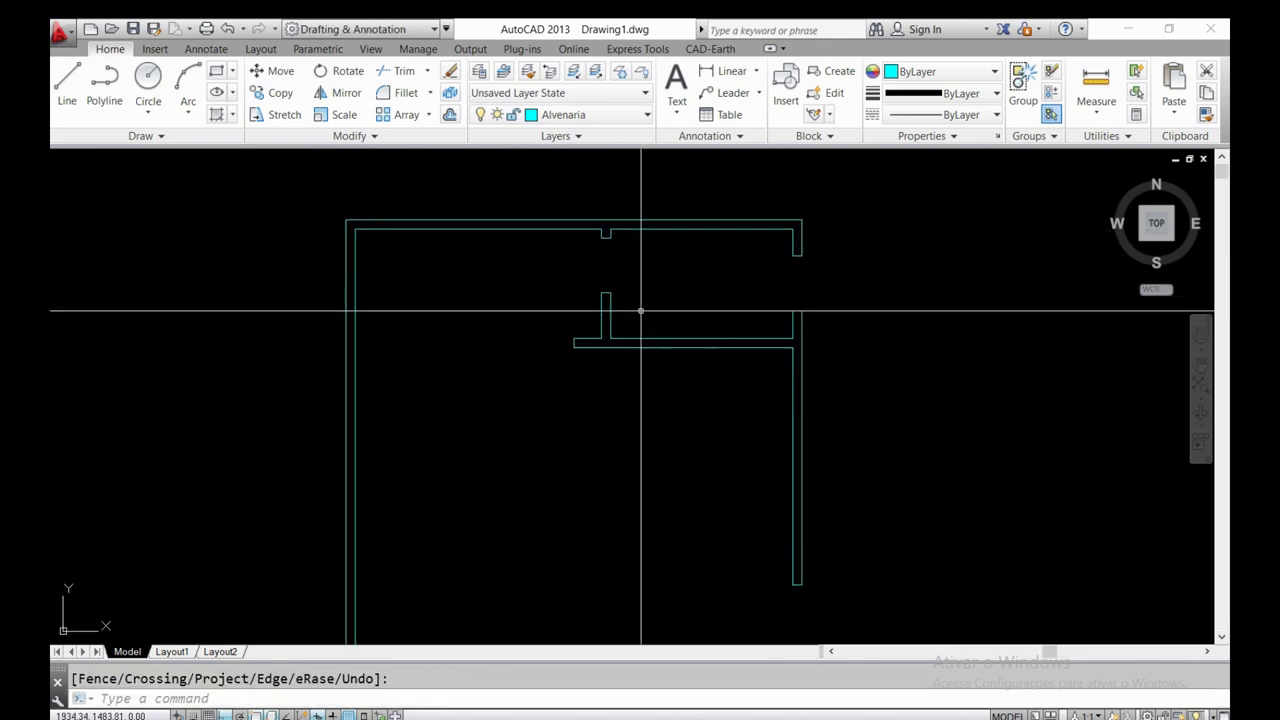
- Check the reference floor-plan PDF for the opening position in the top wall
{"action": "middle_click_drag", "start_coordinate": [640, 309], "coordinate": [798, 383]}
{"action": "scroll", "coordinate": [594, 313], "scroll_direction": "up", "scroll_amount": 2}
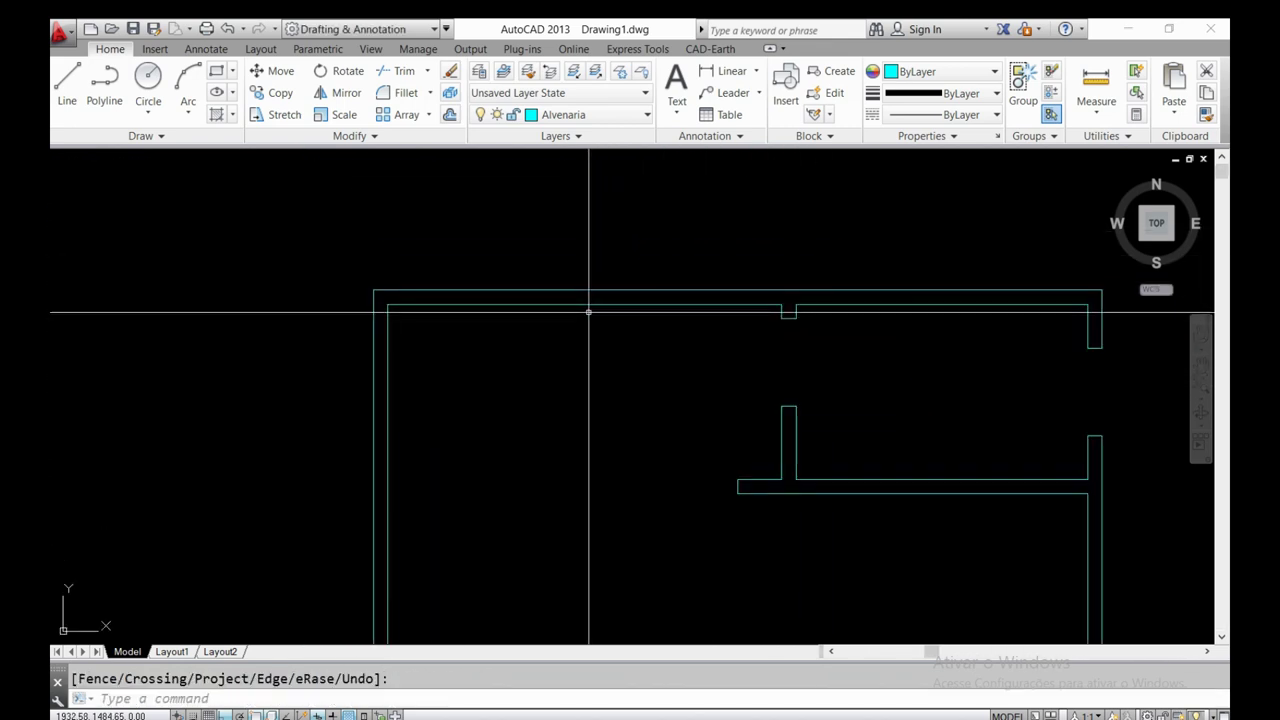
{"action": "left_click", "coordinate": [592, 307]}
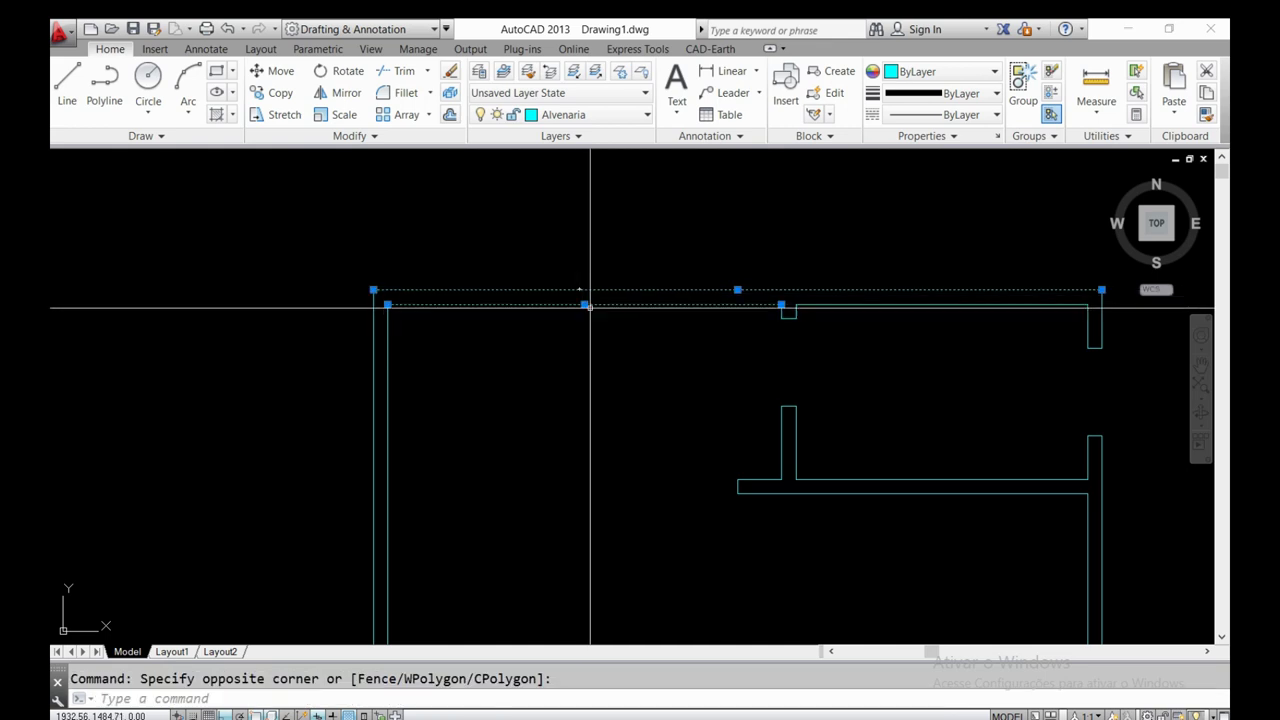
{"action": "key", "text": "Escape"}
{"action": "key", "text": "alt+Tab"}
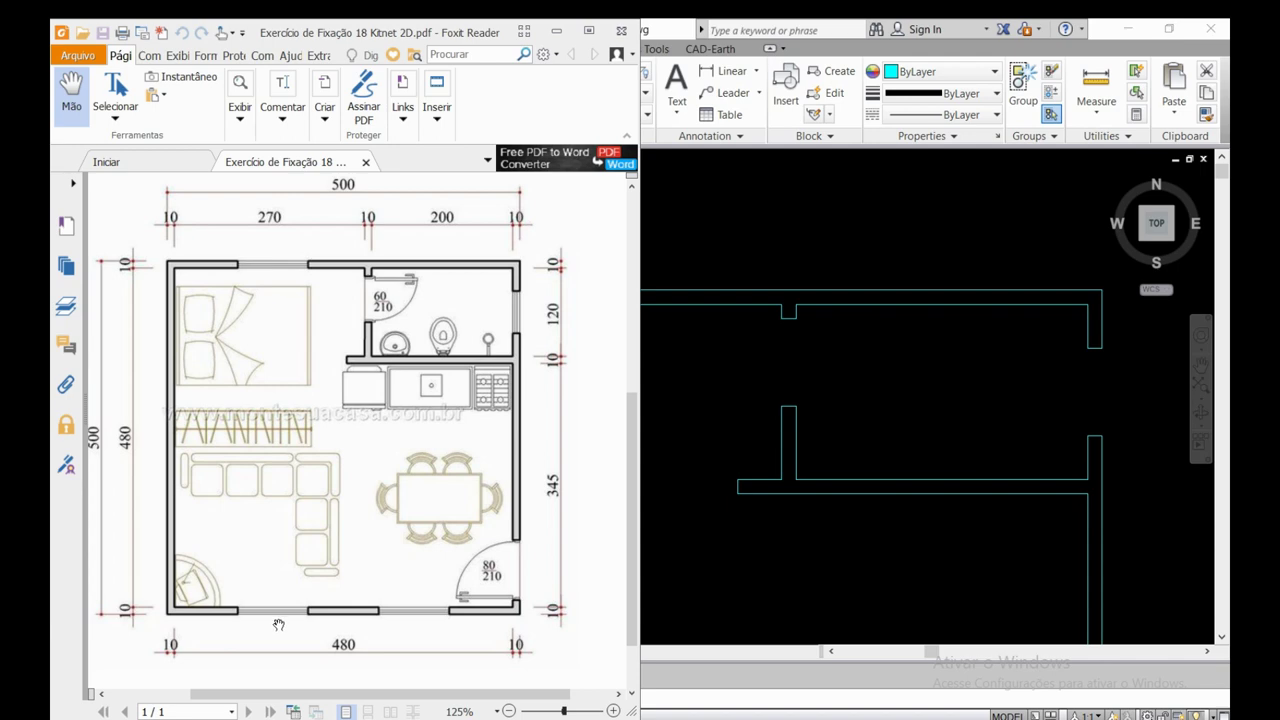
{"action": "key", "text": "alt+Tab"}
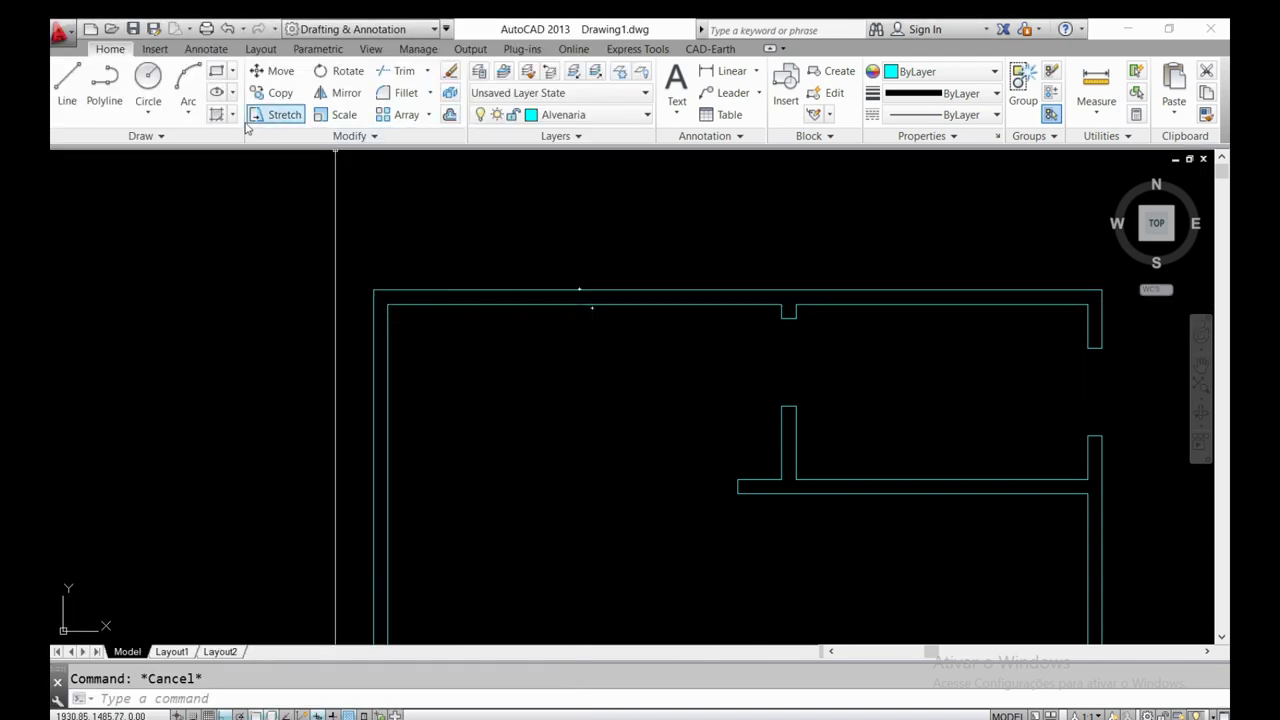
- Draw a short line across the top wall, from its outer edge to the inner edge
{"action": "left_click", "coordinate": [70, 100]}
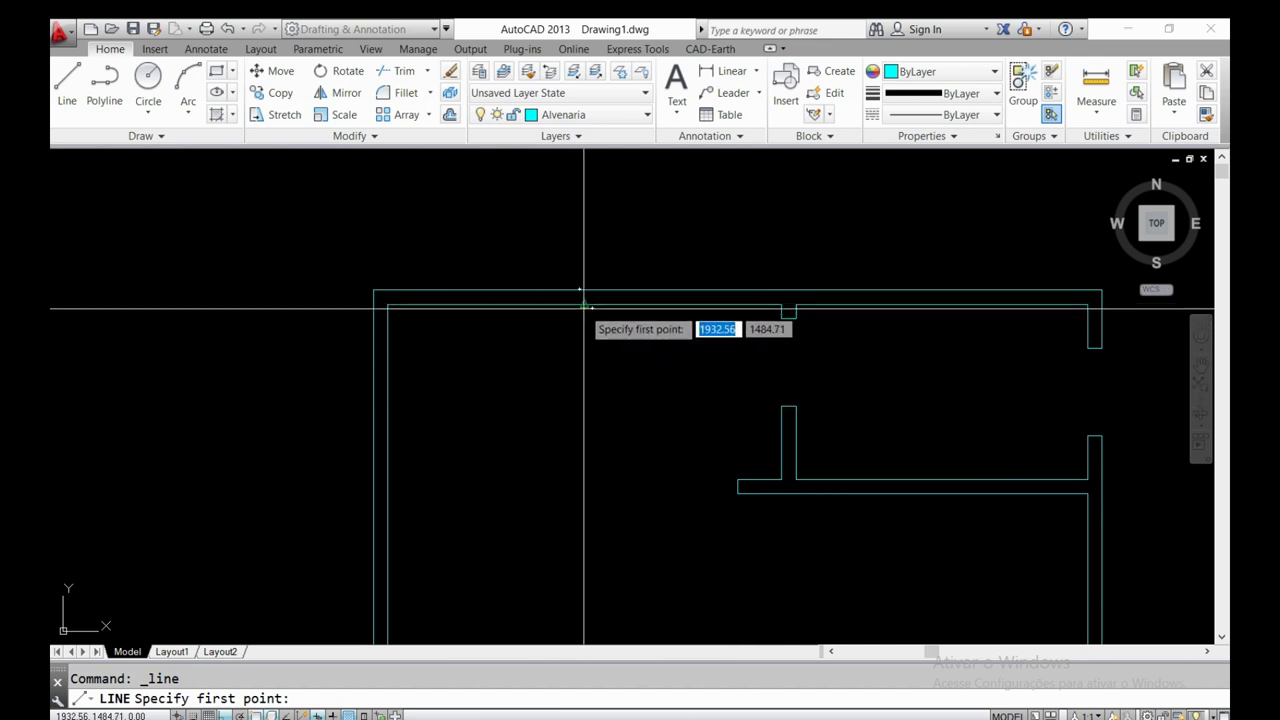
{"action": "left_click", "coordinate": [585, 305]}
{"action": "scroll", "coordinate": [588, 300], "scroll_direction": "up", "scroll_amount": 2}
{"action": "scroll", "coordinate": [590, 290], "scroll_direction": "up", "scroll_amount": 2}
{"action": "scroll", "coordinate": [595, 260], "scroll_direction": "up", "scroll_amount": 2}
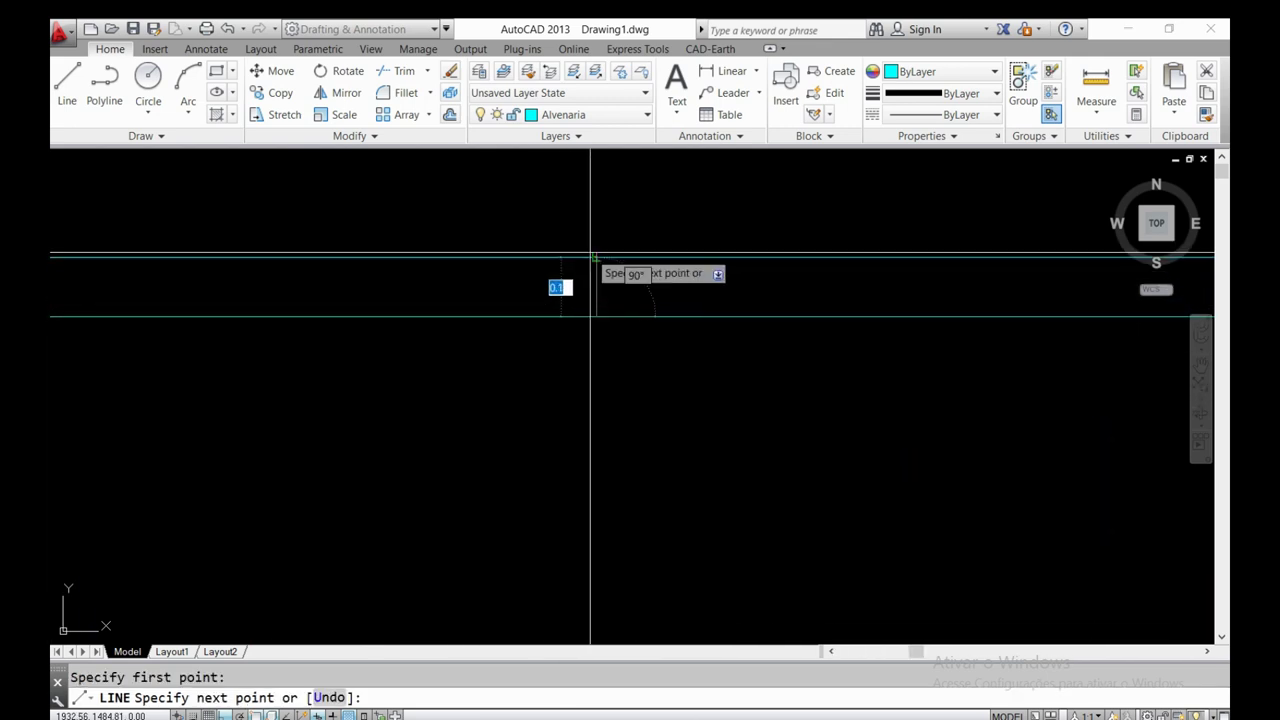
{"action": "scroll", "coordinate": [600, 220], "scroll_direction": "up", "scroll_amount": 1}
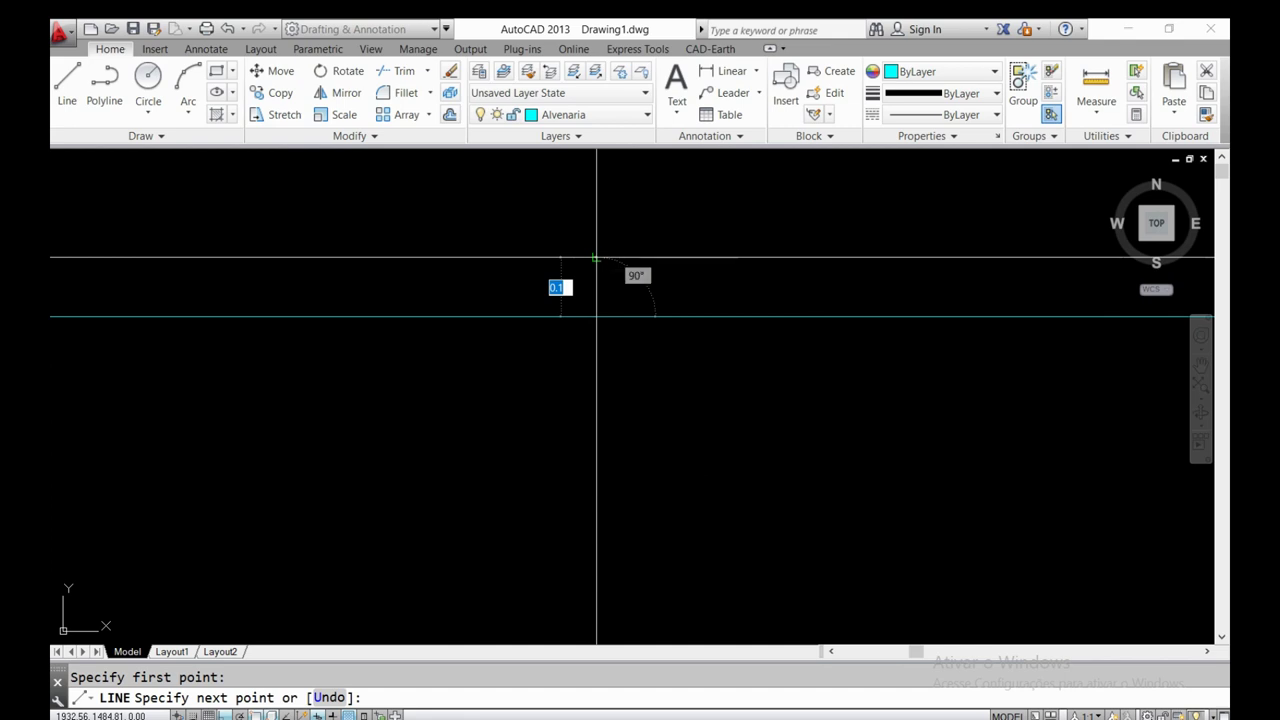
{"action": "left_click", "coordinate": [596, 258]}
{"action": "scroll", "coordinate": [620, 275], "scroll_direction": "down", "scroll_amount": 3}
{"action": "key", "text": "Escape"}
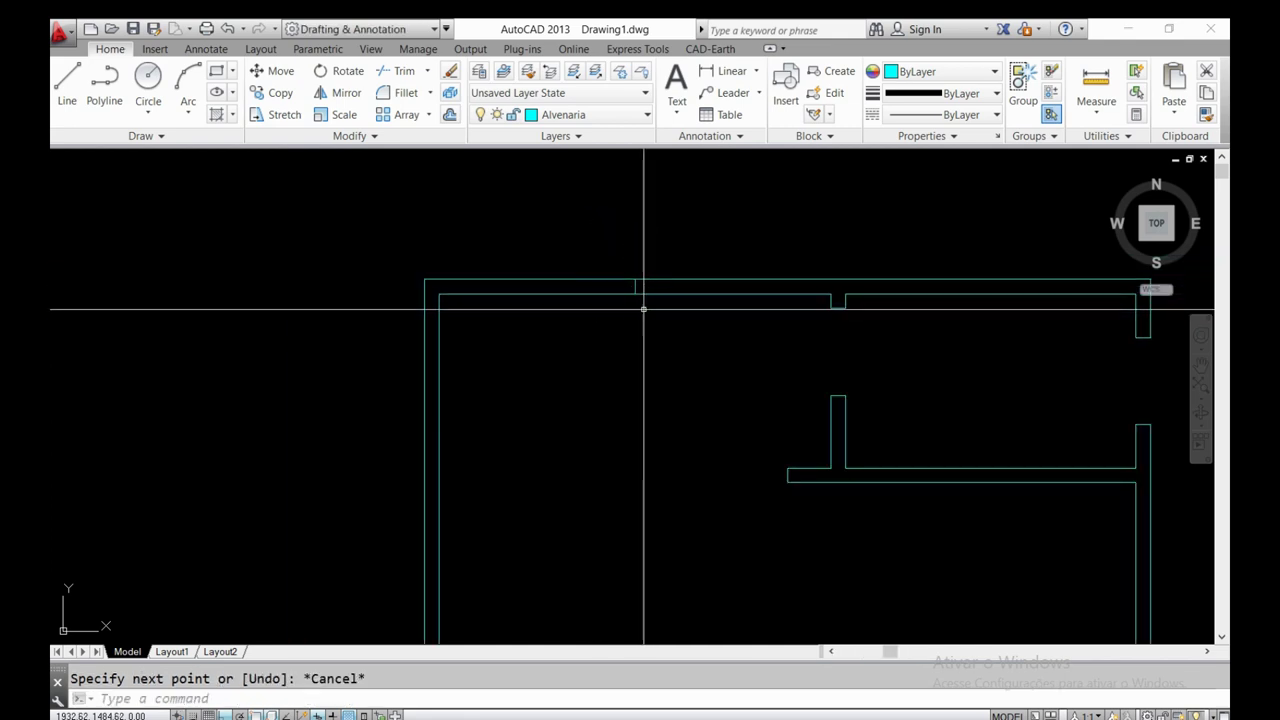
{"action": "scroll", "coordinate": [640, 280], "scroll_direction": "down", "scroll_amount": 1}
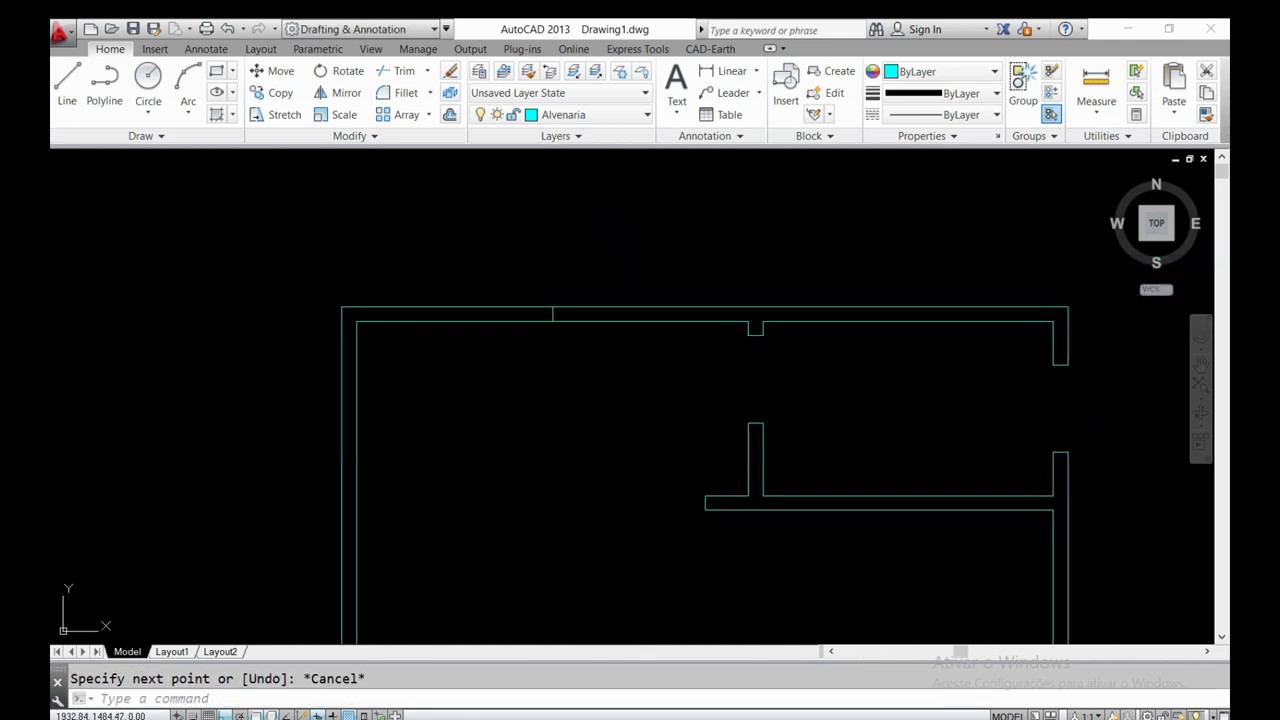
{"action": "left_click", "coordinate": [450, 114]}
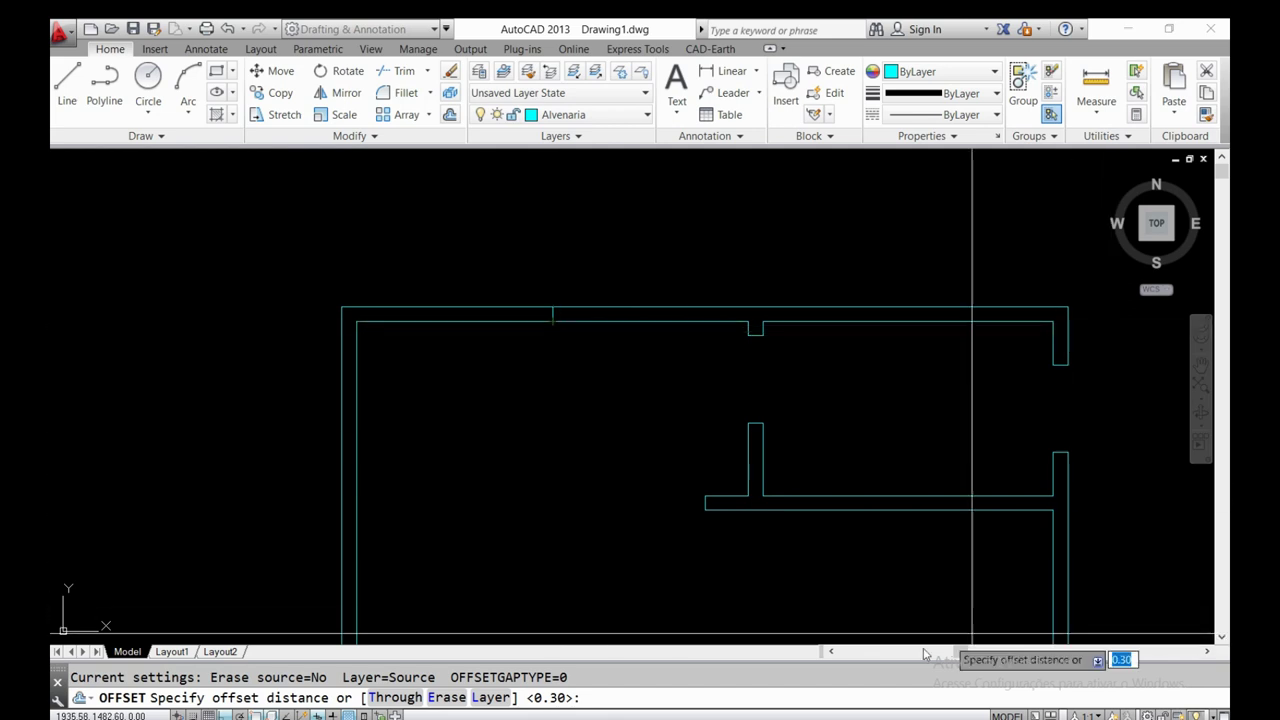
- Close the Calculator and enter 0.48 as the offset distance
{"action": "key", "text": "alt+Tab"}
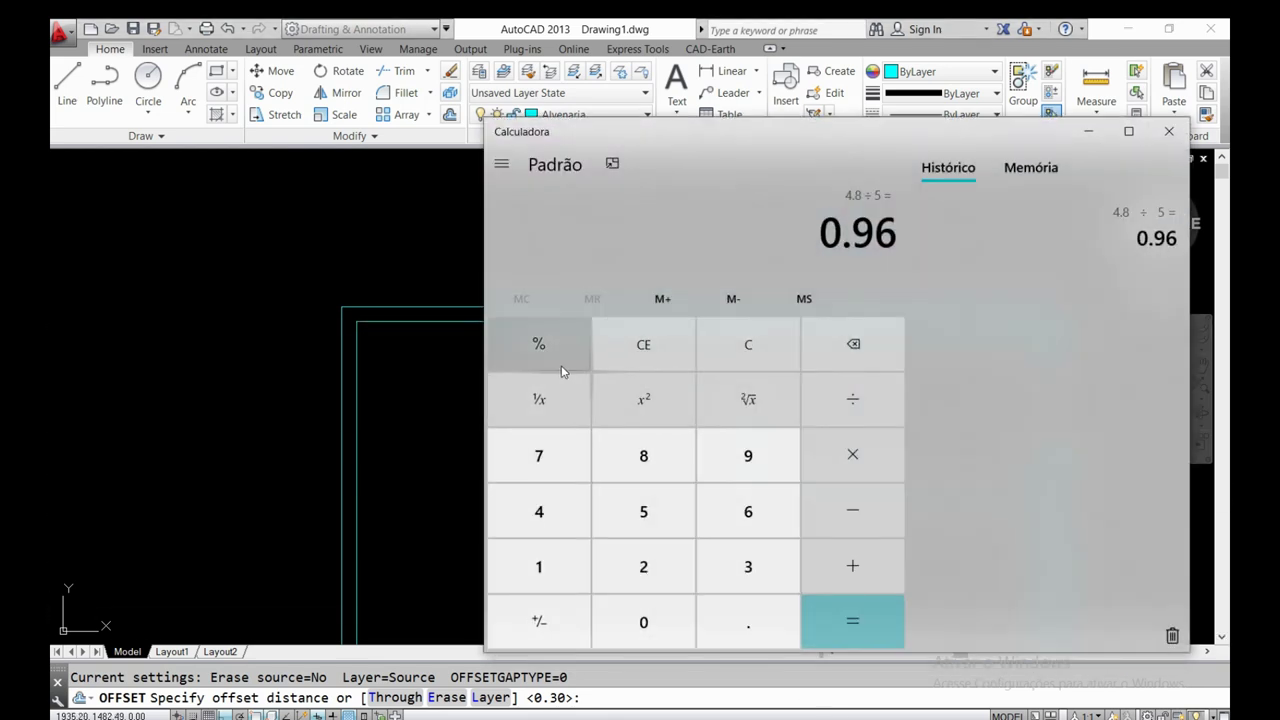
{"action": "left_click", "coordinate": [657, 355]}
{"action": "type", "text": "."}
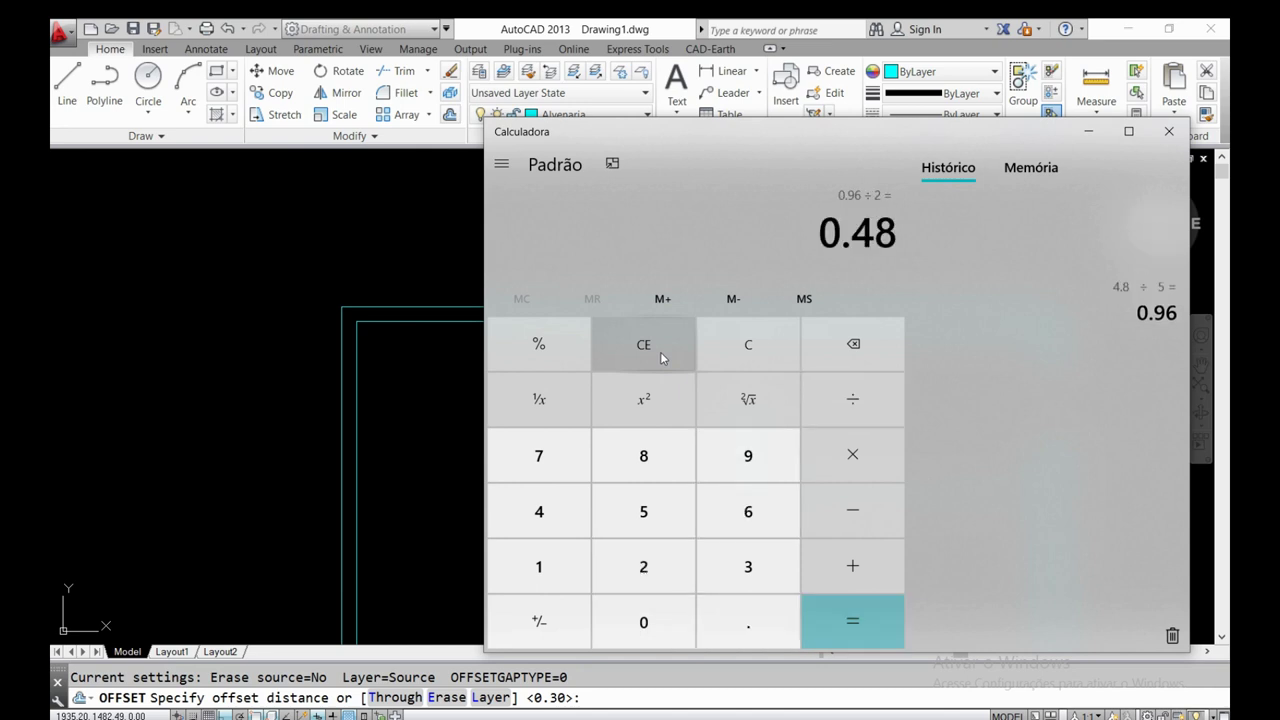
{"action": "key", "text": "alt+Tab"}
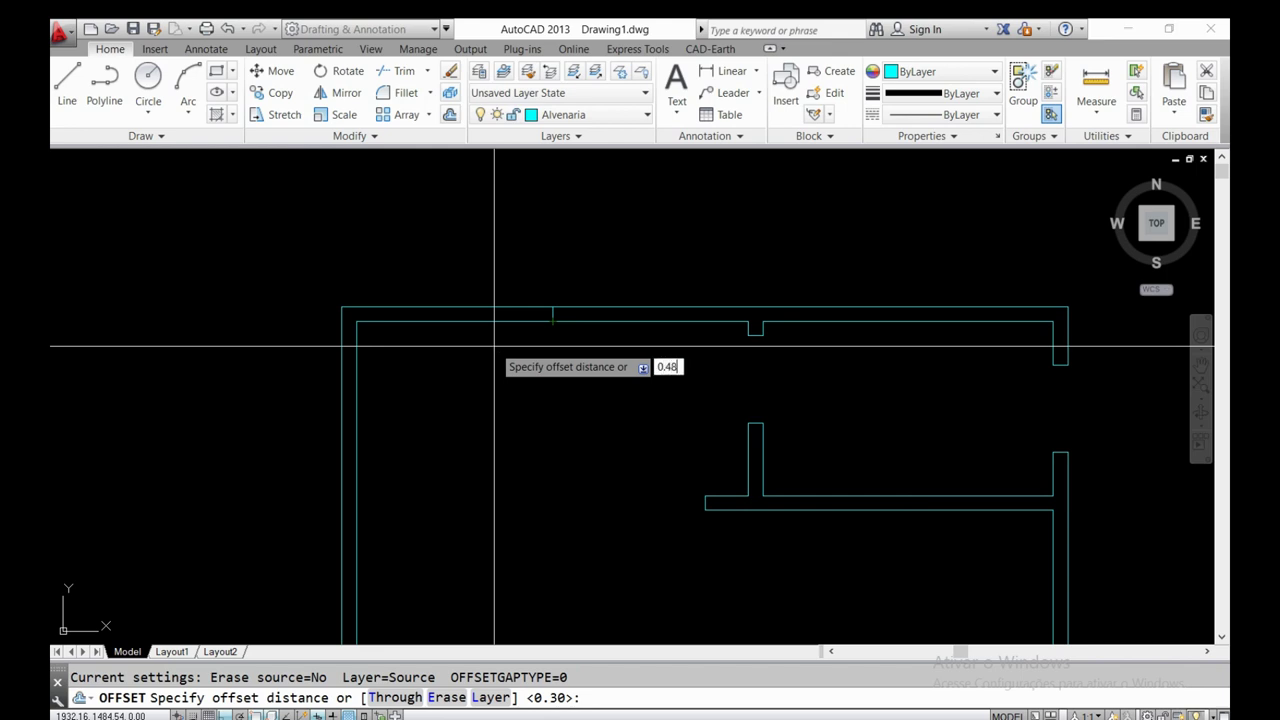
{"action": "key", "text": "Return"}
- Offset the short wall line 0.48 to both sides, then select the middle line
{"action": "scroll", "coordinate": [571, 293], "scroll_direction": "up", "scroll_amount": 3}
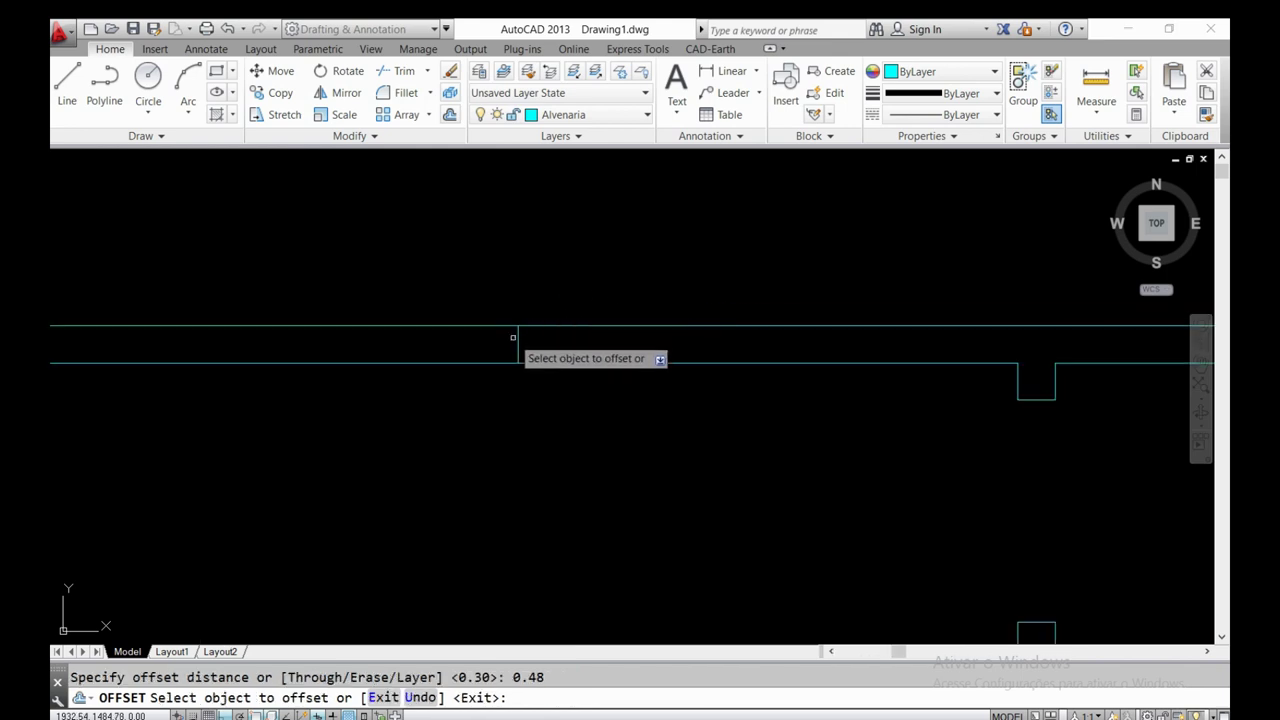
{"action": "left_click", "coordinate": [519, 346]}
{"action": "scroll", "coordinate": [478, 384], "scroll_direction": "down", "scroll_amount": 3}
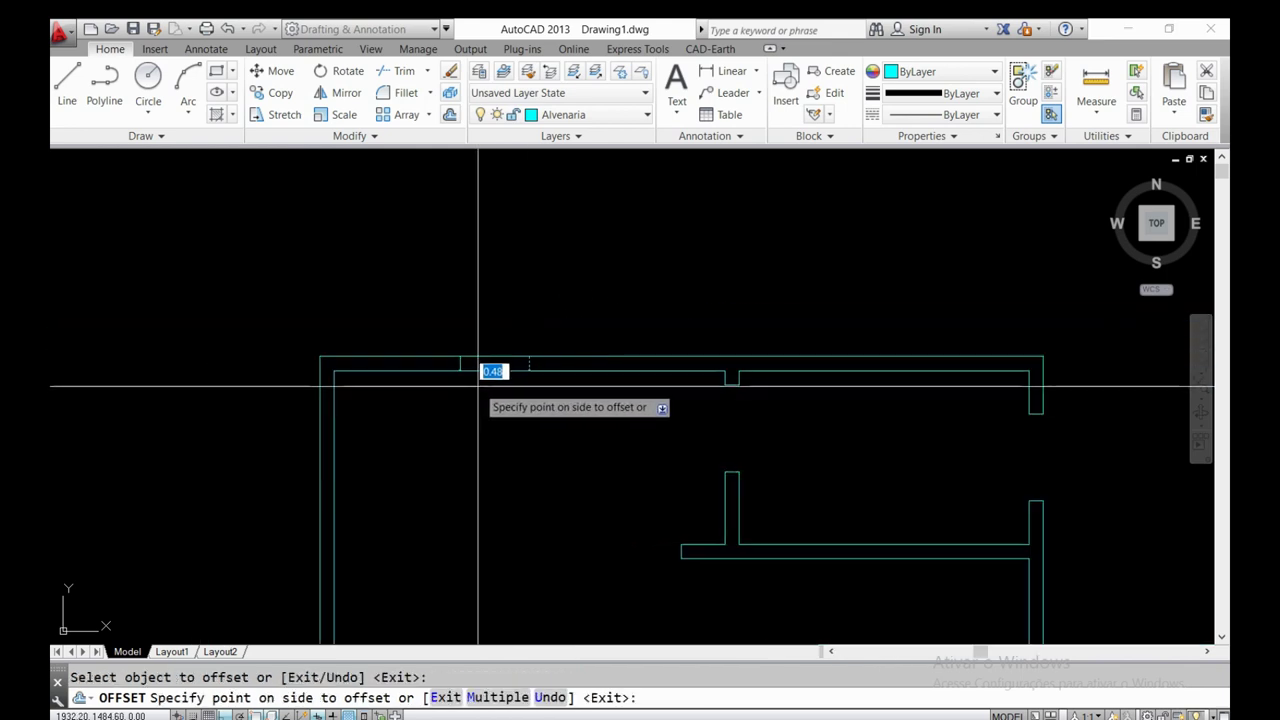
{"action": "left_click", "coordinate": [477, 386]}
{"action": "left_click", "coordinate": [530, 360]}
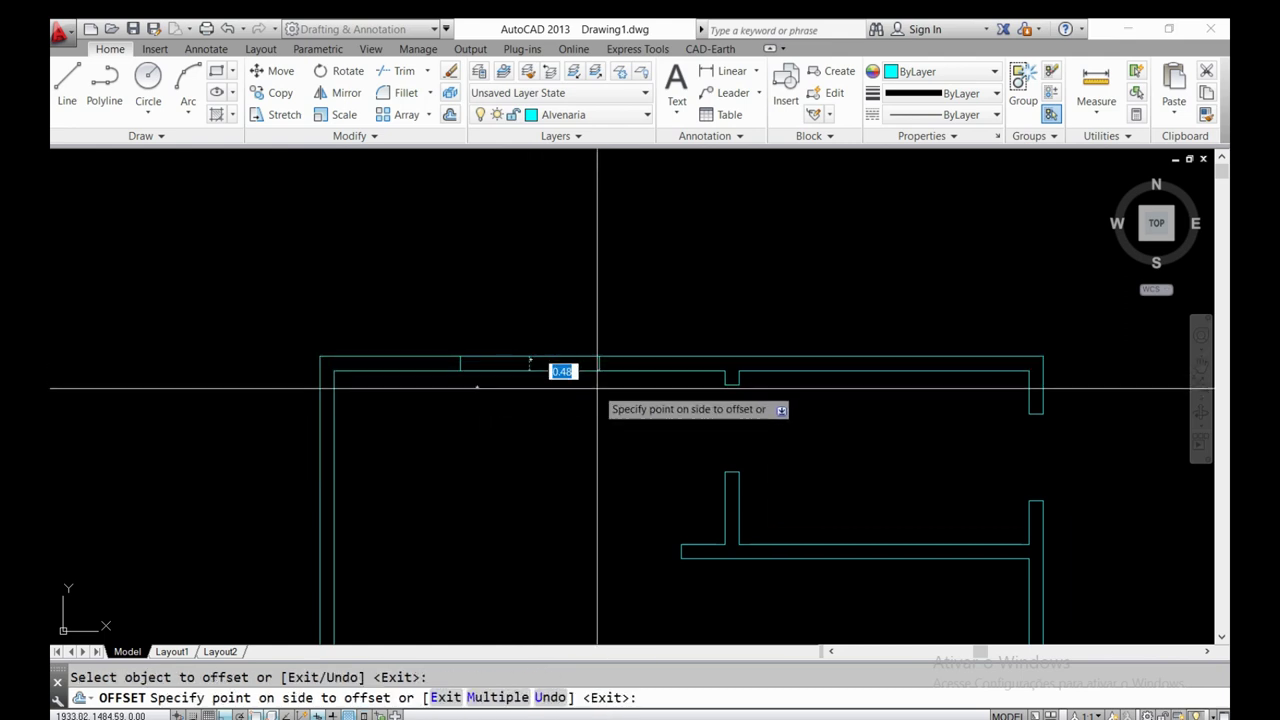
{"action": "left_click", "coordinate": [597, 388]}
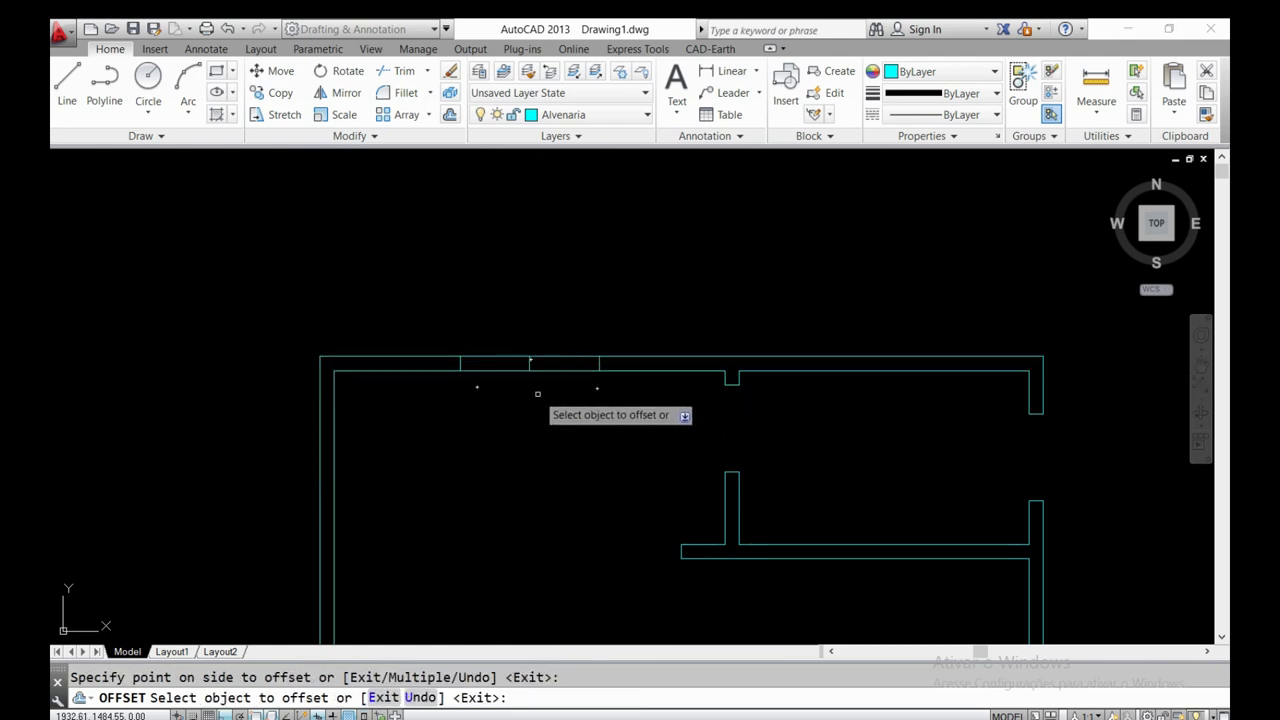
{"action": "scroll", "coordinate": [537, 394], "scroll_direction": "up", "scroll_amount": 3}
{"action": "key", "text": "Escape"}
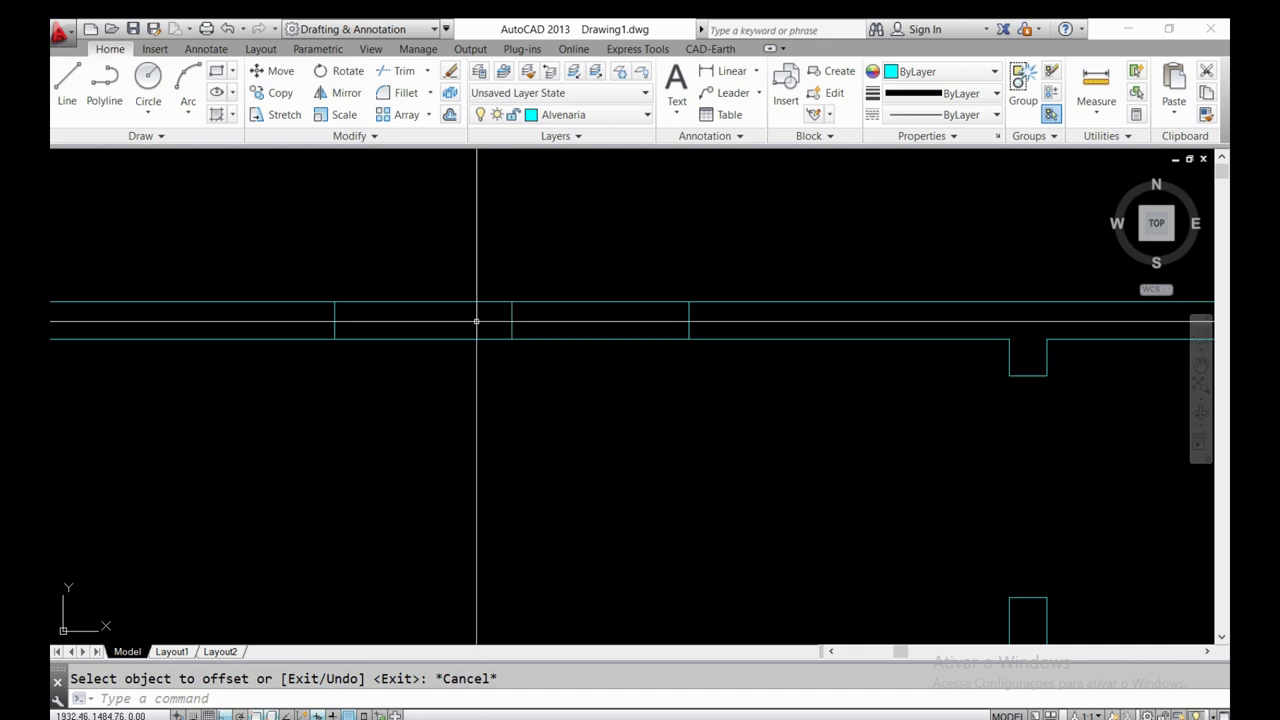
{"action": "left_click", "coordinate": [511, 316]}
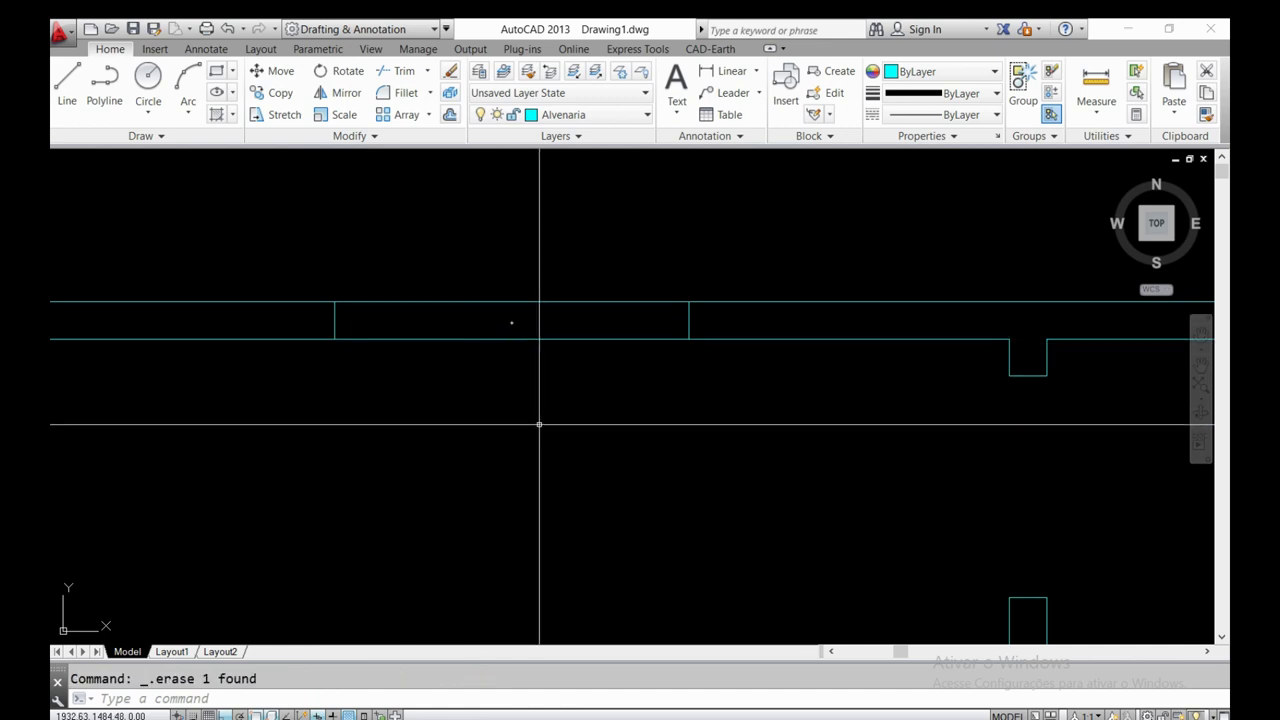
- Trim the top wall between the two jamb lines to open the gap
{"action": "left_click", "coordinate": [400, 72]}
{"action": "key", "text": "Return"}
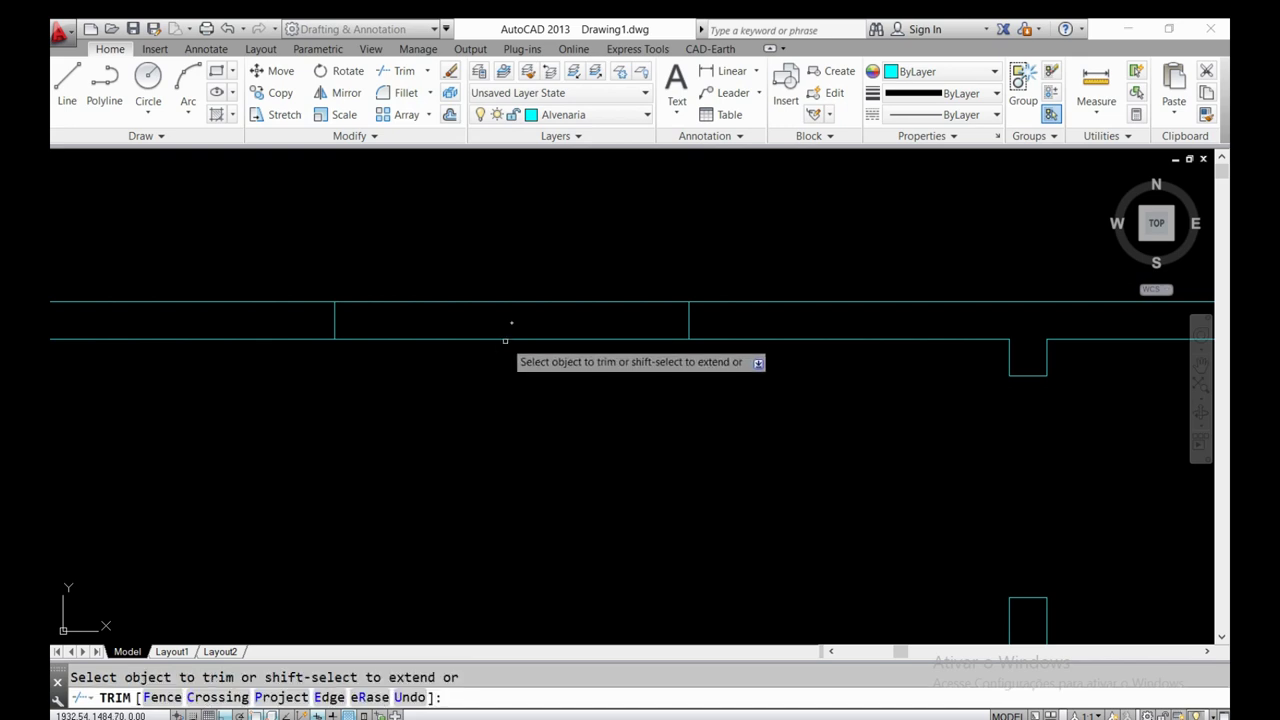
{"action": "scroll", "coordinate": [516, 299], "scroll_direction": "down", "scroll_amount": 6}
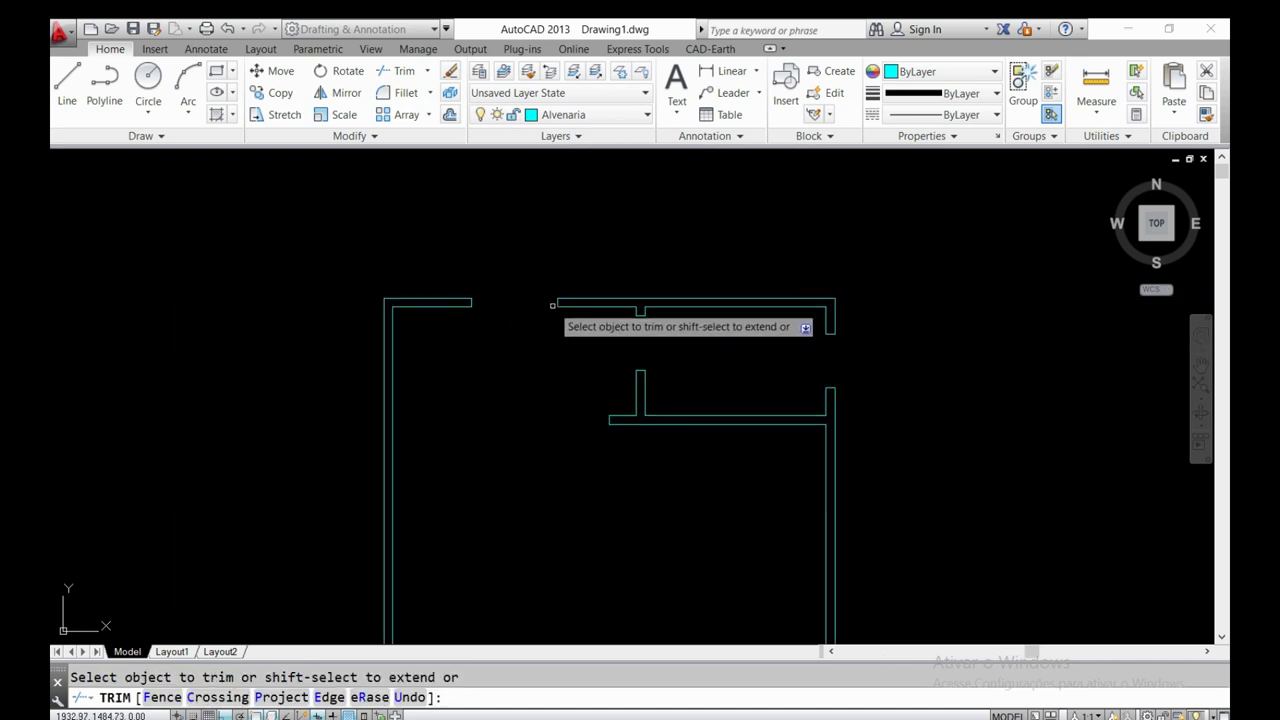
{"action": "key", "text": "Return"}
{"action": "mouse_move", "coordinate": [563, 357]}
{"action": "middle_mouse_down"}
{"action": "mouse_move", "coordinate": [548, 302]}
{"action": "mouse_move", "coordinate": [557, 248]}
{"action": "middle_mouse_up"}
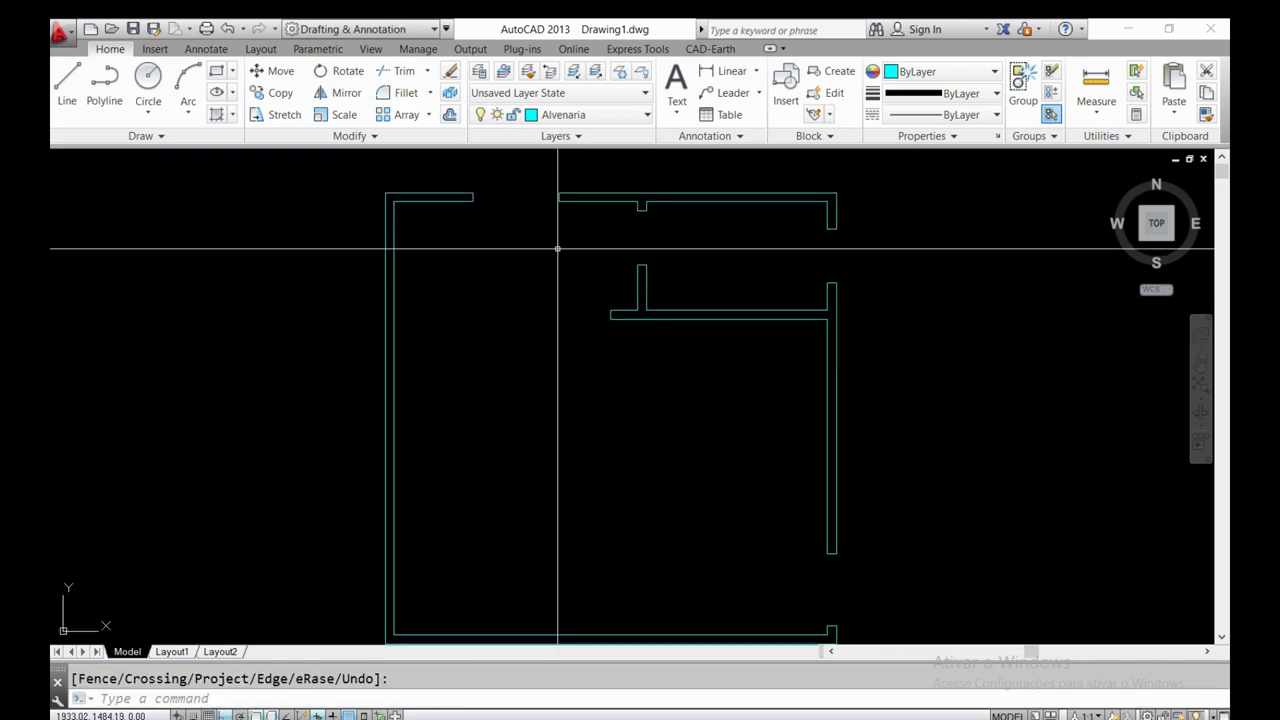
{"action": "mouse_move", "coordinate": [563, 314]}
{"action": "middle_mouse_down"}
{"action": "mouse_move", "coordinate": [551, 250]}
{"action": "mouse_move", "coordinate": [605, 303]}
{"action": "middle_mouse_up"}
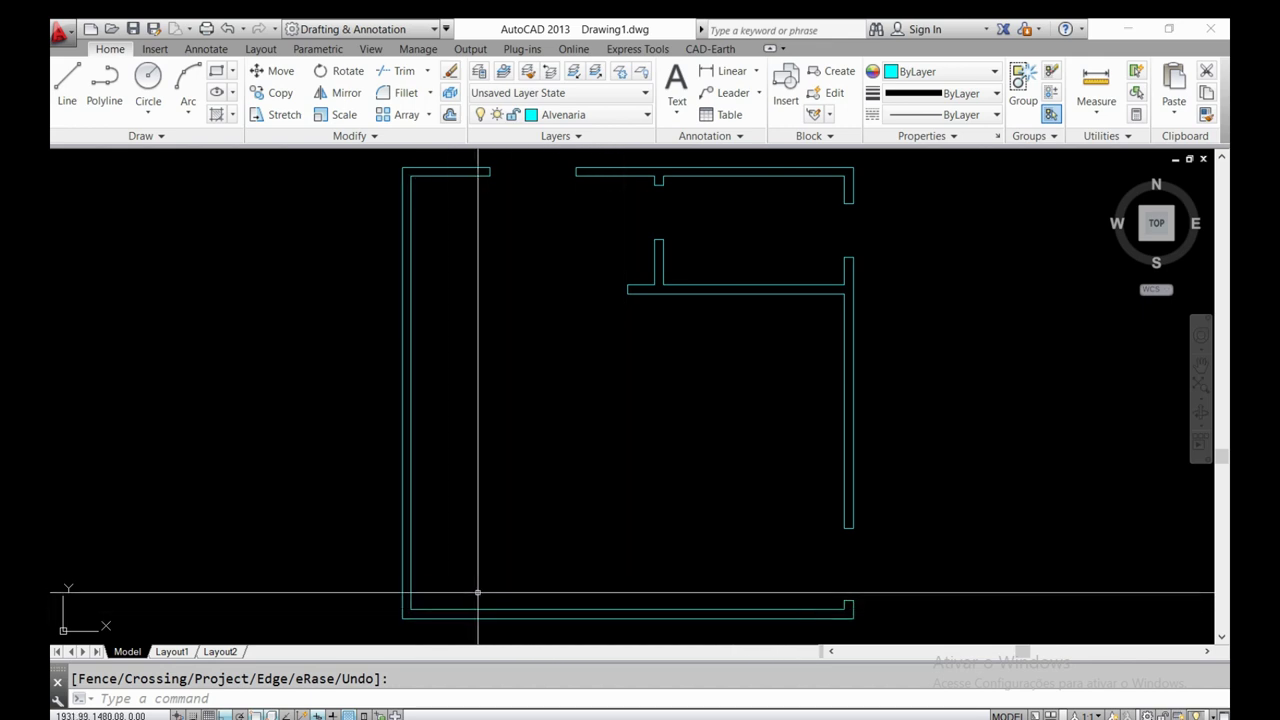
- Start a line at the bottom wall corner, then cancel it
{"action": "middle_click_drag", "start_coordinate": [471, 588], "coordinate": [462, 516]}
{"action": "scroll", "coordinate": [460, 543], "scroll_direction": "up", "scroll_amount": 4}
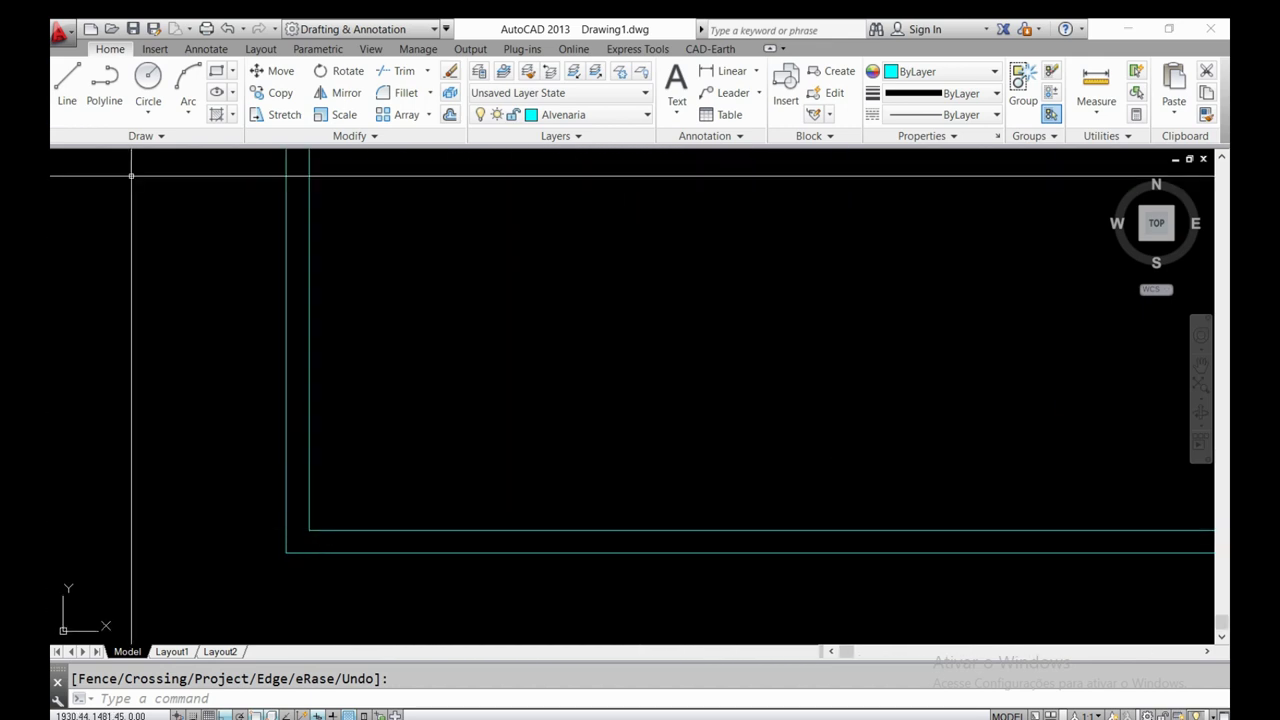
{"action": "left_click", "coordinate": [67, 85]}
{"action": "scroll", "coordinate": [300, 530], "scroll_direction": "up", "scroll_amount": 2}
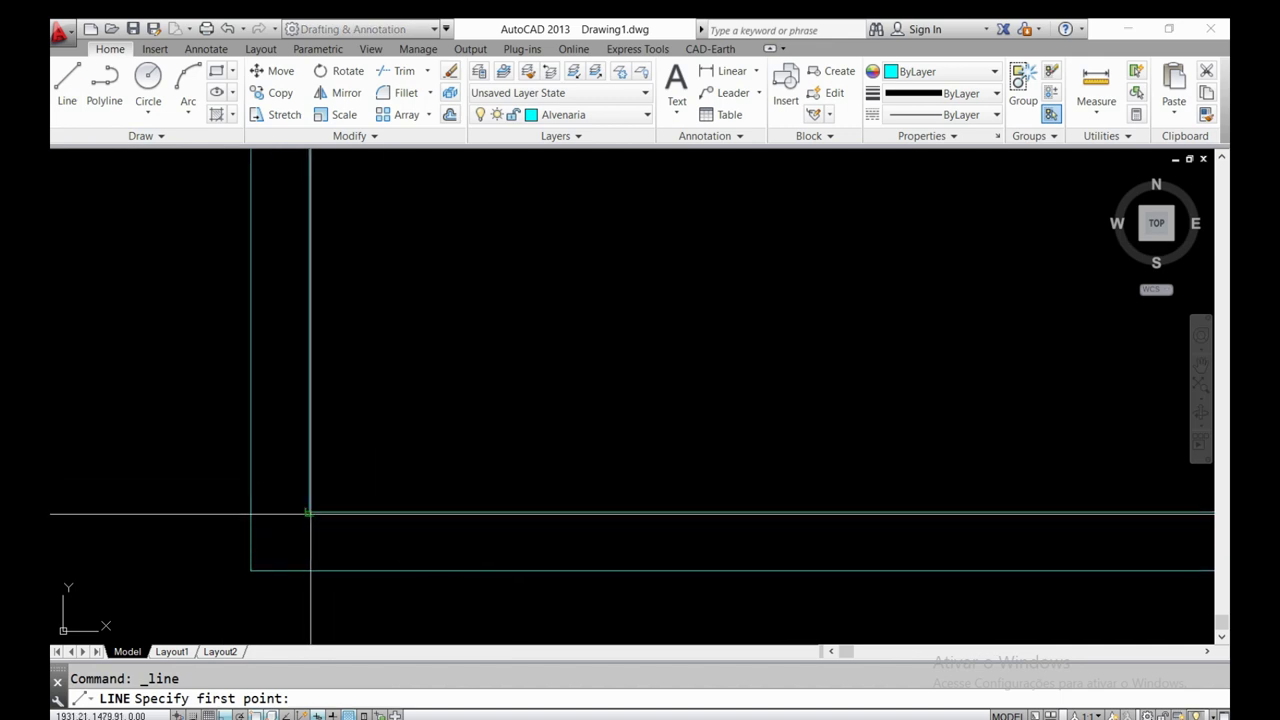
{"action": "left_click", "coordinate": [309, 512]}
{"action": "scroll", "coordinate": [318, 571], "scroll_direction": "down", "scroll_amount": 2}
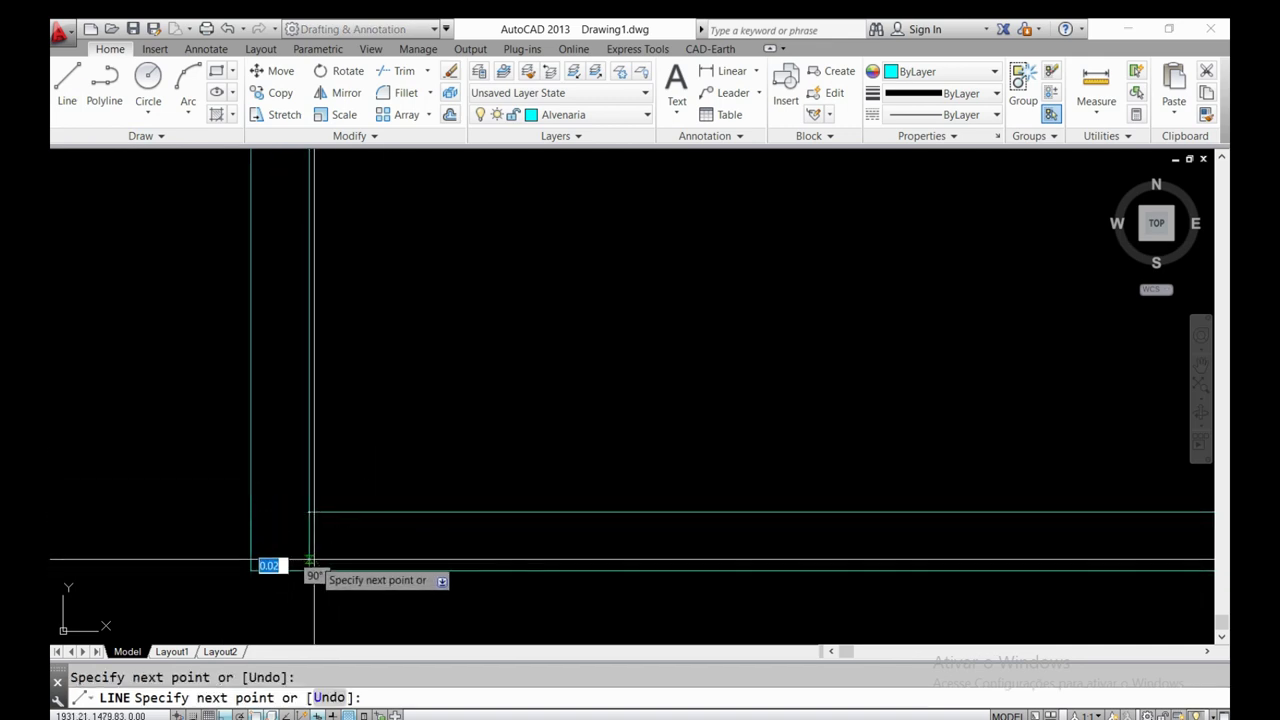
{"action": "key", "text": "Escape"}
{"action": "scroll", "coordinate": [311, 540], "scroll_direction": "down", "scroll_amount": 2}
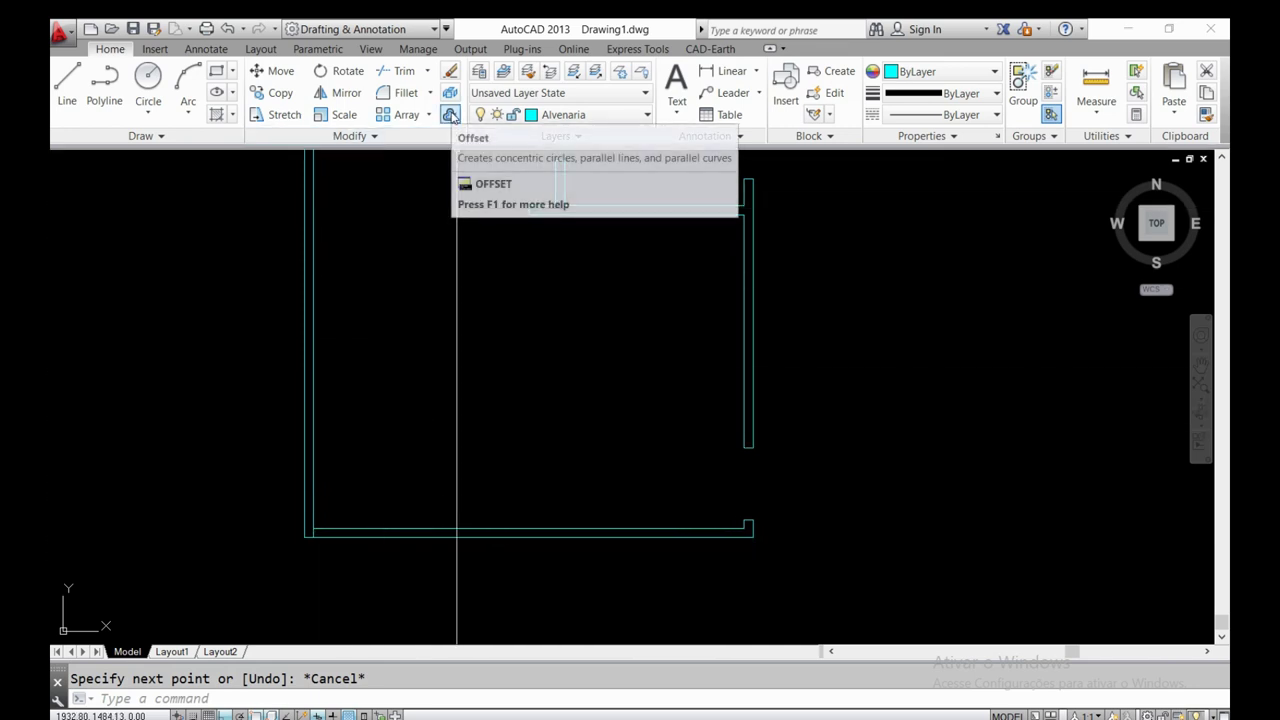
- Offset the bottom wall's end line 0.96 to make the first division
{"action": "left_click", "coordinate": [450, 115]}
{"action": "scroll", "coordinate": [300, 533], "scroll_direction": "up", "scroll_amount": 3}
{"action": "type", "text": ".96"}
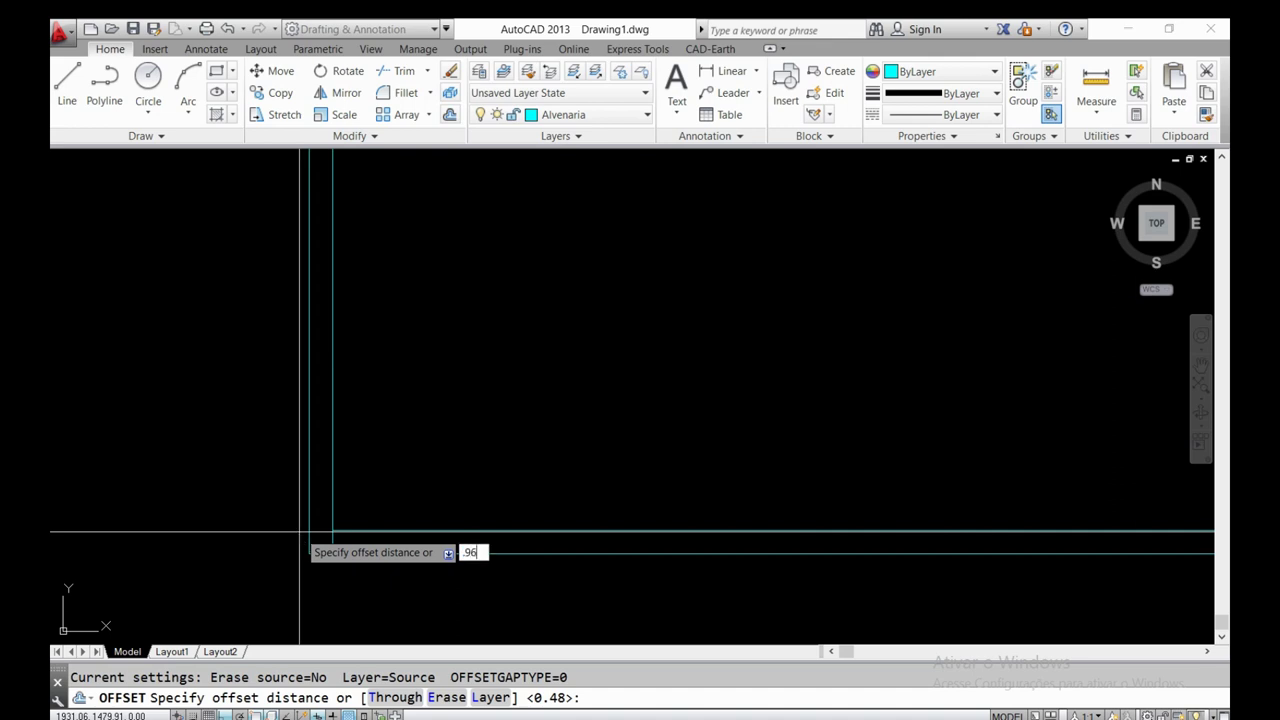
{"action": "key", "text": "Return"}
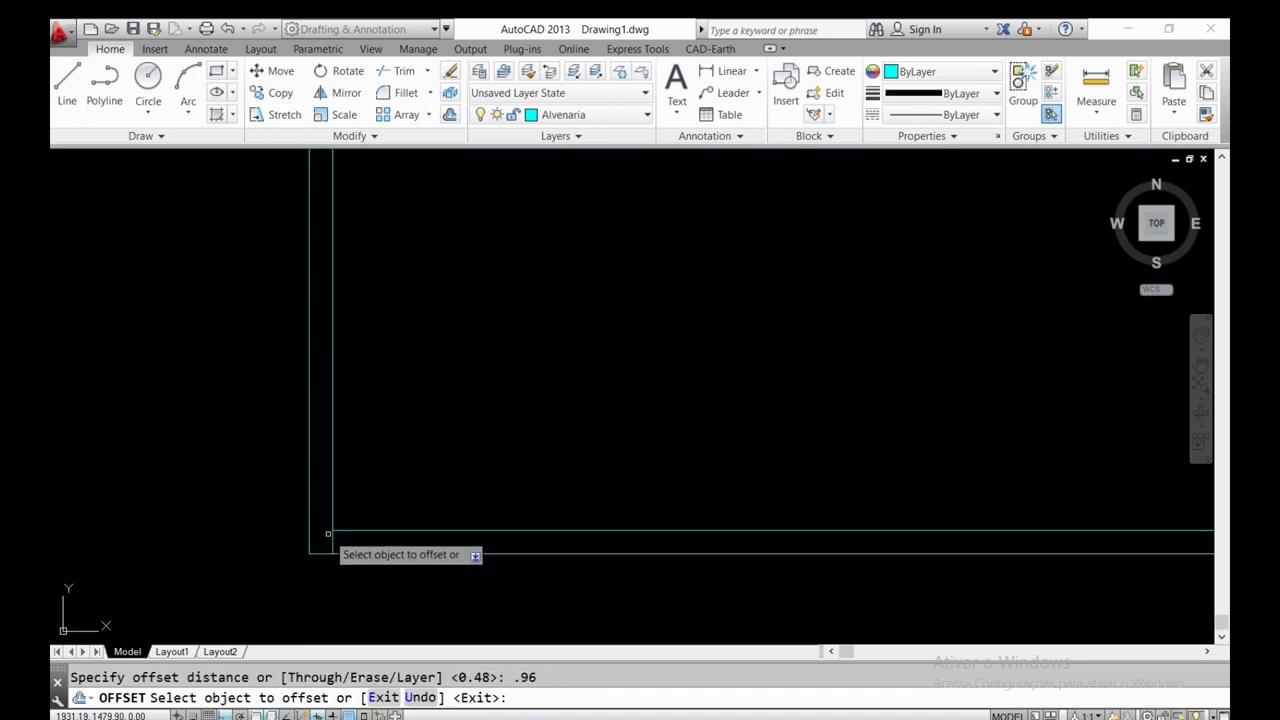
{"action": "left_click", "coordinate": [330, 538]}
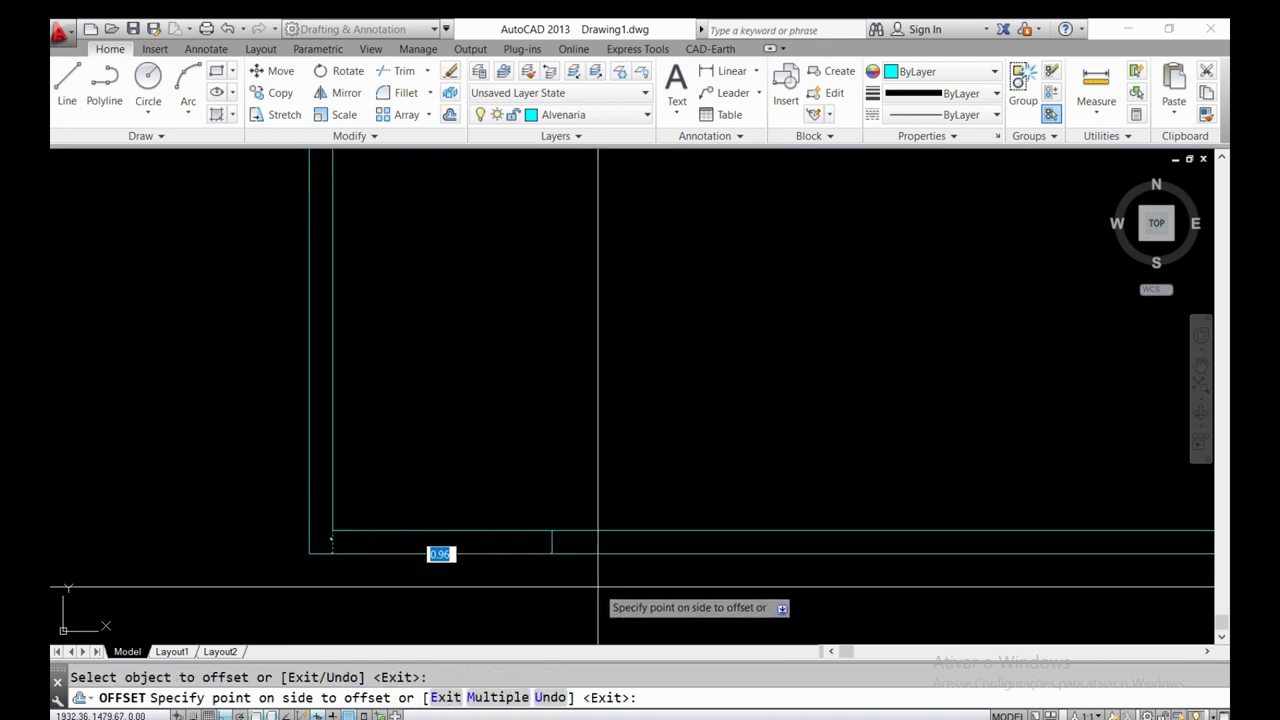
{"action": "left_click", "coordinate": [437, 551]}
{"action": "middle_click_drag", "start_coordinate": [600, 583], "coordinate": [286, 538]}
- Keep offsetting each new division 0.96 to the right along the bottom wall
{"action": "left_click", "coordinate": [275, 500]}
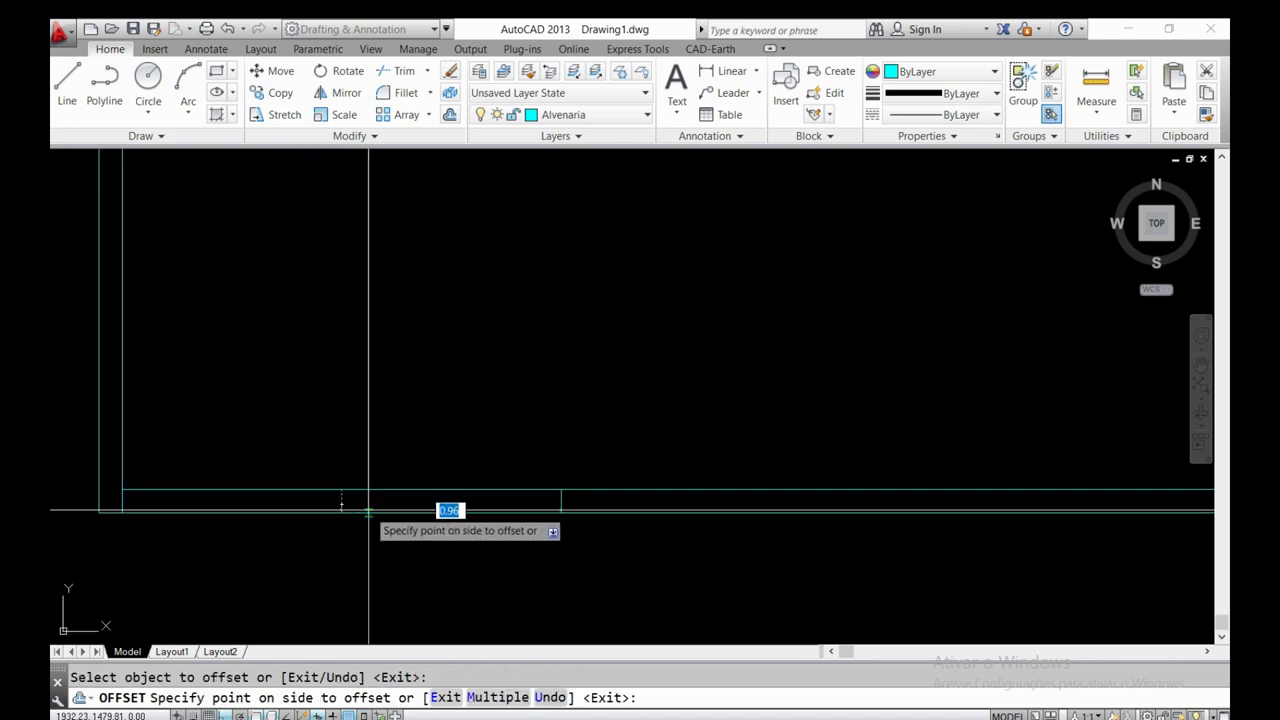
{"action": "left_click", "coordinate": [540, 530]}
{"action": "middle_click_drag", "start_coordinate": [533, 535], "coordinate": [395, 533]}
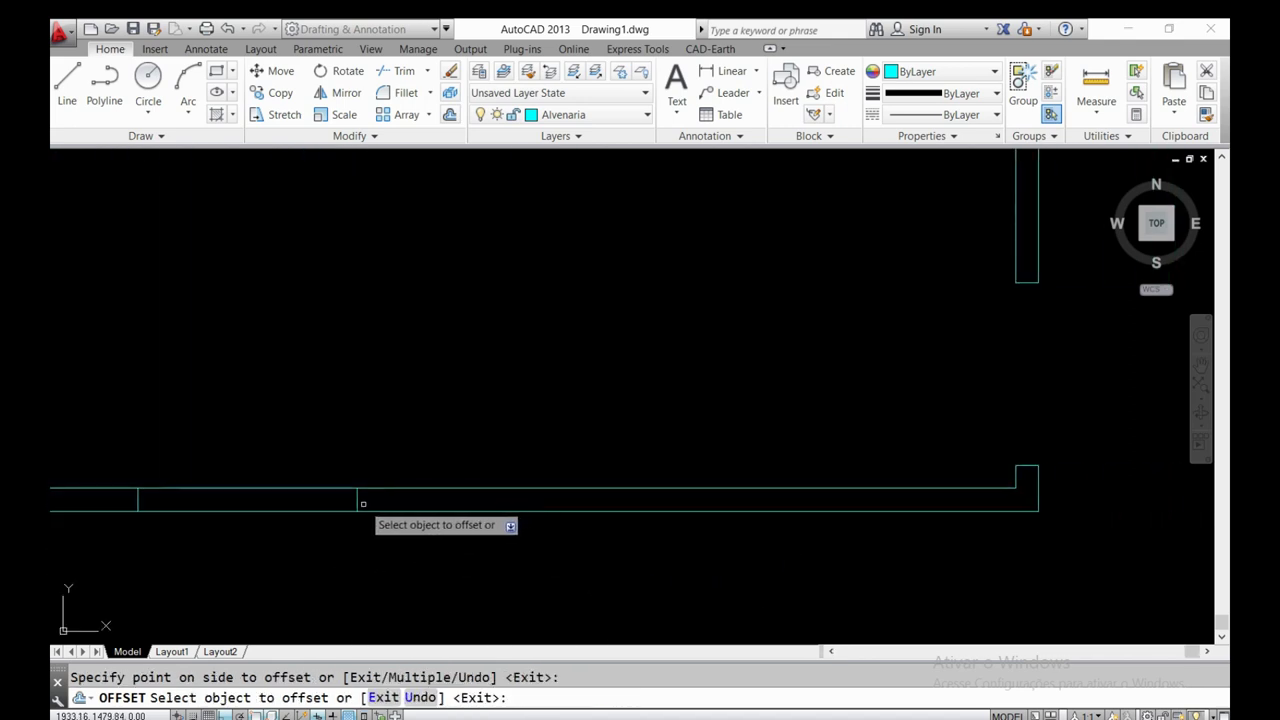
{"action": "left_click", "coordinate": [359, 500]}
{"action": "left_click", "coordinate": [591, 497]}
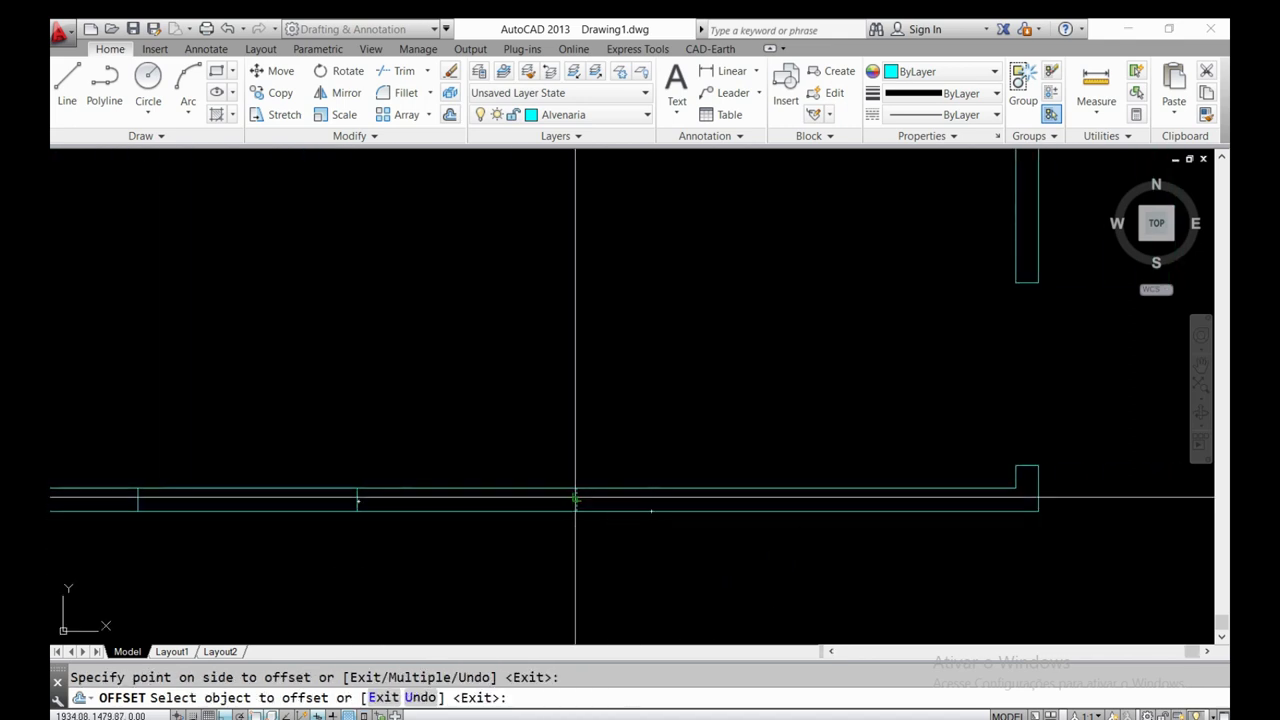
{"action": "left_click", "coordinate": [795, 497]}
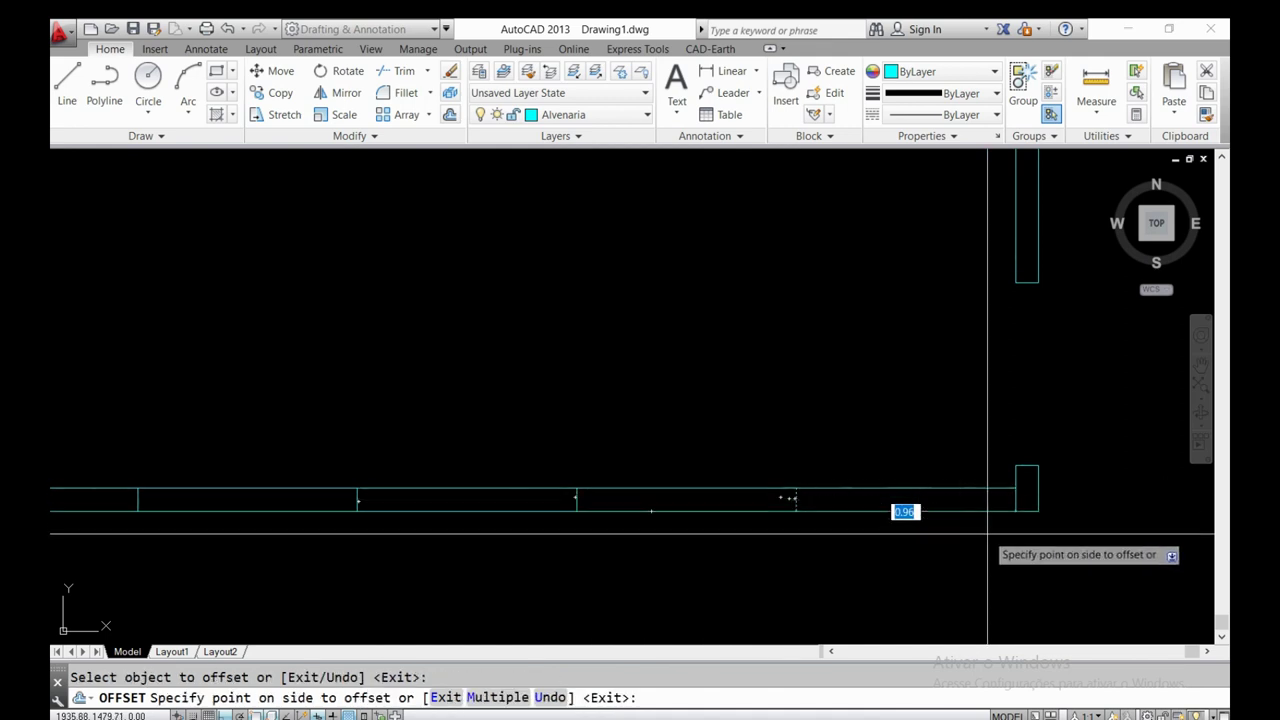
{"action": "left_click", "coordinate": [985, 540]}
{"action": "scroll", "coordinate": [745, 492], "scroll_direction": "up", "scroll_amount": 3}
{"action": "key", "text": "Escape"}
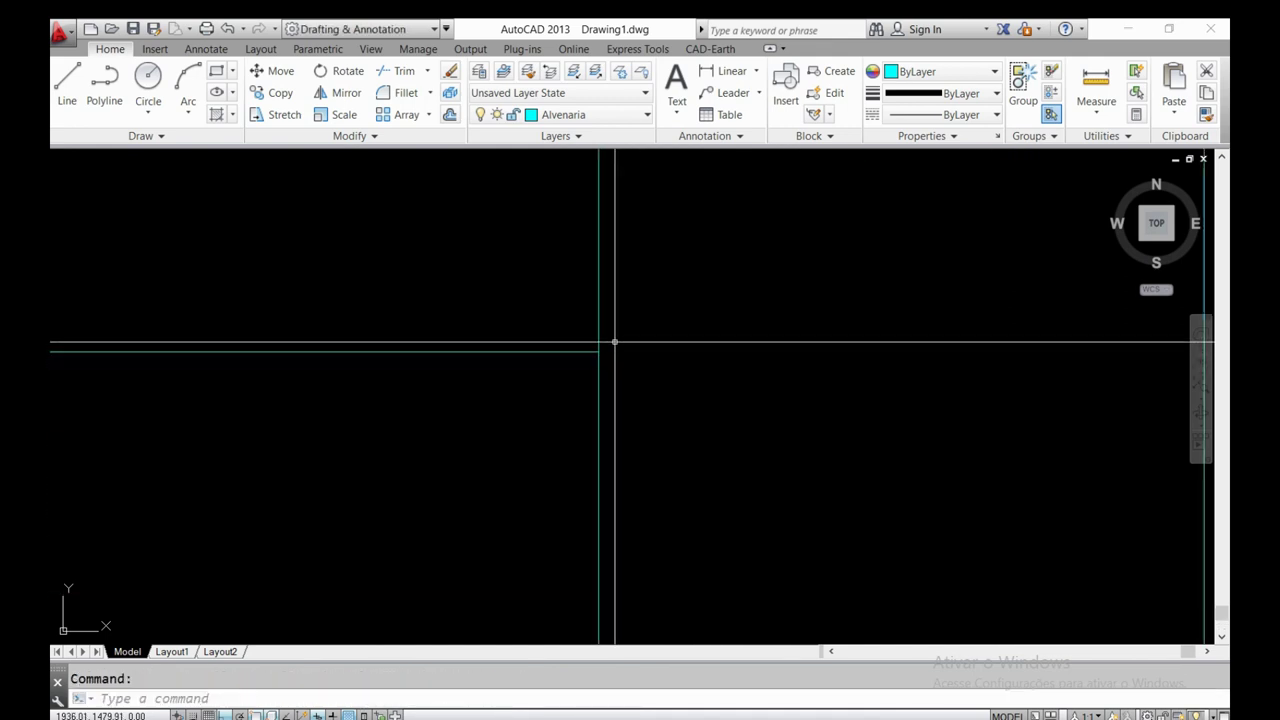
{"action": "scroll", "coordinate": [766, 434], "scroll_direction": "down", "scroll_amount": 3}
{"action": "scroll", "coordinate": [498, 460], "scroll_direction": "down", "scroll_amount": 2}
{"action": "scroll", "coordinate": [498, 460], "scroll_direction": "up", "scroll_amount": 2}
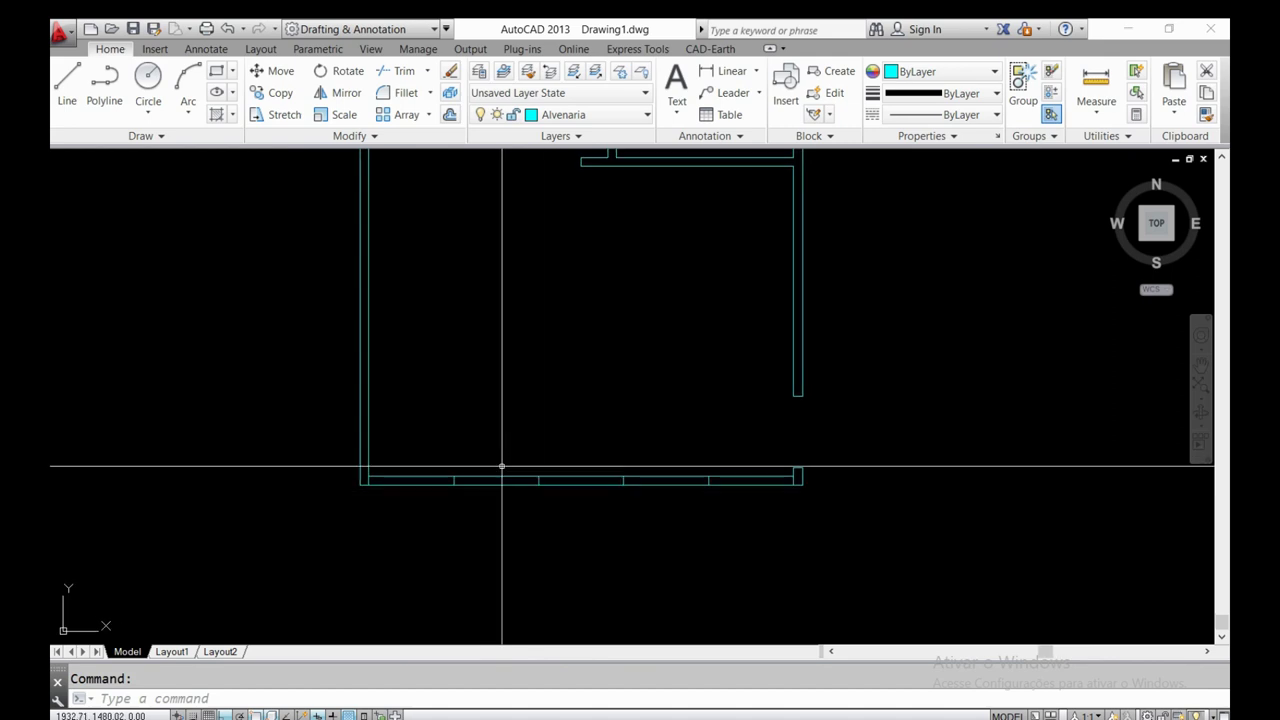
{"action": "scroll", "coordinate": [505, 470], "scroll_direction": "up", "scroll_amount": 2}
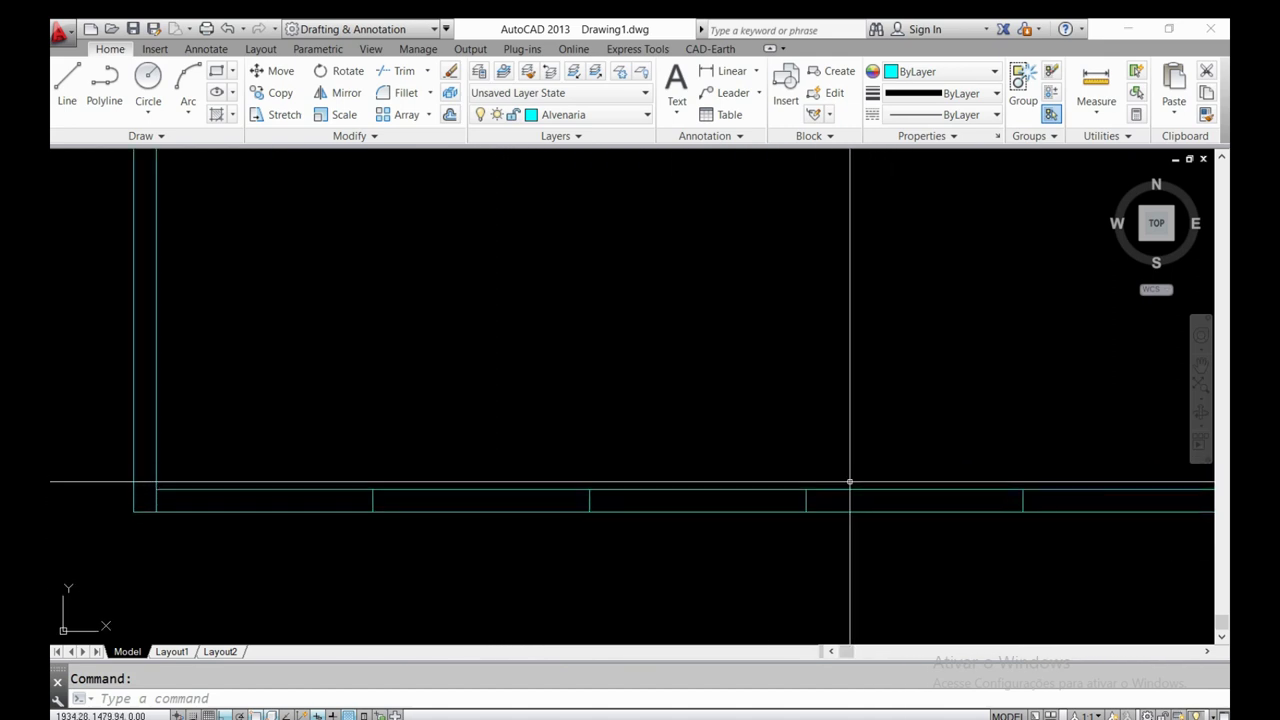
- Trim the bottom wall between the division lines to cut the 0.96-wide openings
{"action": "left_click", "coordinate": [399, 72]}
{"action": "key", "text": "Return"}
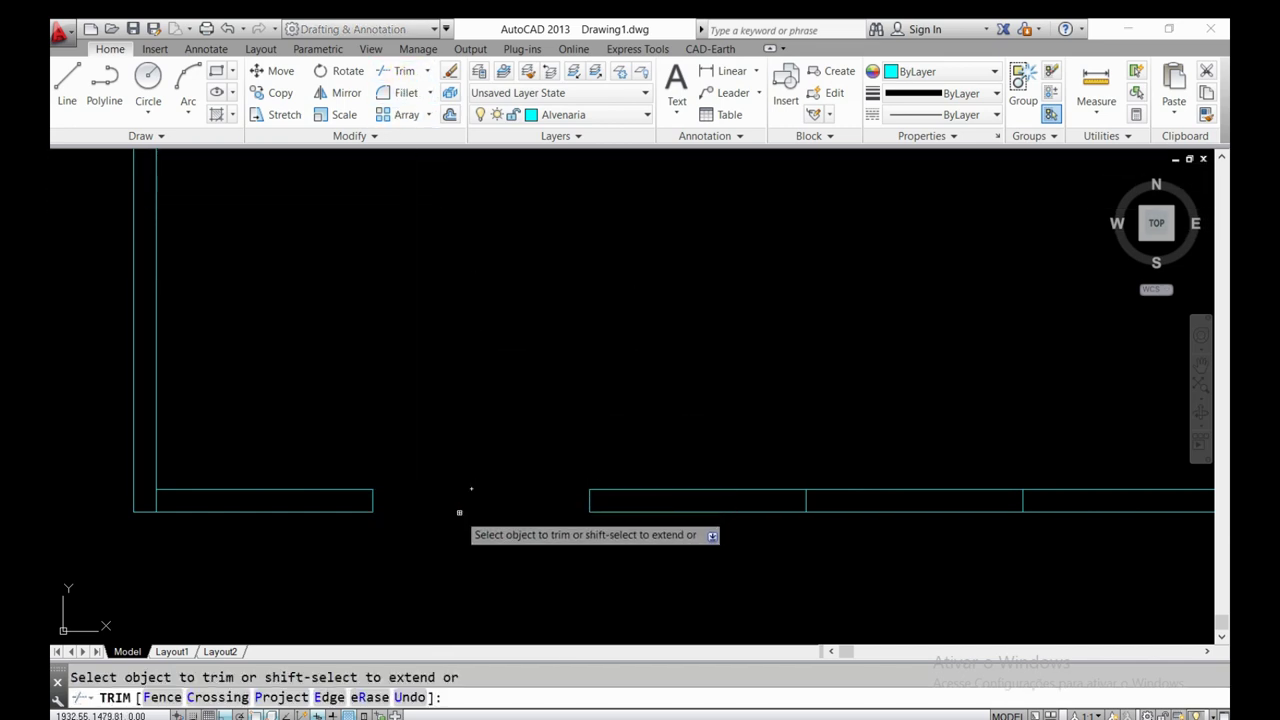
{"action": "mouse_move", "coordinate": [459, 512]}
{"action": "middle_mouse_down"}
{"action": "mouse_move", "coordinate": [623, 477]}
{"action": "mouse_move", "coordinate": [647, 459]}
{"action": "middle_mouse_up"}
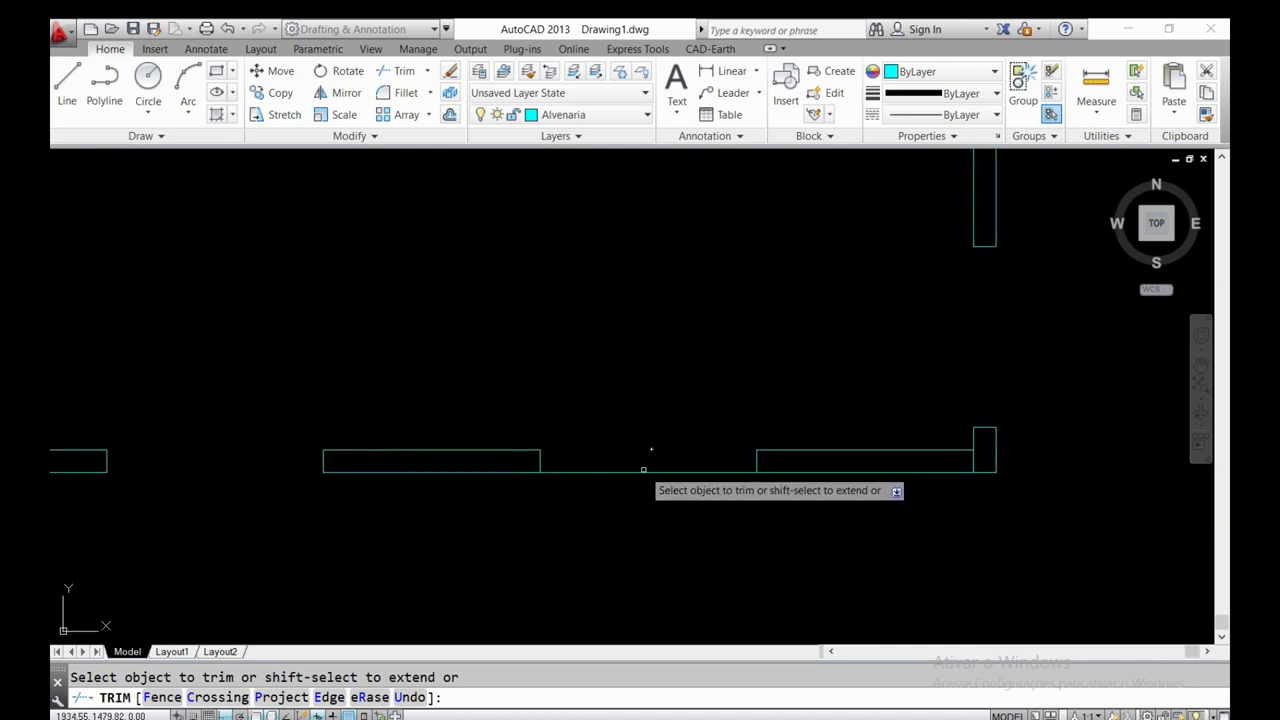
{"action": "scroll", "coordinate": [645, 468], "scroll_direction": "down", "scroll_amount": 4}
{"action": "key", "text": "Escape"}
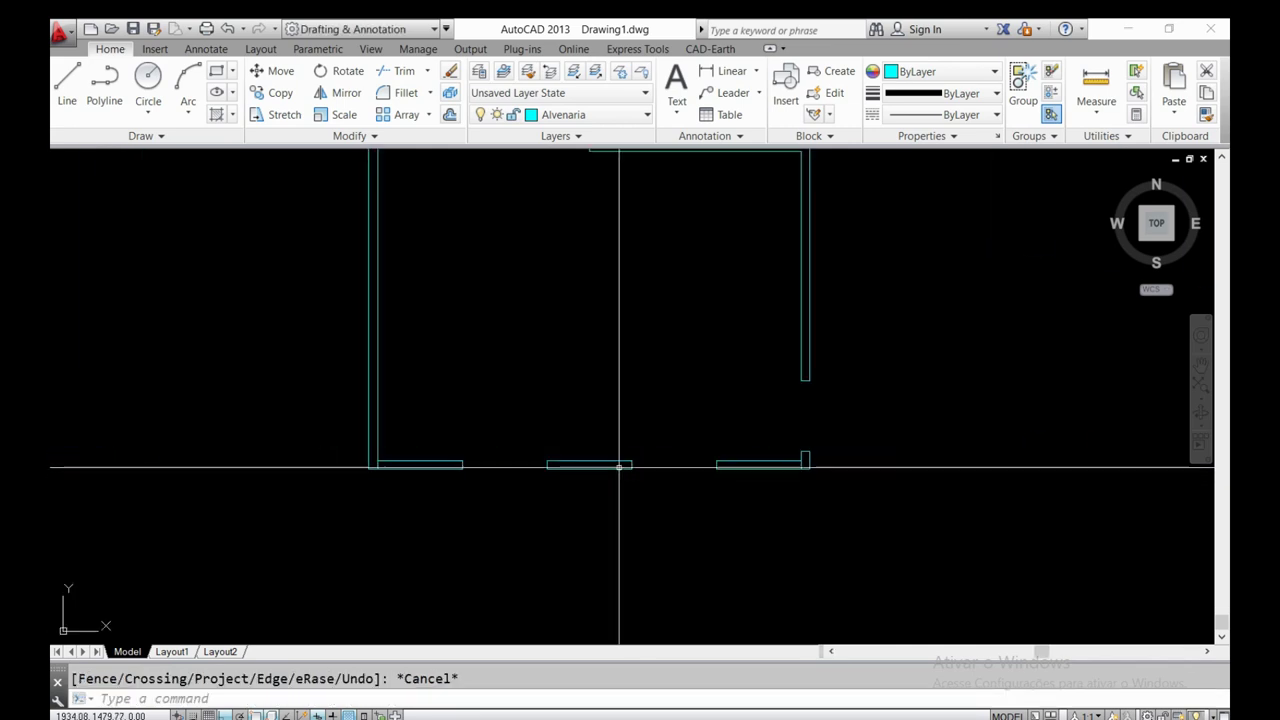
- Delete the stray short line at the wall end and review the neighbouring wall pieces
{"action": "scroll", "coordinate": [380, 440], "scroll_direction": "up", "scroll_amount": 5}
{"action": "left_click", "coordinate": [400, 520]}
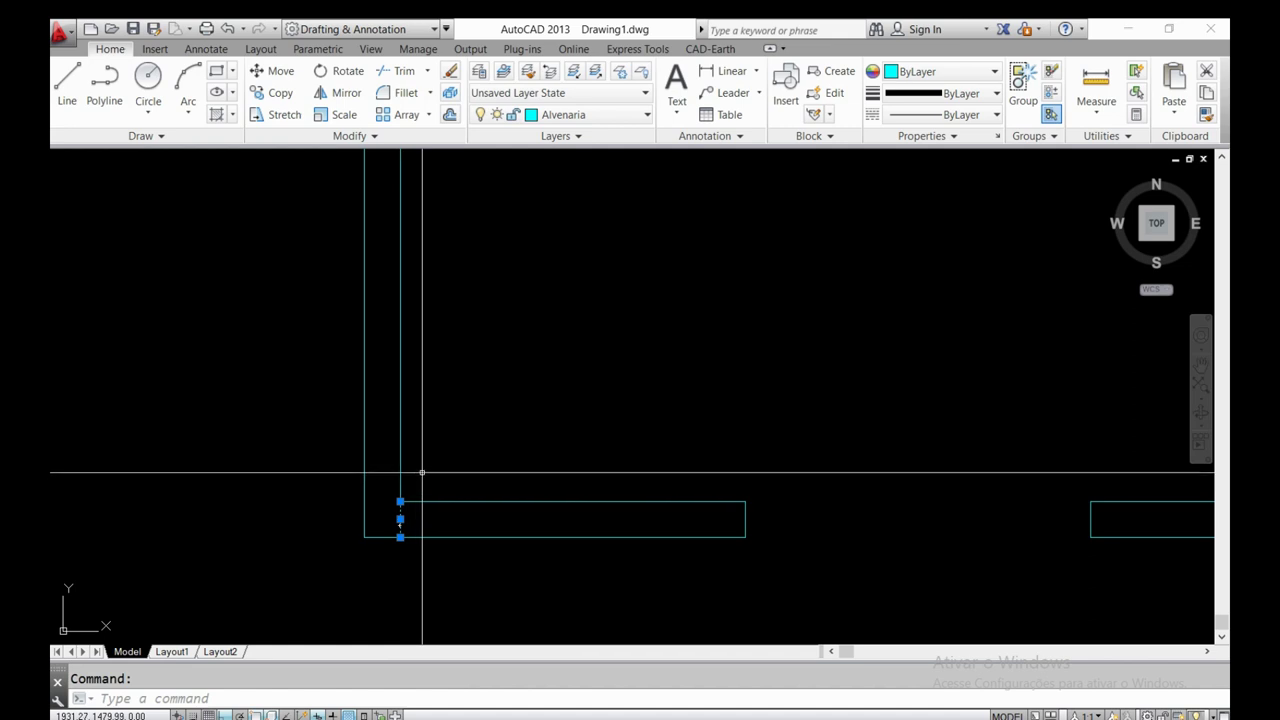
{"action": "key", "text": "Delete"}
{"action": "scroll", "coordinate": [410, 468], "scroll_direction": "down", "scroll_amount": 4}
{"action": "middle_click_drag", "start_coordinate": [1098, 486], "coordinate": [791, 484]}
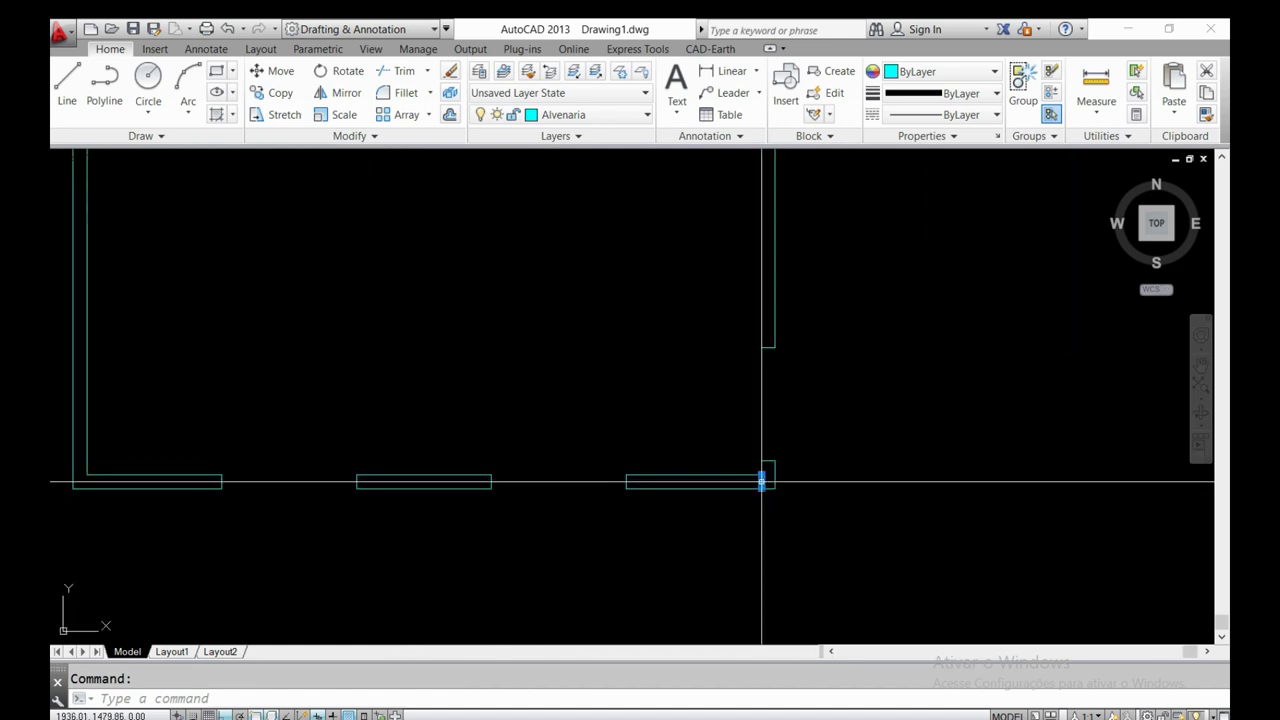
{"action": "scroll", "coordinate": [680, 461], "scroll_direction": "down", "scroll_amount": 1}
{"action": "scroll", "coordinate": [680, 461], "scroll_direction": "down", "scroll_amount": 2}
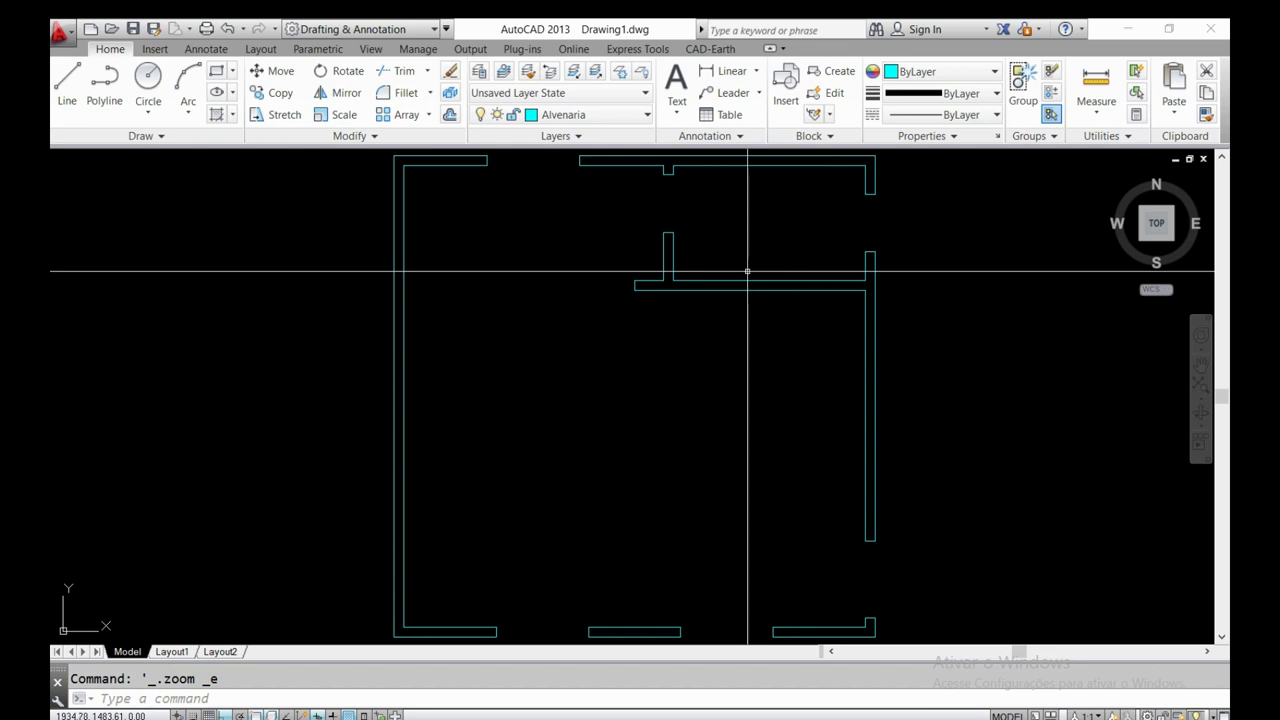
- Make Esquadrias the current layer
{"action": "left_click", "coordinate": [593, 117]}
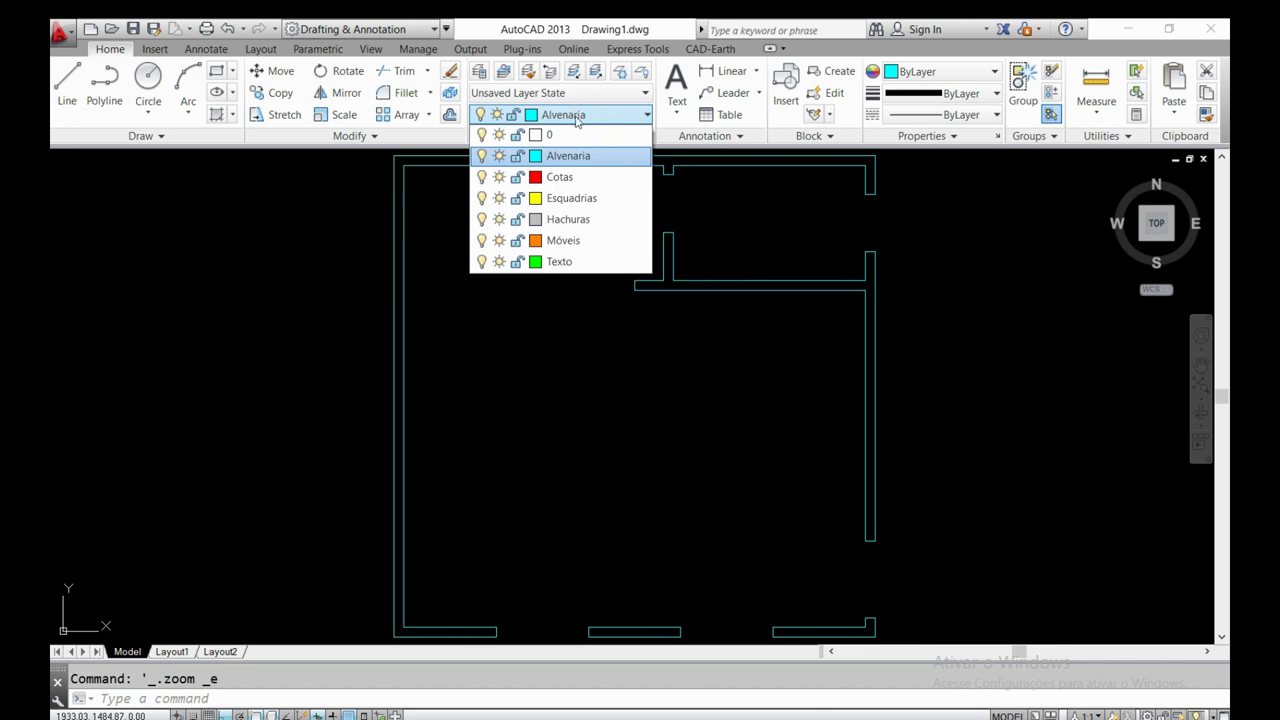
{"action": "left_click", "coordinate": [580, 200]}
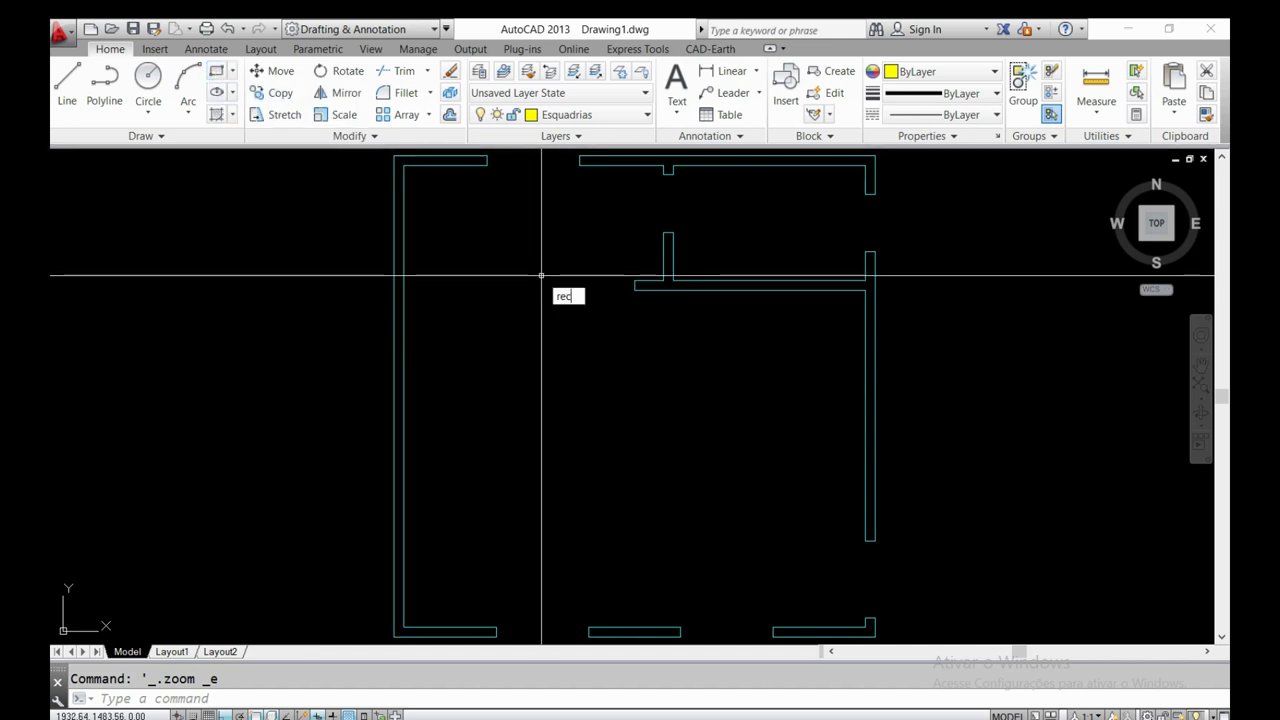
{"action": "key", "text": "Return"}
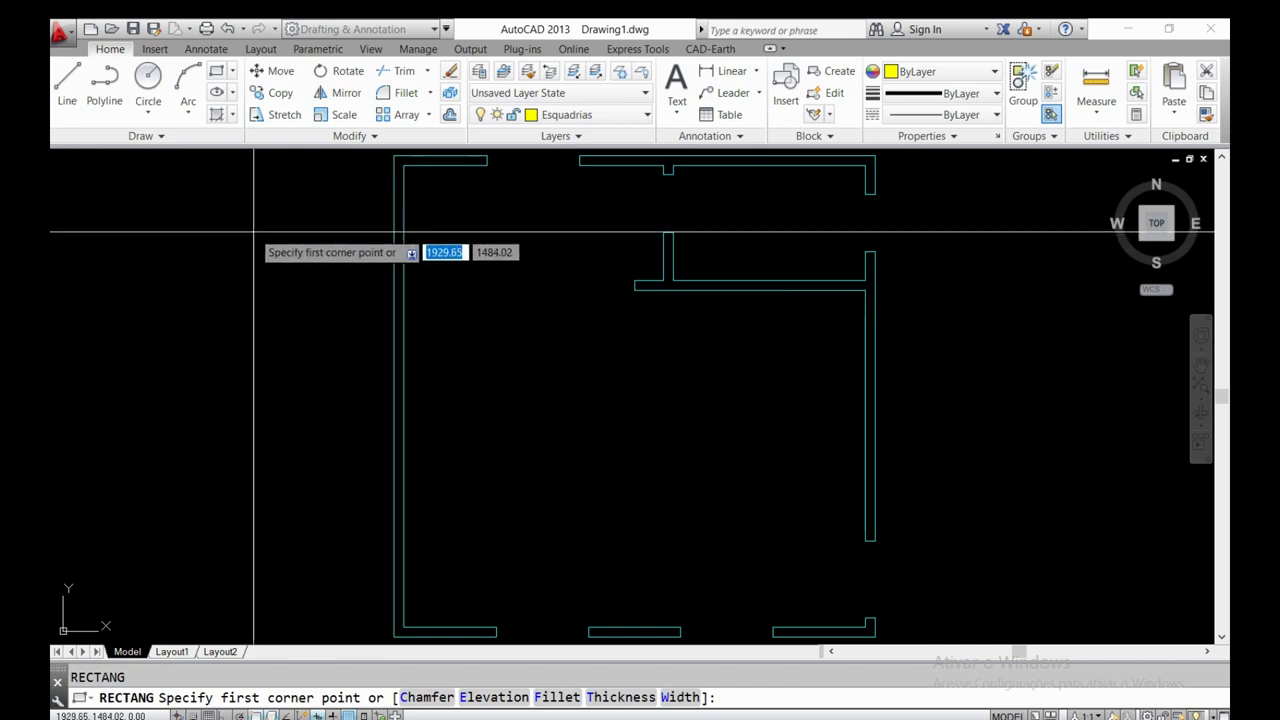
{"action": "left_click", "coordinate": [96, 204]}
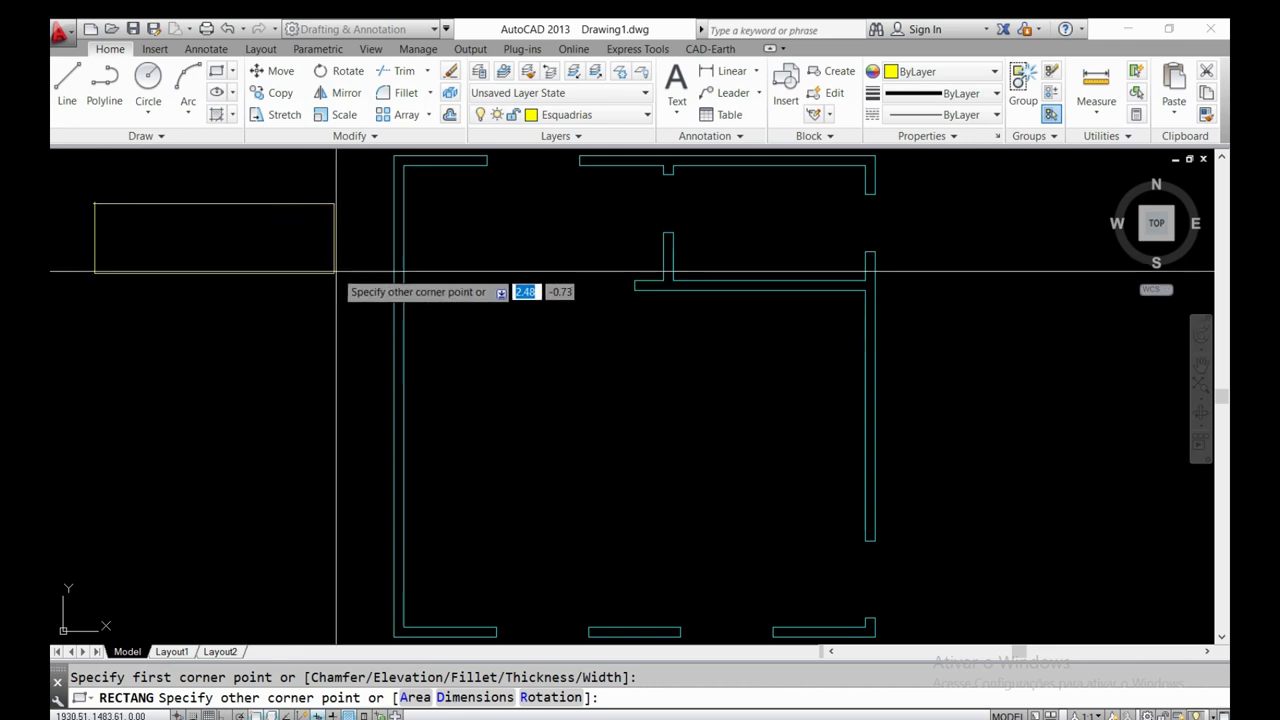
{"action": "key", "text": "Escape"}
{"action": "scroll", "coordinate": [520, 165], "scroll_direction": "up", "scroll_amount": 8}
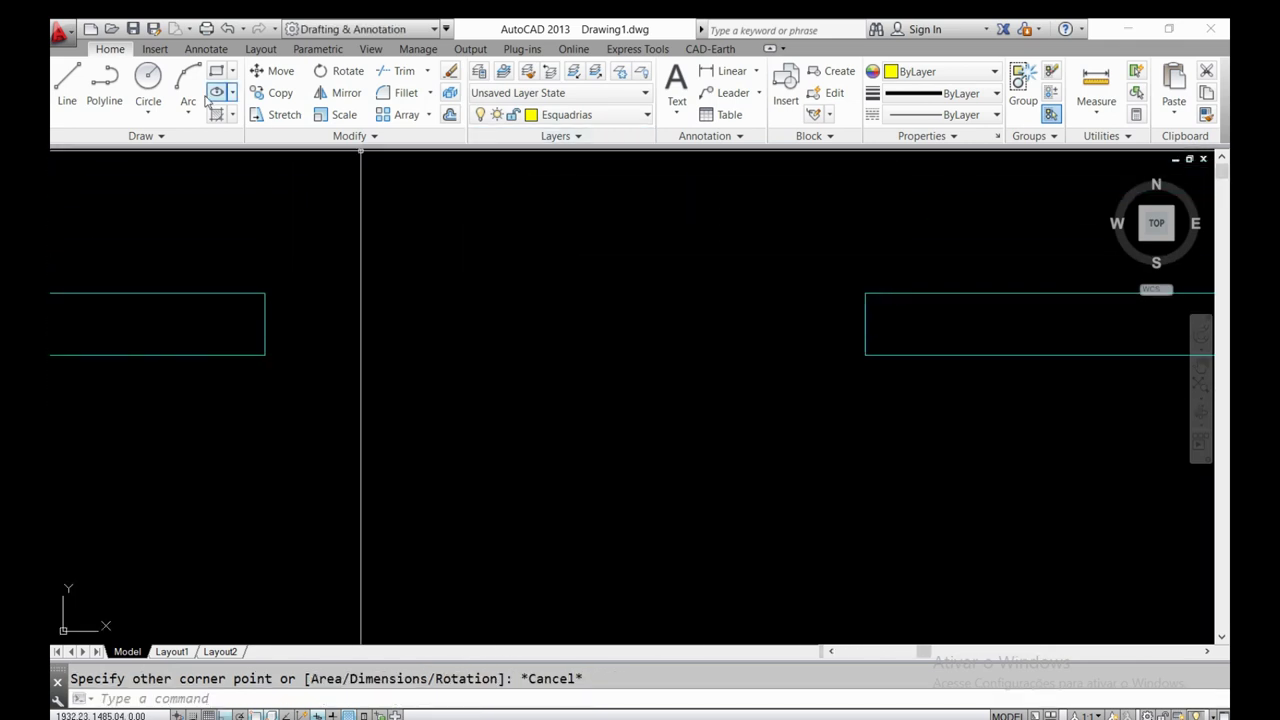
- Draw a window rectangle spanning the top wall opening
{"action": "type", "text": "rec"}
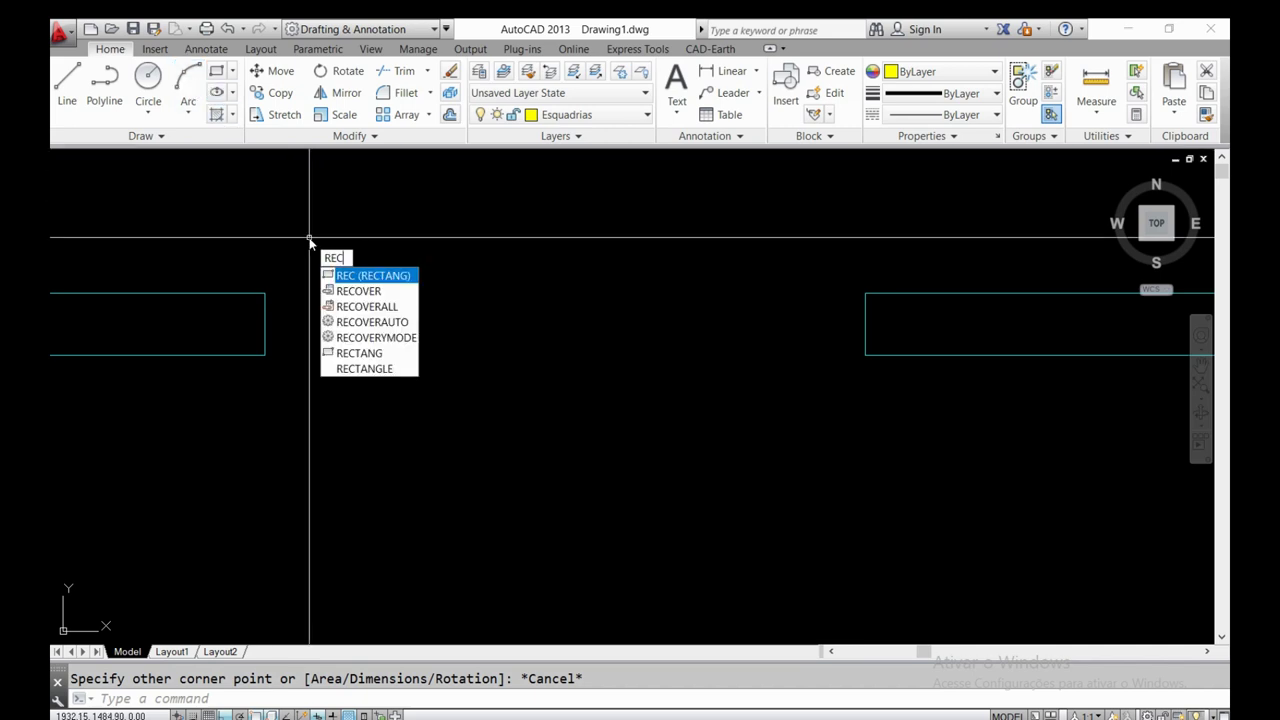
{"action": "key", "text": "Return"}
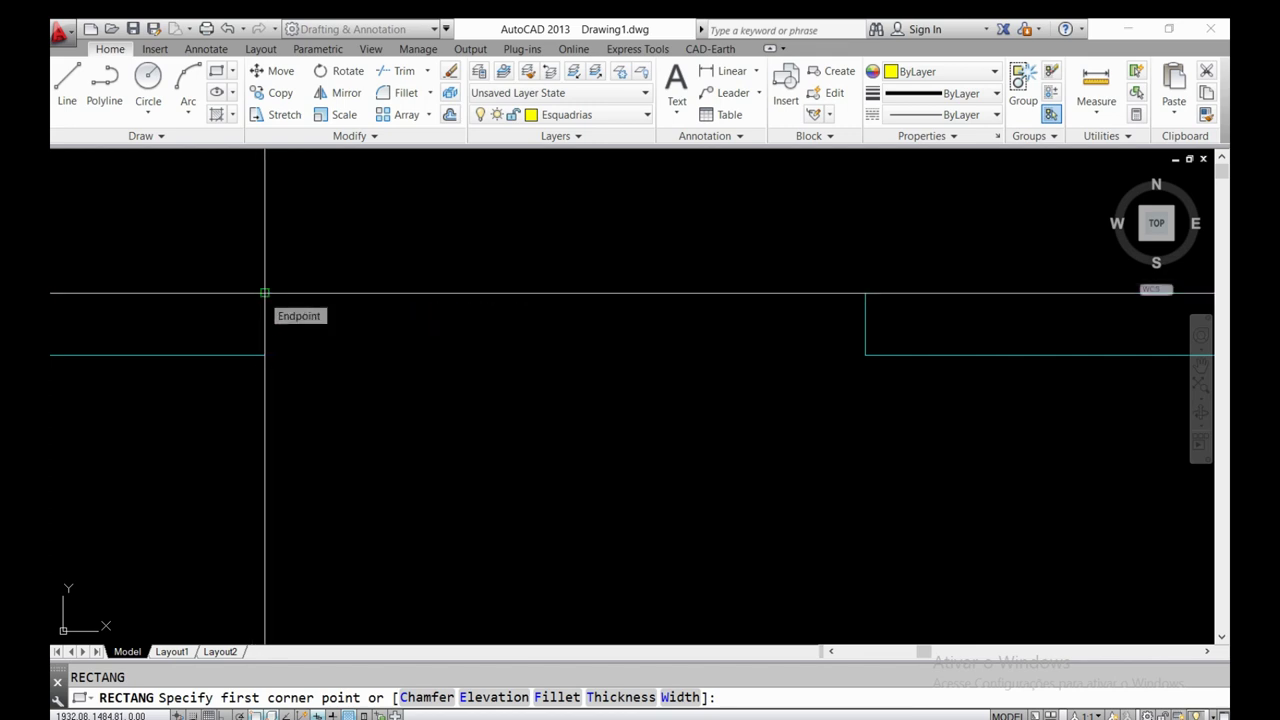
{"action": "left_click", "coordinate": [264, 293]}
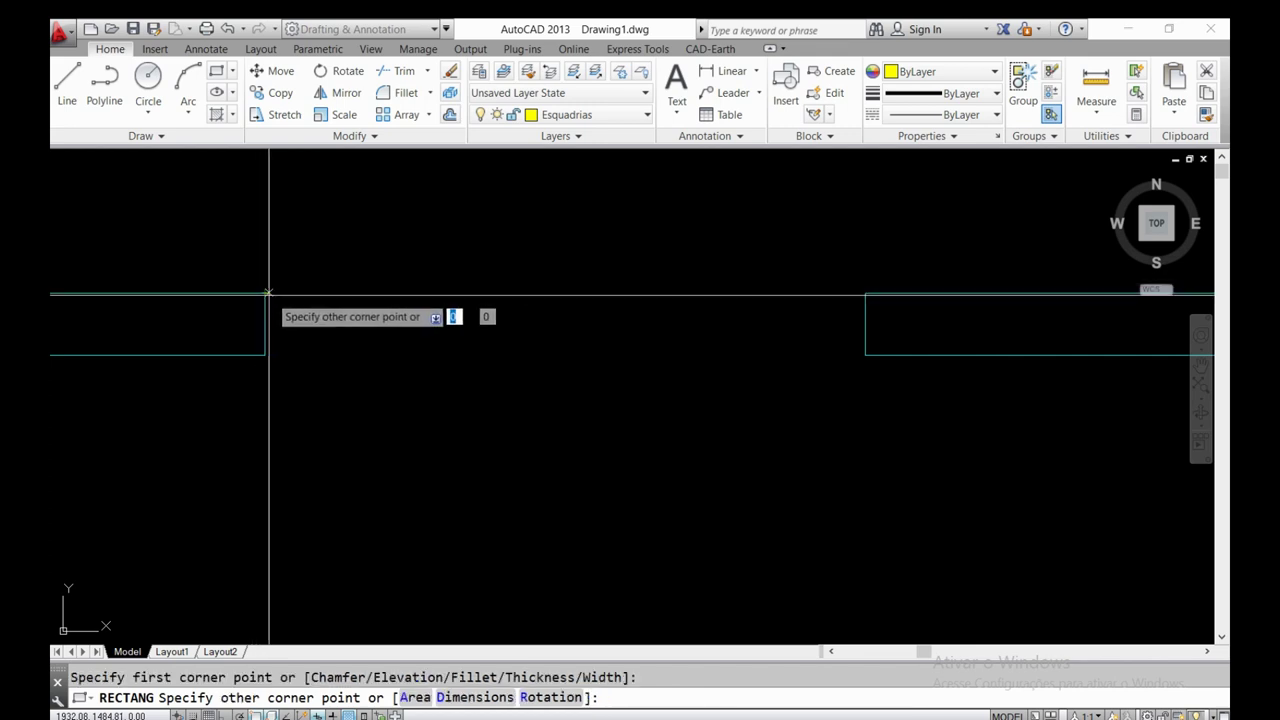
{"action": "left_click", "coordinate": [865, 354]}
{"action": "scroll", "coordinate": [566, 220], "scroll_direction": "down", "scroll_amount": 3}
{"action": "scroll", "coordinate": [726, 294], "scroll_direction": "down", "scroll_amount": 3}
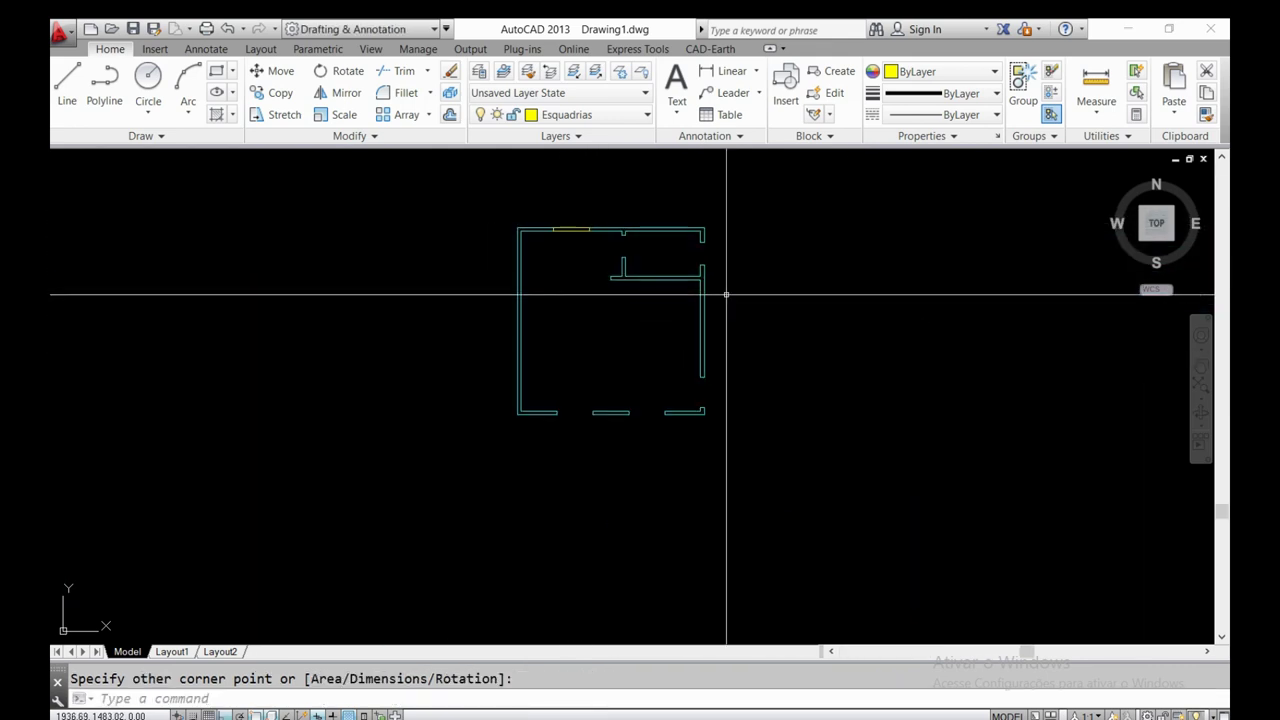
{"action": "scroll", "coordinate": [718, 290], "scroll_direction": "up", "scroll_amount": 2}
{"action": "scroll", "coordinate": [676, 272], "scroll_direction": "up", "scroll_amount": 2}
{"action": "scroll", "coordinate": [660, 268], "scroll_direction": "up", "scroll_amount": 4}
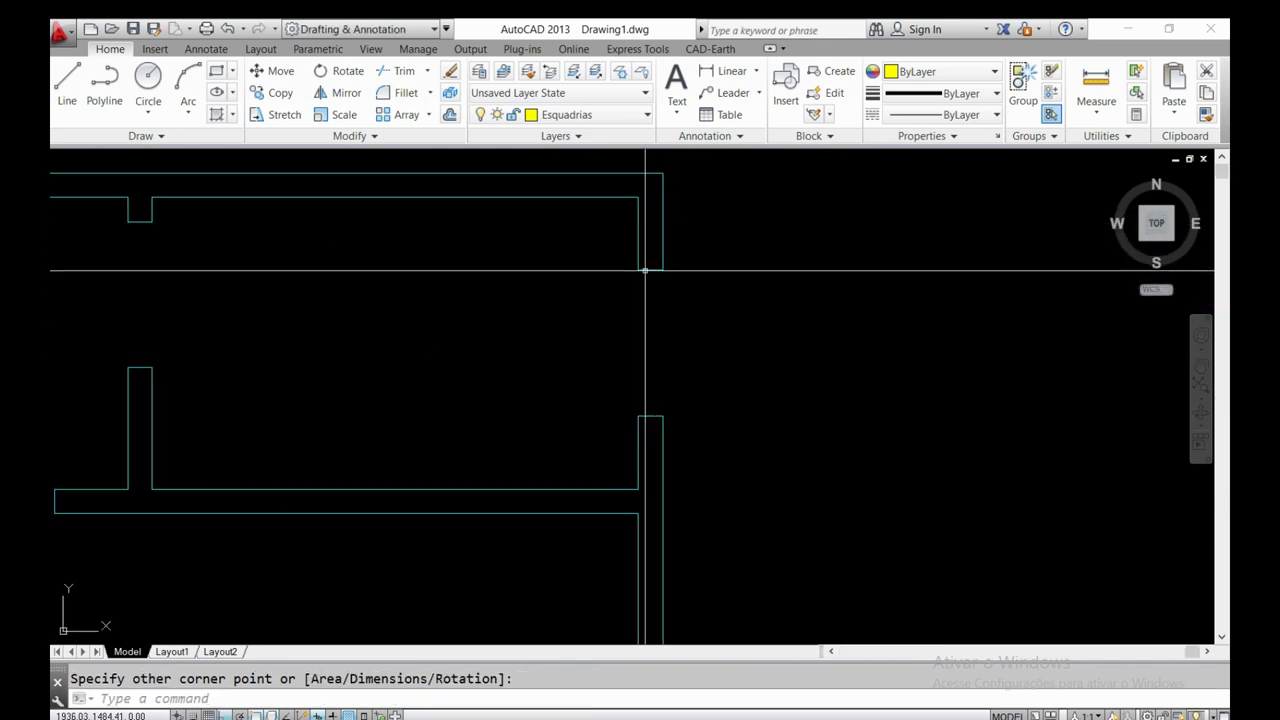
- Draw a window rectangle in the right wall opening
{"action": "key", "text": "Return"}
{"action": "left_click", "coordinate": [638, 270]}
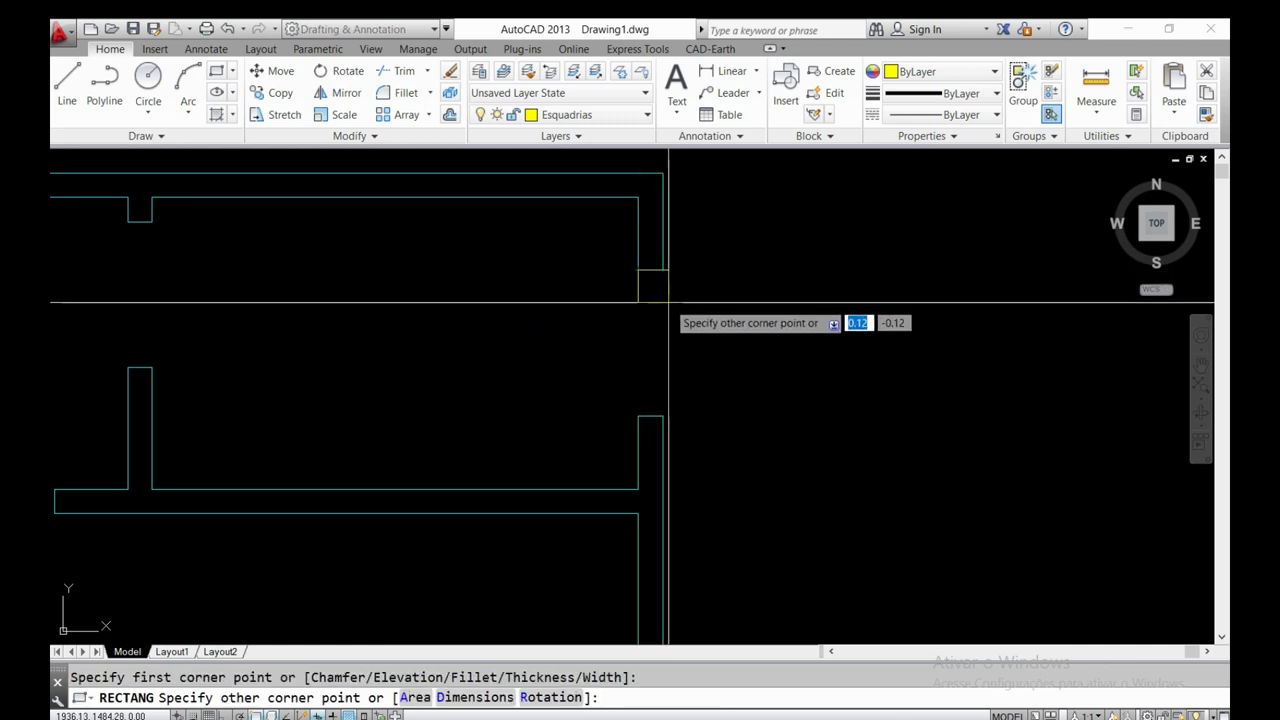
{"action": "scroll", "coordinate": [666, 428], "scroll_direction": "down", "scroll_amount": 2}
{"action": "left_click", "coordinate": [662, 415]}
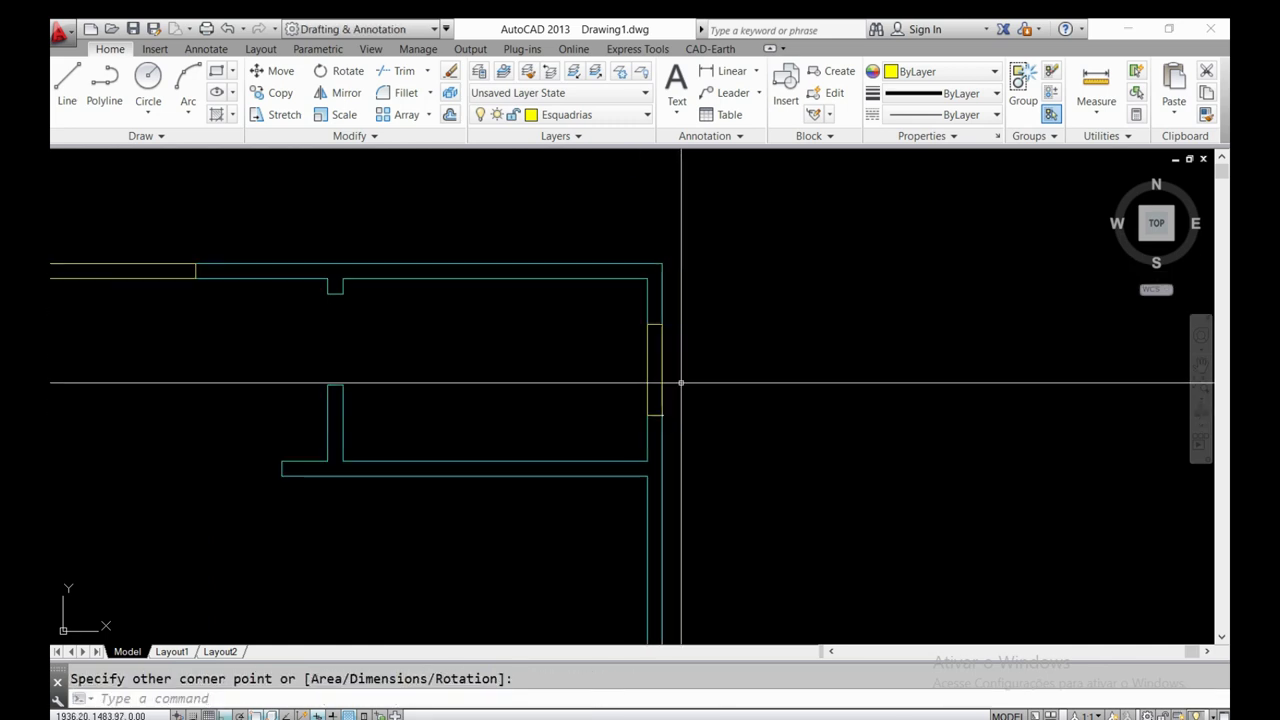
{"action": "key", "text": "Return"}
{"action": "scroll", "coordinate": [681, 383], "scroll_direction": "down", "scroll_amount": 4}
{"action": "key", "text": "Escape"}
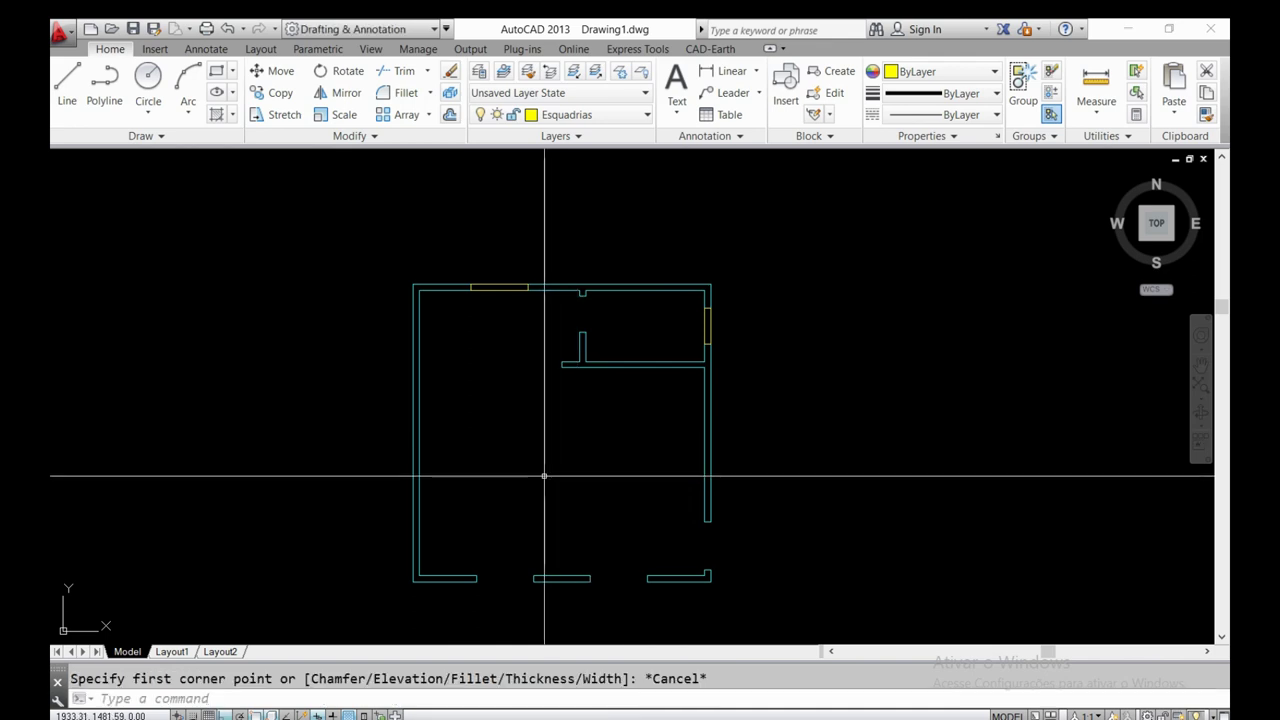
{"action": "scroll", "coordinate": [490, 589], "scroll_direction": "up", "scroll_amount": 3}
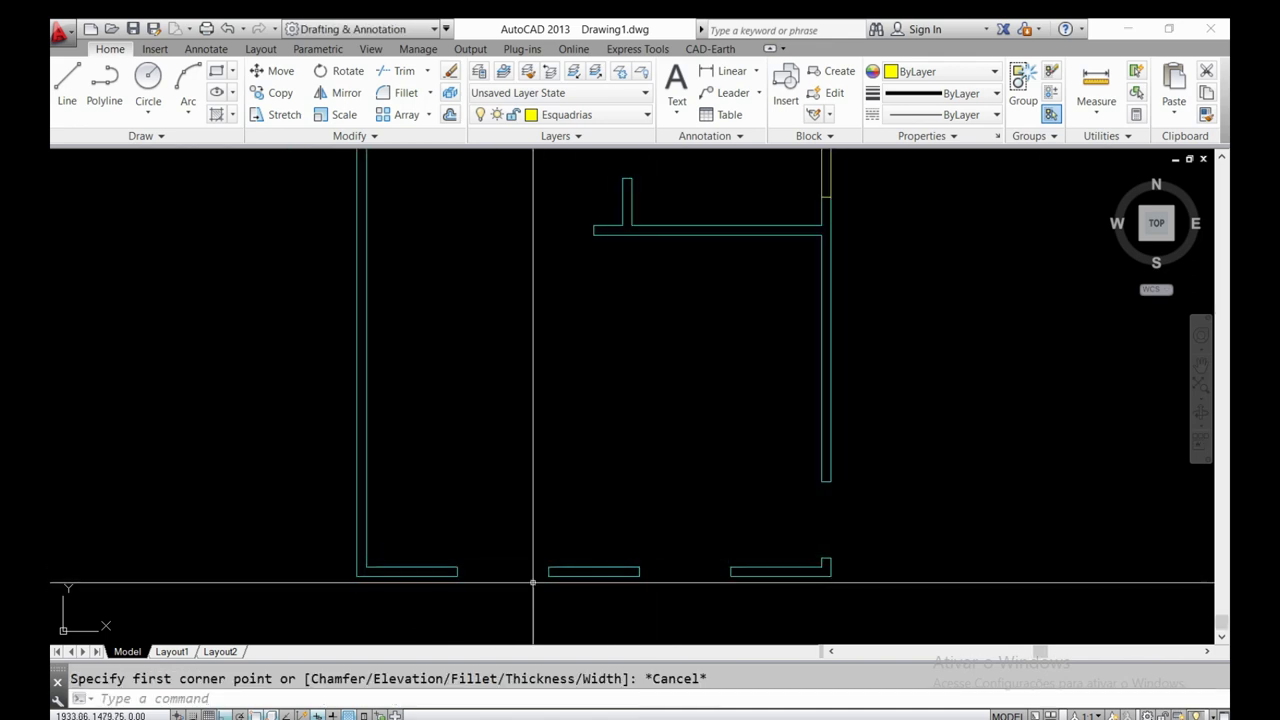
{"action": "middle_click_drag", "start_coordinate": [507, 329], "coordinate": [499, 446]}
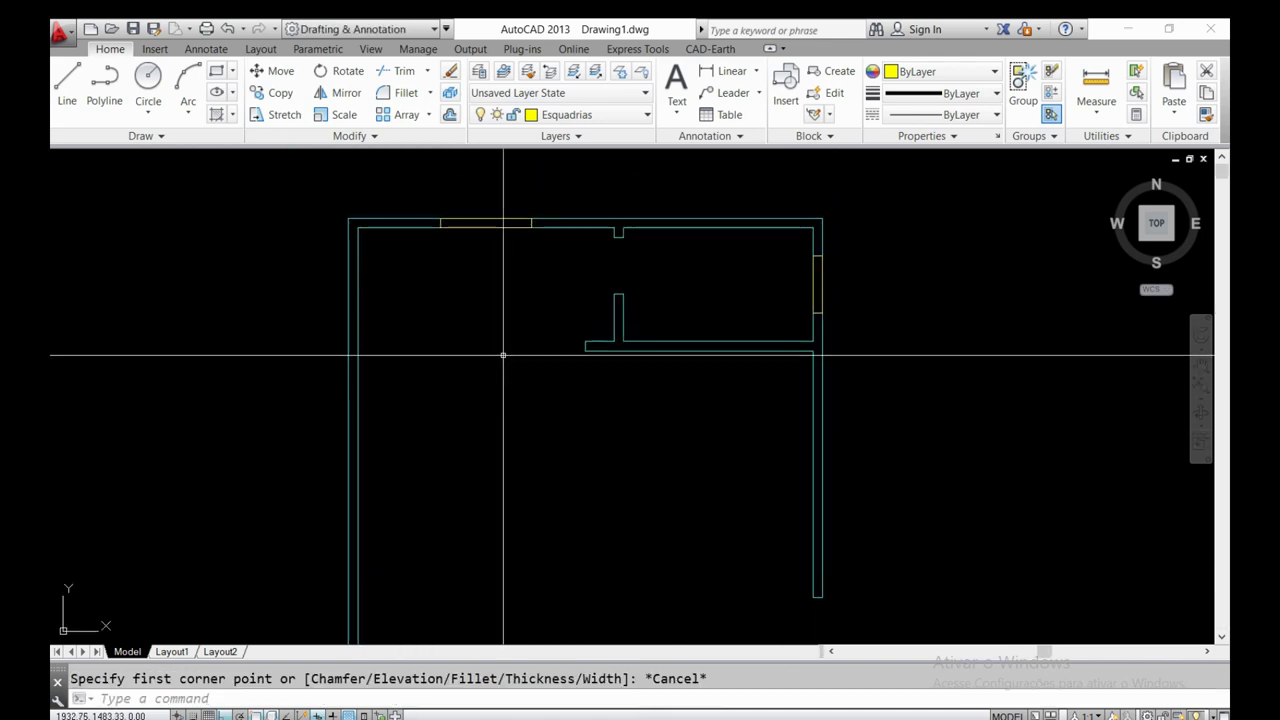
{"action": "scroll", "coordinate": [460, 196], "scroll_direction": "up", "scroll_amount": 4}
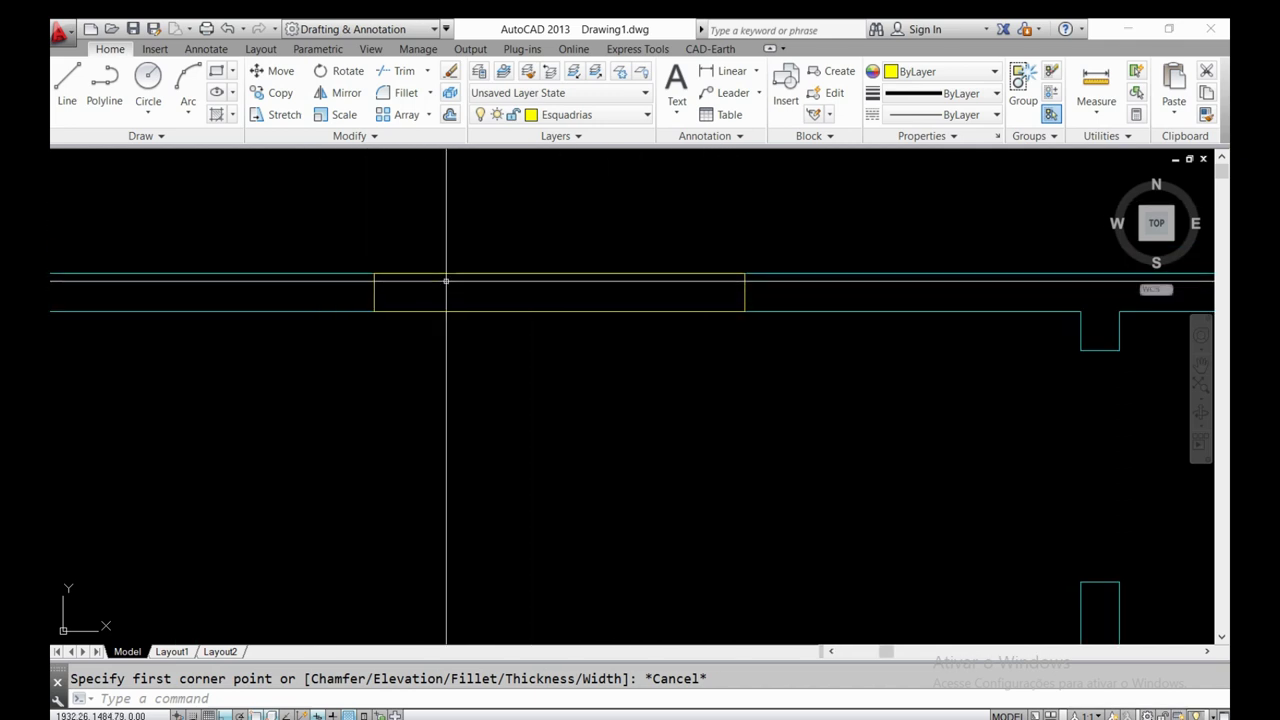
{"action": "left_click", "coordinate": [63, 95]}
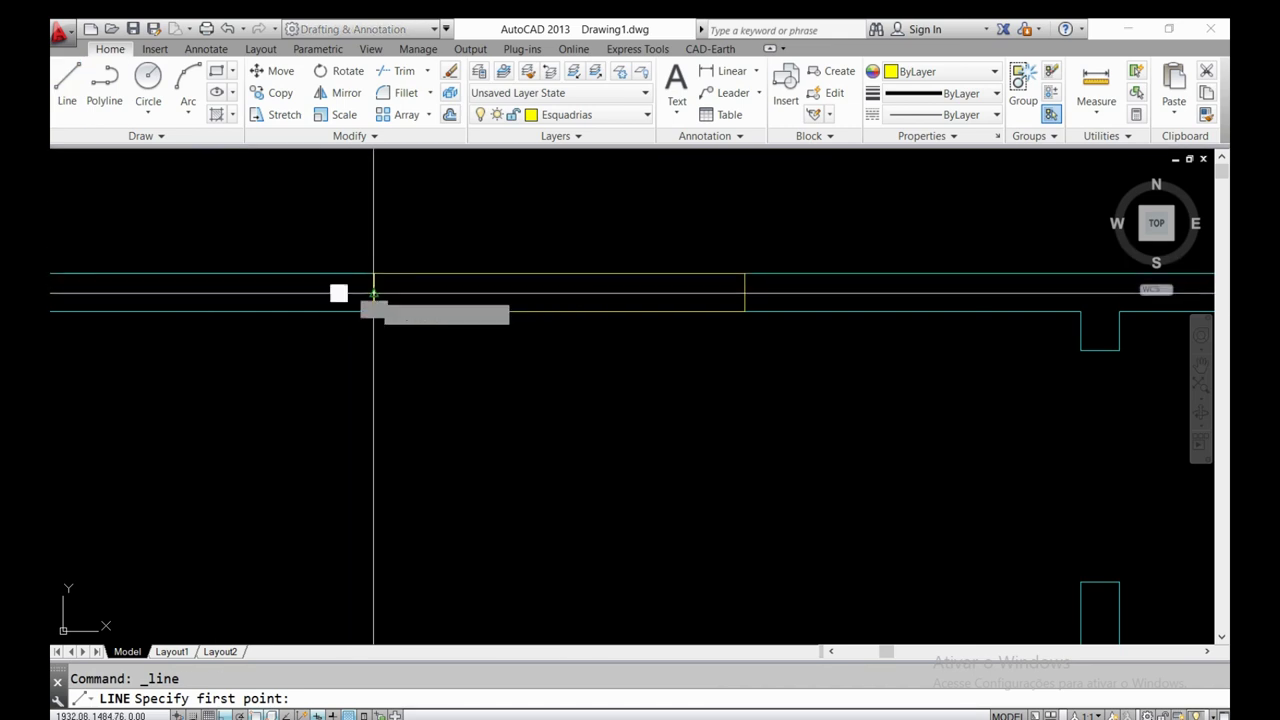
{"action": "left_click", "coordinate": [373, 293]}
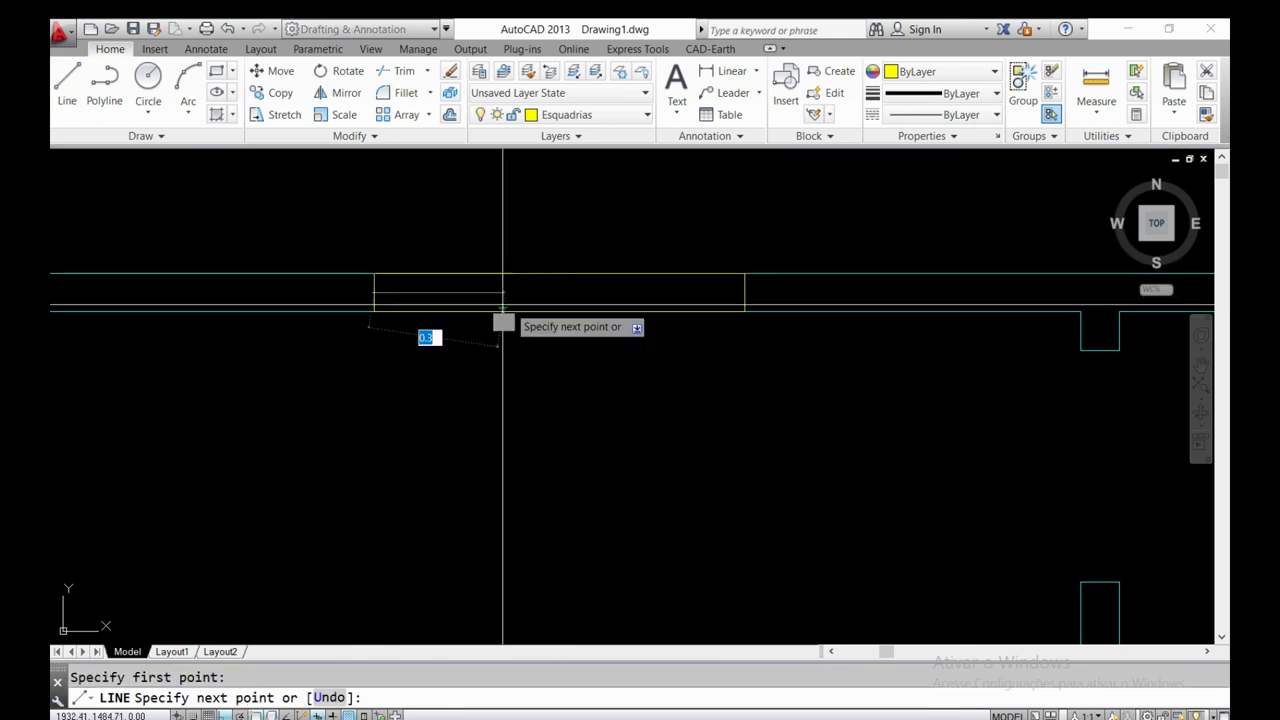
{"action": "left_click", "coordinate": [745, 292]}
{"action": "key", "text": "Return"}
{"action": "left_click", "coordinate": [765, 713]}
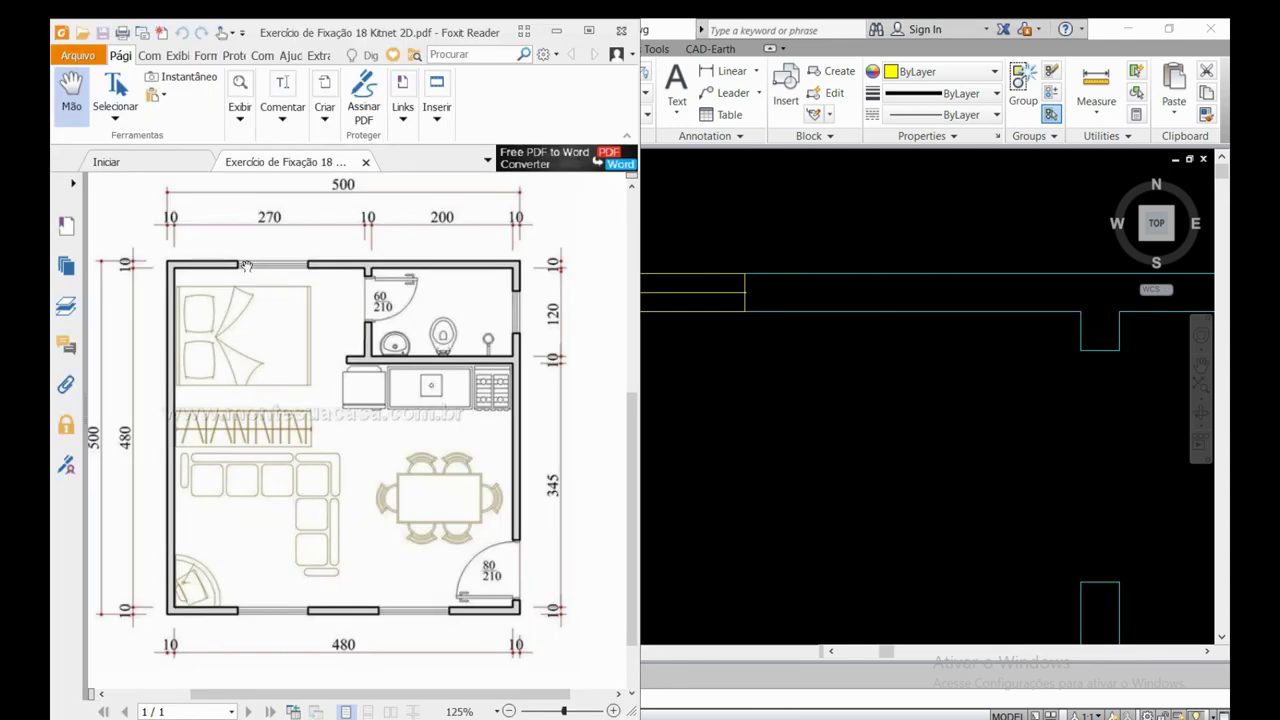
{"action": "left_click", "coordinate": [729, 380]}
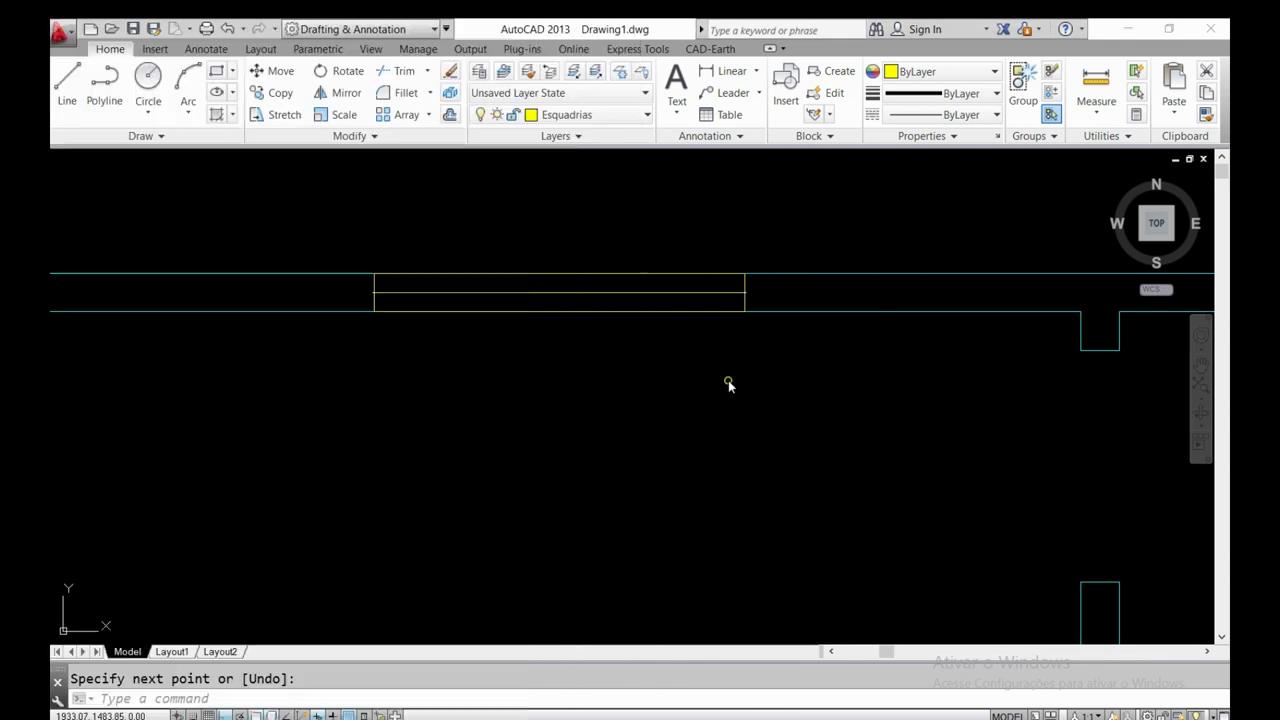
{"action": "left_click", "coordinate": [534, 292]}
{"action": "scroll", "coordinate": [525, 251], "scroll_direction": "down", "scroll_amount": 6}
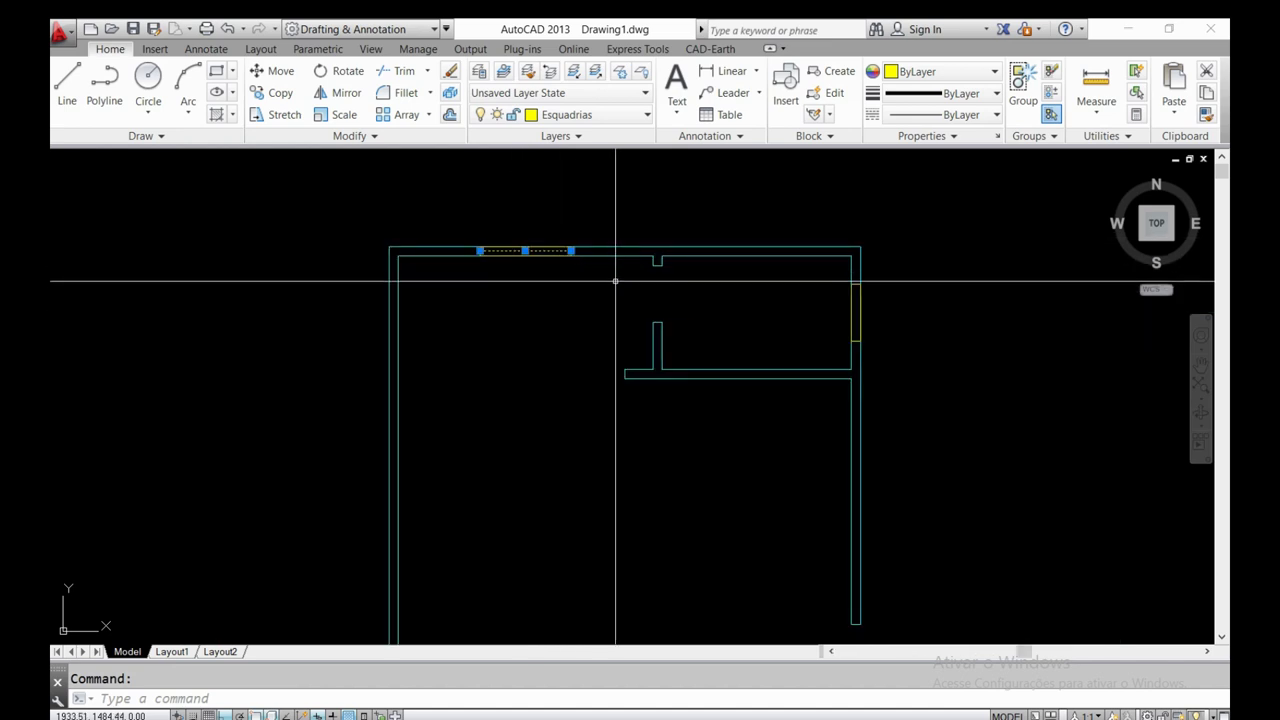
{"action": "key", "text": "Escape"}
{"action": "scroll", "coordinate": [615, 281], "scroll_direction": "up", "scroll_amount": 4}
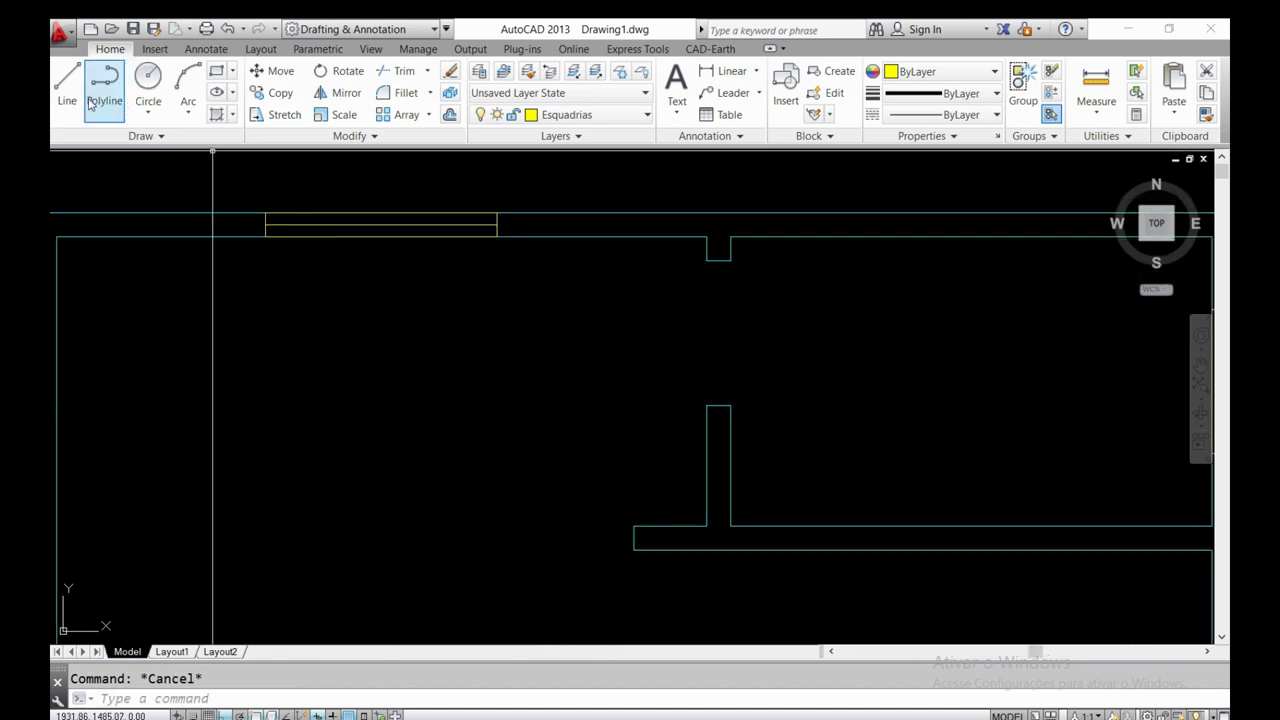
{"action": "scroll", "coordinate": [737, 326], "scroll_direction": "down", "scroll_amount": 2}
{"action": "scroll", "coordinate": [728, 320], "scroll_direction": "up", "scroll_amount": 2}
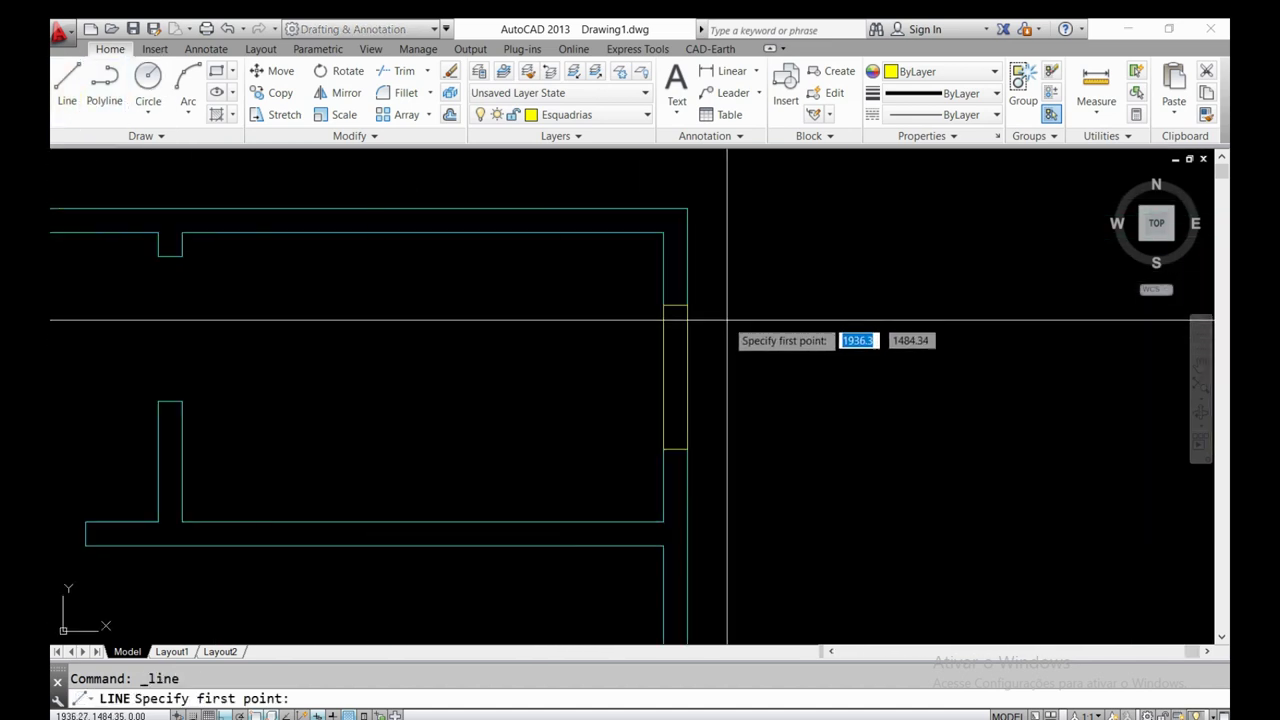
{"action": "left_click", "coordinate": [675, 304]}
{"action": "left_click", "coordinate": [680, 443]}
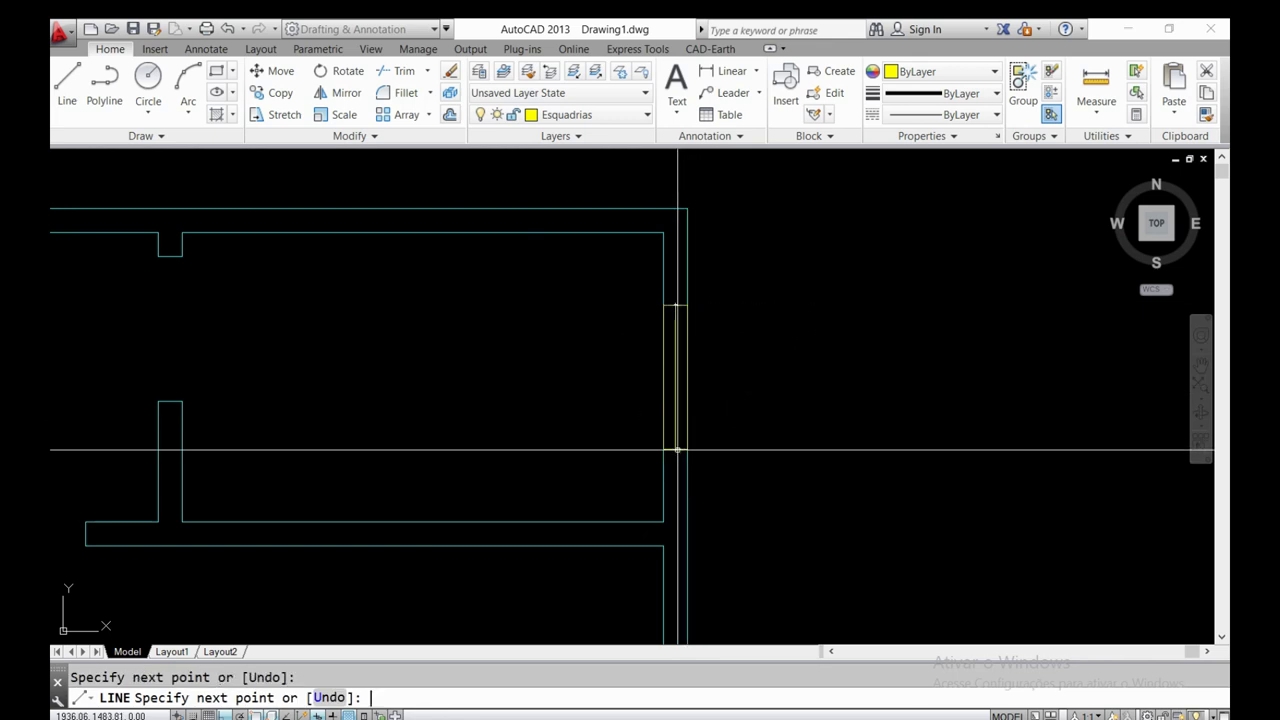
{"action": "key", "text": "Return"}
{"action": "scroll", "coordinate": [763, 318], "scroll_direction": "down", "scroll_amount": 5}
{"action": "key", "text": "Escape"}
{"action": "scroll", "coordinate": [565, 500], "scroll_direction": "up", "scroll_amount": 2}
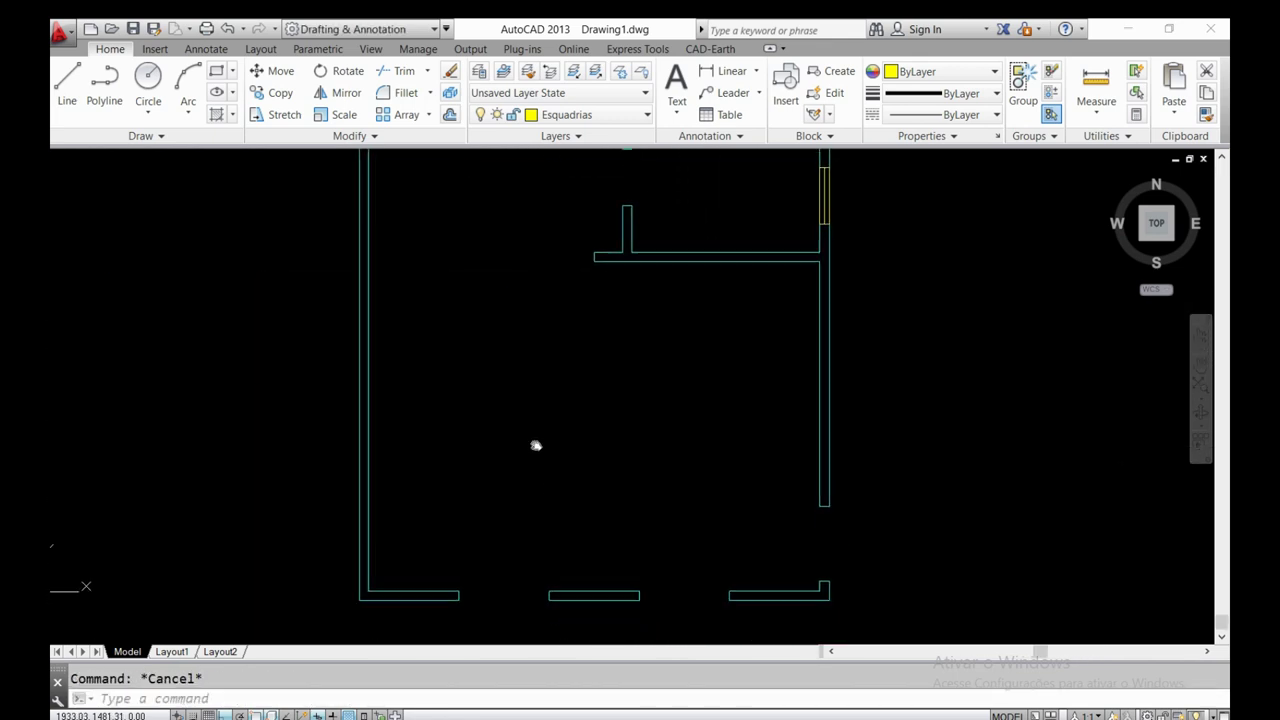
{"action": "middle_click_drag", "start_coordinate": [545, 622], "coordinate": [495, 498]}
{"action": "middle_click_drag", "start_coordinate": [444, 334], "coordinate": [457, 487]}
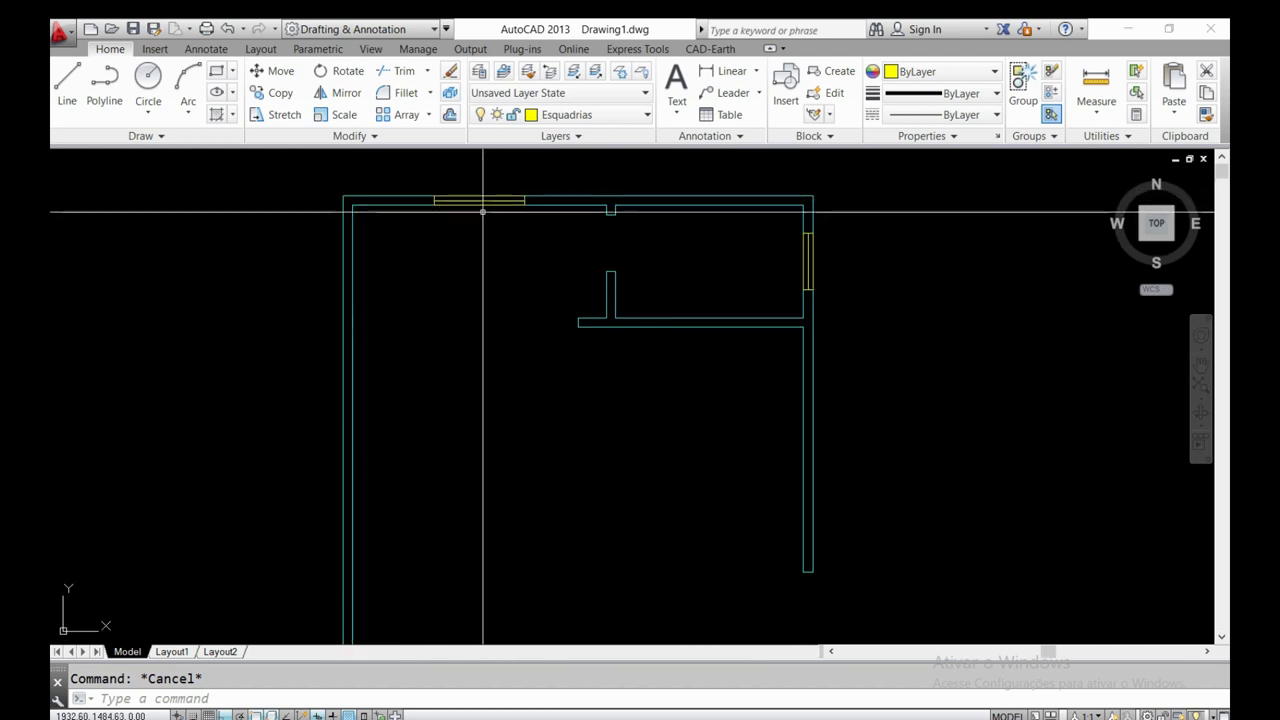
{"action": "scroll", "coordinate": [461, 185], "scroll_direction": "up", "scroll_amount": 4}
{"action": "scroll", "coordinate": [461, 185], "scroll_direction": "up", "scroll_amount": 2}
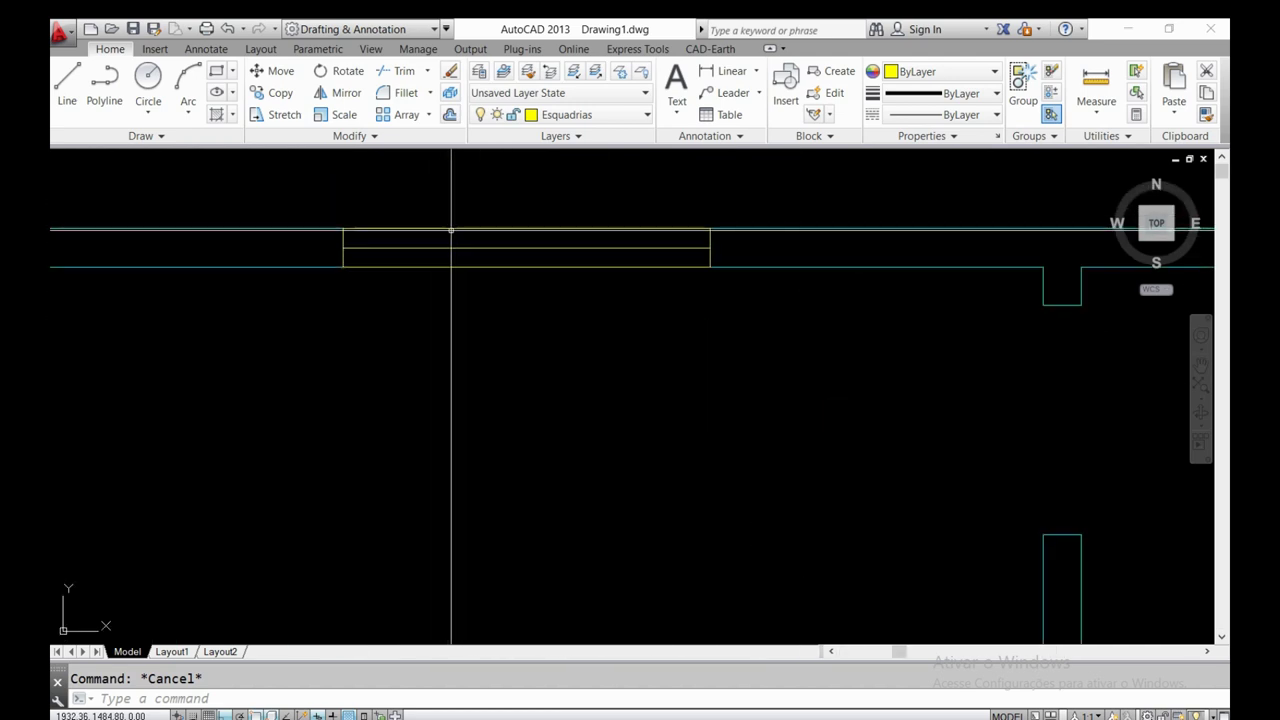
{"action": "scroll", "coordinate": [447, 245], "scroll_direction": "down", "scroll_amount": 8}
{"action": "scroll", "coordinate": [443, 241], "scroll_direction": "up", "scroll_amount": 4}
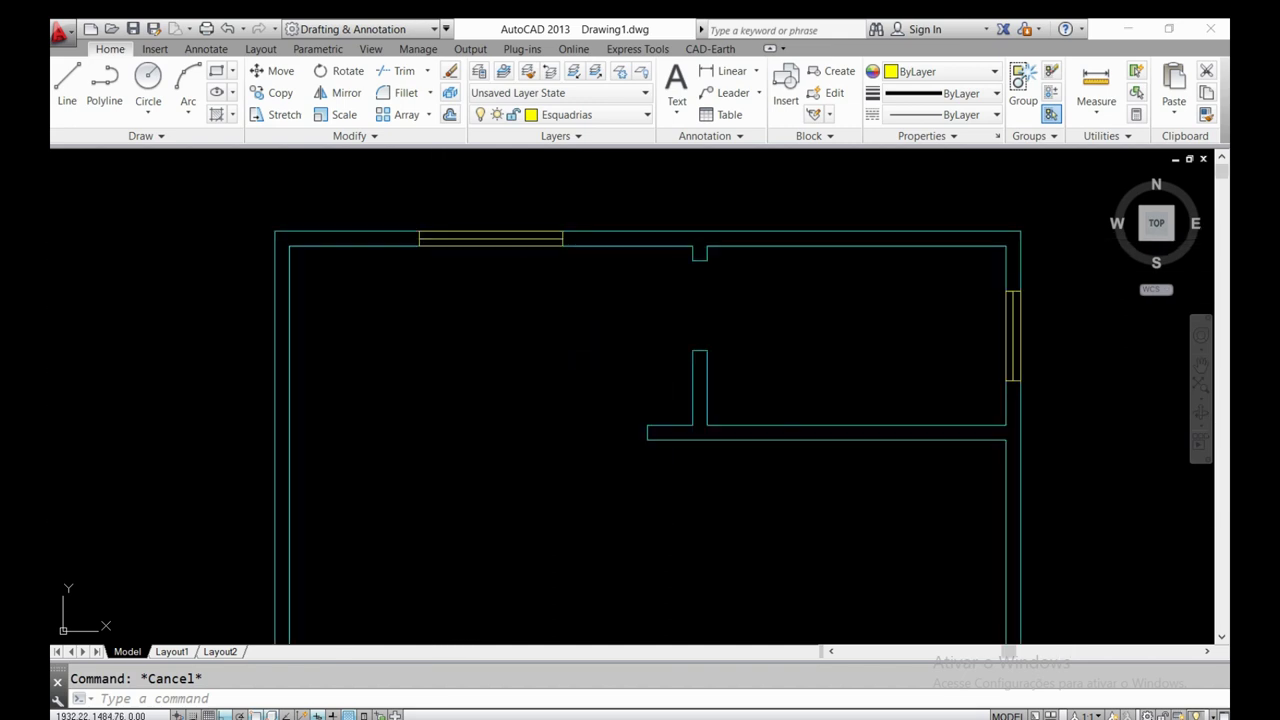
{"action": "scroll", "coordinate": [435, 213], "scroll_direction": "up", "scroll_amount": 2}
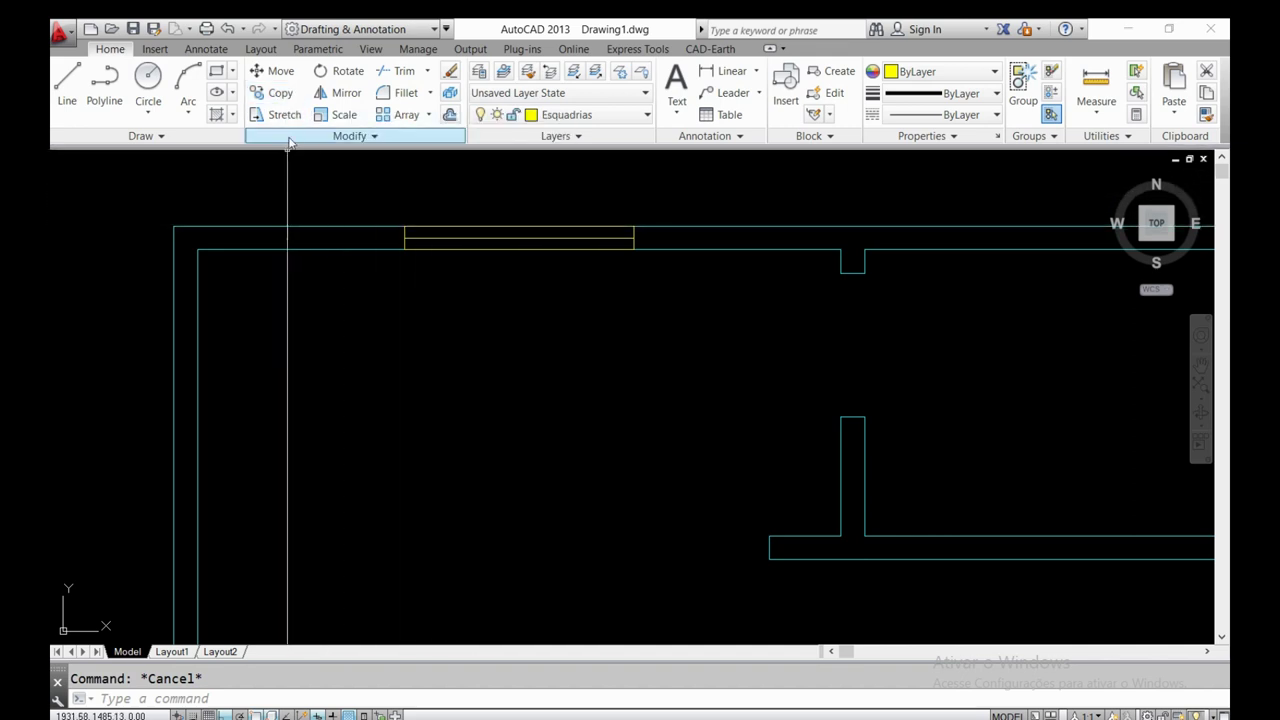
- Copy the top-wall window with CO, using its corner as the base point
{"action": "type", "text": "c"}
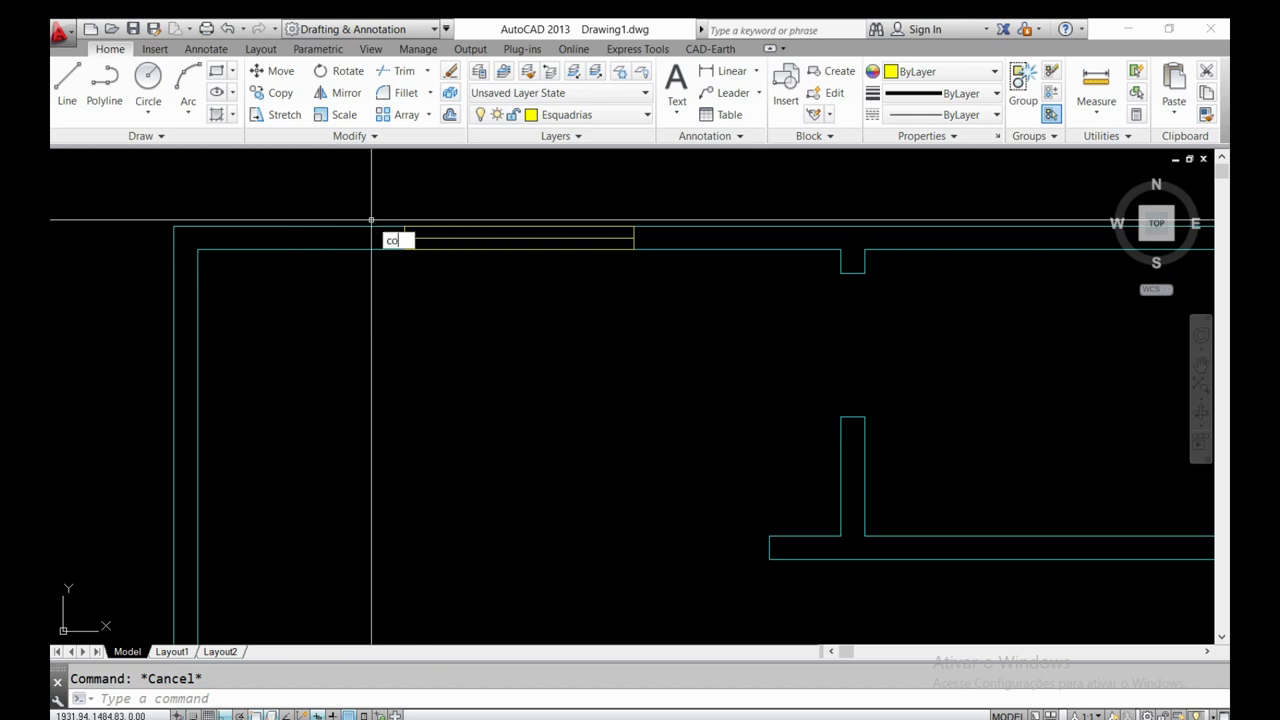
{"action": "type", "text": "o"}
{"action": "key", "text": "Return"}
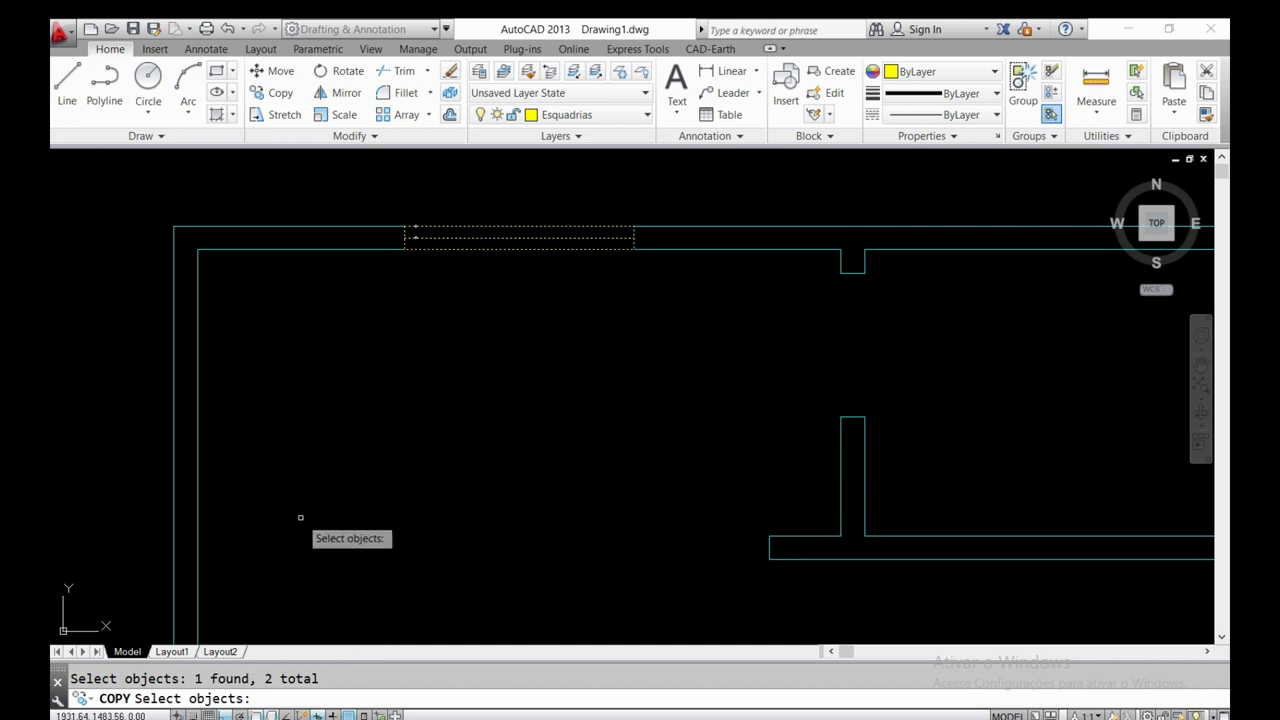
{"action": "key", "text": "Return"}
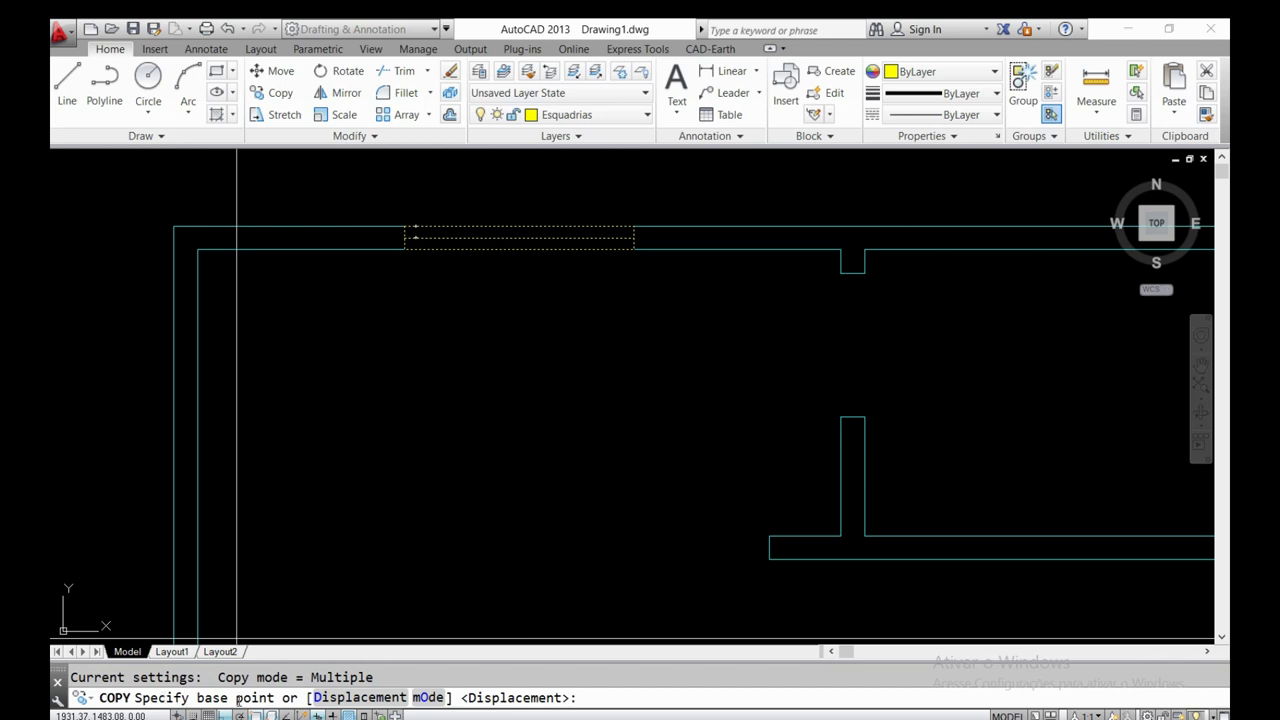
{"action": "scroll", "coordinate": [408, 232], "scroll_direction": "up", "scroll_amount": 6}
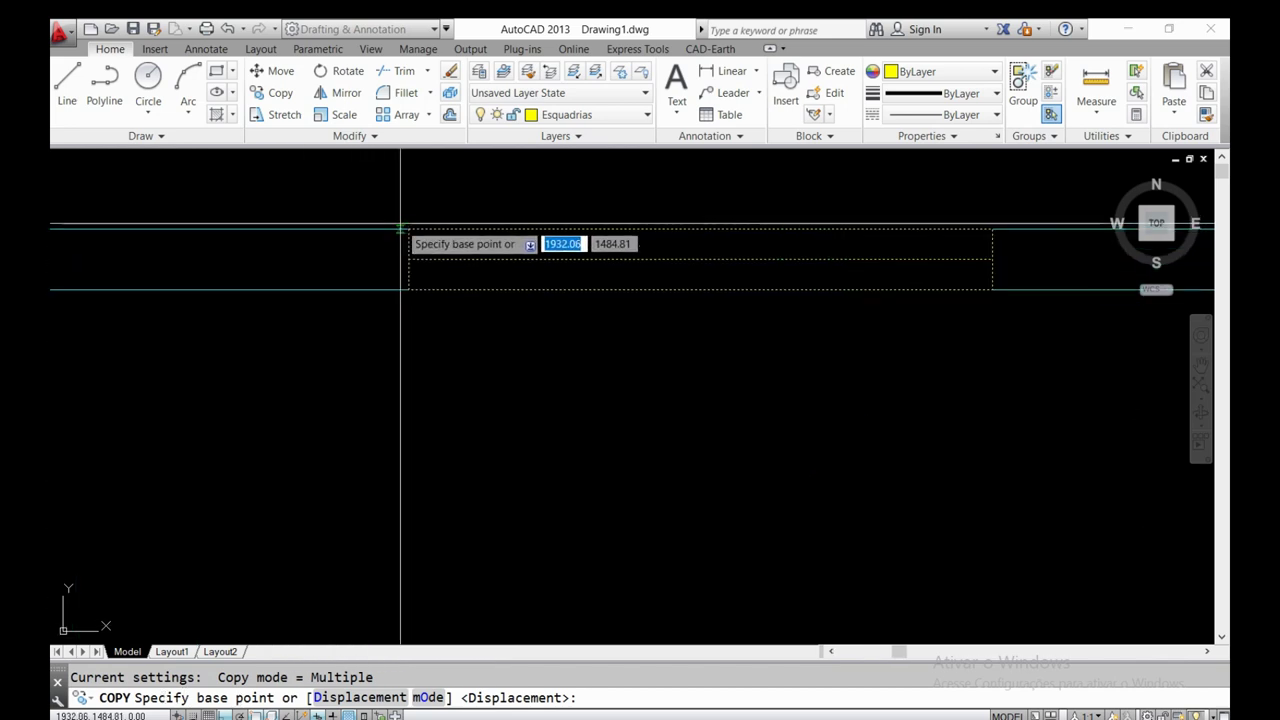
{"action": "scroll", "coordinate": [405, 232], "scroll_direction": "down", "scroll_amount": 1}
{"action": "scroll", "coordinate": [408, 232], "scroll_direction": "down", "scroll_amount": 1}
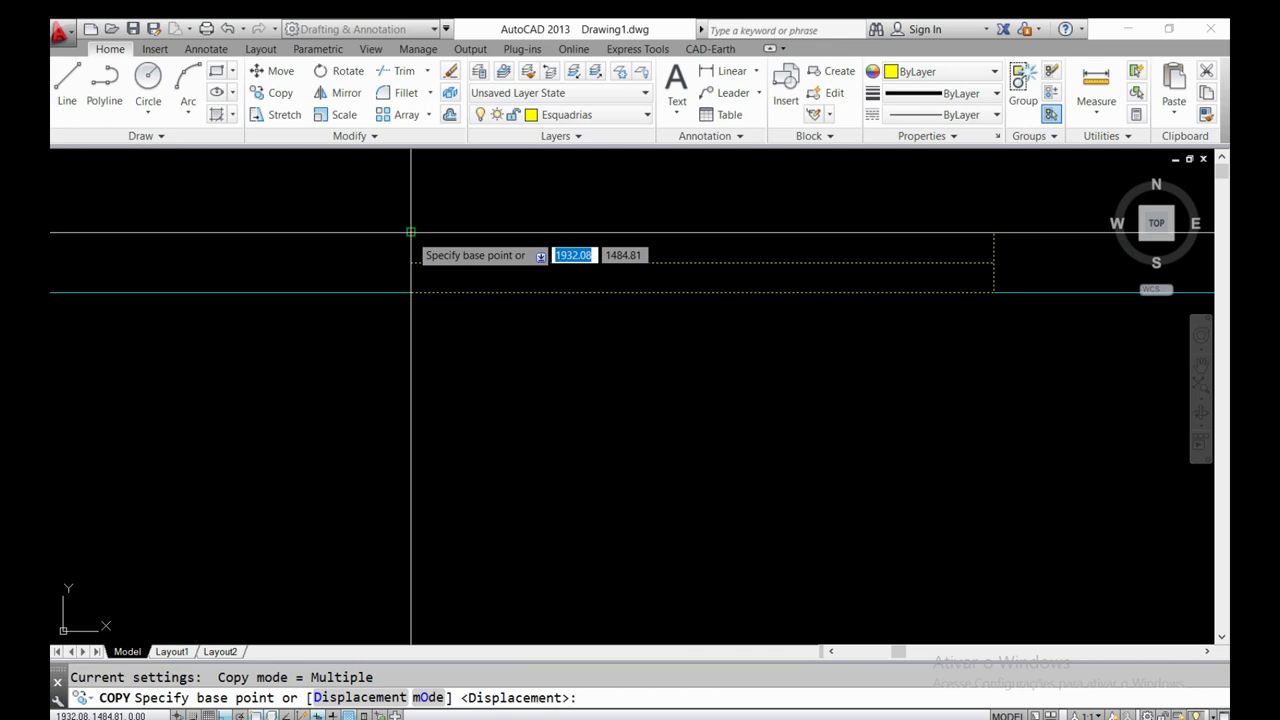
{"action": "scroll", "coordinate": [412, 233], "scroll_direction": "down", "scroll_amount": 5}
{"action": "scroll", "coordinate": [600, 514], "scroll_direction": "down", "scroll_amount": 3}
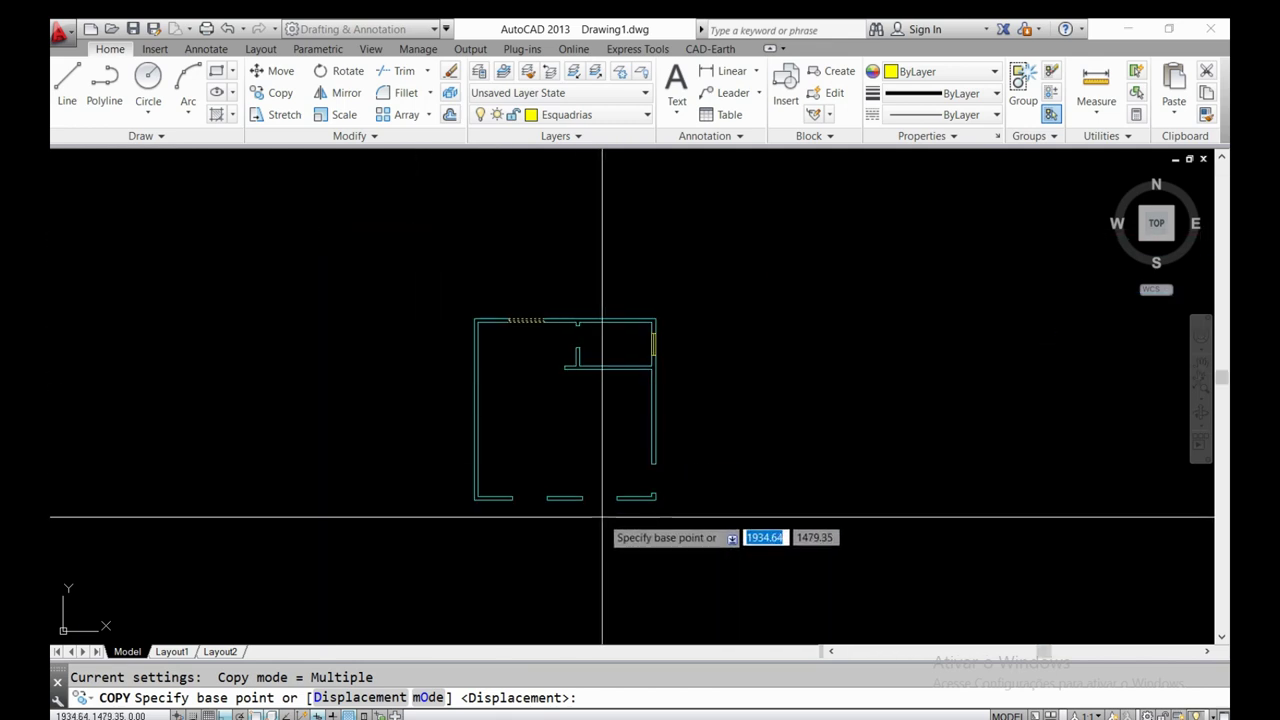
{"action": "scroll", "coordinate": [522, 498], "scroll_direction": "up", "scroll_amount": 6}
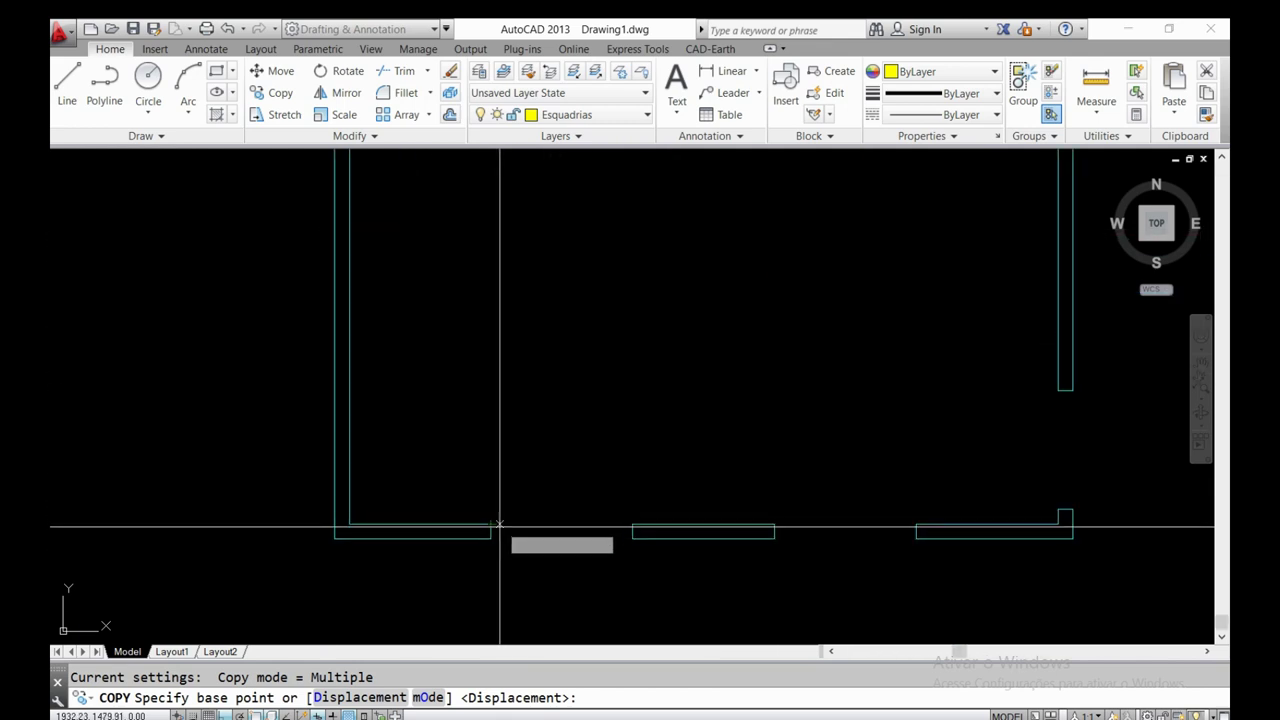
{"action": "scroll", "coordinate": [481, 253], "scroll_direction": "down", "scroll_amount": 3}
{"action": "scroll", "coordinate": [481, 253], "scroll_direction": "up", "scroll_amount": 7}
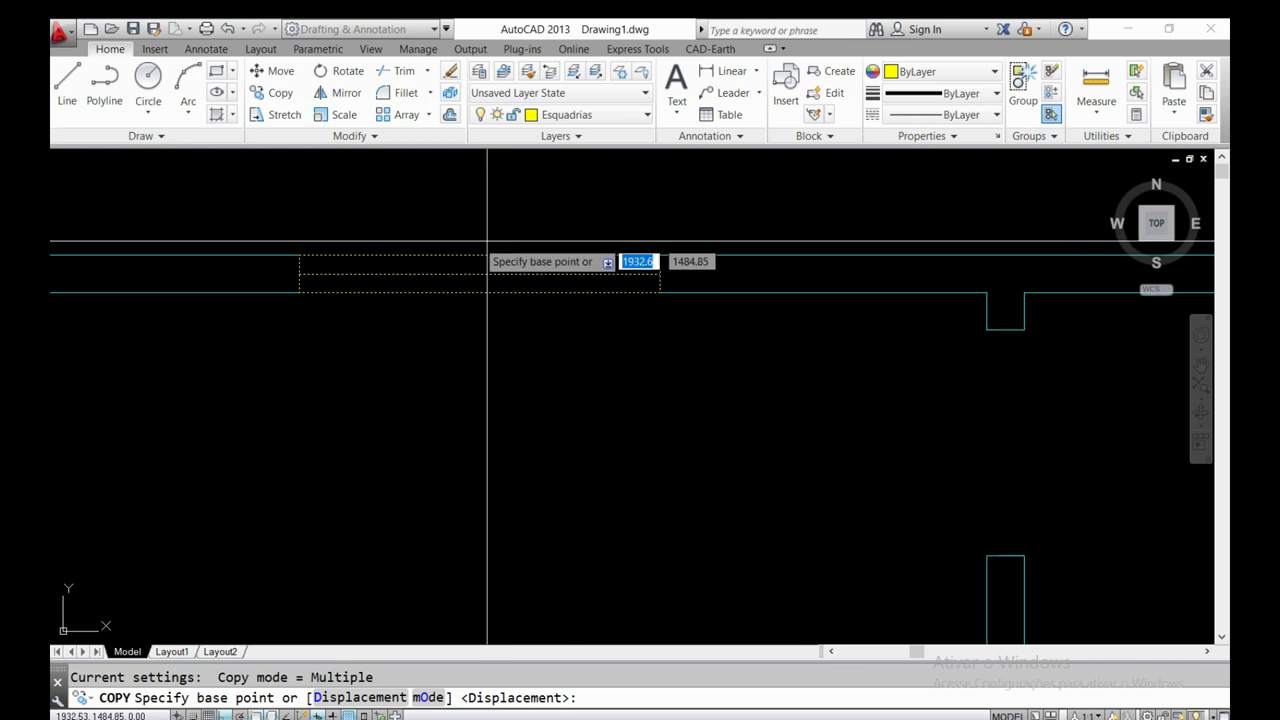
{"action": "left_click", "coordinate": [299, 256]}
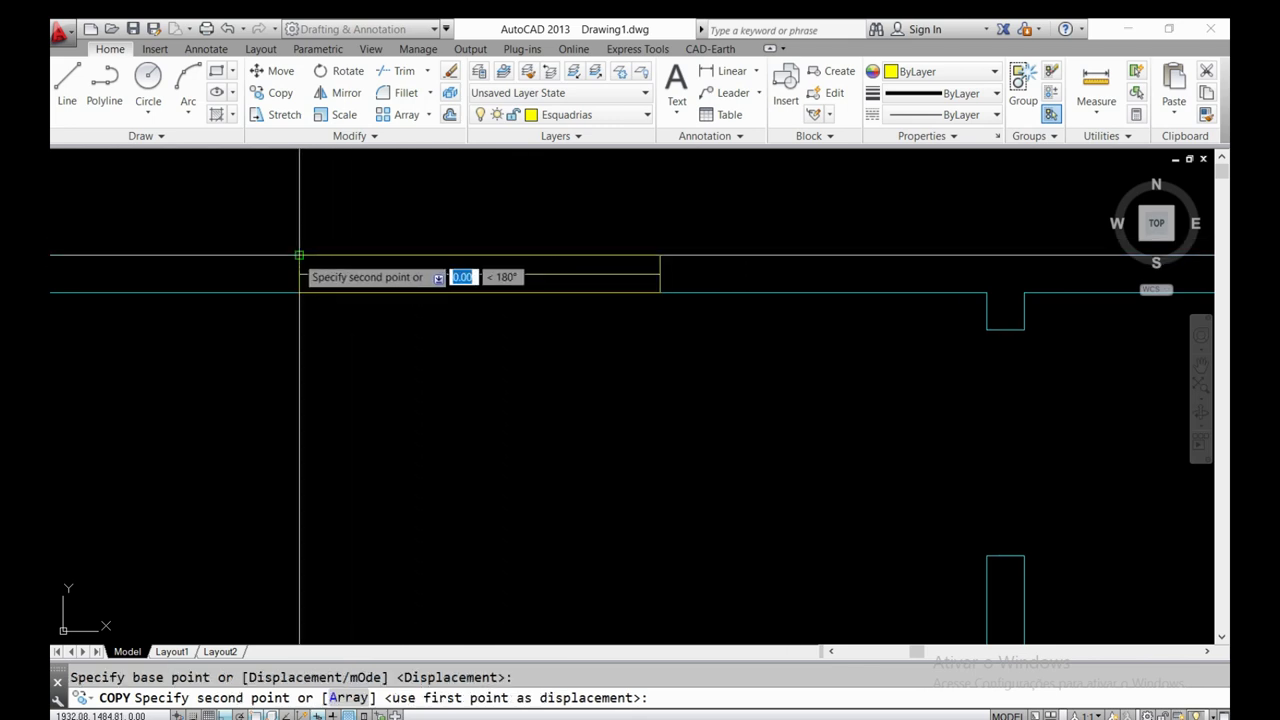
{"action": "scroll", "coordinate": [300, 390], "scroll_direction": "down", "scroll_amount": 3}
{"action": "scroll", "coordinate": [463, 266], "scroll_direction": "up", "scroll_amount": 3}
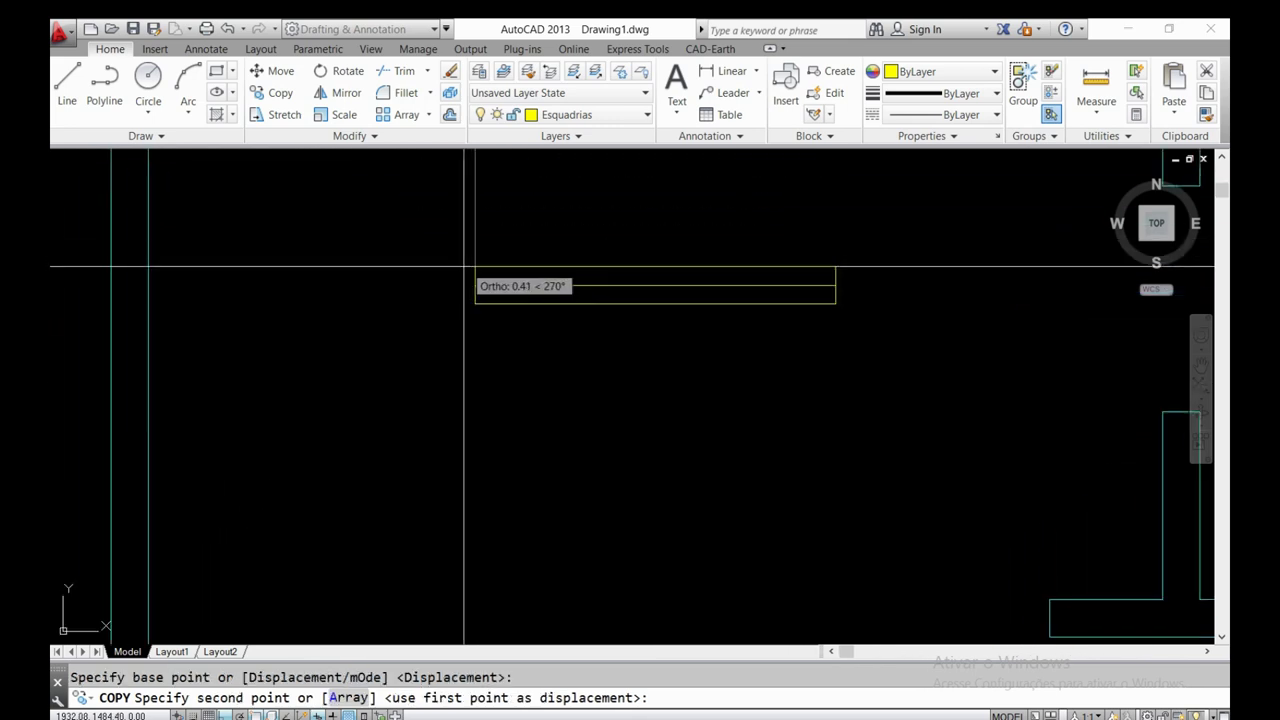
{"action": "scroll", "coordinate": [463, 266], "scroll_direction": "down", "scroll_amount": 2}
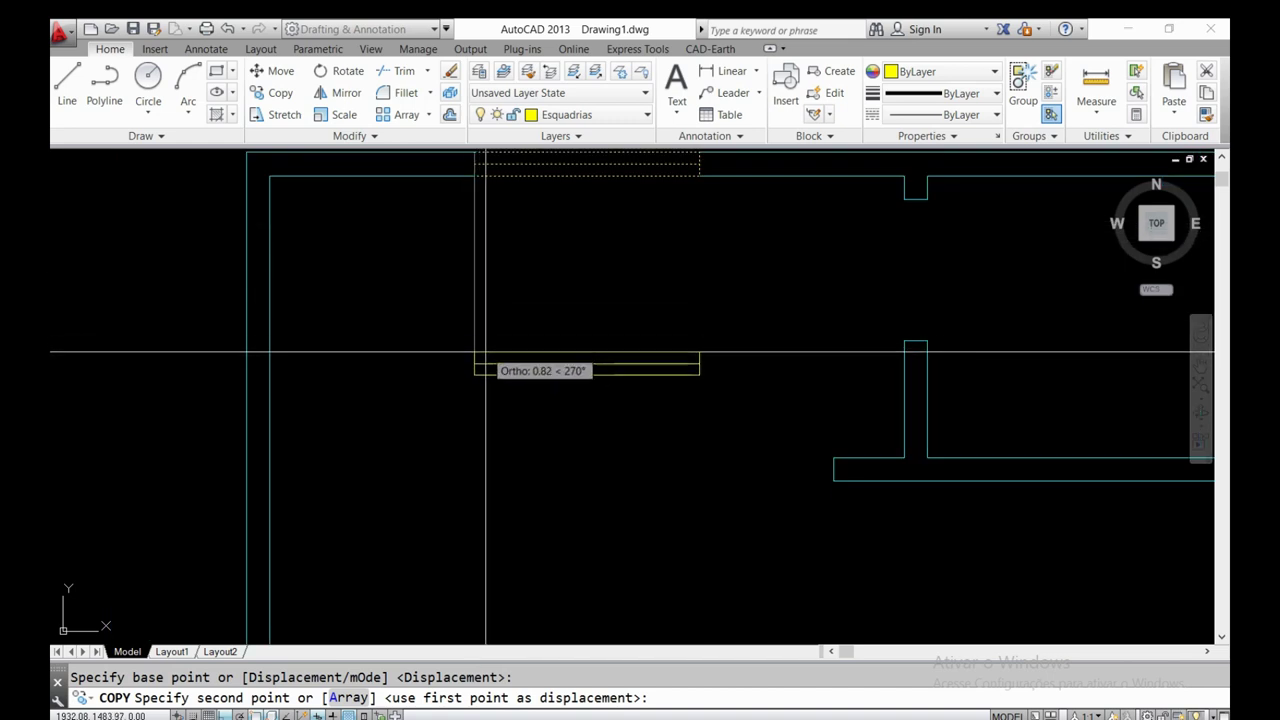
{"action": "scroll", "coordinate": [477, 354], "scroll_direction": "down", "scroll_amount": 3}
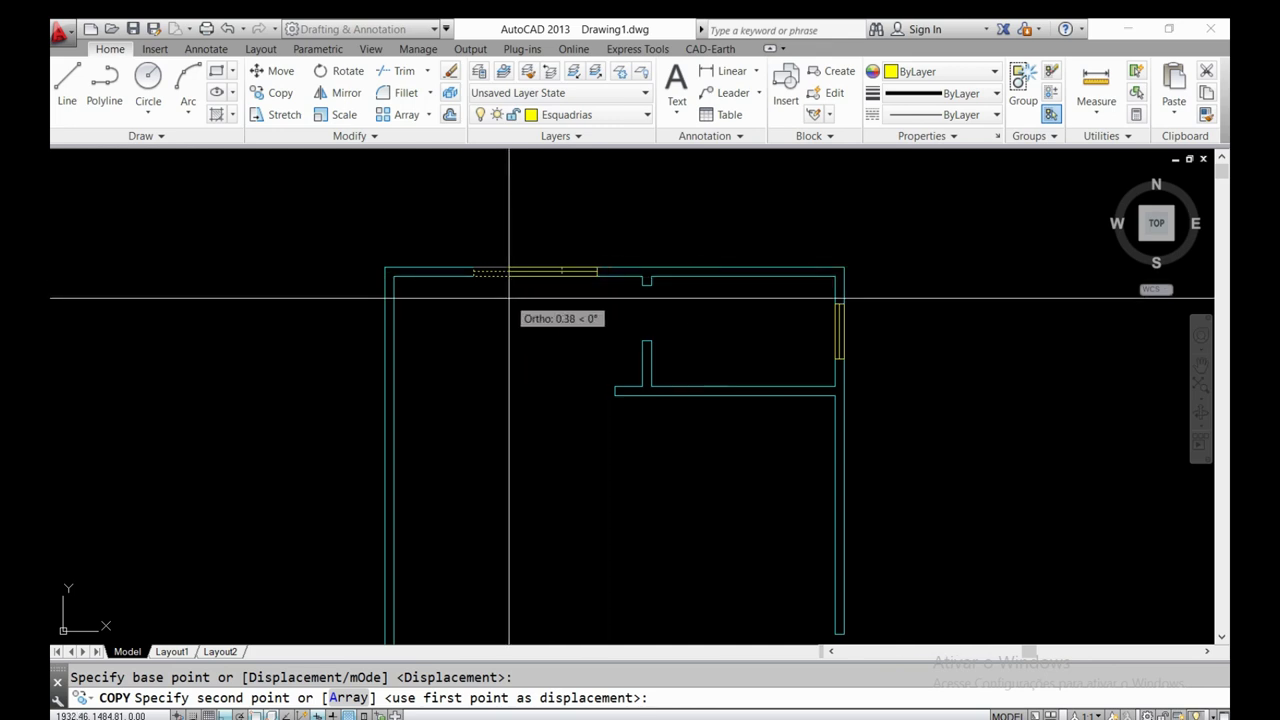
{"action": "middle_click_drag", "start_coordinate": [477, 414], "coordinate": [448, 314]}
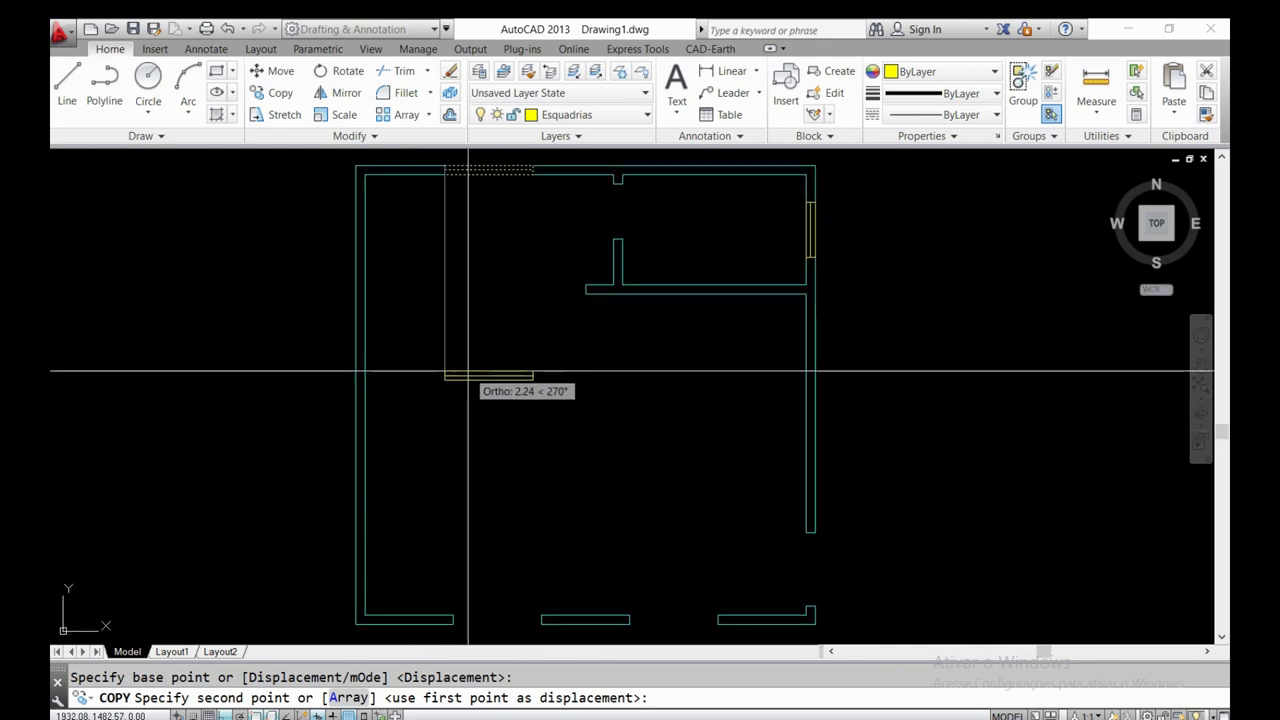
- Place two window copies in the bottom wall's left and right openings
{"action": "key", "text": "F8"}
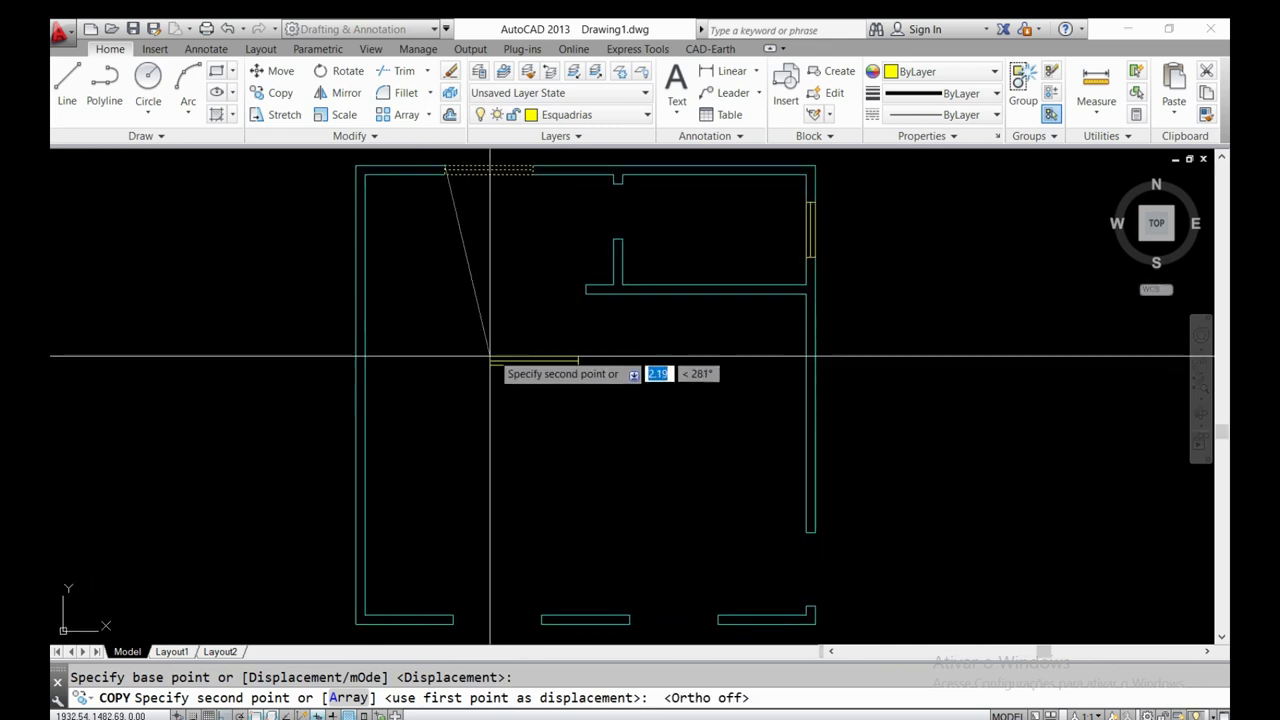
{"action": "mouse_move", "coordinate": [447, 406]}
{"action": "middle_mouse_down"}
{"action": "mouse_move", "coordinate": [435, 393]}
{"action": "mouse_move", "coordinate": [437, 296]}
{"action": "middle_mouse_up"}
{"action": "scroll", "coordinate": [452, 437], "scroll_direction": "up", "scroll_amount": 2}
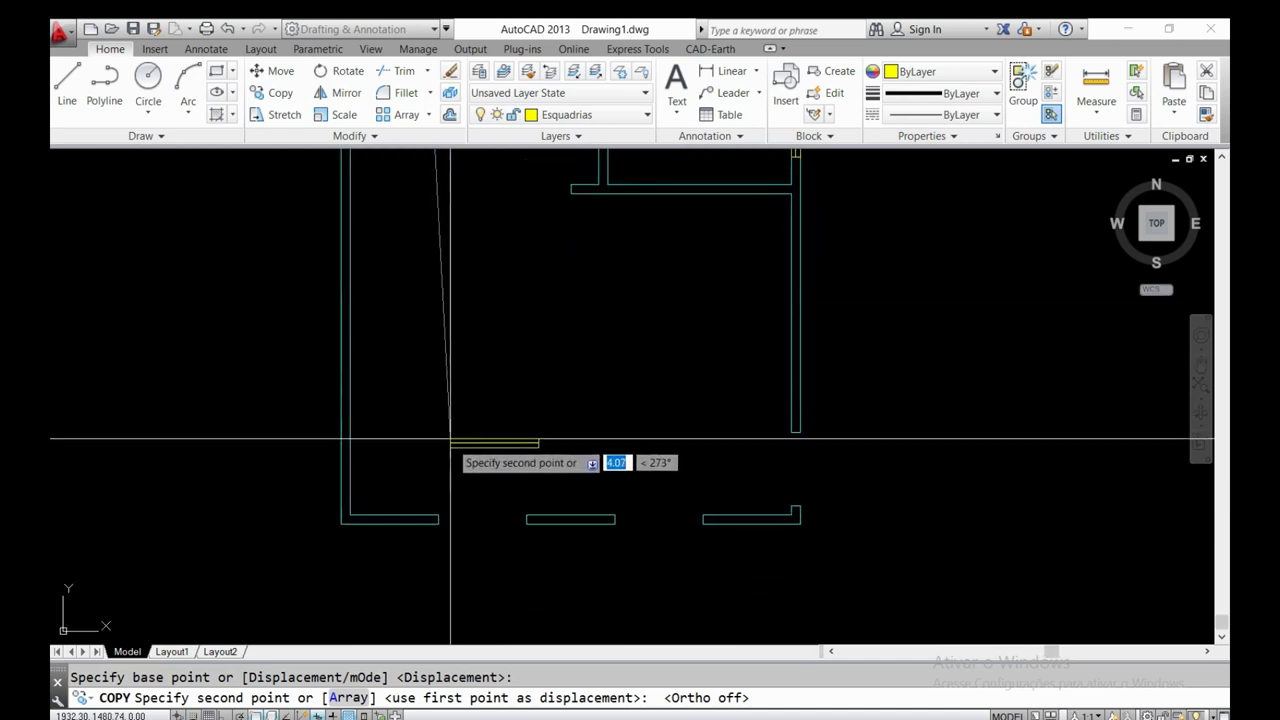
{"action": "scroll", "coordinate": [460, 525], "scroll_direction": "up", "scroll_amount": 2}
{"action": "scroll", "coordinate": [404, 505], "scroll_direction": "up", "scroll_amount": 2}
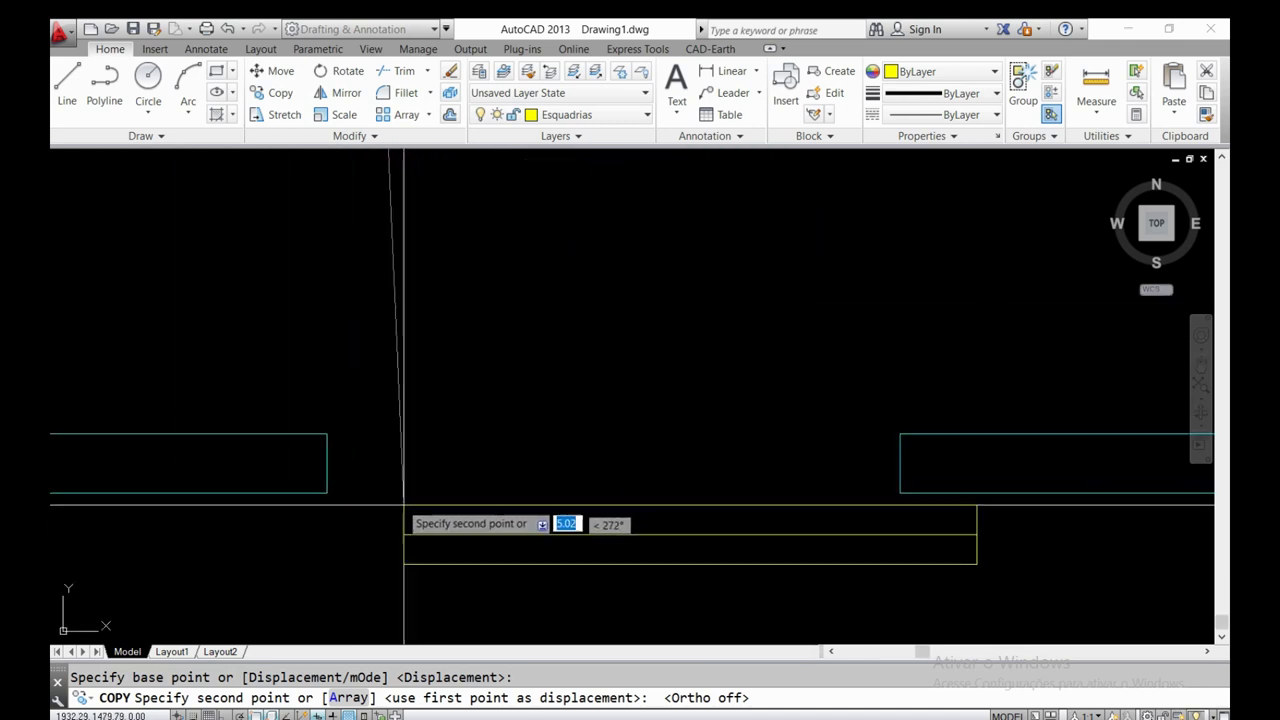
{"action": "left_click", "coordinate": [325, 433]}
{"action": "scroll", "coordinate": [325, 433], "scroll_direction": "down", "scroll_amount": 3}
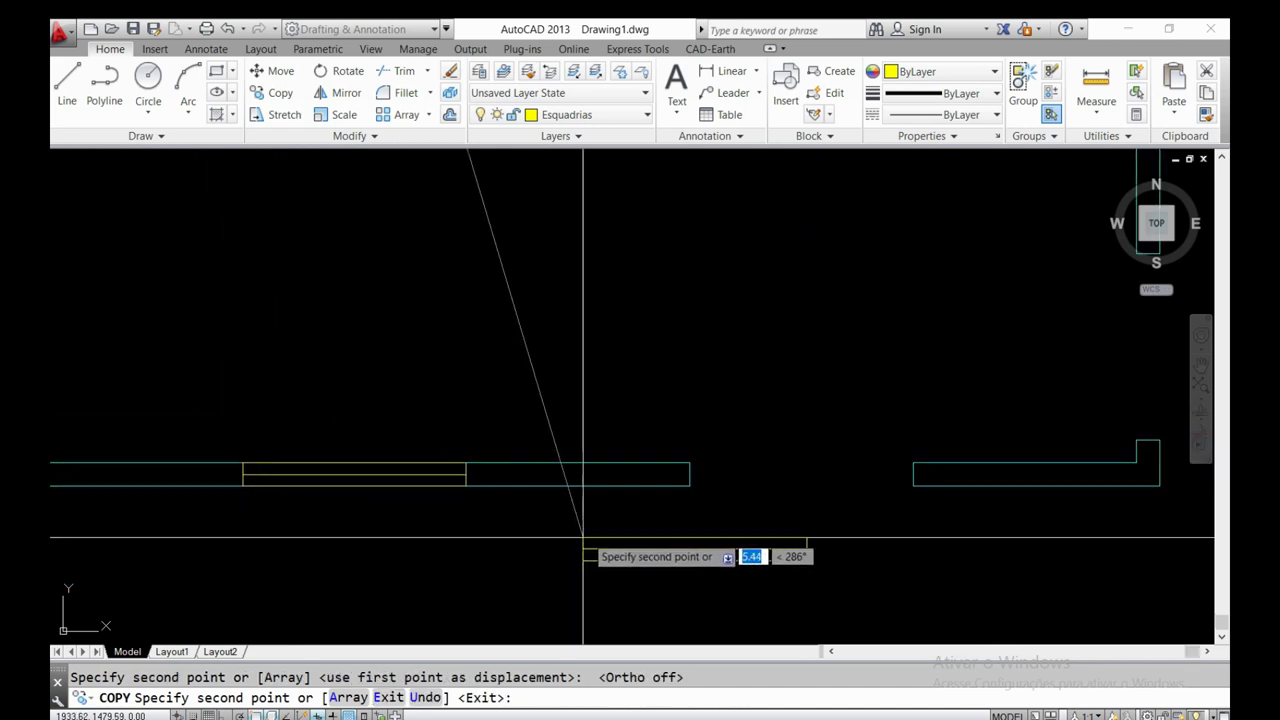
{"action": "scroll", "coordinate": [483, 520], "scroll_direction": "up", "scroll_amount": 1}
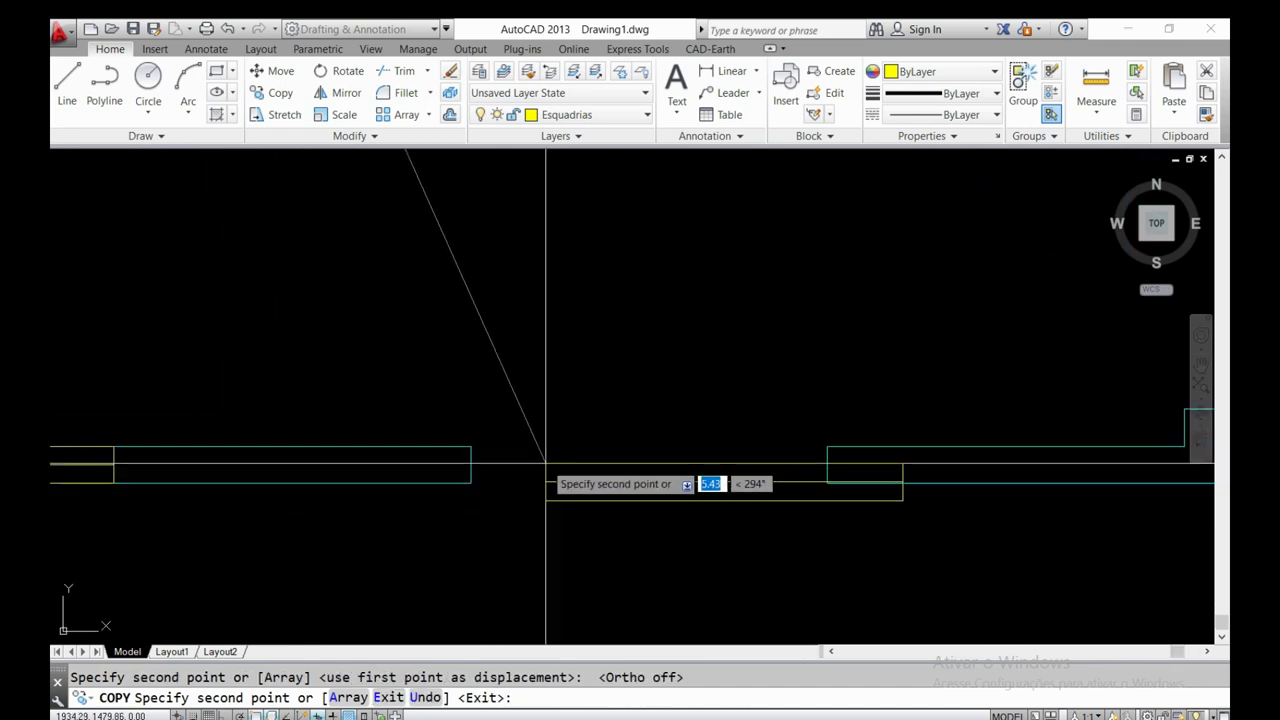
{"action": "left_click", "coordinate": [471, 443]}
{"action": "key", "text": "Return"}
{"action": "scroll", "coordinate": [572, 507], "scroll_direction": "down", "scroll_amount": 2}
{"action": "scroll", "coordinate": [537, 403], "scroll_direction": "down", "scroll_amount": 4}
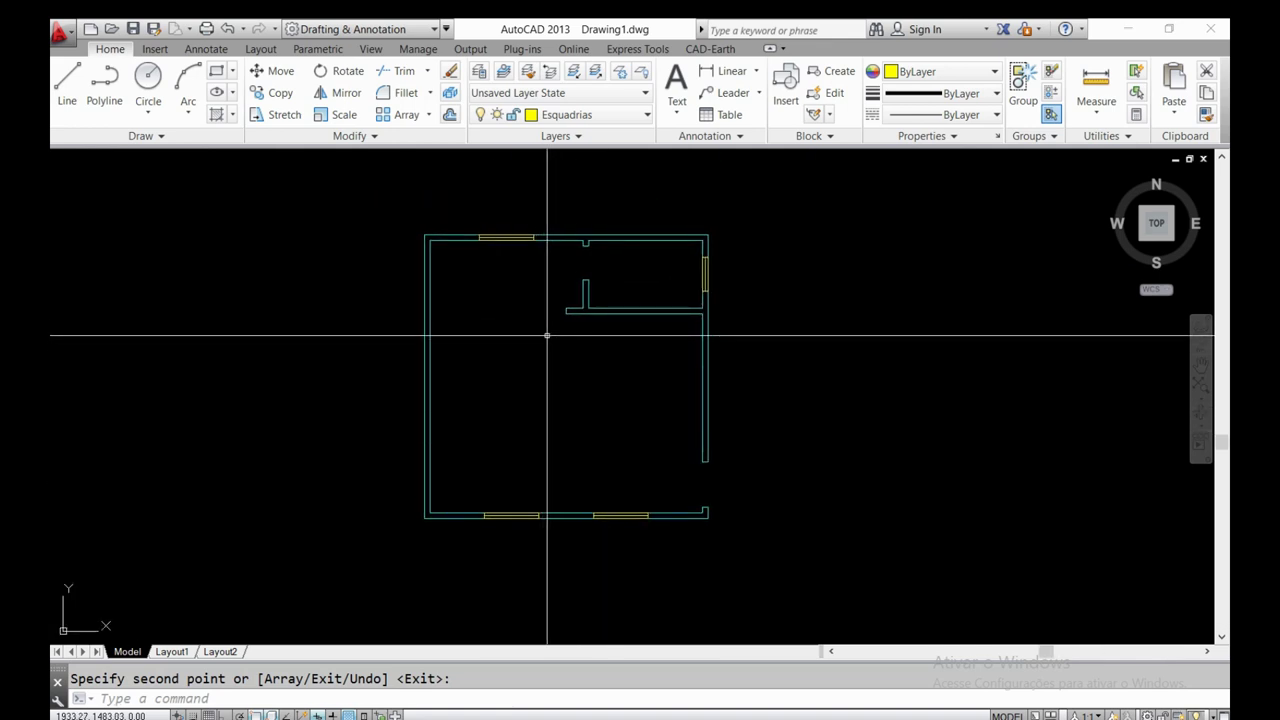
- Zoom to the whole plan, then pan to the top wall's left end
{"action": "middle_click", "coordinate": [547, 331]}
{"action": "middle_click", "coordinate": [547, 331]}
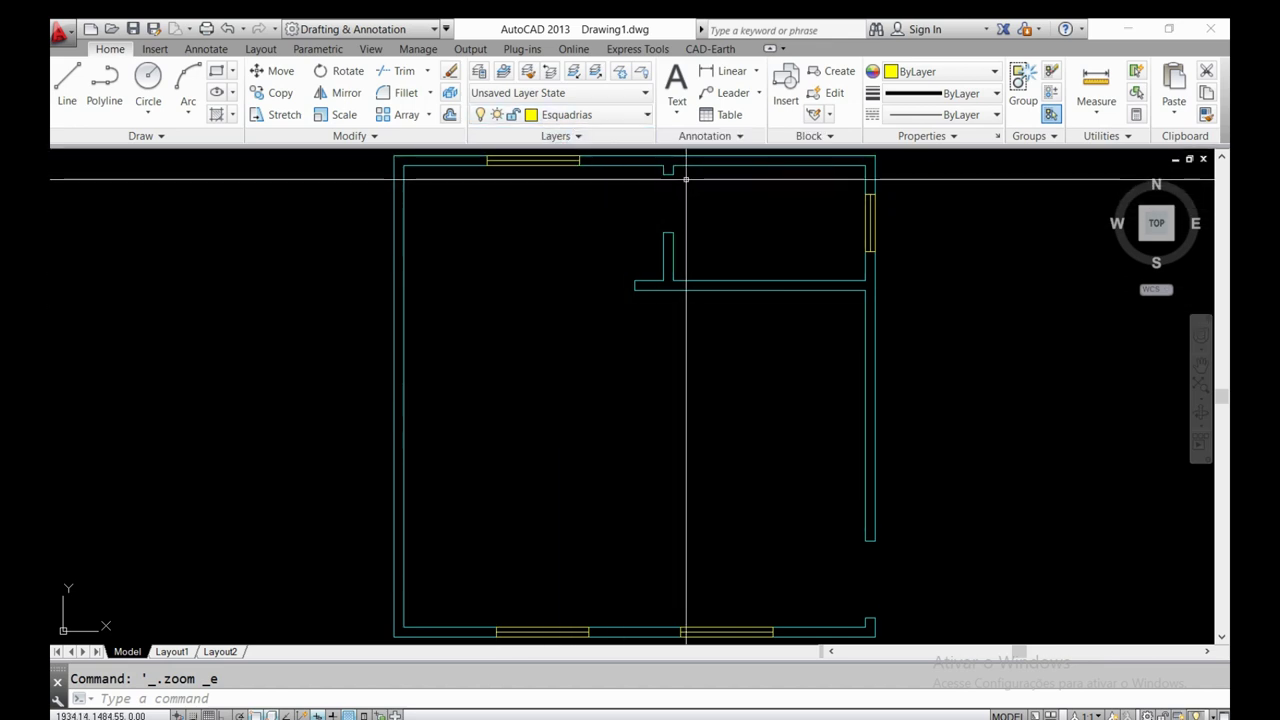
{"action": "scroll", "coordinate": [680, 215], "scroll_direction": "up", "scroll_amount": 4}
{"action": "middle_click_drag", "start_coordinate": [608, 217], "coordinate": [466, 350]}
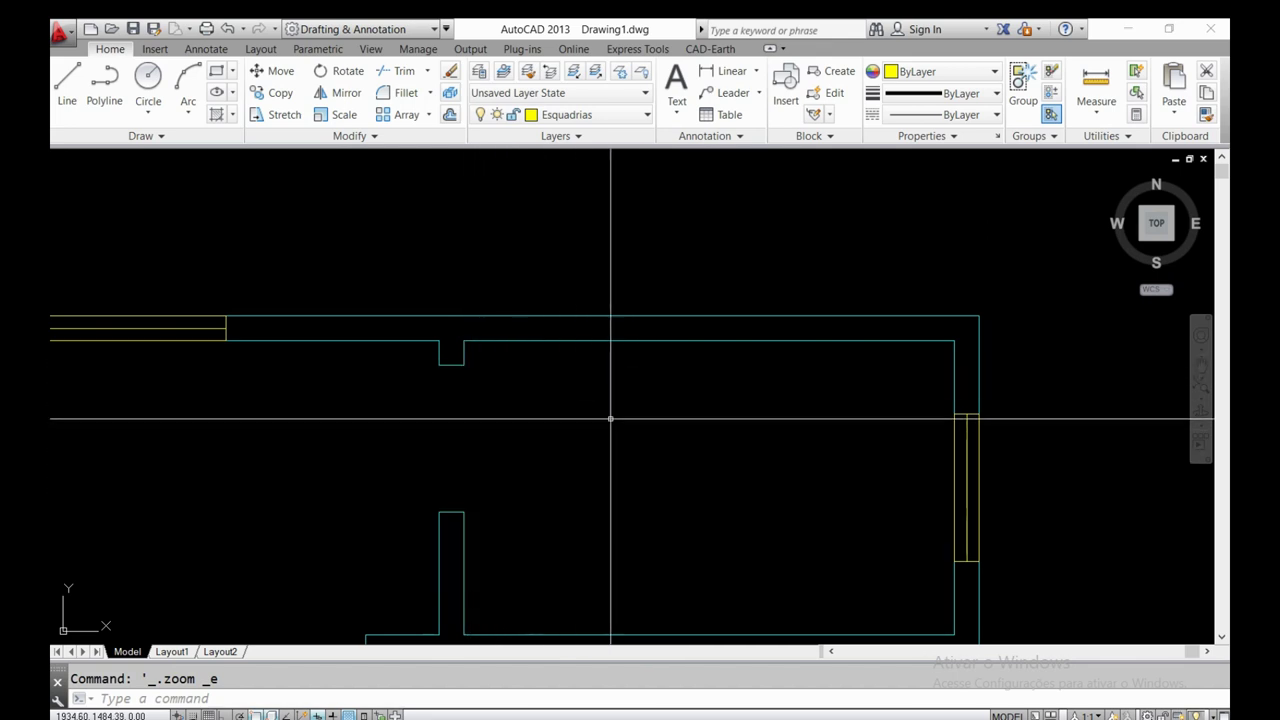
{"action": "middle_click_drag", "start_coordinate": [609, 420], "coordinate": [882, 355]}
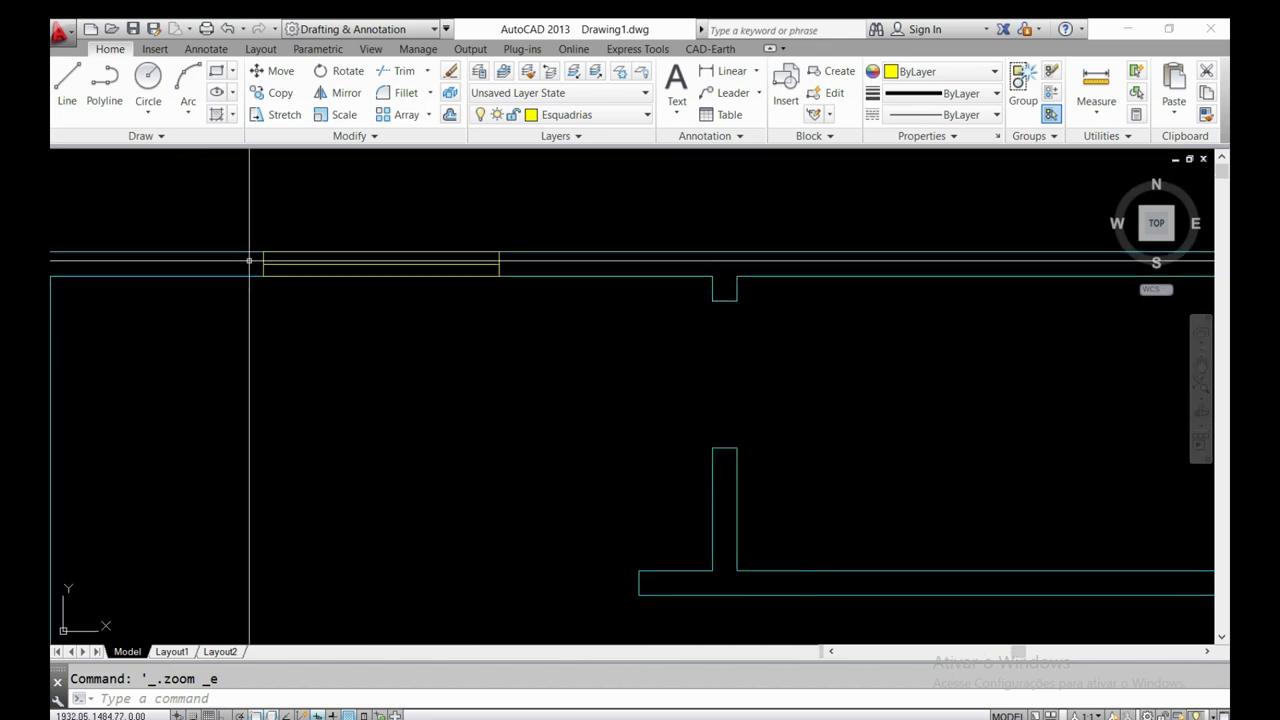
- Draw a 0.6 door line from the corner of the top-wall opening
{"action": "left_click", "coordinate": [67, 108]}
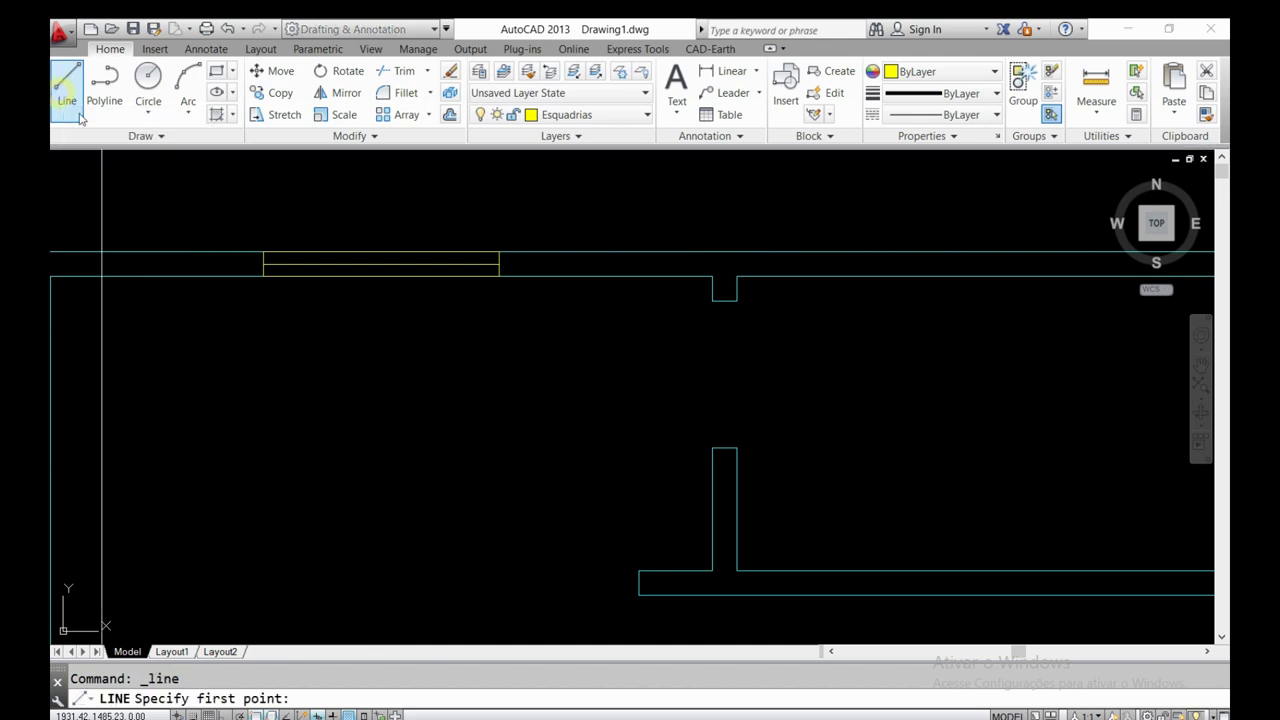
{"action": "scroll", "coordinate": [566, 337], "scroll_direction": "up", "scroll_amount": 2}
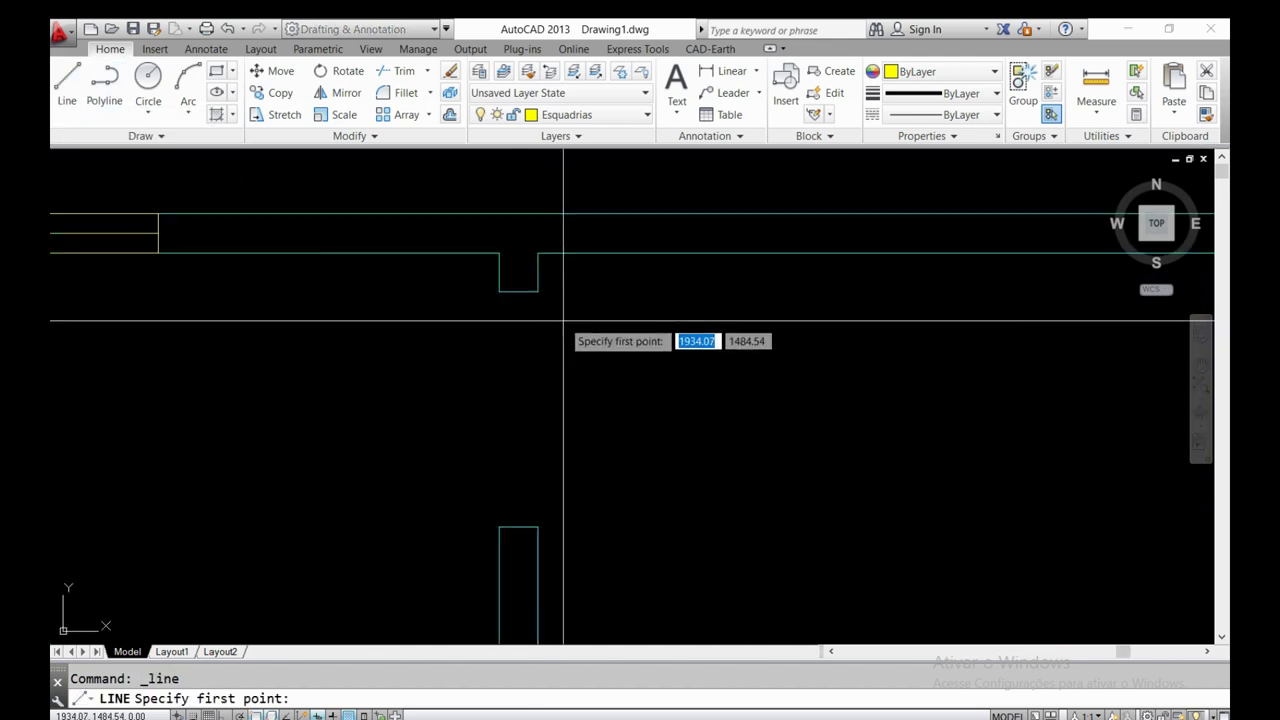
{"action": "scroll", "coordinate": [527, 295], "scroll_direction": "up", "scroll_amount": 2}
{"action": "scroll", "coordinate": [522, 276], "scroll_direction": "down", "scroll_amount": 2}
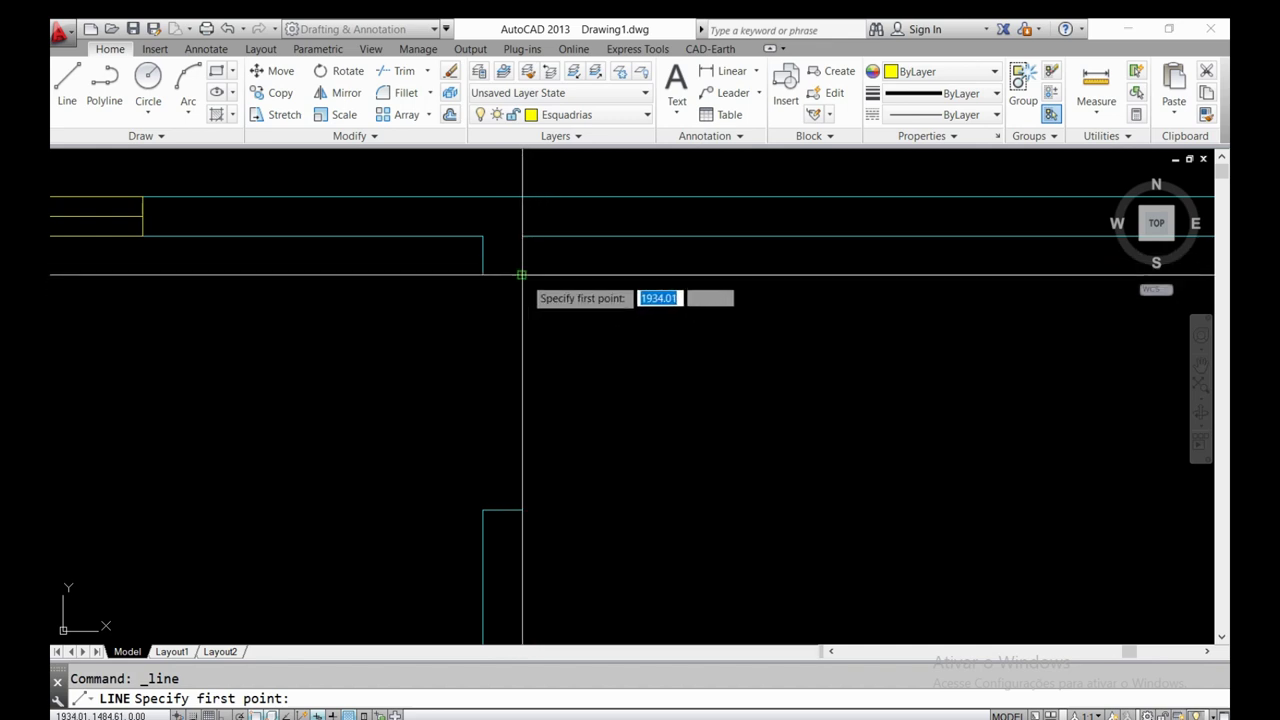
{"action": "left_click", "coordinate": [522, 274]}
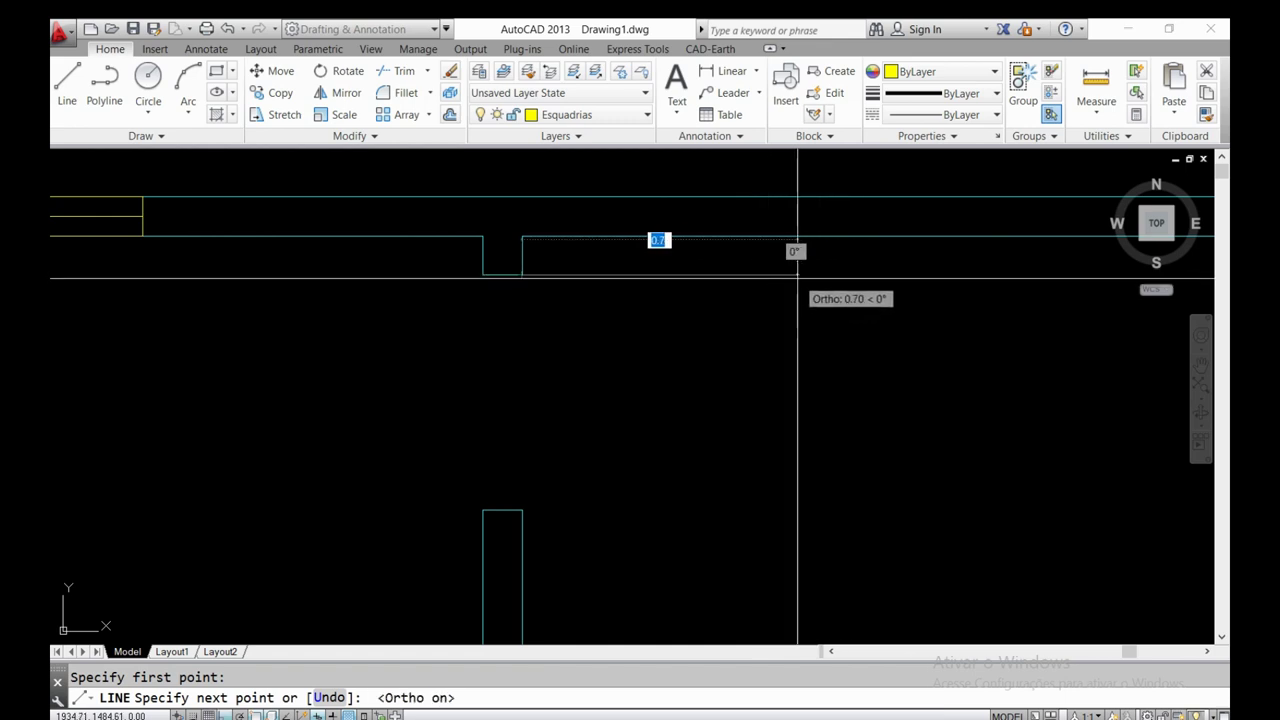
{"action": "type", "text": "0.6"}
{"action": "key", "text": "Return"}
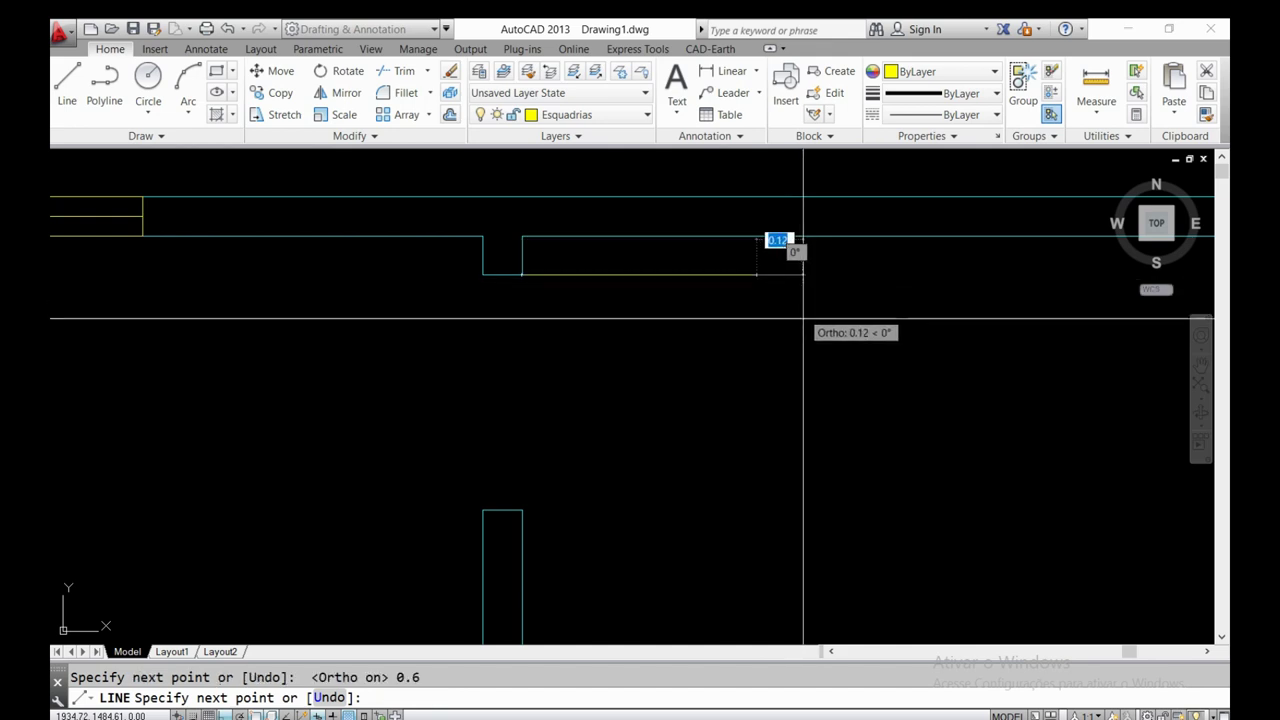
{"action": "key", "text": "Return"}
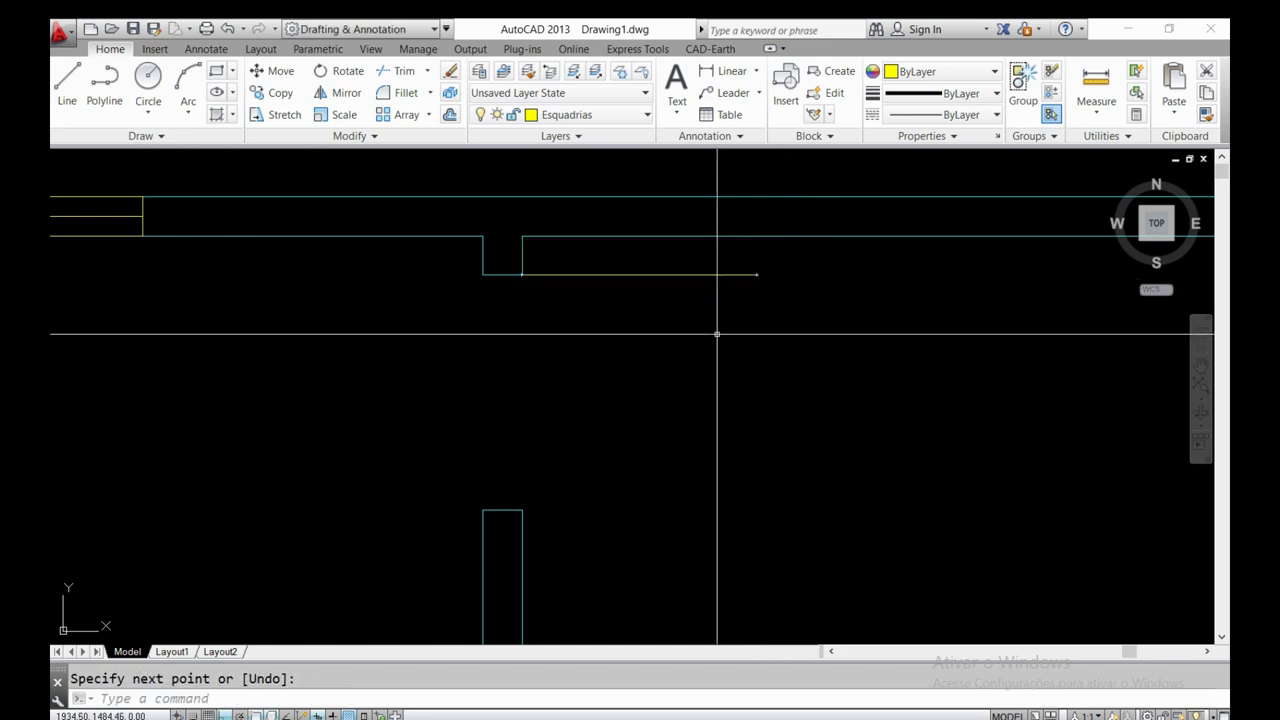
{"action": "scroll", "coordinate": [606, 211], "scroll_direction": "down", "scroll_amount": 3}
{"action": "scroll", "coordinate": [652, 281], "scroll_direction": "down", "scroll_amount": 2}
{"action": "scroll", "coordinate": [723, 466], "scroll_direction": "up", "scroll_amount": 3}
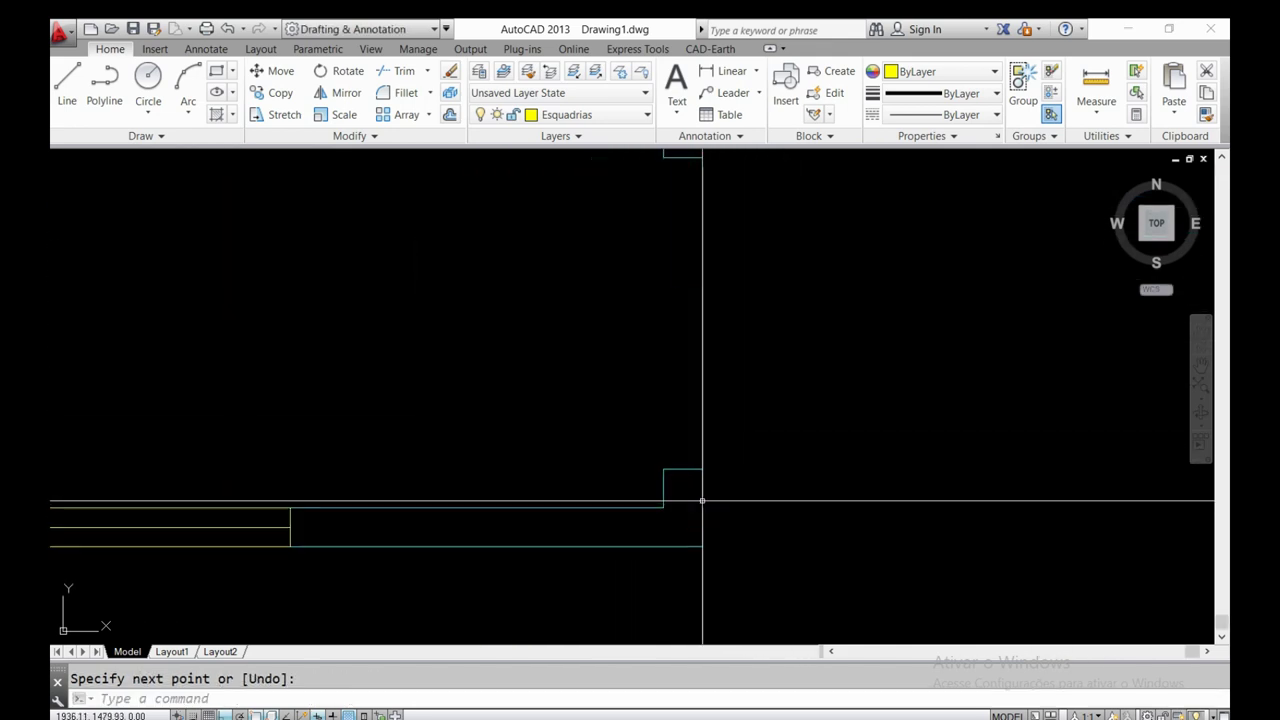
{"action": "scroll", "coordinate": [700, 500], "scroll_direction": "up", "scroll_amount": 2}
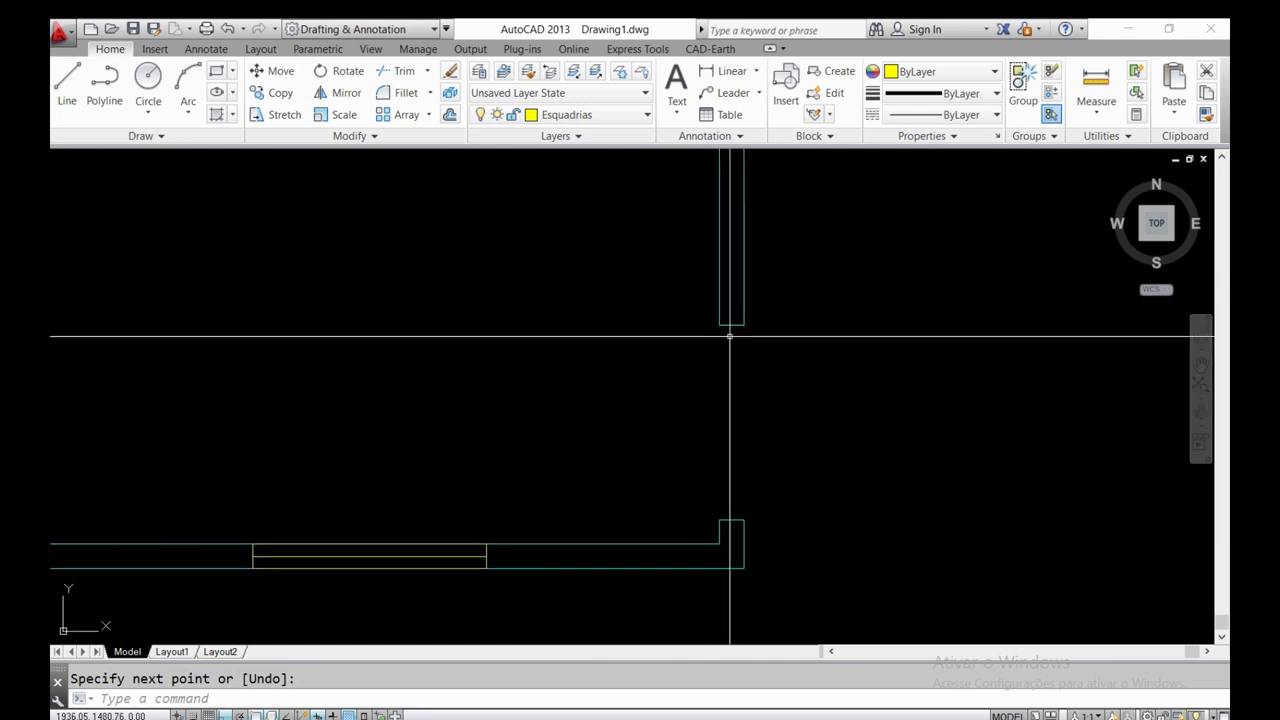
- Draw the door line at the bottom-right wall corner and a short line along the top wall
{"action": "left_click", "coordinate": [66, 88]}
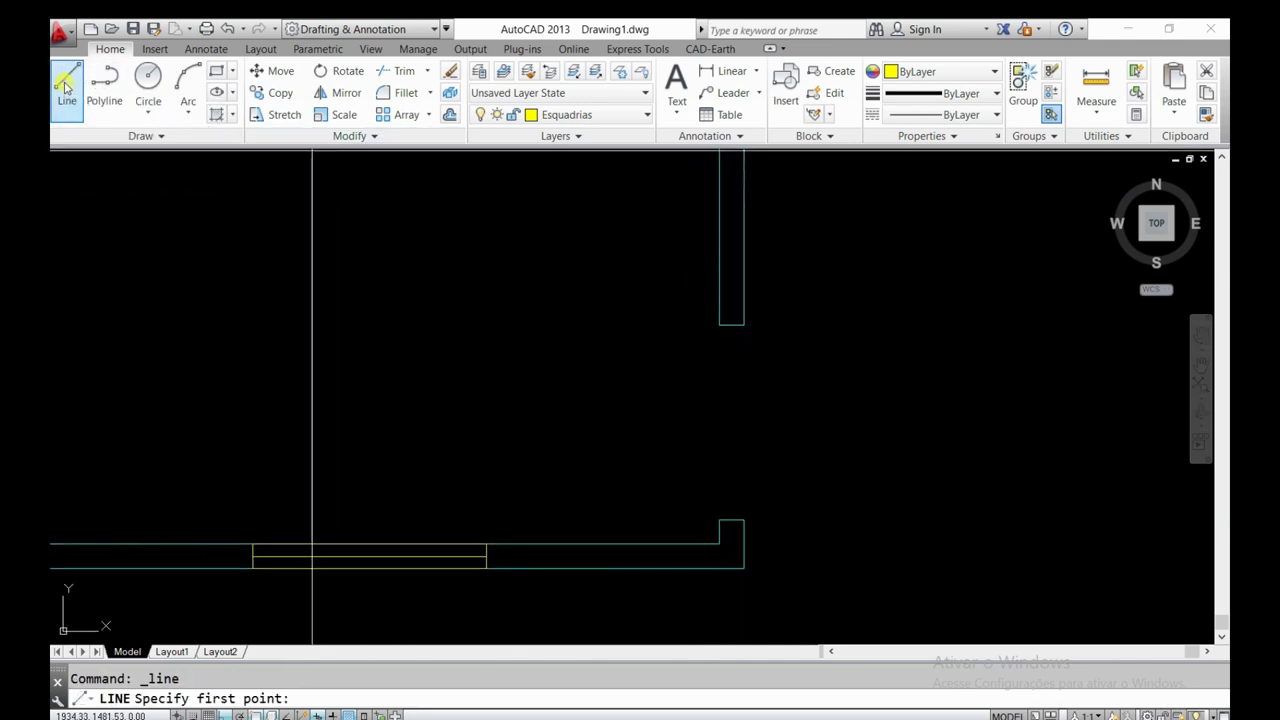
{"action": "left_click", "coordinate": [719, 520]}
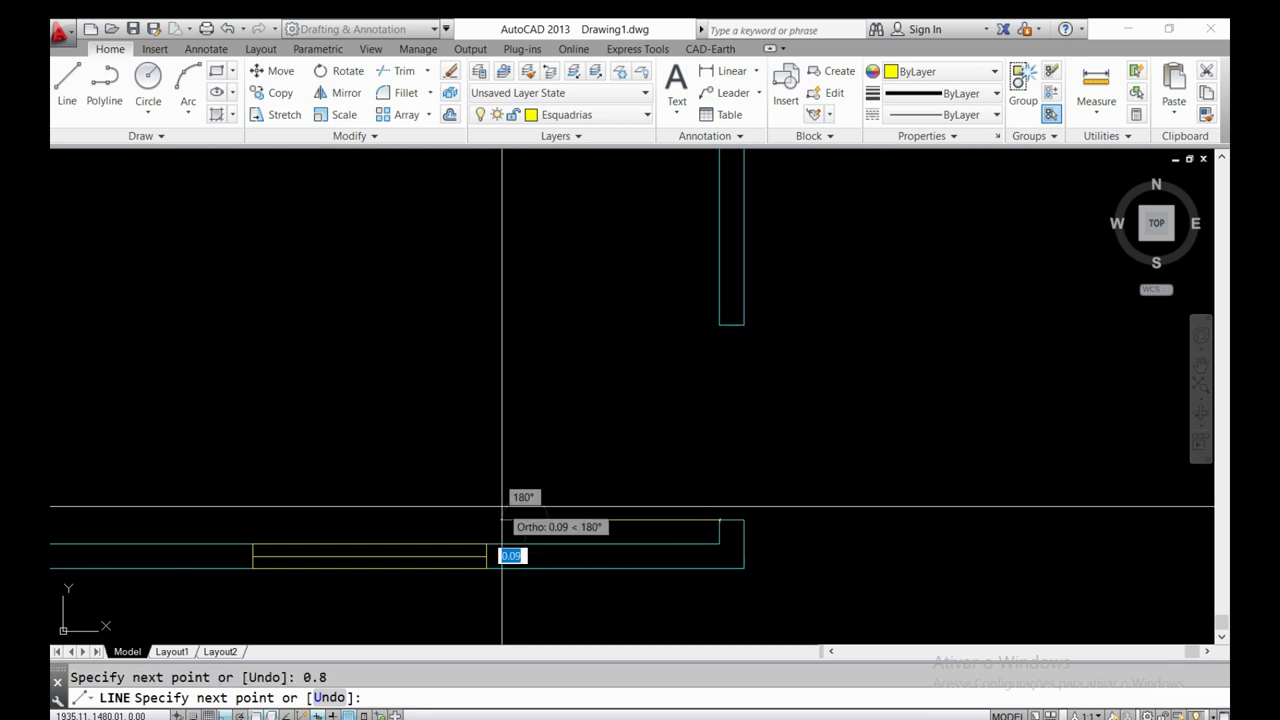
{"action": "key", "text": "Return"}
{"action": "scroll", "coordinate": [686, 508], "scroll_direction": "down", "scroll_amount": 2}
{"action": "scroll", "coordinate": [729, 495], "scroll_direction": "down", "scroll_amount": 2}
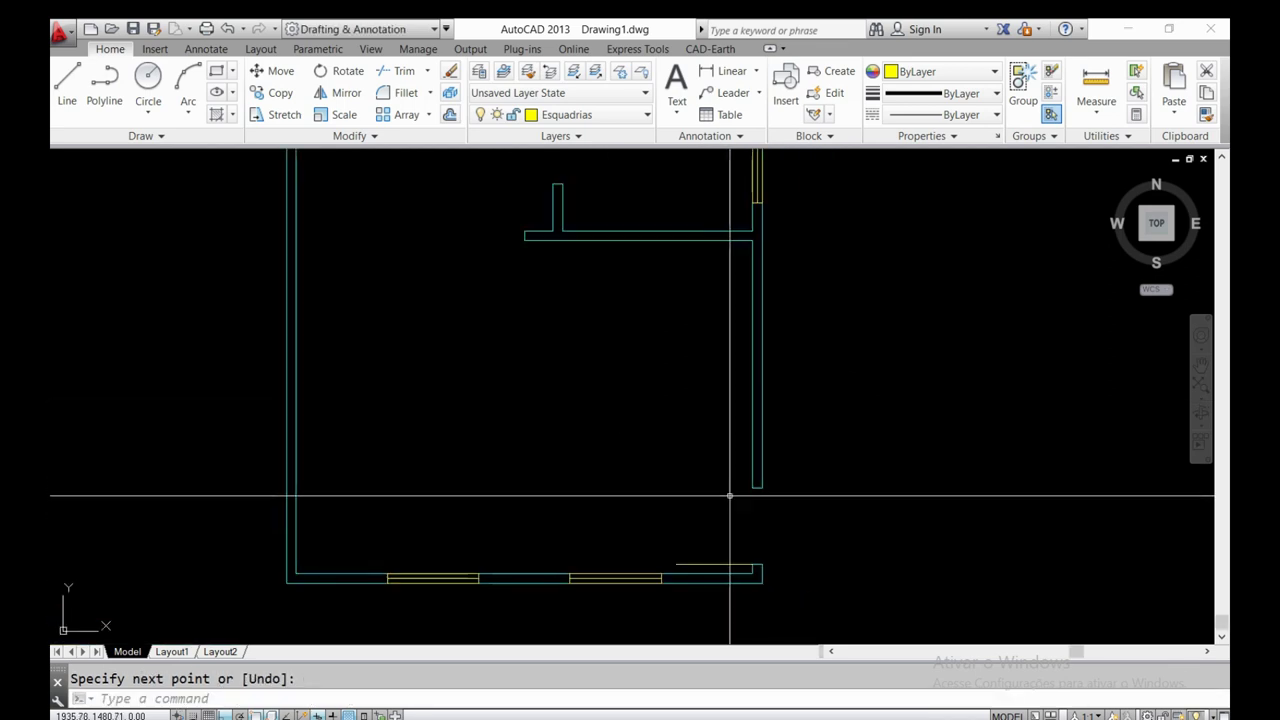
{"action": "middle_click_drag", "start_coordinate": [729, 495], "coordinate": [706, 543]}
{"action": "mouse_move", "coordinate": [640, 286]}
{"action": "middle_mouse_down"}
{"action": "mouse_move", "coordinate": [697, 277]}
{"action": "mouse_move", "coordinate": [704, 247]}
{"action": "mouse_move", "coordinate": [707, 257]}
{"action": "mouse_move", "coordinate": [643, 244]}
{"action": "middle_mouse_up"}
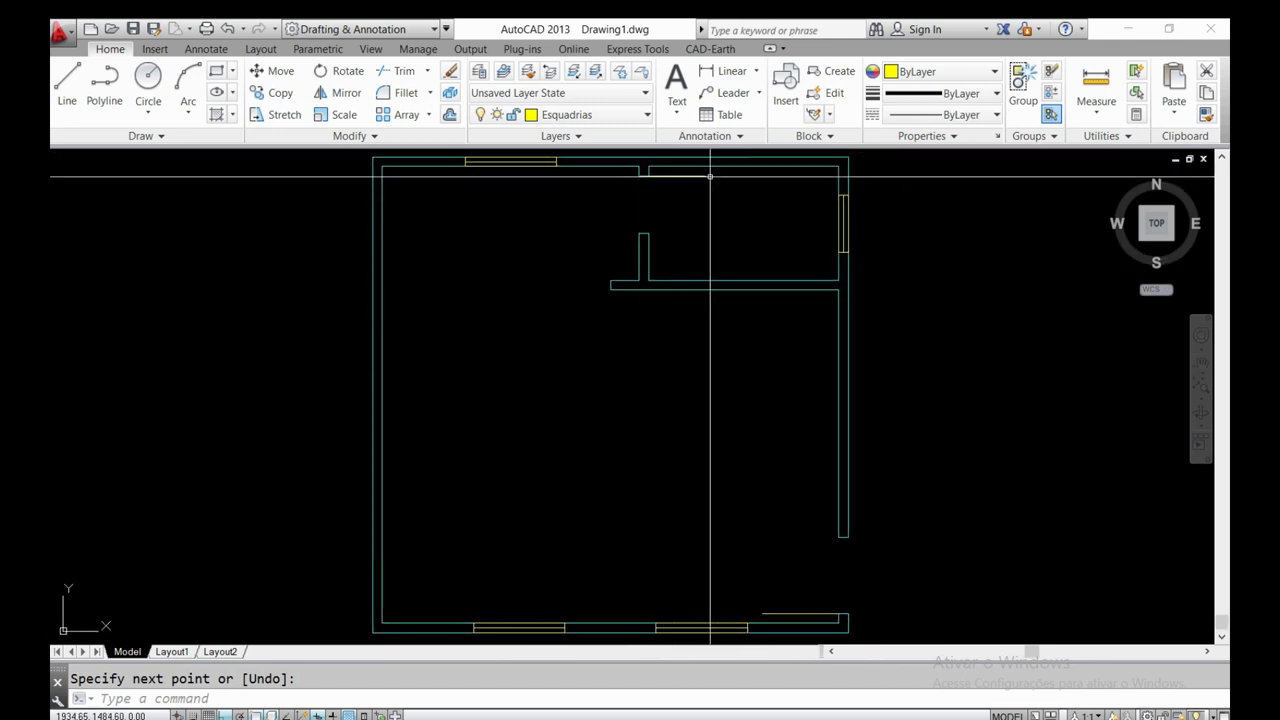
{"action": "left_click", "coordinate": [706, 174]}
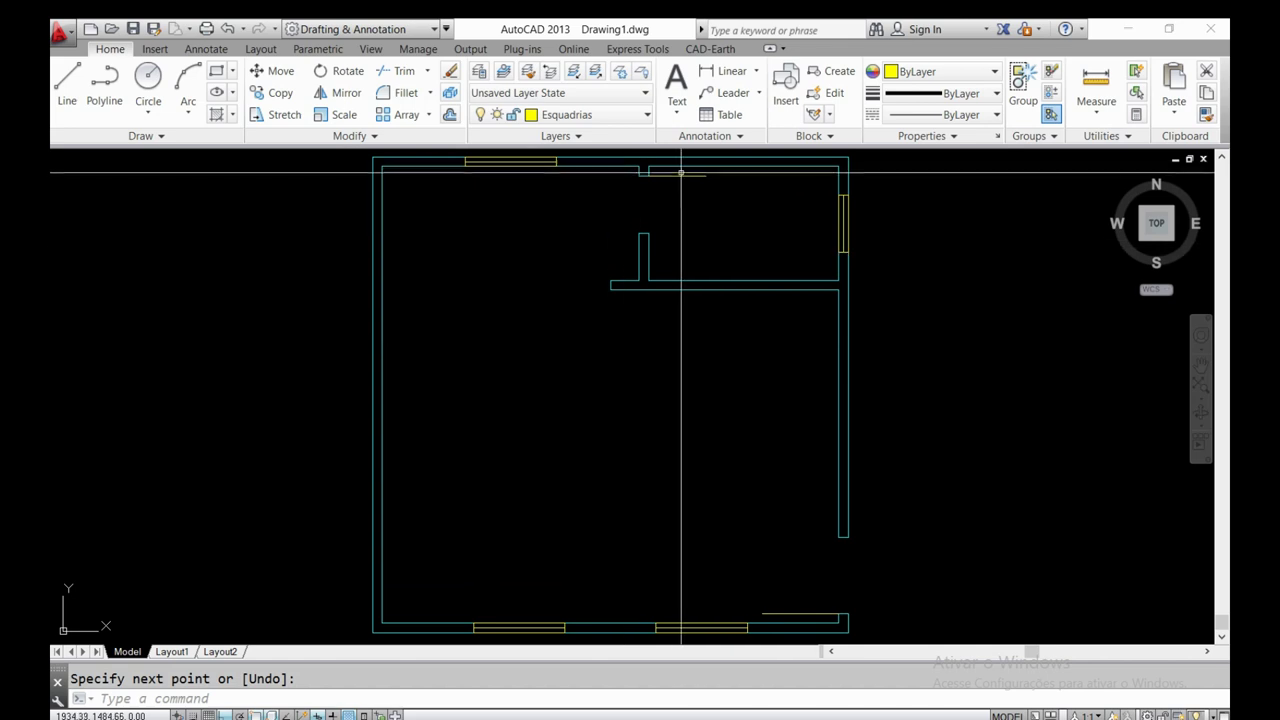
{"action": "scroll", "coordinate": [671, 166], "scroll_direction": "up", "scroll_amount": 2}
{"action": "scroll", "coordinate": [672, 175], "scroll_direction": "up", "scroll_amount": 2}
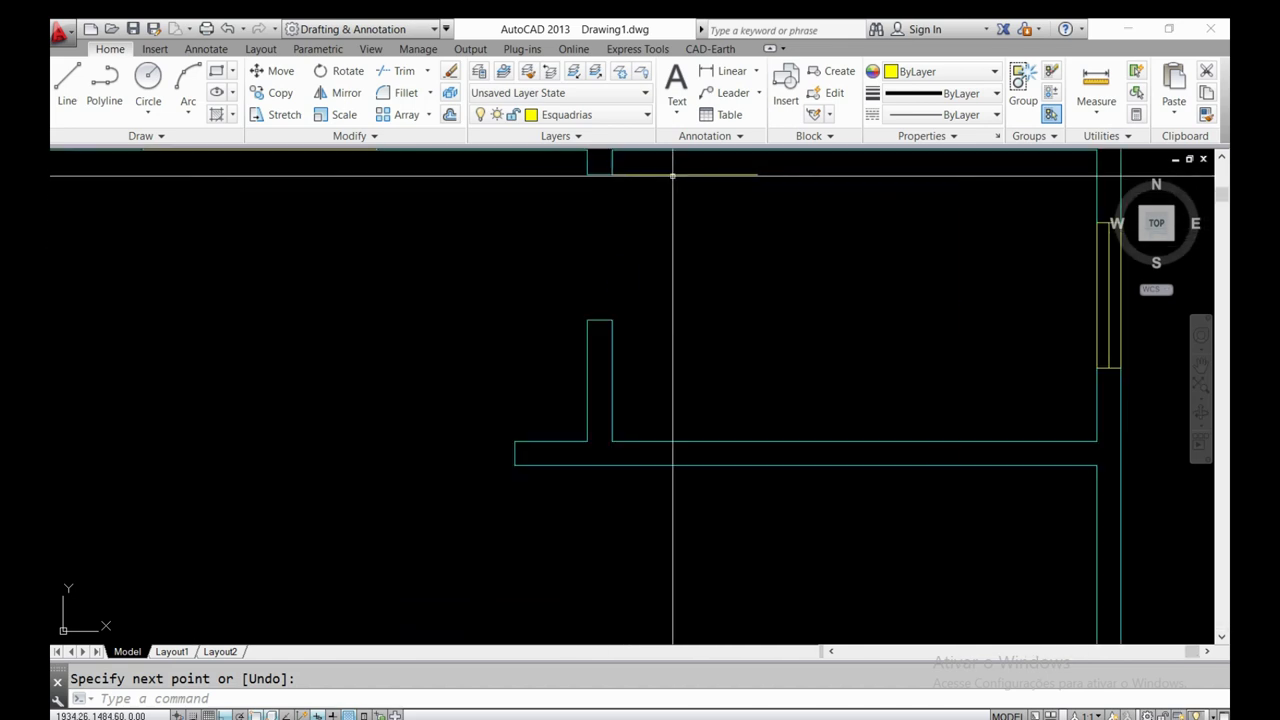
{"action": "scroll", "coordinate": [671, 272], "scroll_direction": "down", "scroll_amount": 2}
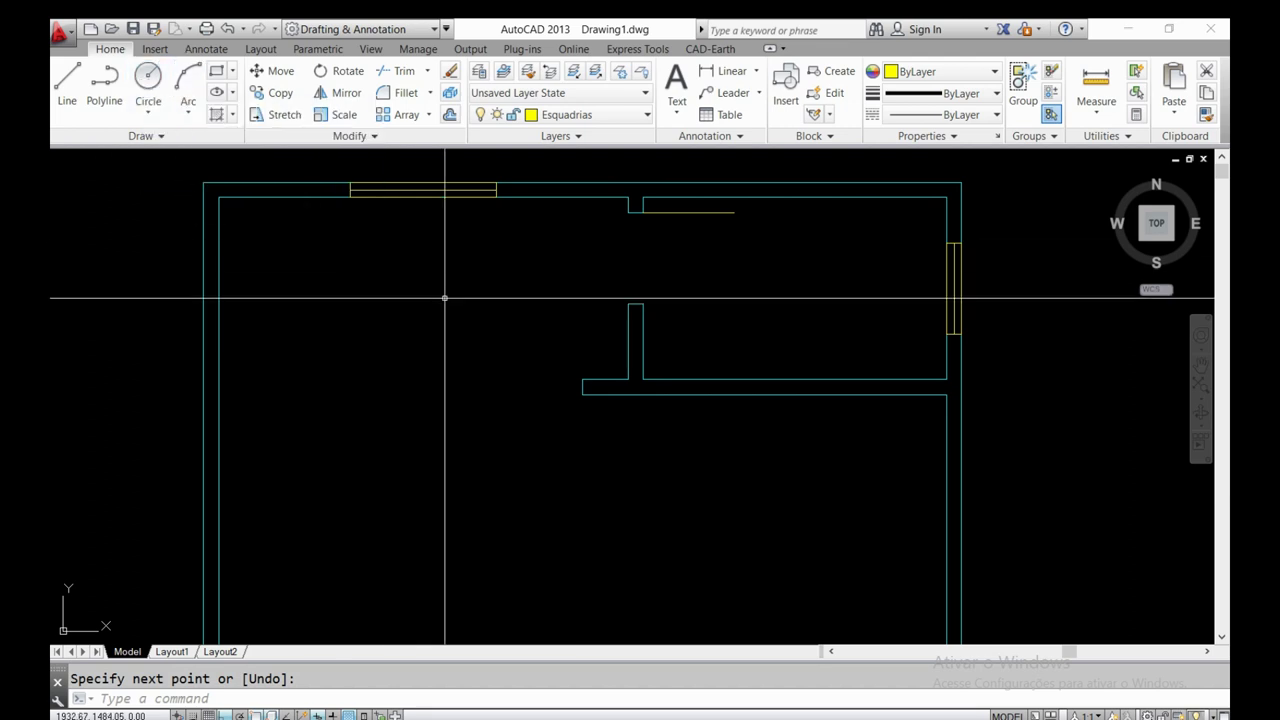
- Draw a 0.6-radius circle centred on the end of the top-wall door line
{"action": "type", "text": "c"}
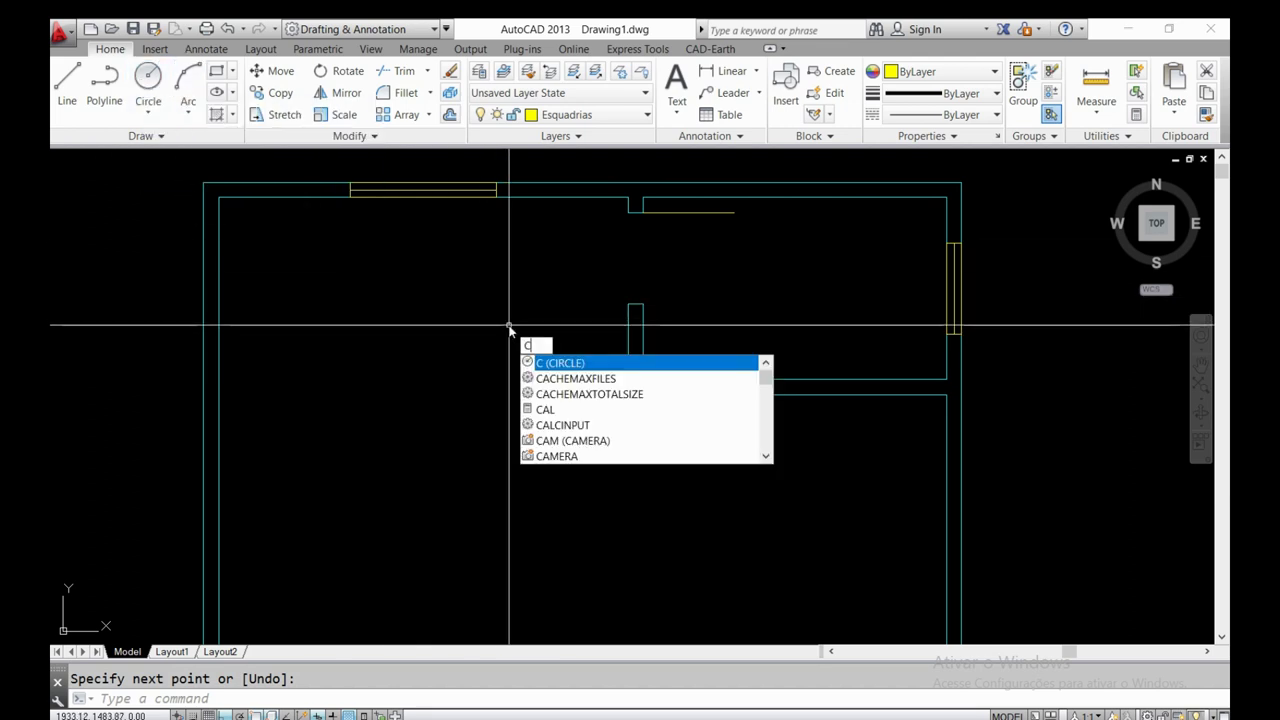
{"action": "key", "text": "Return"}
{"action": "scroll", "coordinate": [630, 330], "scroll_direction": "up", "scroll_amount": 5}
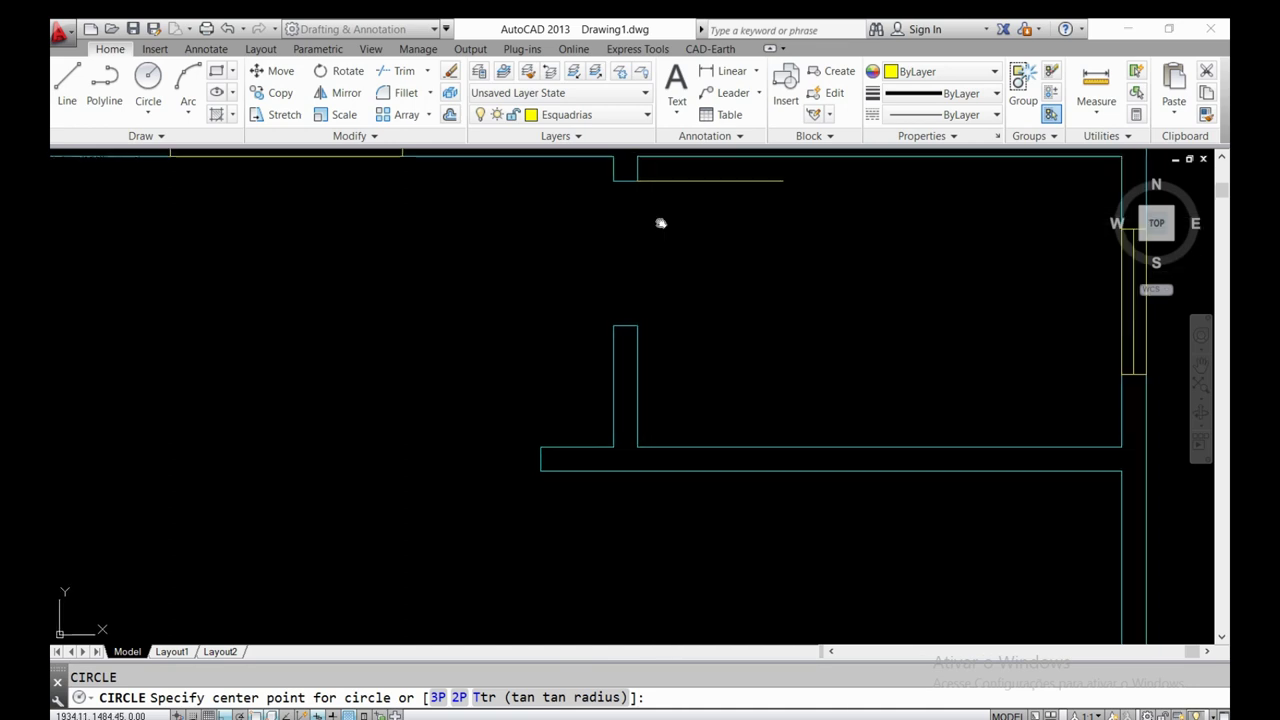
{"action": "scroll", "coordinate": [610, 270], "scroll_direction": "up", "scroll_amount": 3}
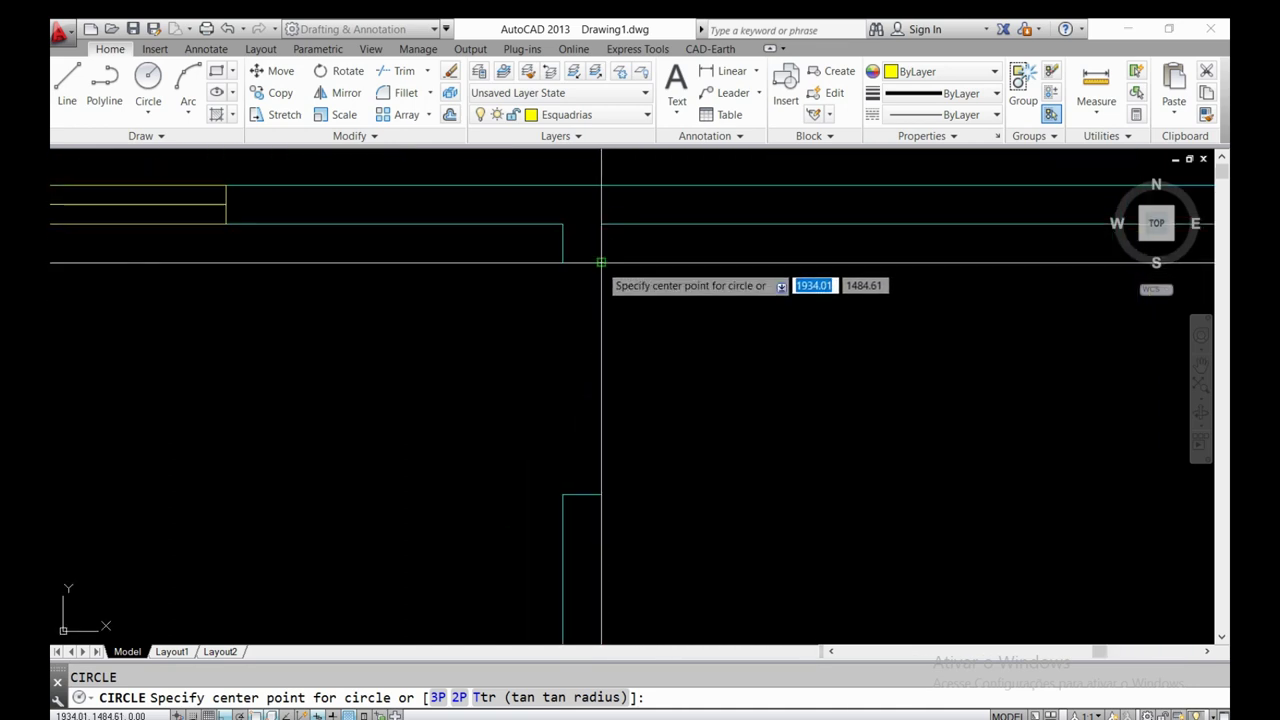
{"action": "left_click", "coordinate": [601, 263]}
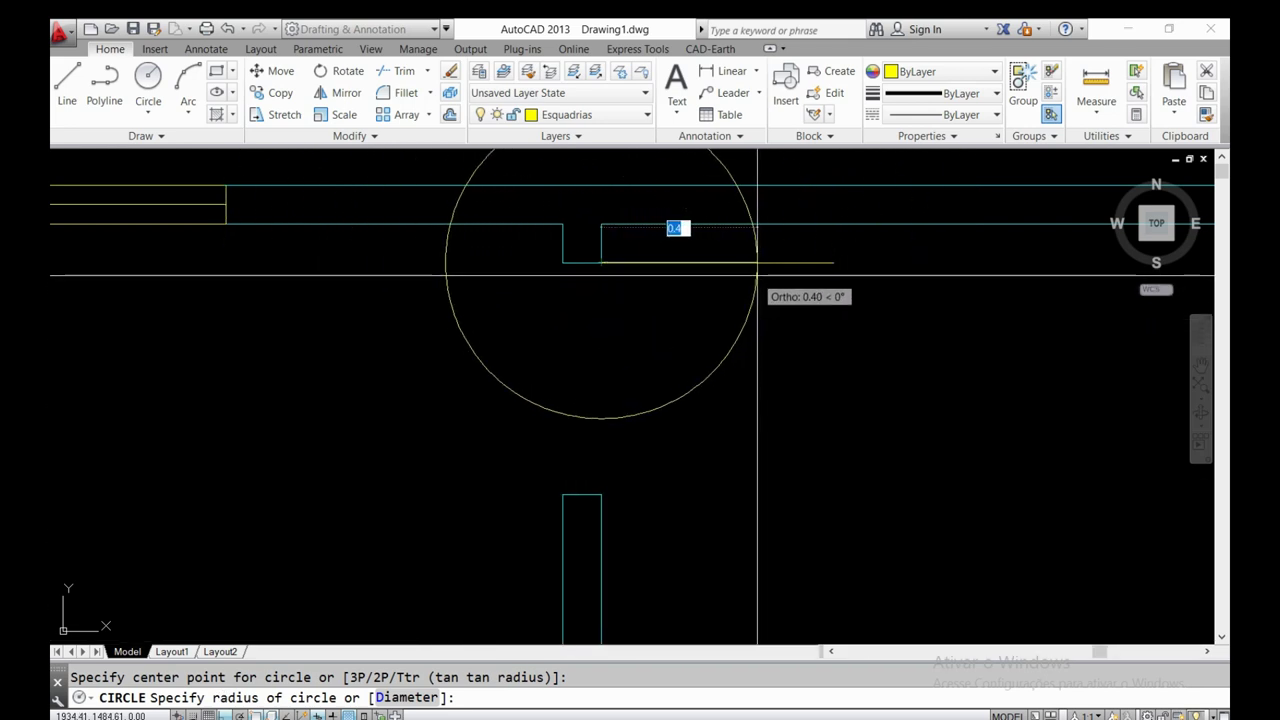
{"action": "scroll", "coordinate": [669, 294], "scroll_direction": "down", "scroll_amount": 4}
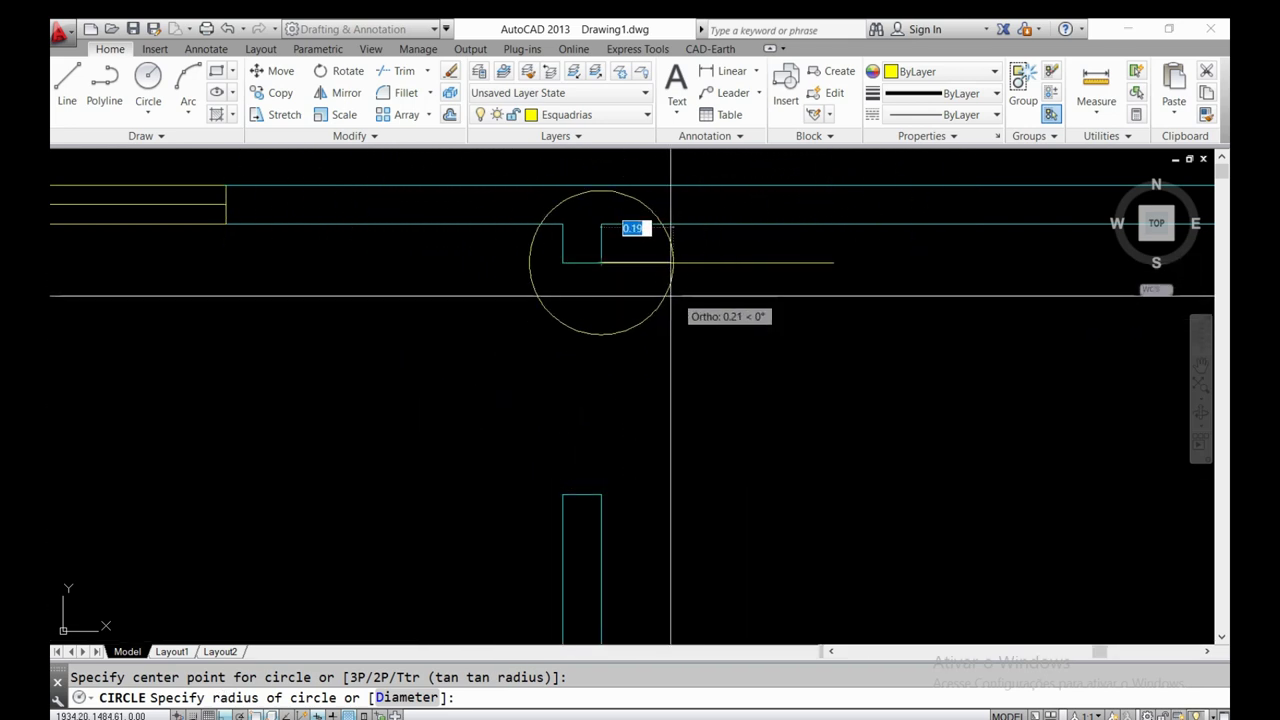
{"action": "scroll", "coordinate": [820, 270], "scroll_direction": "up", "scroll_amount": 4}
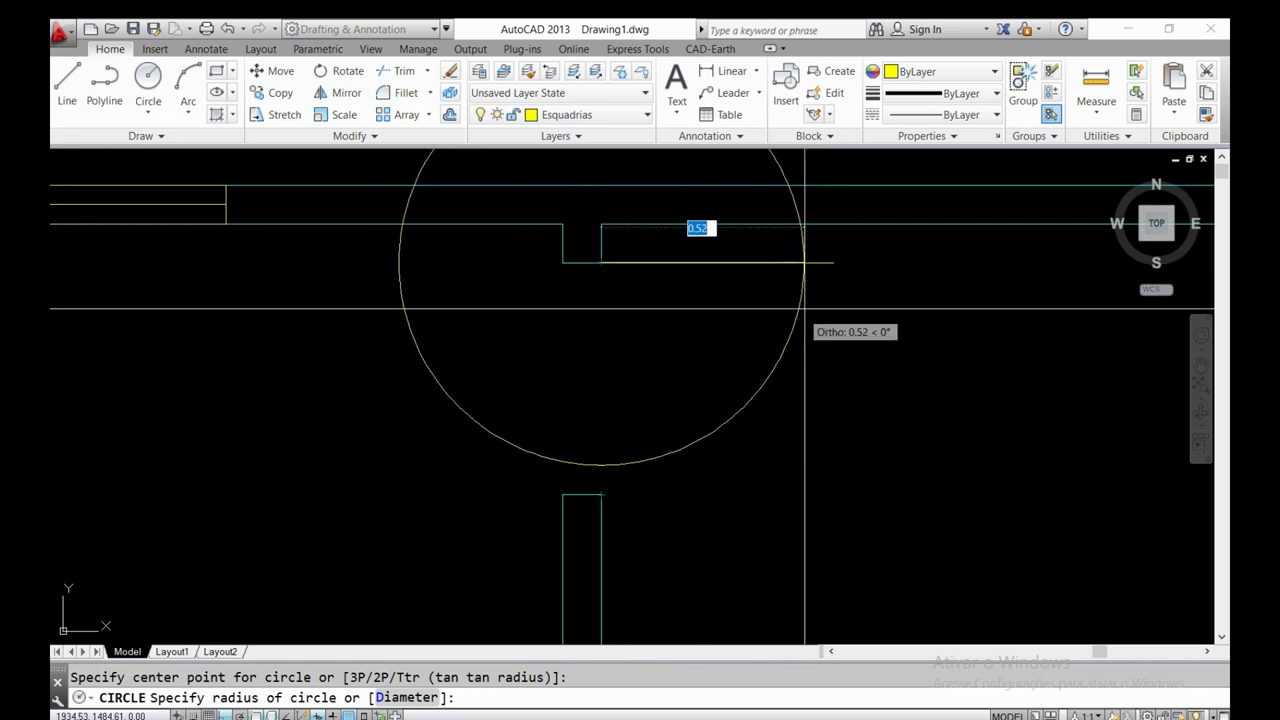
{"action": "left_click", "coordinate": [833, 262]}
{"action": "middle_click_drag", "start_coordinate": [724, 314], "coordinate": [728, 318]}
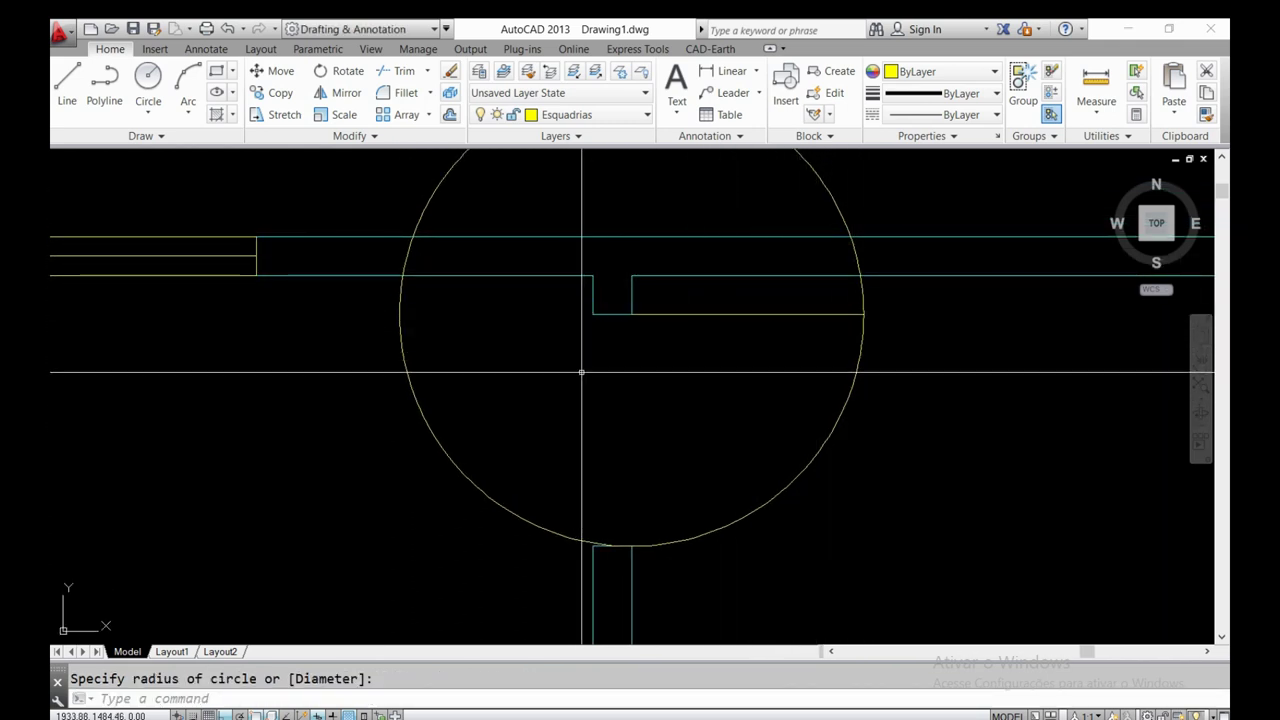
- Trim the circle against the wall lines, cutting away the arcs outside the door swing
{"action": "type", "text": "tr"}
{"action": "key", "text": "Return"}
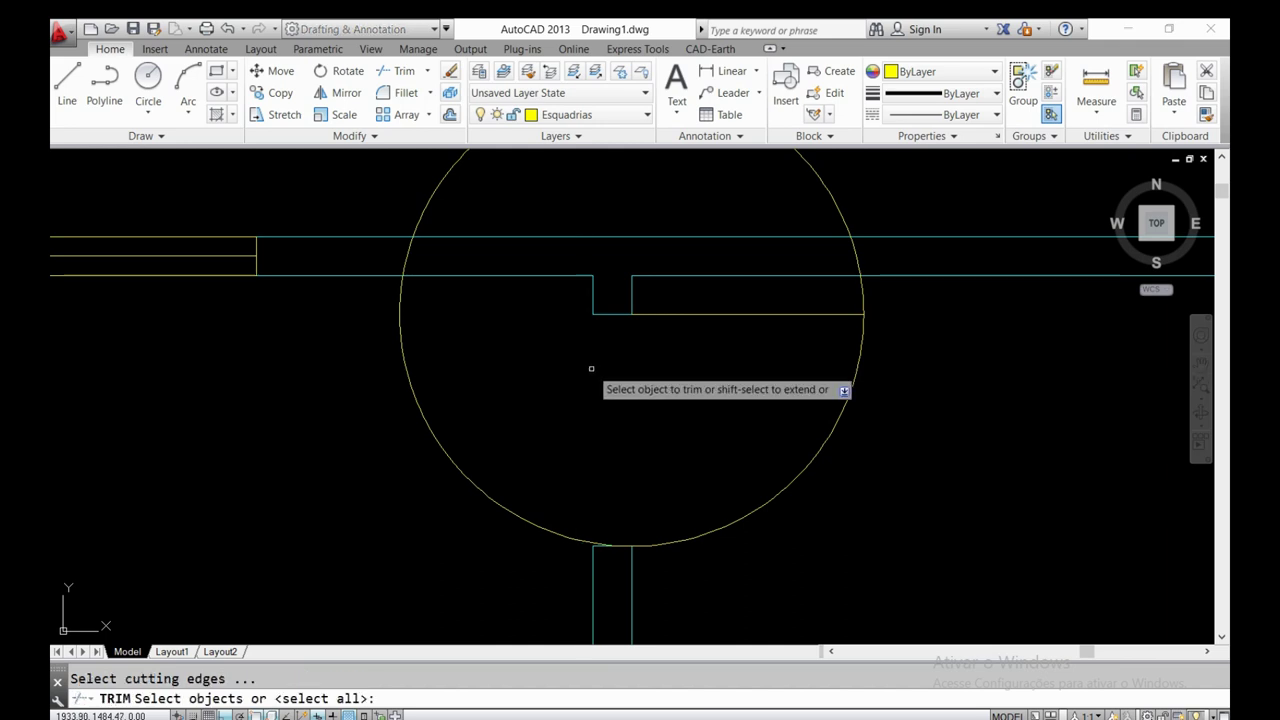
{"action": "key", "text": "Return"}
{"action": "scroll", "coordinate": [855, 312], "scroll_direction": "up", "scroll_amount": 2}
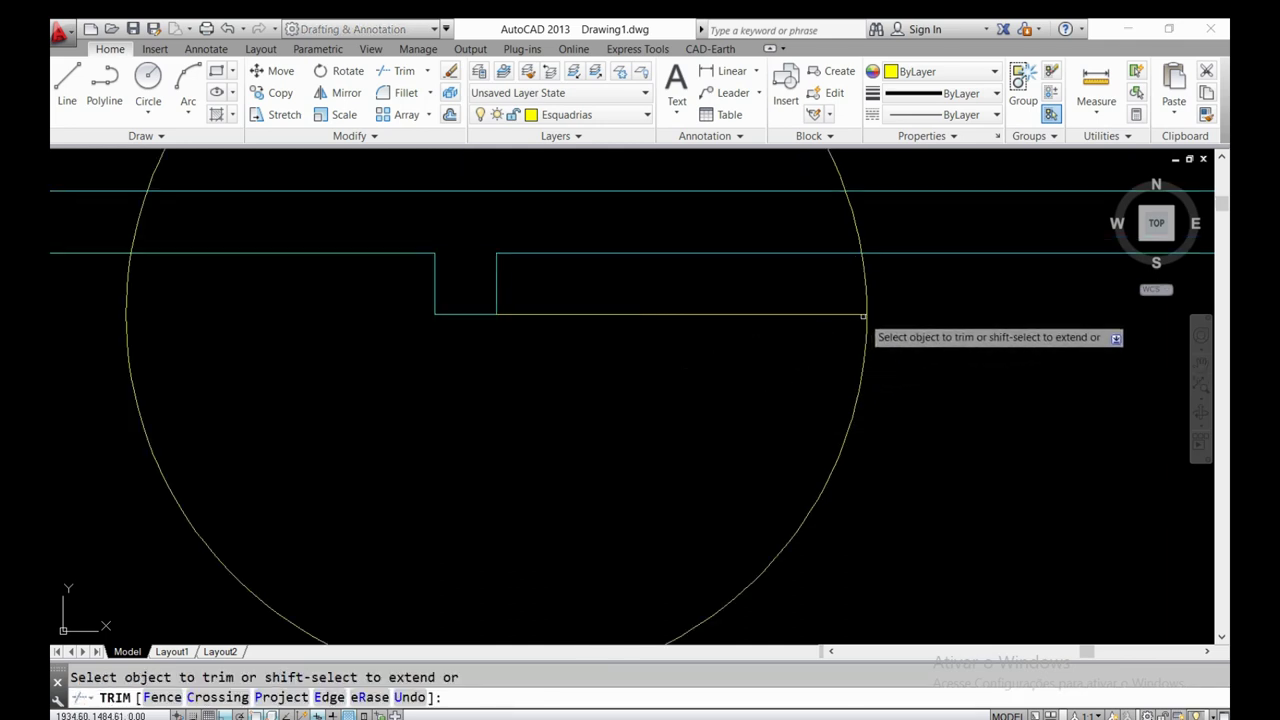
{"action": "left_click", "coordinate": [864, 292]}
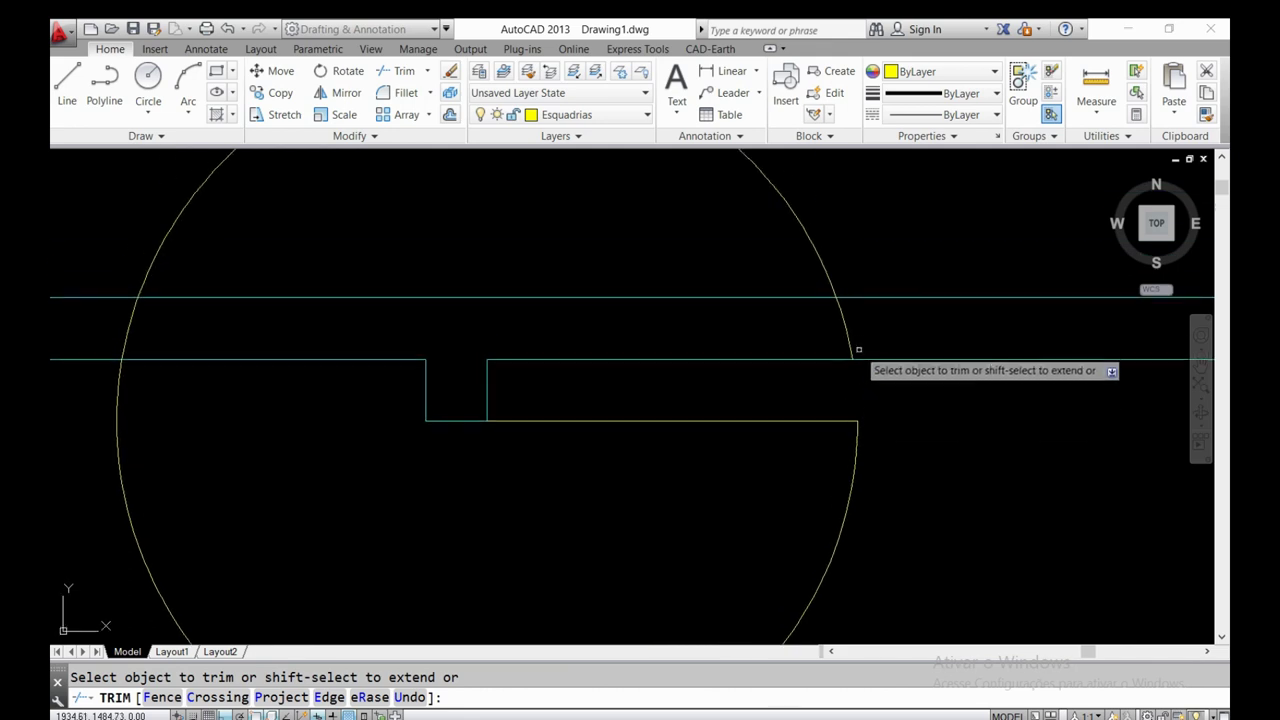
{"action": "scroll", "coordinate": [846, 345], "scroll_direction": "down", "scroll_amount": 2}
{"action": "scroll", "coordinate": [830, 310], "scroll_direction": "down", "scroll_amount": 2}
{"action": "left_click", "coordinate": [827, 300]}
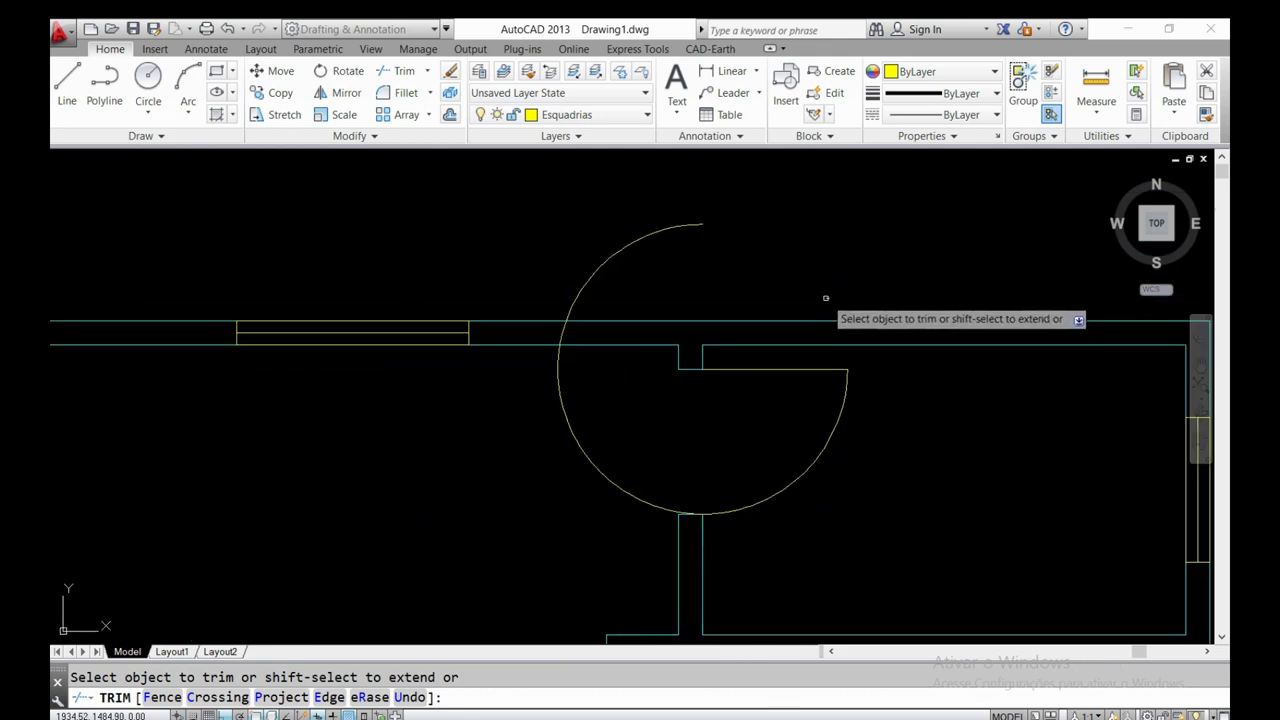
{"action": "left_click", "coordinate": [613, 251]}
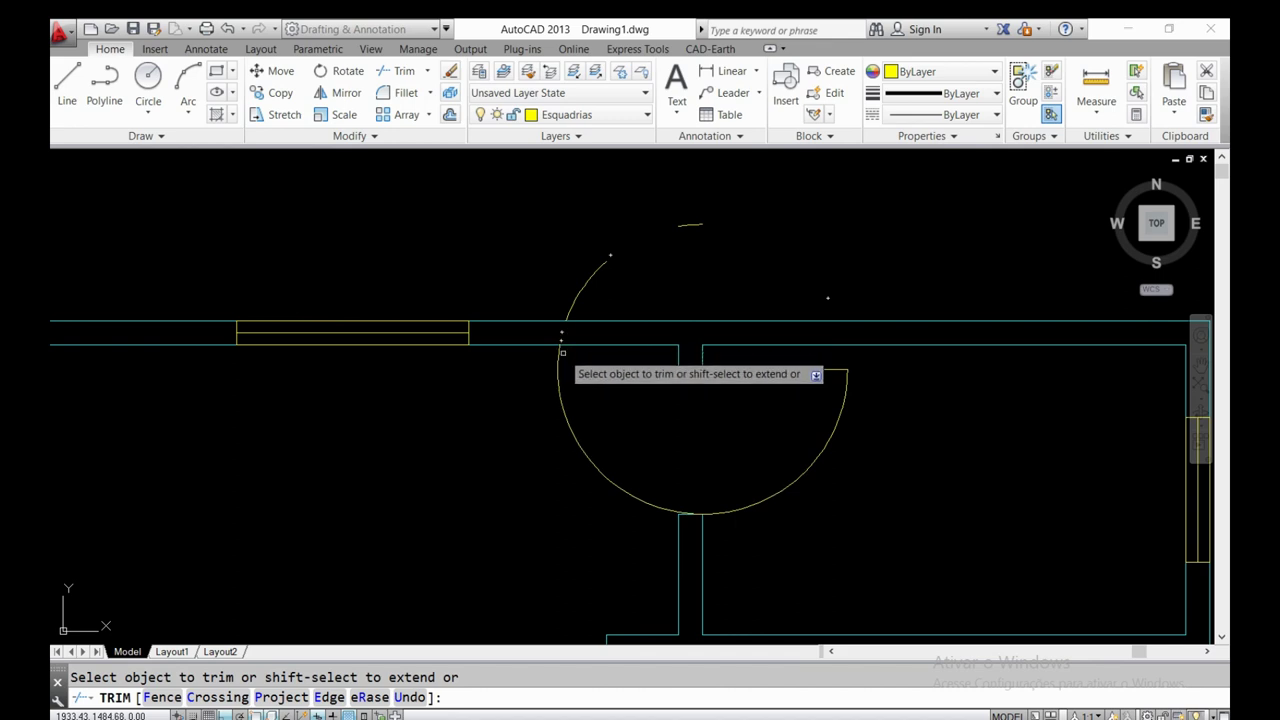
{"action": "scroll", "coordinate": [558, 362], "scroll_direction": "up", "scroll_amount": 3}
{"action": "scroll", "coordinate": [578, 405], "scroll_direction": "down", "scroll_amount": 3}
{"action": "scroll", "coordinate": [666, 497], "scroll_direction": "up", "scroll_amount": 3}
{"action": "scroll", "coordinate": [666, 497], "scroll_direction": "down", "scroll_amount": 1}
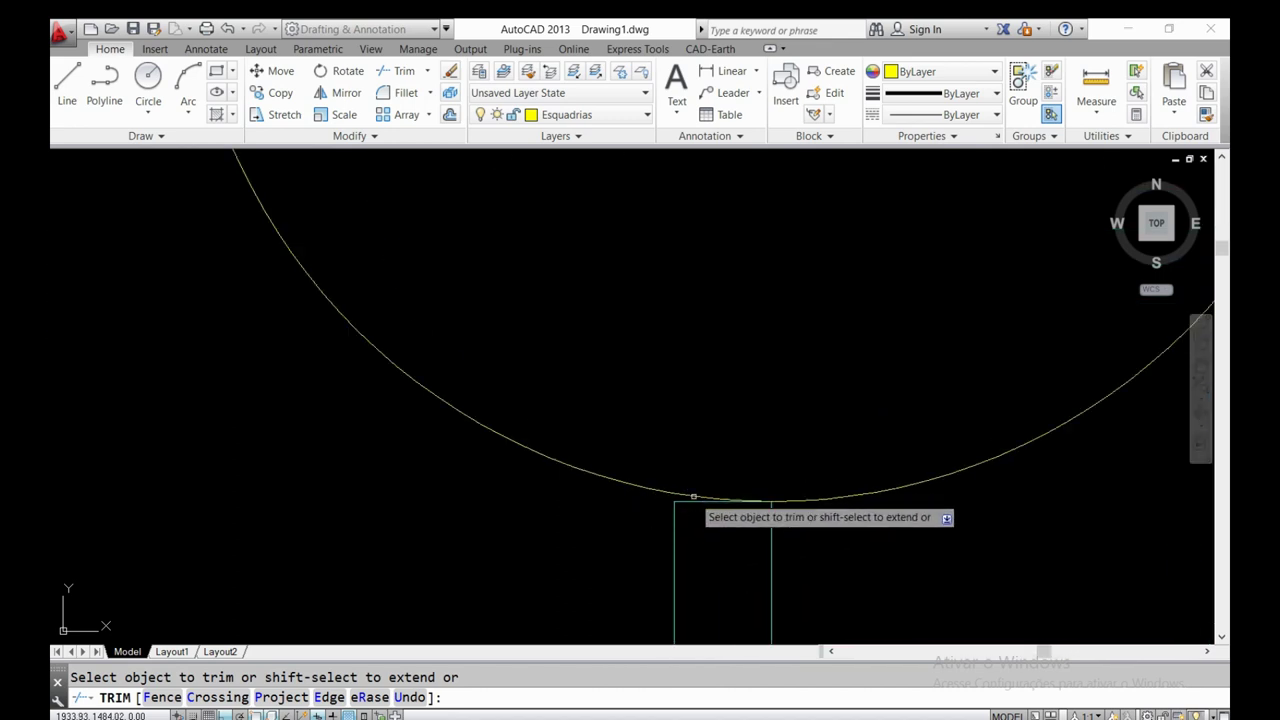
{"action": "scroll", "coordinate": [680, 500], "scroll_direction": "down", "scroll_amount": 4}
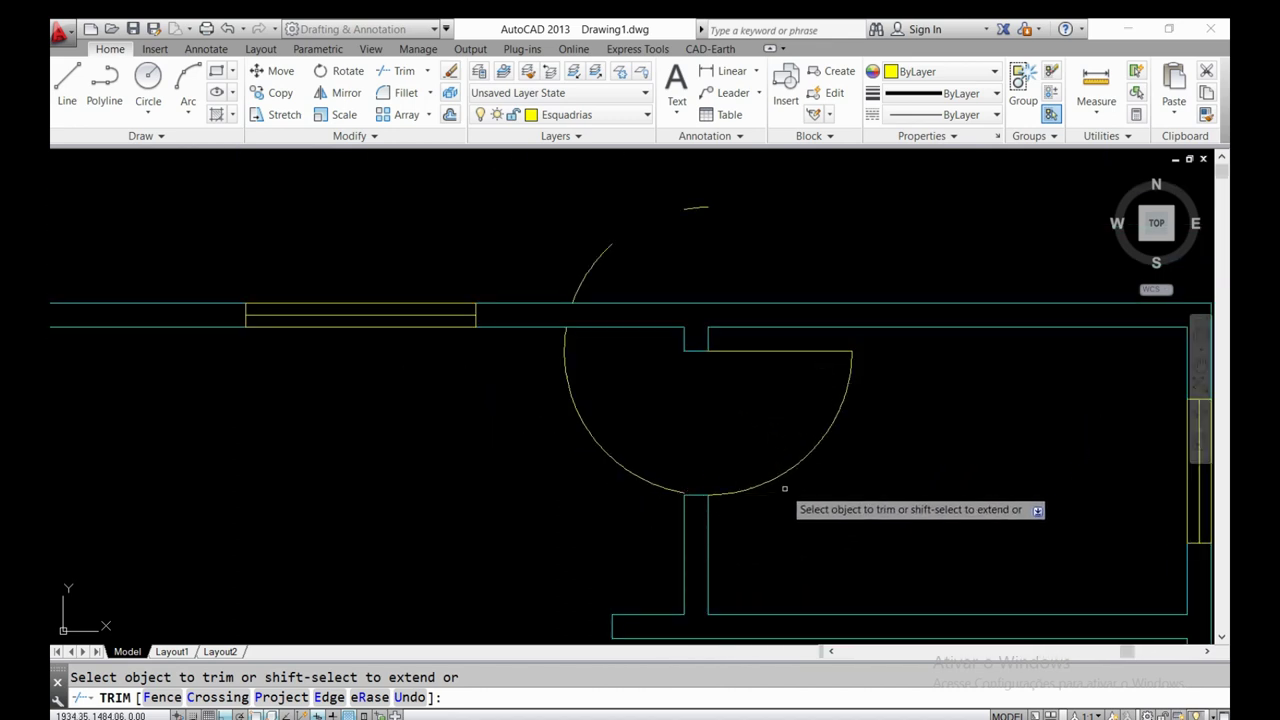
{"action": "key", "text": "Escape"}
- Delete the leftover arc pieces so only the quarter door-swing arc remains
{"action": "left_click", "coordinate": [563, 377]}
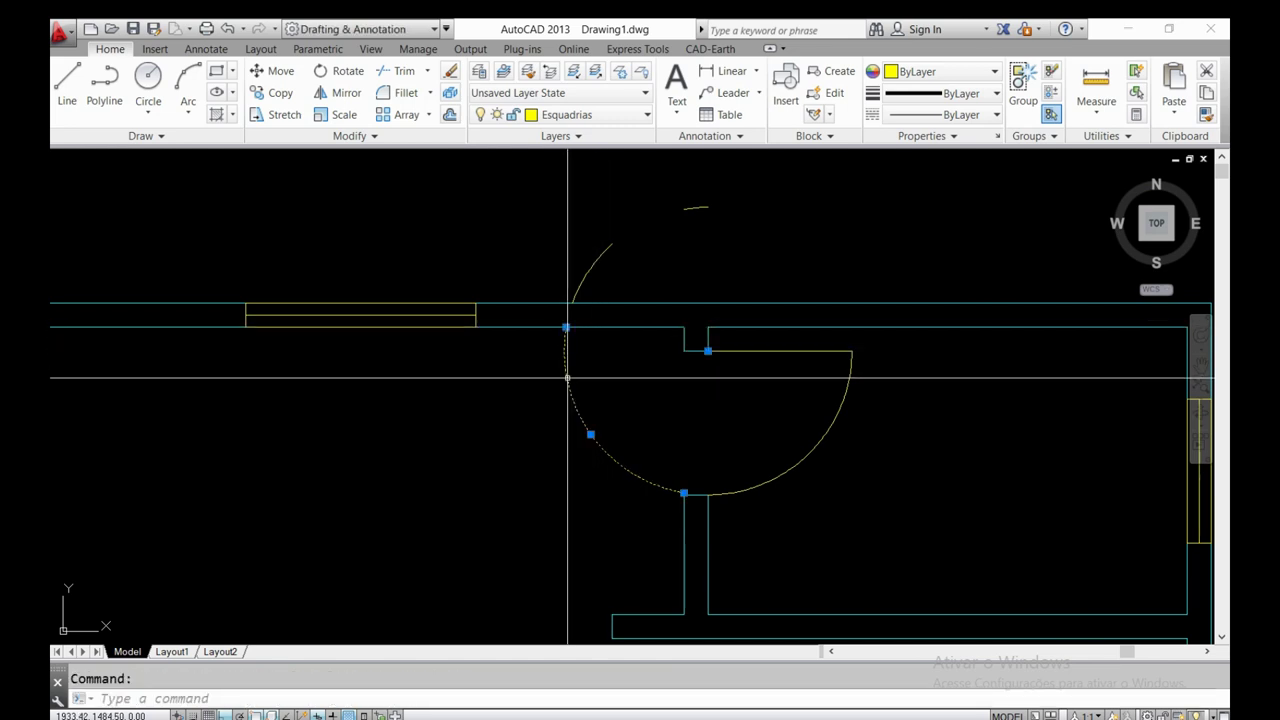
{"action": "key", "text": "Delete"}
{"action": "left_click", "coordinate": [580, 285]}
{"action": "left_click", "coordinate": [569, 258]}
{"action": "key", "text": "Delete"}
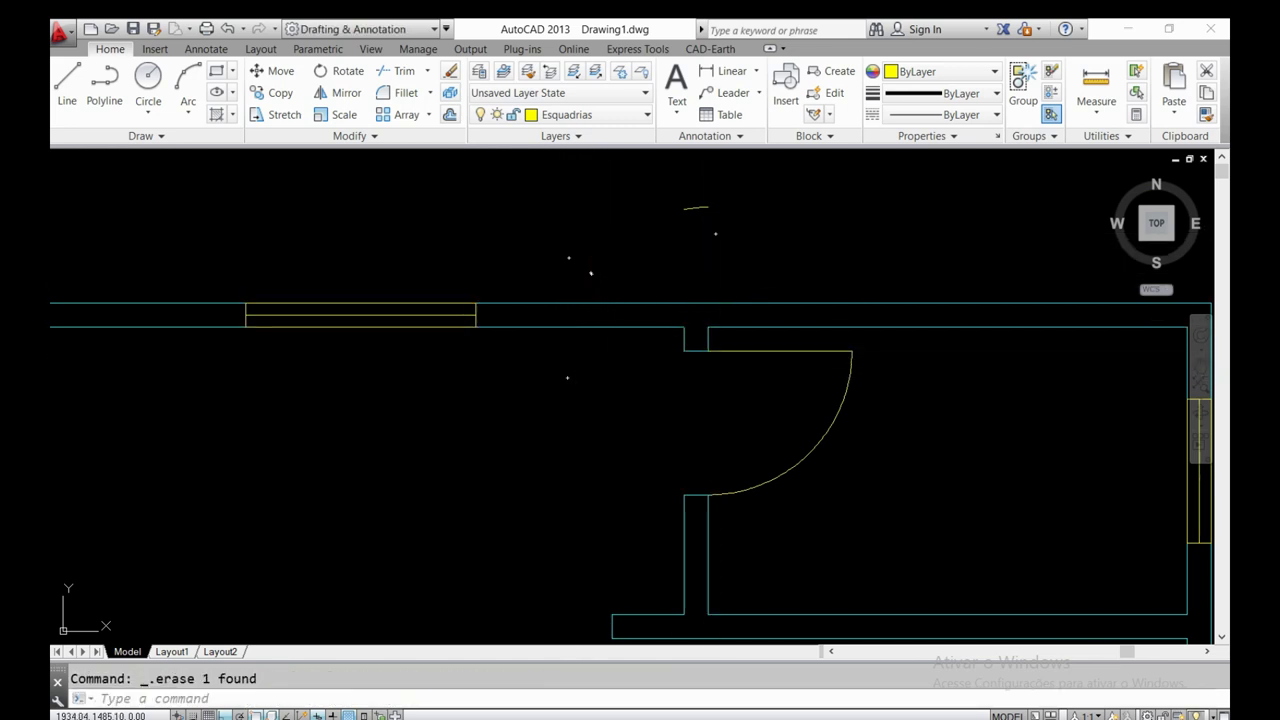
{"action": "left_click", "coordinate": [657, 206]}
{"action": "left_click", "coordinate": [646, 234]}
{"action": "middle_click_drag", "start_coordinate": [646, 234], "coordinate": [595, 116]}
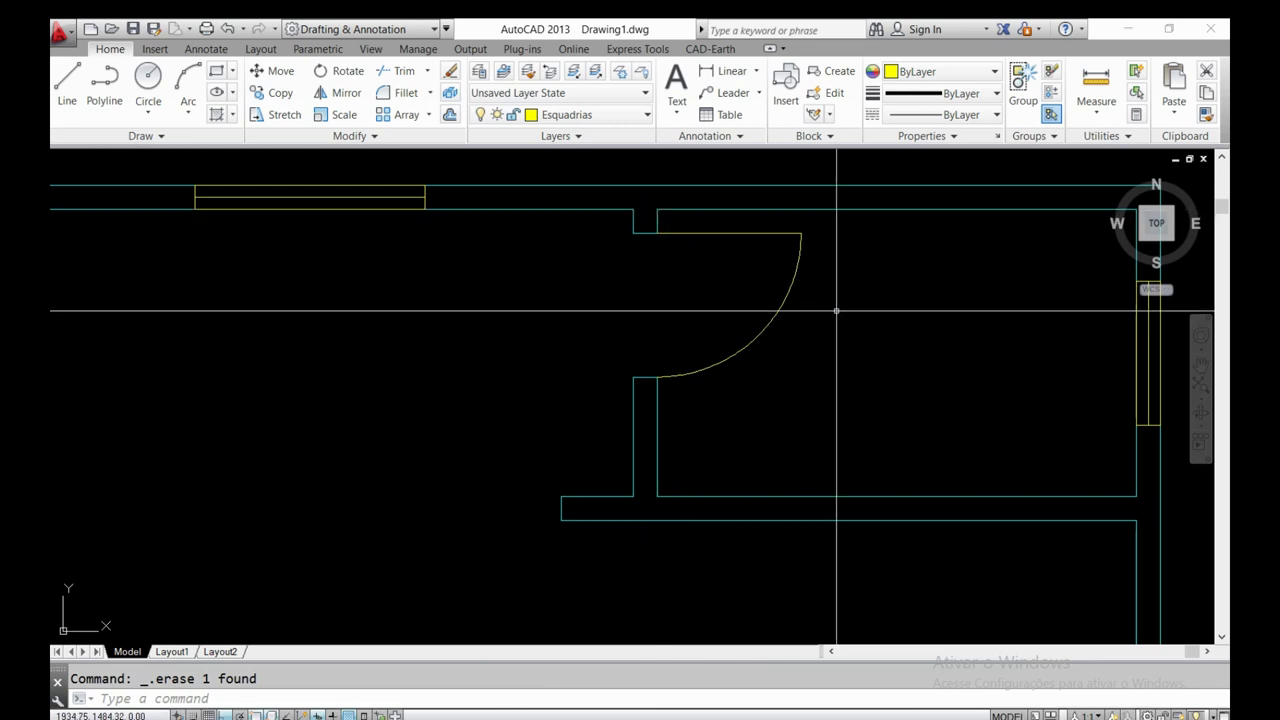
{"action": "scroll", "coordinate": [640, 335], "scroll_direction": "down", "scroll_amount": 5}
{"action": "scroll", "coordinate": [712, 515], "scroll_direction": "up", "scroll_amount": 3}
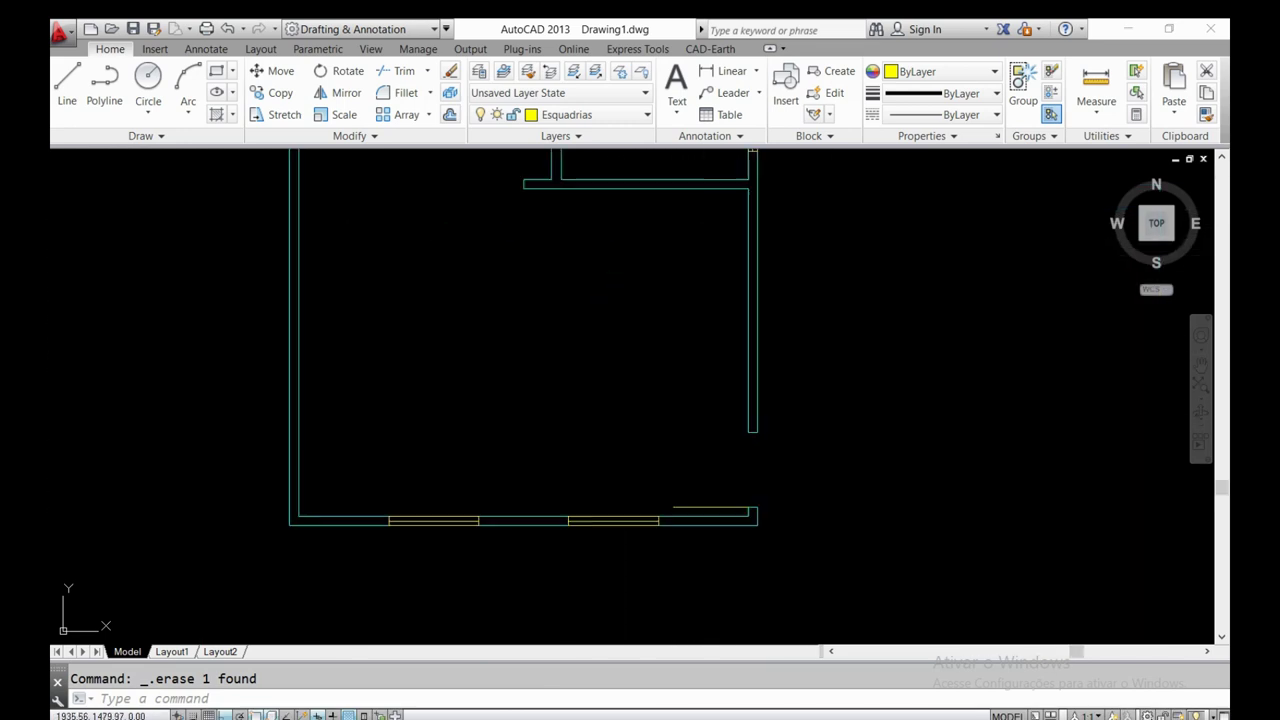
{"action": "scroll", "coordinate": [720, 434], "scroll_direction": "up", "scroll_amount": 3}
{"action": "scroll", "coordinate": [691, 543], "scroll_direction": "up", "scroll_amount": 2}
{"action": "middle_click_drag", "start_coordinate": [691, 543], "coordinate": [687, 478]}
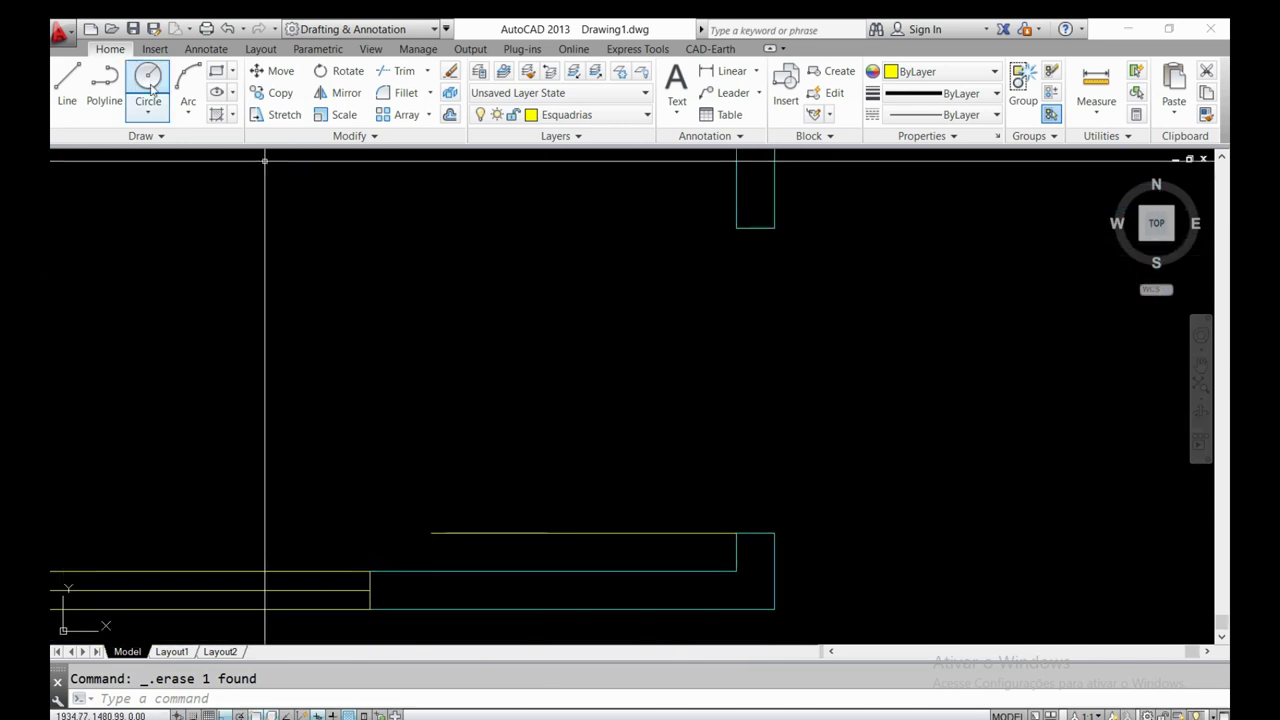
- Draw a circle of radius 0.8 centred on the lower-right wall corner
{"action": "type", "text": "c"}
{"action": "key", "text": "Return"}
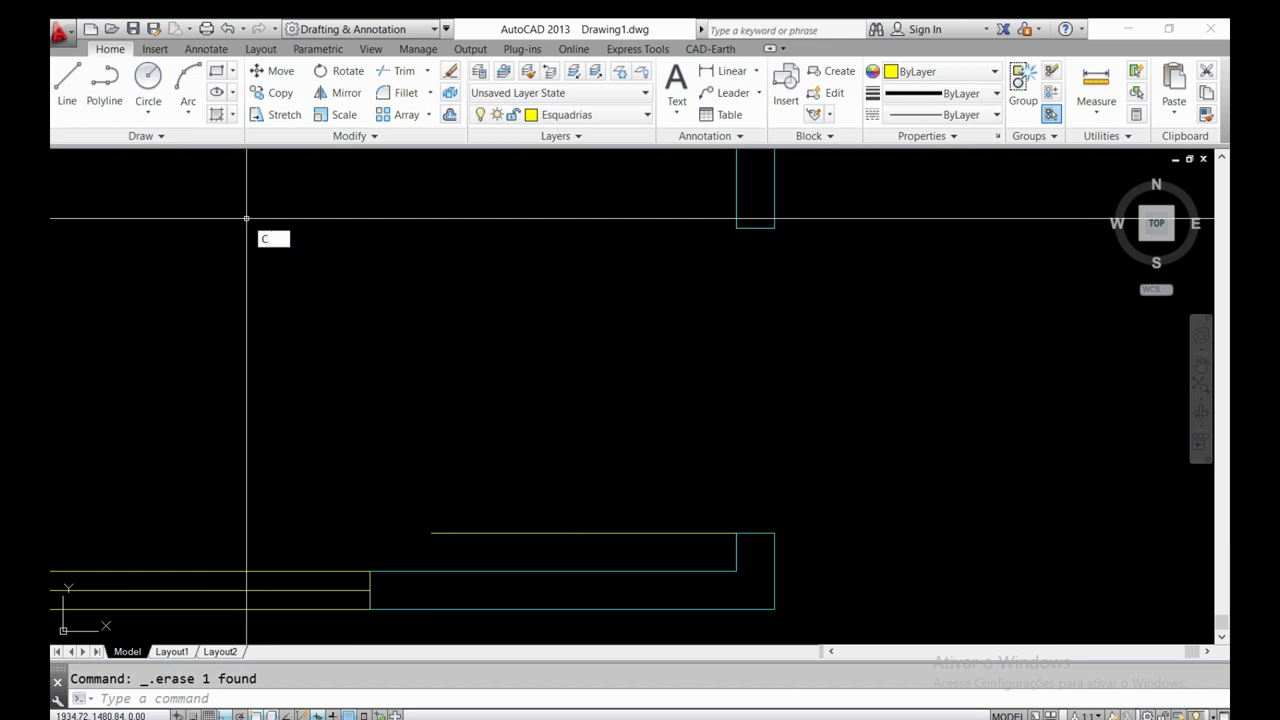
{"action": "left_click", "coordinate": [737, 533]}
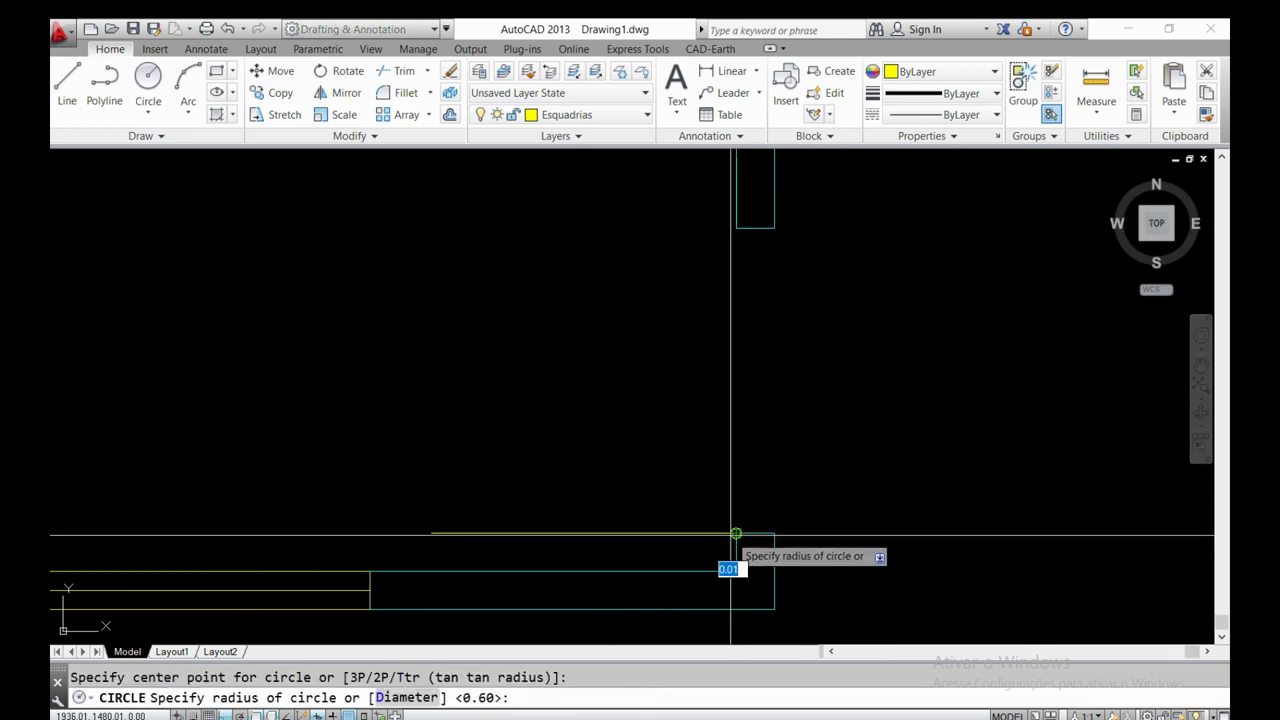
{"action": "left_click", "coordinate": [432, 533]}
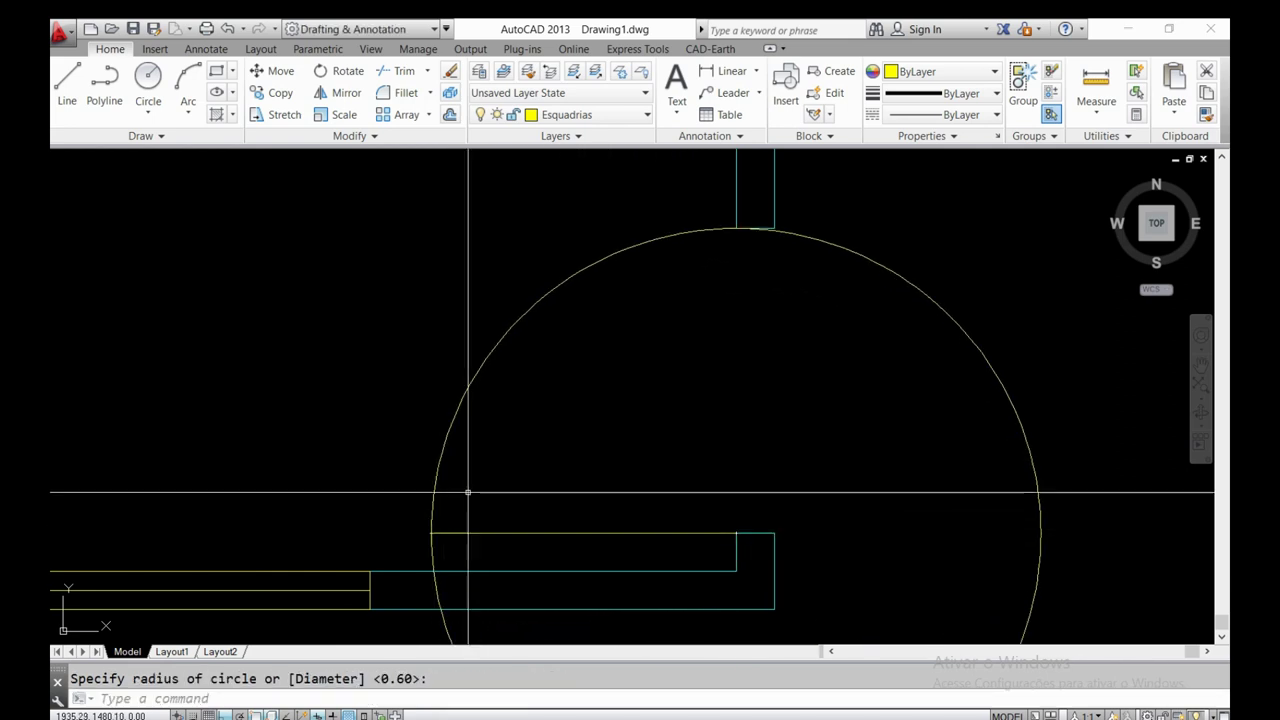
- Trim the circle's lower-right arc and delete the leftover lower-left arc
{"action": "type", "text": "r"}
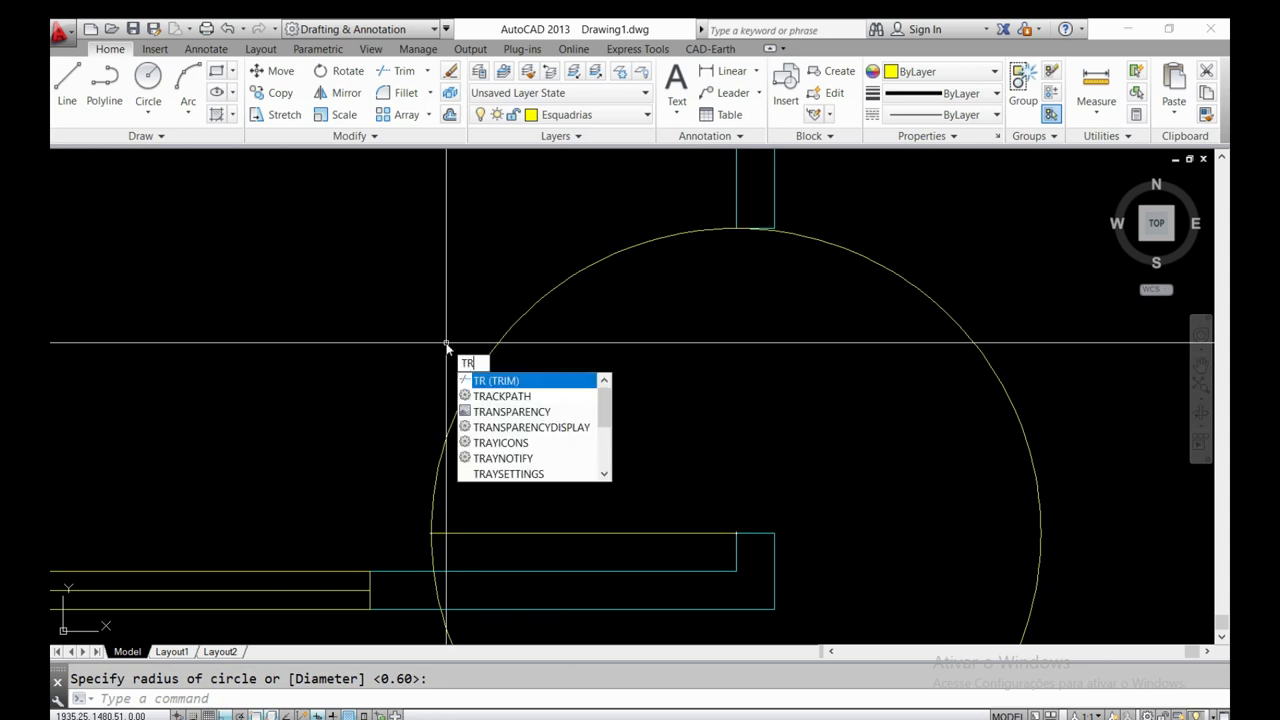
{"action": "key", "text": "Return"}
{"action": "key", "text": "Return"}
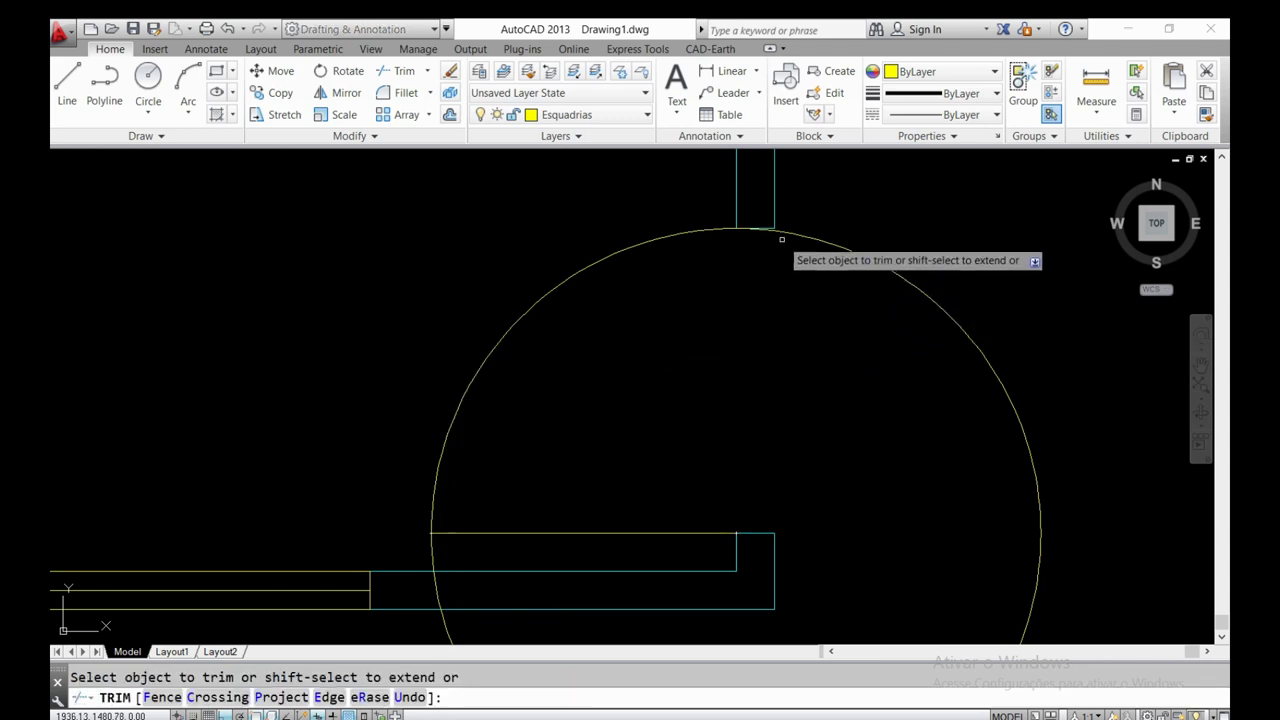
{"action": "scroll", "coordinate": [771, 231], "scroll_direction": "up", "scroll_amount": 1}
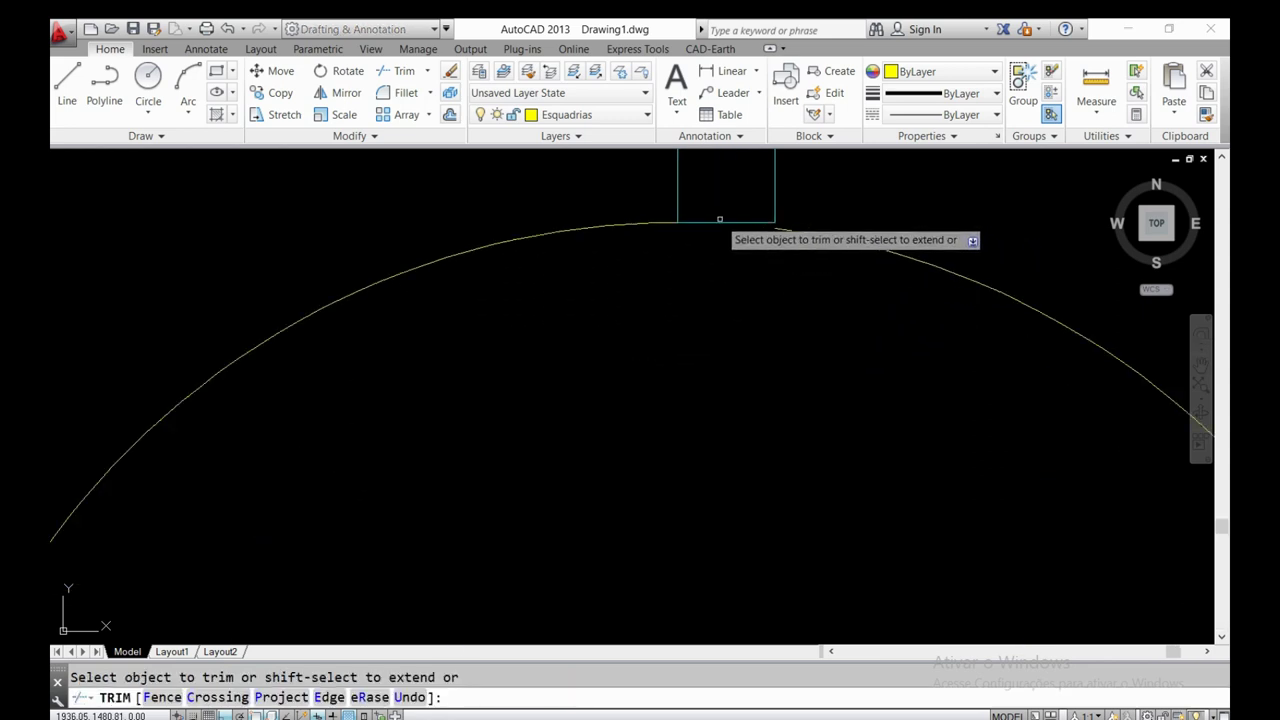
{"action": "scroll", "coordinate": [720, 220], "scroll_direction": "down", "scroll_amount": 1}
{"action": "scroll", "coordinate": [660, 209], "scroll_direction": "down", "scroll_amount": 2}
{"action": "scroll", "coordinate": [514, 370], "scroll_direction": "up", "scroll_amount": 2}
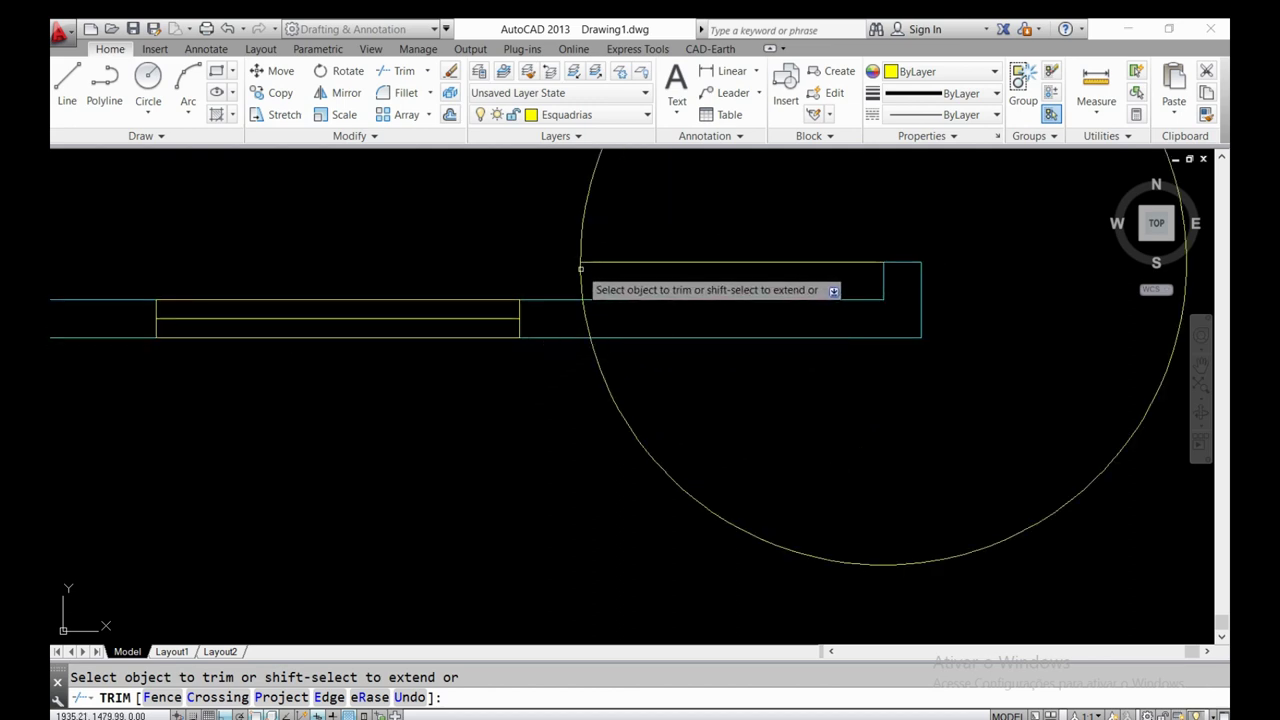
{"action": "scroll", "coordinate": [600, 350], "scroll_direction": "down", "scroll_amount": 2}
{"action": "middle_click_drag", "start_coordinate": [625, 358], "coordinate": [558, 443]}
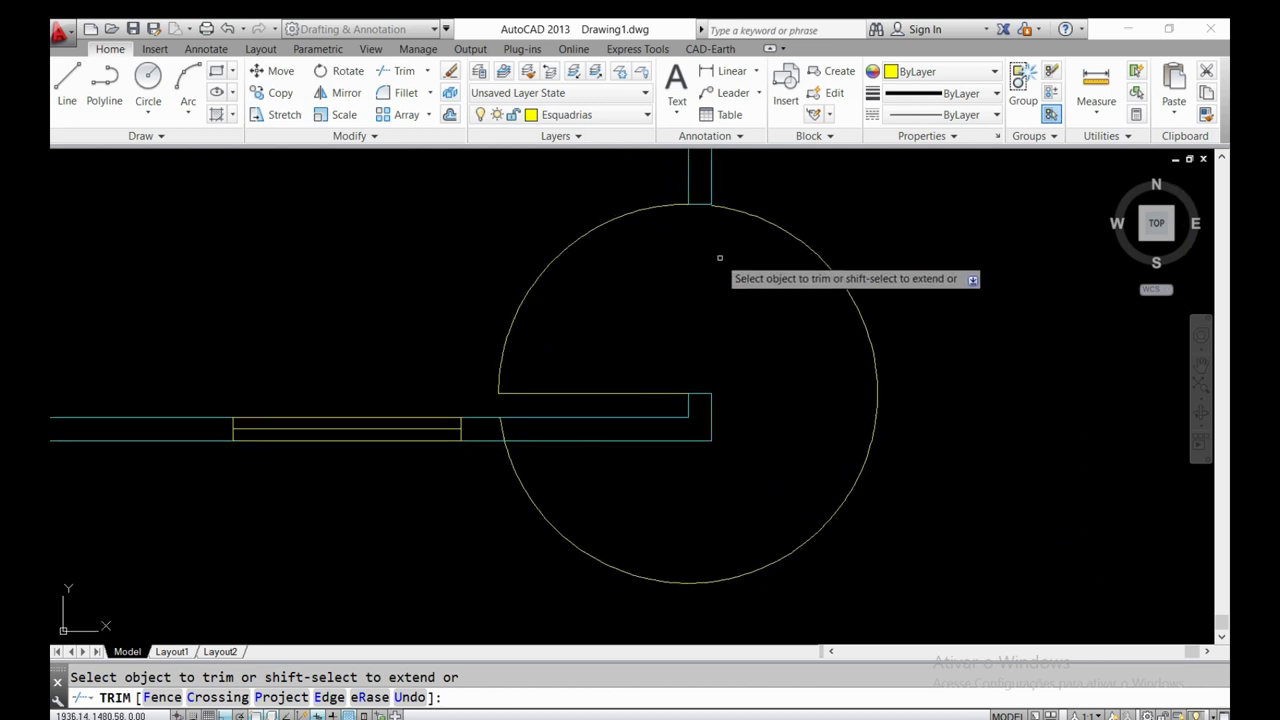
{"action": "left_click", "coordinate": [868, 450]}
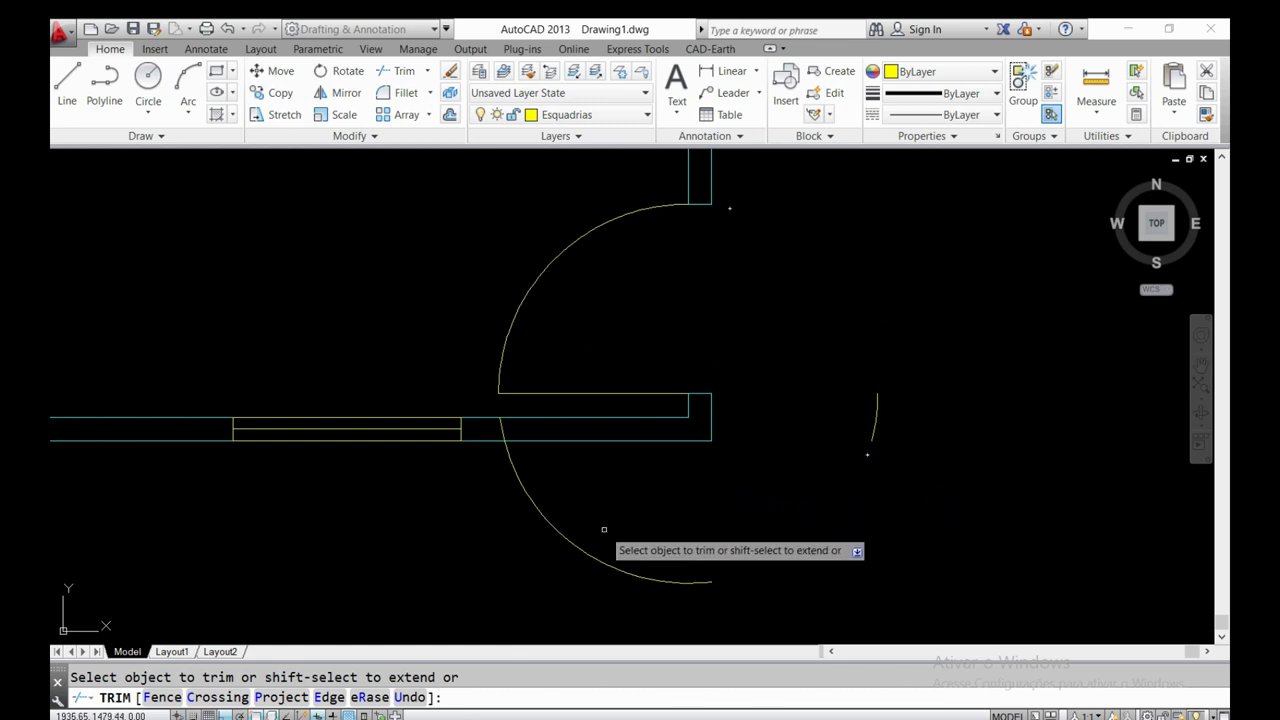
{"action": "key", "text": "Return"}
{"action": "left_click", "coordinate": [542, 517]}
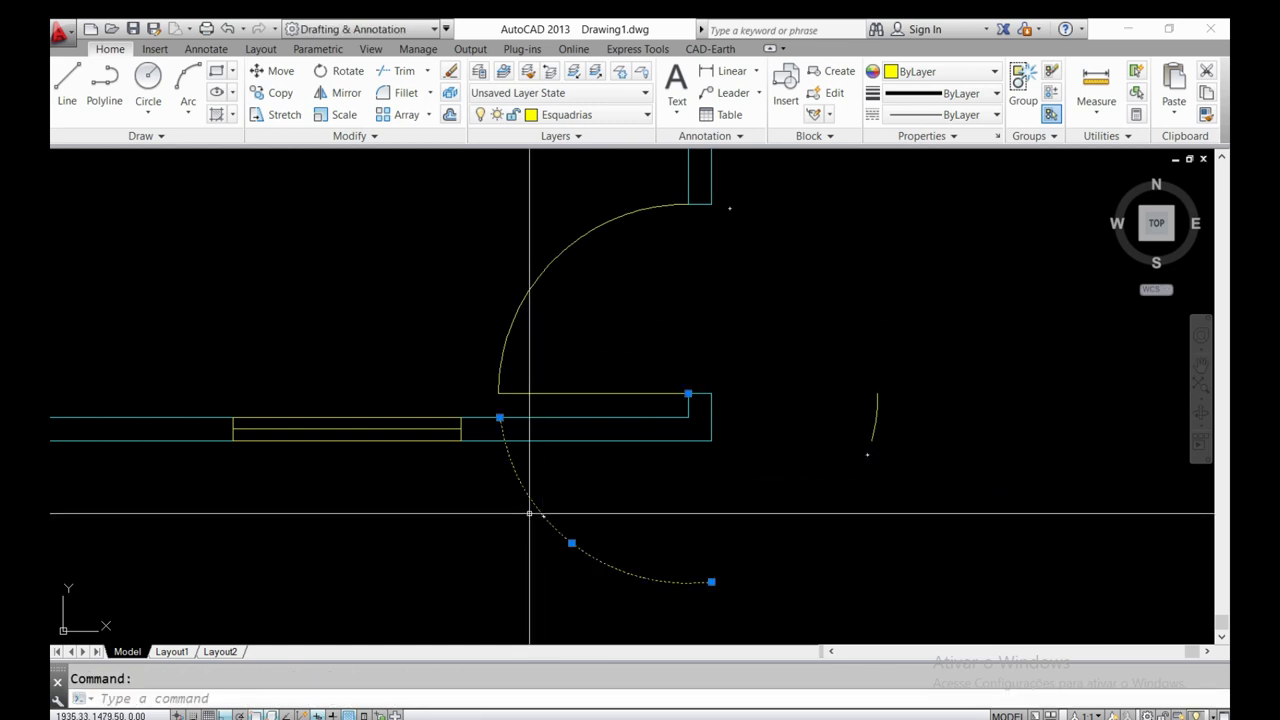
{"action": "key", "text": "Delete"}
{"action": "scroll", "coordinate": [838, 404], "scroll_direction": "down", "scroll_amount": 5}
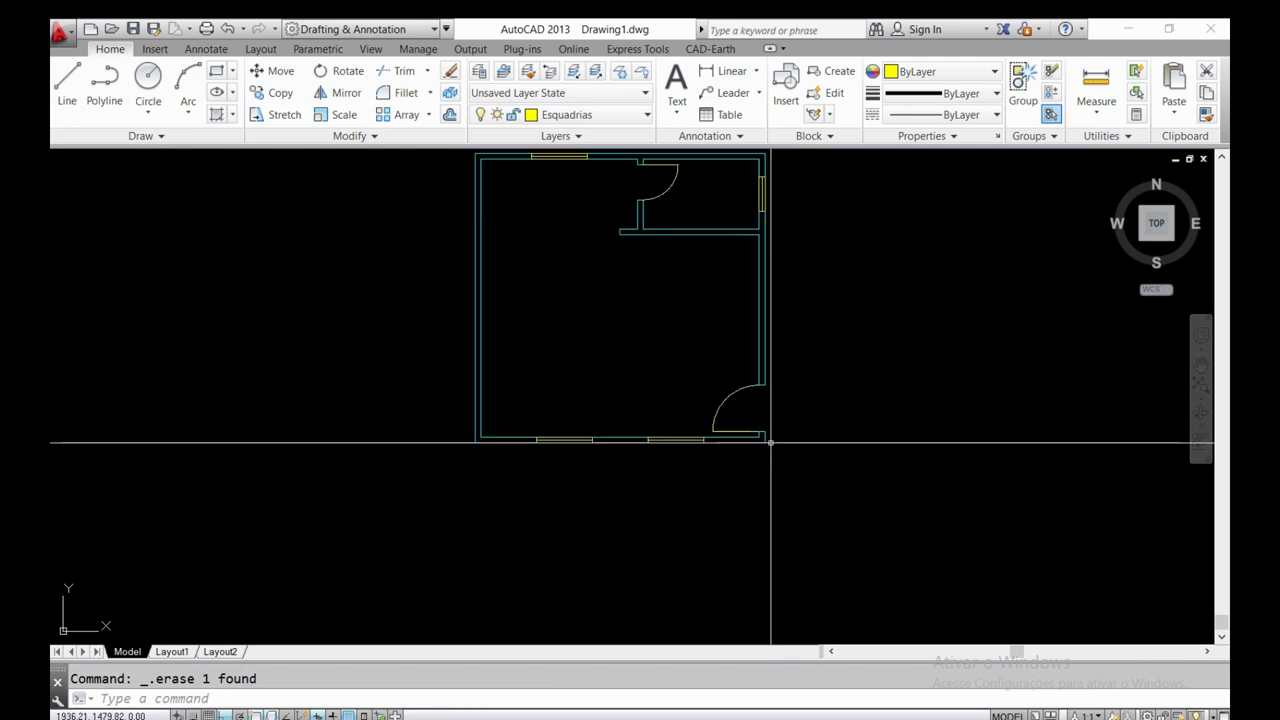
- Zoom out to the whole floor plan and show the application menu's Save As options
{"action": "middle_click", "coordinate": [765, 378]}
{"action": "middle_click", "coordinate": [765, 378]}
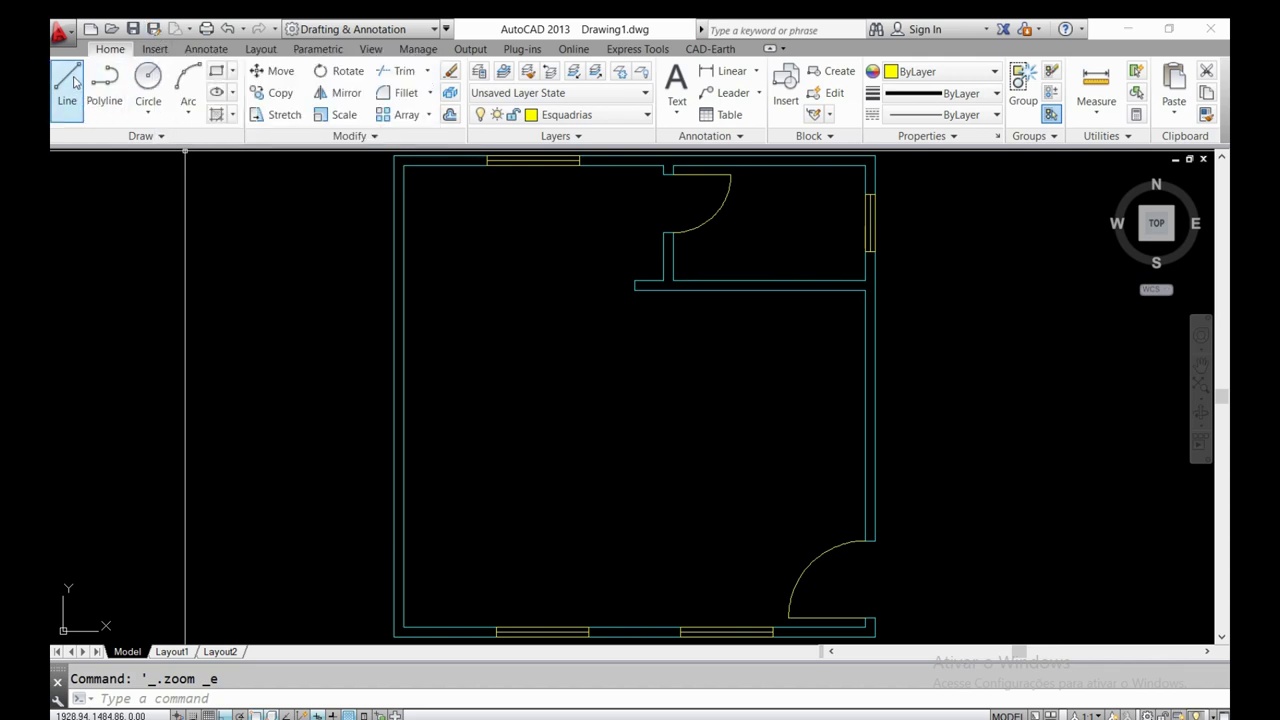
{"action": "left_click", "coordinate": [62, 36]}
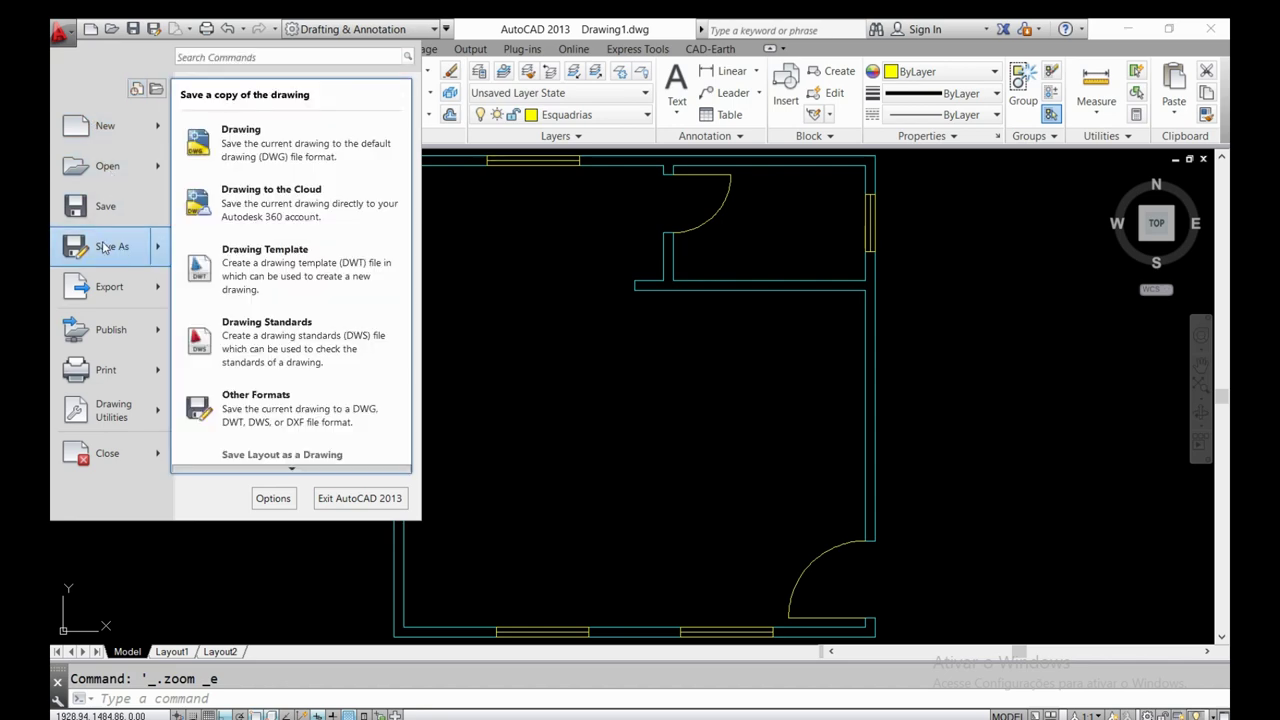
- Open Save Drawing As with Downloads as the destination and select the Drawing1 file name
{"action": "key", "text": "Escape"}
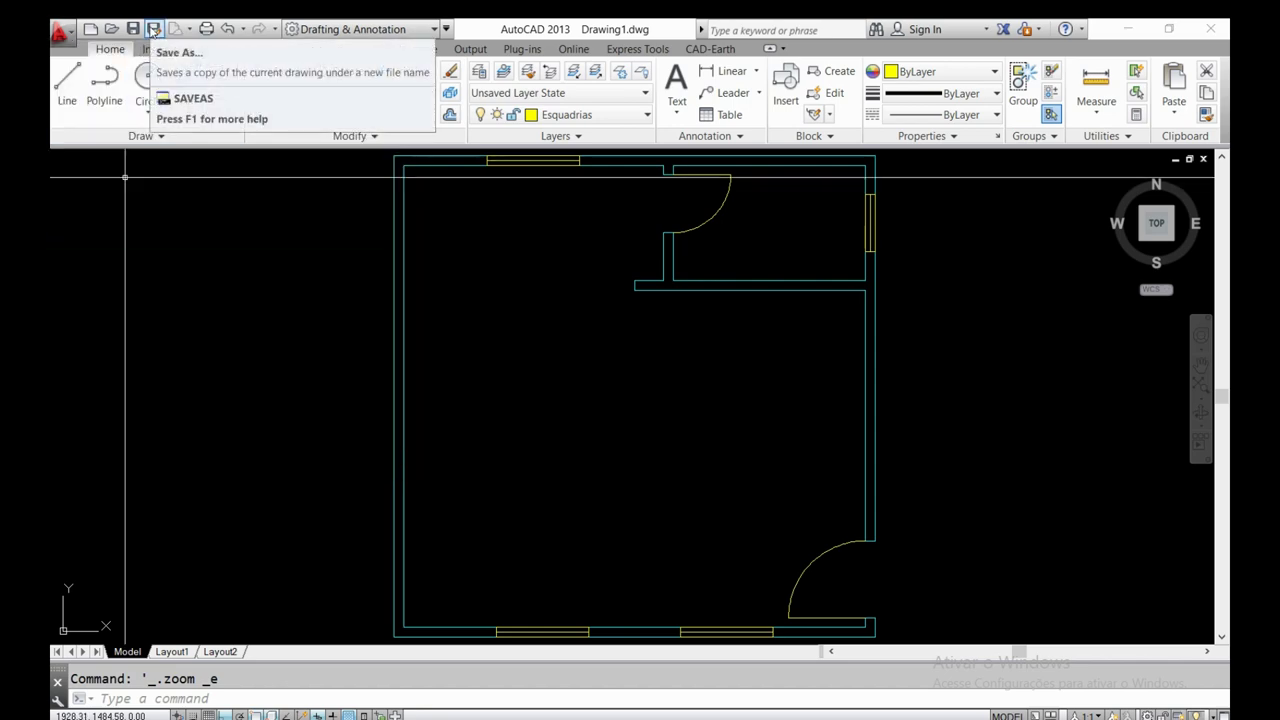
{"action": "left_click", "coordinate": [152, 29]}
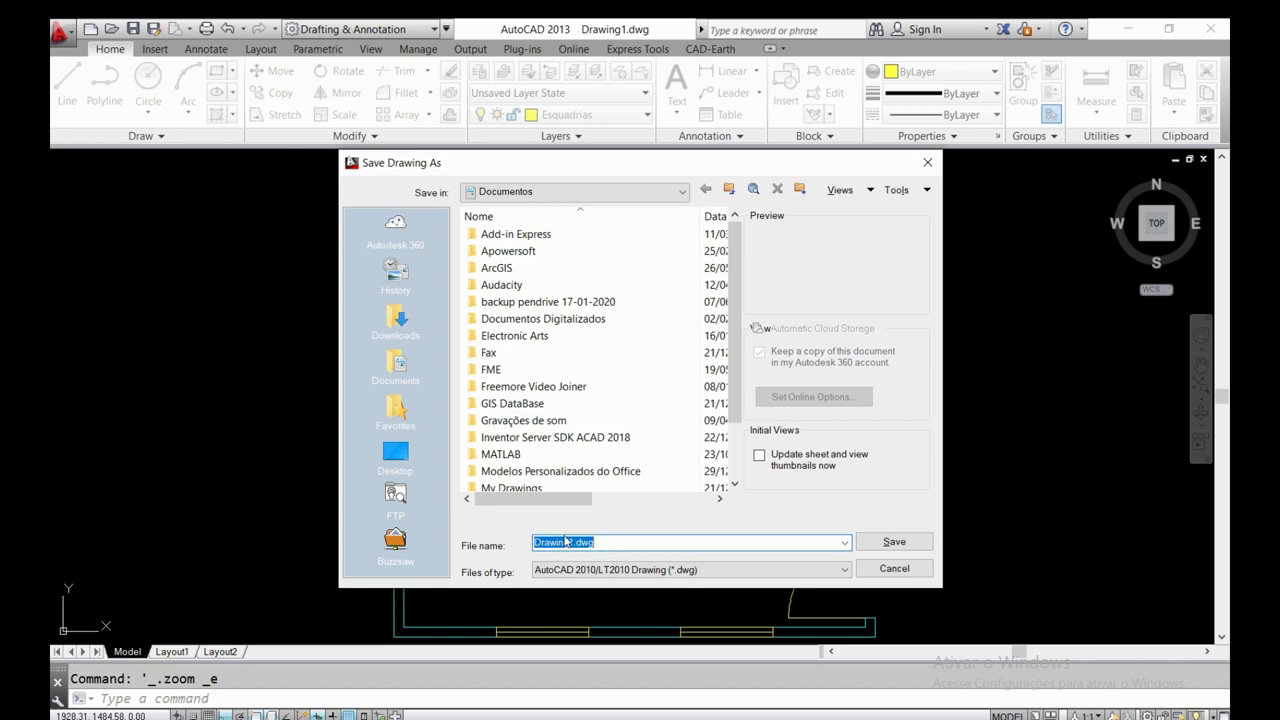
{"action": "left_click", "coordinate": [542, 192]}
{"action": "left_click", "coordinate": [396, 318]}
{"action": "left_click", "coordinate": [396, 318]}
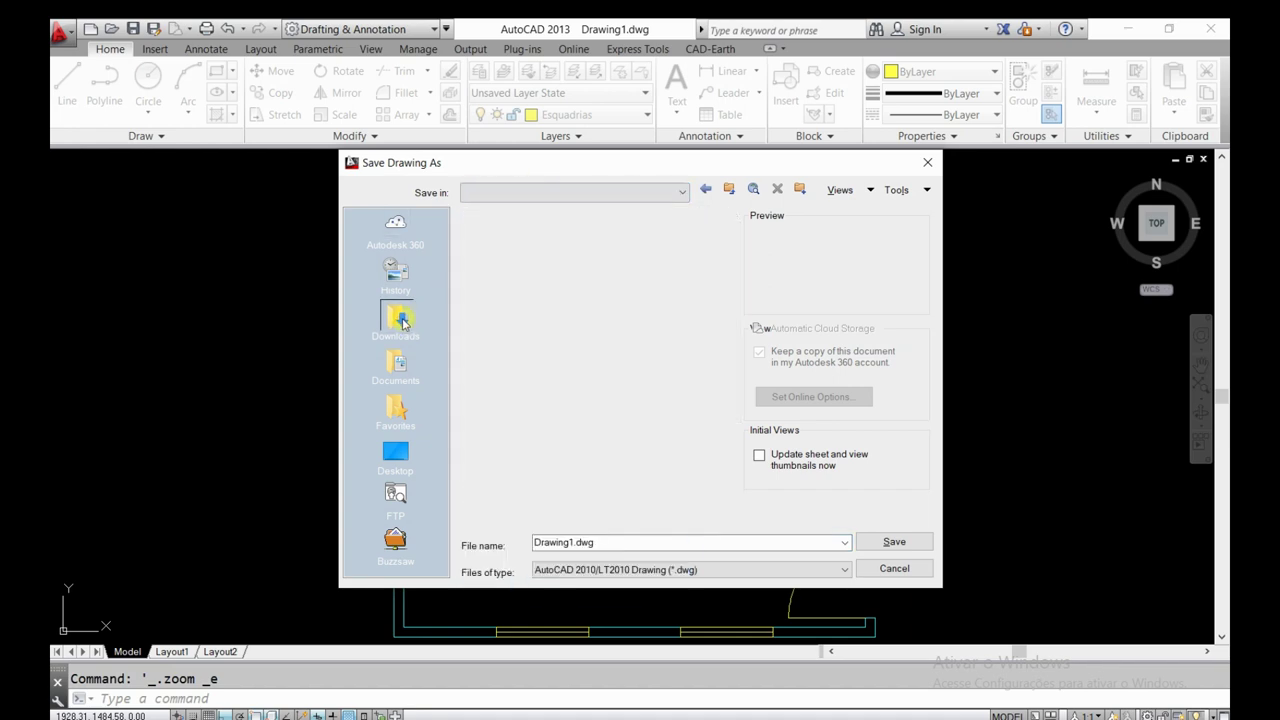
{"action": "double_click", "coordinate": [612, 541]}
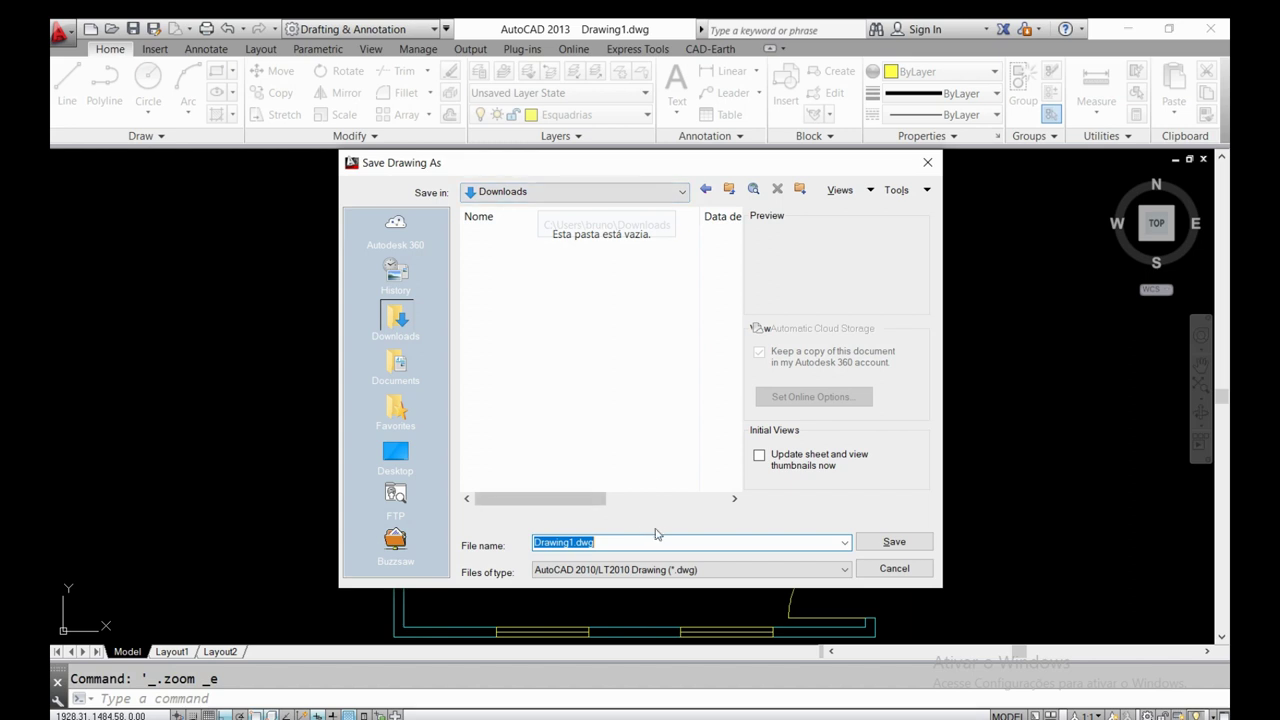
{"action": "double_click", "coordinate": [607, 540]}
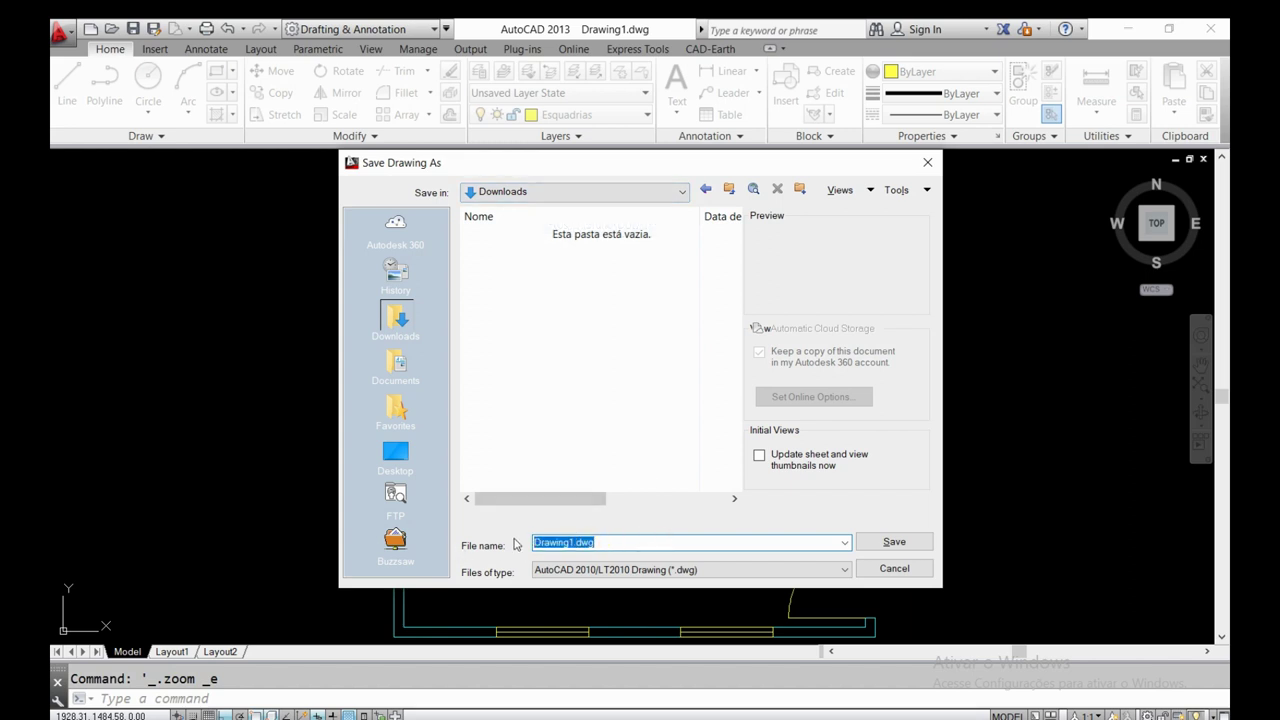
- Enter 'Kitnet Bruno' as the file name and open the Files of type list
{"action": "type", "text": "Kitnet Bruno"}
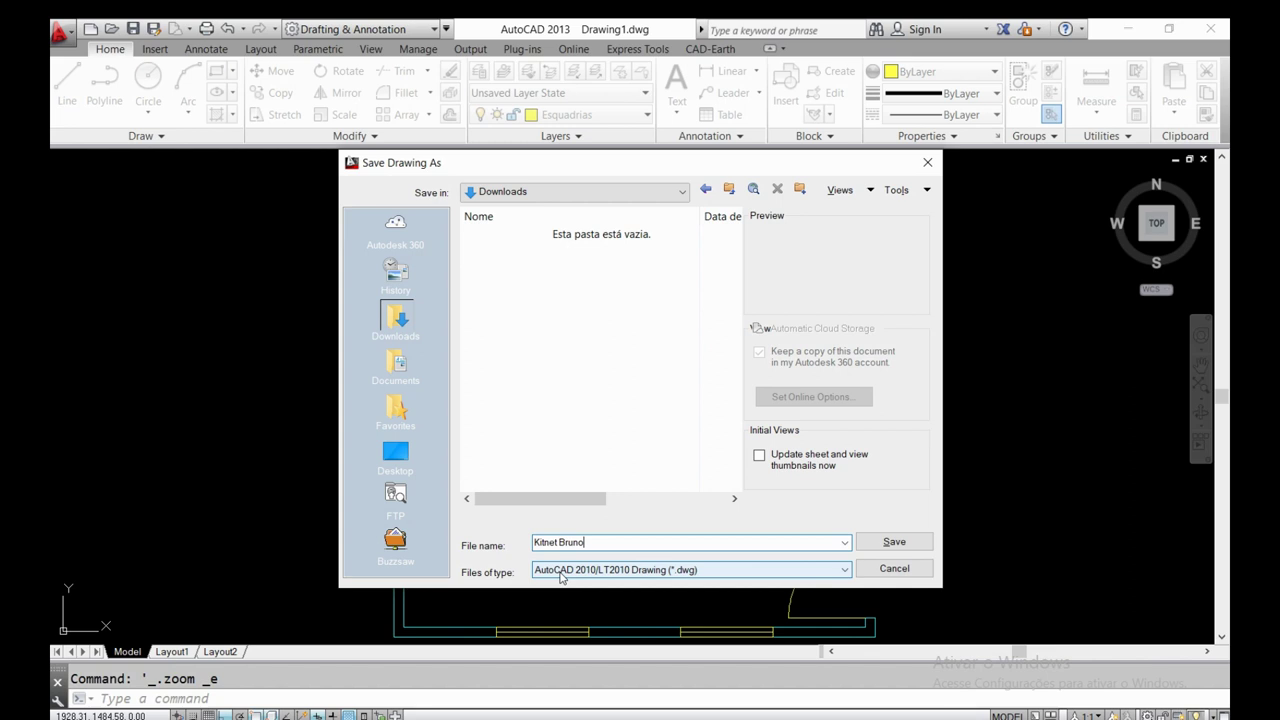
{"action": "left_click", "coordinate": [689, 572]}
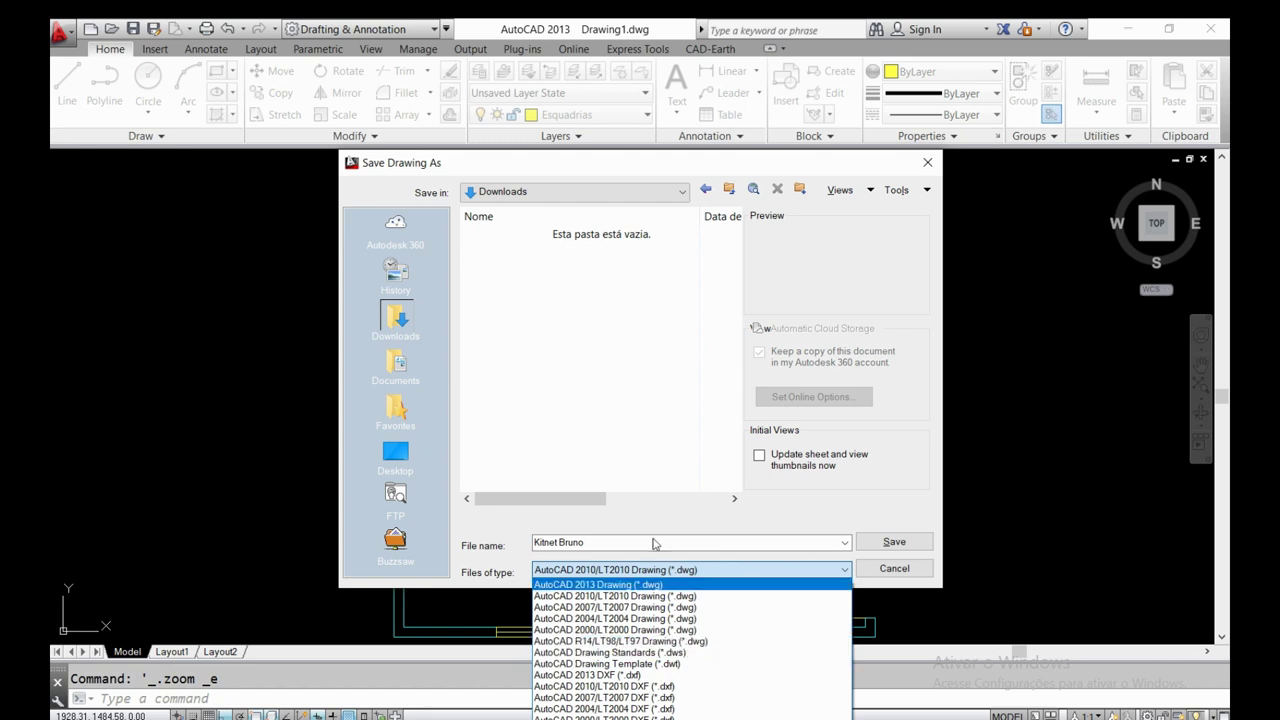
- Keep AutoCAD 2010/LT2010 Drawing format and save as Kitnet Bruno.dwg in Downloads
{"action": "left_click", "coordinate": [643, 493]}
{"action": "left_click", "coordinate": [638, 540]}
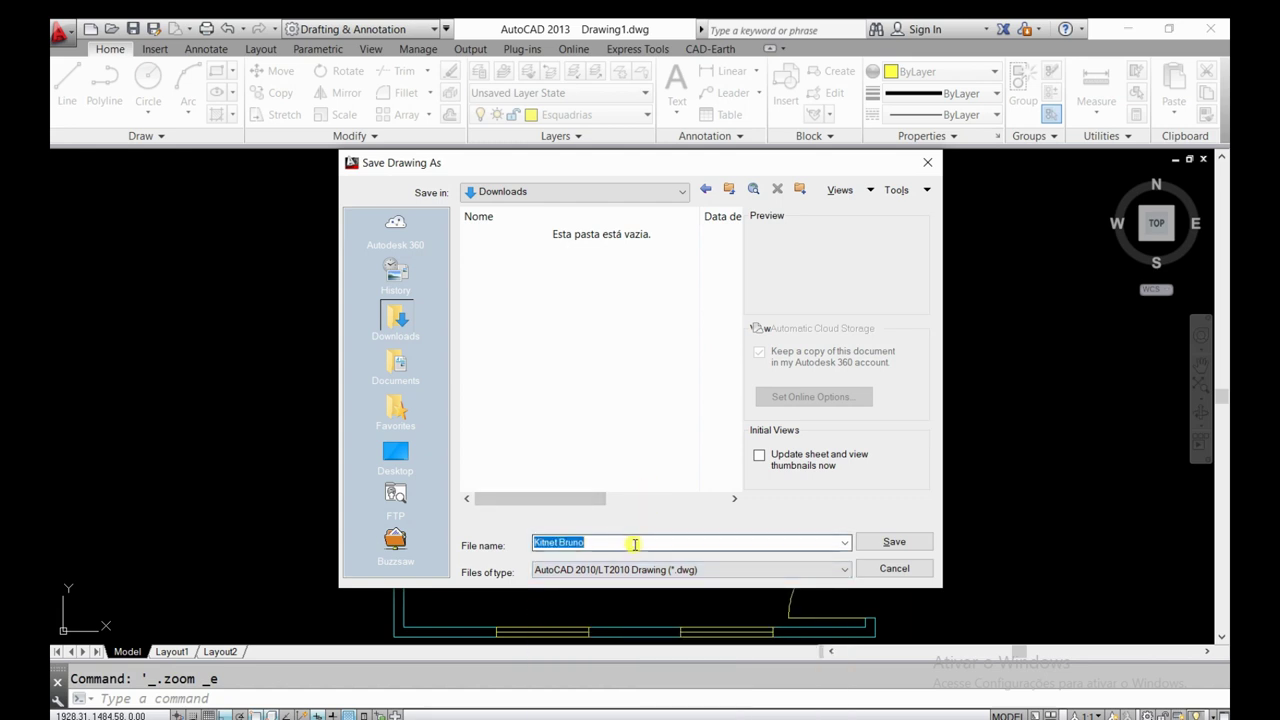
{"action": "left_click", "coordinate": [650, 570]}
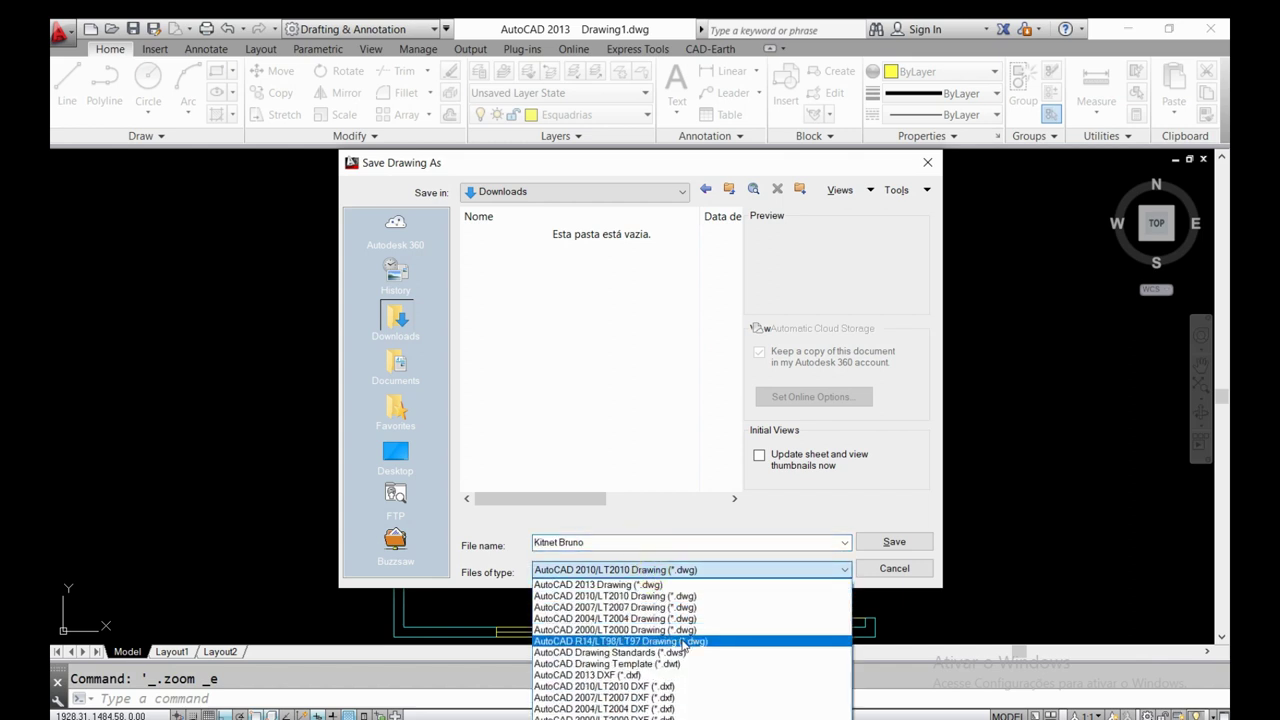
{"action": "left_click", "coordinate": [602, 541]}
{"action": "key", "text": "Tab"}
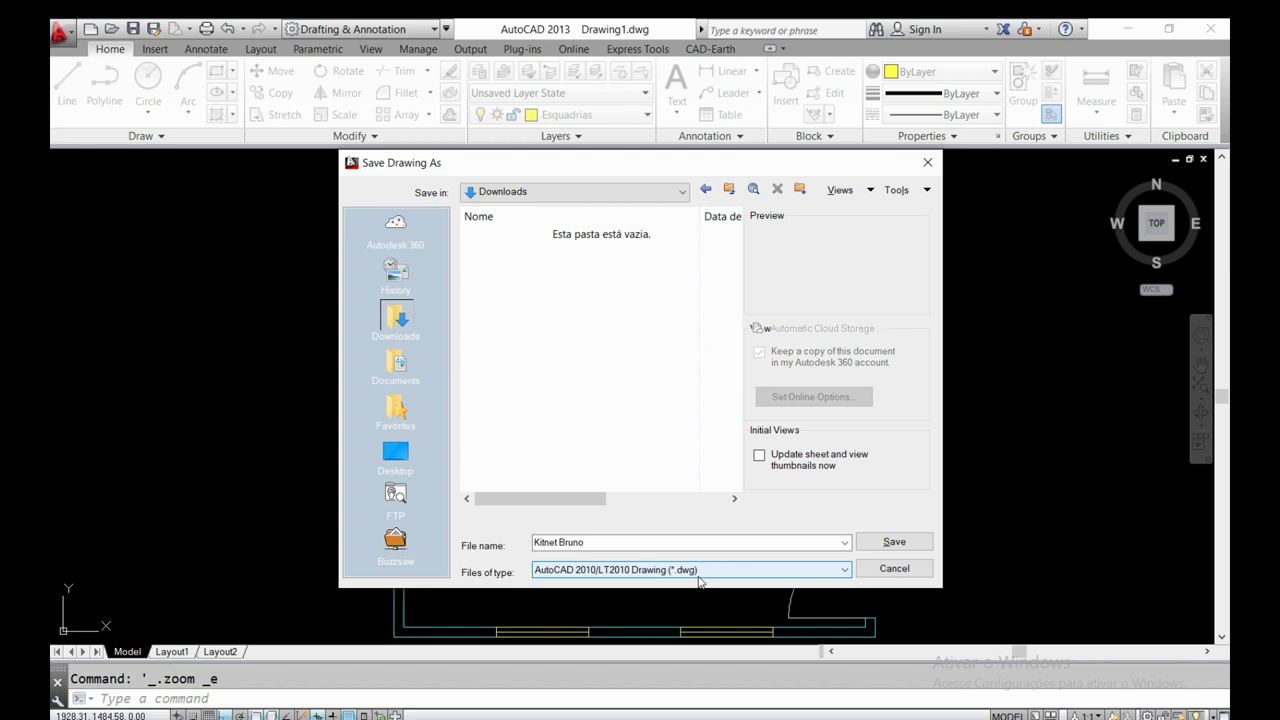
{"action": "left_click", "coordinate": [698, 576]}
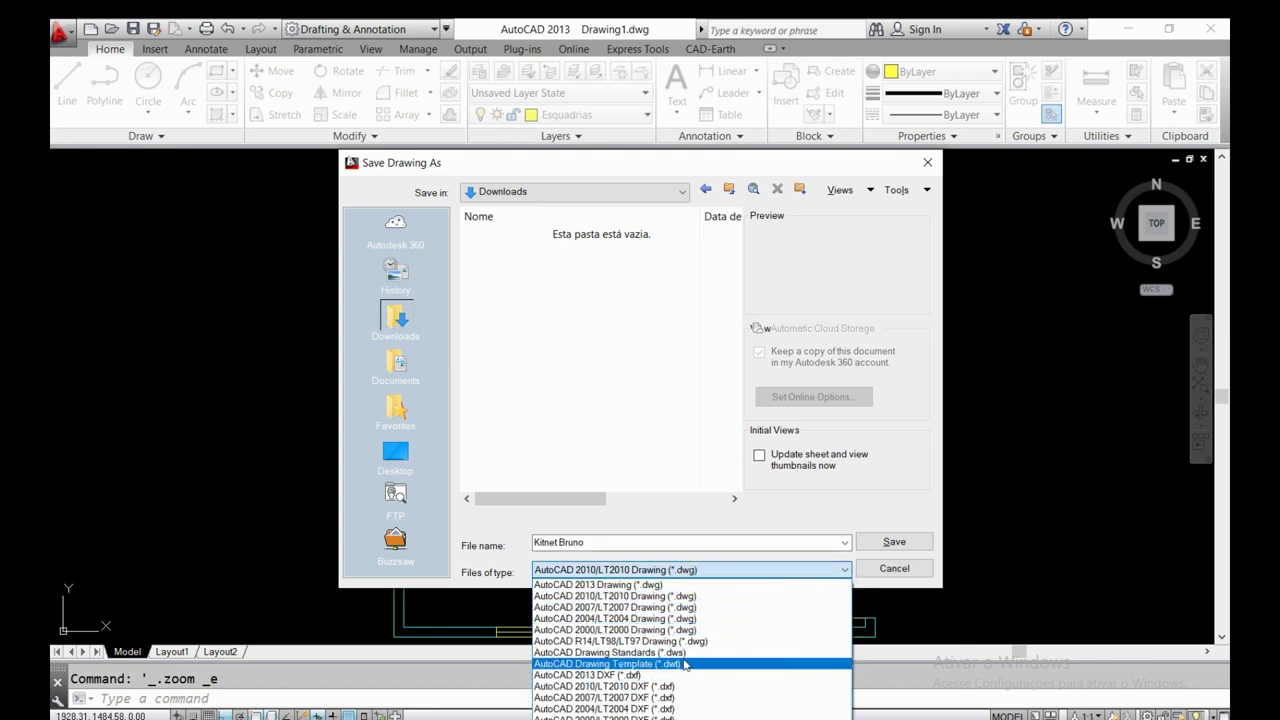
{"action": "left_click", "coordinate": [566, 498]}
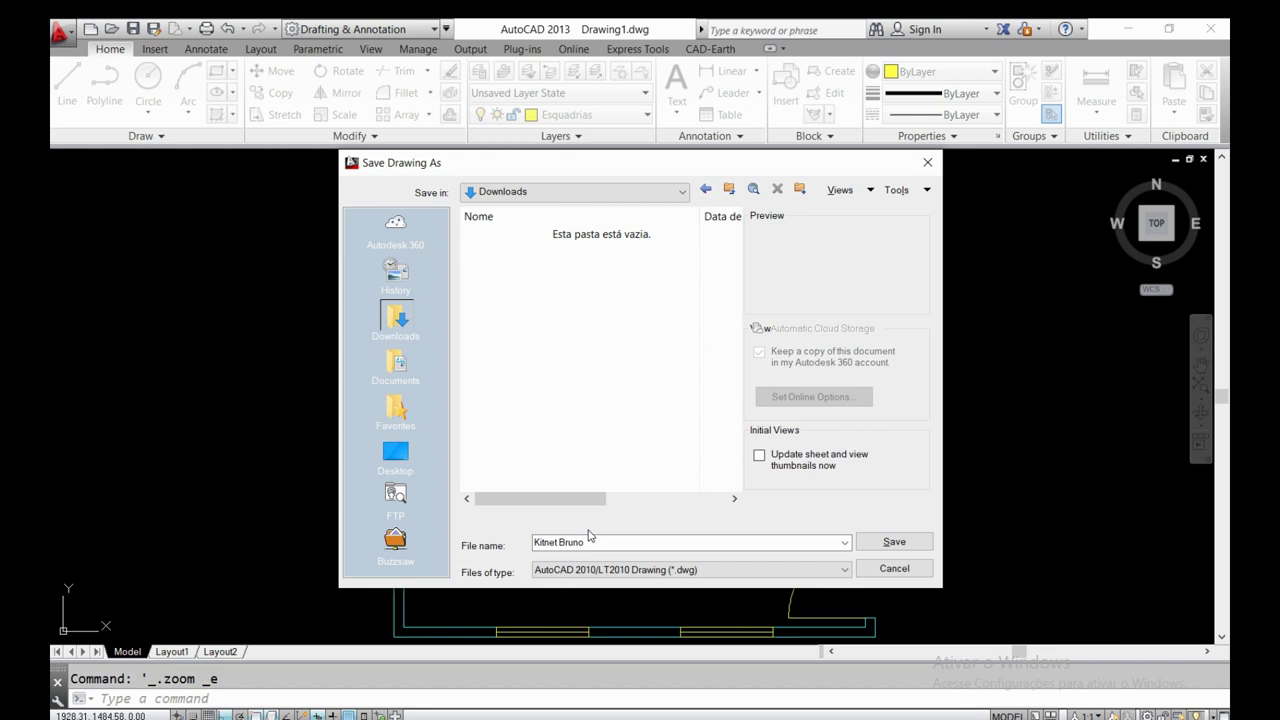
{"action": "left_click", "coordinate": [594, 570]}
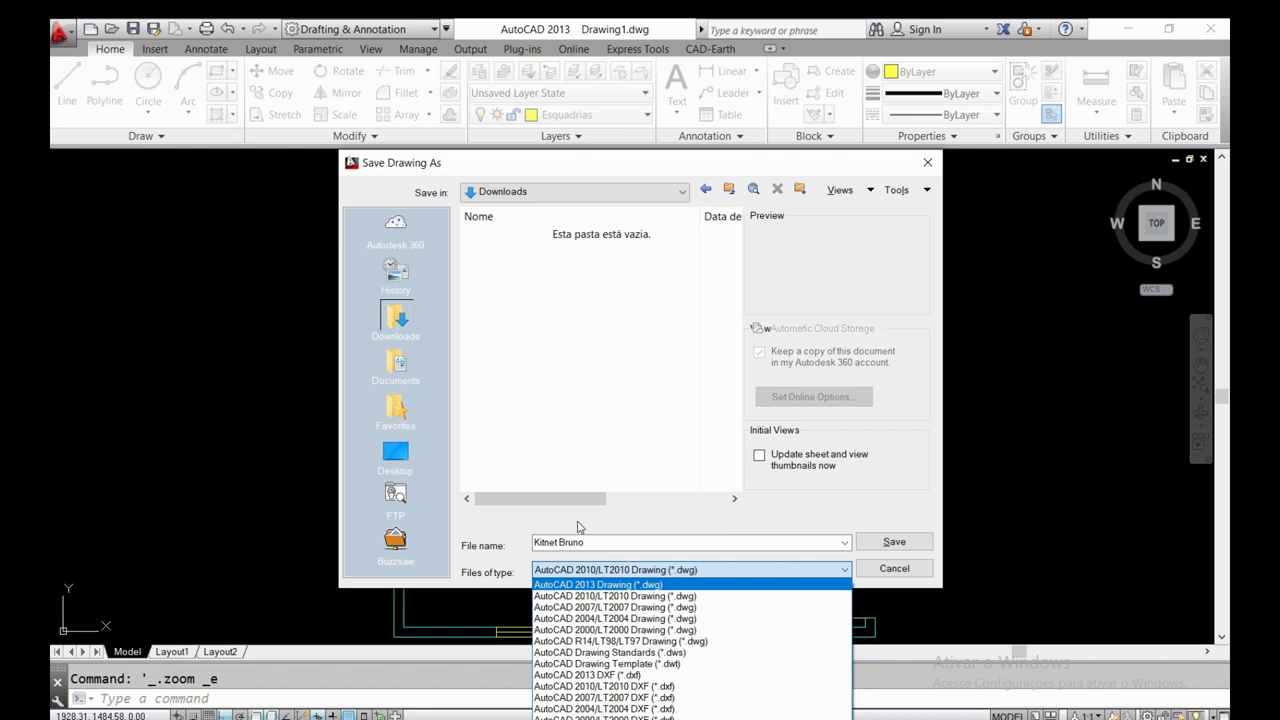
{"action": "left_click", "coordinate": [605, 596]}
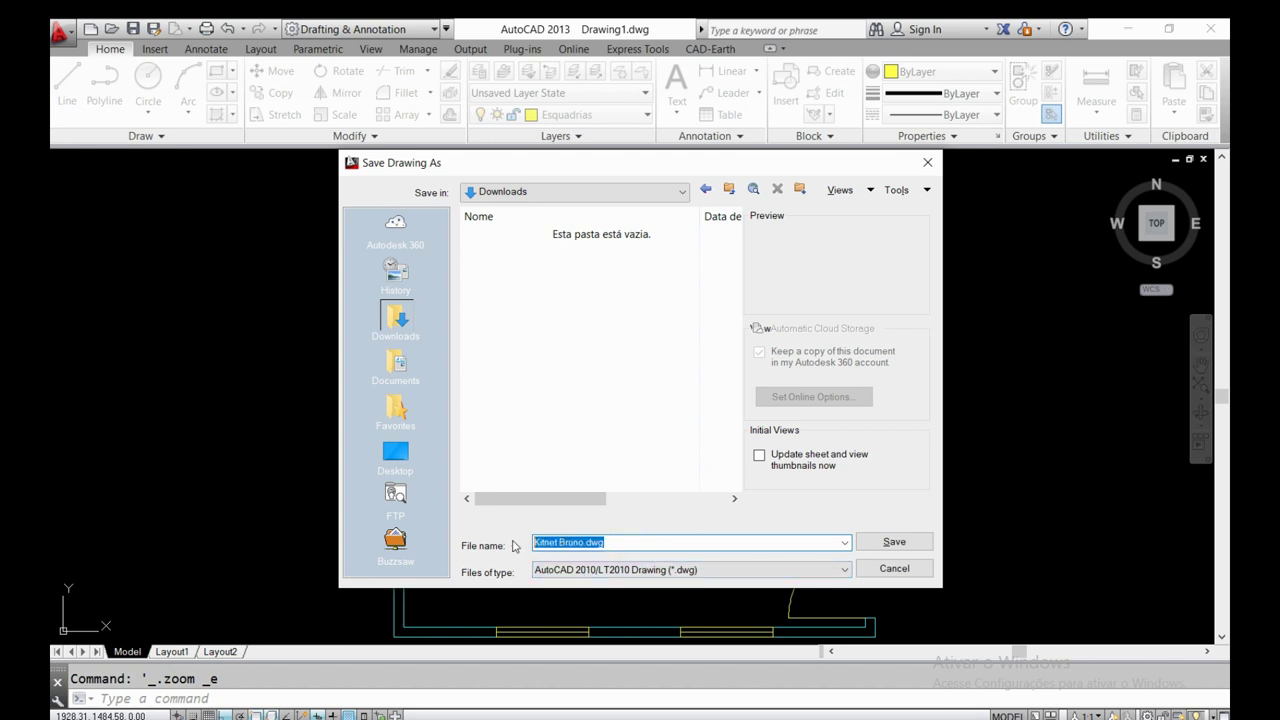
{"action": "left_click", "coordinate": [871, 548]}
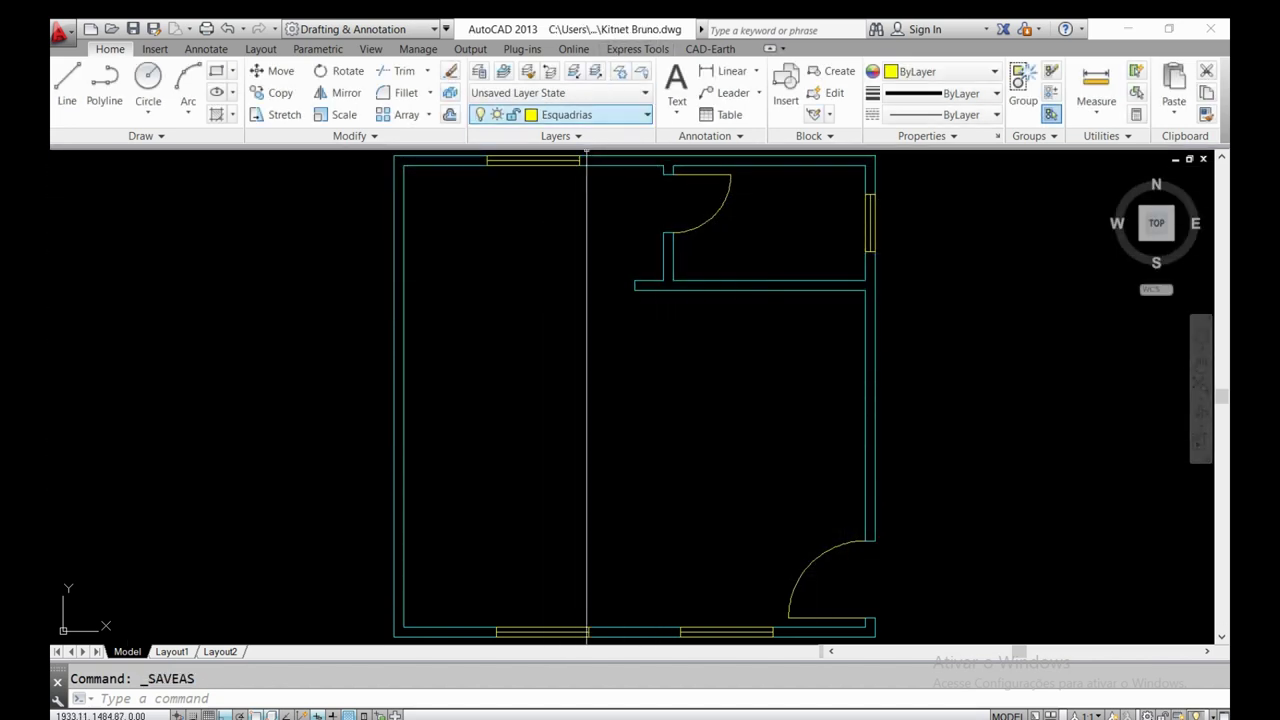
- Zoom to fit the plan and save Kitnet Bruno.dwg again, also with Ctrl+S
{"action": "double_click", "coordinate": [627, 360]}
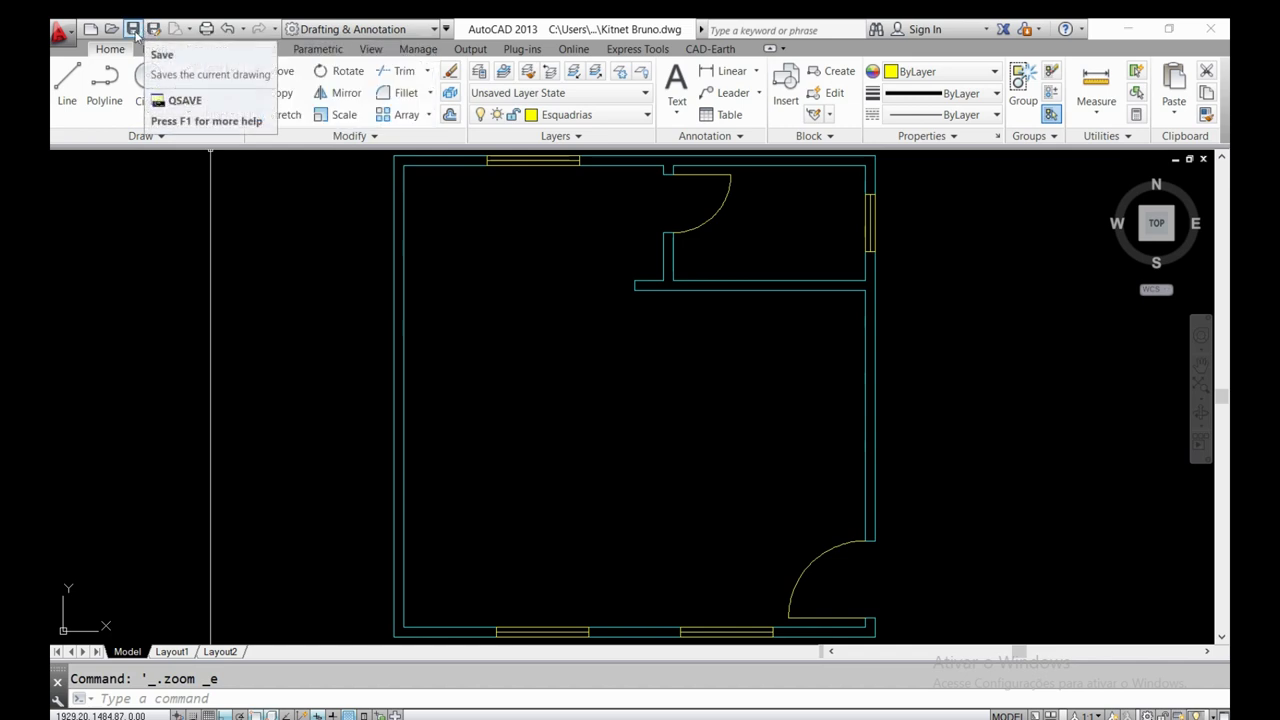
{"action": "left_click", "coordinate": [135, 31]}
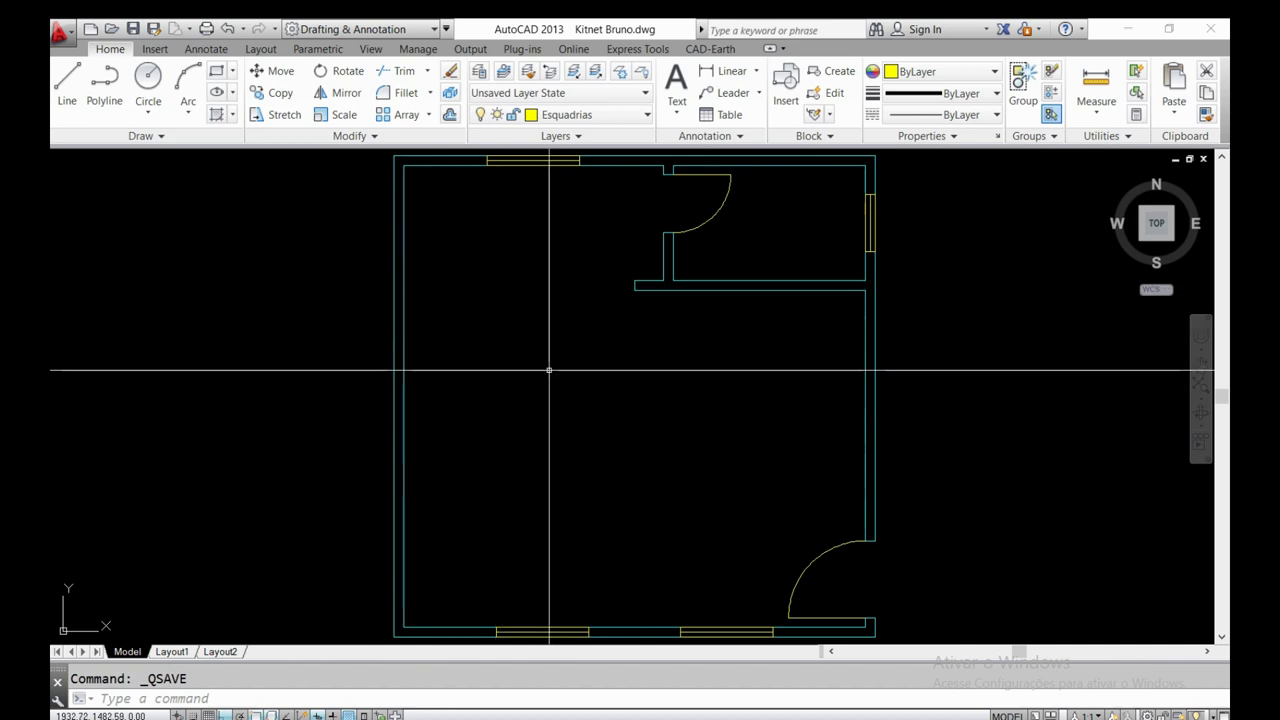
{"action": "key", "text": "ctrl+s"}
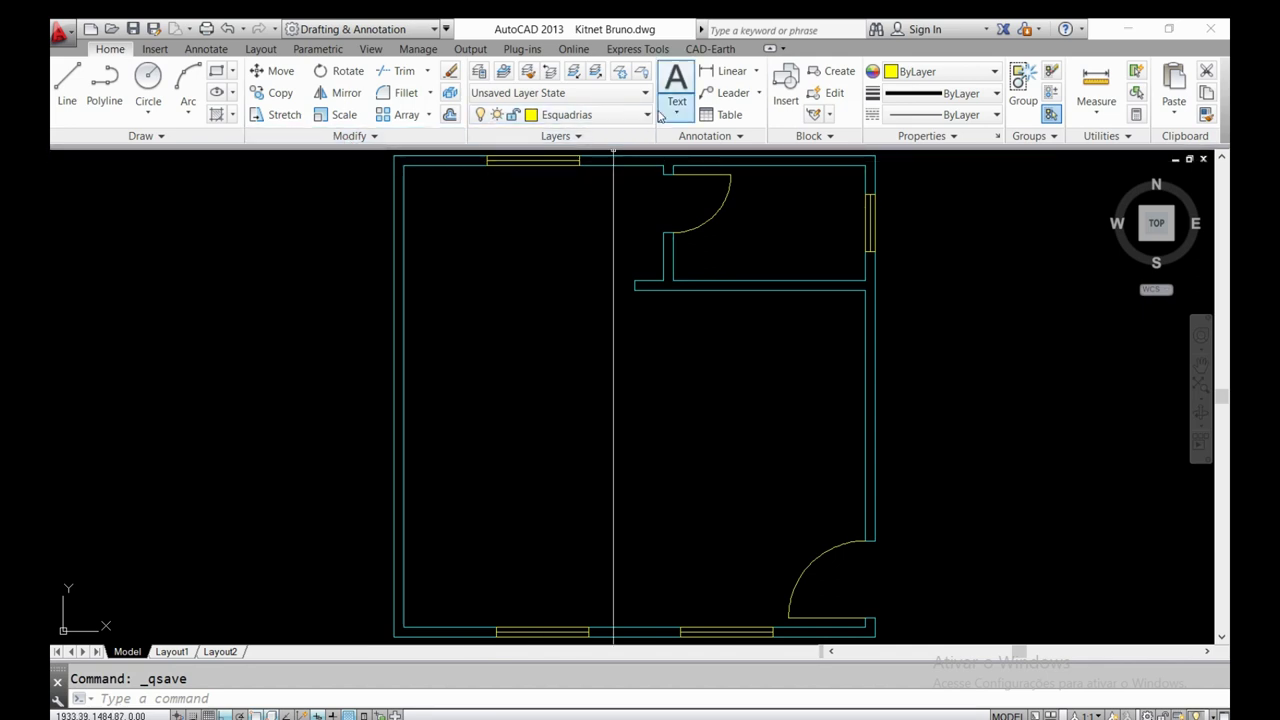
- Start Multiline Text and span a text box between two corners inside the large room
{"action": "left_click", "coordinate": [674, 110]}
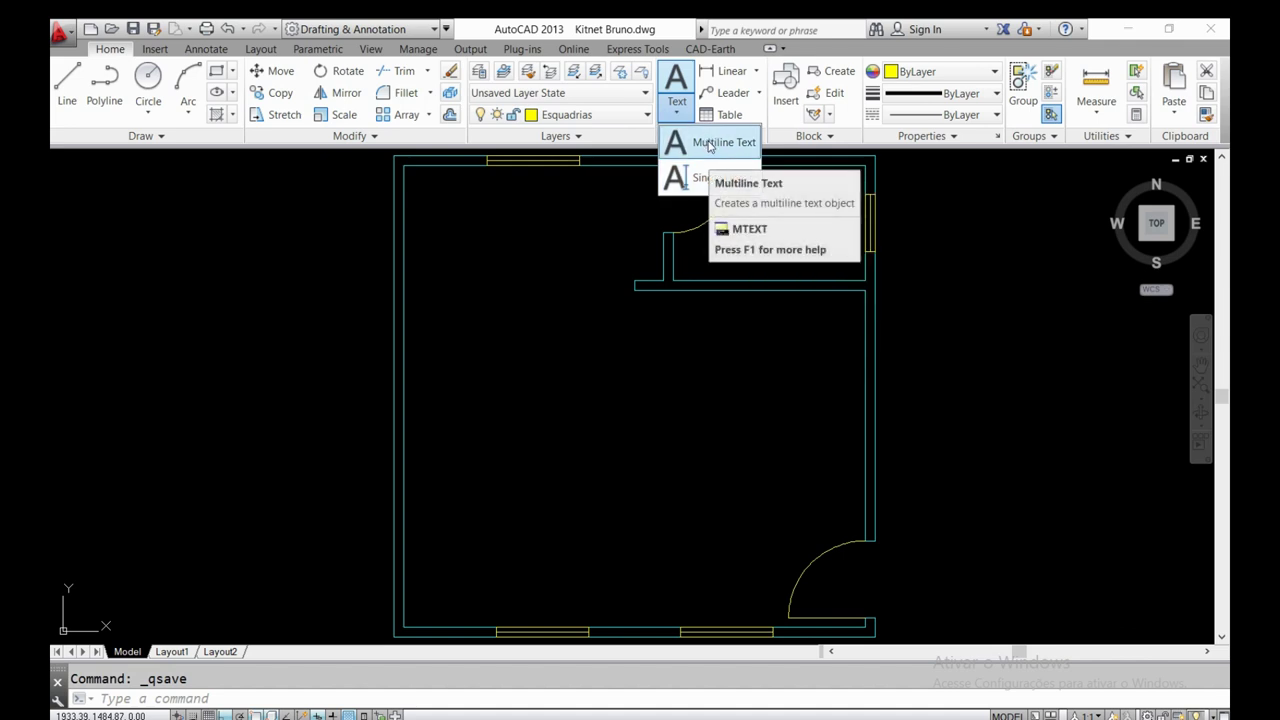
{"action": "mouse_move", "coordinate": [722, 142]}
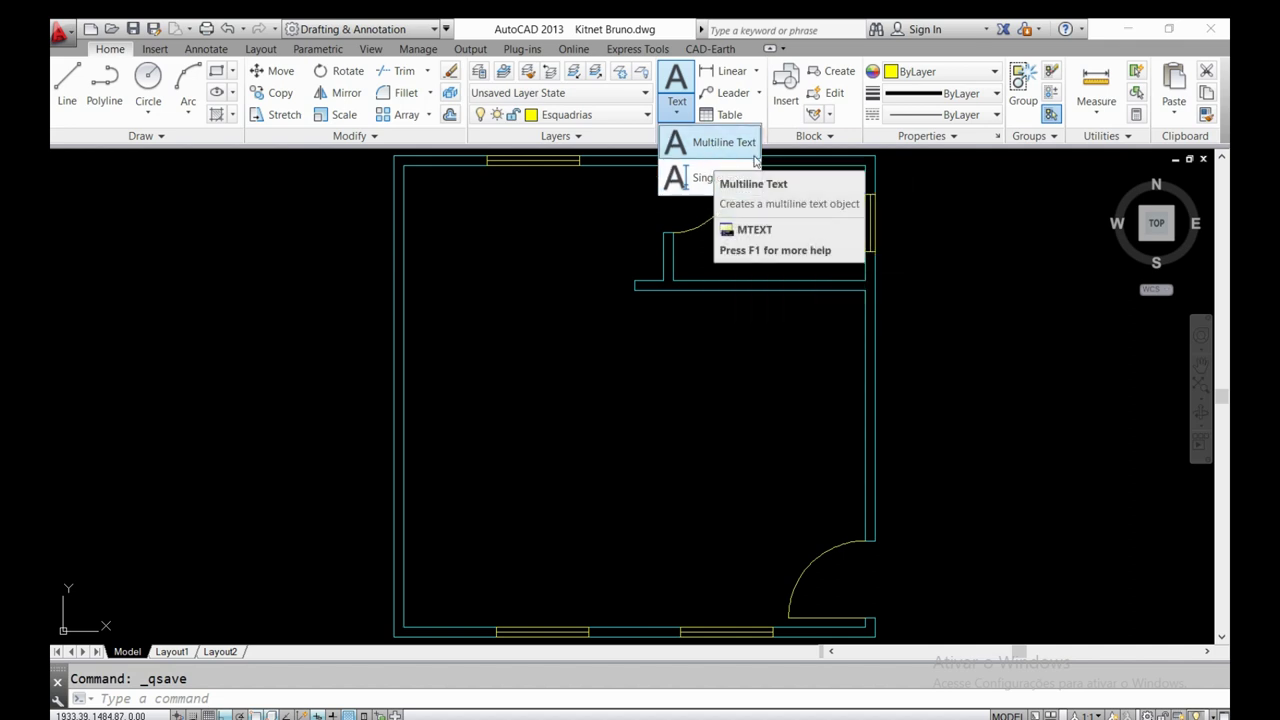
{"action": "key", "text": "Escape"}
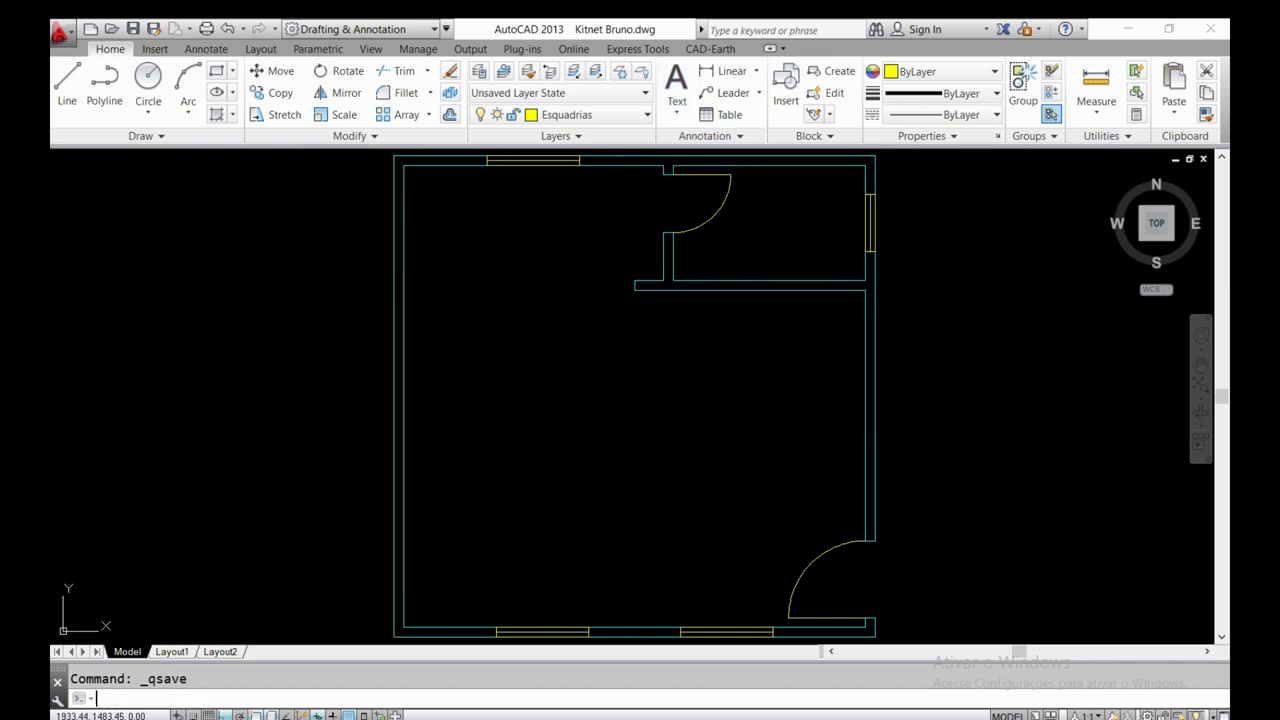
{"action": "key", "text": "Escape"}
{"action": "left_click", "coordinate": [678, 110]}
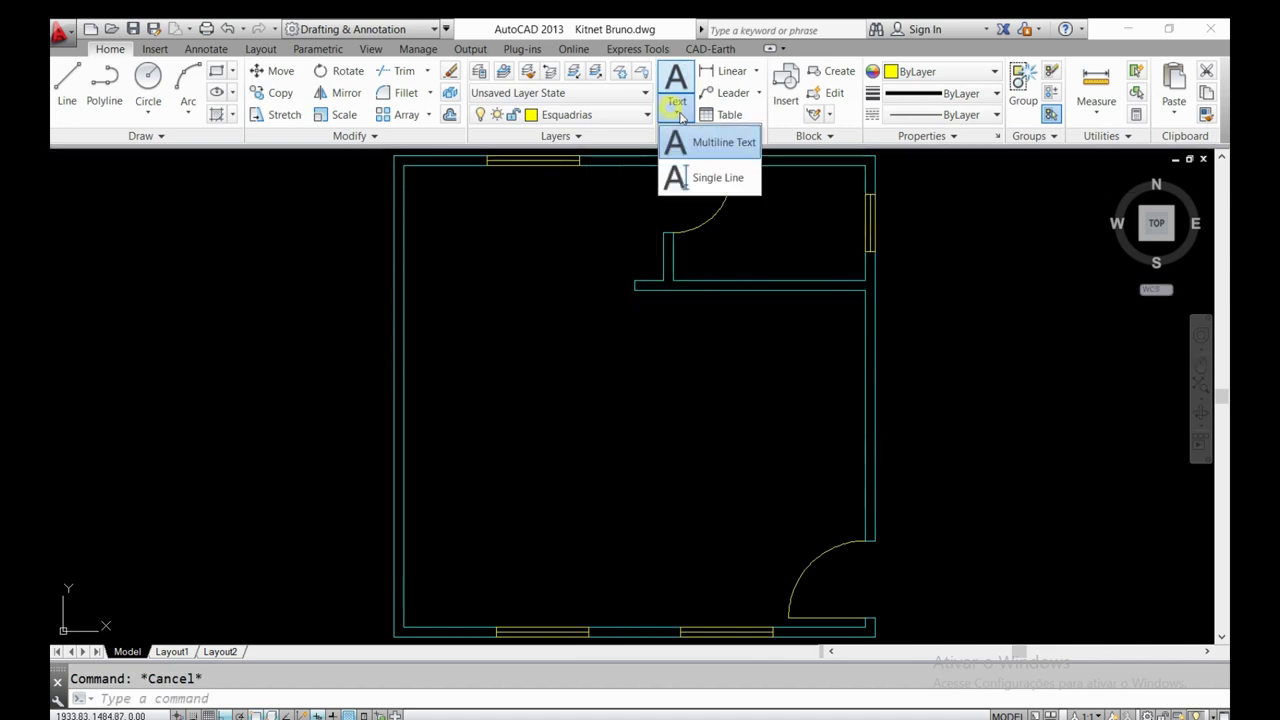
{"action": "left_click", "coordinate": [706, 143]}
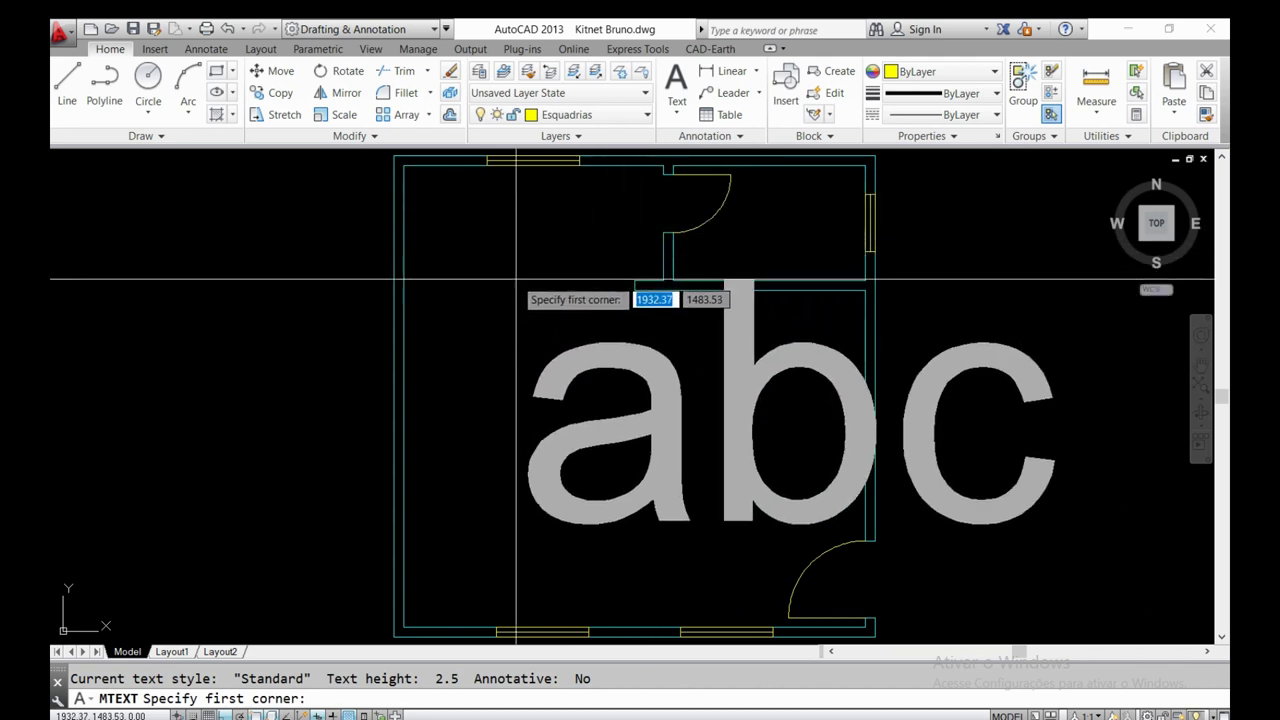
{"action": "left_click", "coordinate": [467, 297]}
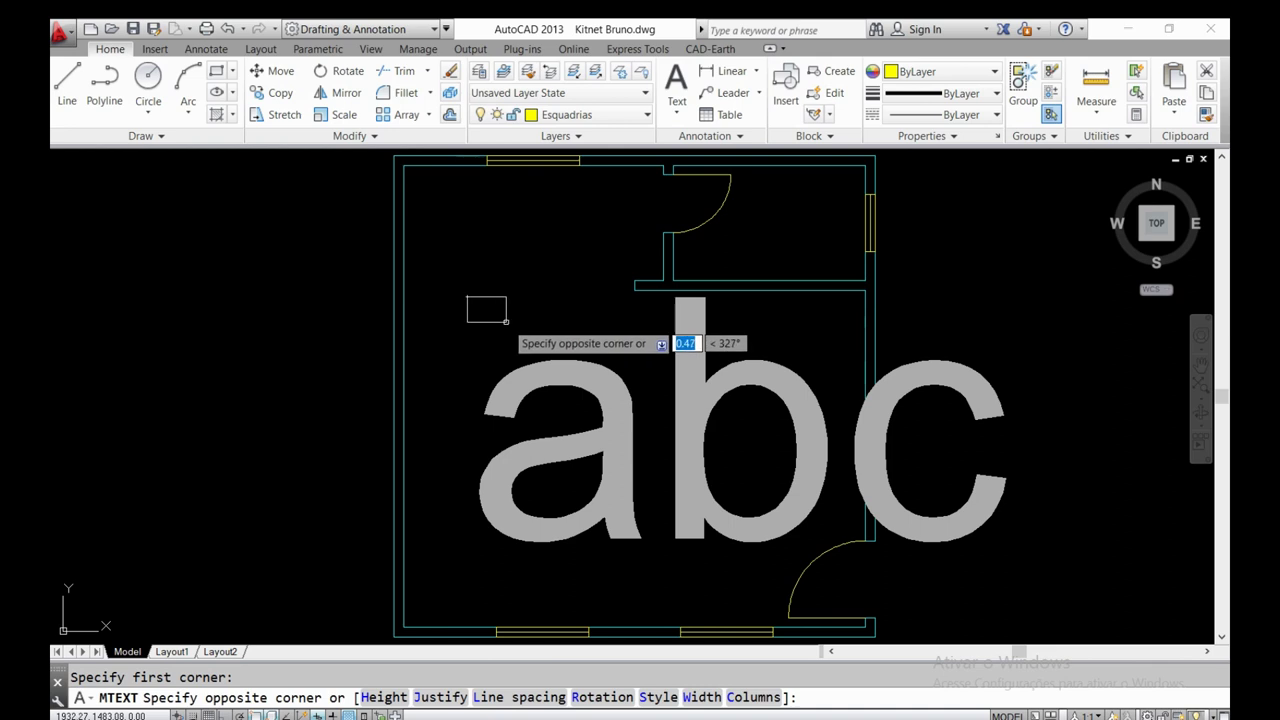
{"action": "left_click", "coordinate": [651, 441]}
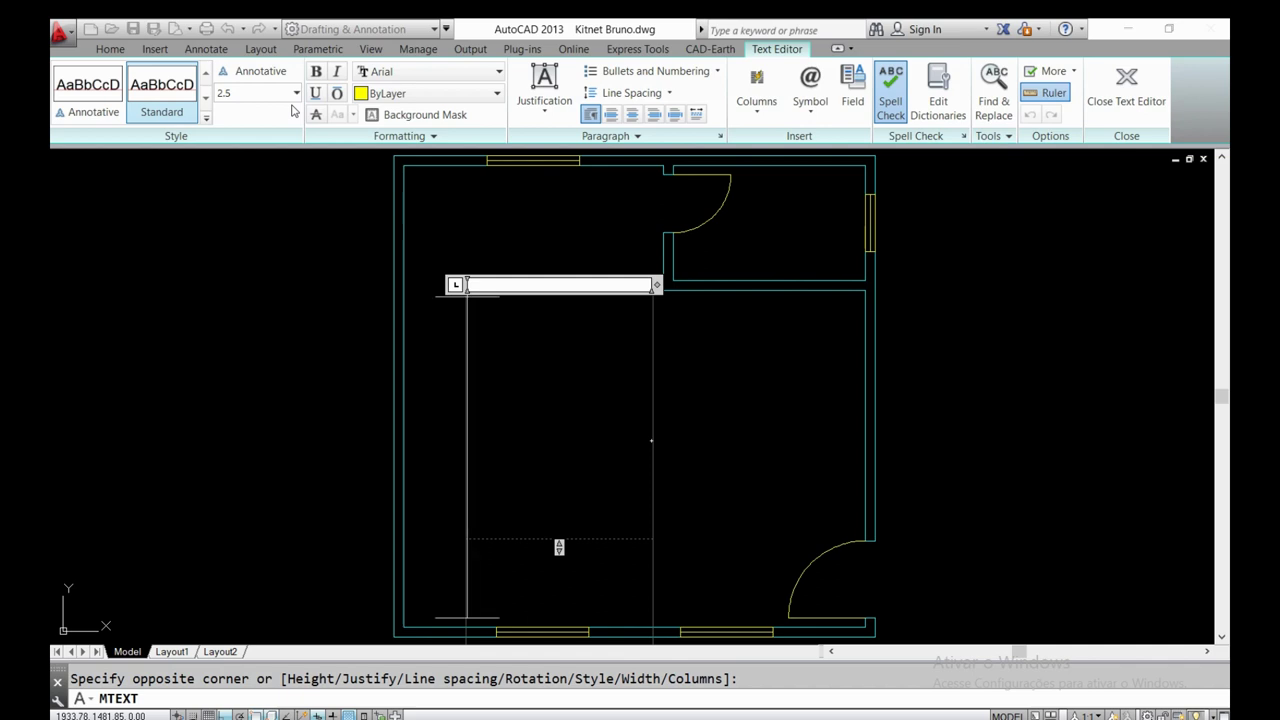
{"action": "left_click", "coordinate": [403, 71]}
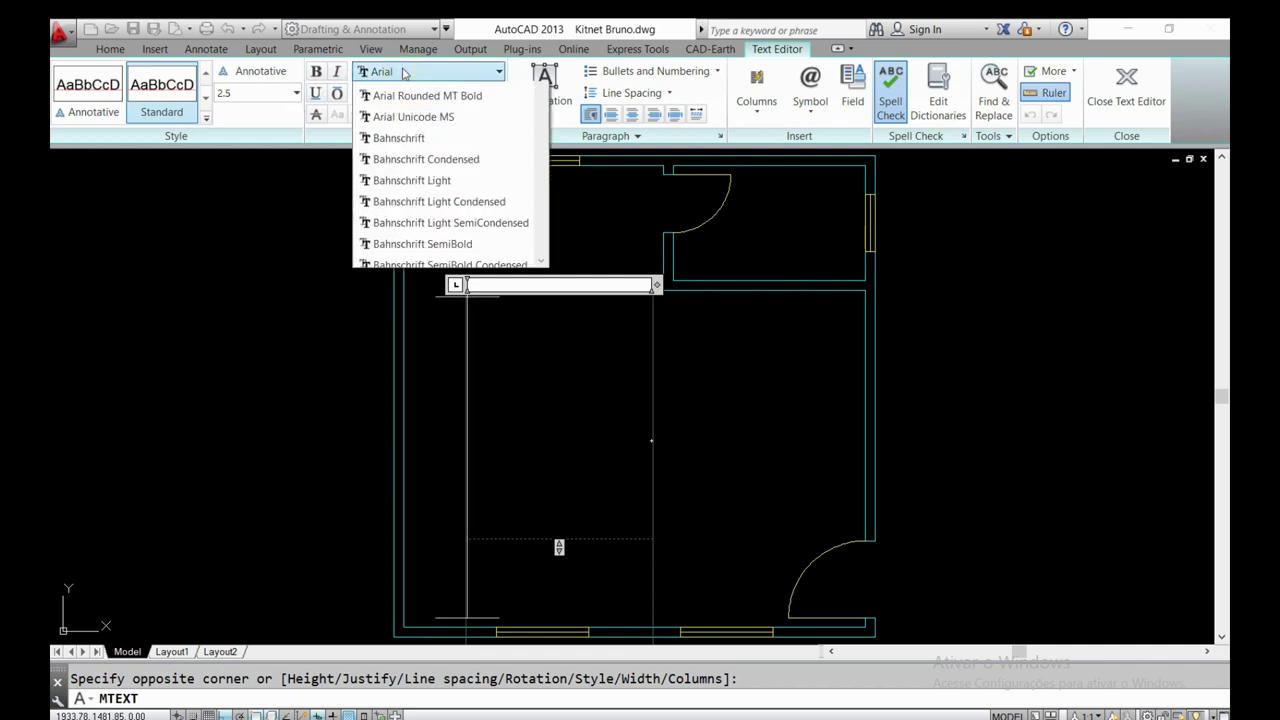
{"action": "left_click", "coordinate": [254, 93]}
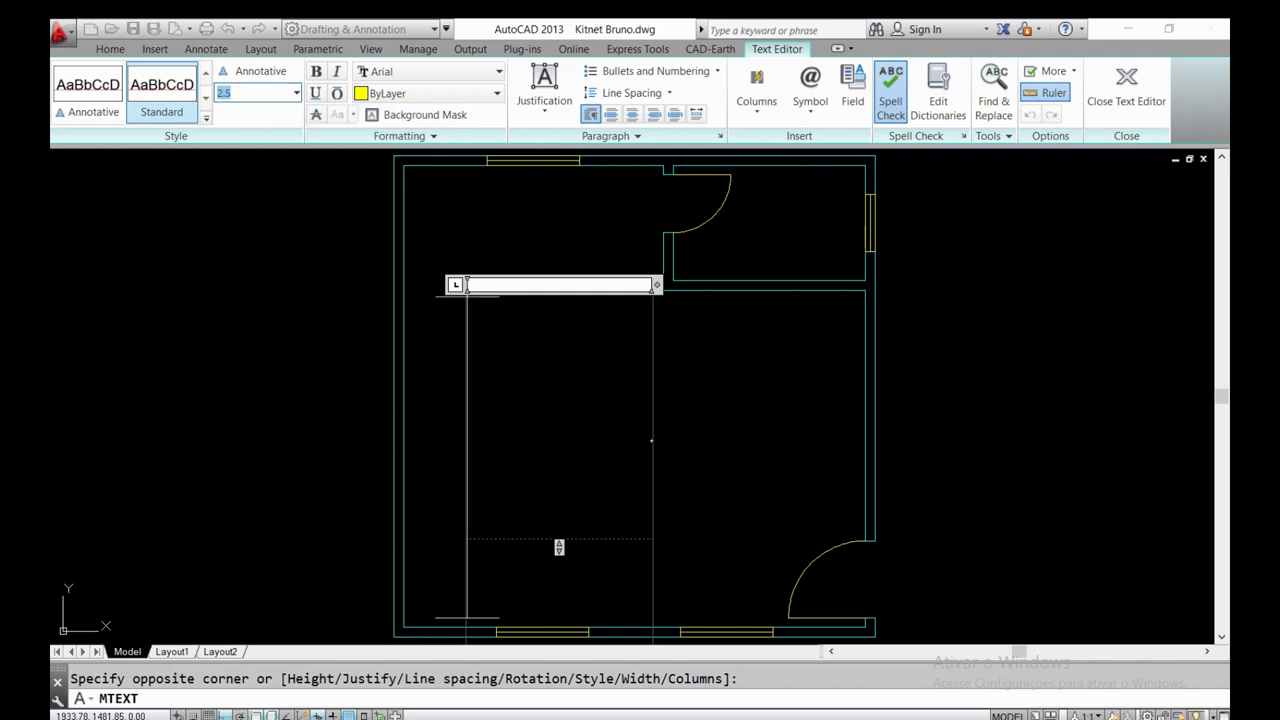
{"action": "key", "text": "alt+Tab"}
{"action": "scroll", "coordinate": [378, 477], "scroll_direction": "down", "scroll_amount": 2}
{"action": "scroll", "coordinate": [378, 477], "scroll_direction": "up", "scroll_amount": 6}
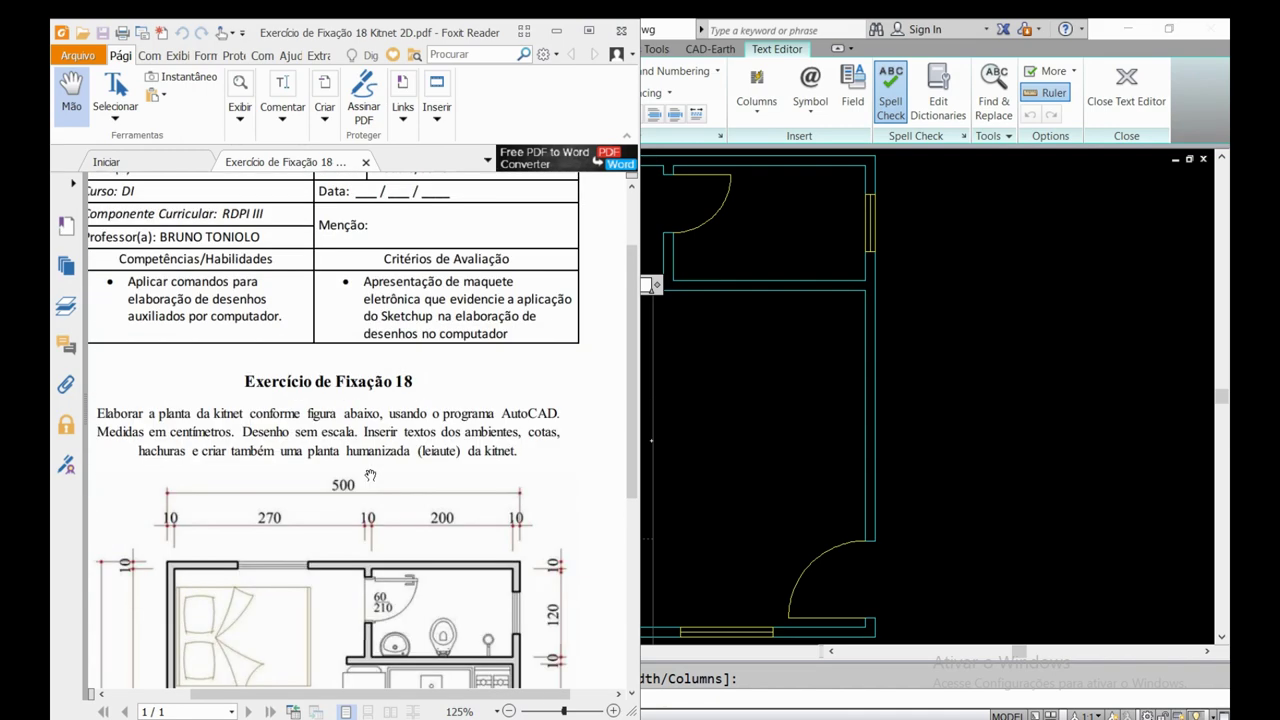
{"action": "scroll", "coordinate": [370, 476], "scroll_direction": "down", "scroll_amount": 1}
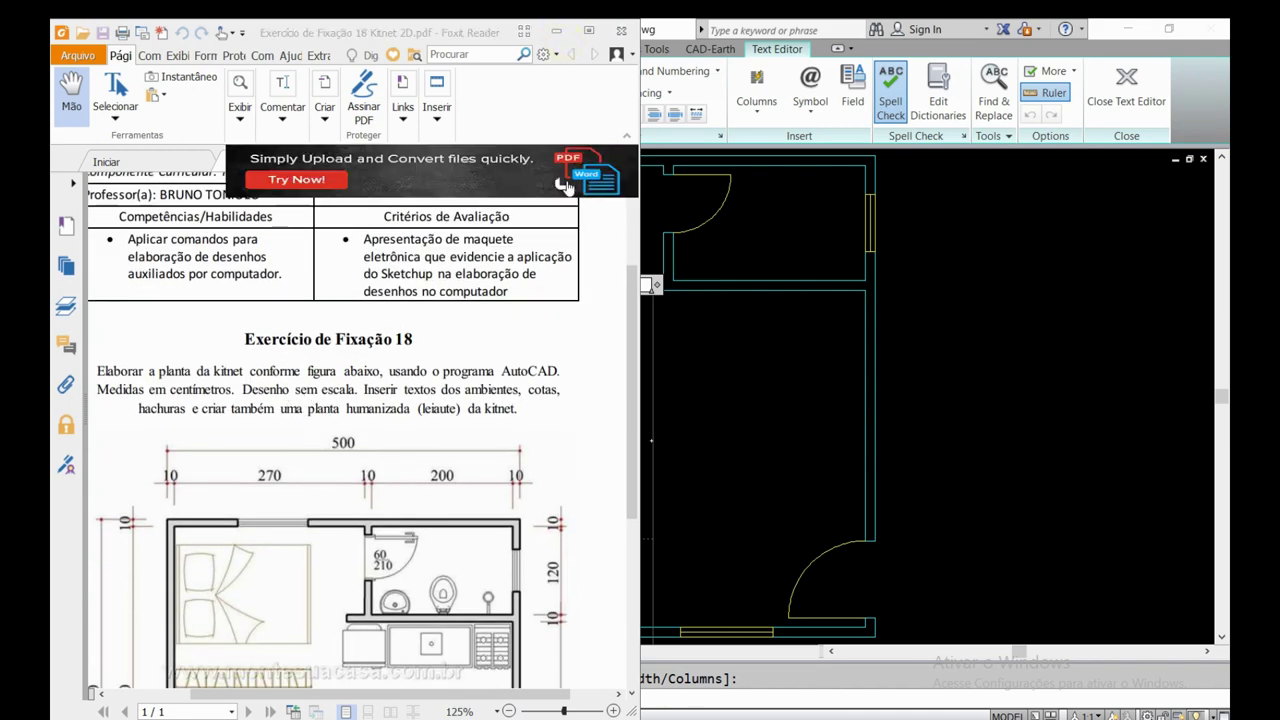
{"action": "left_click", "coordinate": [555, 30]}
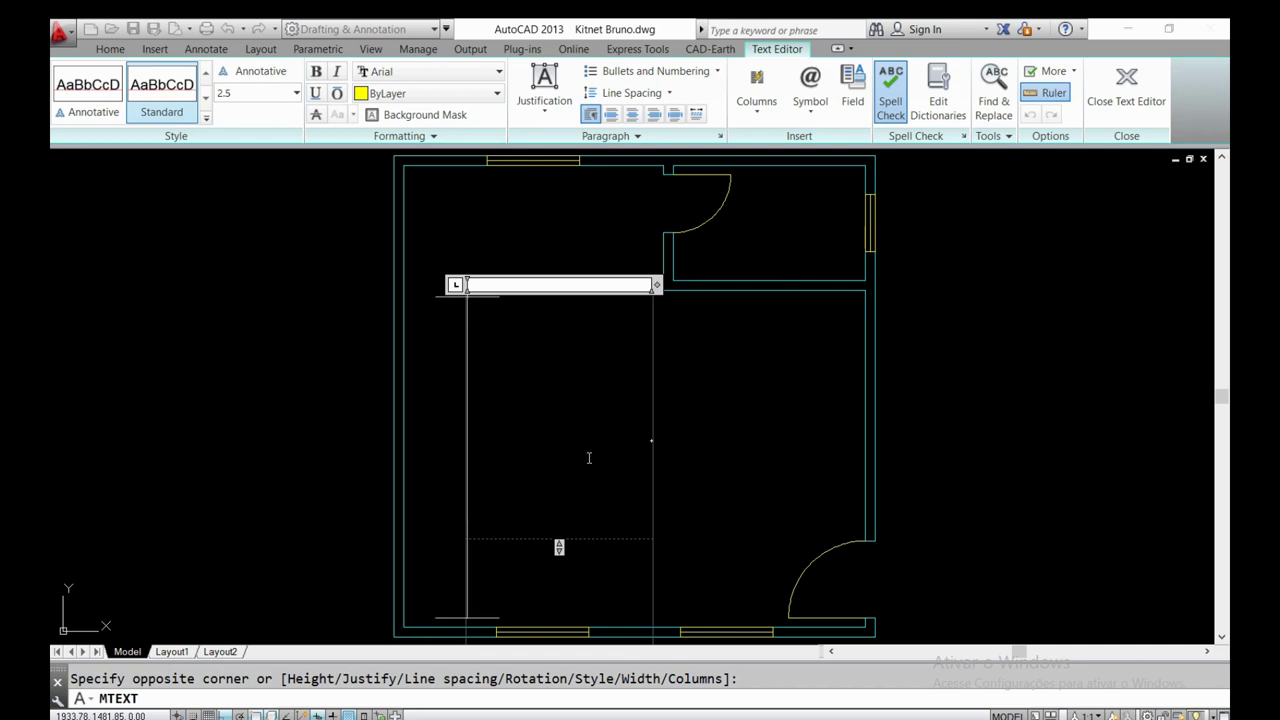
- Switch to Photos to view the Escala x Altura Texto.jpg text-height table
{"action": "key", "text": "alt+Tab"}
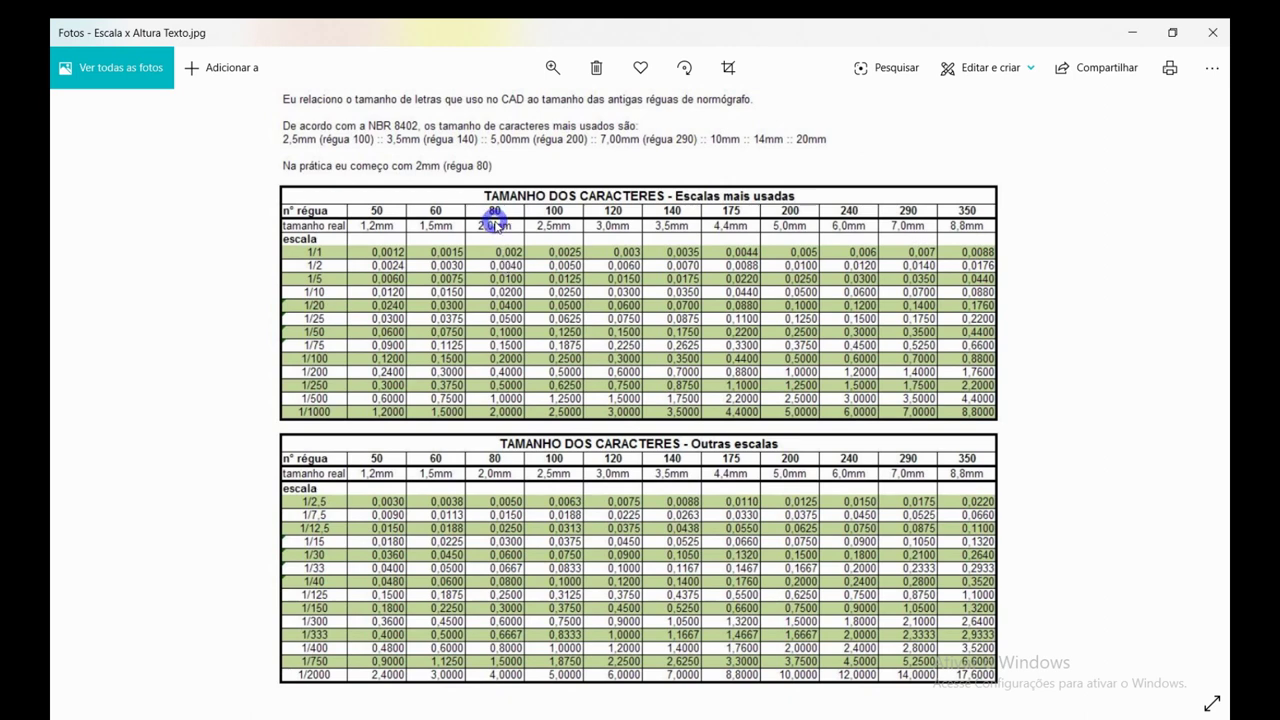
- Open and dismiss the context menu on the table image in Photos
{"action": "right_click", "coordinate": [497, 228]}
{"action": "key", "text": "Escape"}
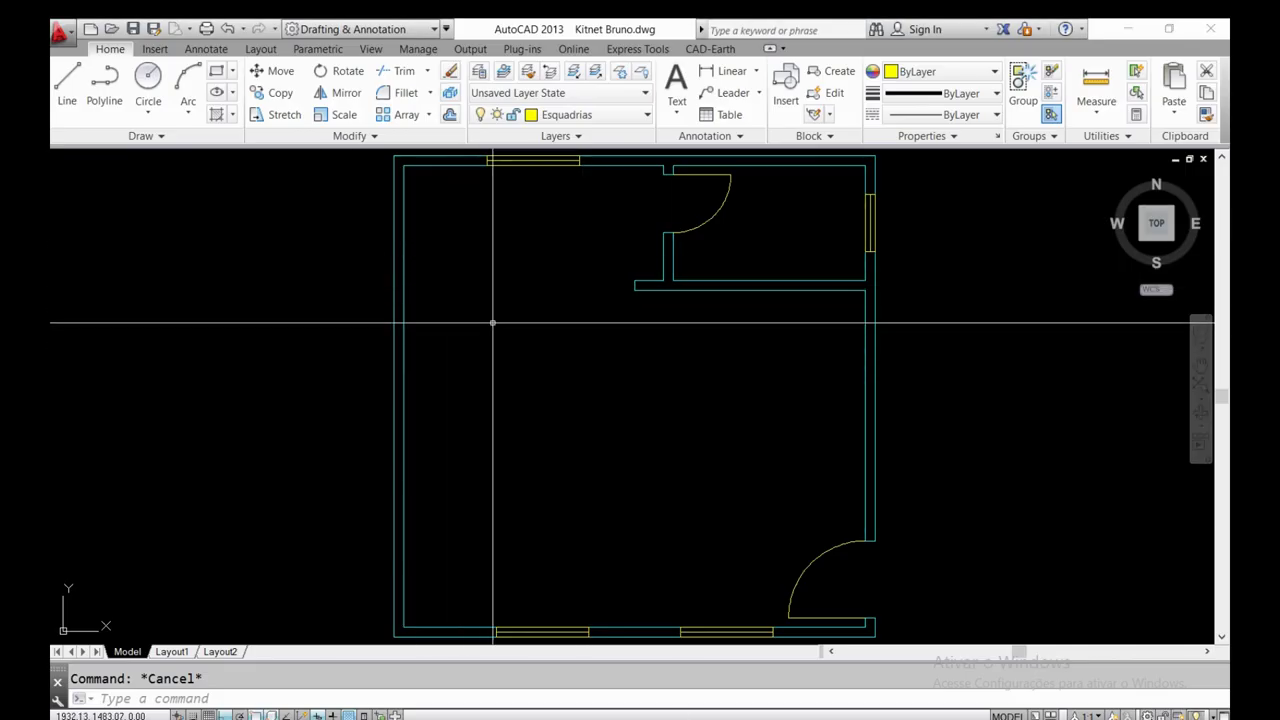
- Add a 0.1-high multiline text label SALA in the large room's upper left
{"action": "type", "text": "mt"}
{"action": "key", "text": "Return"}
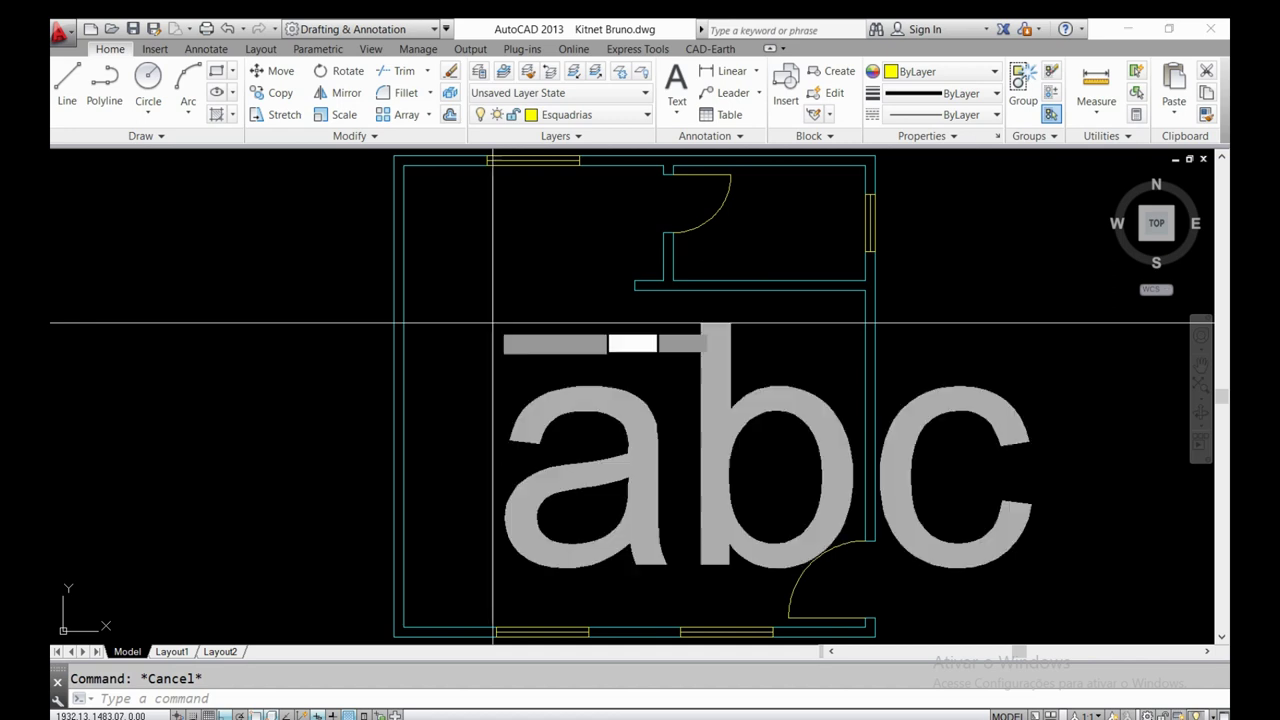
{"action": "left_click", "coordinate": [423, 291]}
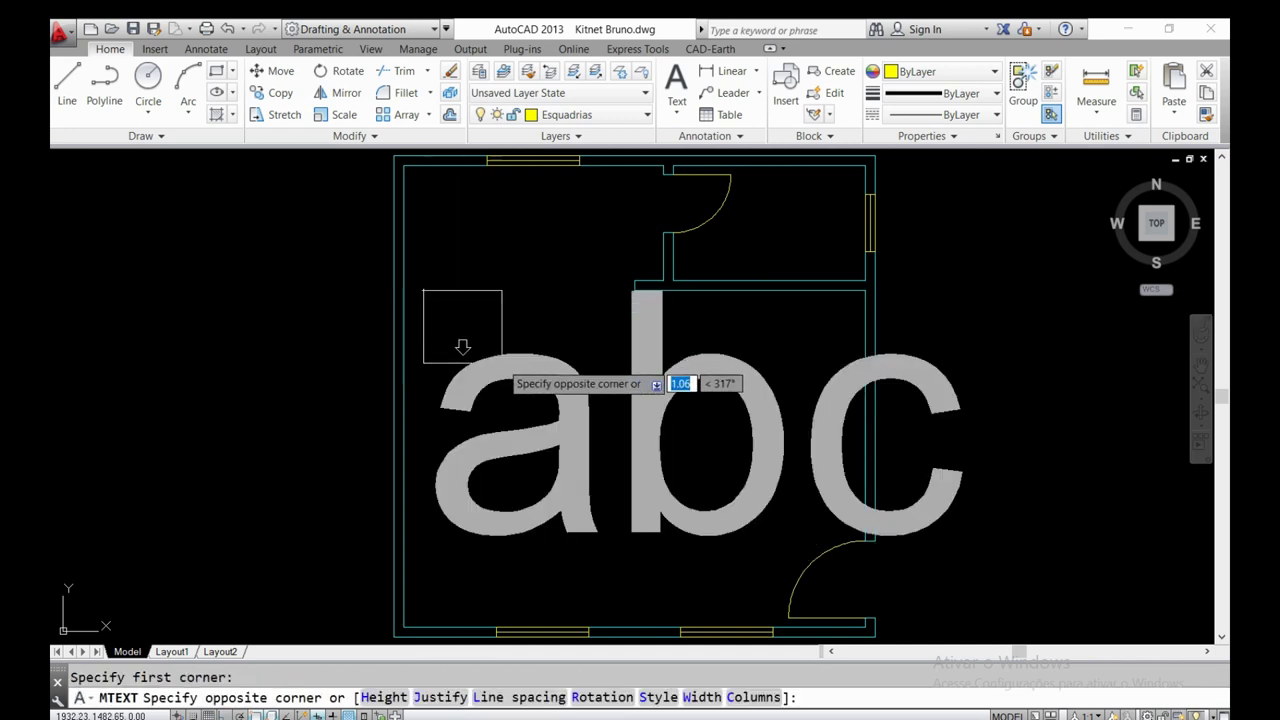
{"action": "left_click", "coordinate": [775, 533]}
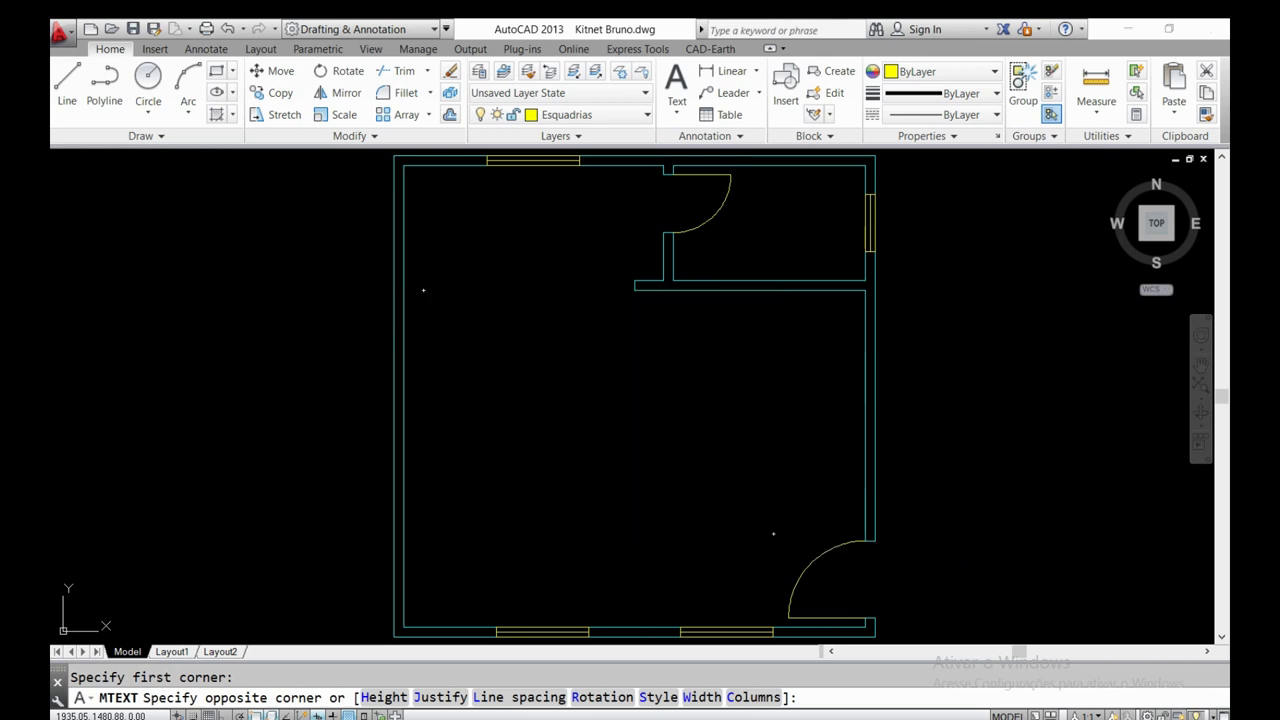
{"action": "left_click", "coordinate": [236, 93]}
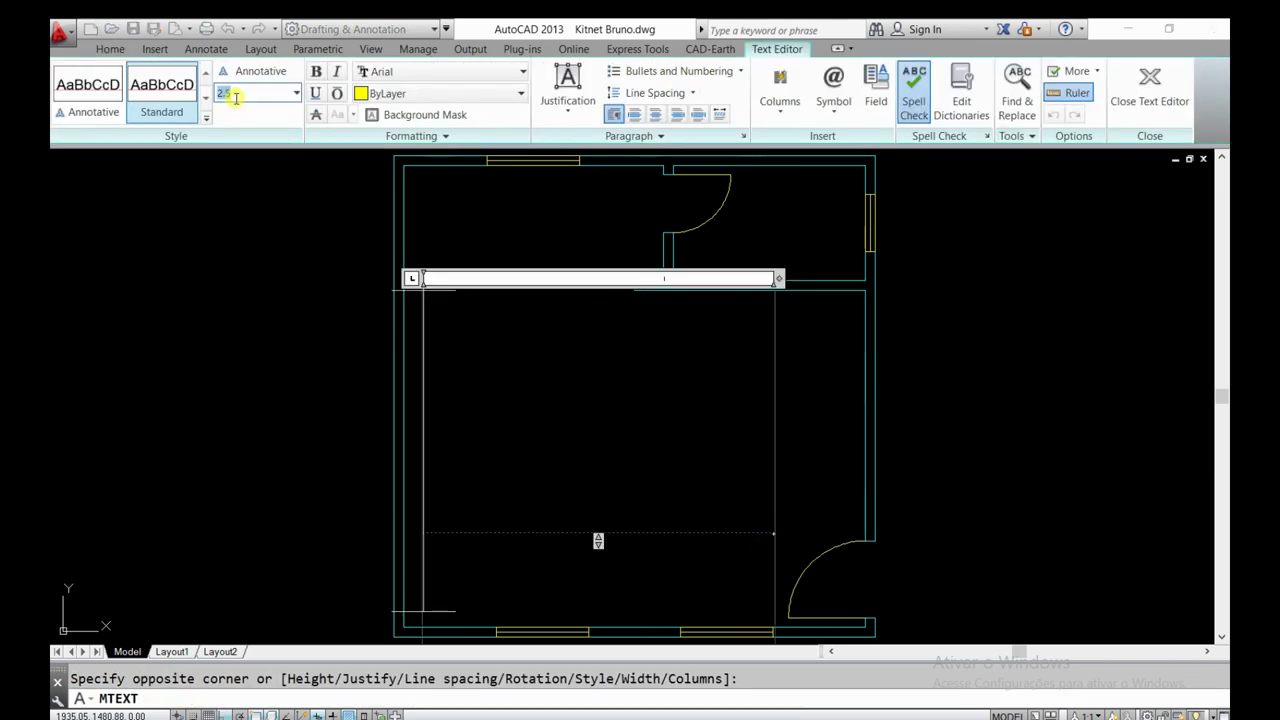
{"action": "type", "text": "0.1"}
{"action": "key", "text": "Return"}
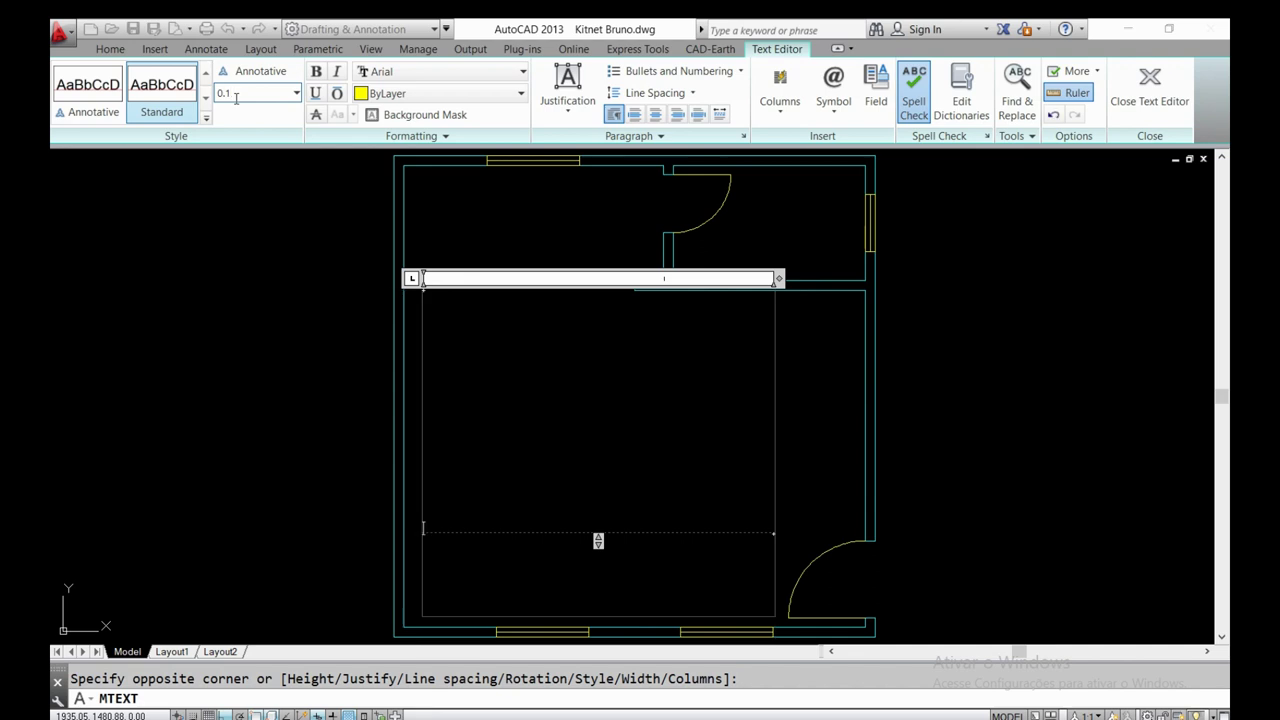
{"action": "left_click", "coordinate": [439, 356]}
{"action": "type", "text": "SALA"}
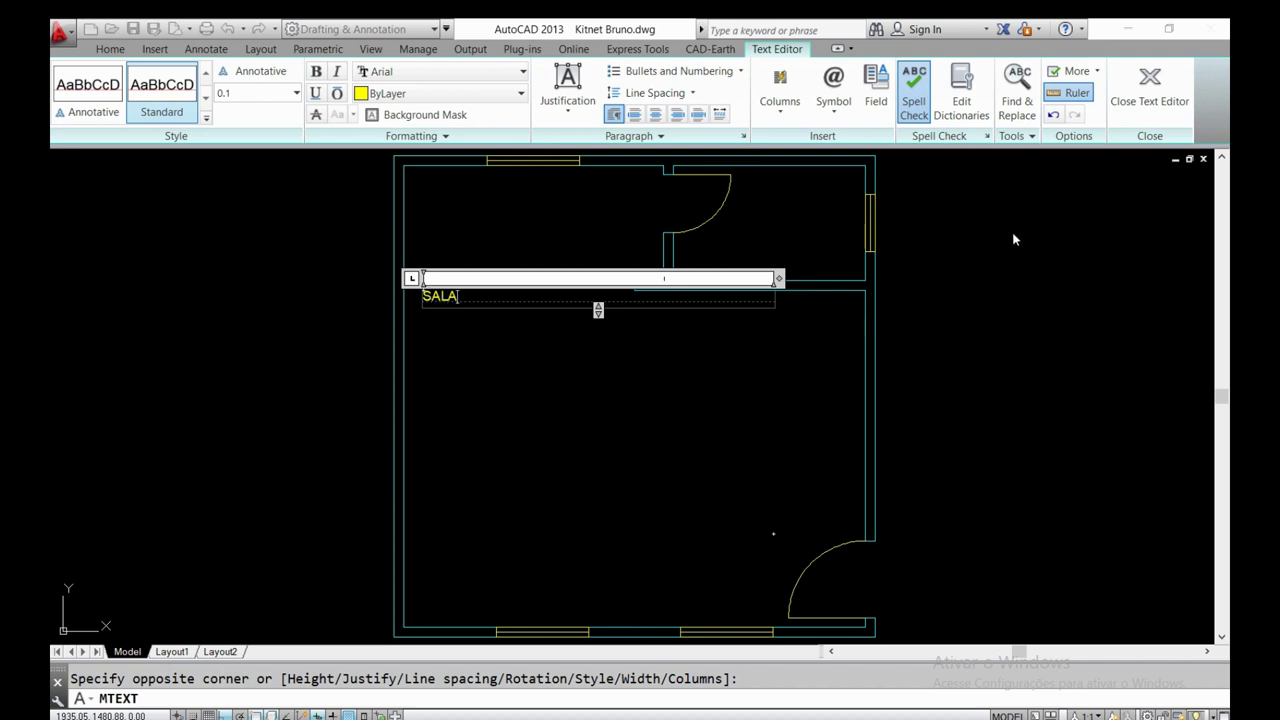
{"action": "left_click", "coordinate": [1149, 95]}
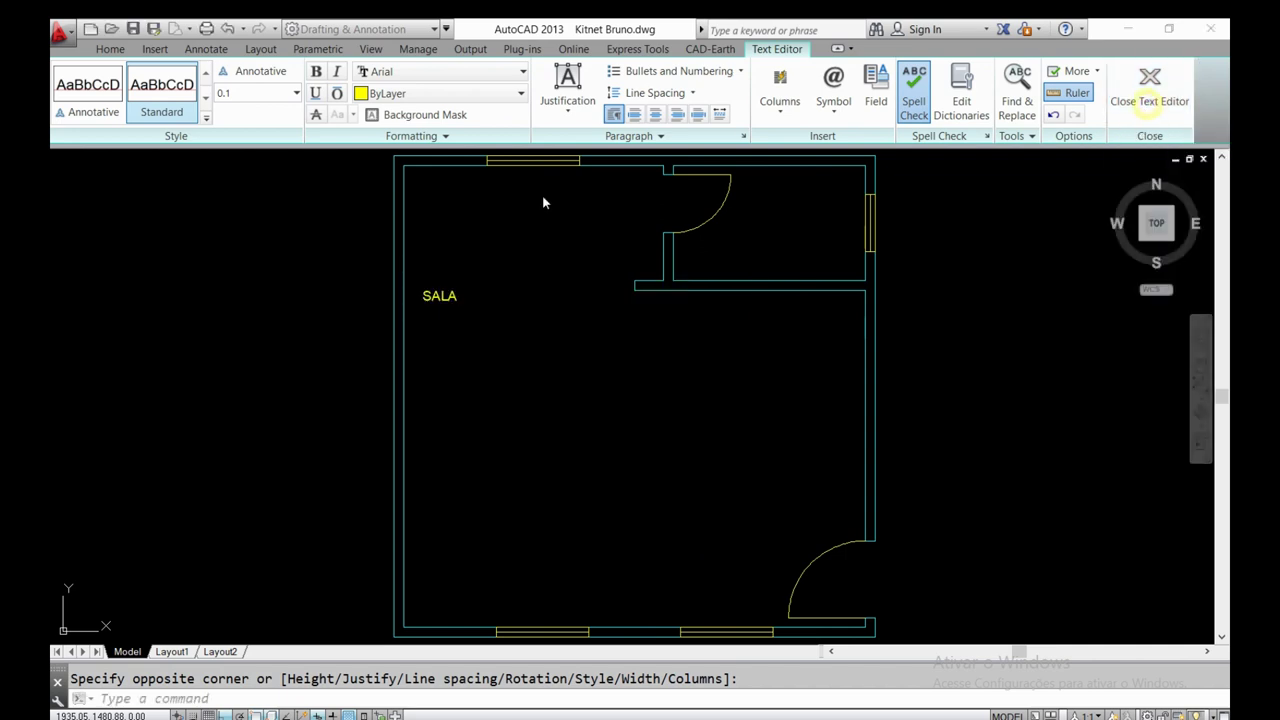
{"action": "scroll", "coordinate": [345, 272], "scroll_direction": "up", "scroll_amount": 4}
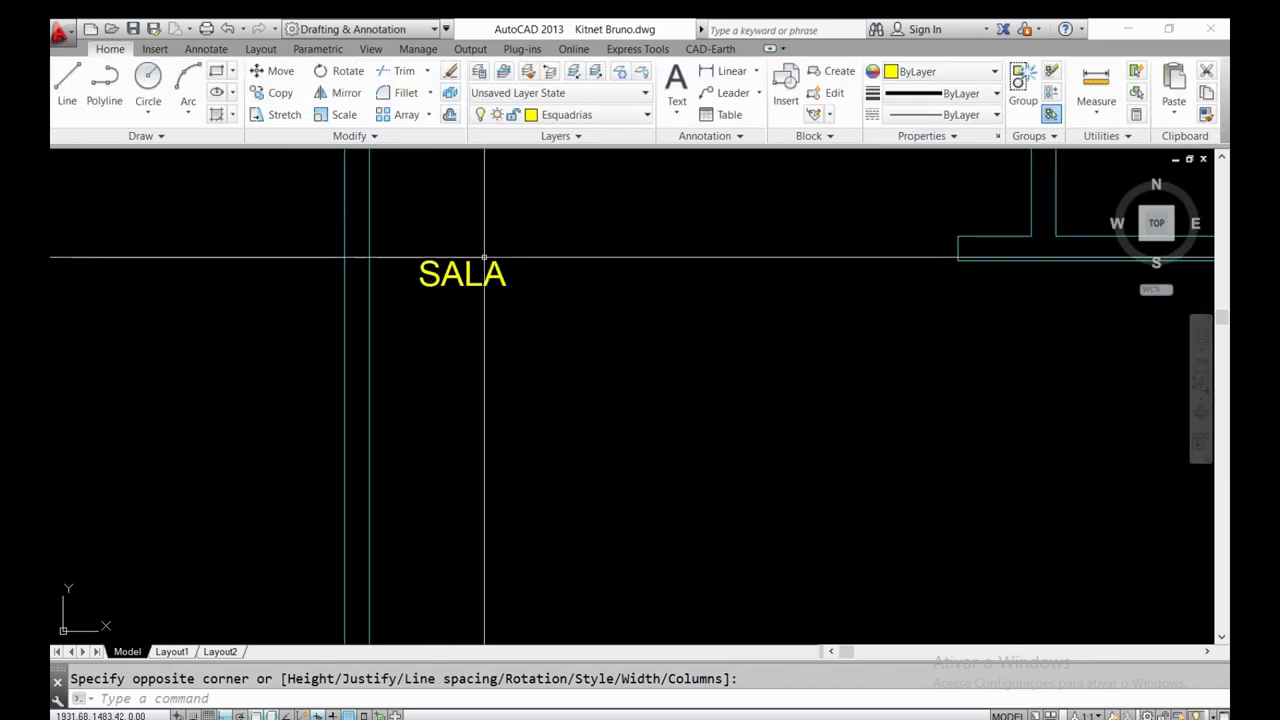
- Move the SALA label onto the green Texto layer
{"action": "scroll", "coordinate": [440, 283], "scroll_direction": "down", "scroll_amount": 4}
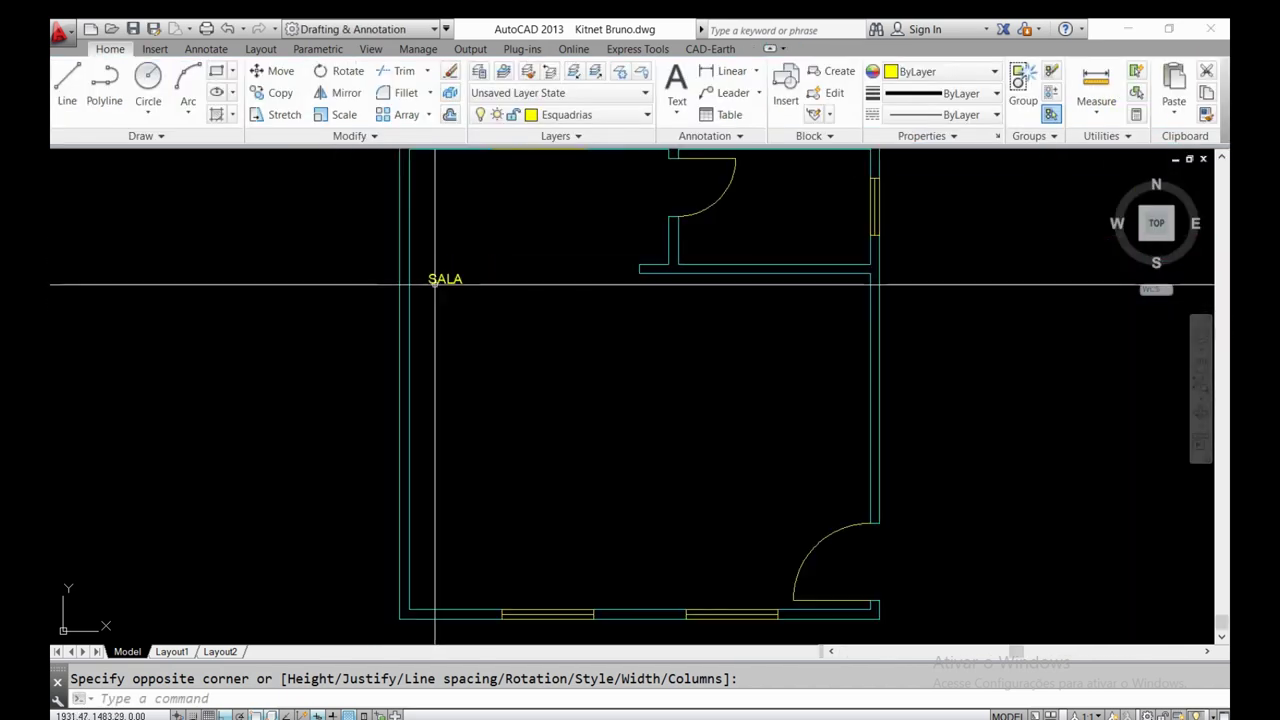
{"action": "scroll", "coordinate": [440, 283], "scroll_direction": "up", "scroll_amount": 4}
{"action": "scroll", "coordinate": [440, 285], "scroll_direction": "up", "scroll_amount": 2}
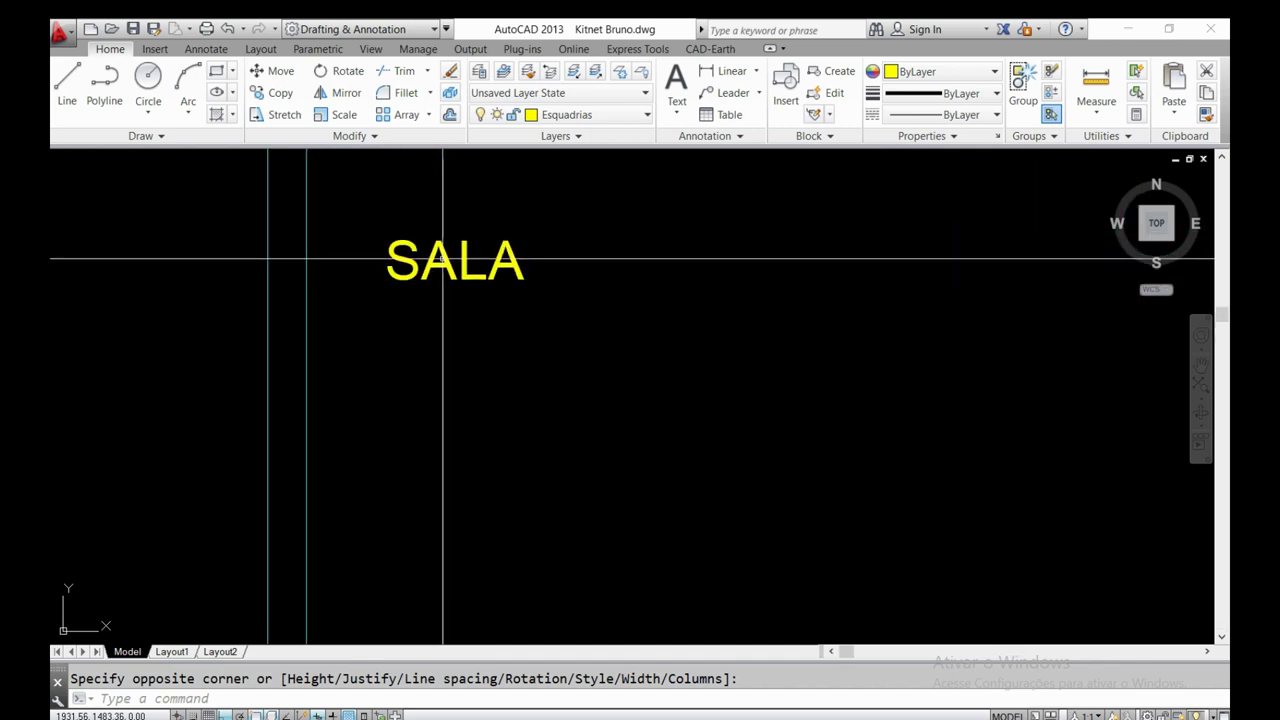
{"action": "left_click", "coordinate": [441, 258]}
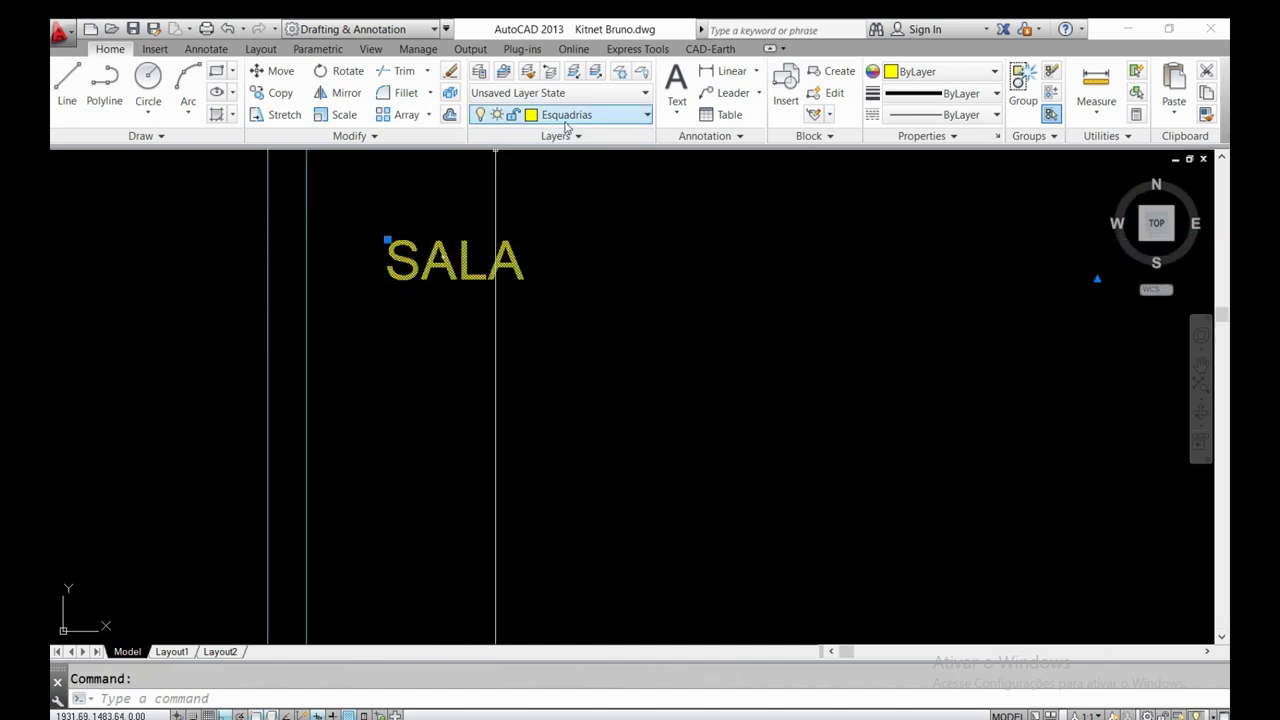
{"action": "key", "text": "Escape"}
{"action": "left_click", "coordinate": [405, 238]}
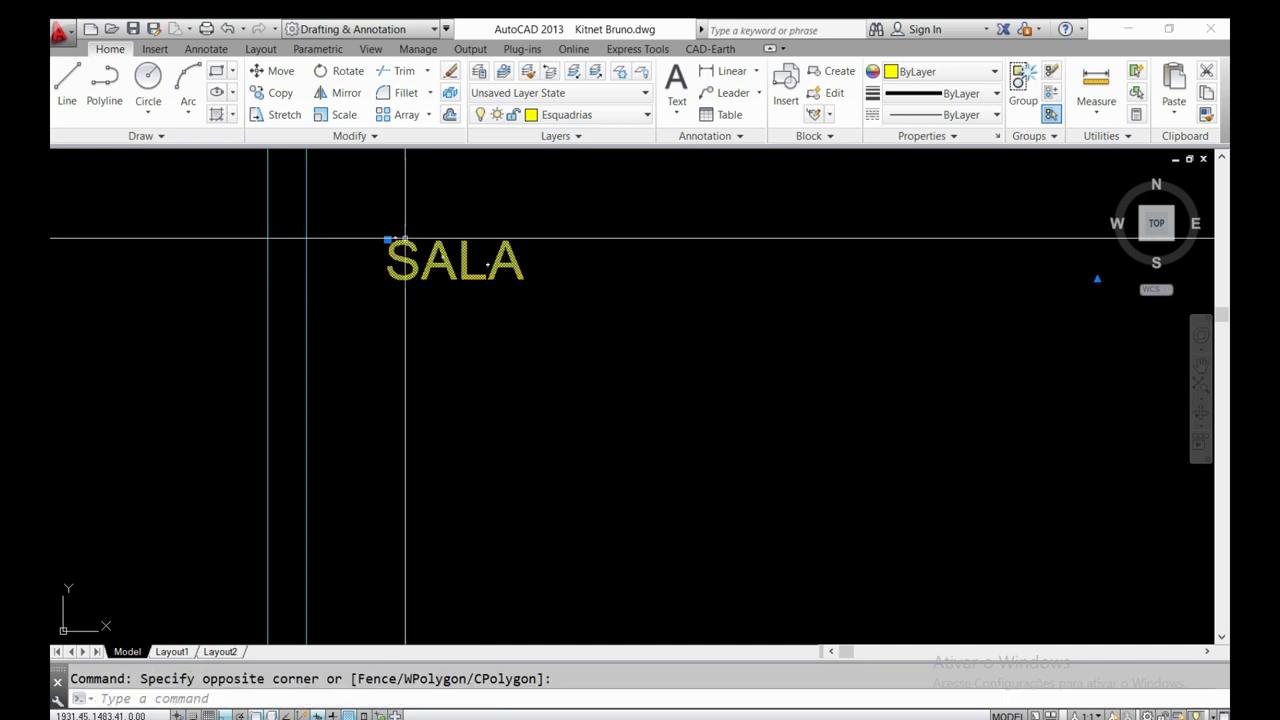
{"action": "left_click", "coordinate": [590, 117]}
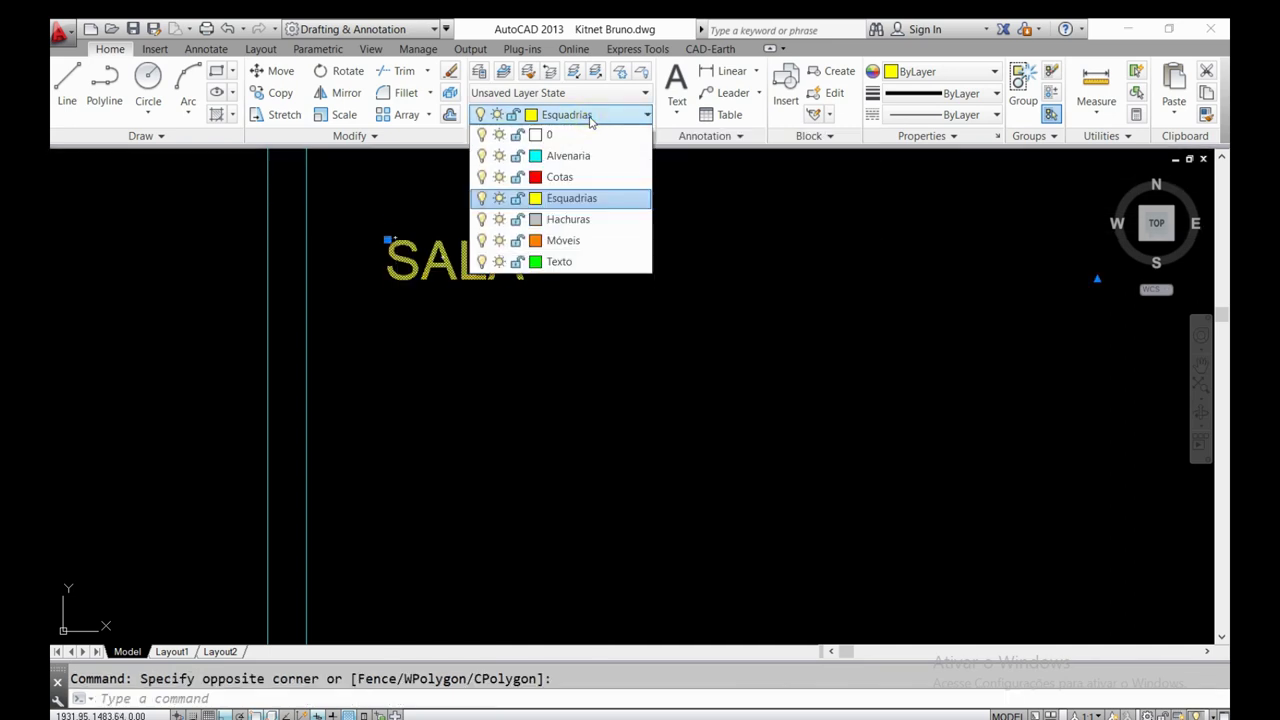
{"action": "left_click", "coordinate": [559, 262]}
{"action": "scroll", "coordinate": [447, 272], "scroll_direction": "down", "scroll_amount": 5}
{"action": "key", "text": "Escape"}
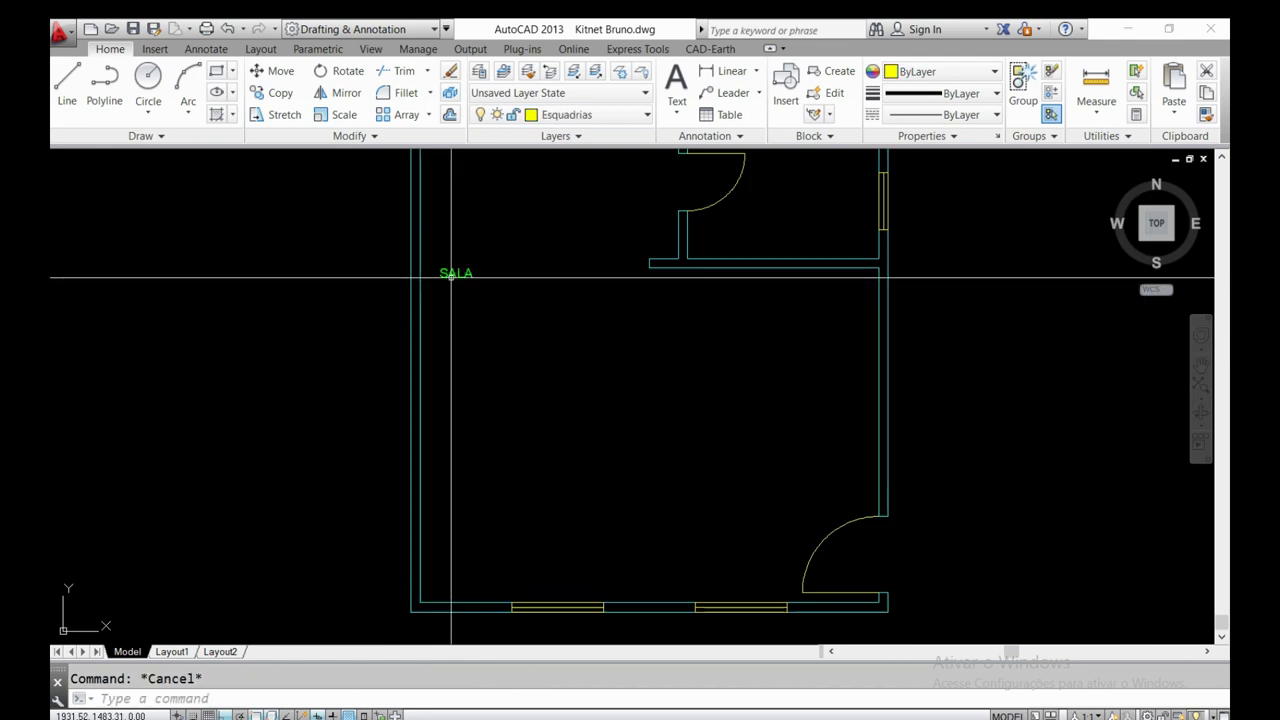
{"action": "scroll", "coordinate": [451, 274], "scroll_direction": "up", "scroll_amount": 4}
{"action": "left_click", "coordinate": [453, 272]}
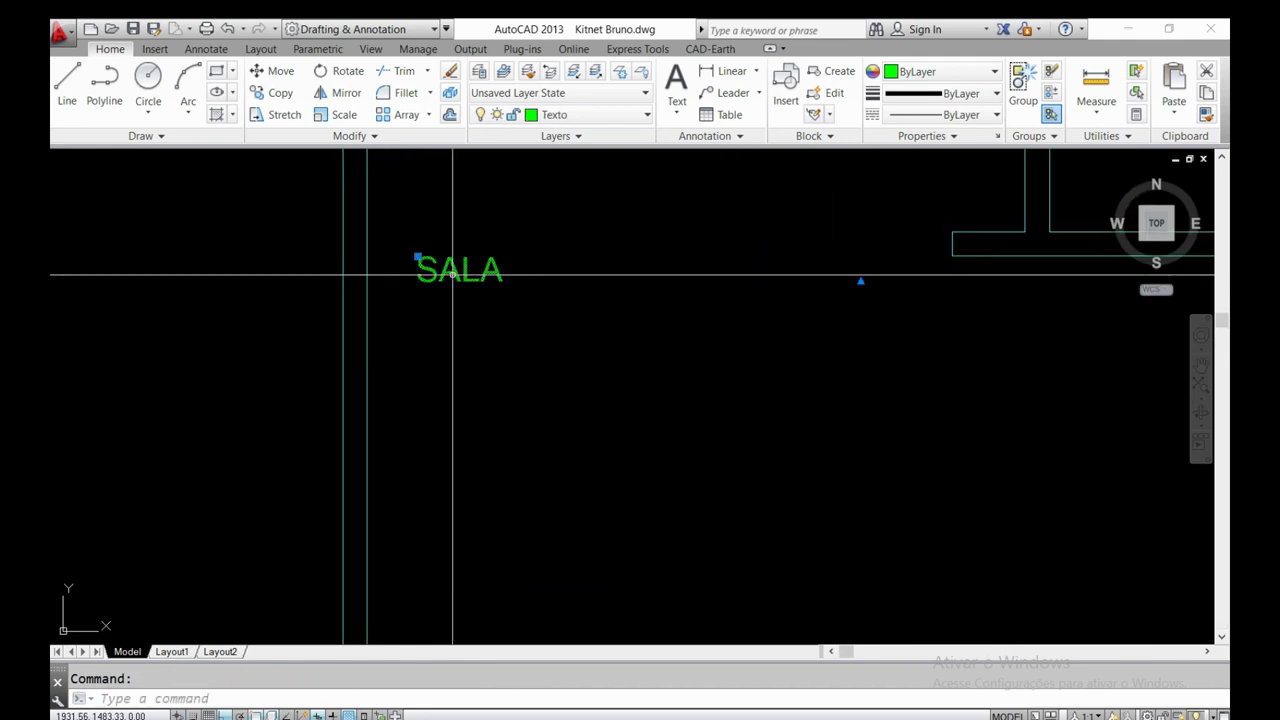
{"action": "key", "text": "Escape"}
- Retype the label text as SALA, correcting typos
{"action": "double_click", "coordinate": [455, 272]}
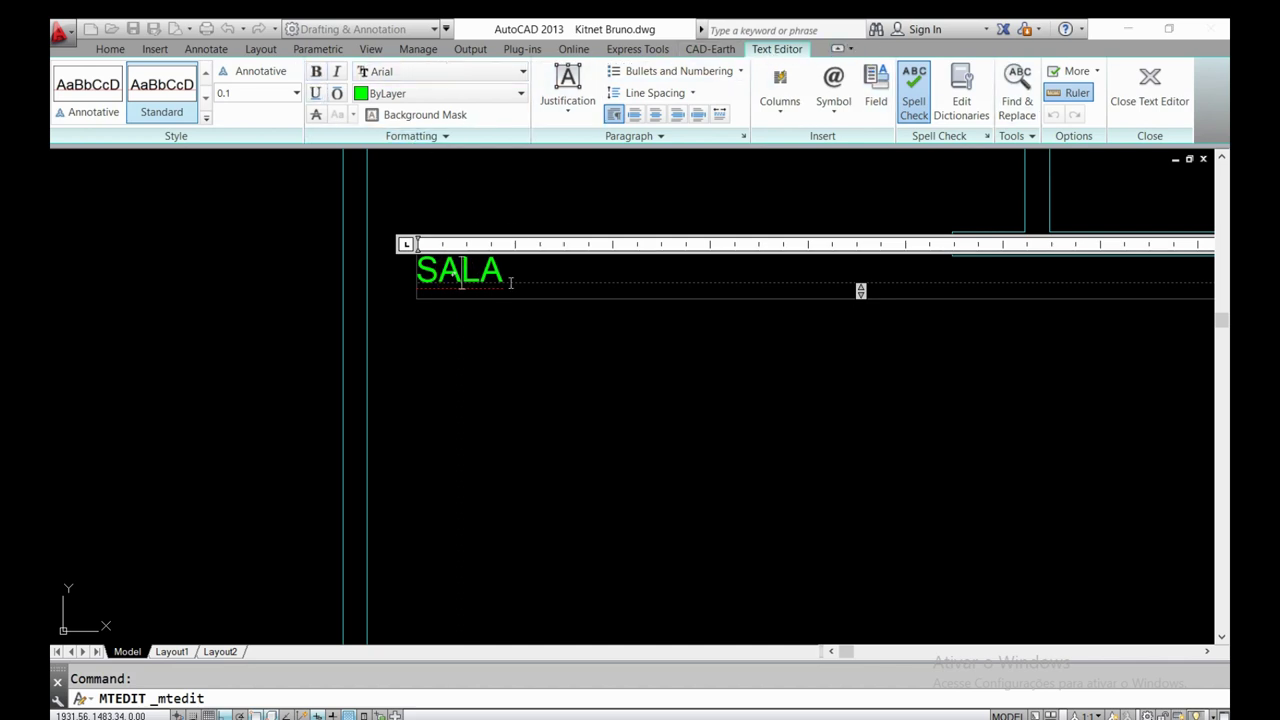
{"action": "key", "text": "ctrl+a"}
{"action": "type", "text": "DFDGD"}
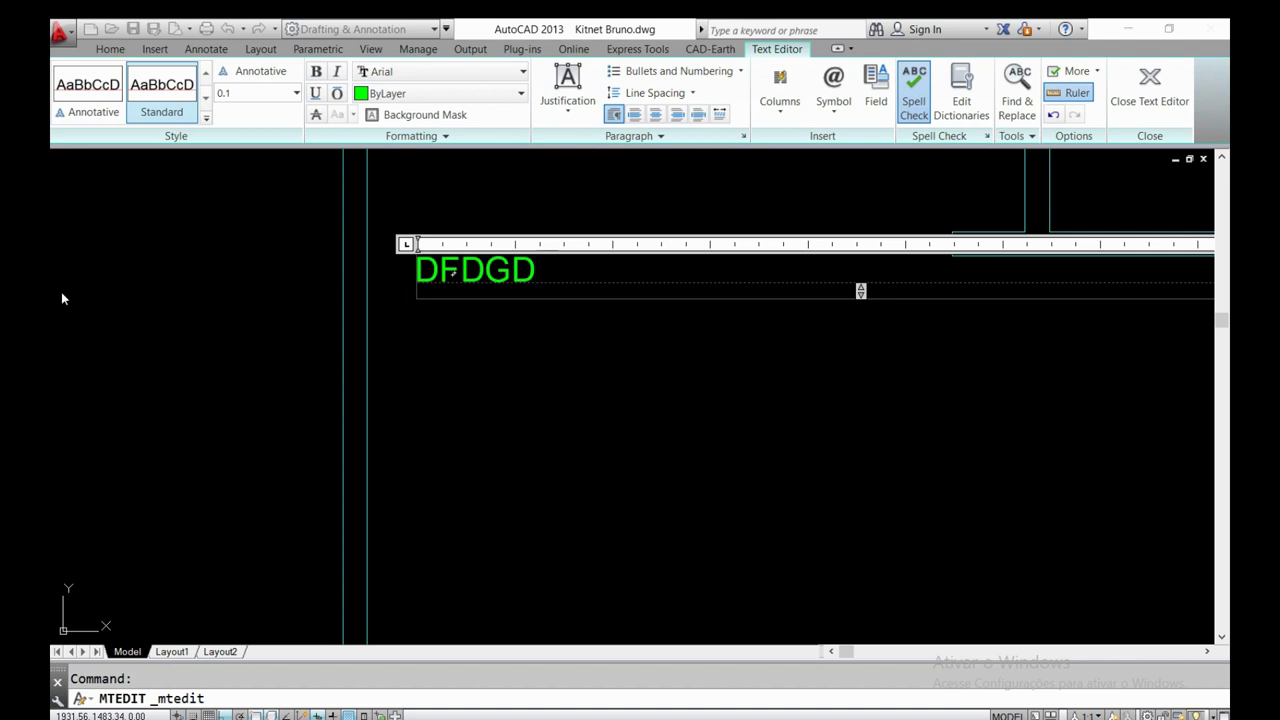
{"action": "key", "text": "BackSpace"}
{"action": "key", "text": "BackSpace"}
{"action": "key", "text": "BackSpace"}
{"action": "type", "text": "SAAL"}
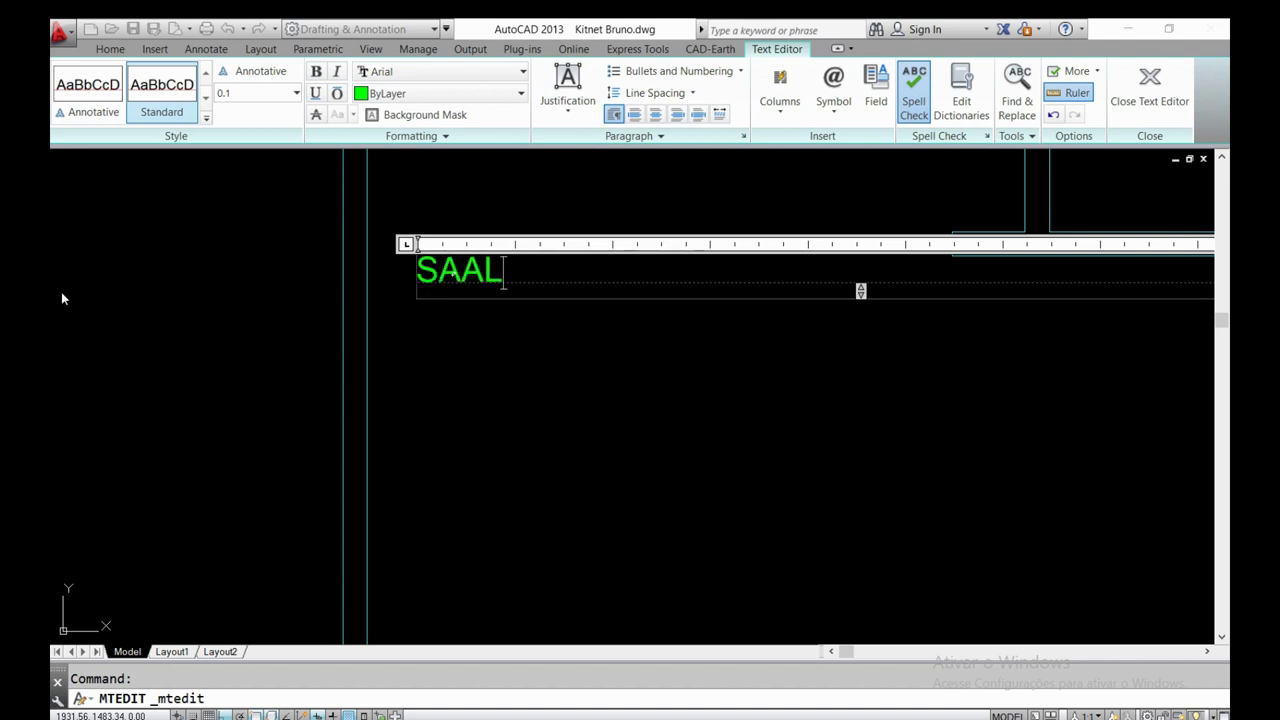
{"action": "key", "text": "BackSpace"}
{"action": "key", "text": "BackSpace"}
{"action": "type", "text": "L"}
{"action": "left_click", "coordinate": [80, 396]}
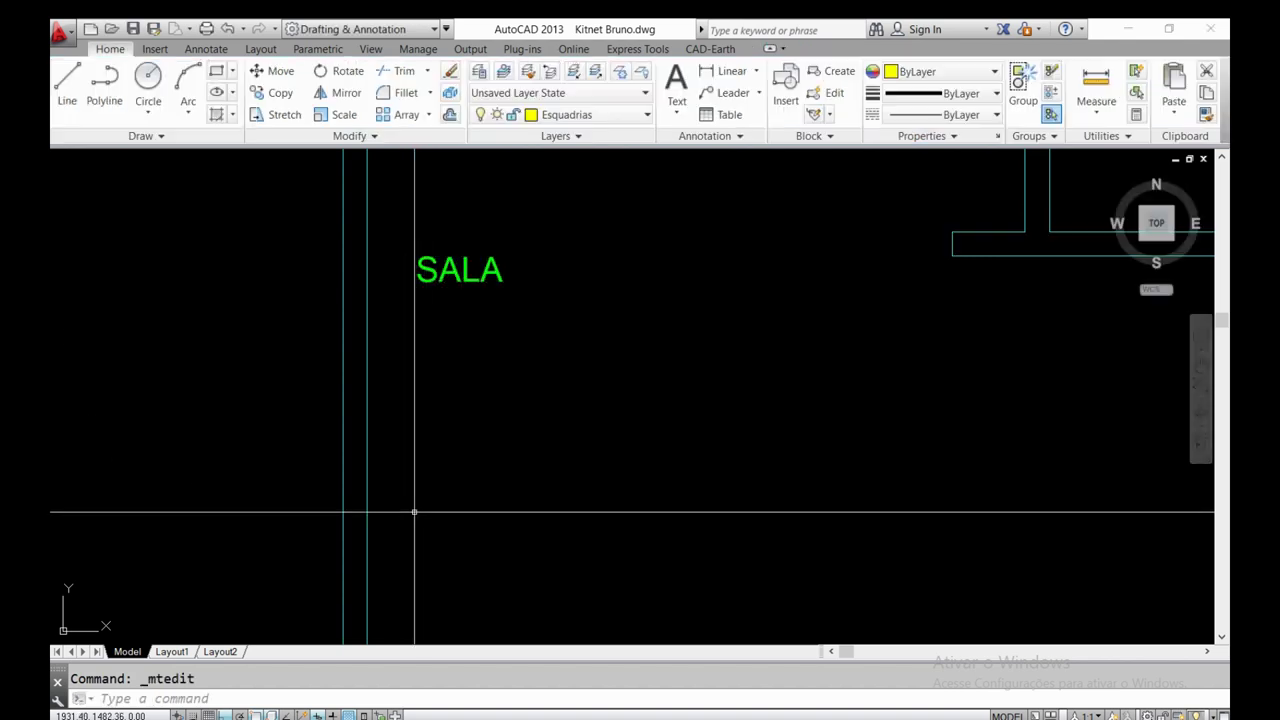
- Start moving SALA by its grip with ortho off, cancel it, then begin copying SALA
{"action": "scroll", "coordinate": [452, 277], "scroll_direction": "down", "scroll_amount": 3}
{"action": "middle_click_drag", "start_coordinate": [478, 197], "coordinate": [452, 277]}
{"action": "scroll", "coordinate": [452, 277], "scroll_direction": "up", "scroll_amount": 2}
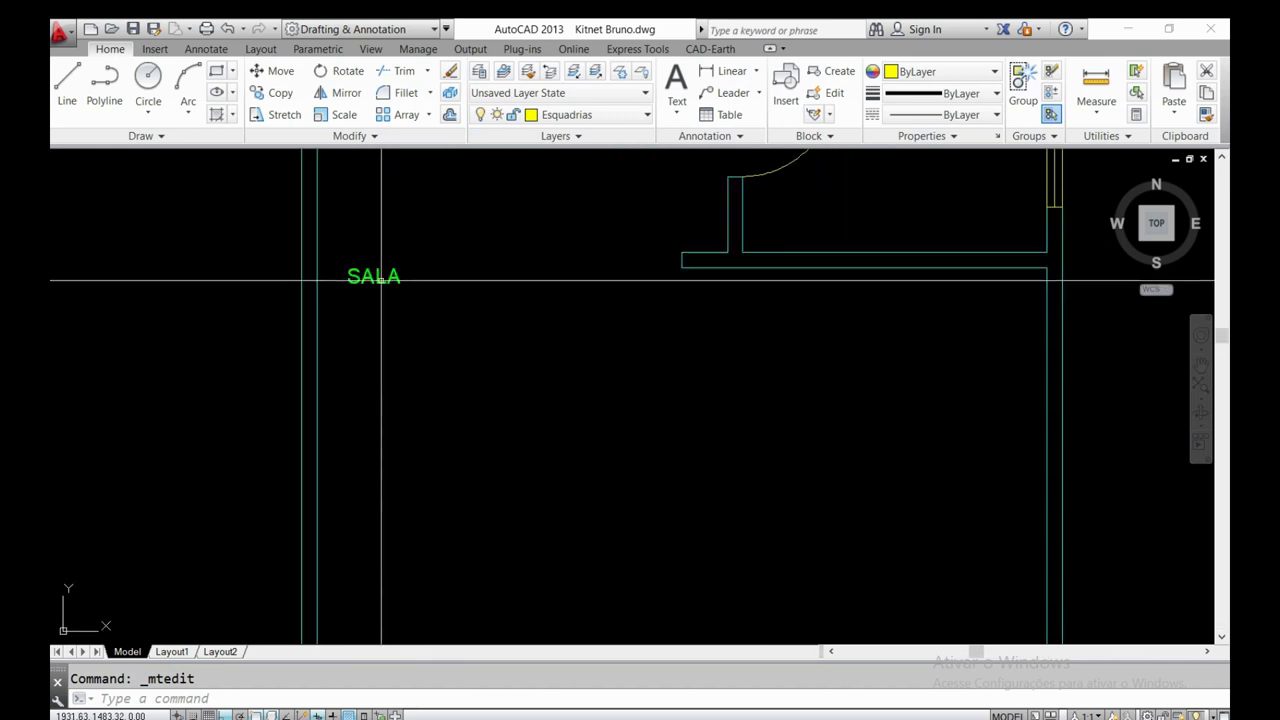
{"action": "left_click", "coordinate": [372, 276]}
{"action": "scroll", "coordinate": [420, 297], "scroll_direction": "up", "scroll_amount": 2}
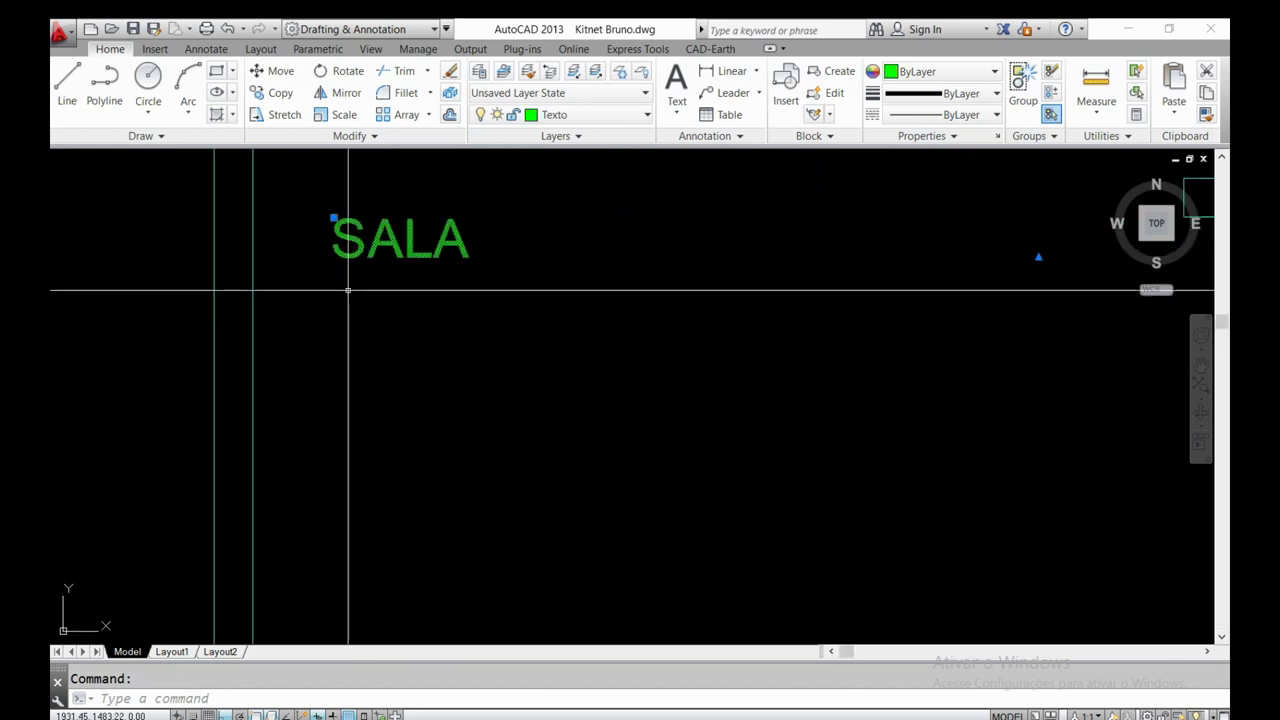
{"action": "left_click", "coordinate": [330, 218]}
{"action": "scroll", "coordinate": [330, 218], "scroll_direction": "down", "scroll_amount": 4}
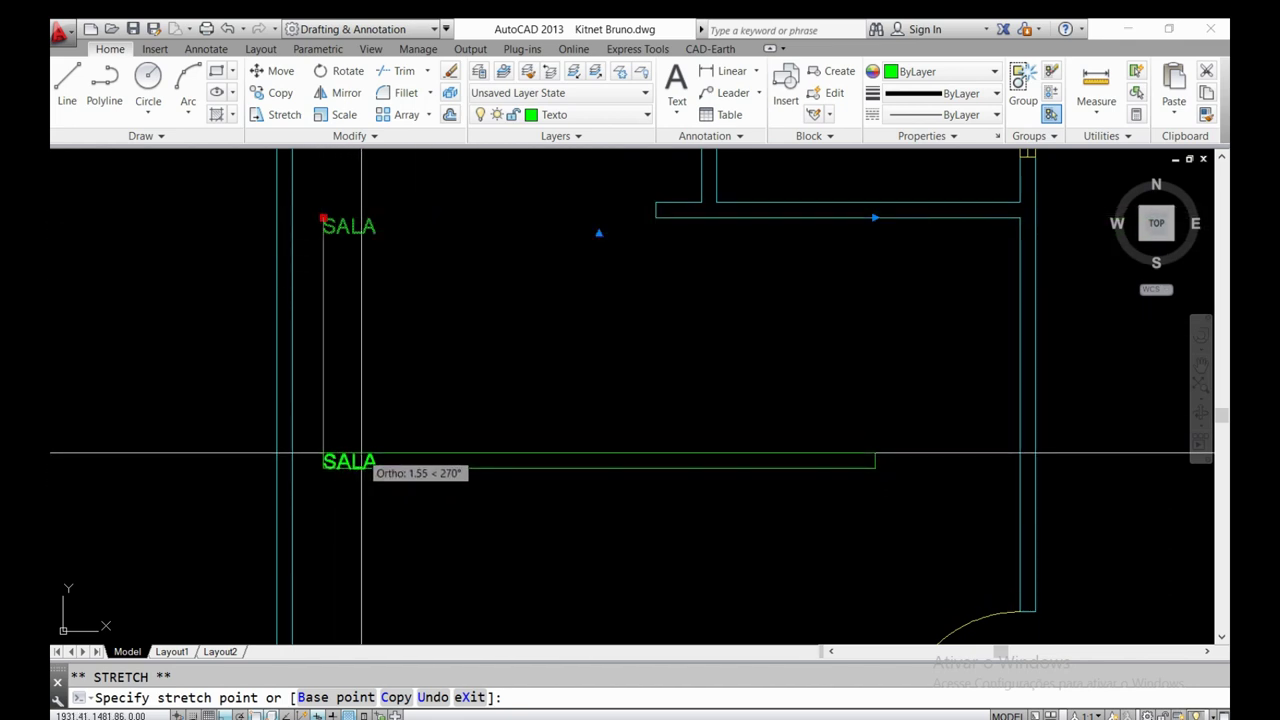
{"action": "key", "text": "F8"}
{"action": "scroll", "coordinate": [290, 312], "scroll_direction": "down", "scroll_amount": 2}
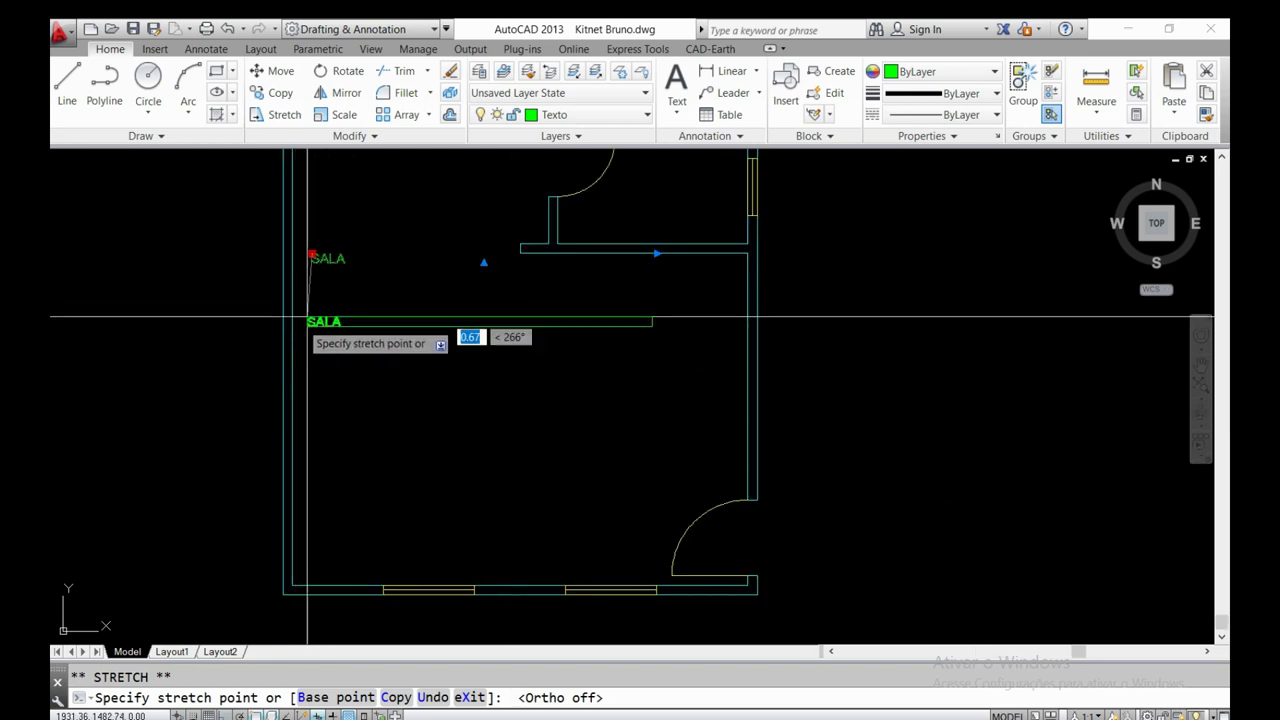
{"action": "scroll", "coordinate": [375, 460], "scroll_direction": "up", "scroll_amount": 2}
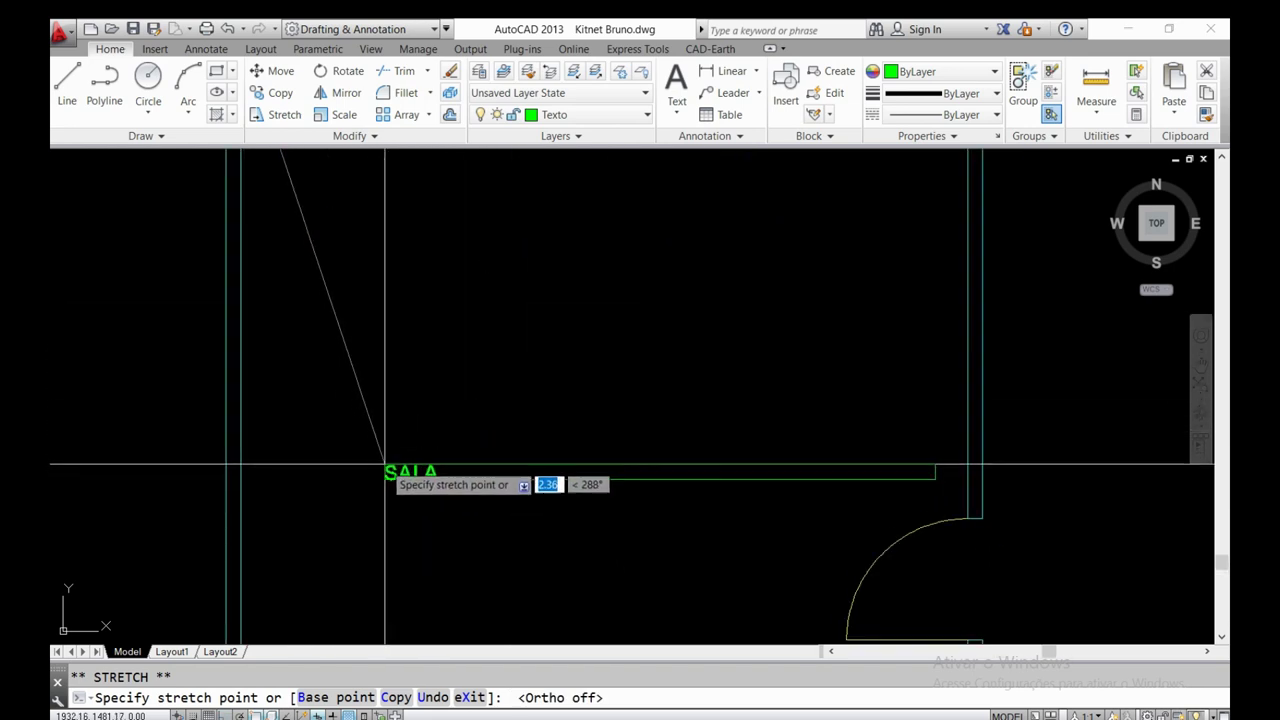
{"action": "key", "text": "Escape"}
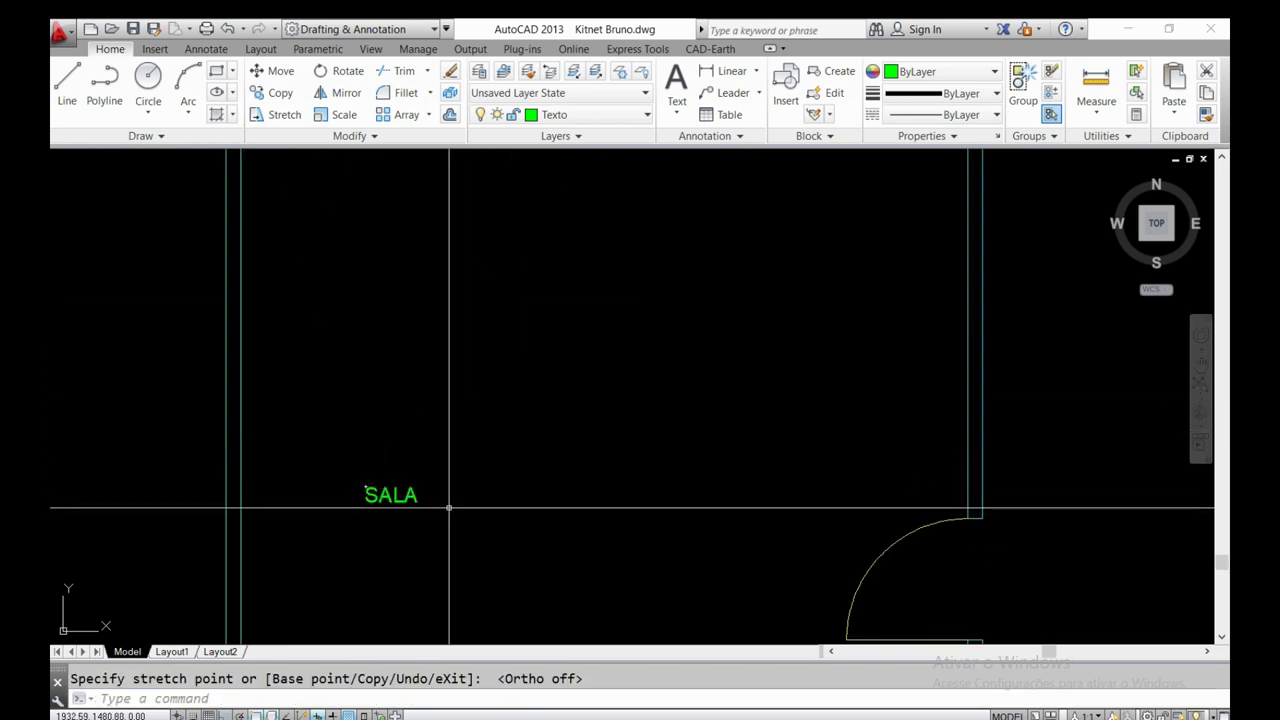
{"action": "left_click", "coordinate": [366, 493]}
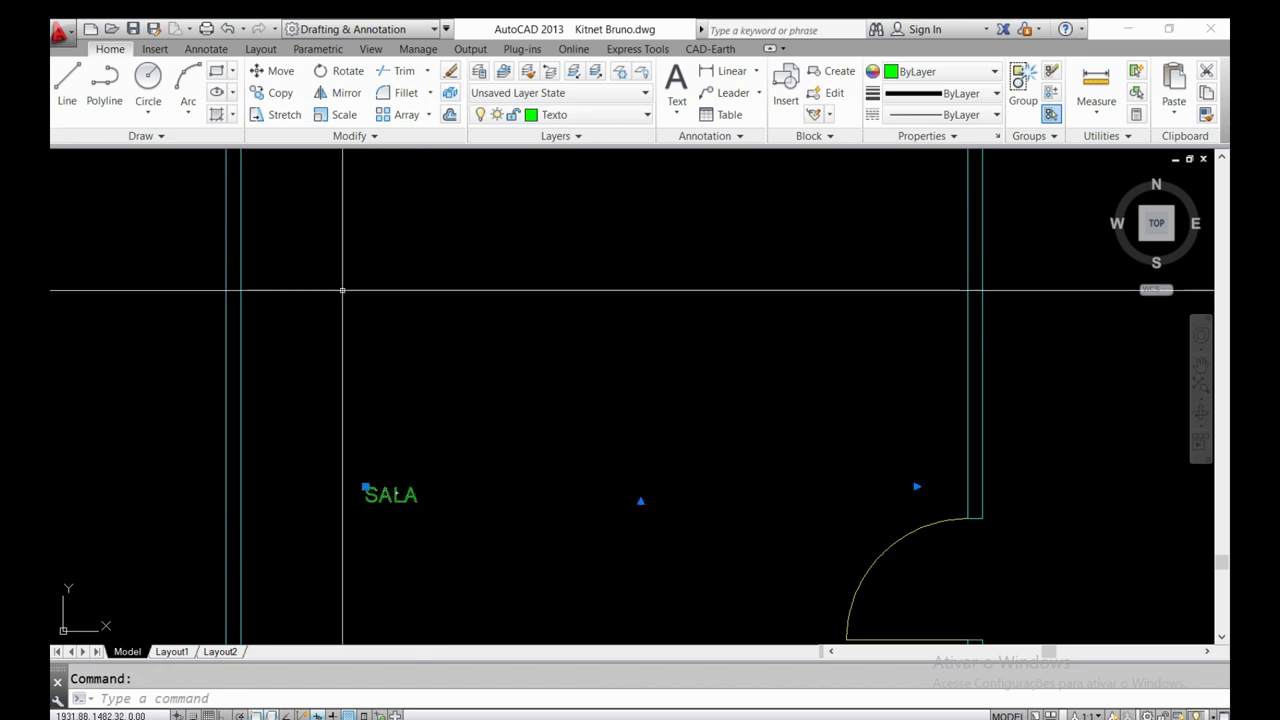
{"action": "left_click", "coordinate": [272, 92]}
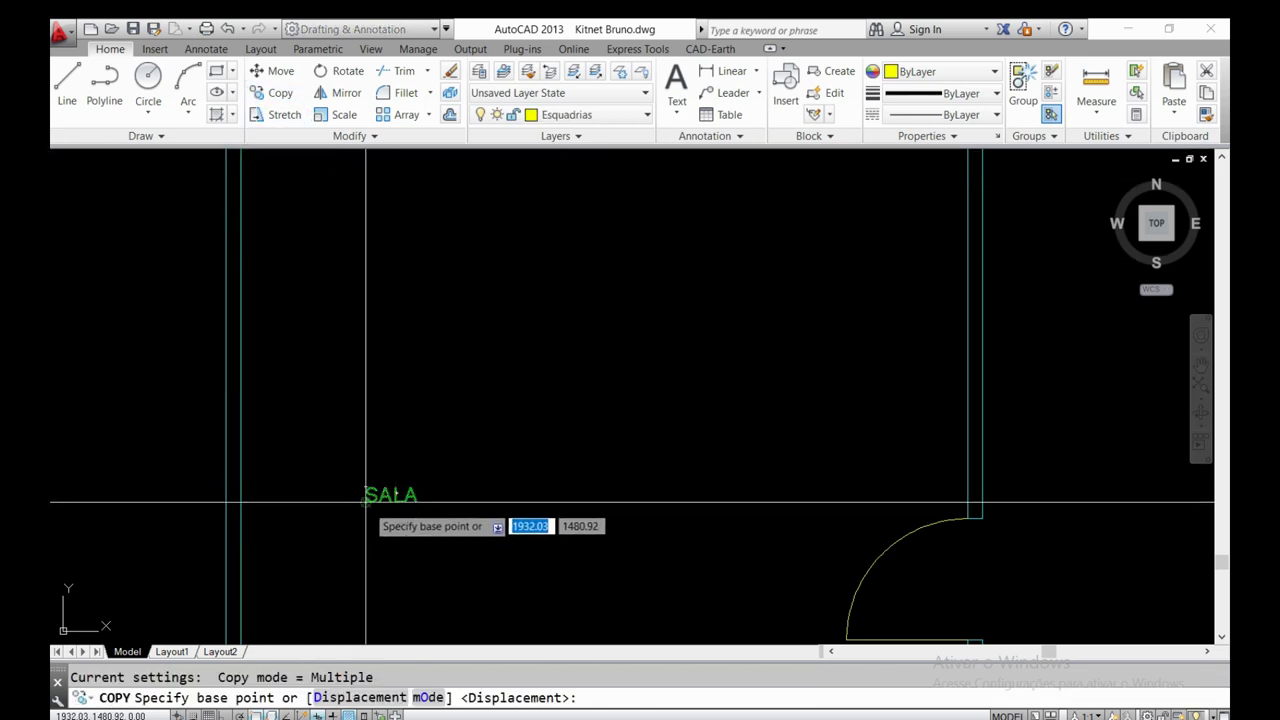
- Copy SALA into the kitchen, upper-left and upper-right rooms, then edit the kitchen copy
{"action": "left_click", "coordinate": [370, 513]}
{"action": "scroll", "coordinate": [326, 533], "scroll_direction": "down", "scroll_amount": 5}
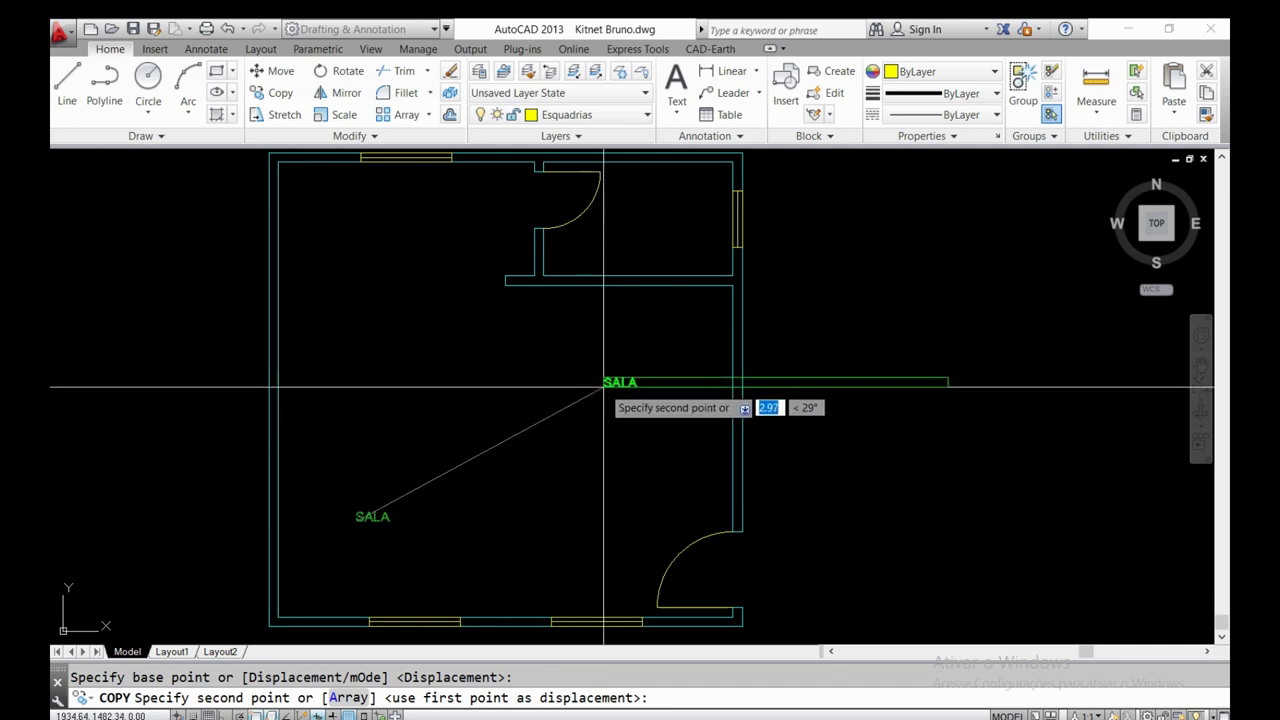
{"action": "left_click", "coordinate": [603, 391]}
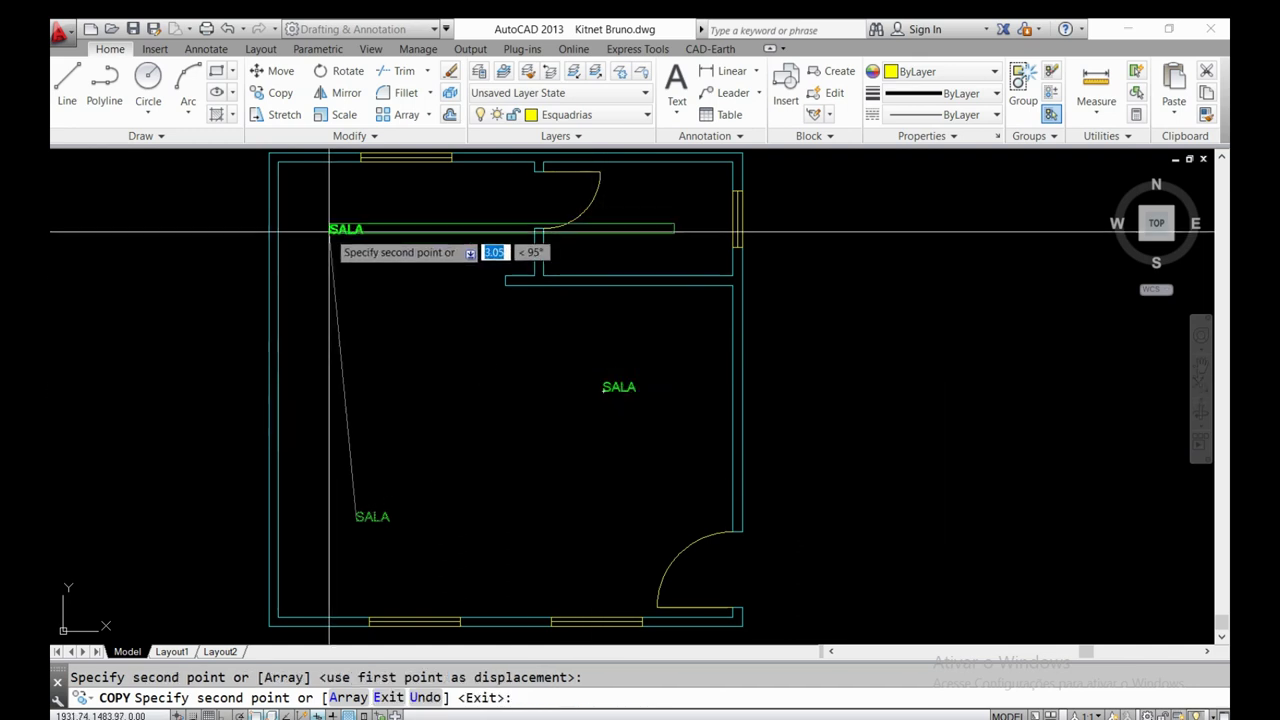
{"action": "left_click", "coordinate": [382, 226]}
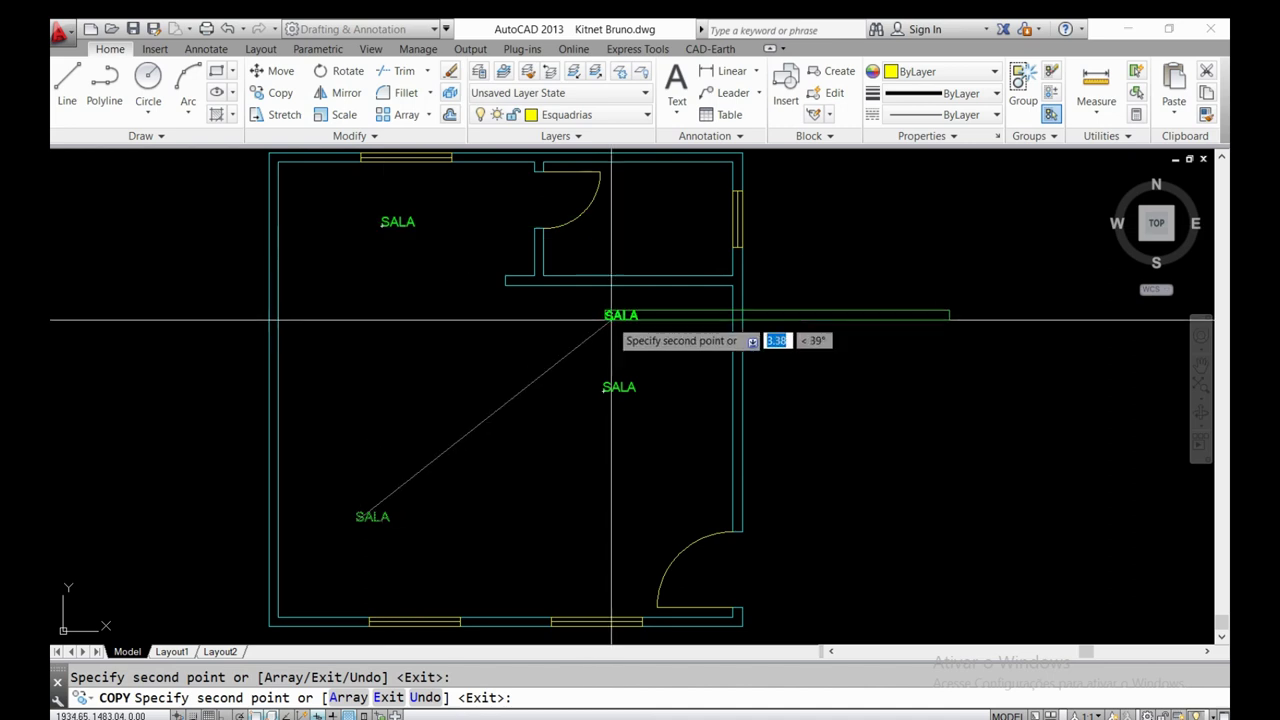
{"action": "left_click", "coordinate": [622, 224]}
{"action": "key", "text": "Escape"}
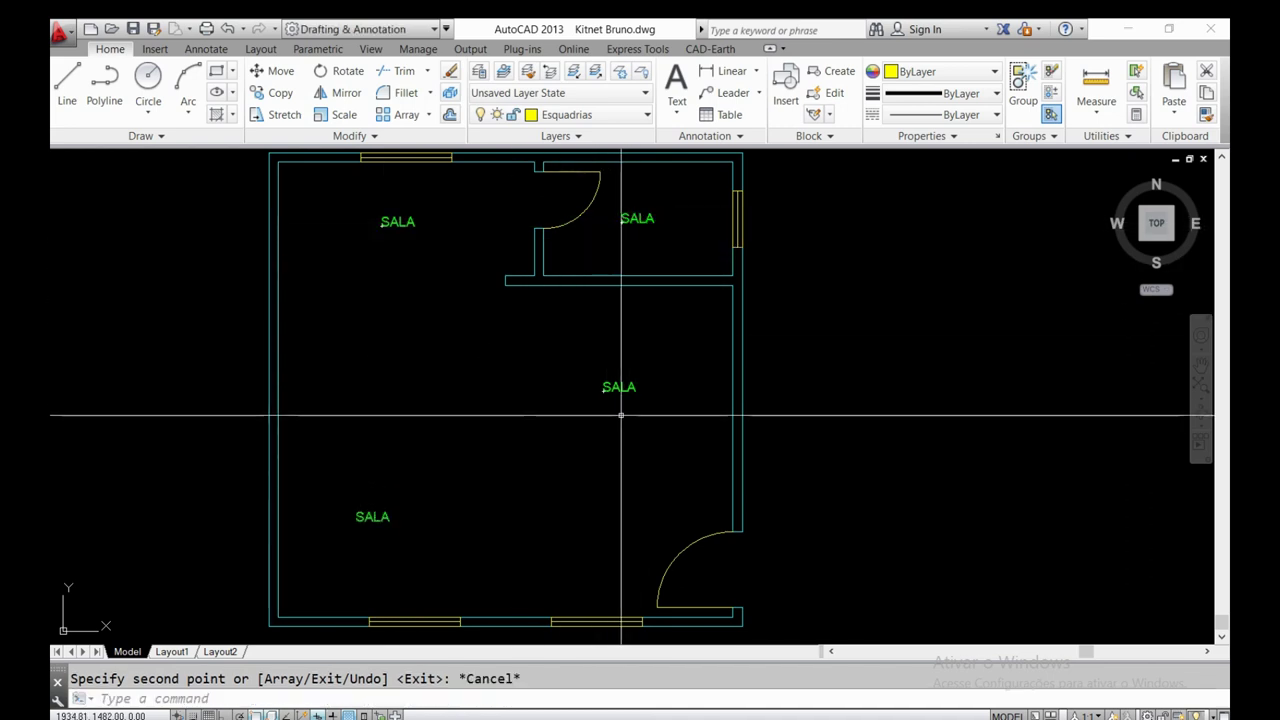
{"action": "left_click", "coordinate": [627, 391]}
{"action": "double_click", "coordinate": [627, 391]}
{"action": "type", "text": "COZINHA"}
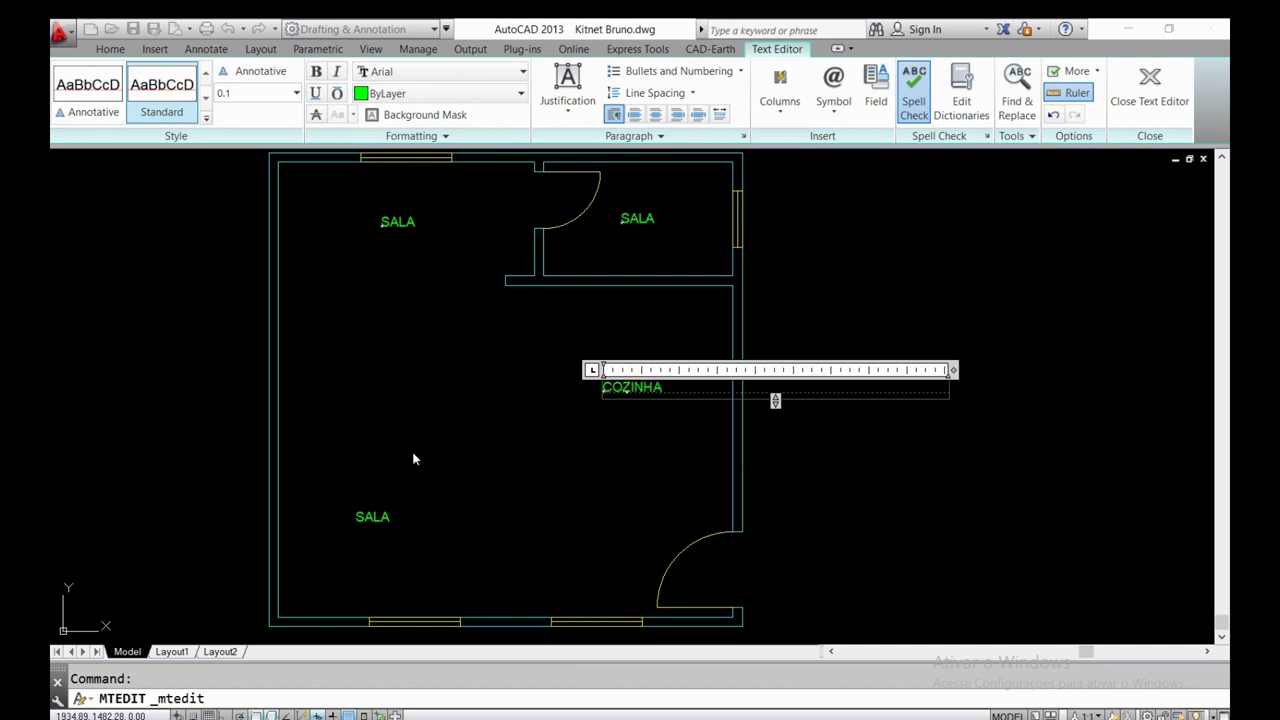
- Finish the COZINHA label and rename the upper-left copy to DORM
{"action": "left_click", "coordinate": [414, 459]}
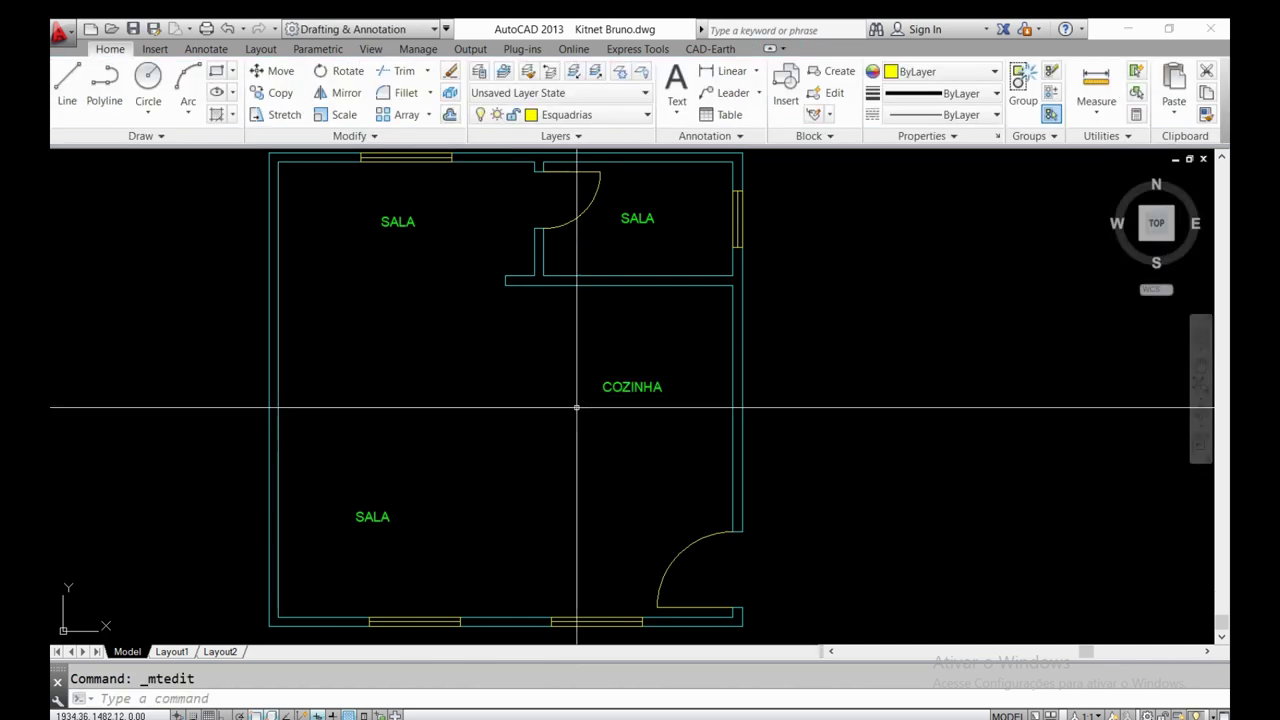
{"action": "double_click", "coordinate": [388, 221]}
{"action": "type", "text": "DORM."}
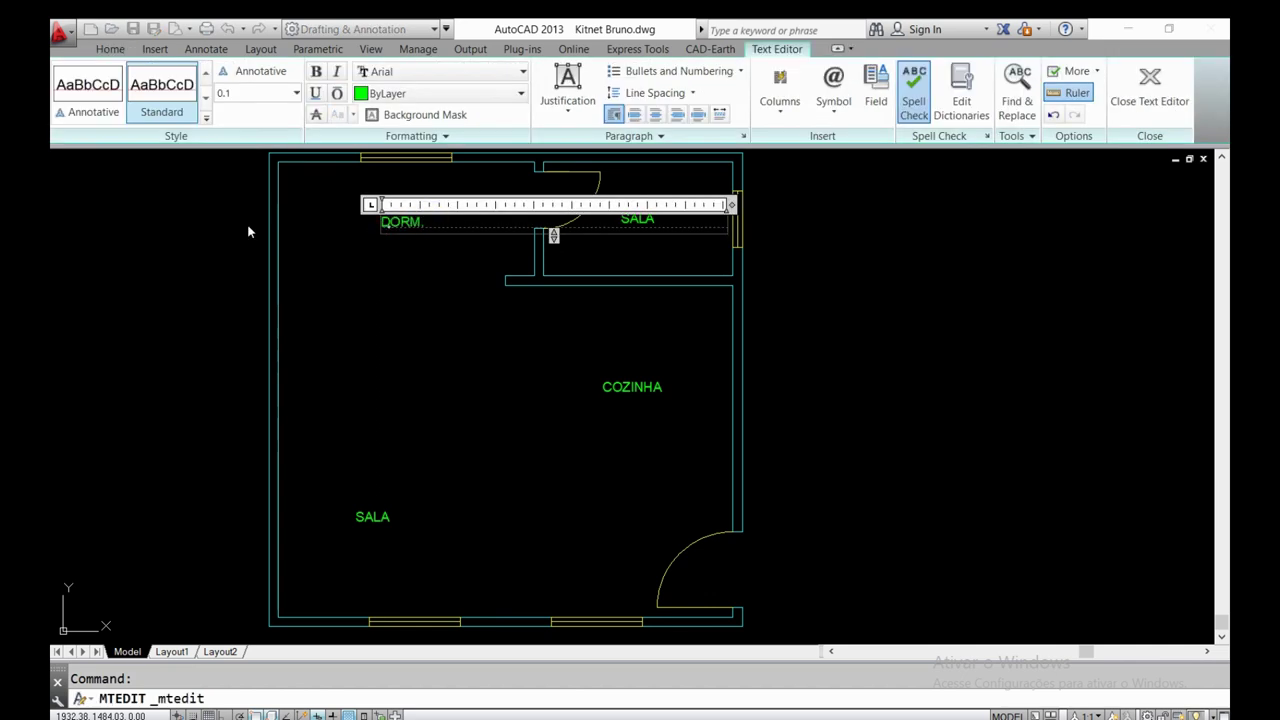
{"action": "left_click", "coordinate": [279, 251]}
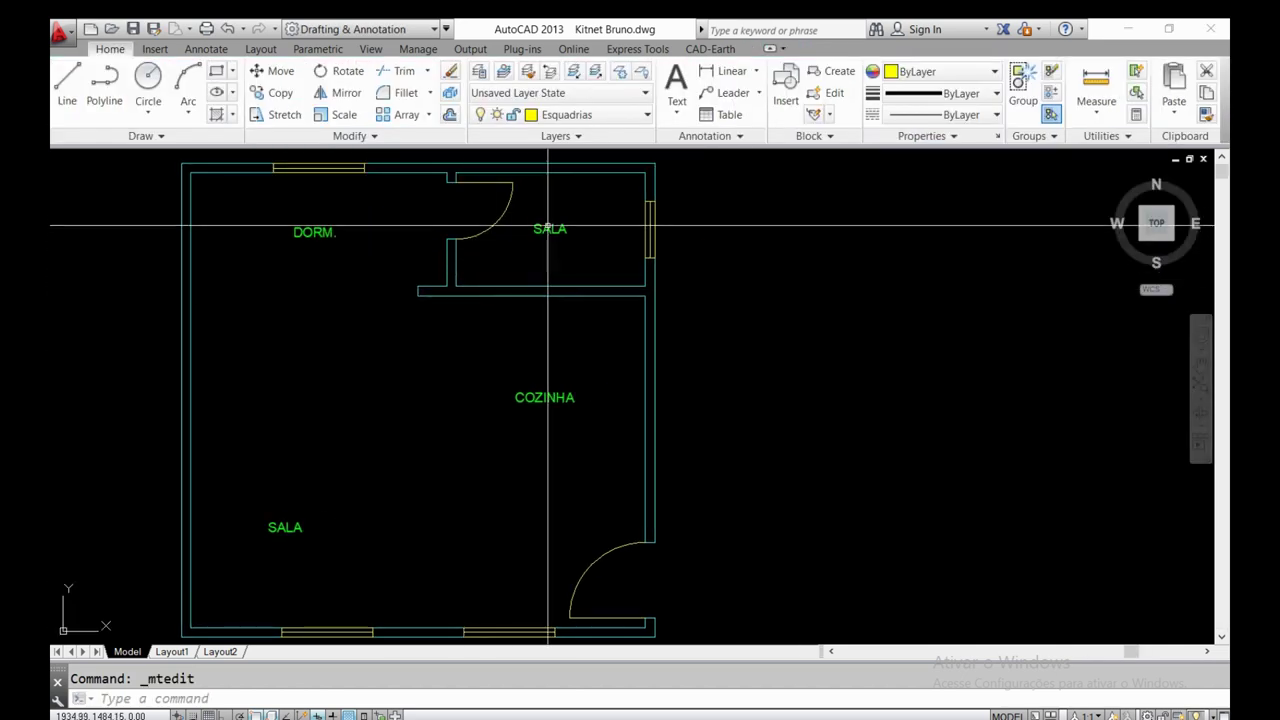
- Rename the upper-right copy to BAN. and fit the whole floor plan in view
{"action": "double_click", "coordinate": [548, 229]}
{"action": "type", "text": "BAN"}
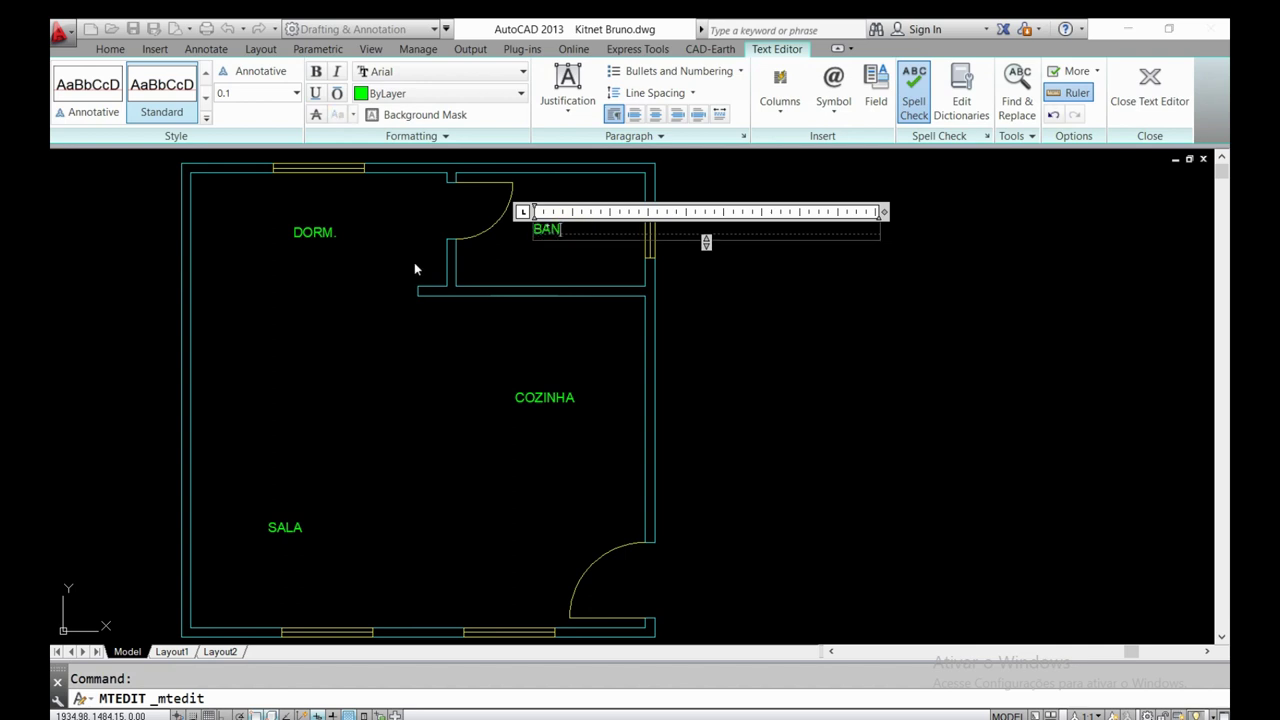
{"action": "type", "text": "."}
{"action": "left_click", "coordinate": [429, 449]}
{"action": "middle_click_drag", "start_coordinate": [335, 408], "coordinate": [517, 368]}
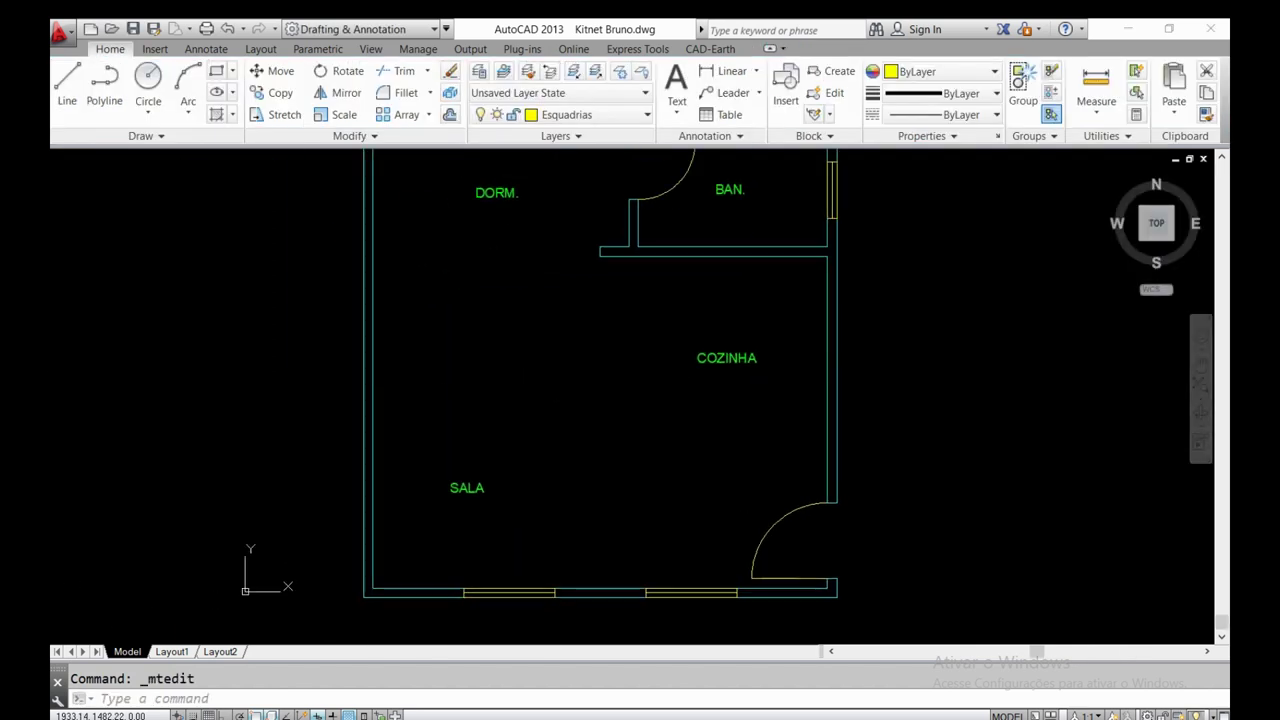
{"action": "middle_click", "coordinate": [517, 368]}
{"action": "double_click", "coordinate": [517, 368]}
{"action": "scroll", "coordinate": [460, 300], "scroll_direction": "up", "scroll_amount": 3}
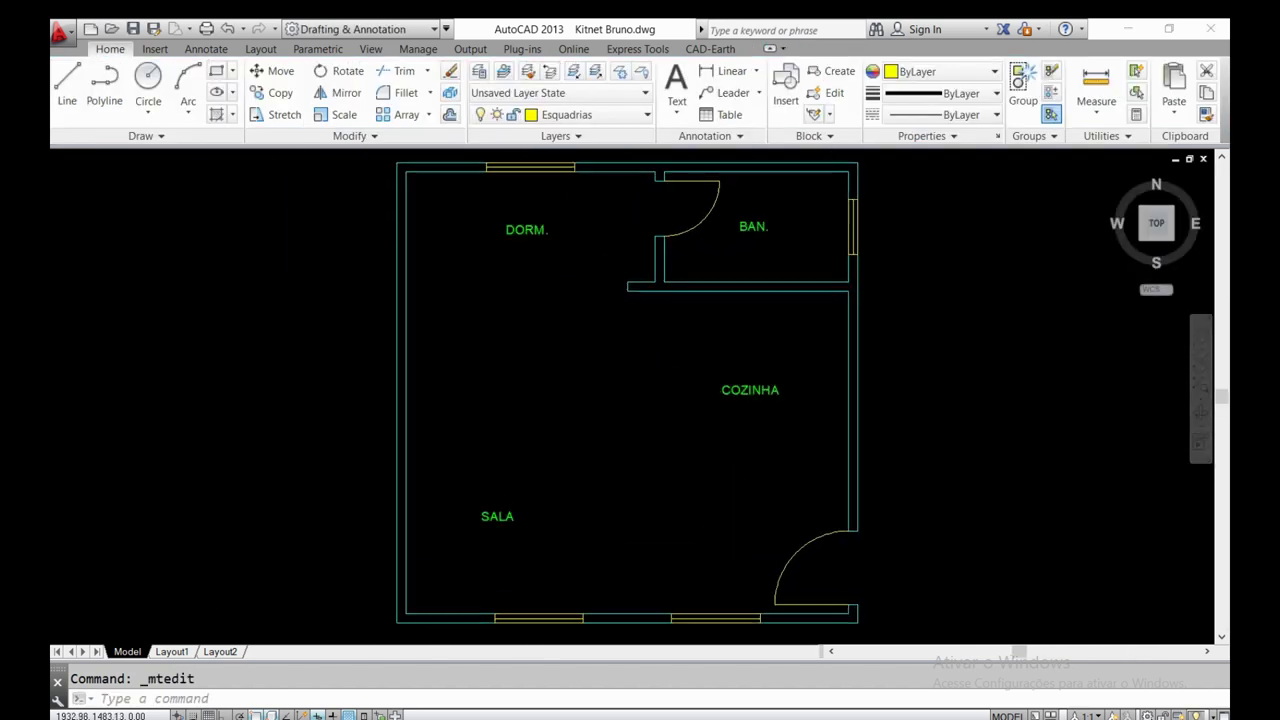